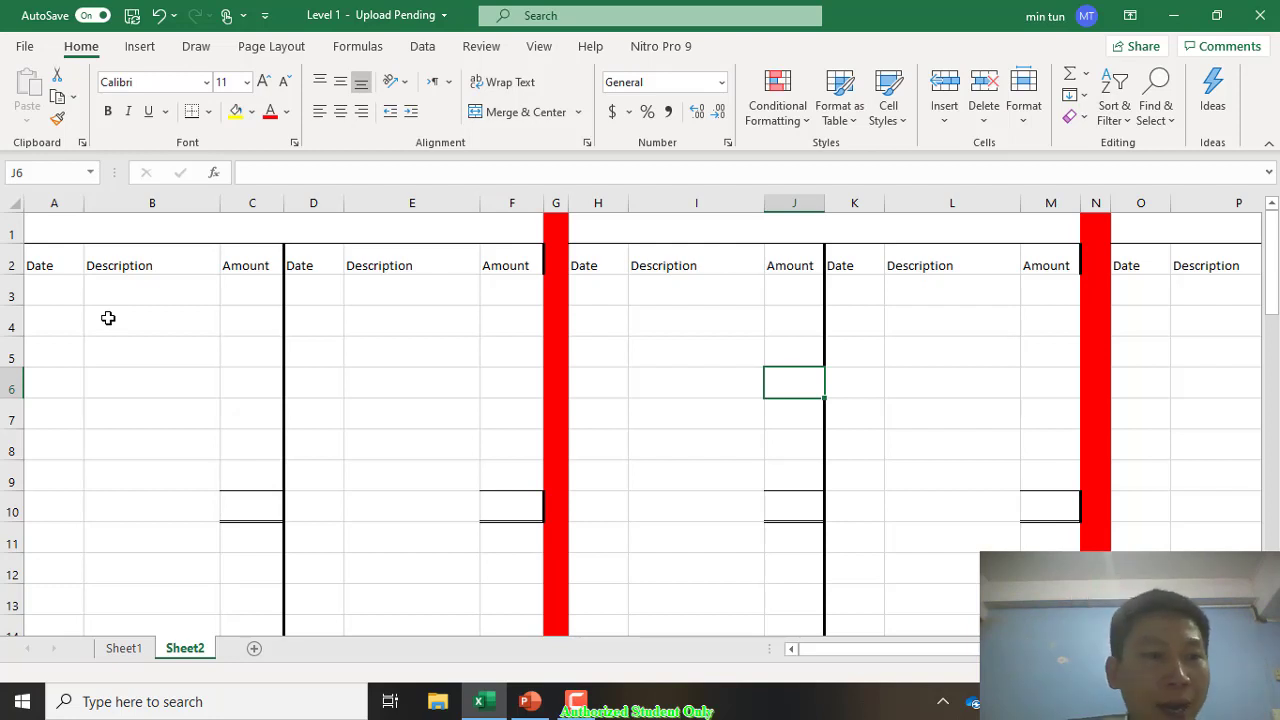
Step: Review the Date, Description and Amount headings on both sides of the first T-account in columns A to F
{"action": "left_click", "coordinate": [51, 270]}
{"action": "key", "text": "Right"}
{"action": "key", "text": "Right"}
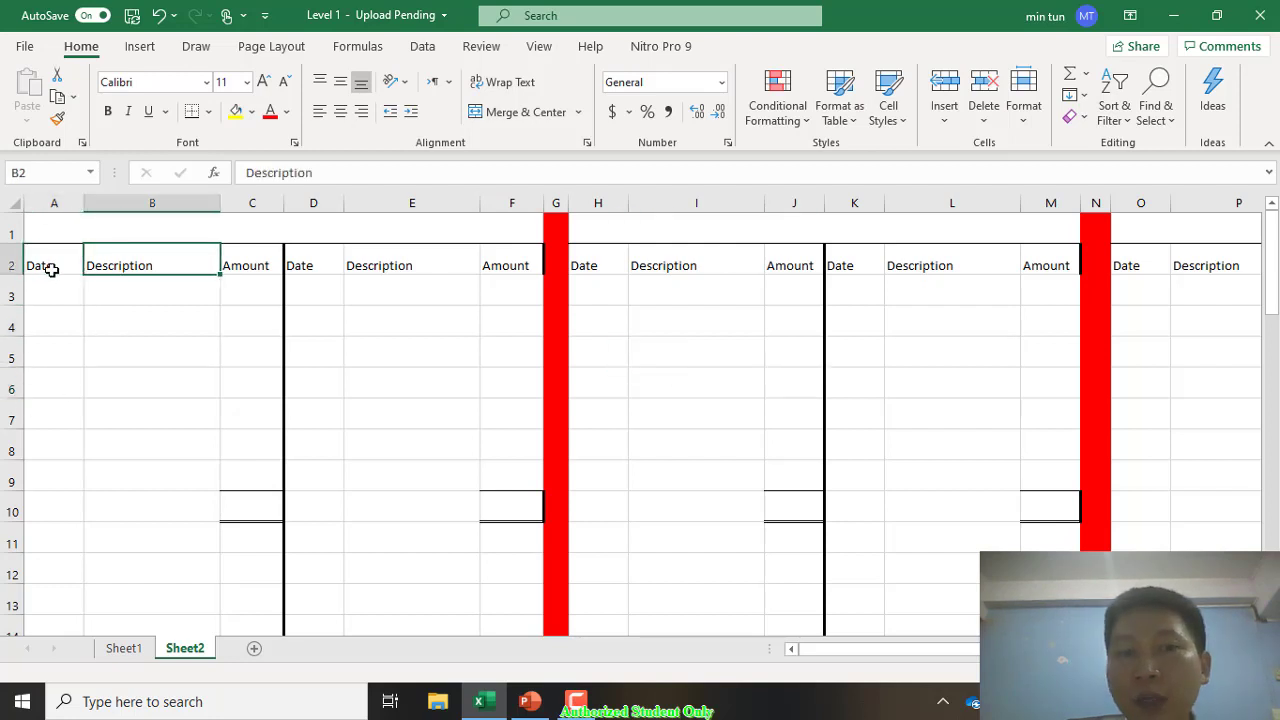
{"action": "key", "text": "Right"}
{"action": "key", "text": "Right"}
{"action": "key", "text": "Right"}
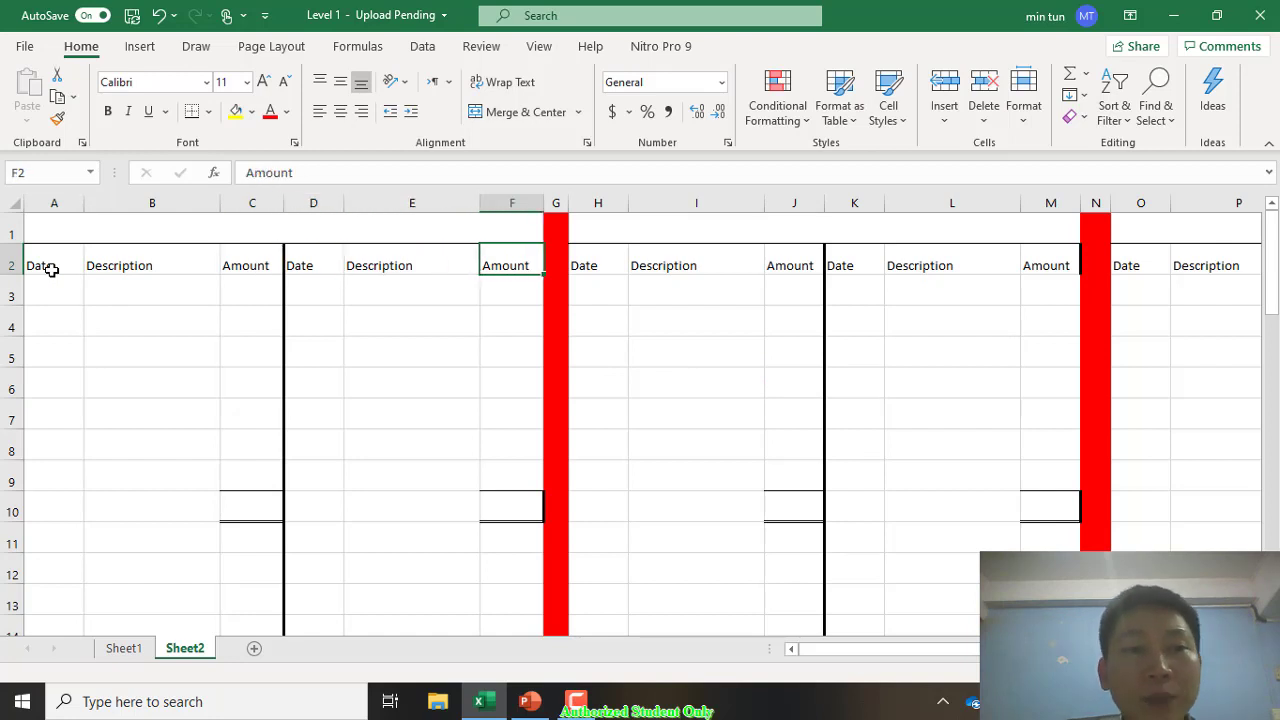
{"action": "key", "text": "shift+Left"}
{"action": "key", "text": "shift+Left"}
{"action": "key", "text": "shift+Left"}
{"action": "key", "text": "shift+Left"}
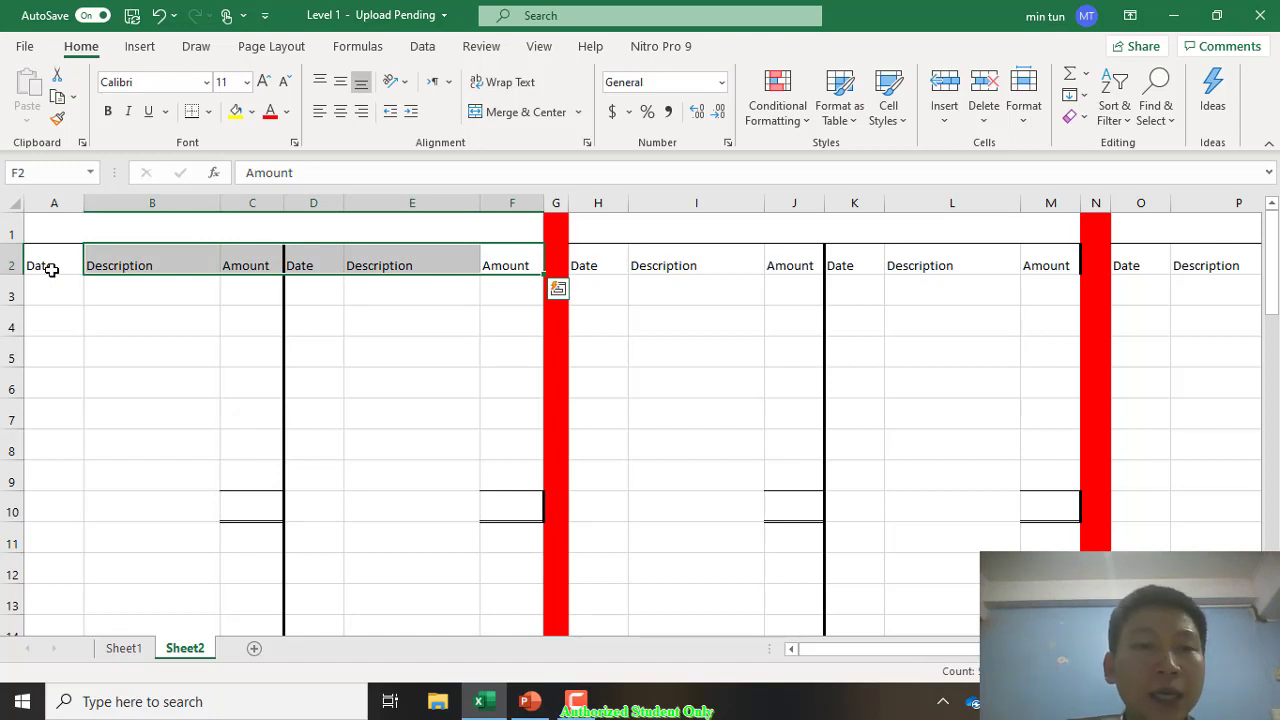
Step: Compare the blank debit and credit entry areas of the first T-account, below its headings
{"action": "key", "text": "Down"}
{"action": "key", "text": "Down"}
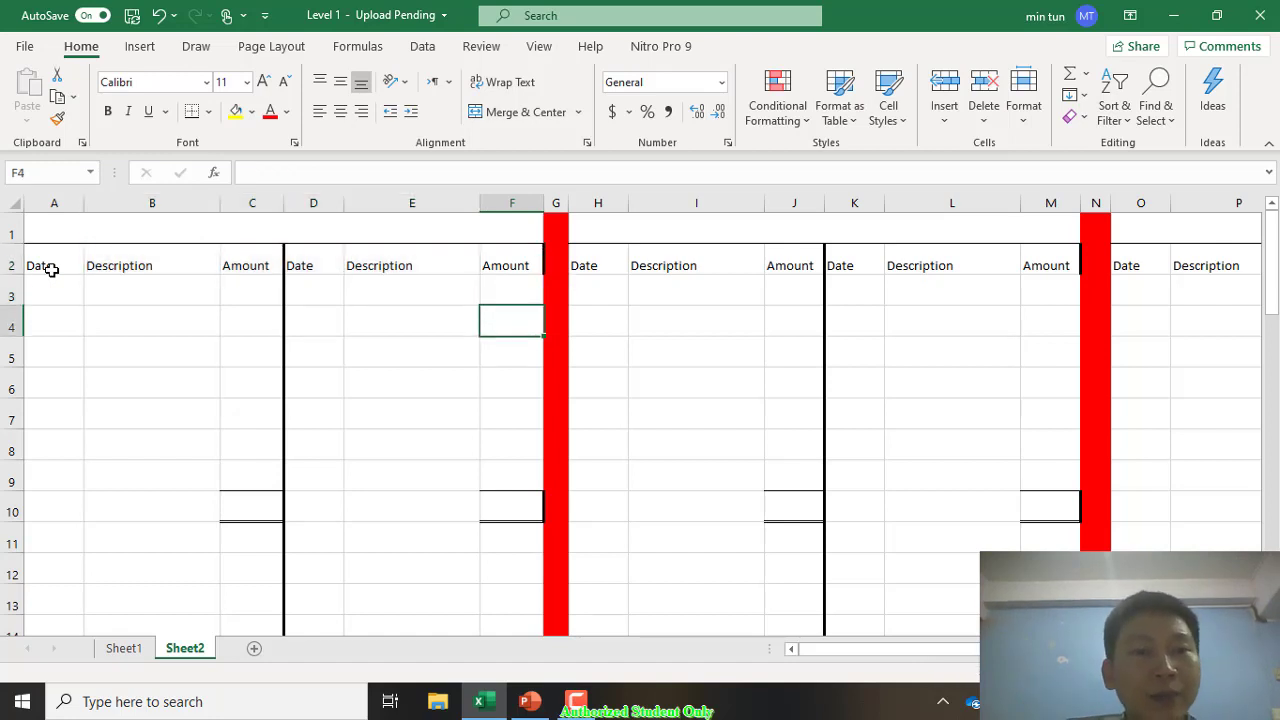
{"action": "key", "text": "Left"}
{"action": "key", "text": "Left"}
{"action": "key", "text": "Left"}
{"action": "key", "text": "Left"}
{"action": "key", "text": "Down"}
{"action": "key", "text": "Down"}
{"action": "key", "text": "Down"}
{"action": "key", "text": "Down"}
{"action": "key", "text": "Up"}
{"action": "key", "text": "Up"}
{"action": "key", "text": "Up"}
{"action": "key", "text": "Up"}
{"action": "key", "text": "Up"}
{"action": "key", "text": "Right"}
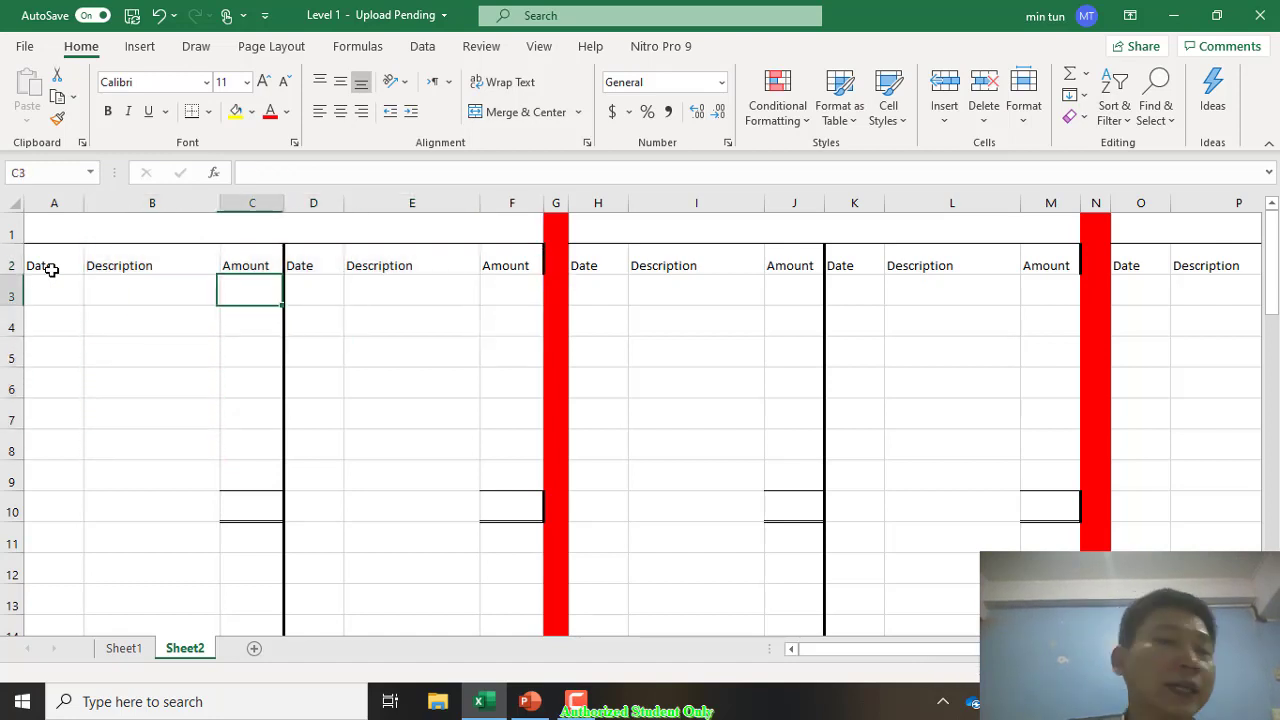
{"action": "key", "text": "Right"}
{"action": "key", "text": "Right"}
{"action": "key", "text": "Down"}
{"action": "key", "text": "Down"}
{"action": "key", "text": "Down"}
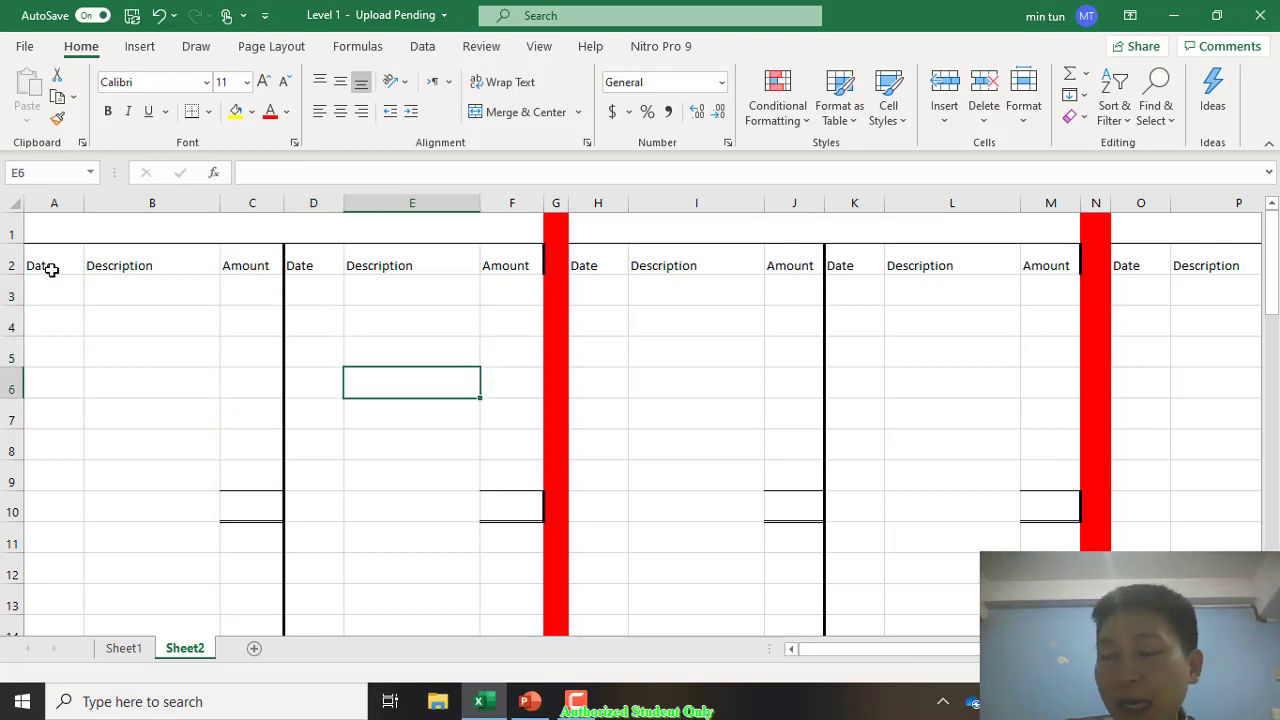
{"action": "key", "text": "Left"}
{"action": "key", "text": "Left"}
{"action": "key", "text": "Left"}
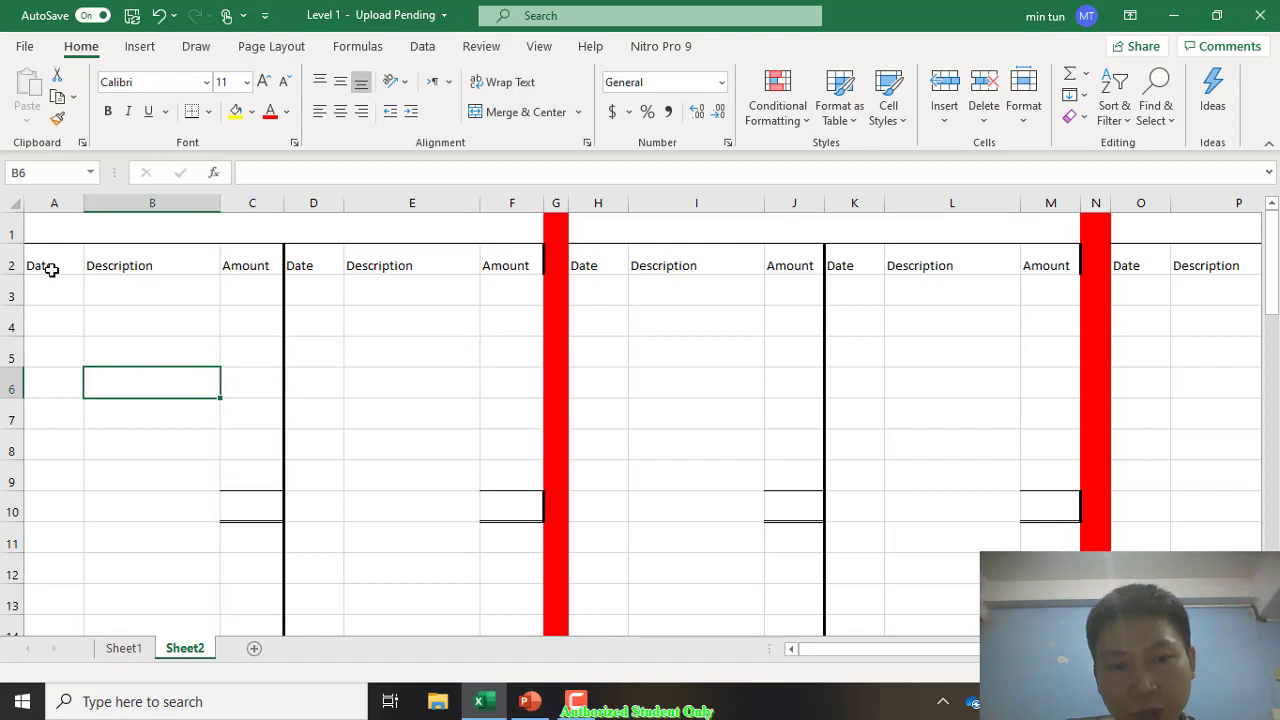
{"action": "key", "text": "Right"}
{"action": "key", "text": "Right"}
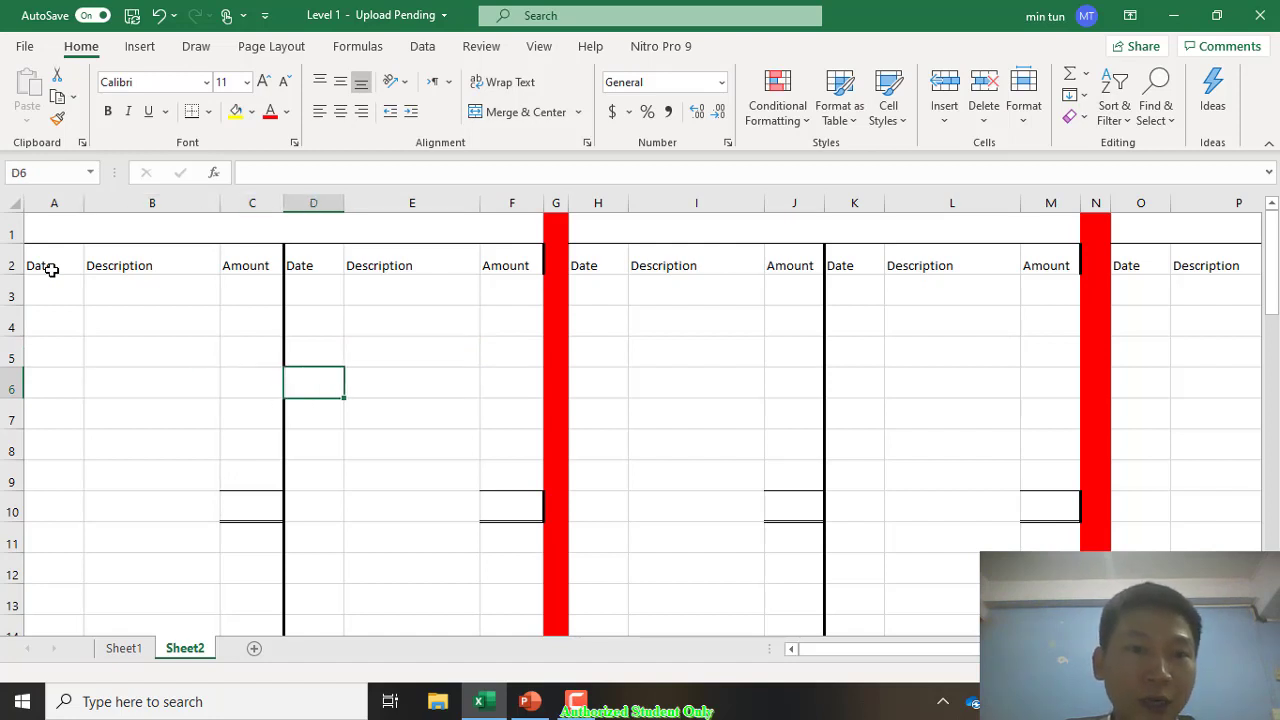
{"action": "key", "text": "Left"}
{"action": "key", "text": "Left"}
{"action": "key", "text": "Left"}
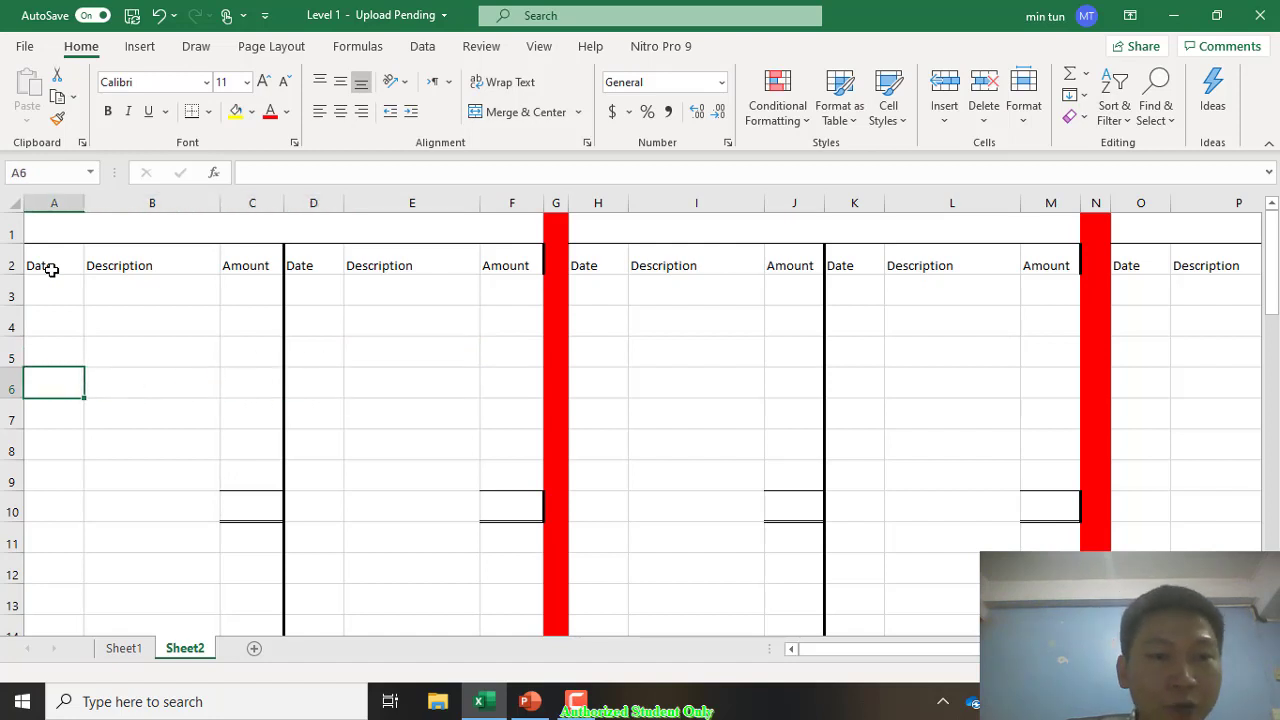
{"action": "key", "text": "Right"}
{"action": "key", "text": "Right"}
{"action": "key", "text": "Right"}
{"action": "key", "text": "Right"}
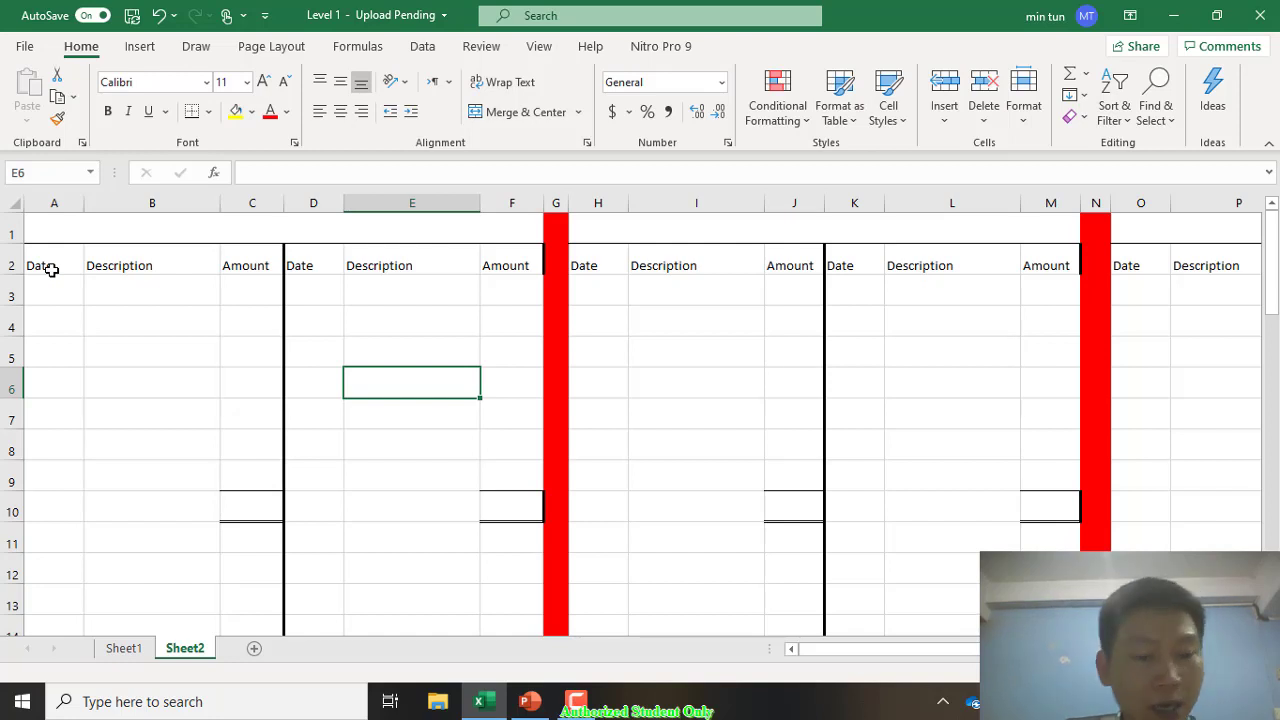
Step: Insert a new blank row above the merged account title row at the top of the sheet
{"action": "key", "text": "alt+h"}
{"action": "key", "text": "m"}
{"action": "key", "text": "c"}
{"action": "key", "text": "shift+space"}
{"action": "key", "text": "shift+F10"}
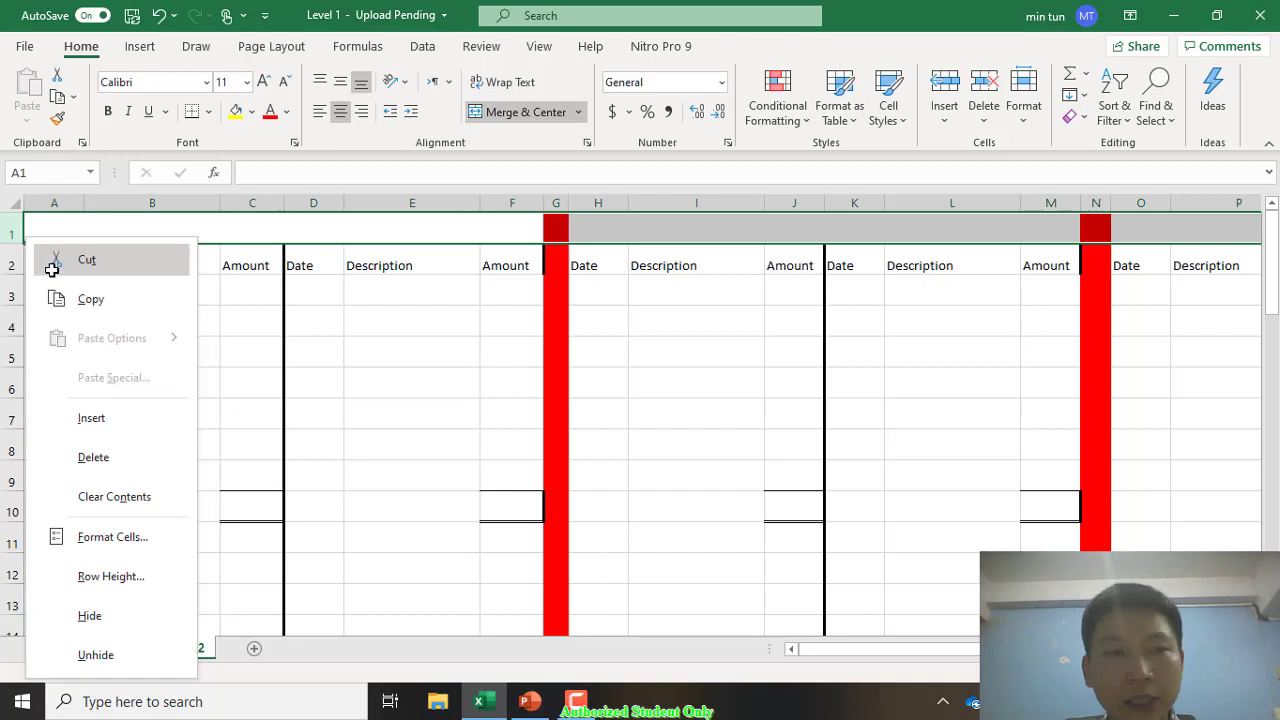
{"action": "key", "text": "i"}
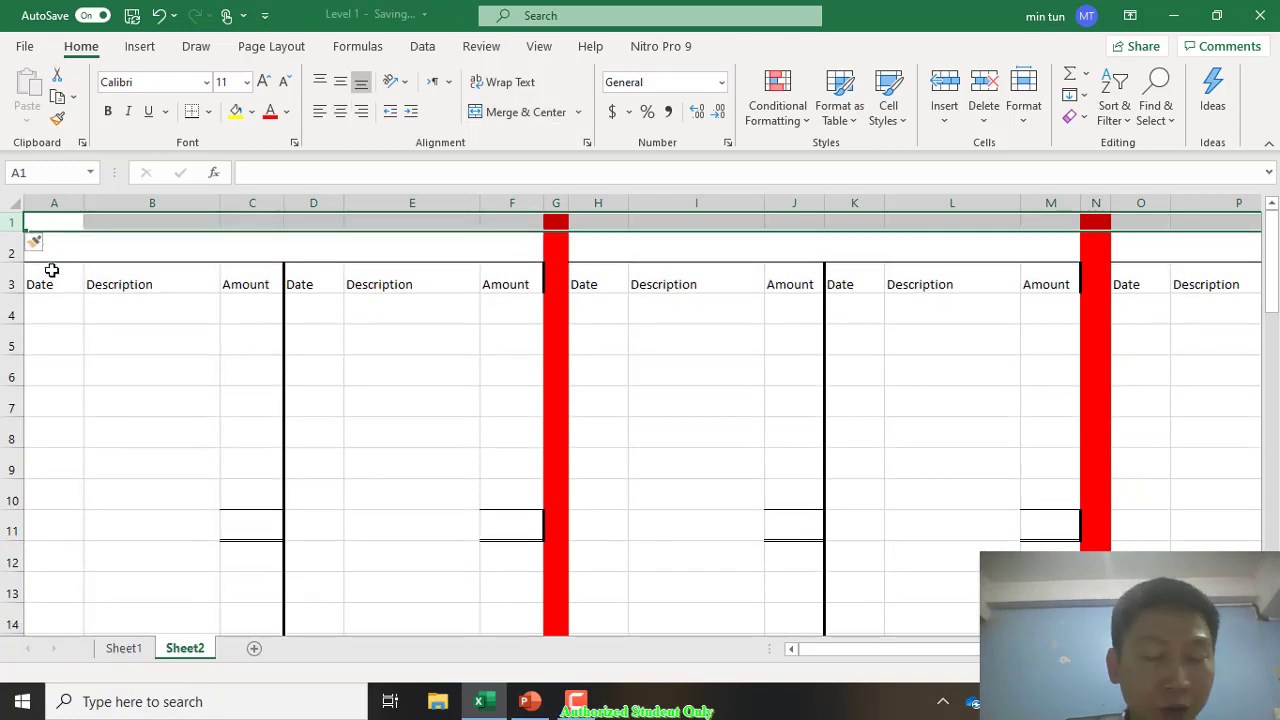
Step: Enter the owner's name followed by "Book" as the sheet title in cell A1
{"action": "key", "text": "Up"}
{"action": "type", "text": "J"}
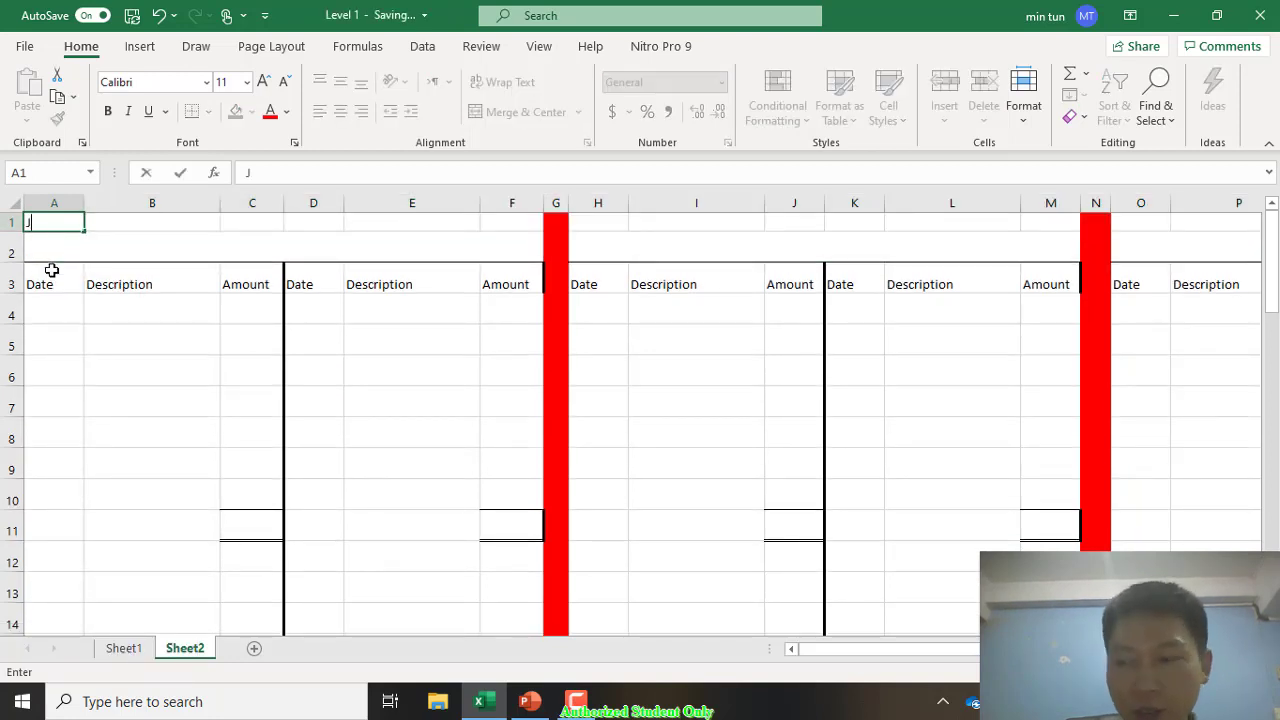
{"action": "type", "text": ". Beac"}
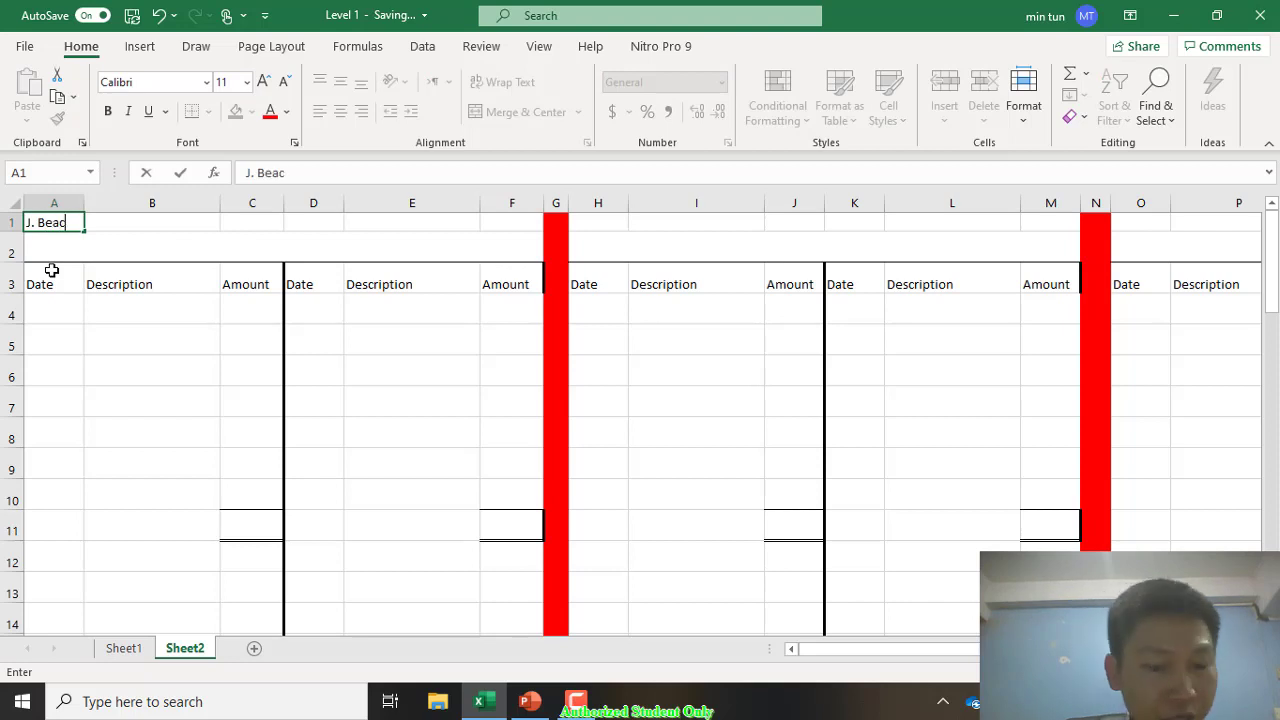
{"action": "type", "text": "h B"}
{"action": "key", "text": "BackSpace"}
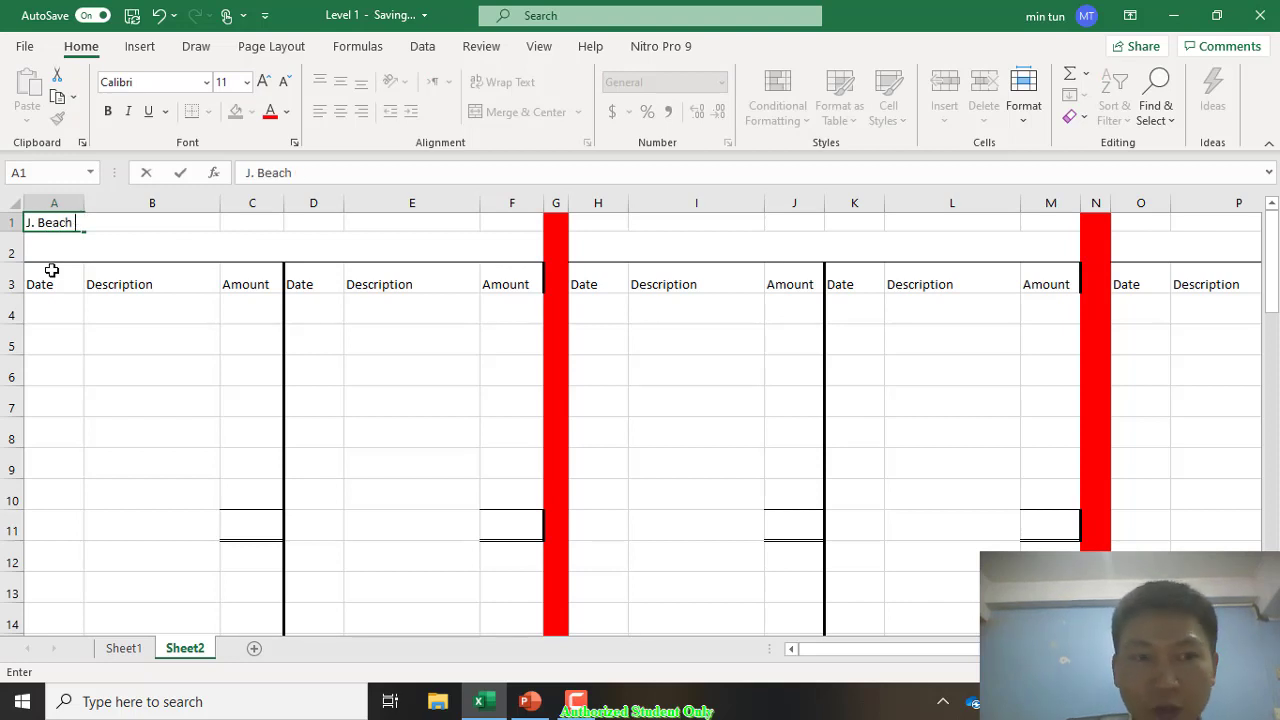
{"action": "type", "text": "Book"}
{"action": "key", "text": "Return"}
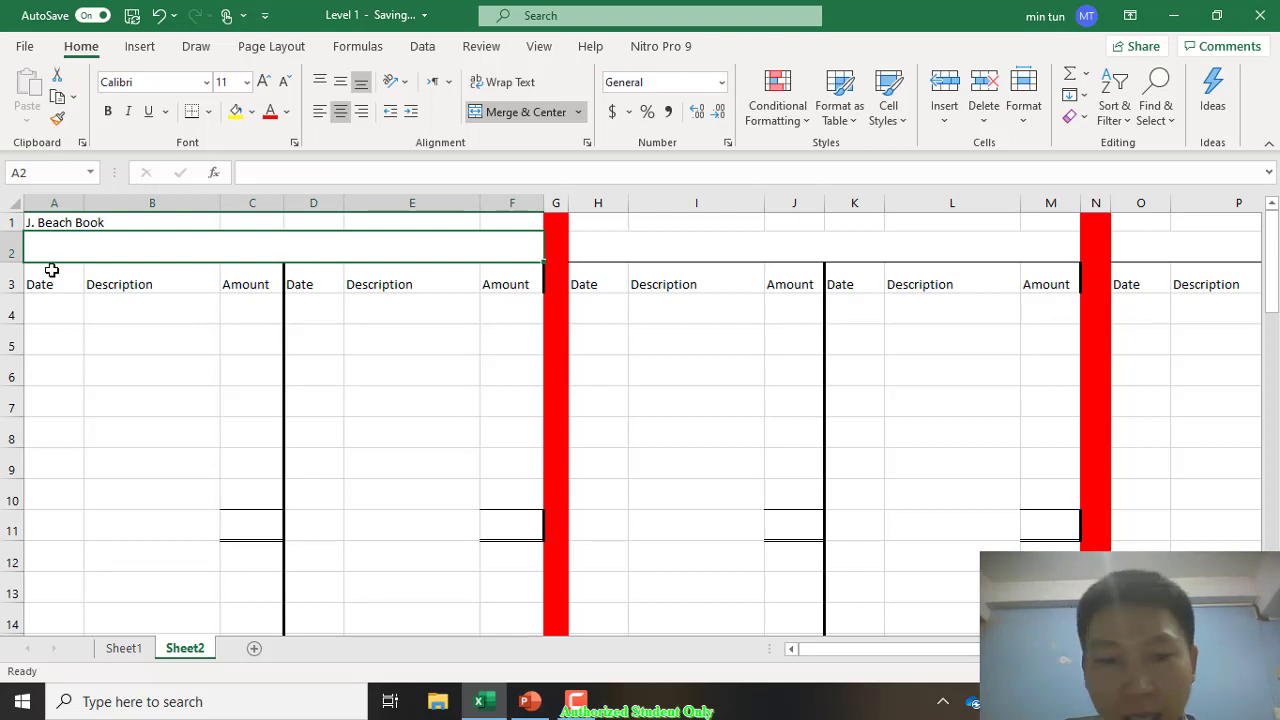
{"action": "left_click", "coordinate": [564, 707]}
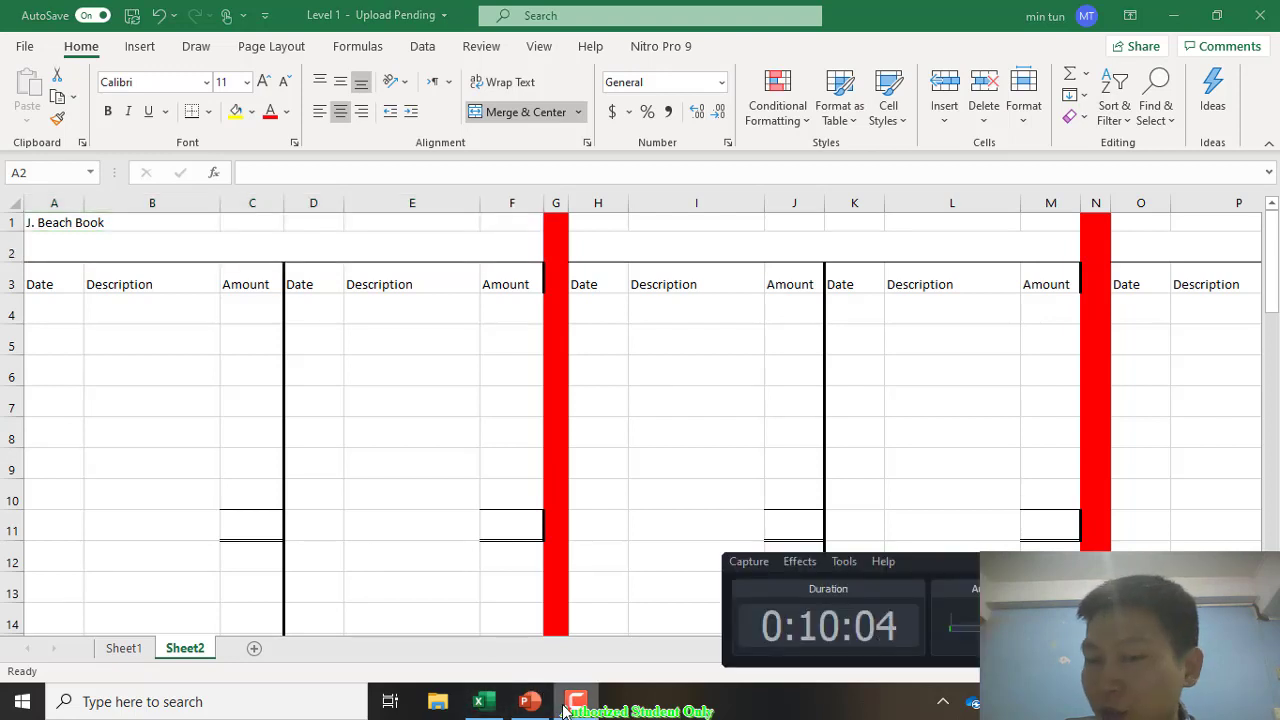
{"action": "left_click", "coordinate": [478, 511]}
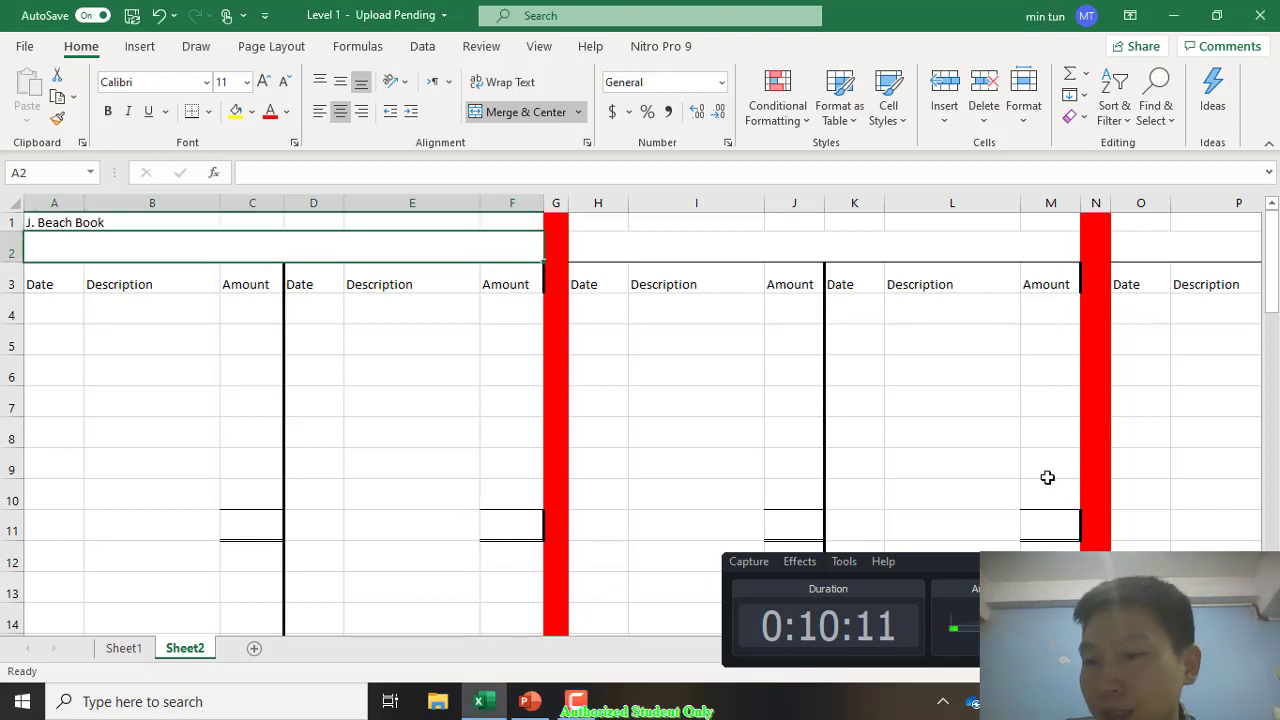
{"action": "left_click", "coordinate": [1200, 600]}
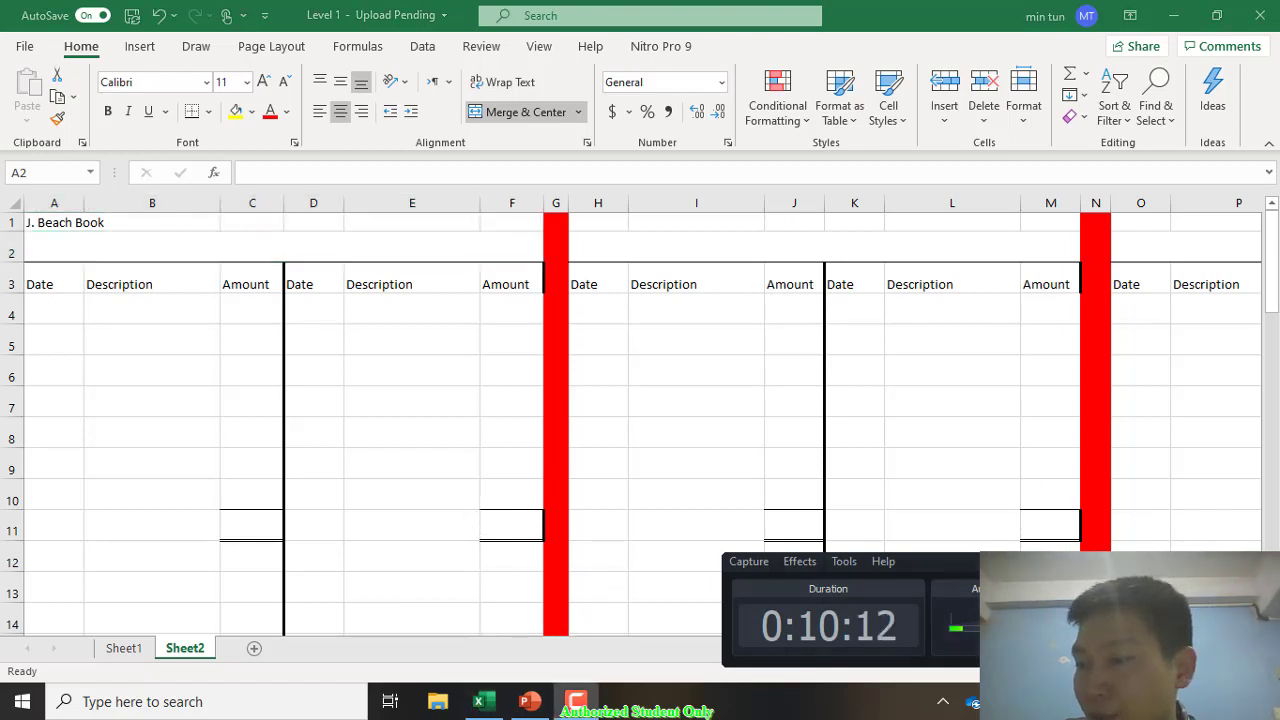
{"action": "left_click", "coordinate": [1114, 540]}
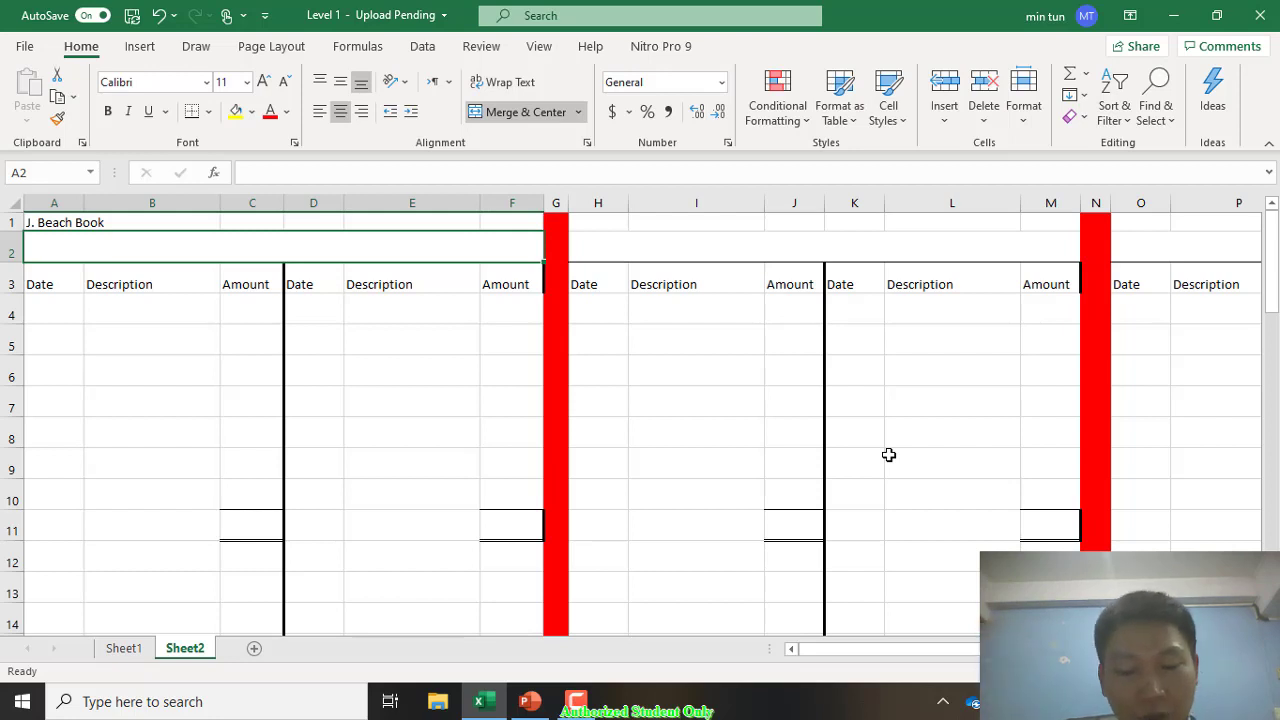
Step: Title the first T-account "Capital Account" in the merged cell A2
{"action": "type", "text": "Ca"}
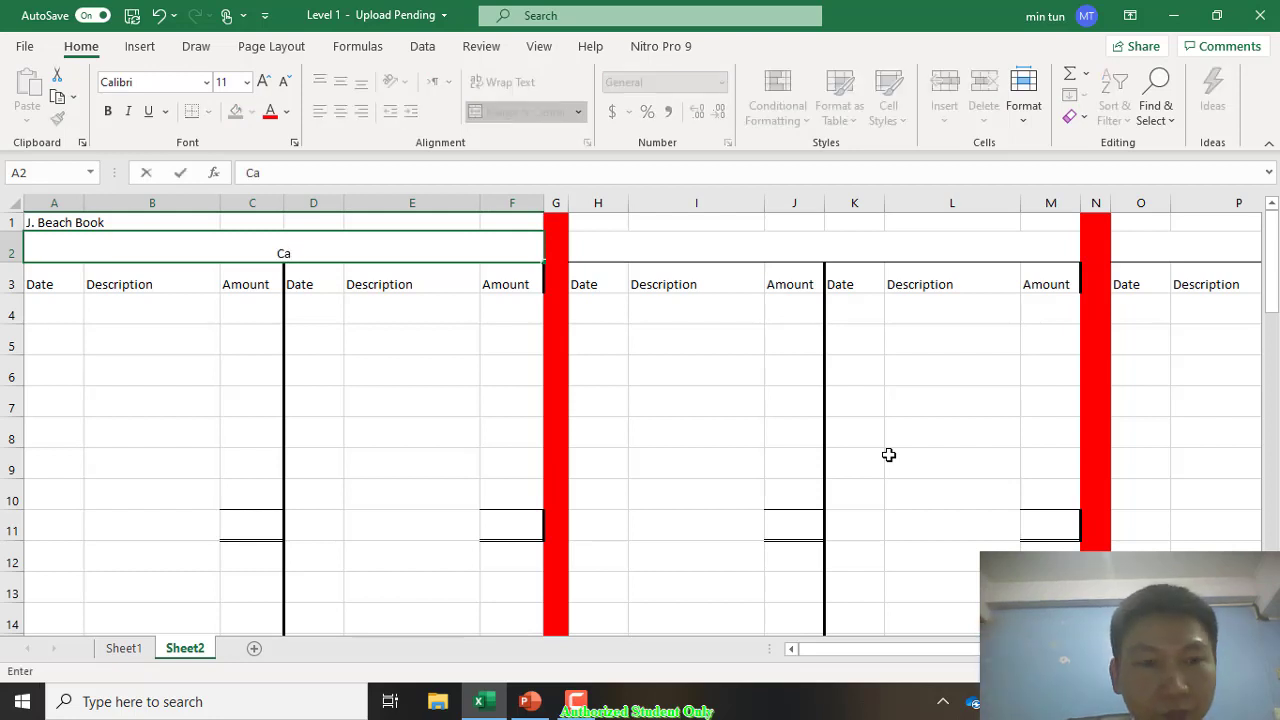
{"action": "type", "text": "pital Acc"}
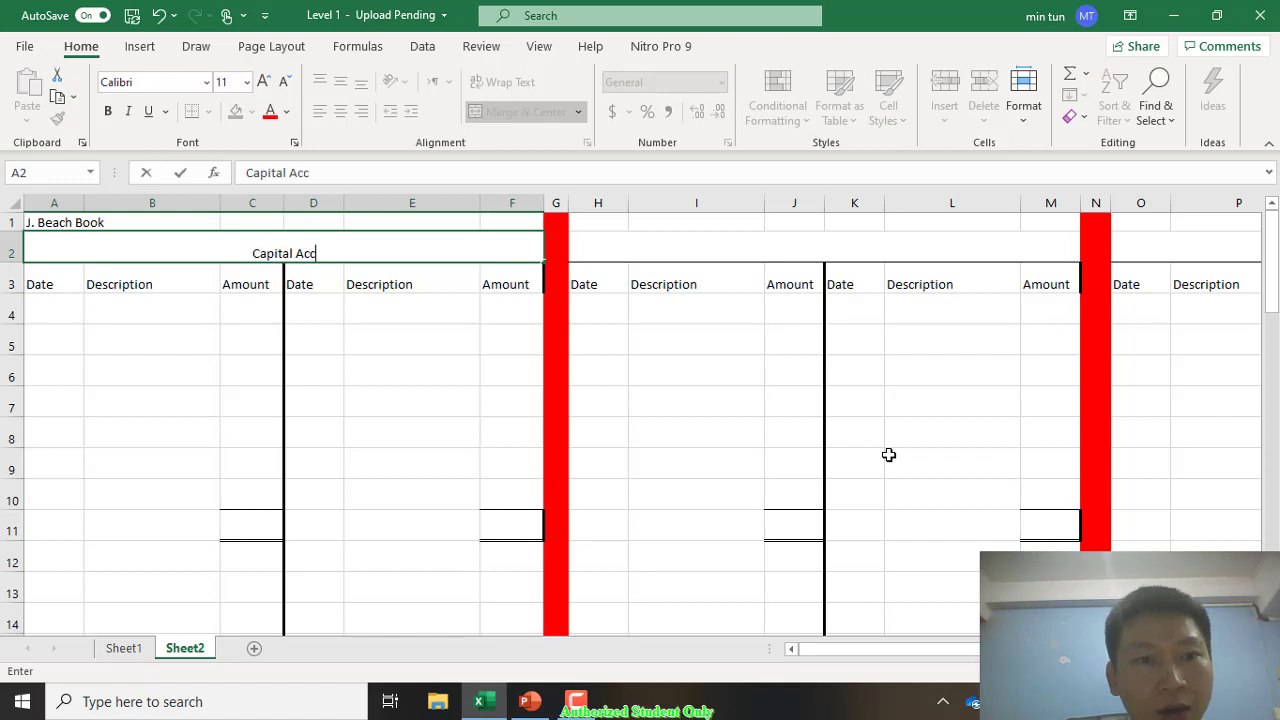
{"action": "type", "text": "ount"}
{"action": "key", "text": "Tab"}
{"action": "key", "text": "Right"}
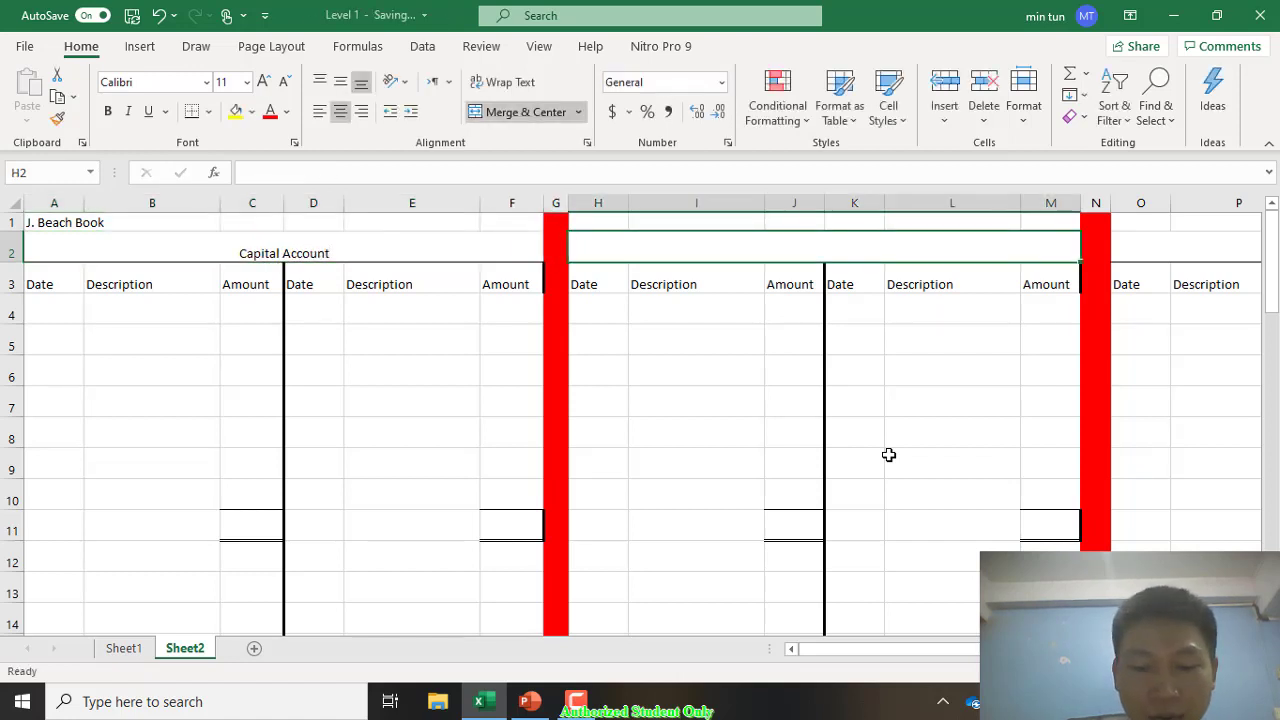
Step: Title the second T-account "Bank Account" in the merged cell H2
{"action": "type", "text": "Bank A"}
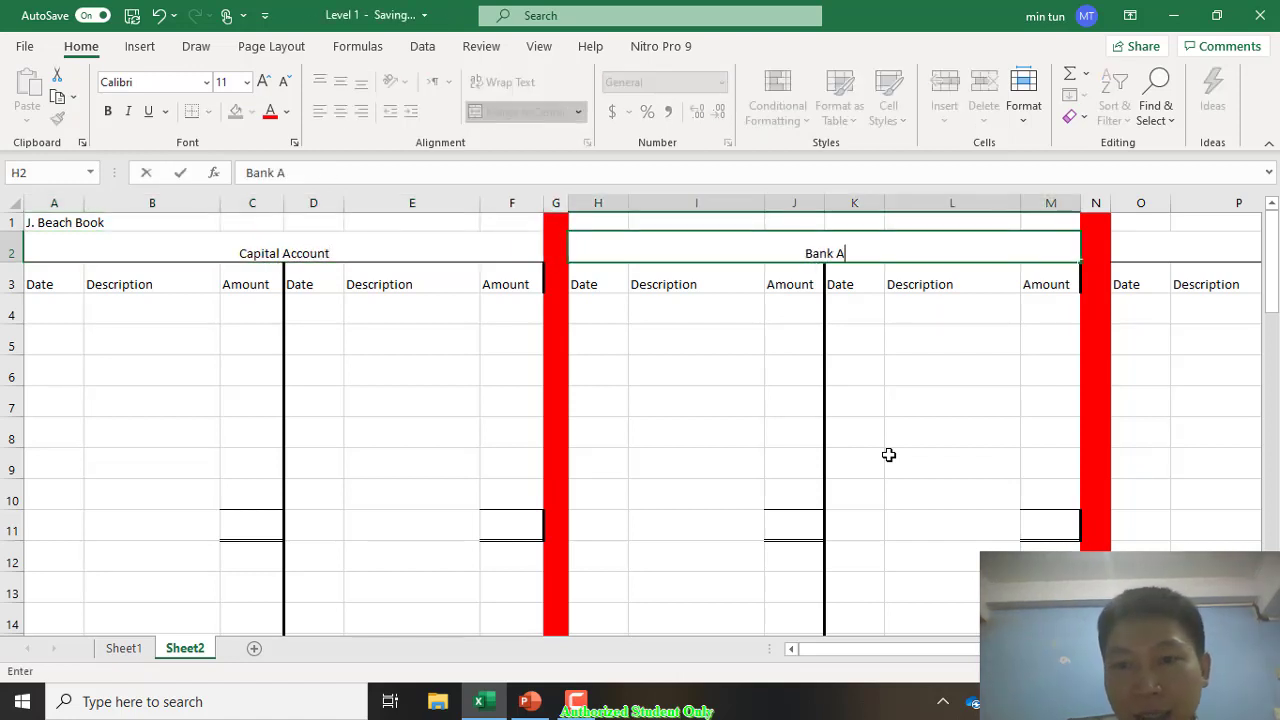
{"action": "type", "text": "ccoun"}
{"action": "key", "text": "BackSpace"}
{"action": "key", "text": "BackSpace"}
{"action": "key", "text": "BackSpace"}
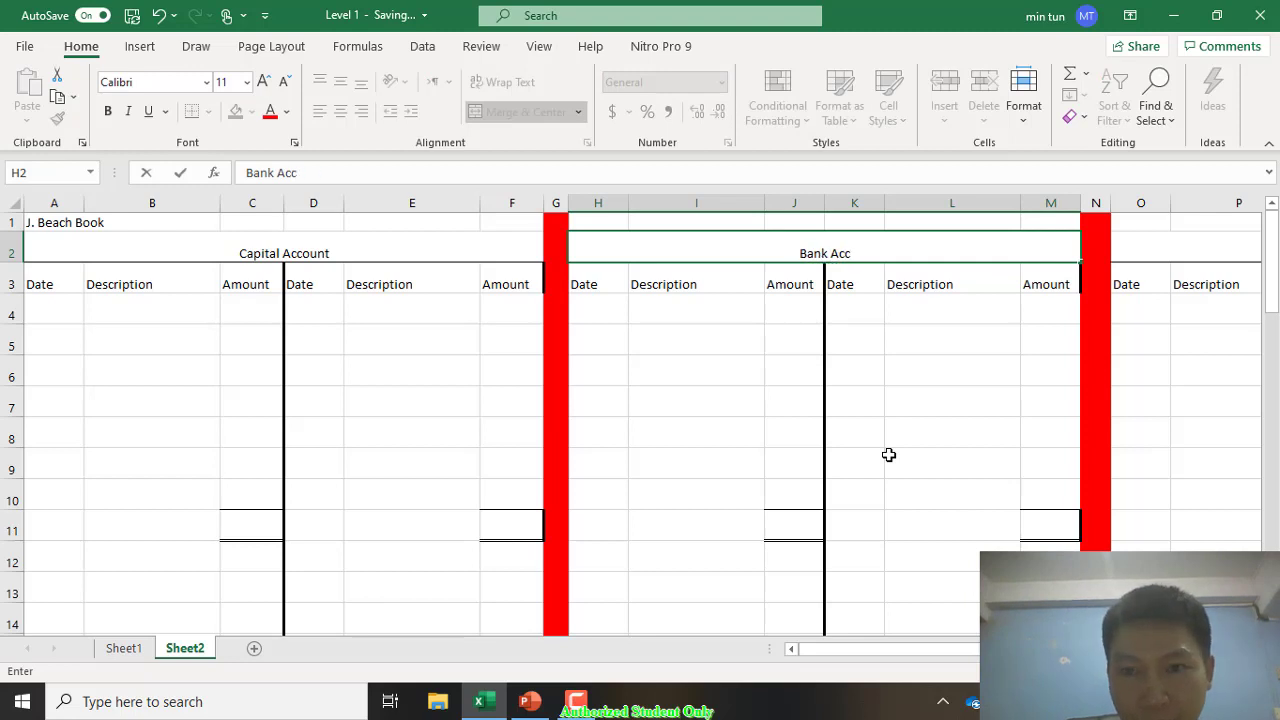
{"action": "type", "text": "ount"}
{"action": "key", "text": "Return"}
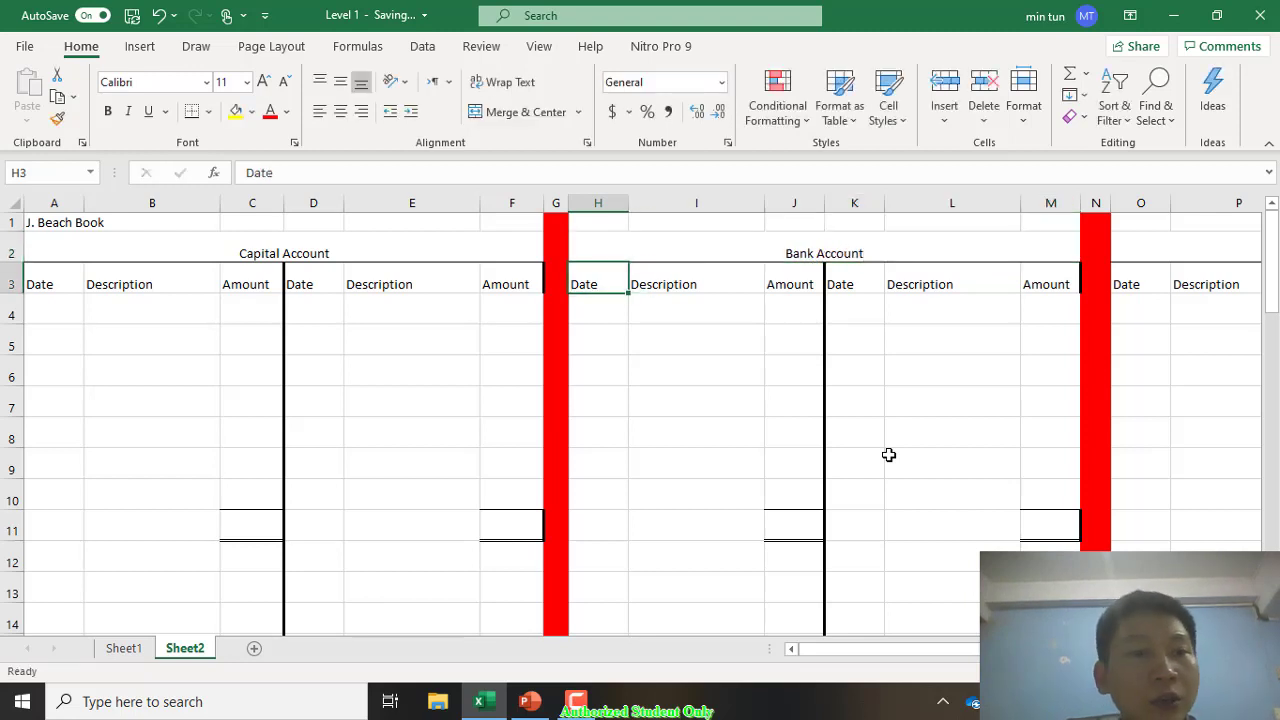
{"action": "left_click", "coordinate": [238, 307]}
{"action": "type", "text": "4"}
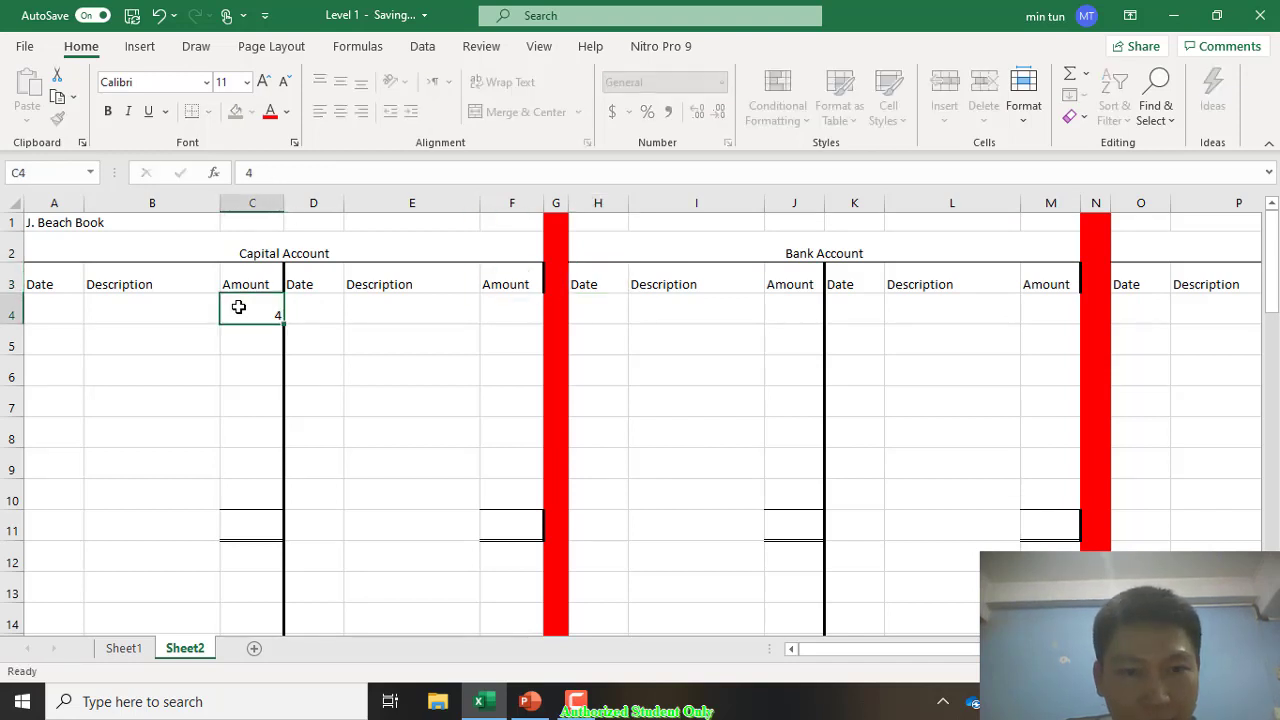
{"action": "key", "text": "Tab"}
{"action": "key", "text": "Tab"}
{"action": "key", "text": "Tab"}
Step: Enter a $ sign under both Amount headings of the Capital Account, in cells C4 and F4
{"action": "key", "text": "Left"}
{"action": "key", "text": "Left"}
{"action": "key", "text": "Left"}
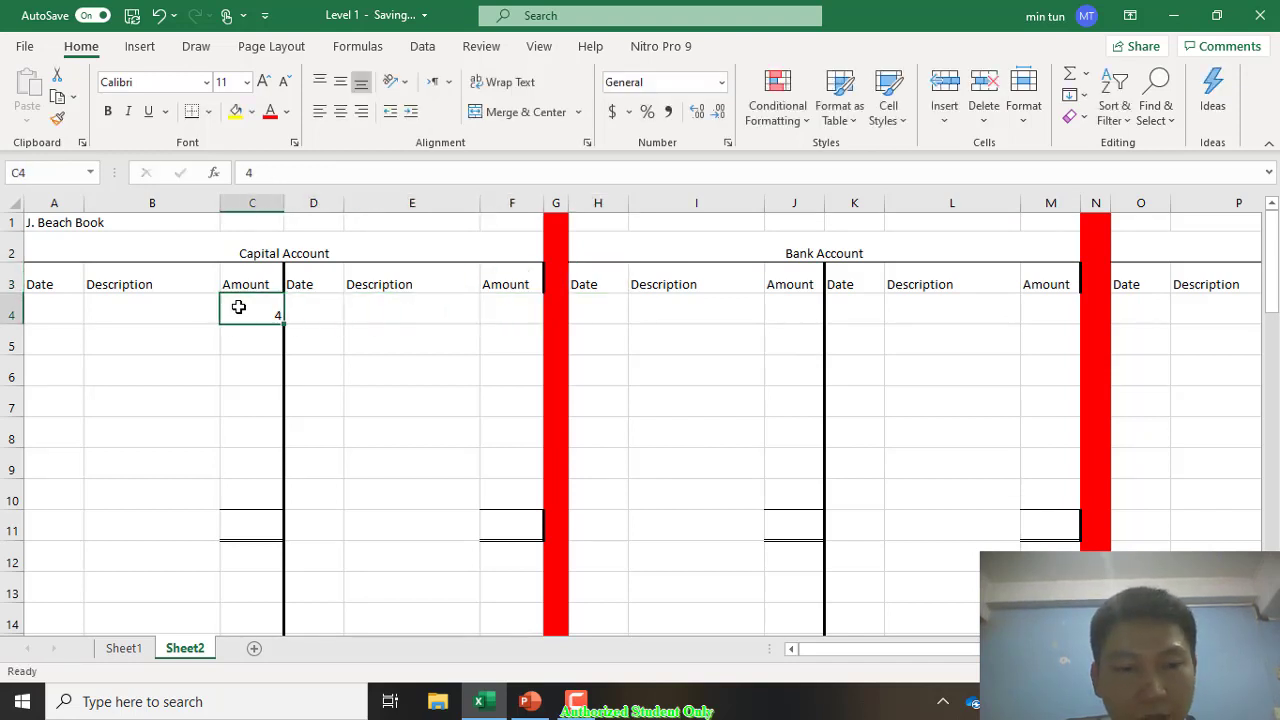
{"action": "type", "text": "$"}
{"action": "key", "text": "Tab"}
{"action": "key", "text": "Tab"}
{"action": "key", "text": "Tab"}
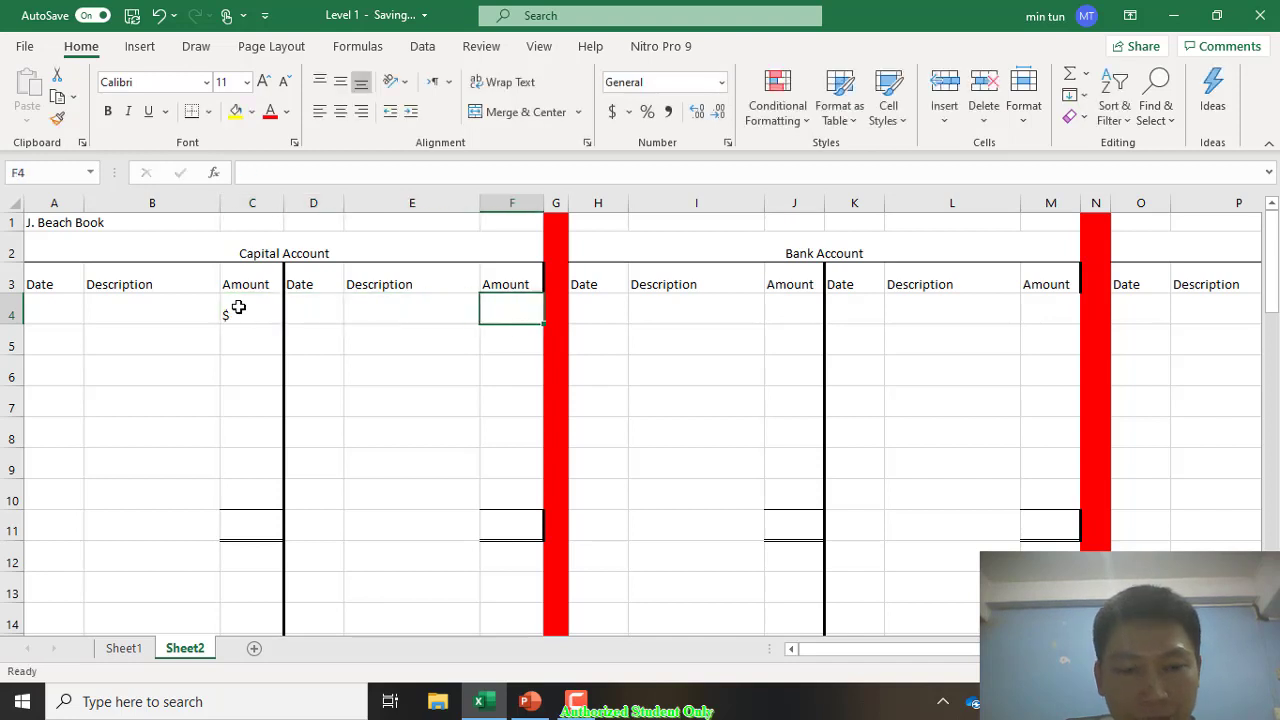
{"action": "type", "text": "$"}
Step: Copy C4:F4 with its dollar signs to the matching cells of the Bank Account, starting at J4
{"action": "key", "text": "shift+Left"}
{"action": "key", "text": "shift+Left"}
{"action": "key", "text": "shift+Left"}
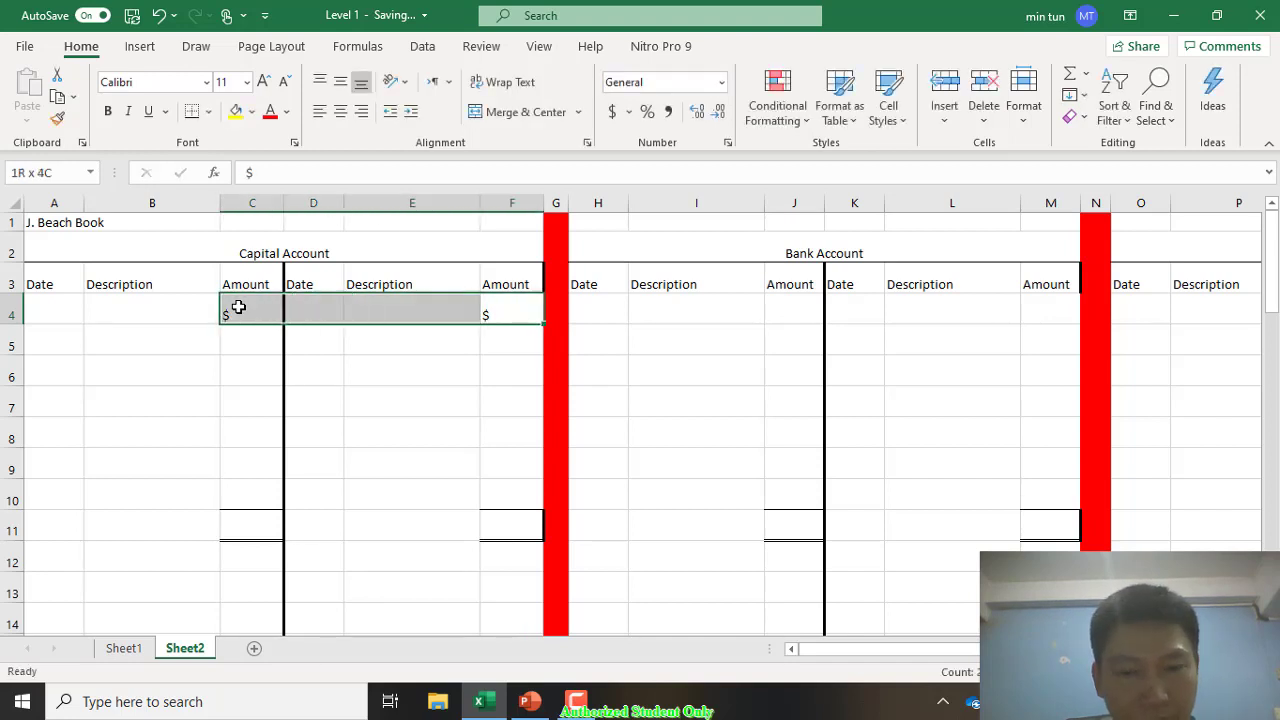
{"action": "key", "text": "ctrl+c"}
{"action": "key", "text": "Right"}
{"action": "key", "text": "Right"}
{"action": "key", "text": "Right"}
{"action": "key", "text": "Right"}
{"action": "key", "text": "Right"}
{"action": "key", "text": "Right"}
{"action": "key", "text": "Right"}
{"action": "key", "text": "Return"}
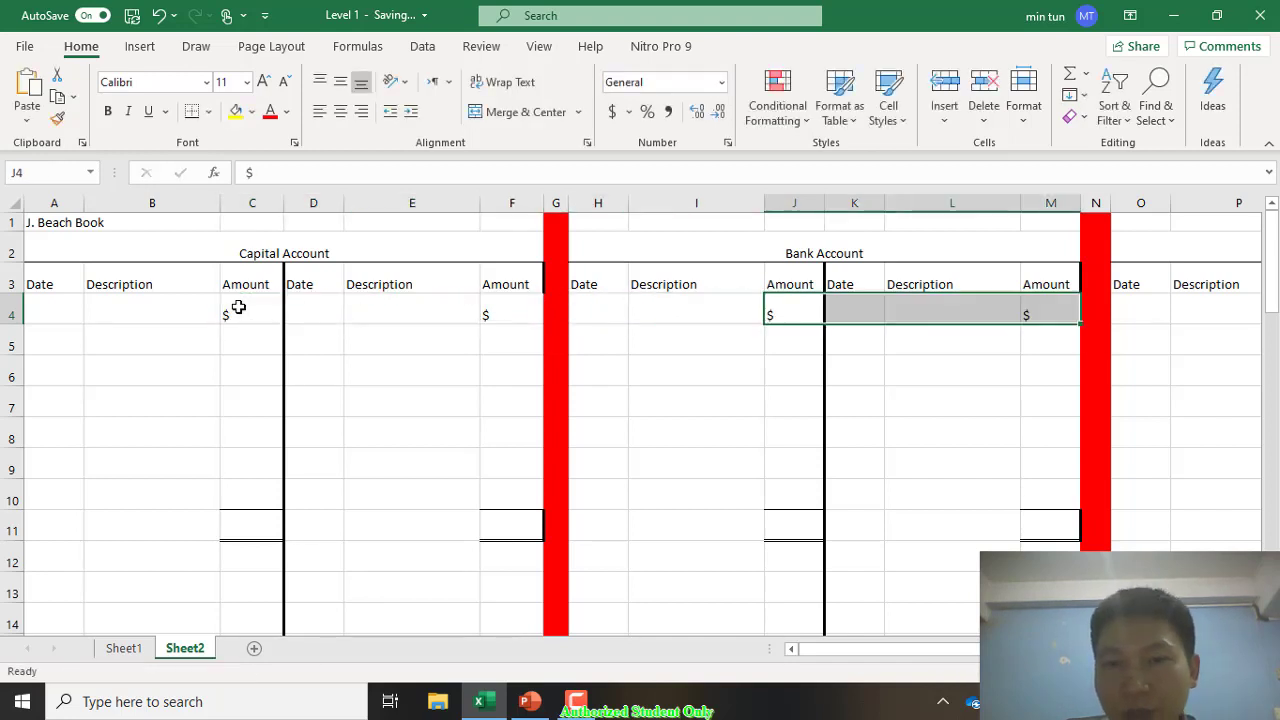
Step: Review the layout and titles of the Capital Account and the Bank Account
{"action": "key", "text": "Left"}
{"action": "key", "text": "Left"}
{"action": "key", "text": "Left"}
{"action": "key", "text": "Left"}
{"action": "key", "text": "Left"}
{"action": "key", "text": "Left"}
{"action": "key", "text": "Left"}
{"action": "key", "text": "Left"}
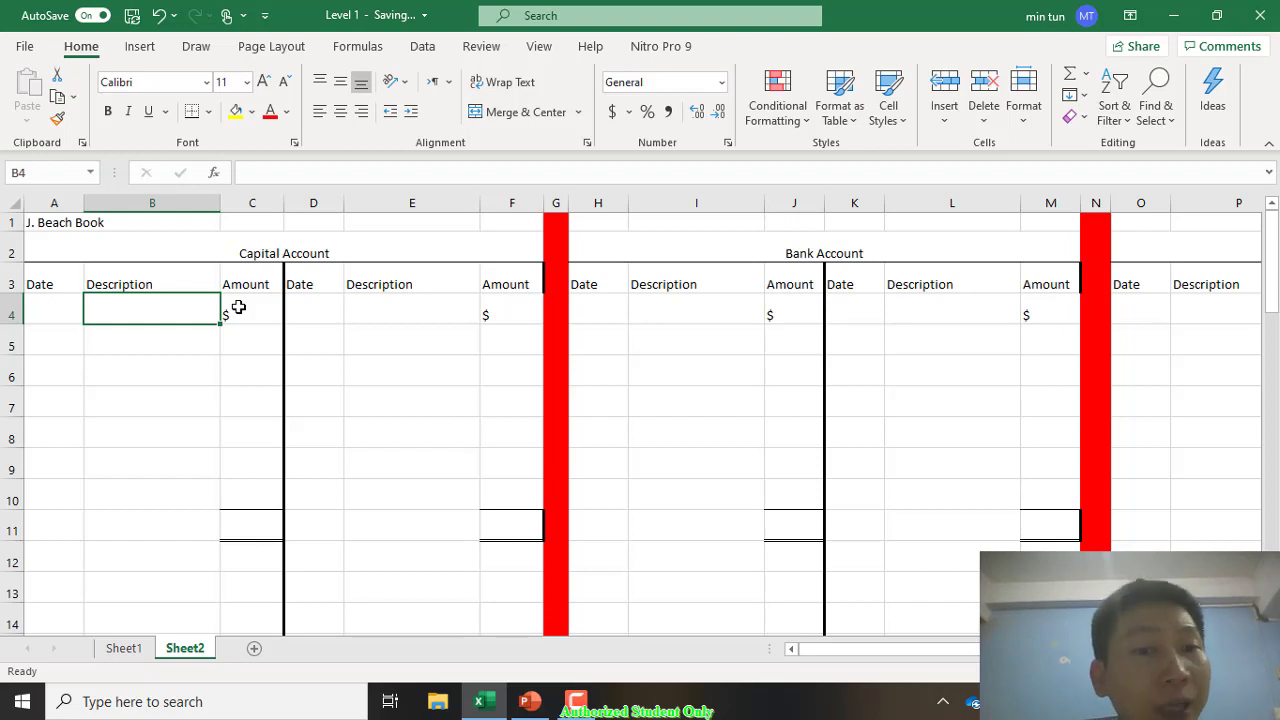
{"action": "key", "text": "Up"}
{"action": "key", "text": "Up"}
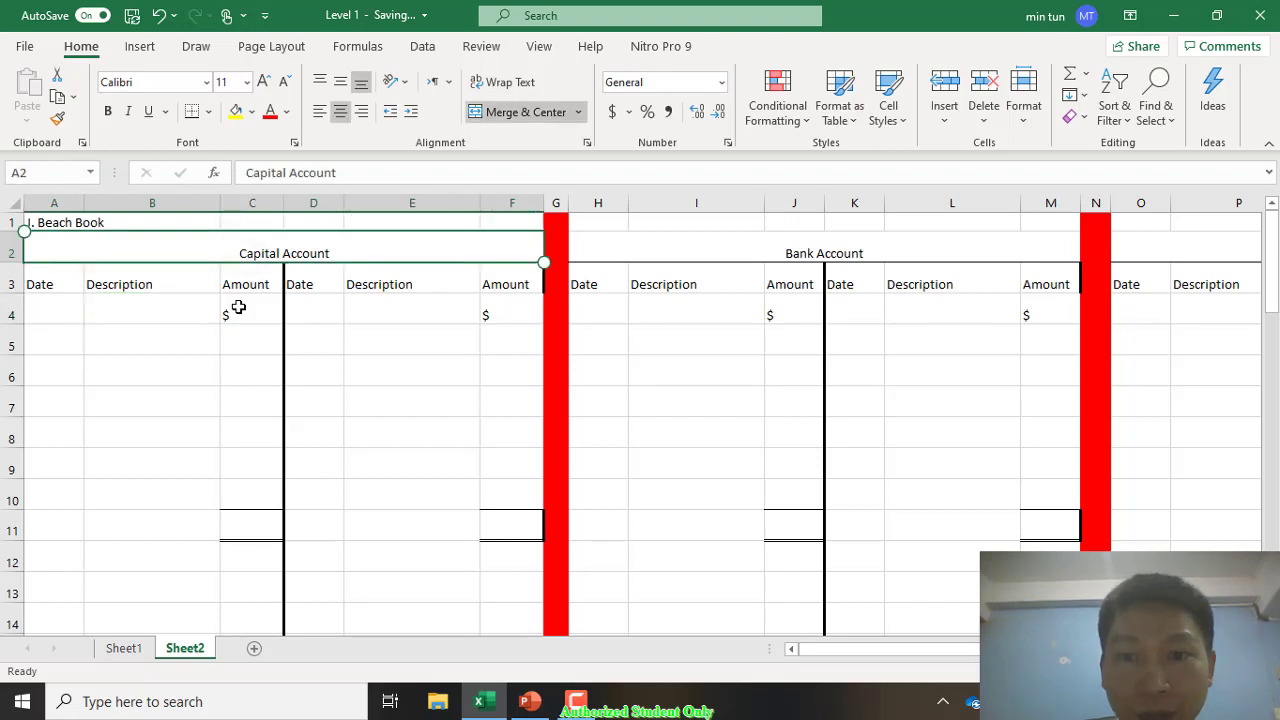
{"action": "key", "text": "Down"}
{"action": "key", "text": "Right"}
{"action": "key", "text": "Right"}
{"action": "key", "text": "Right"}
{"action": "key", "text": "Right"}
{"action": "key", "text": "Right"}
{"action": "key", "text": "Right"}
{"action": "key", "text": "Right"}
{"action": "key", "text": "Right"}
{"action": "key", "text": "Right"}
{"action": "key", "text": "Right"}
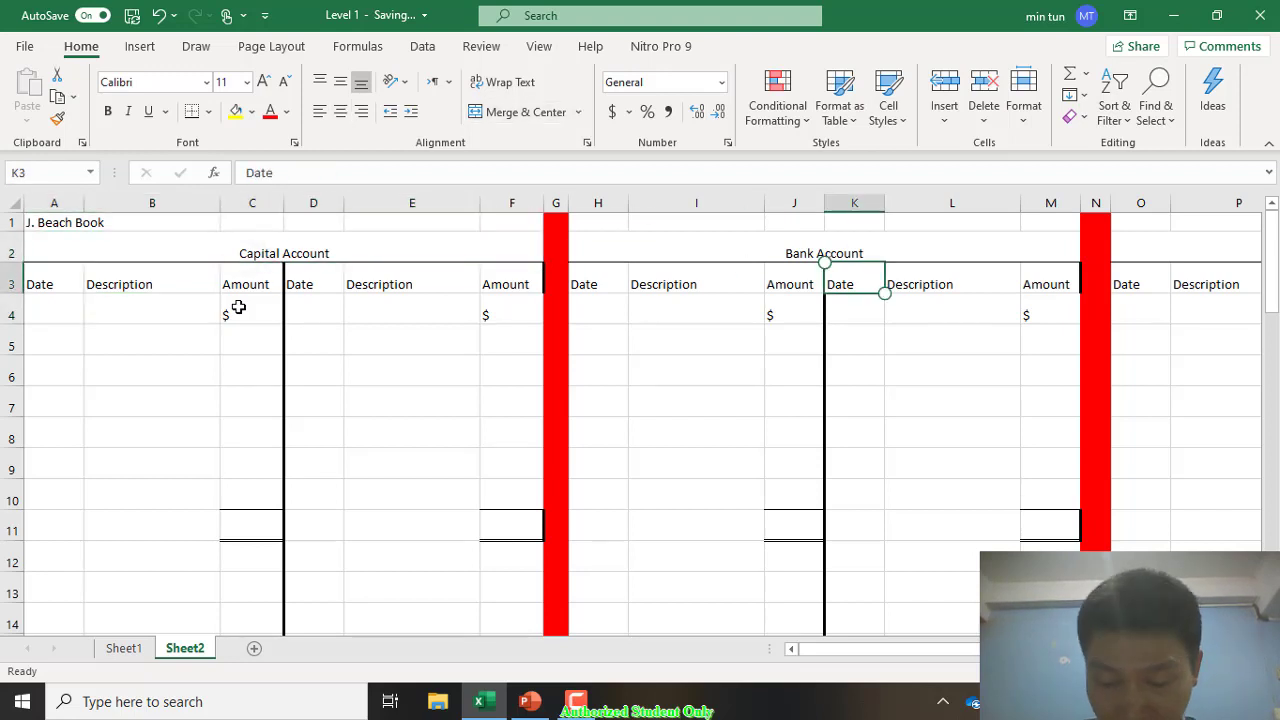
{"action": "key", "text": "Up"}
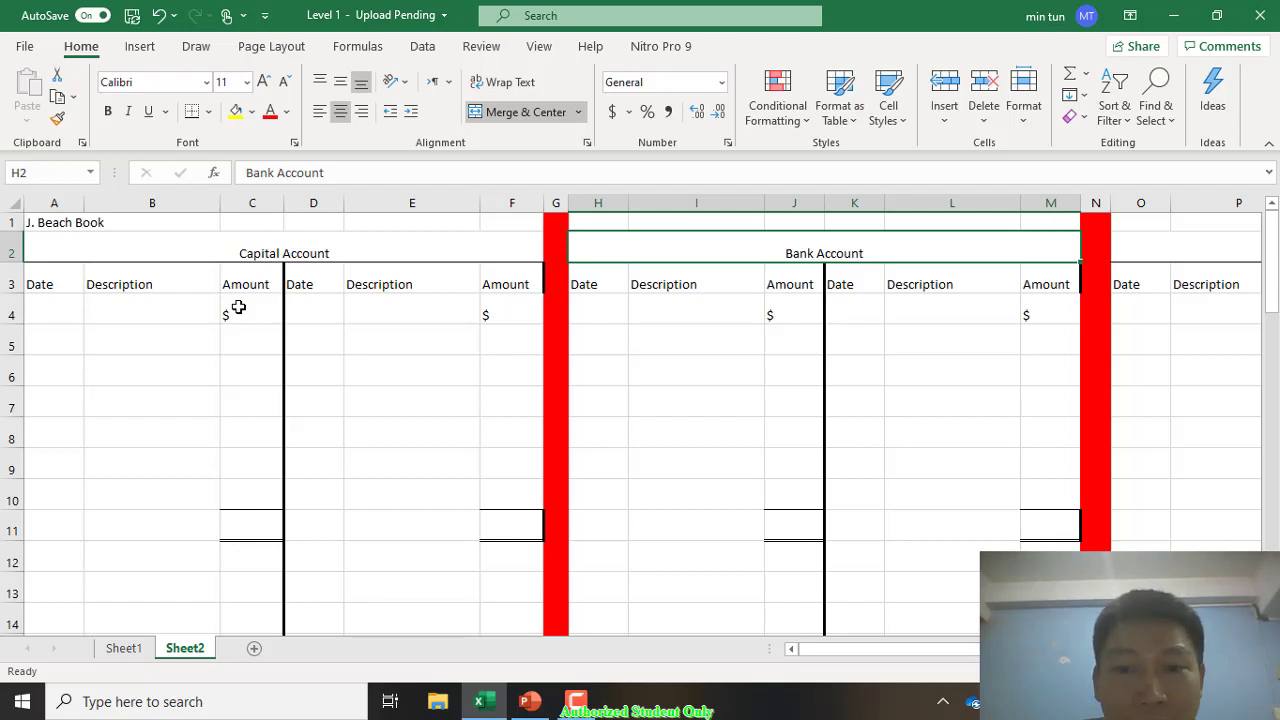
Step: Enter 62000 in cell J5, under the first Amount heading of the Bank Account
{"action": "key", "text": "Down"}
{"action": "key", "text": "Down"}
{"action": "key", "text": "Down"}
{"action": "key", "text": "Right"}
{"action": "key", "text": "Right"}
{"action": "key", "text": "Right"}
{"action": "key", "text": "Left"}
{"action": "type", "text": "62000"}
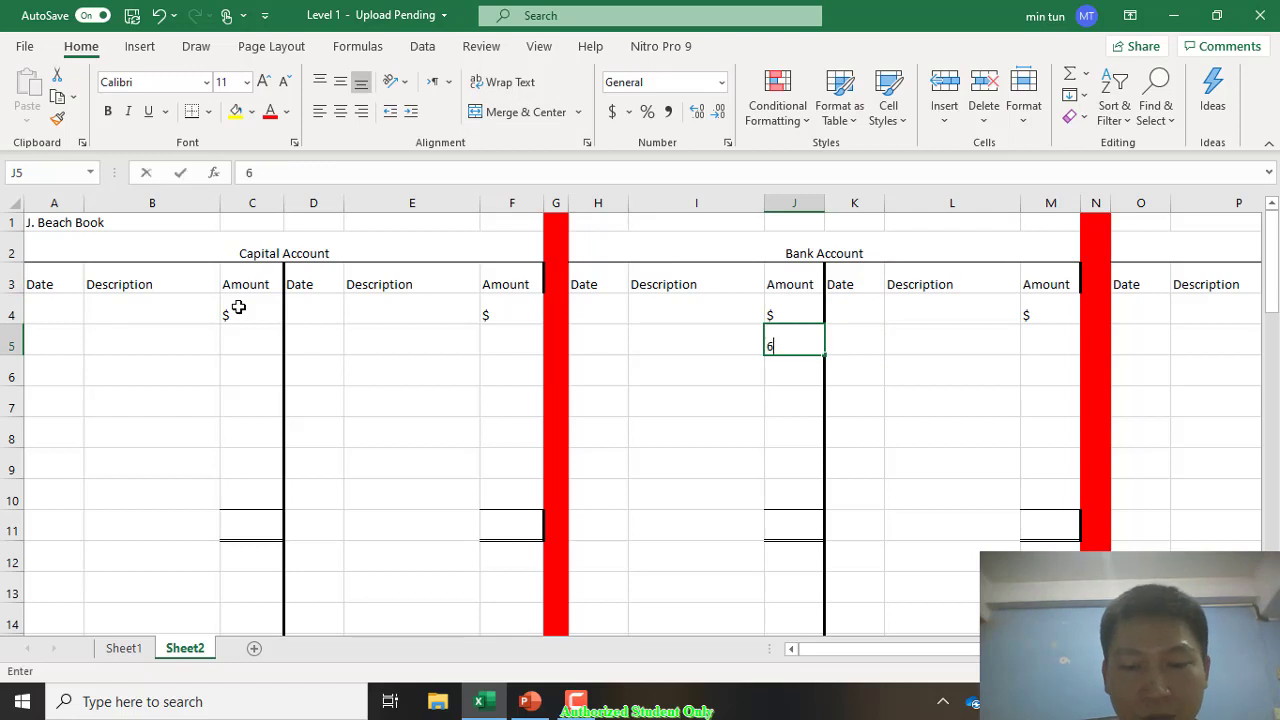
{"action": "key", "text": "Return"}
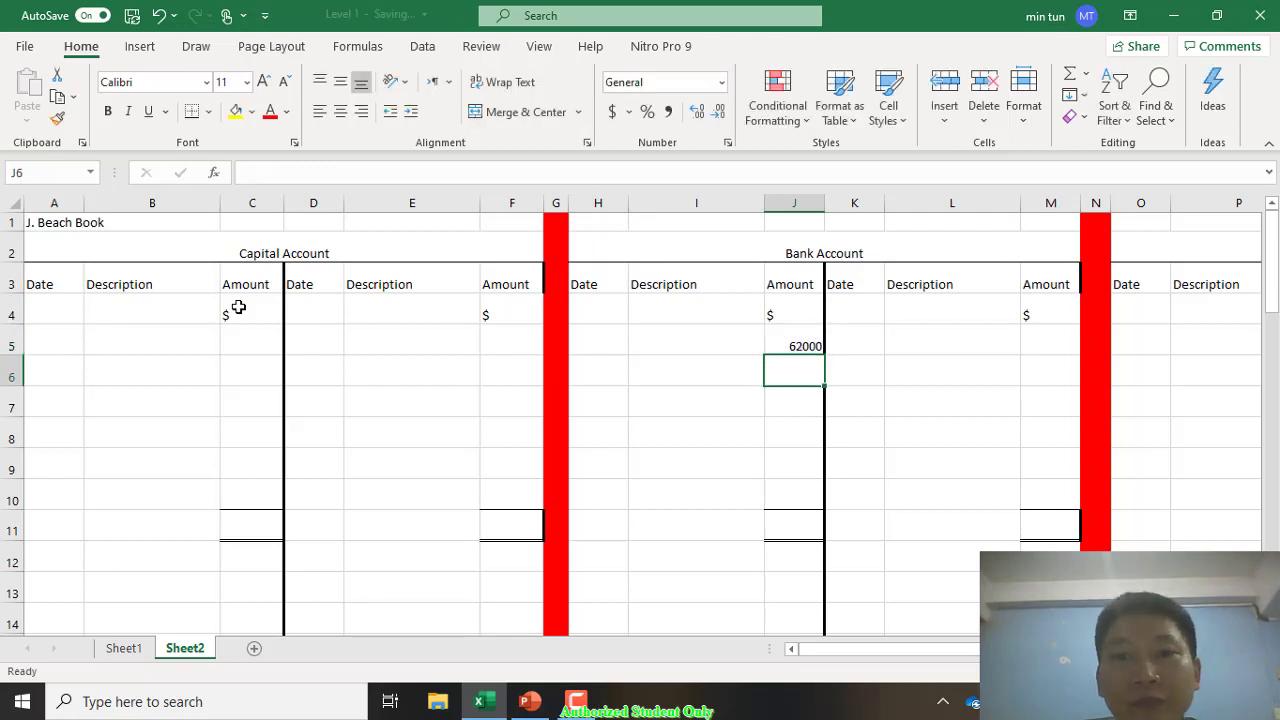
Step: Format column J with a thousands separator and no decimal places
{"action": "left_click", "coordinate": [780, 206]}
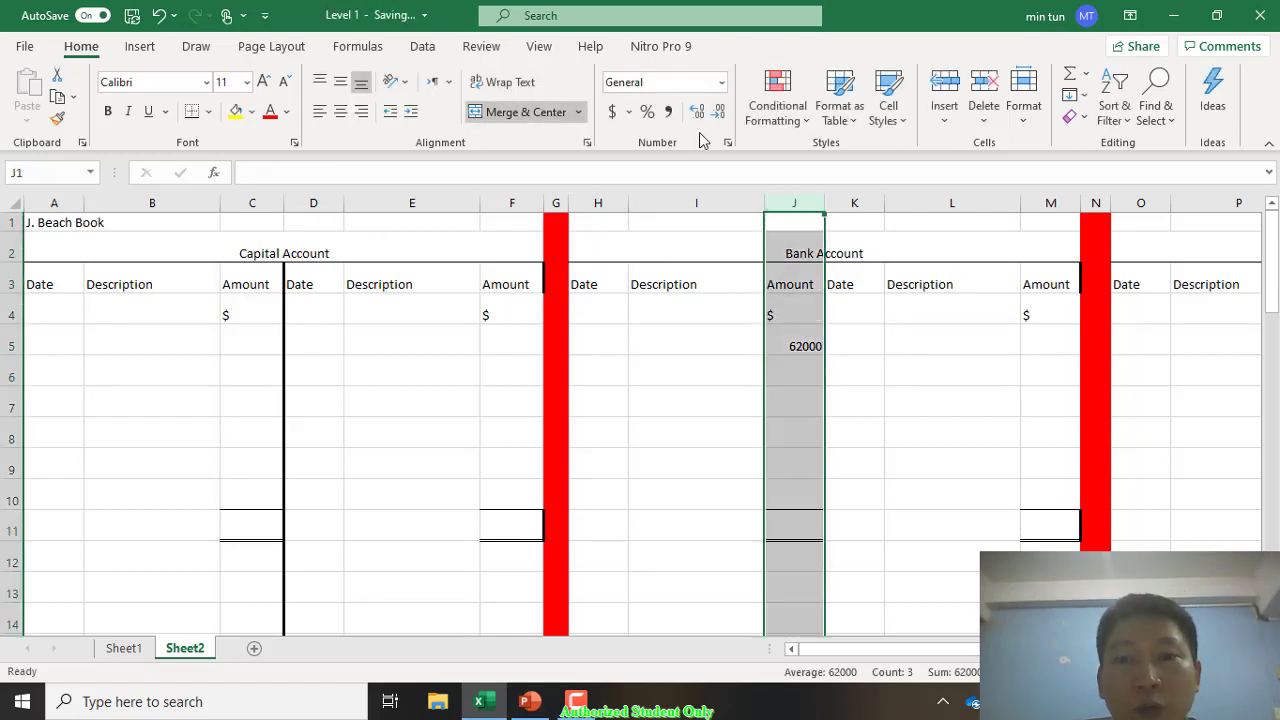
{"action": "left_click", "coordinate": [668, 112]}
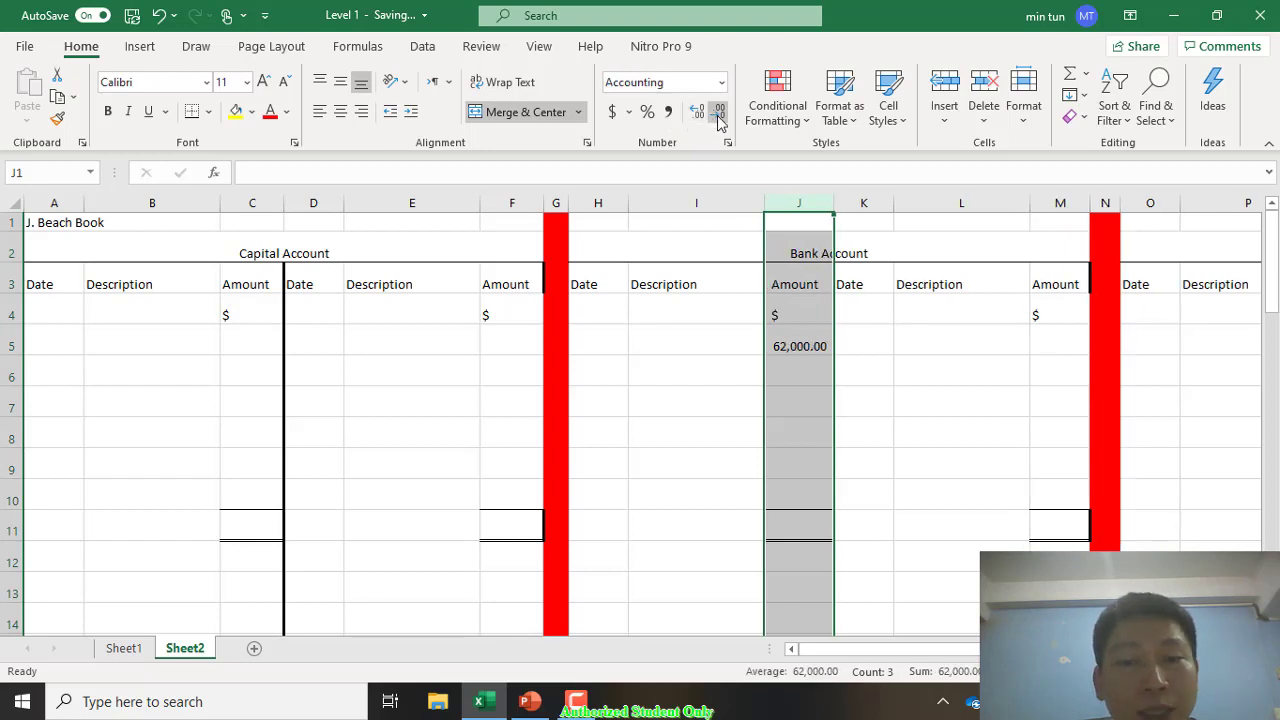
{"action": "double_click", "coordinate": [697, 115]}
Step: Enter 62000 in cell F5, under the second Amount heading of the Capital Account
{"action": "left_click", "coordinate": [691, 332]}
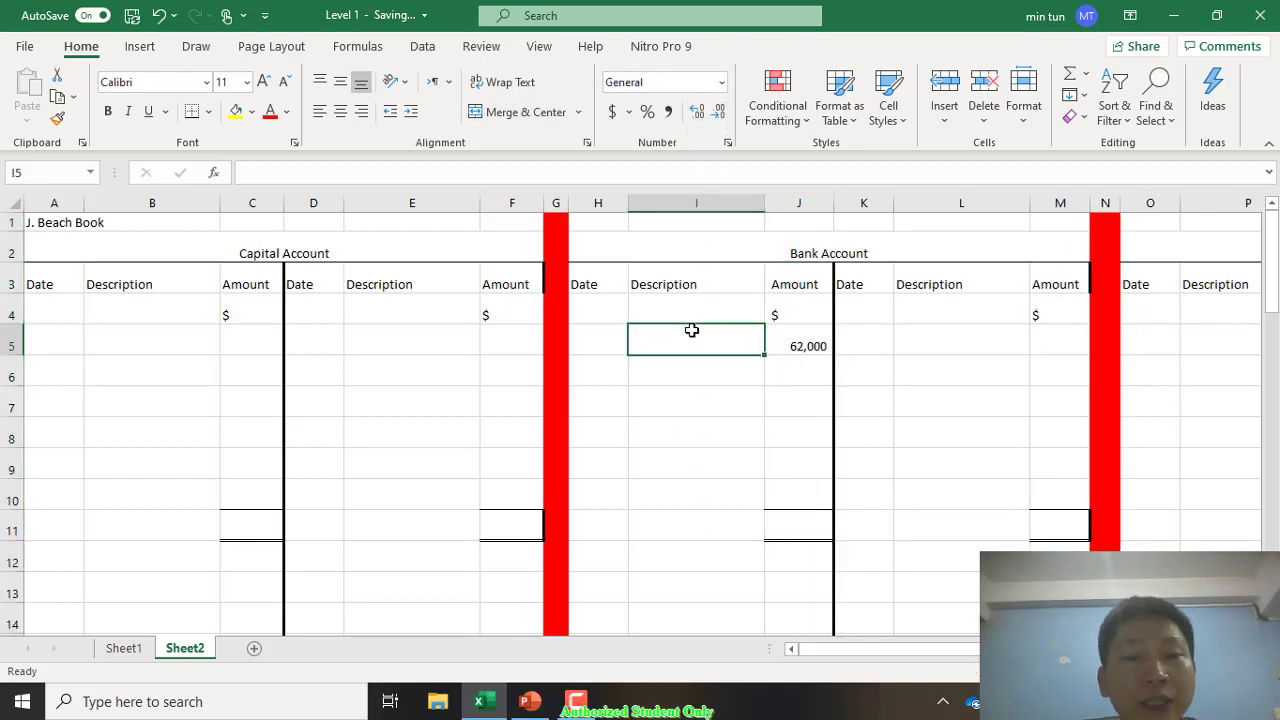
{"action": "key", "text": "Left"}
{"action": "key", "text": "Left"}
{"action": "key", "text": "Left"}
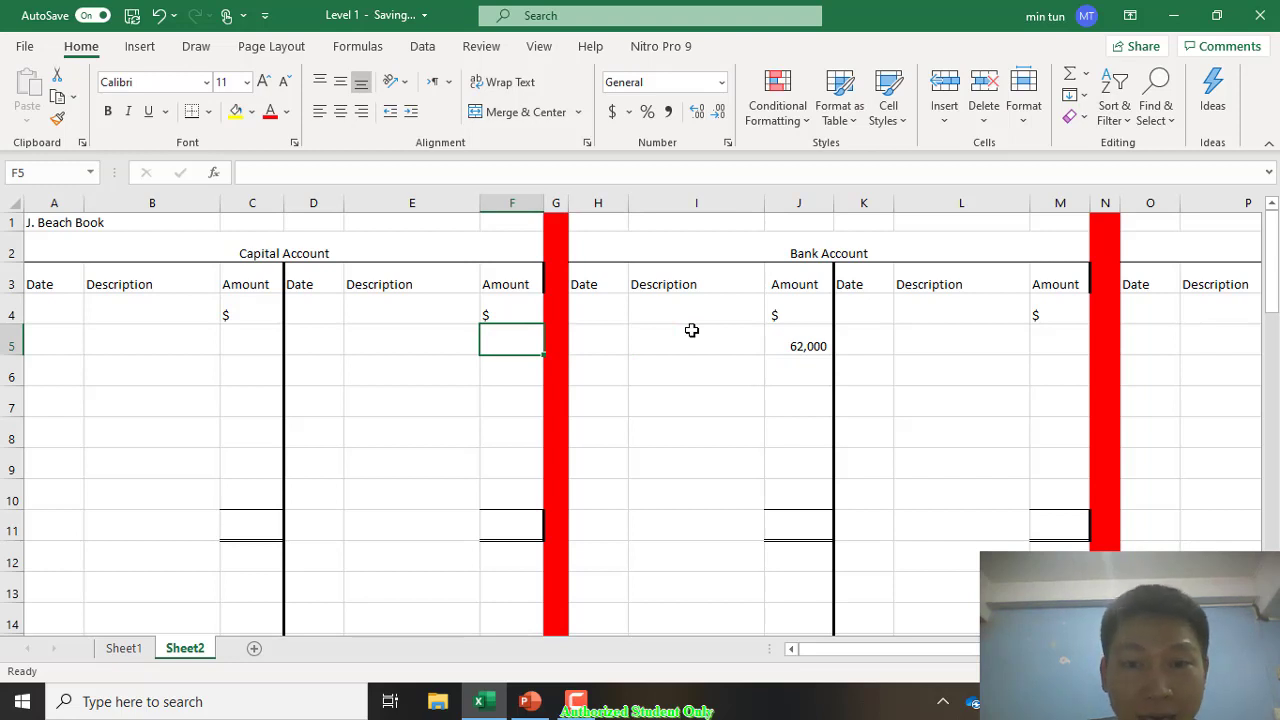
{"action": "type", "text": "62000"}
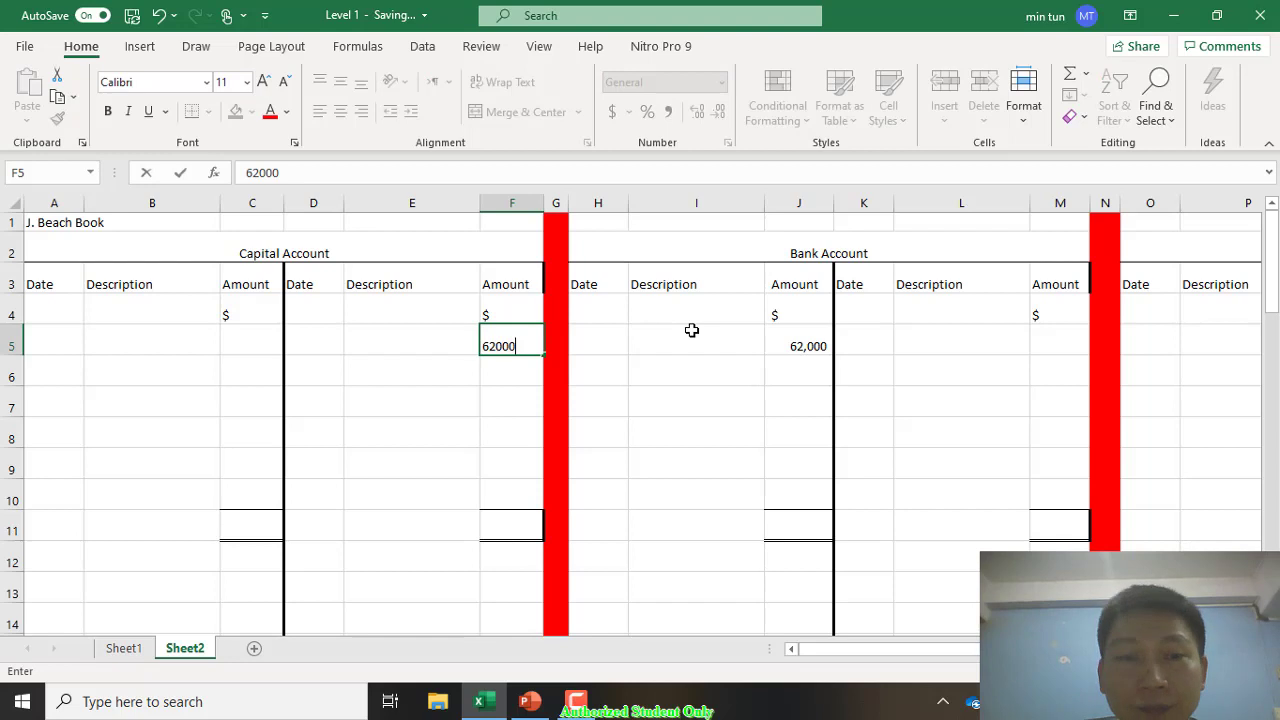
{"action": "key", "text": "Return"}
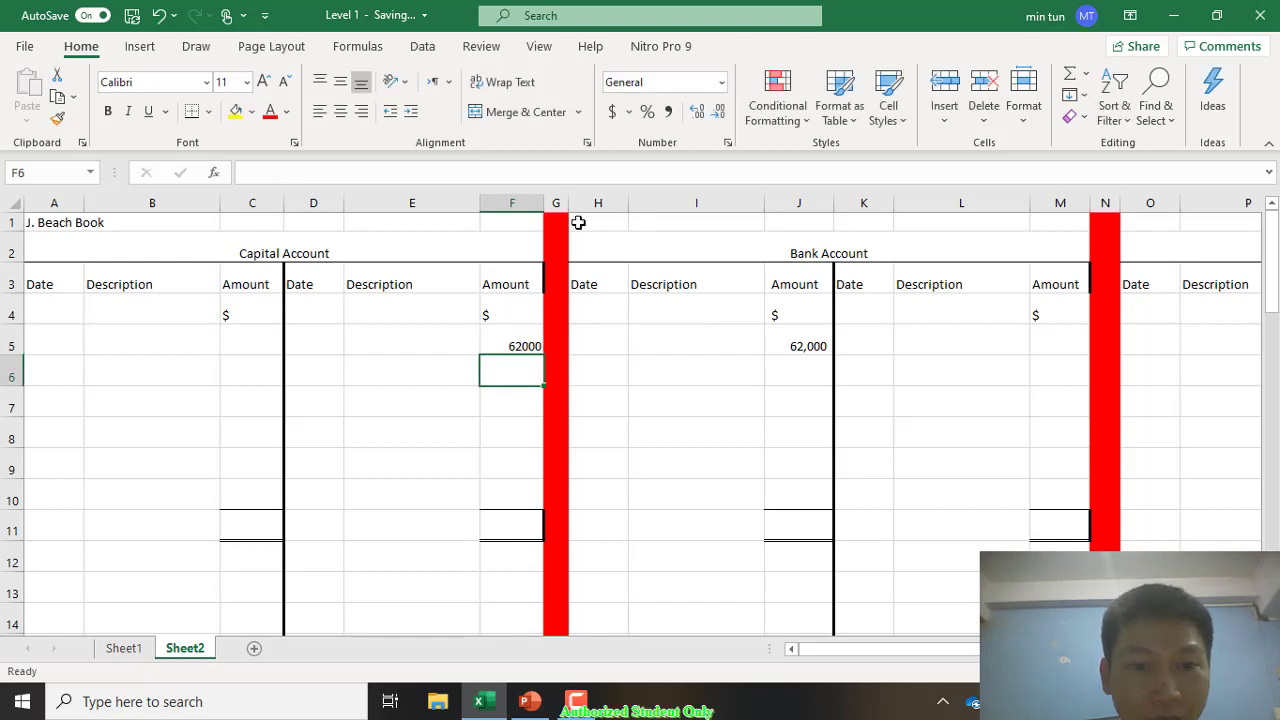
Step: Format column F with a thousands separator and no decimal places
{"action": "left_click", "coordinate": [522, 203]}
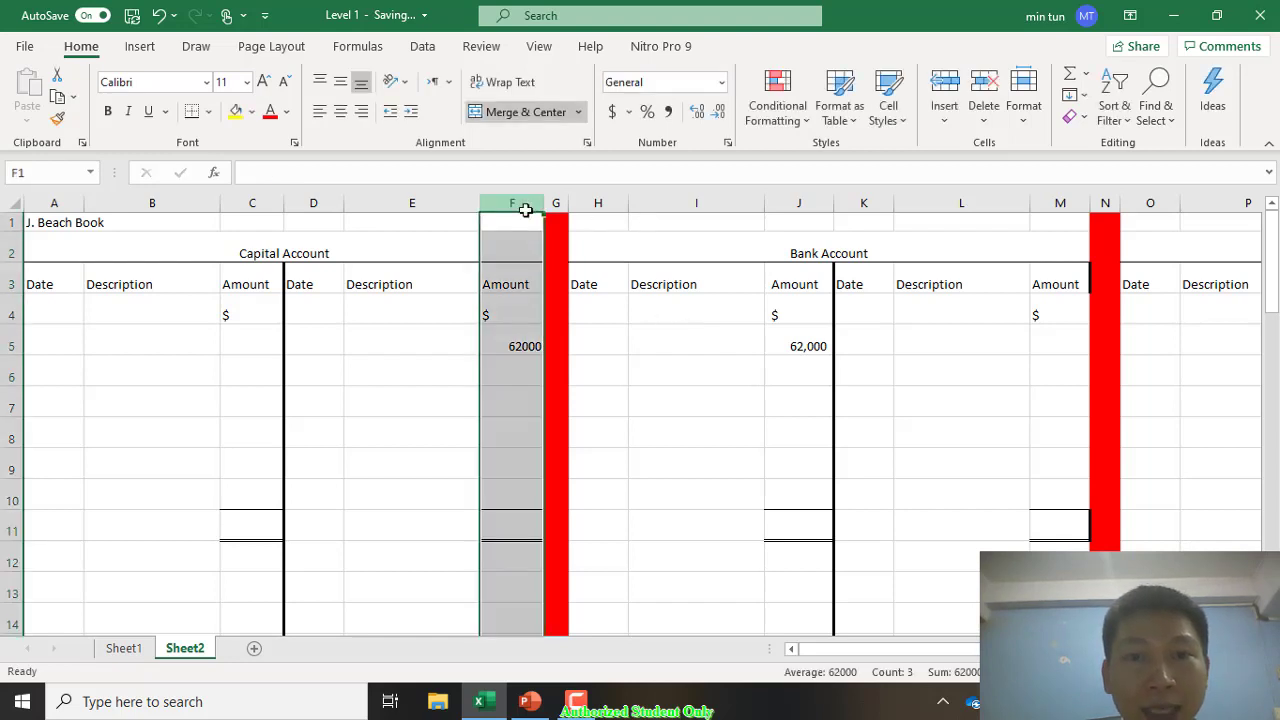
{"action": "left_click", "coordinate": [668, 112]}
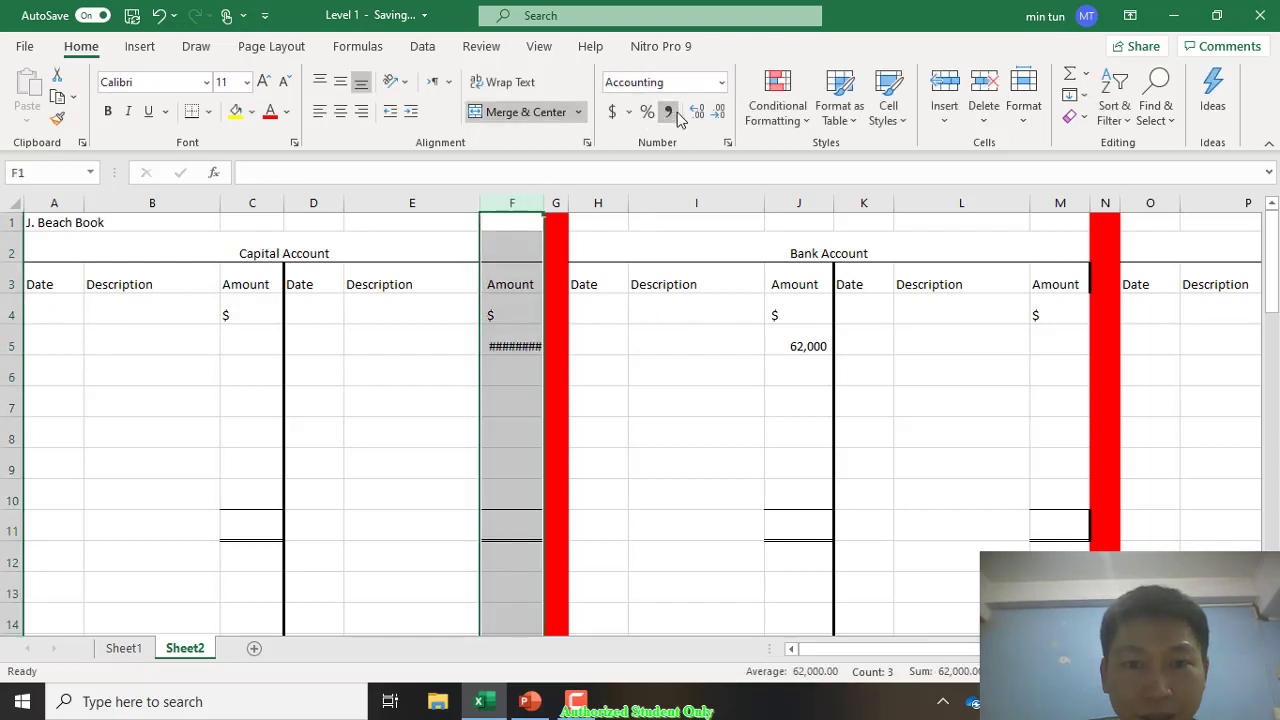
{"action": "left_click", "coordinate": [718, 111]}
{"action": "left_click", "coordinate": [718, 111]}
{"action": "left_click", "coordinate": [711, 295]}
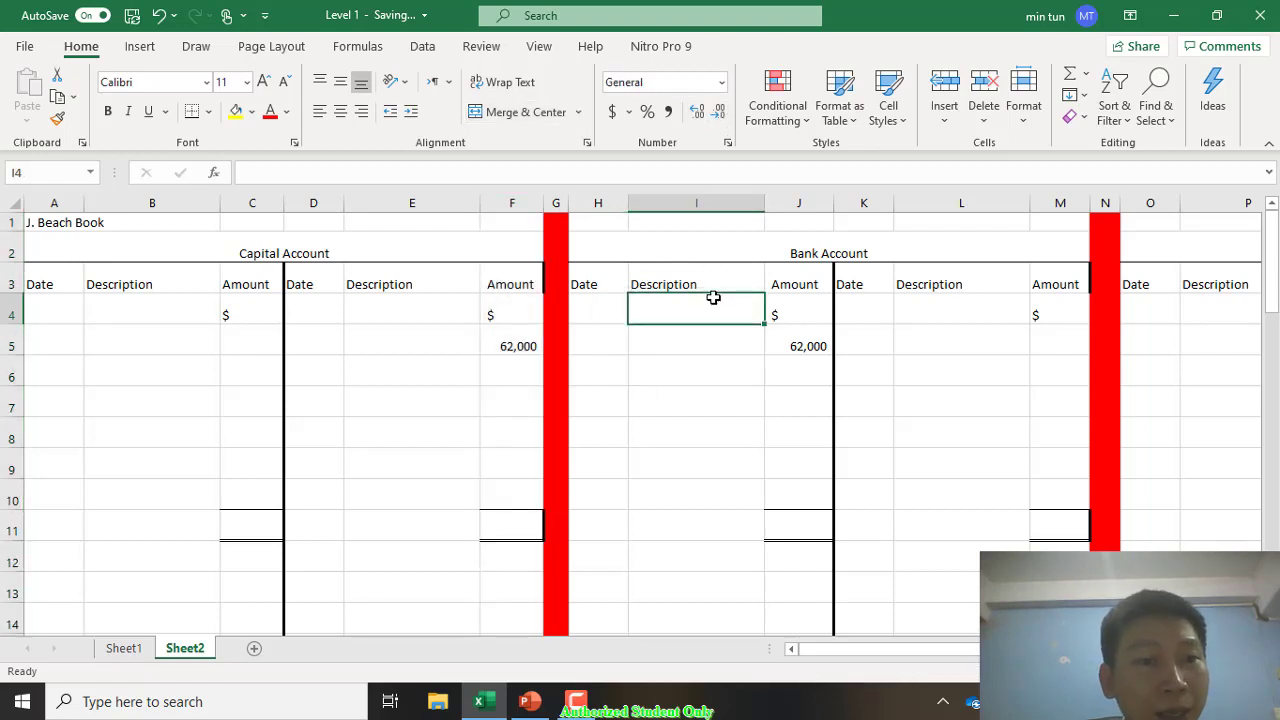
Step: Enter the year 20X3 in D4 and the date July 1 in D5, under the second Date heading of the Capital Account
{"action": "key", "text": "Left"}
{"action": "key", "text": "Left"}
{"action": "key", "text": "Left"}
{"action": "key", "text": "Left"}
{"action": "key", "text": "Left"}
{"action": "key", "text": "Left"}
{"action": "key", "text": "Left"}
{"action": "key", "text": "Left"}
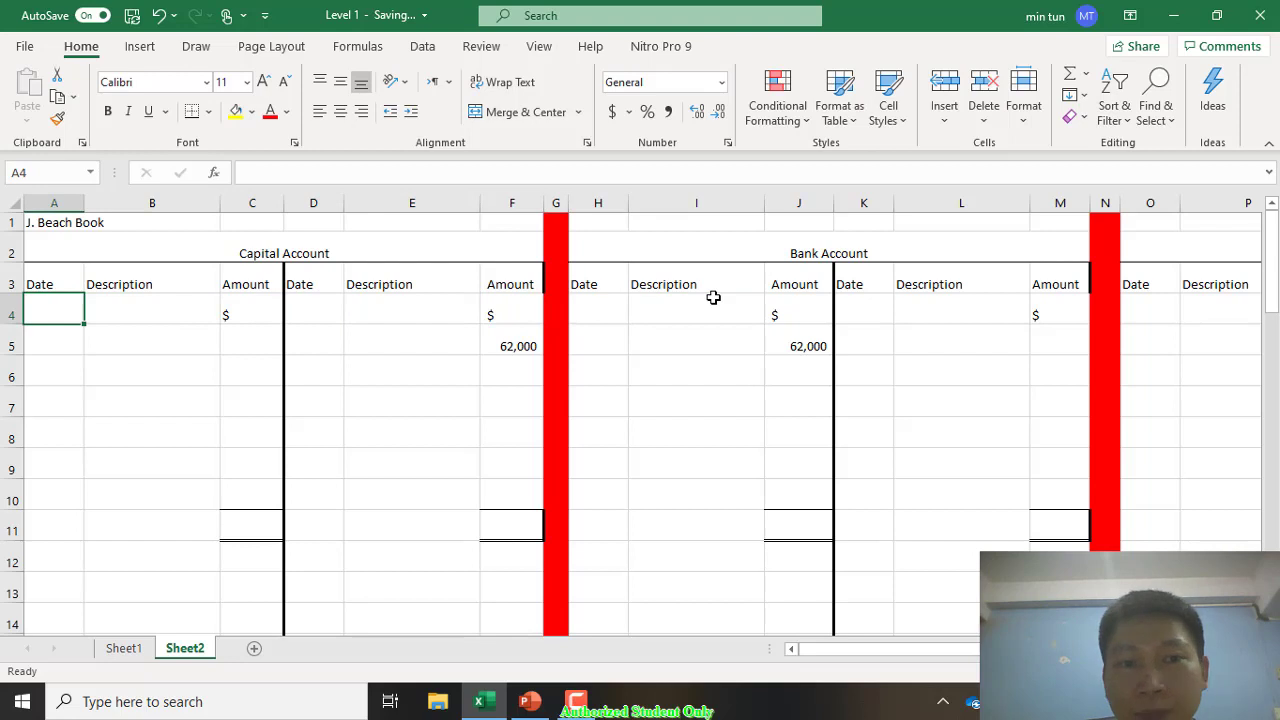
{"action": "key", "text": "Right"}
{"action": "key", "text": "Right"}
{"action": "key", "text": "Right"}
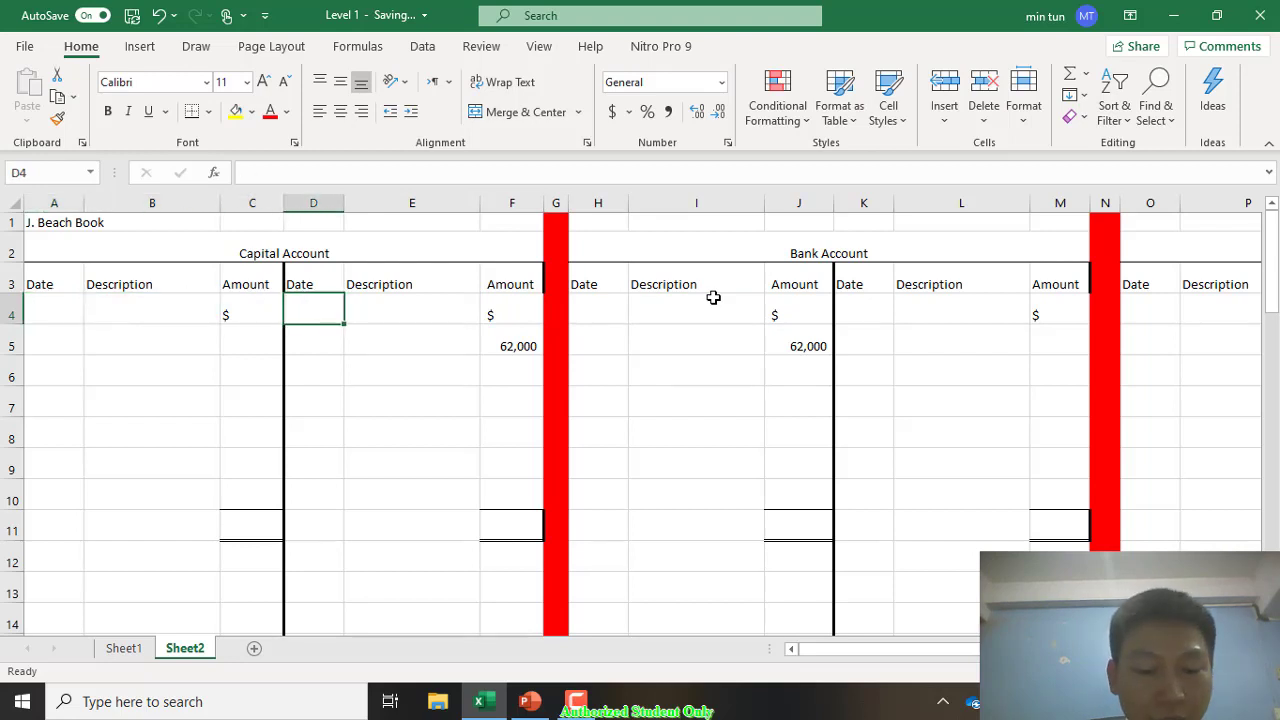
{"action": "type", "text": "20X3"}
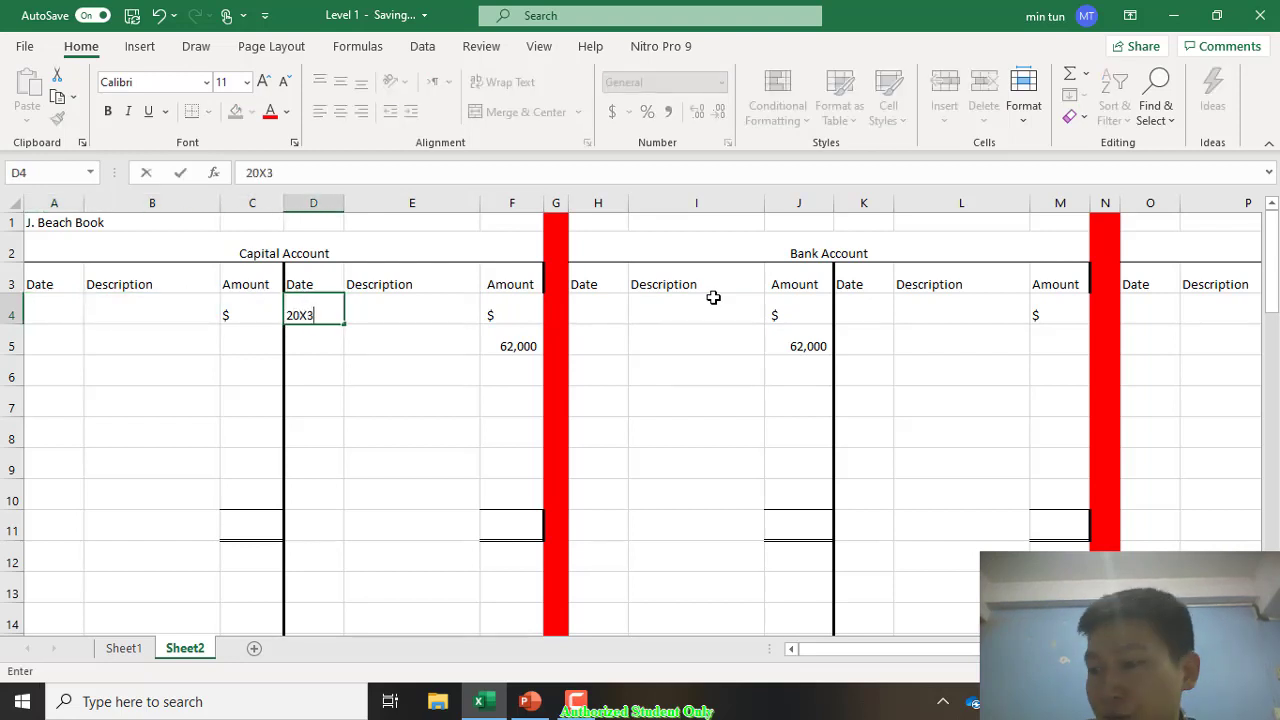
{"action": "key", "text": "Return"}
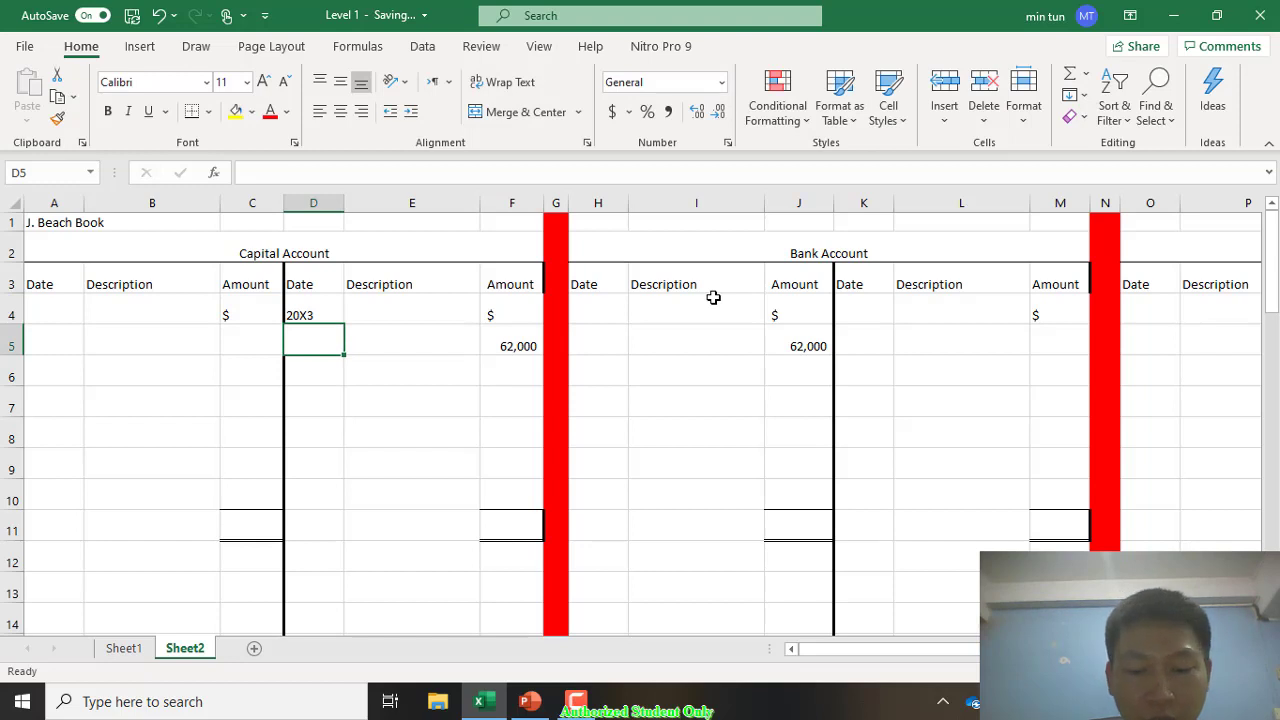
{"action": "type", "text": "july 1"}
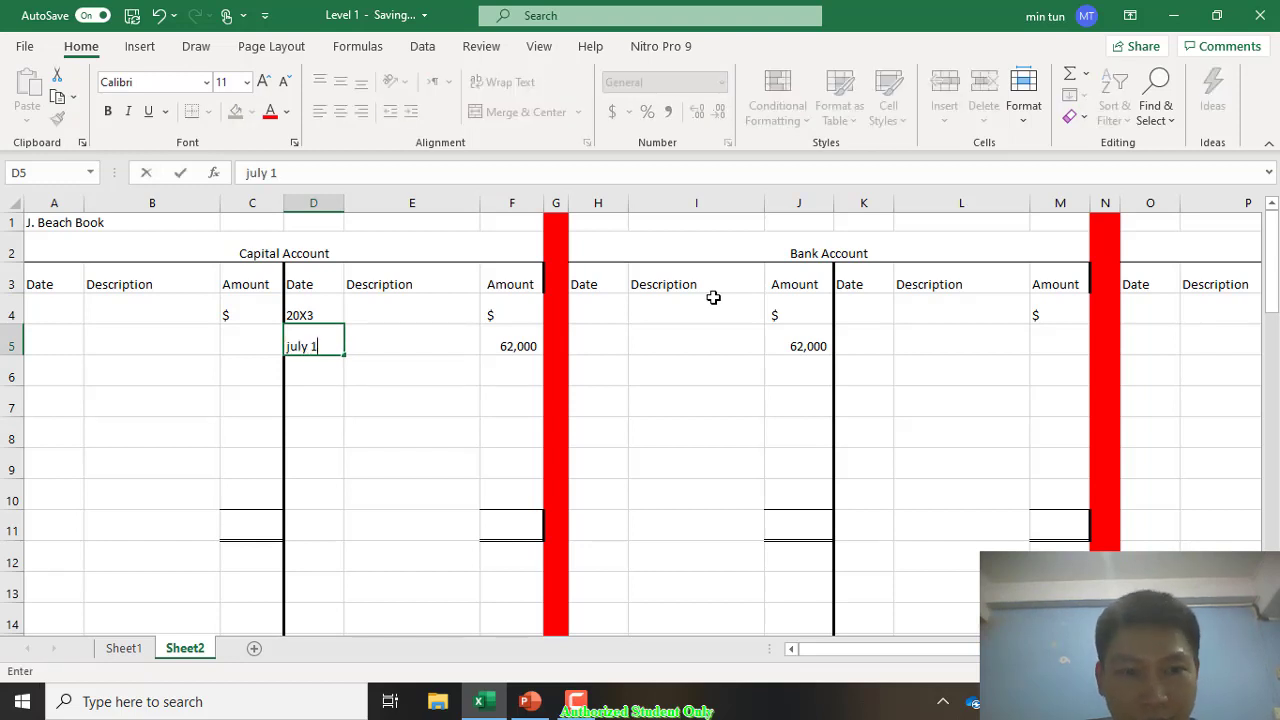
{"action": "key", "text": "Return"}
{"action": "key", "text": "Up"}
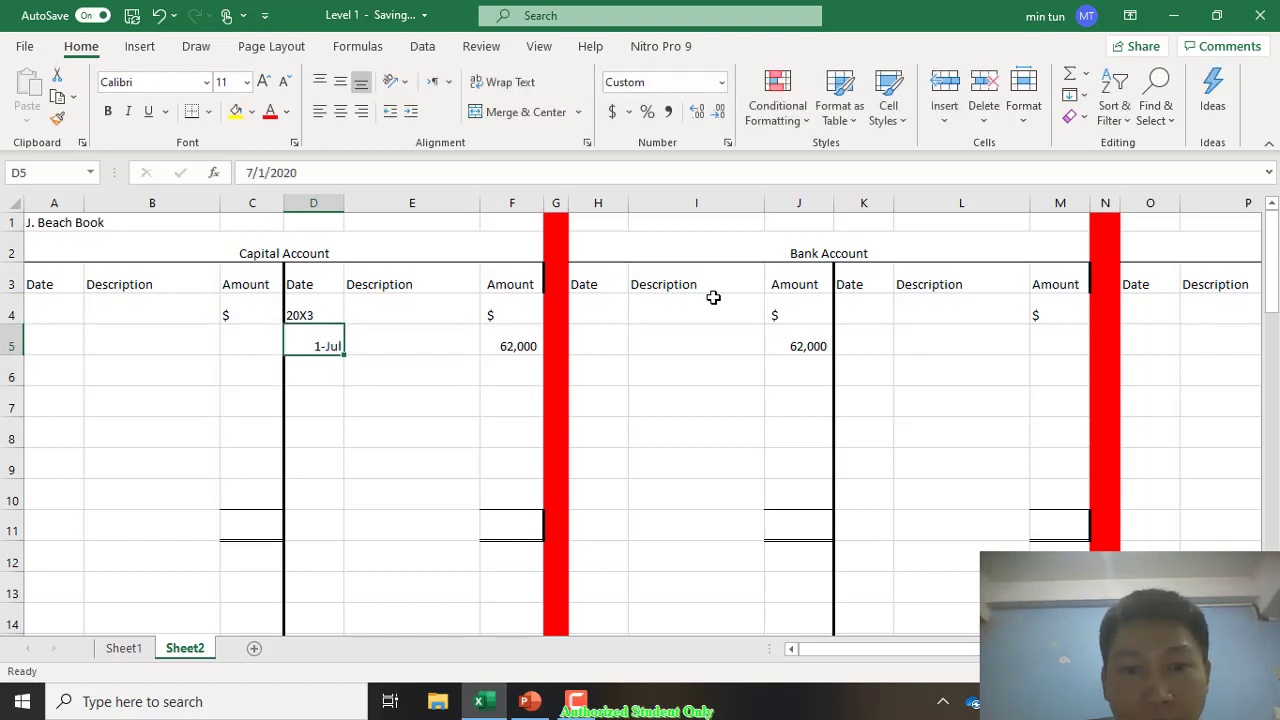
Step: Copy the year and date in D4:D5 to the first Date column of the Bank Account, starting at H4
{"action": "key", "text": "Right"}
{"action": "key", "text": "Right"}
{"action": "key", "text": "Right"}
{"action": "key", "text": "Right"}
{"action": "key", "text": "Up"}
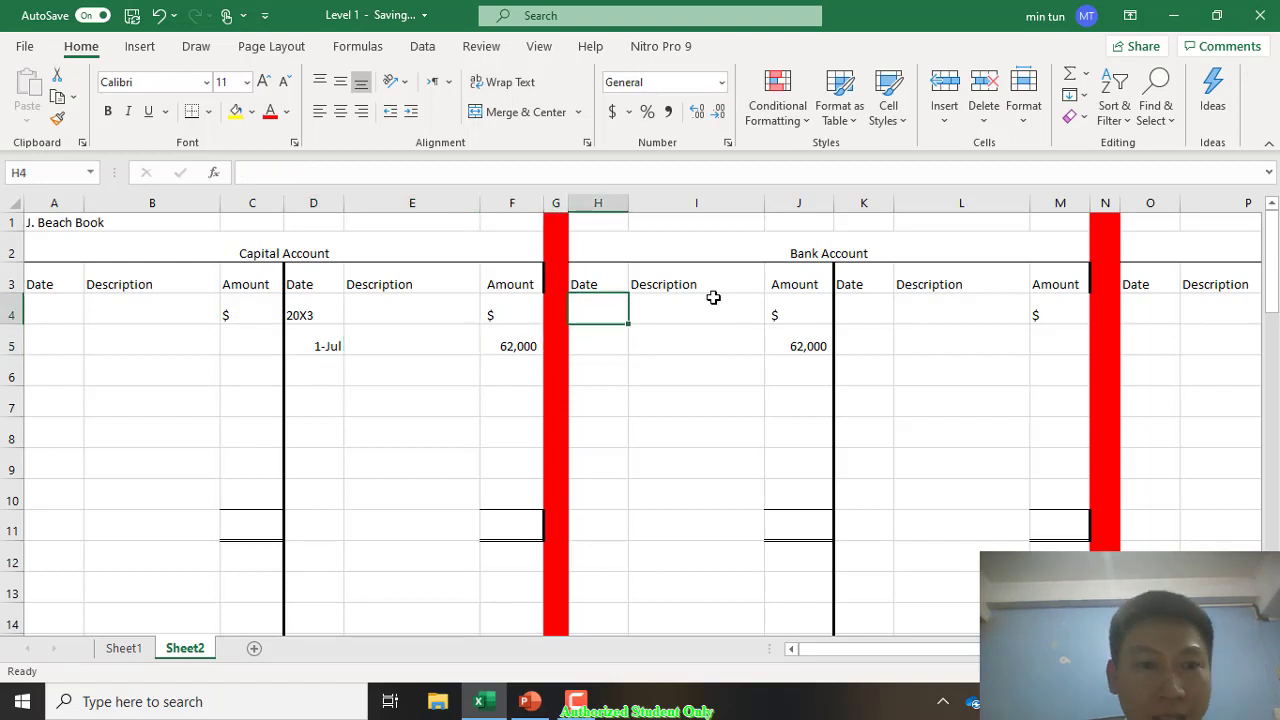
{"action": "key", "text": "Left"}
{"action": "key", "text": "Left"}
{"action": "key", "text": "Left"}
{"action": "key", "text": "Left"}
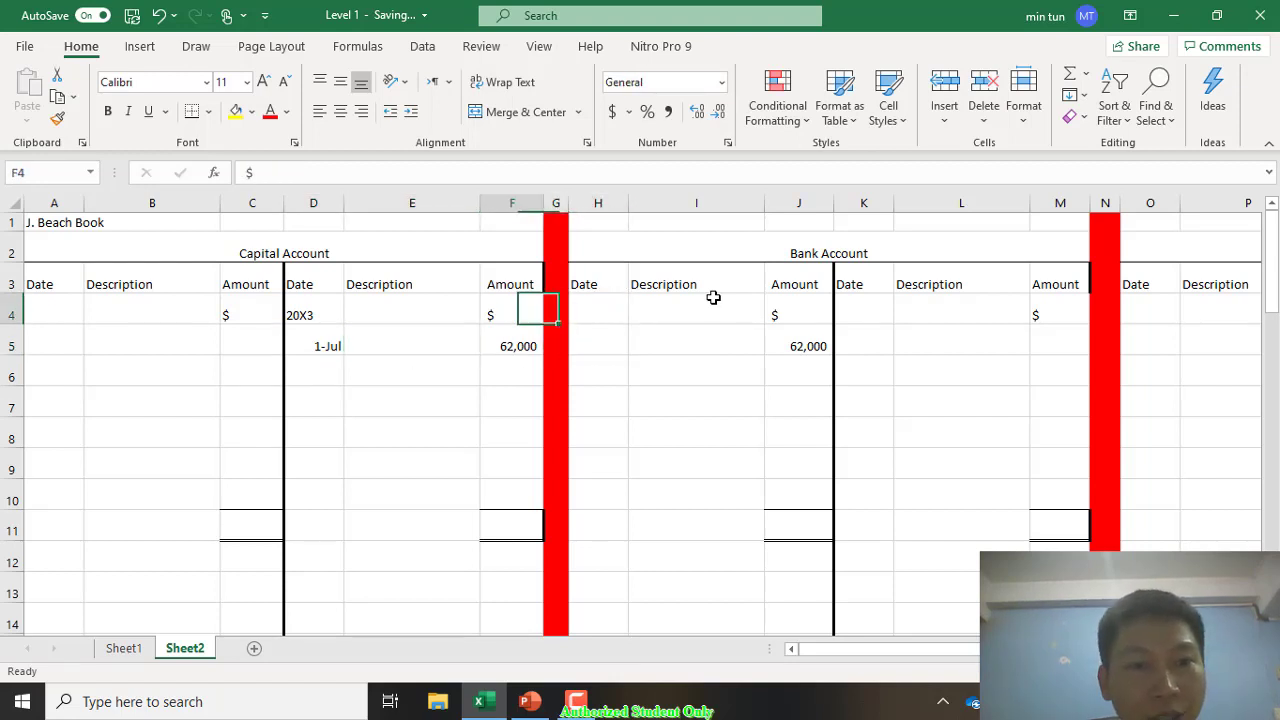
{"action": "key", "text": "shift+Down"}
{"action": "key", "text": "ctrl+c"}
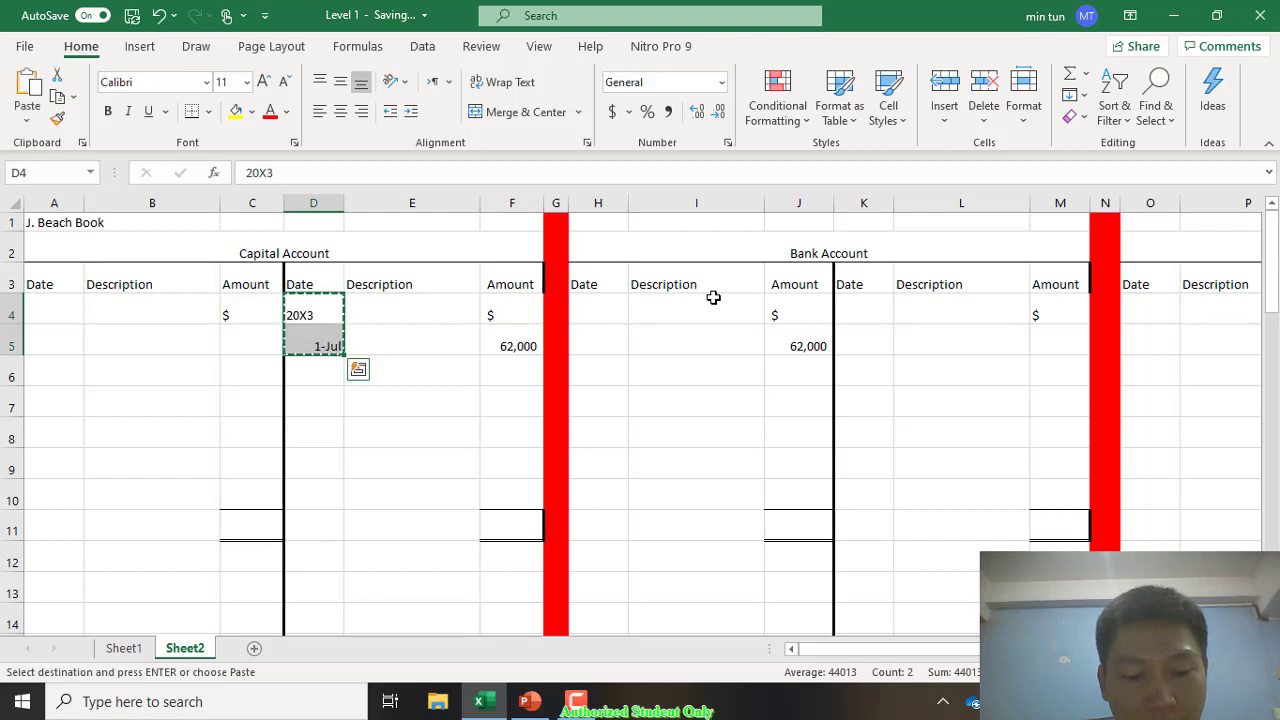
{"action": "key", "text": "Right"}
{"action": "key", "text": "Right"}
{"action": "key", "text": "Right"}
{"action": "key", "text": "Right"}
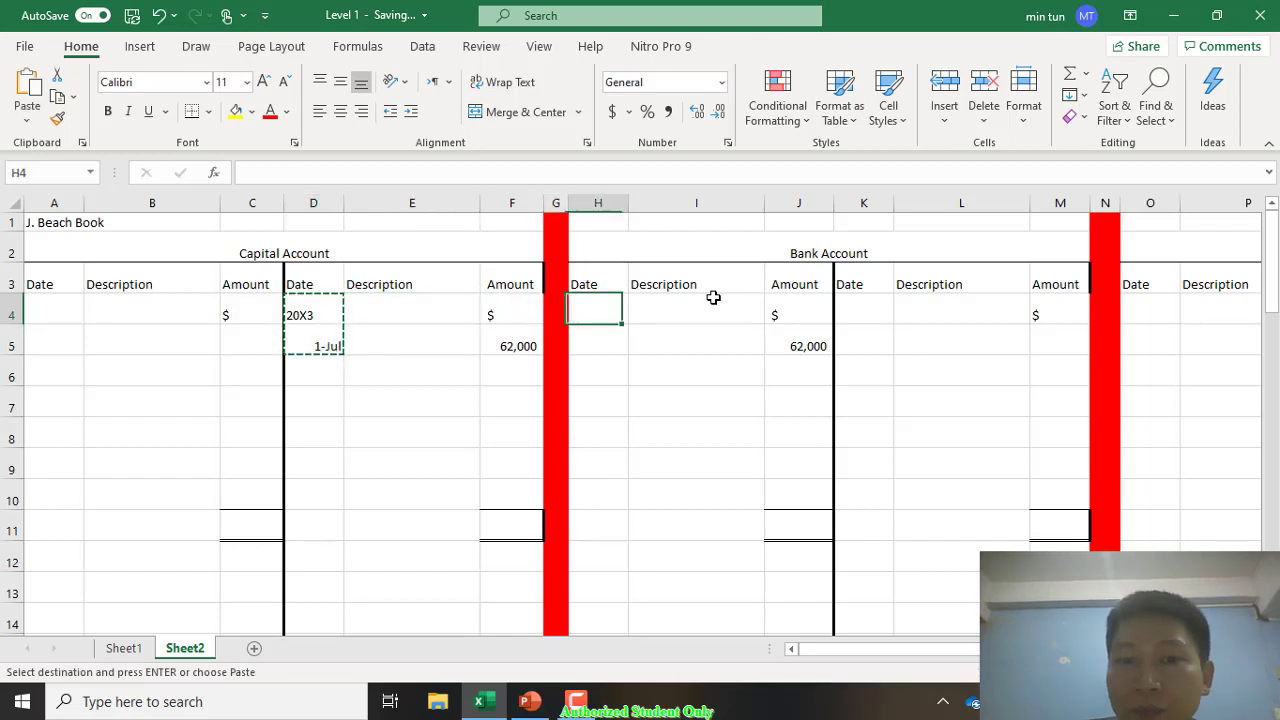
{"action": "key", "text": "ctrl+v"}
Step: Enter "Capital" as the description of the 1 July entry in the Bank Account, cell I5
{"action": "key", "text": "Right"}
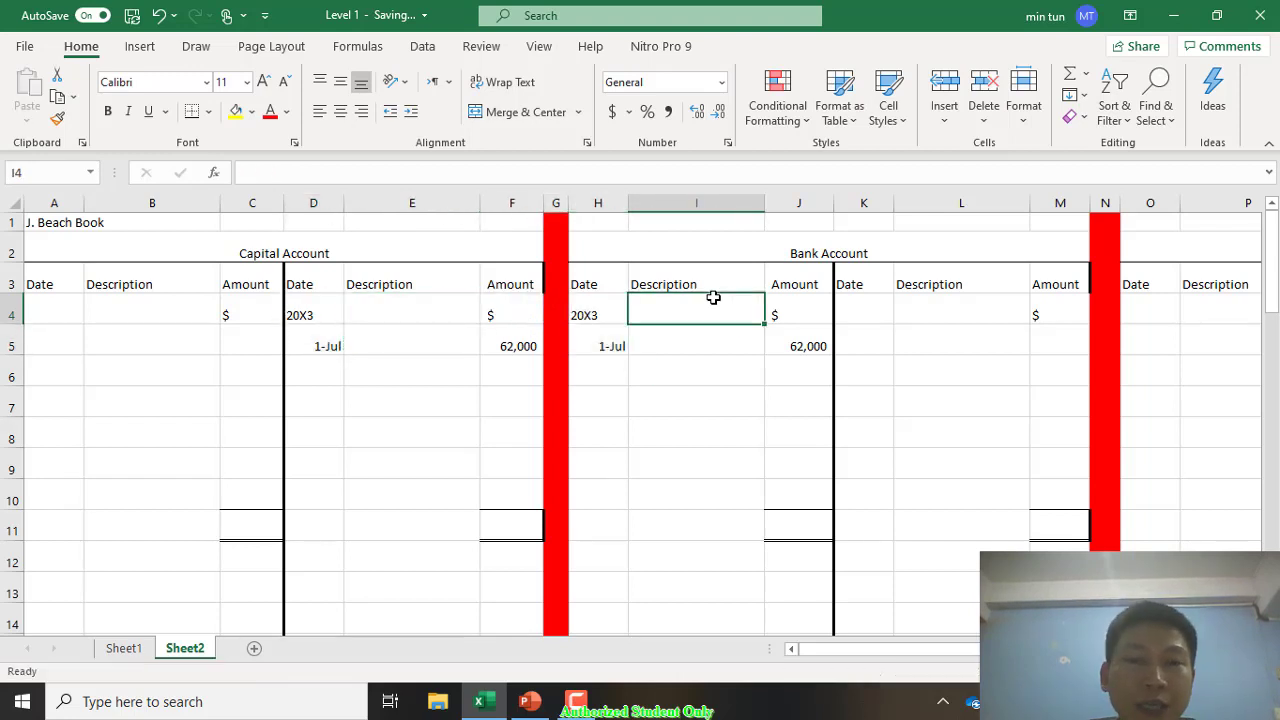
{"action": "key", "text": "Down"}
{"action": "key", "text": "Down"}
{"action": "key", "text": "Down"}
{"action": "key", "text": "Up"}
{"action": "key", "text": "Up"}
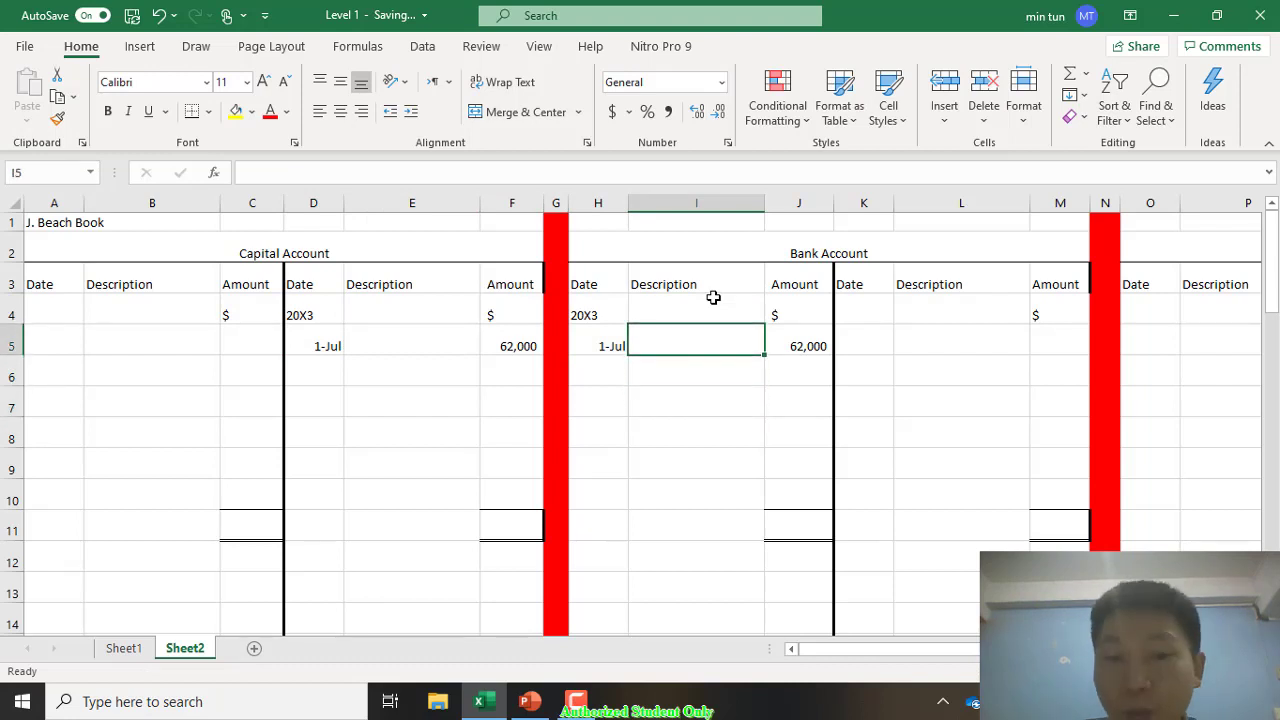
{"action": "type", "text": "Cpital"}
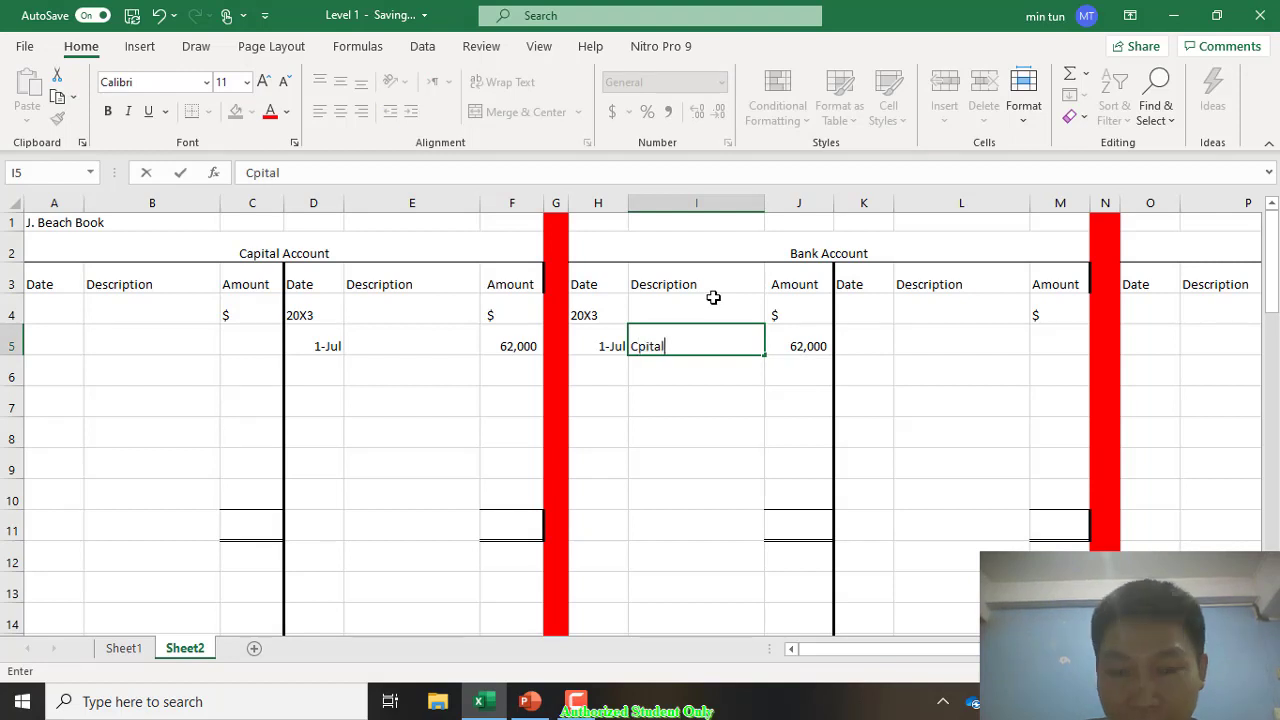
{"action": "key", "text": "Return"}
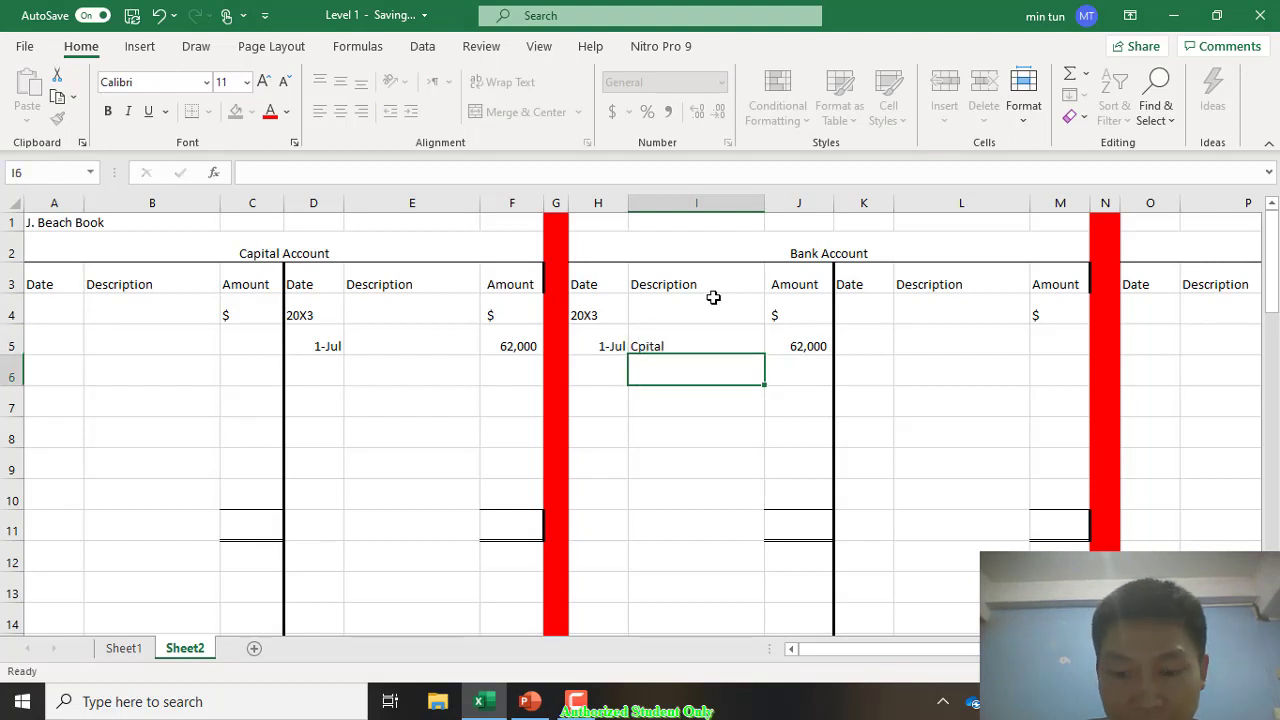
{"action": "key", "text": "Up"}
{"action": "type", "text": "Capital"}
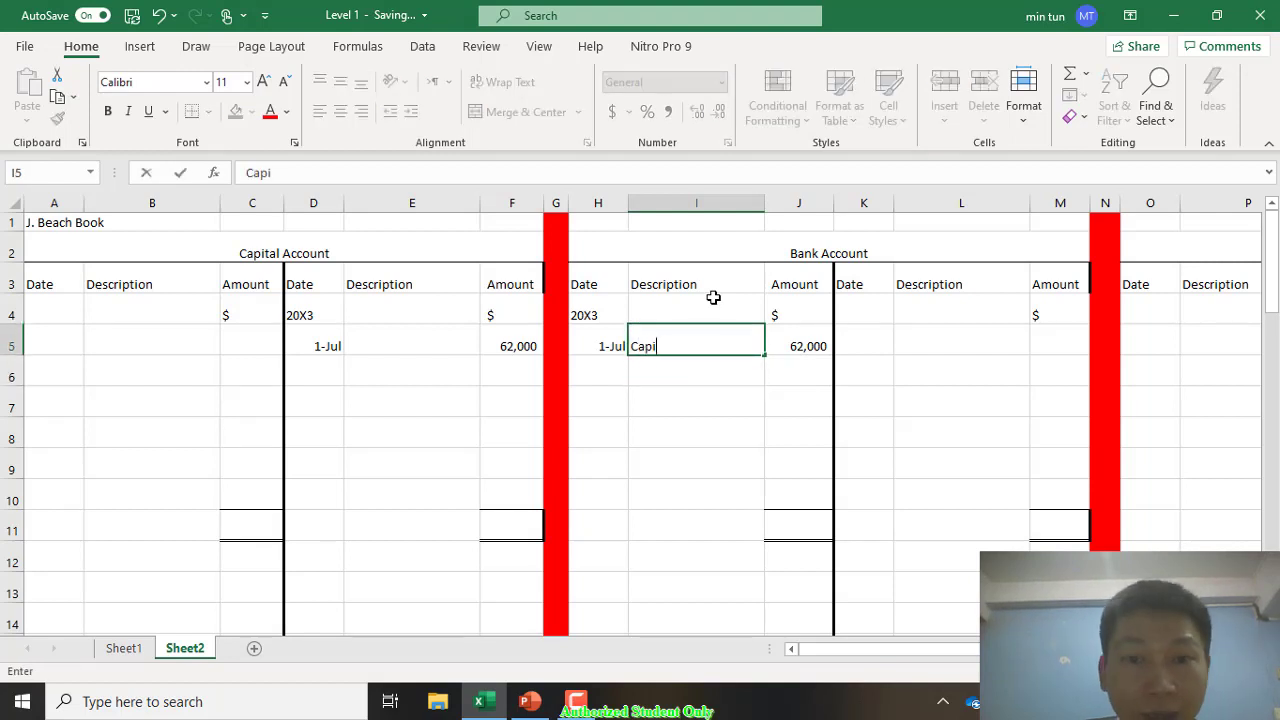
{"action": "key", "text": "Return"}
Step: Enter "Bank" as the description of the 1 July entry in the Capital Account, cell E5
{"action": "key", "text": "Up"}
{"action": "key", "text": "Left"}
{"action": "key", "text": "Left"}
{"action": "key", "text": "Left"}
{"action": "key", "text": "Left"}
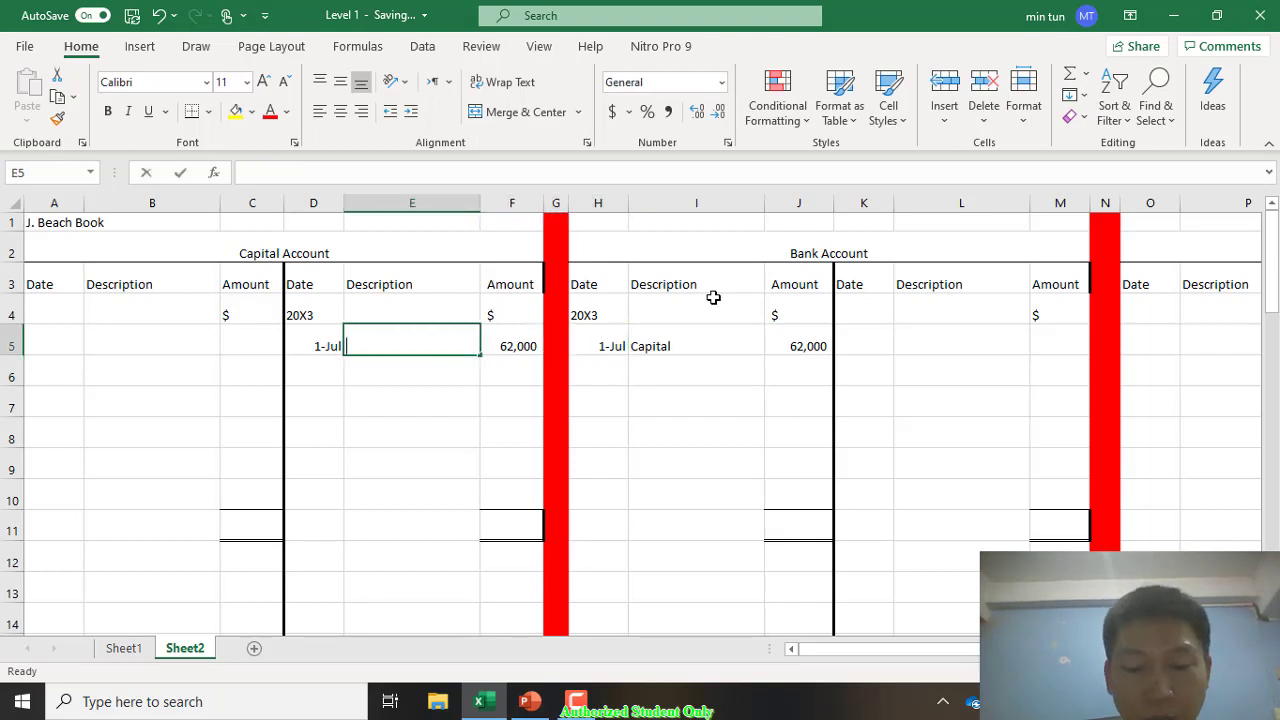
{"action": "type", "text": "Bank"}
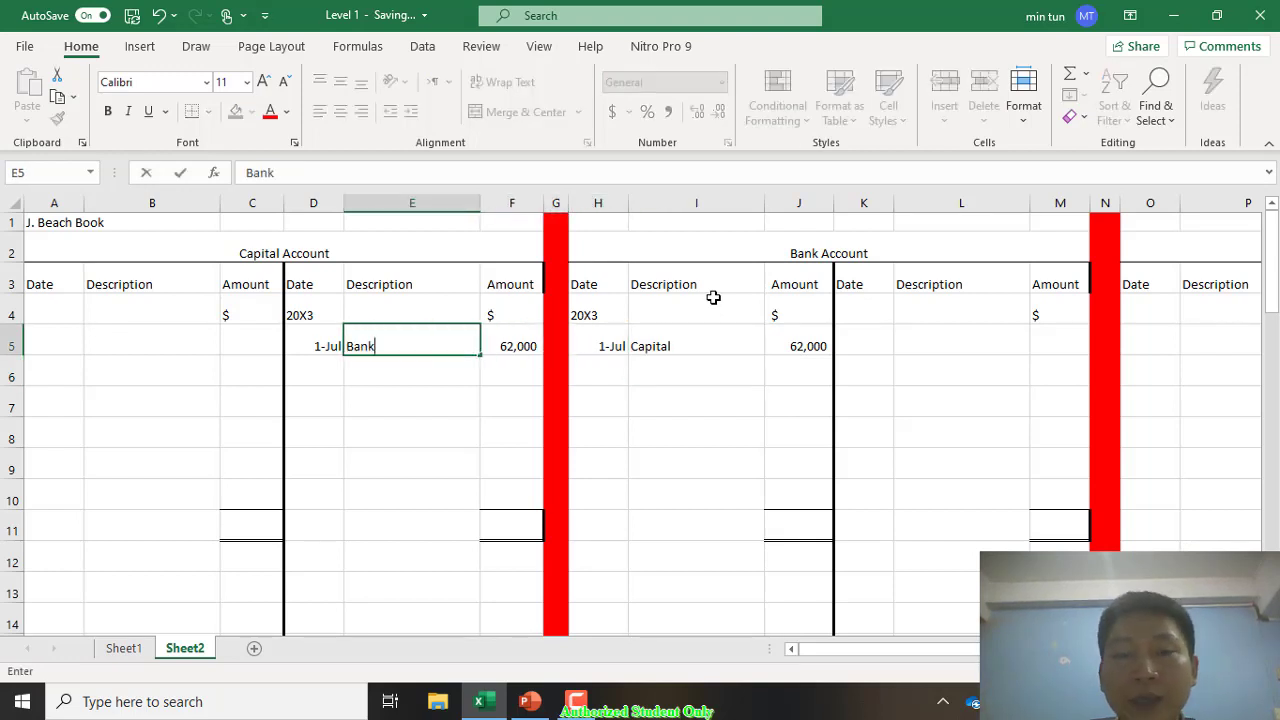
{"action": "key", "text": "Return"}
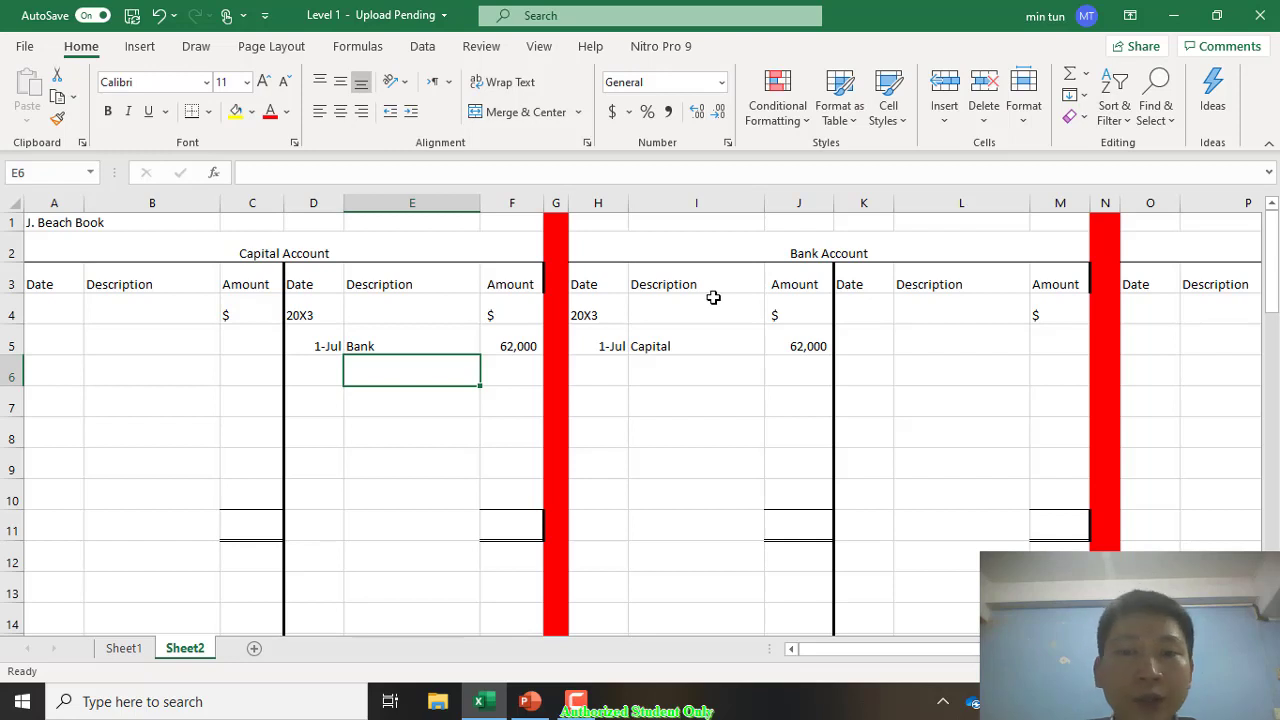
Step: Title the third T-account "Office Furniture Account" in the merged cell O2
{"action": "scroll", "coordinate": [713, 297], "scroll_direction": "right", "scroll_amount": 5}
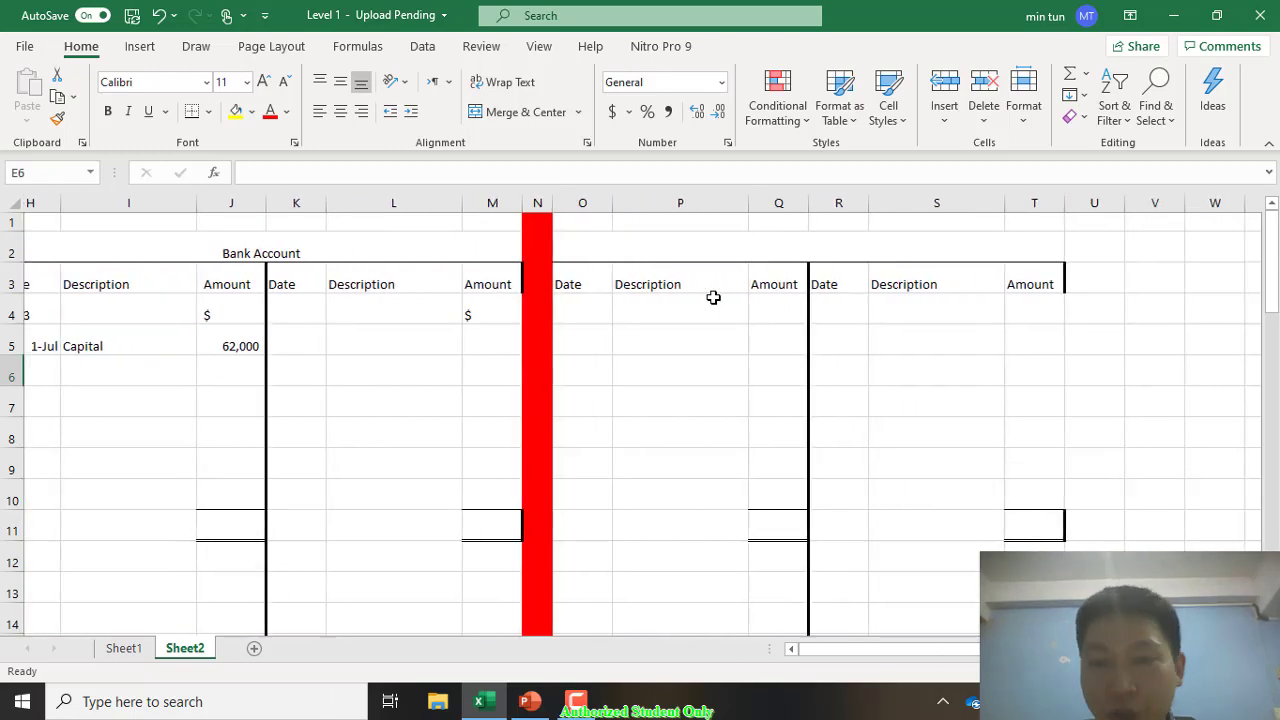
{"action": "left_click", "coordinate": [832, 247]}
{"action": "type", "text": "Office"}
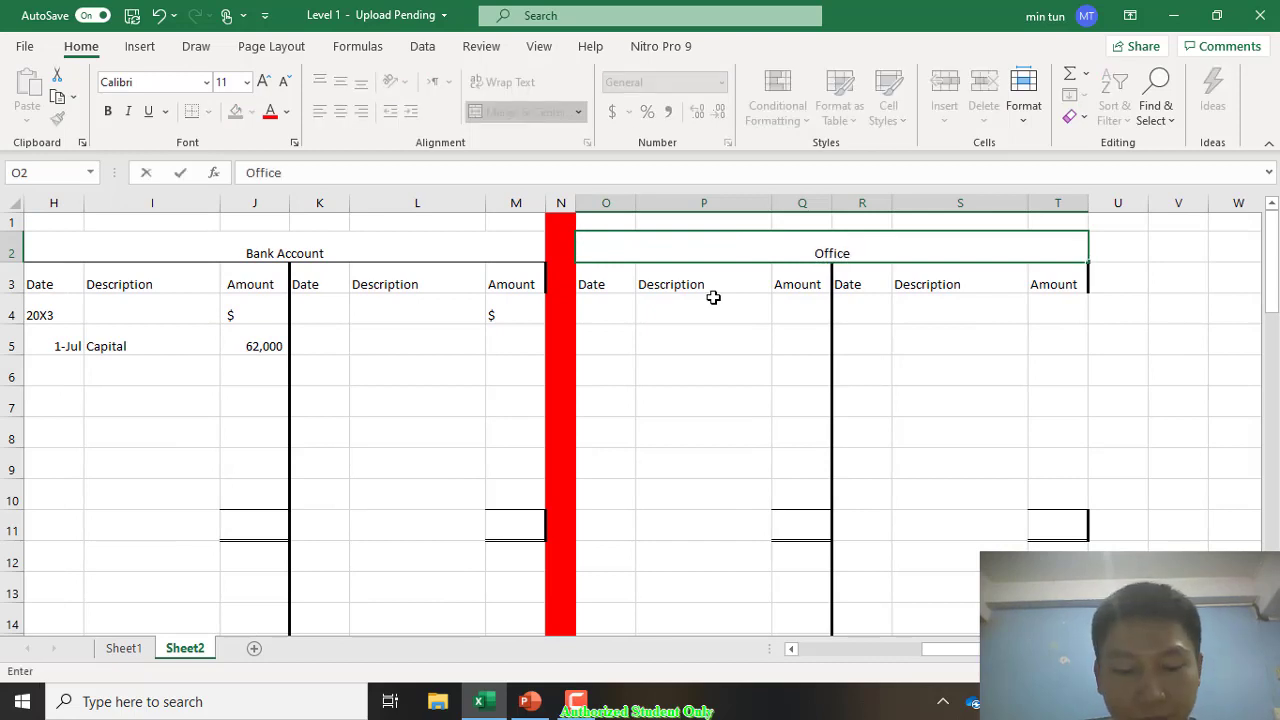
{"action": "type", "text": " Furniture"}
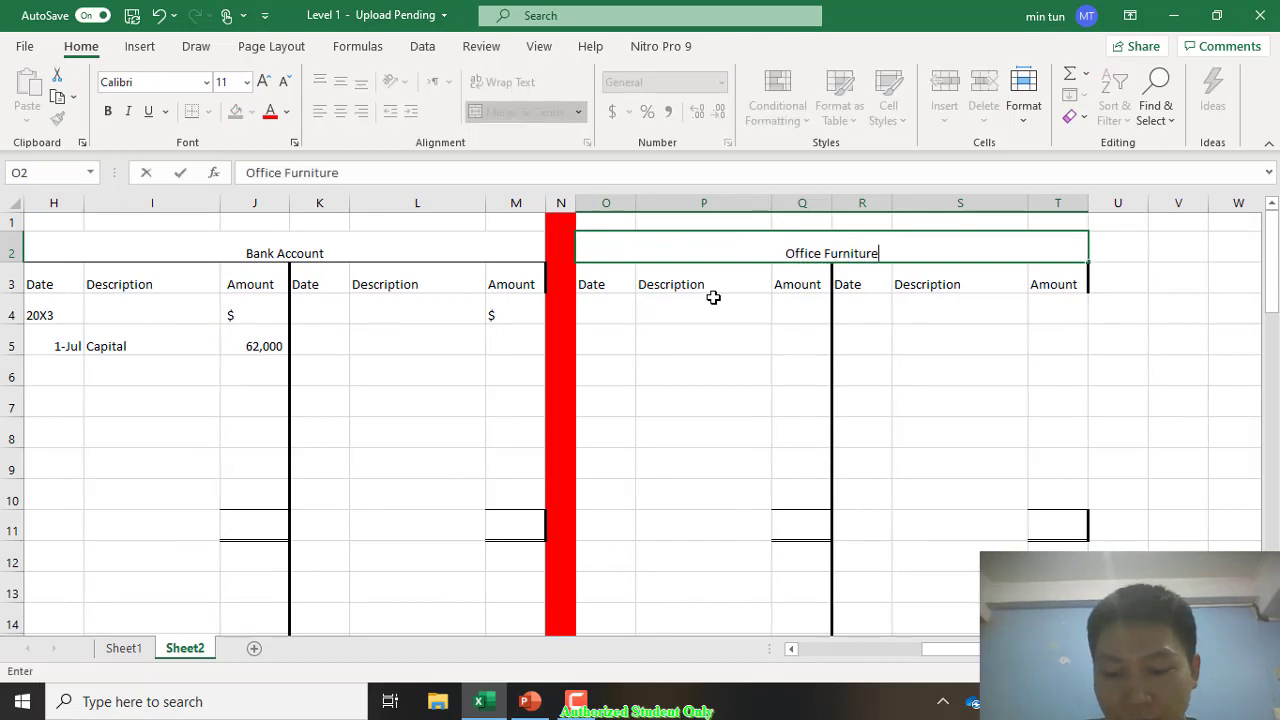
{"action": "type", "text": " Acco"}
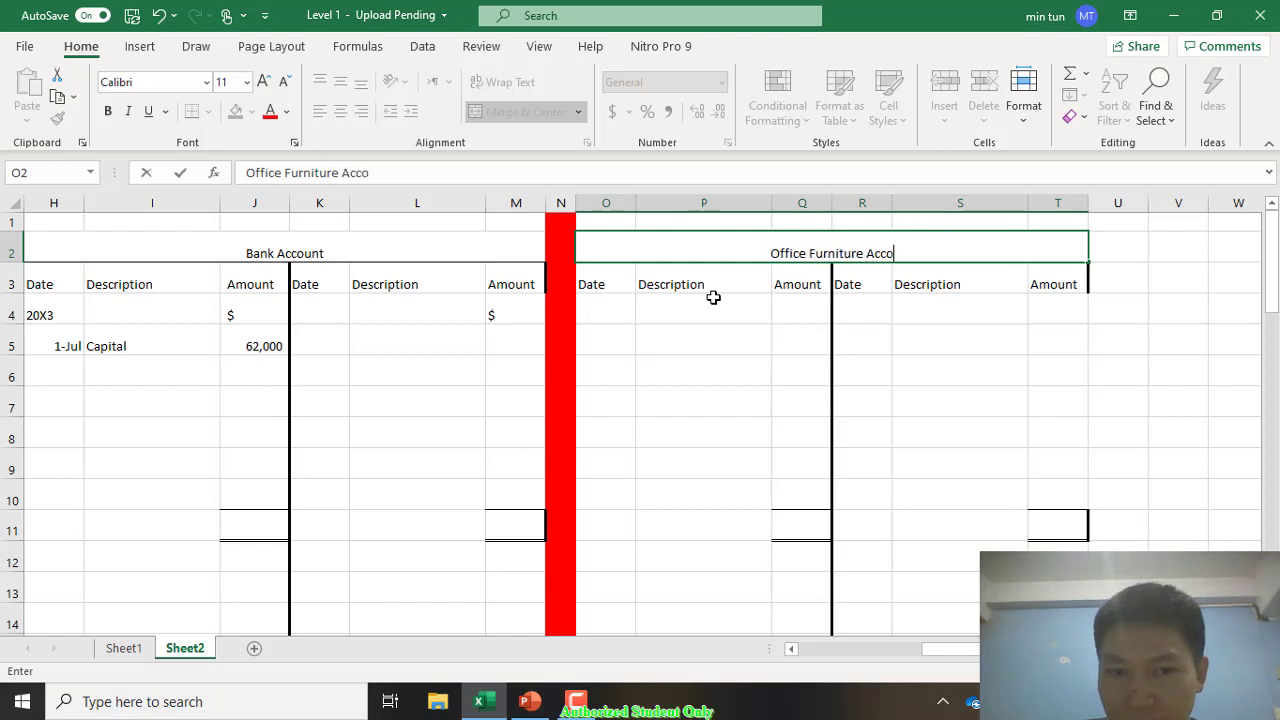
{"action": "type", "text": "unt"}
{"action": "key", "text": "Return"}
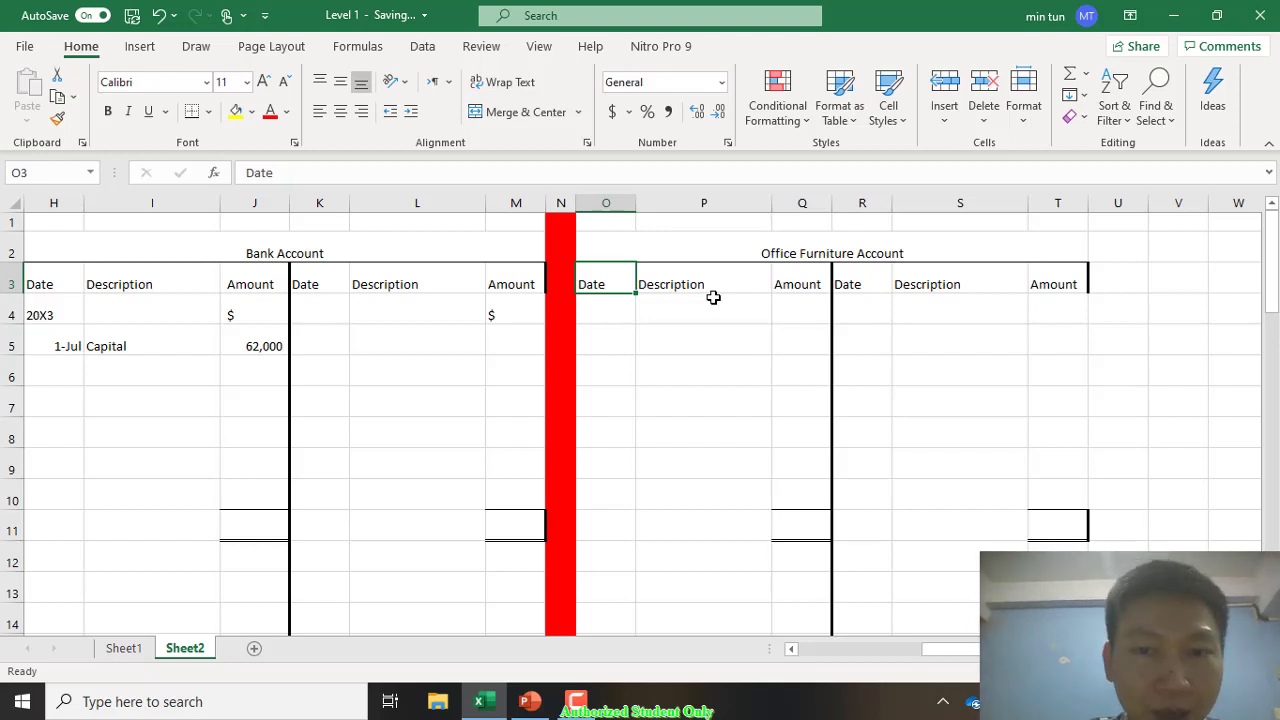
{"action": "key", "text": "Left"}
{"action": "key", "text": "Left"}
{"action": "key", "text": "Left"}
{"action": "key", "text": "Left"}
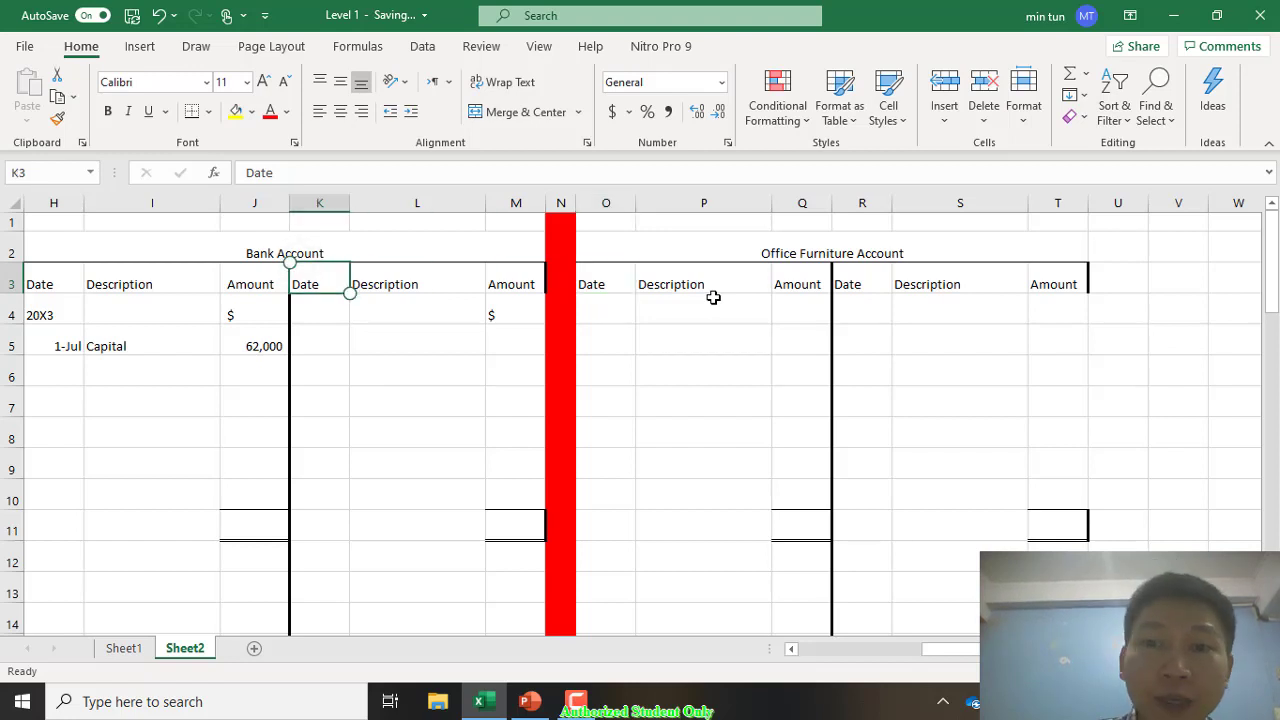
{"action": "key", "text": "Up"}
{"action": "key", "text": "Right"}
{"action": "key", "text": "Right"}
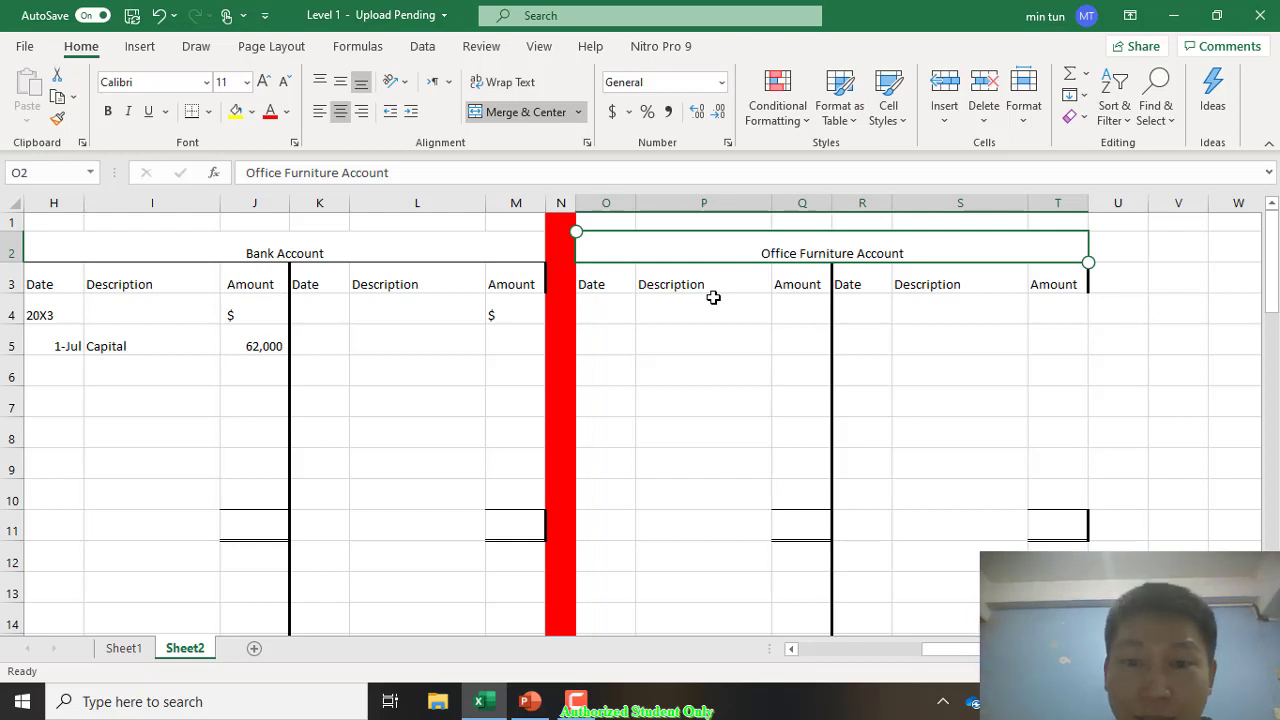
Step: Enter 3700 as the first debit amount in the Office Furniture Account, cell Q5
{"action": "key", "text": "Down"}
{"action": "key", "text": "Down"}
{"action": "key", "text": "Down"}
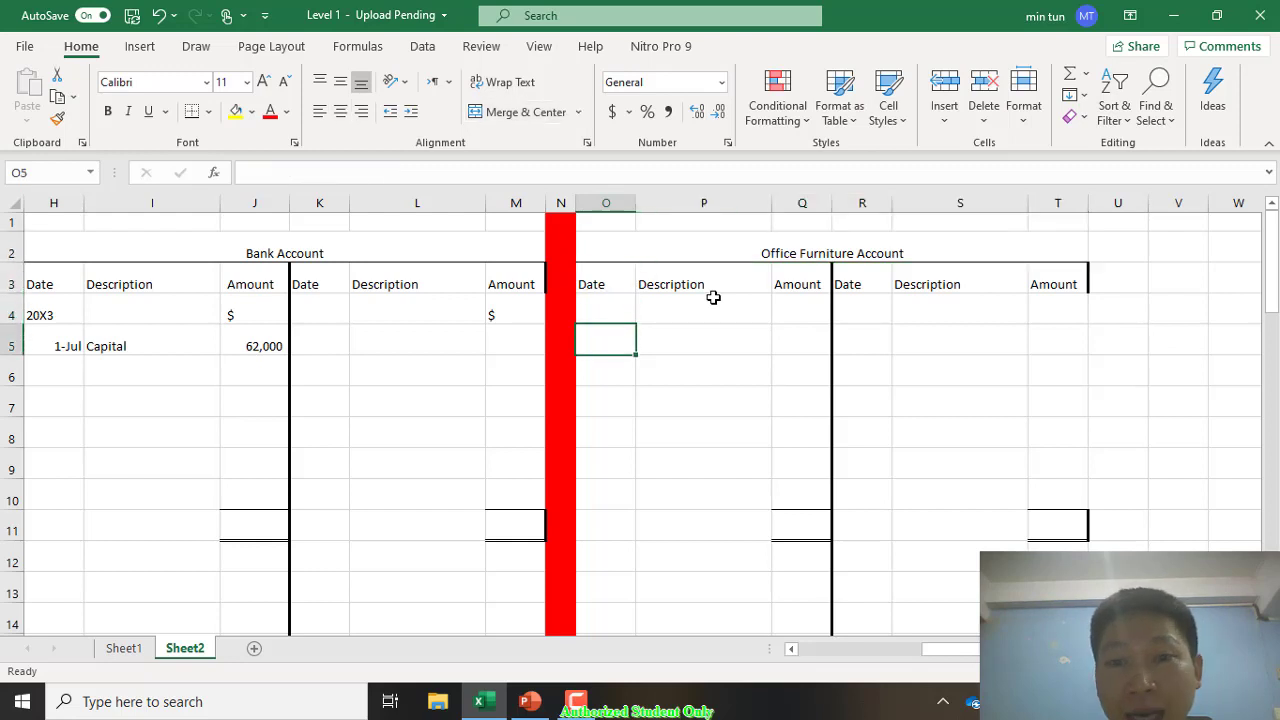
{"action": "key", "text": "Up"}
{"action": "key", "text": "Right"}
{"action": "key", "text": "Right"}
{"action": "key", "text": "Down"}
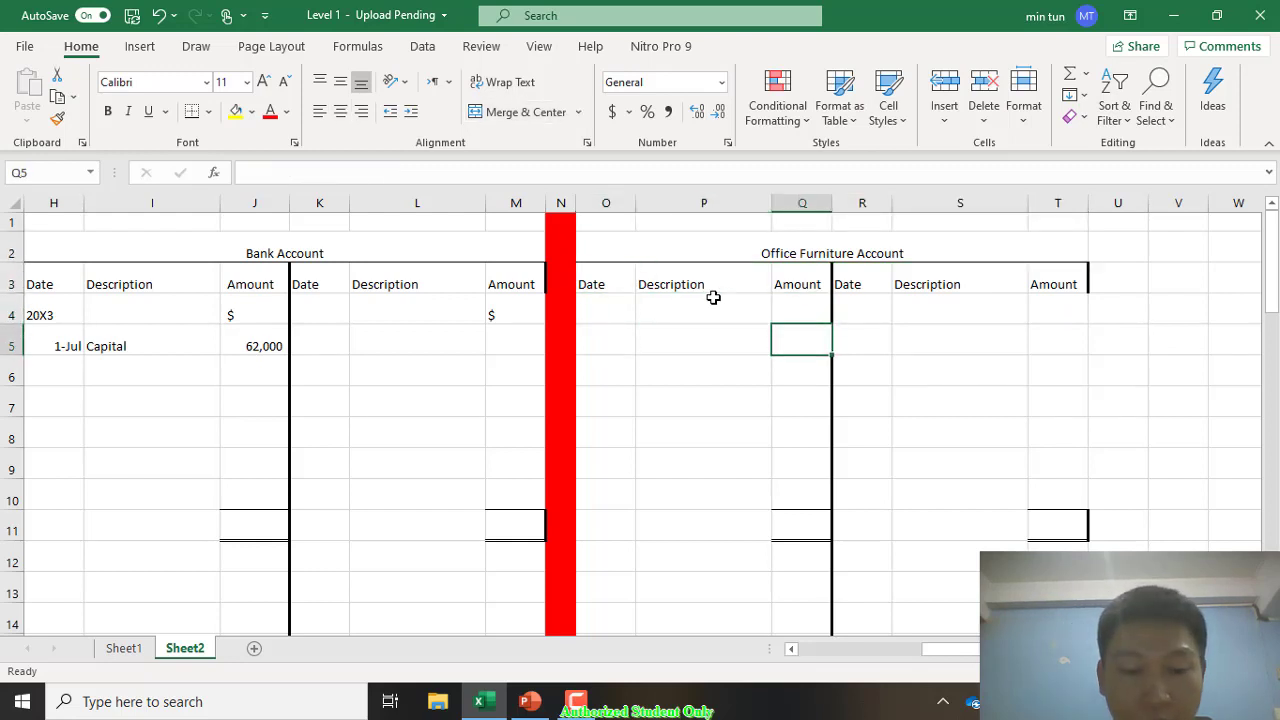
{"action": "type", "text": "3700"}
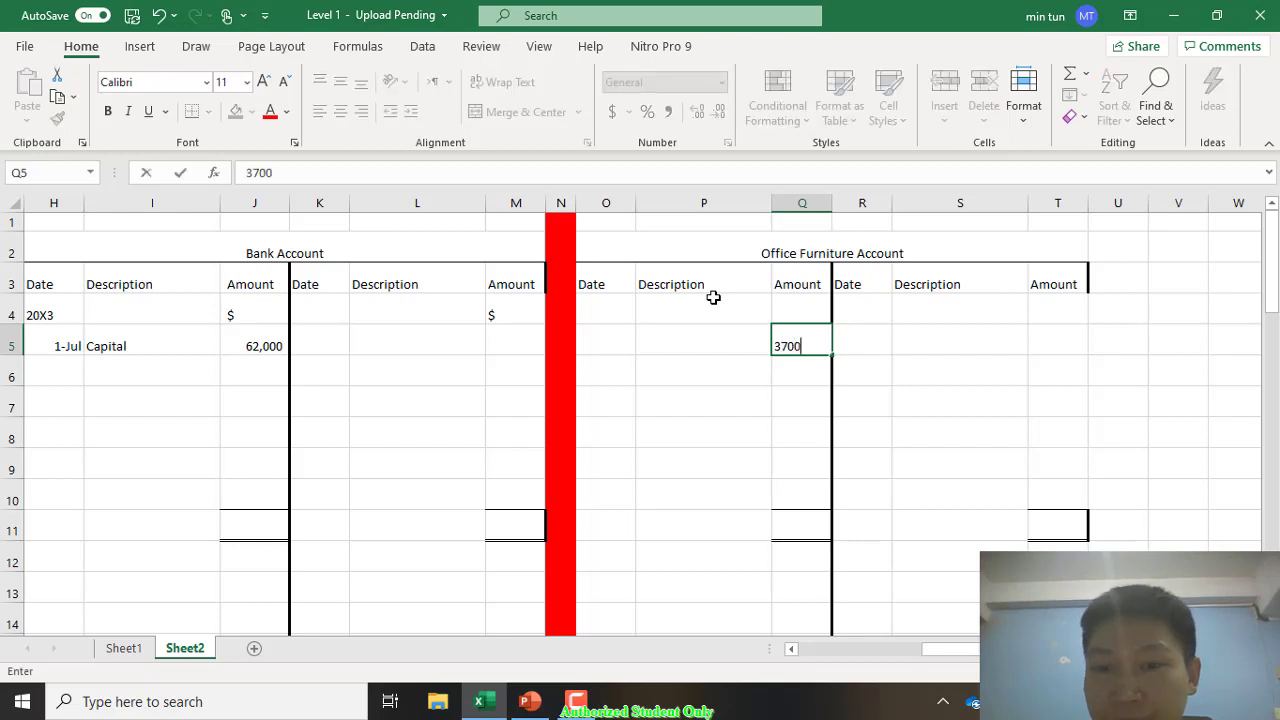
{"action": "key", "text": "Return"}
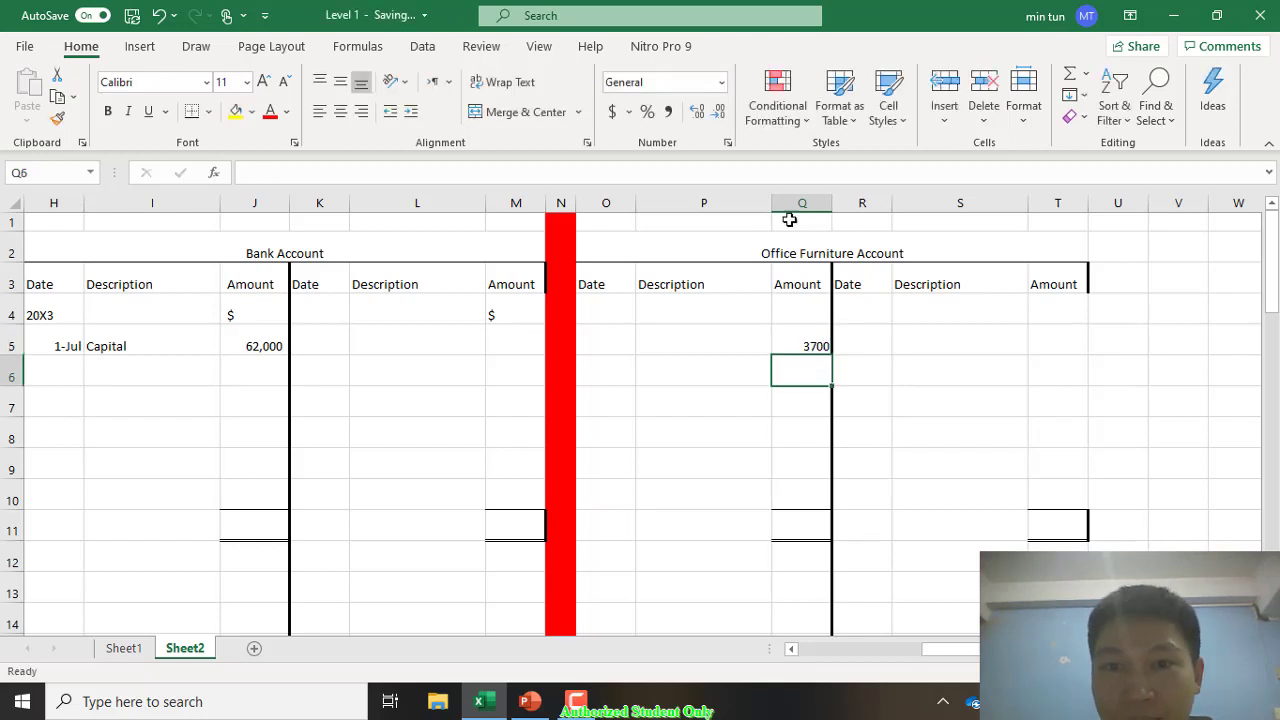
Step: Format both Amount columns of the Office Furniture Account, Q and T, in comma style with no decimal places
{"action": "left_click", "coordinate": [819, 203]}
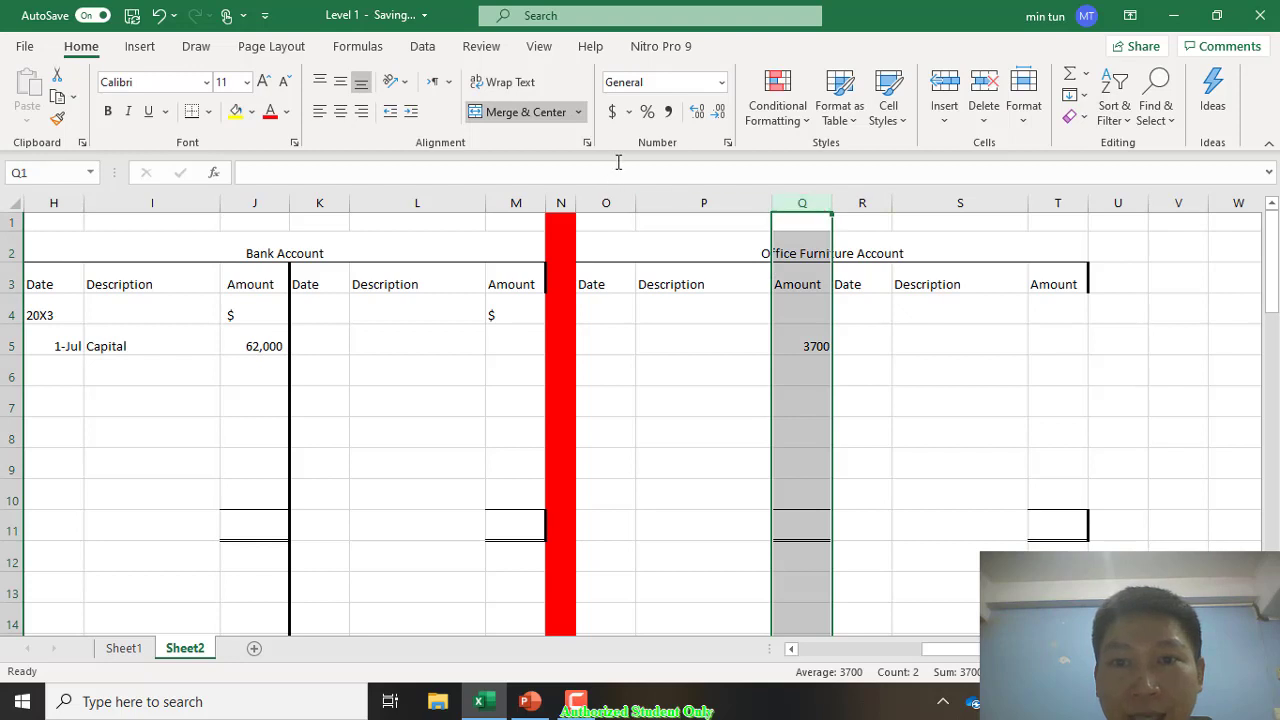
{"action": "left_click", "coordinate": [668, 111]}
{"action": "left_click", "coordinate": [718, 111]}
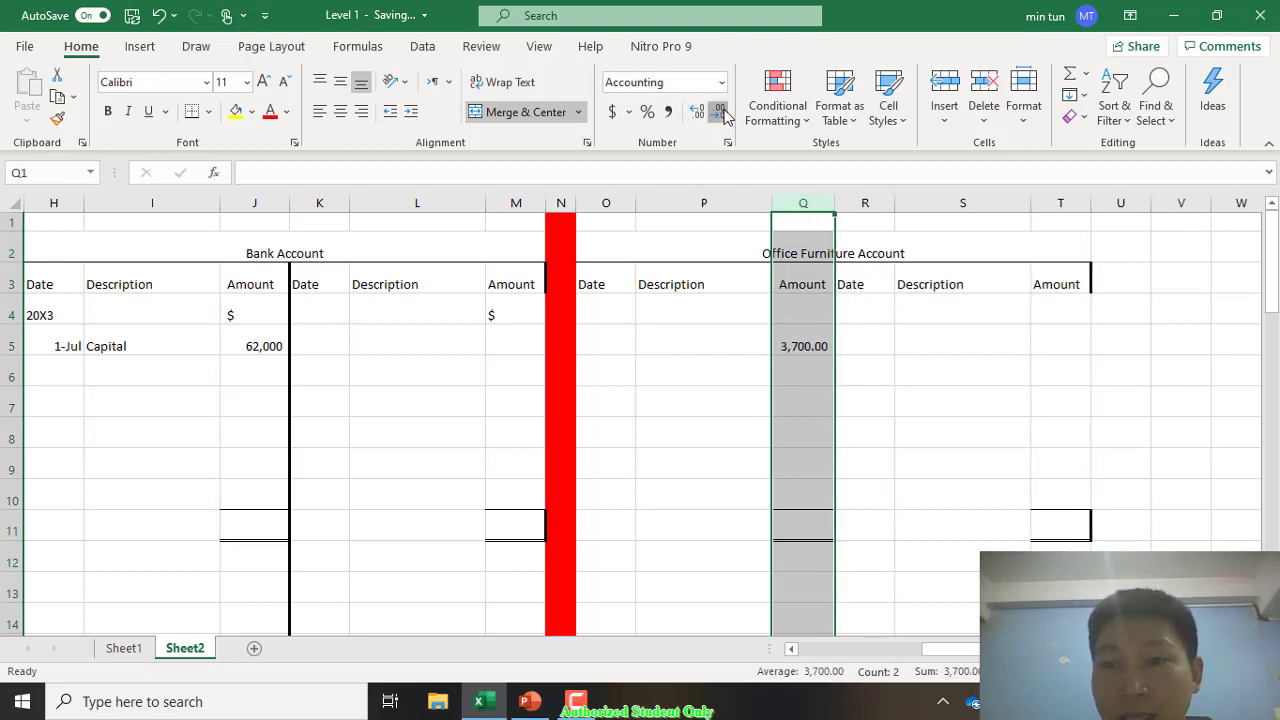
{"action": "left_click", "coordinate": [718, 111]}
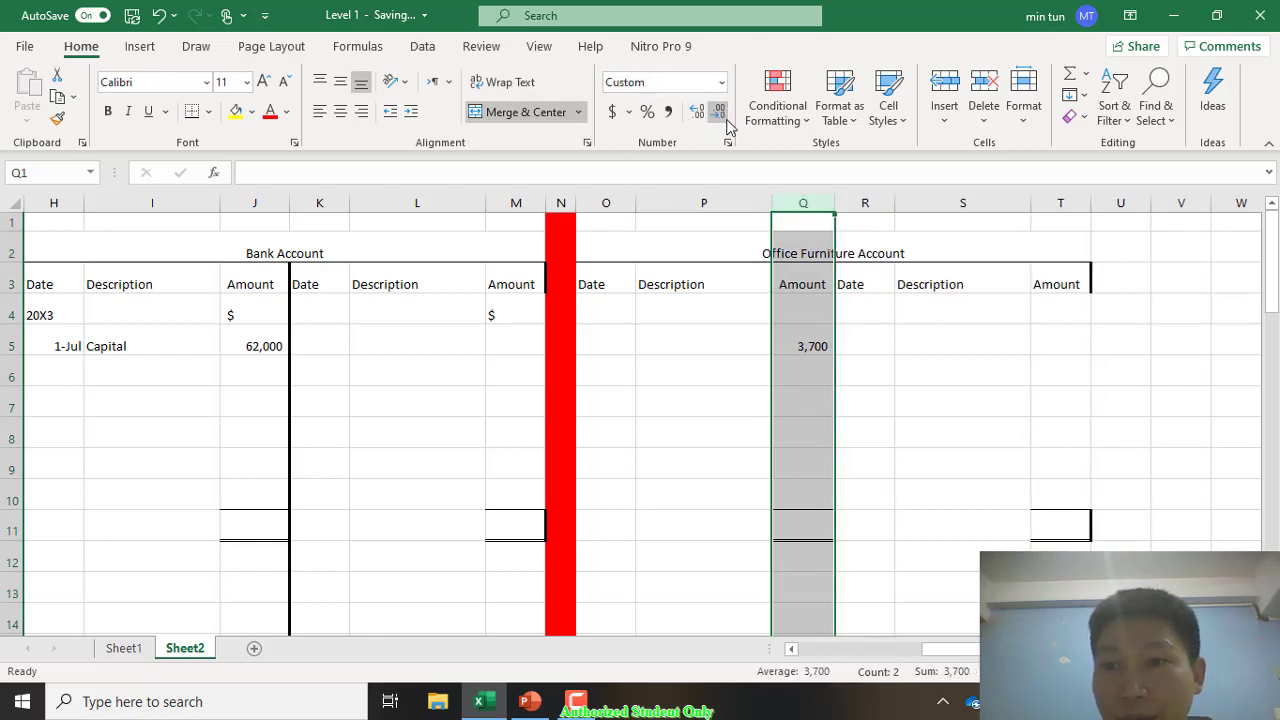
{"action": "left_click", "coordinate": [1055, 203]}
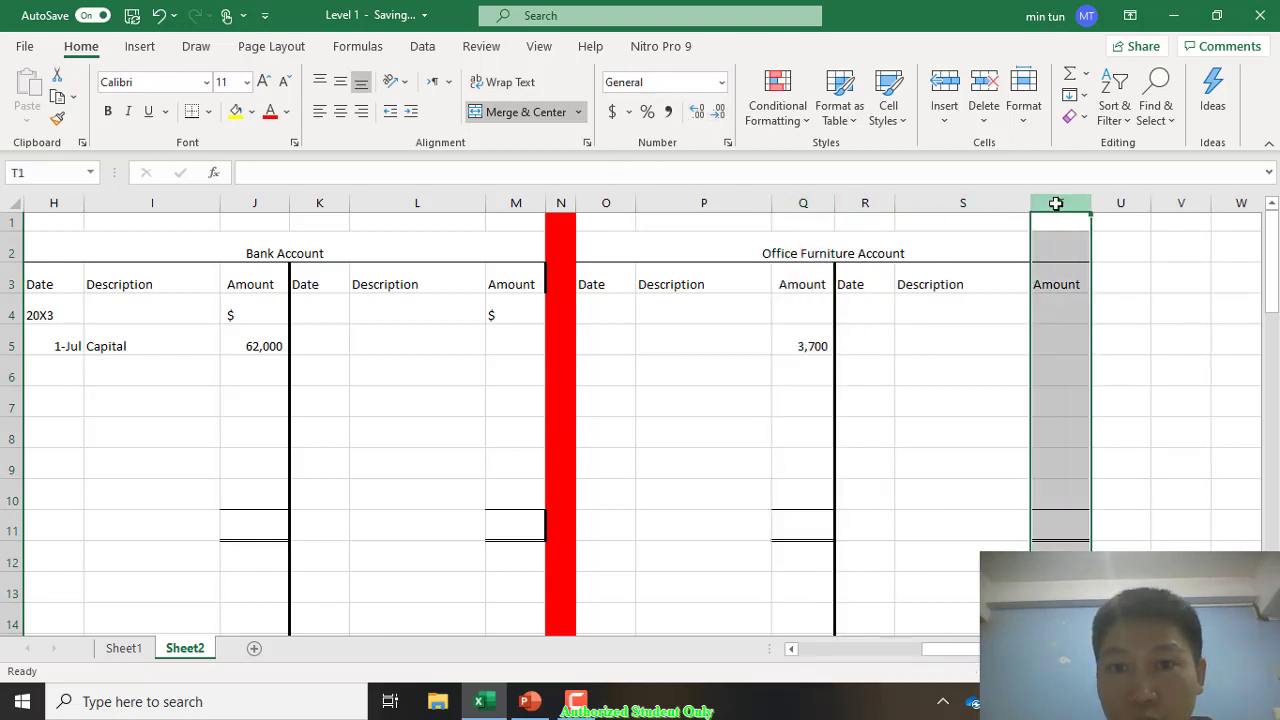
{"action": "left_click", "coordinate": [668, 111]}
{"action": "left_click", "coordinate": [718, 111]}
{"action": "left_click", "coordinate": [718, 111]}
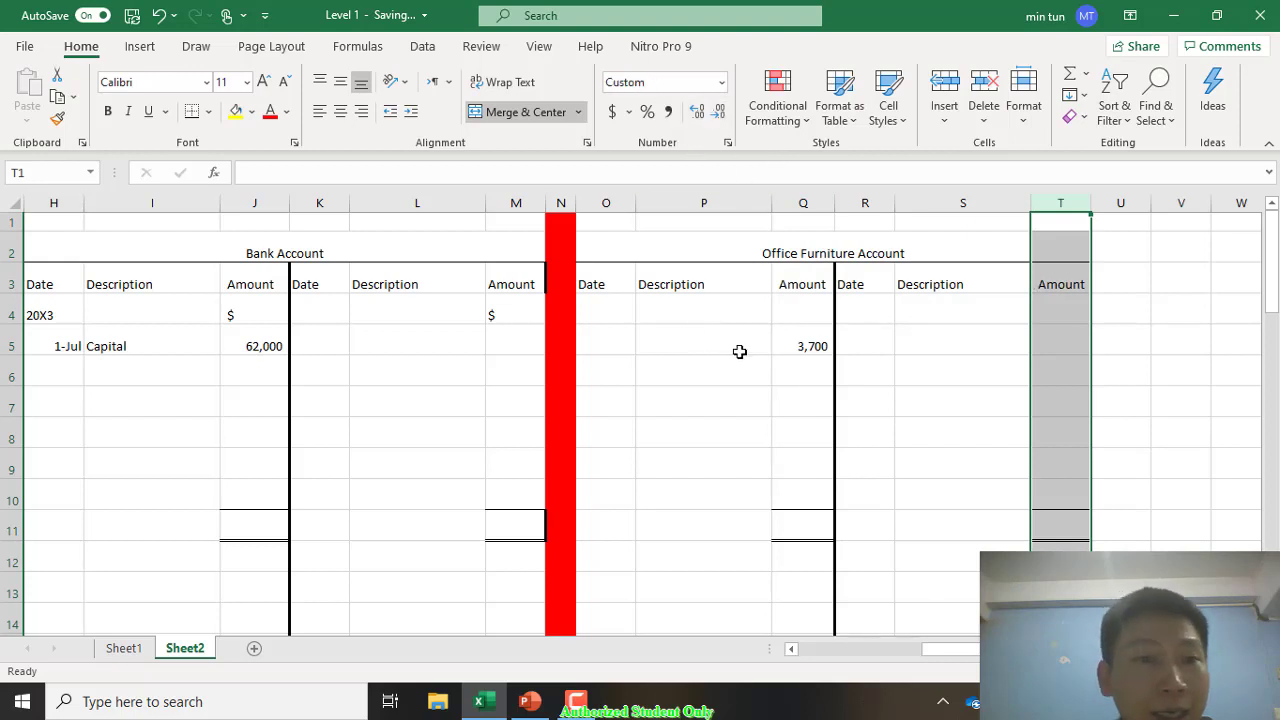
Step: Enter 3700 as the first credit amount in the Bank Account, cell M5
{"action": "left_click", "coordinate": [784, 356]}
{"action": "left_click", "coordinate": [515, 346]}
{"action": "left_click", "coordinate": [322, 331]}
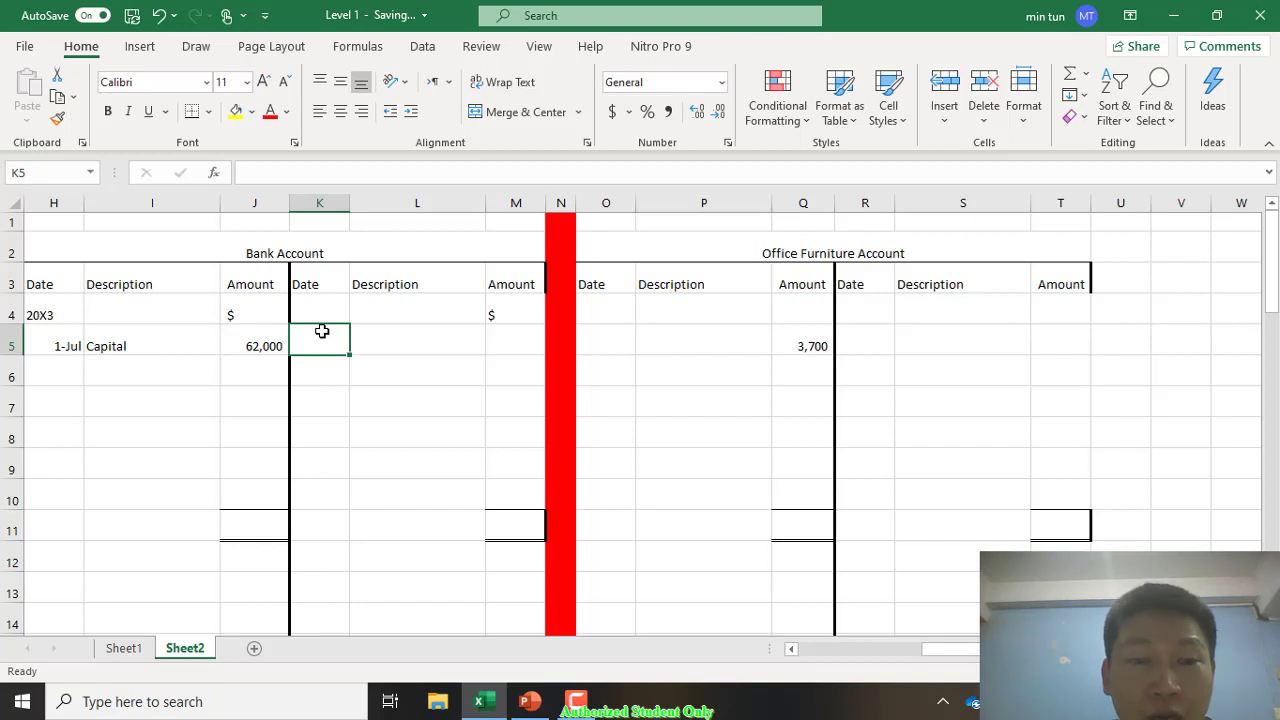
{"action": "key", "text": "Right"}
{"action": "key", "text": "Right"}
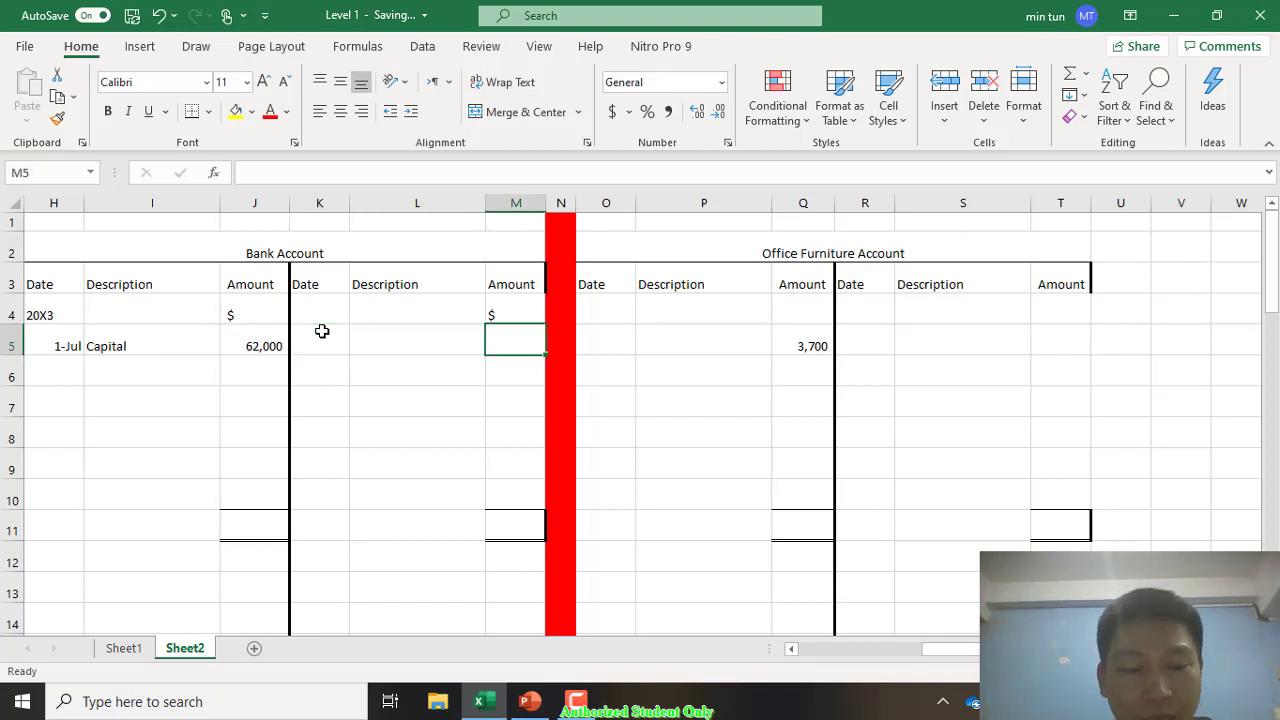
{"action": "type", "text": "3700"}
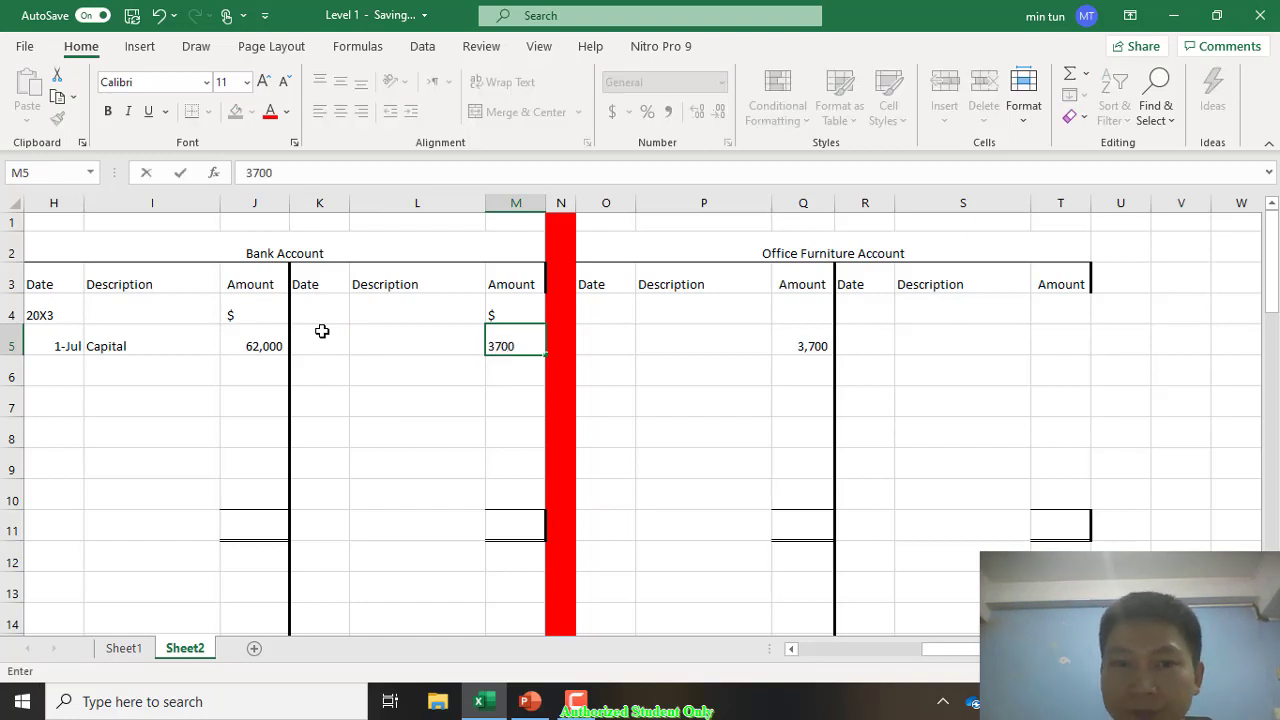
{"action": "key", "text": "Return"}
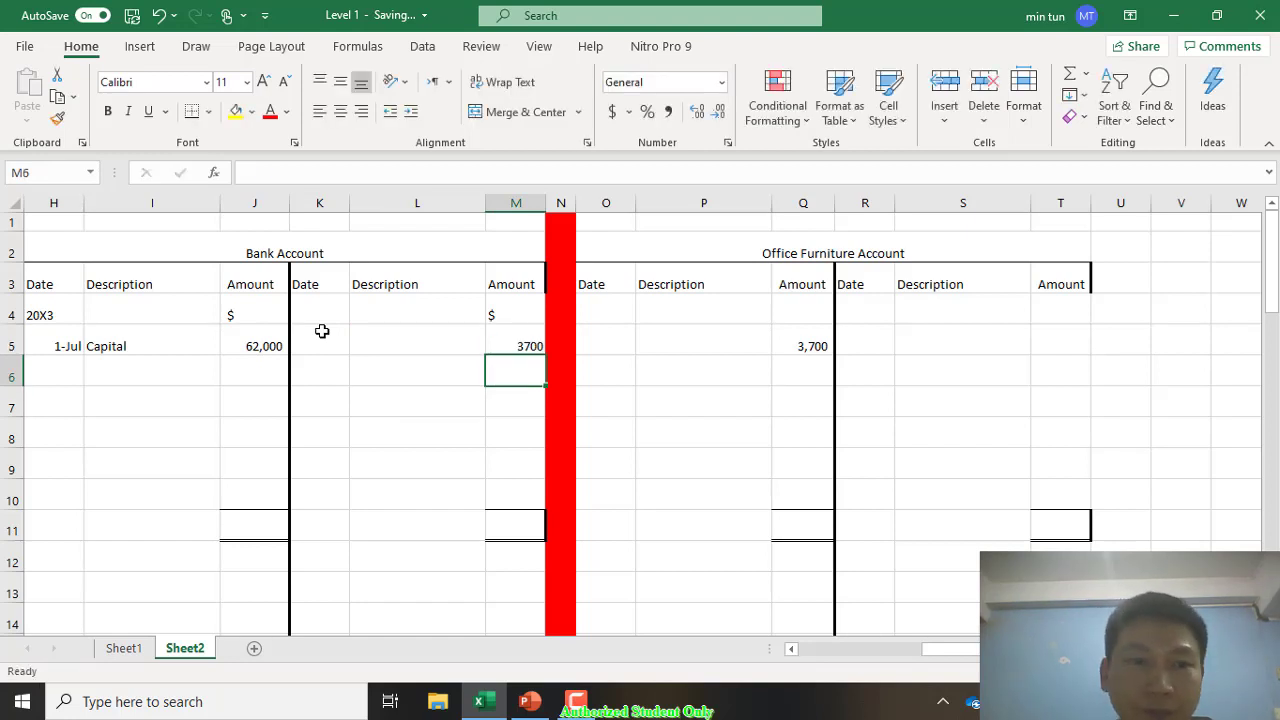
Step: Format the Bank Account's credit Amount column M in comma style with no decimal places
{"action": "left_click", "coordinate": [510, 203]}
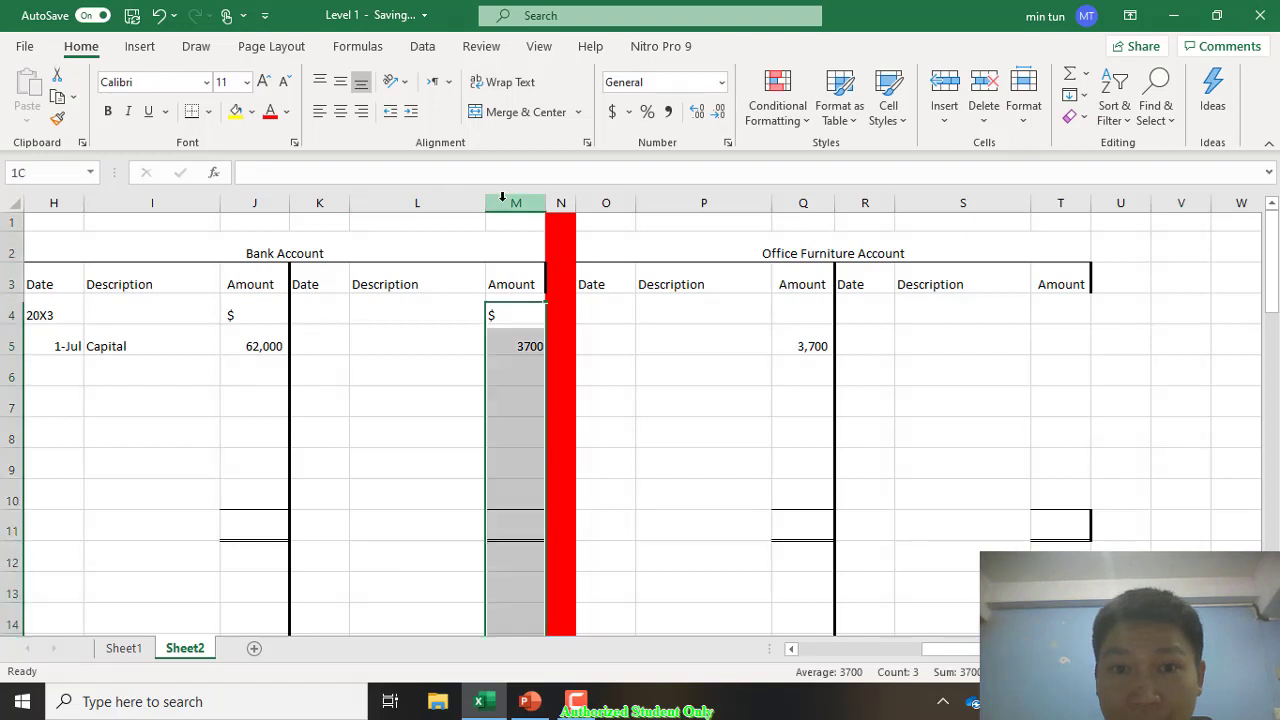
{"action": "left_click", "coordinate": [669, 112]}
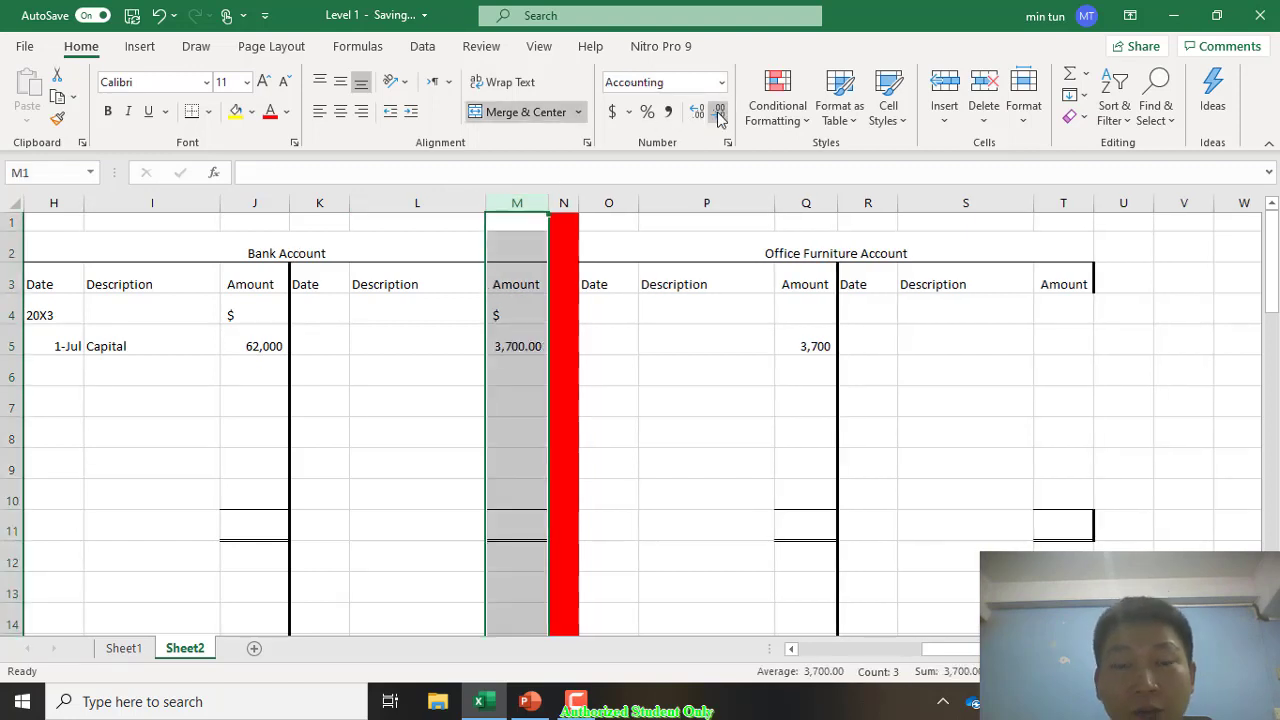
{"action": "left_click", "coordinate": [720, 112]}
{"action": "left_click", "coordinate": [720, 112]}
{"action": "left_click", "coordinate": [663, 388]}
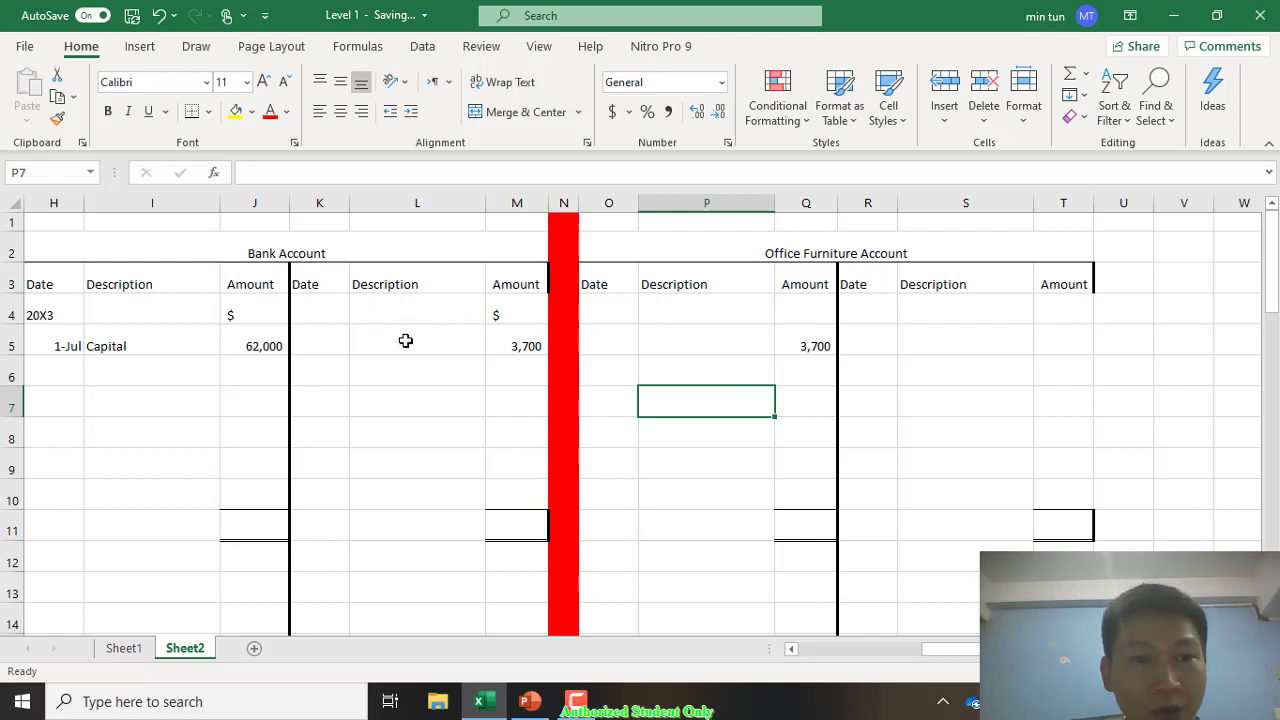
Step: Enter the year 20X3 in K4 and the date 2 July in K5 on the Bank Account's credit side
{"action": "left_click", "coordinate": [324, 310]}
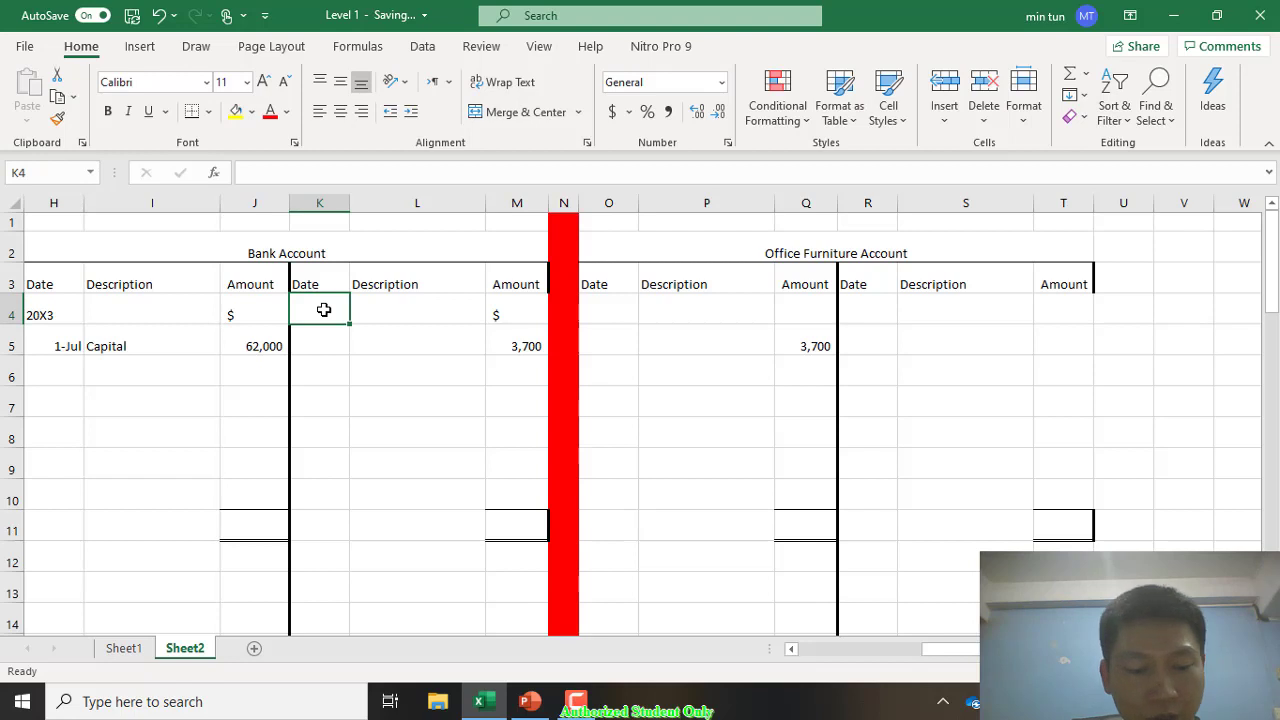
{"action": "type", "text": "20X3"}
{"action": "key", "text": "Return"}
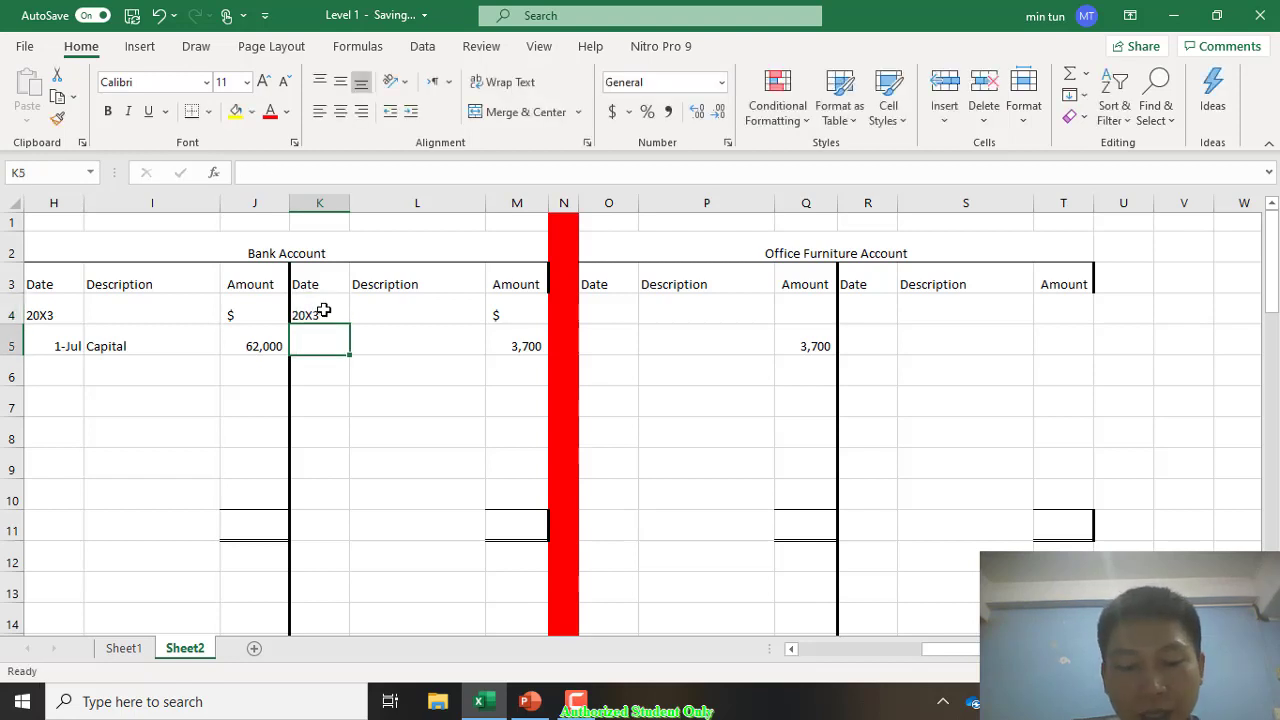
{"action": "type", "text": "2 July"}
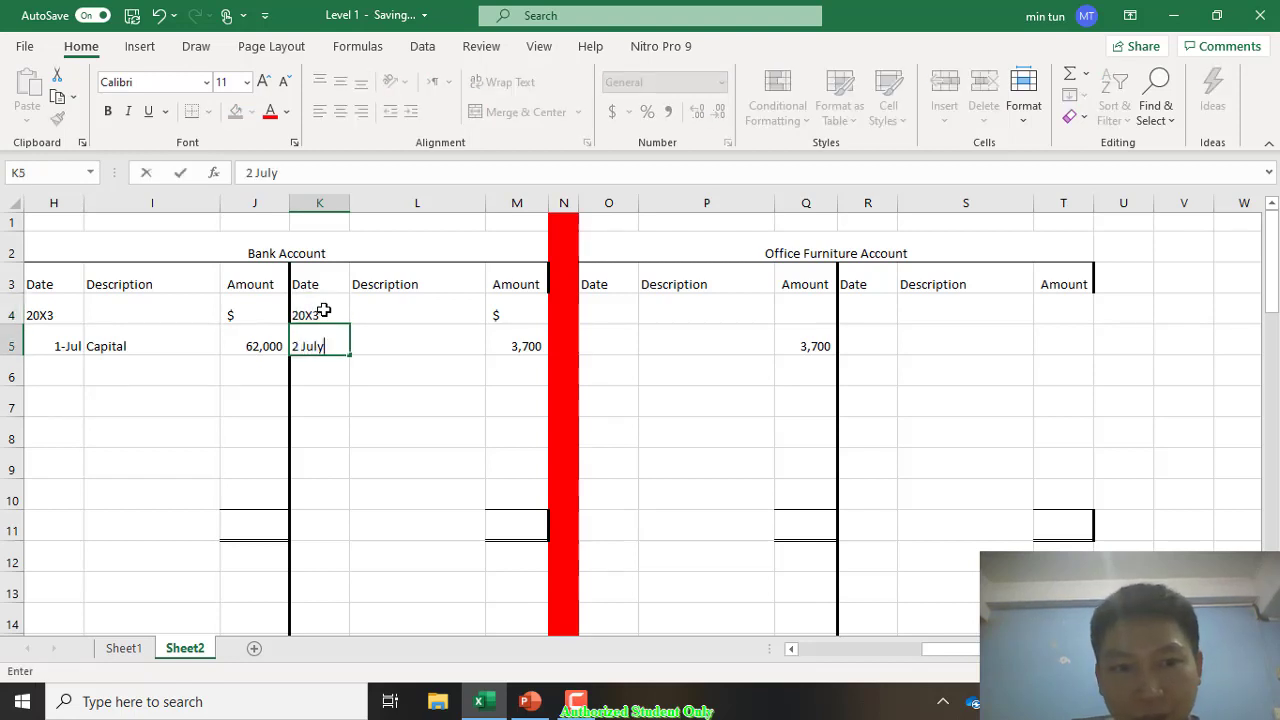
{"action": "key", "text": "Return"}
Step: Copy the year and date in K4:K5 to the first Date column of the Office Furniture Account, starting at O4
{"action": "left_click", "coordinate": [324, 310]}
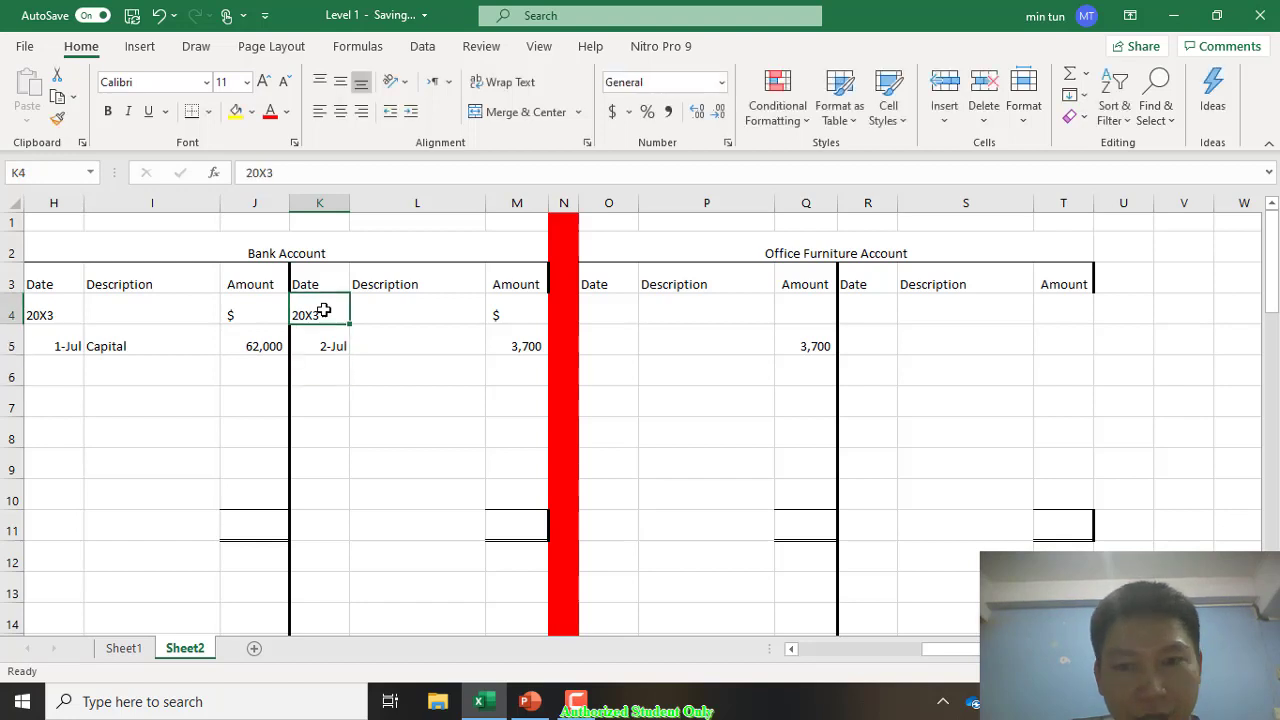
{"action": "key", "text": "shift+Down"}
{"action": "key", "text": "ctrl+c"}
{"action": "key", "text": "Right"}
{"action": "key", "text": "Right"}
{"action": "key", "text": "Right"}
{"action": "key", "text": "Right"}
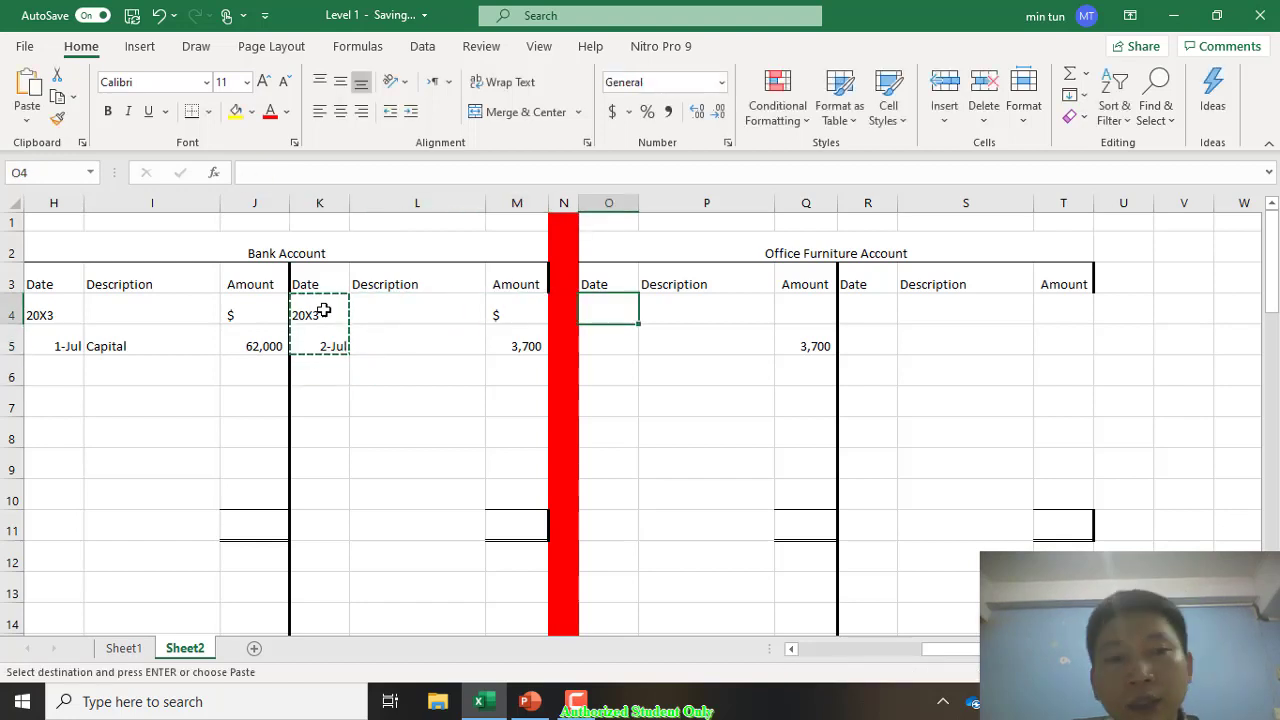
{"action": "key", "text": "Return"}
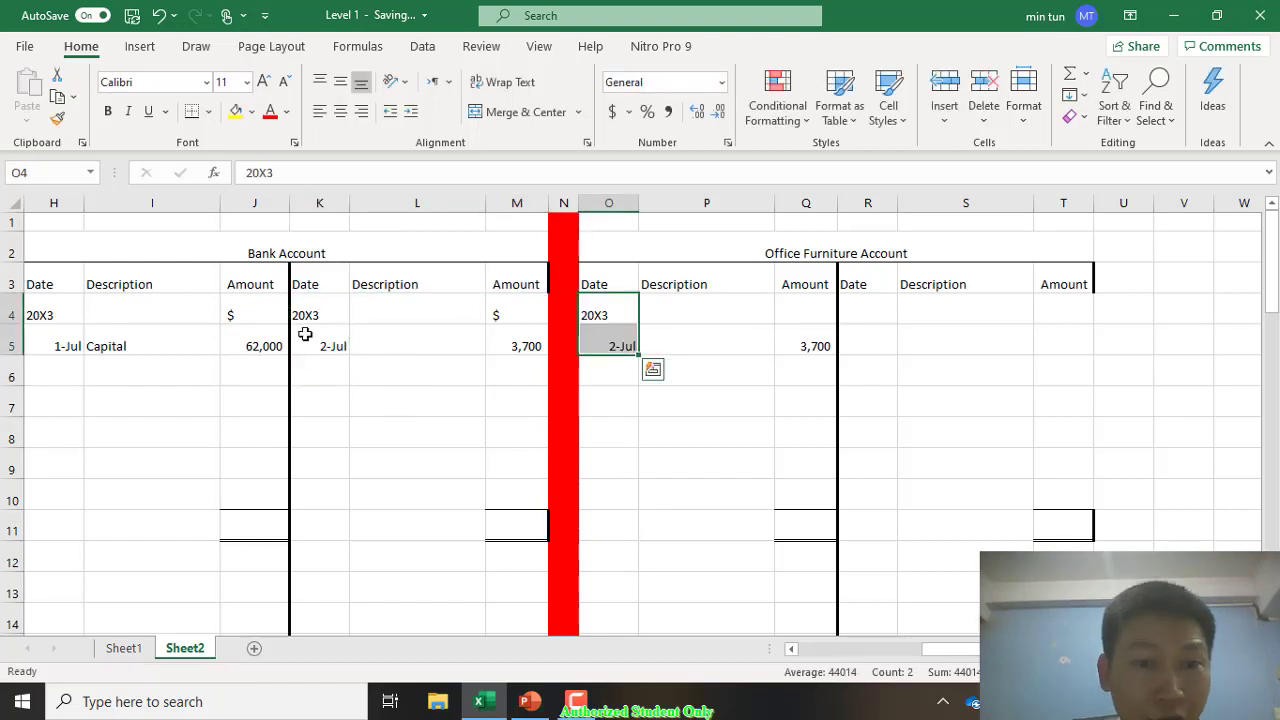
Step: Enter "Office furniture" as the description of the 2 July entry in the Bank Account, cell L5
{"action": "left_click", "coordinate": [391, 349]}
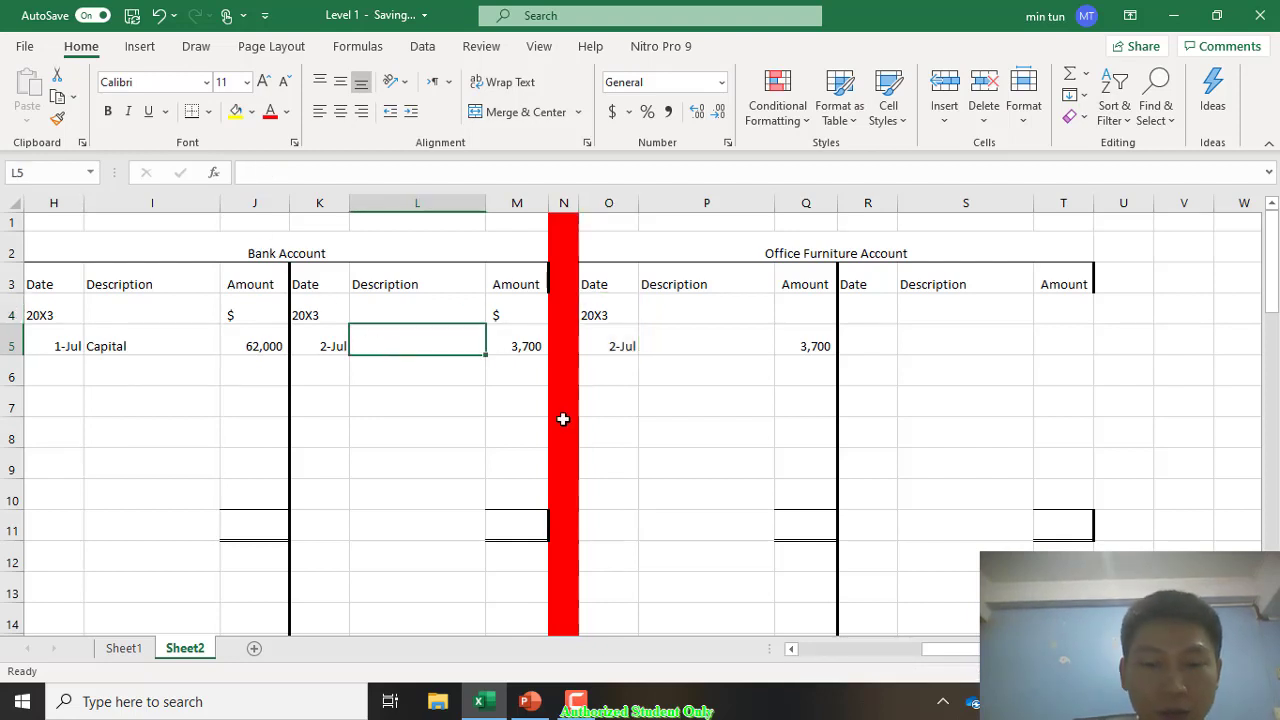
{"action": "type", "text": "Office "}
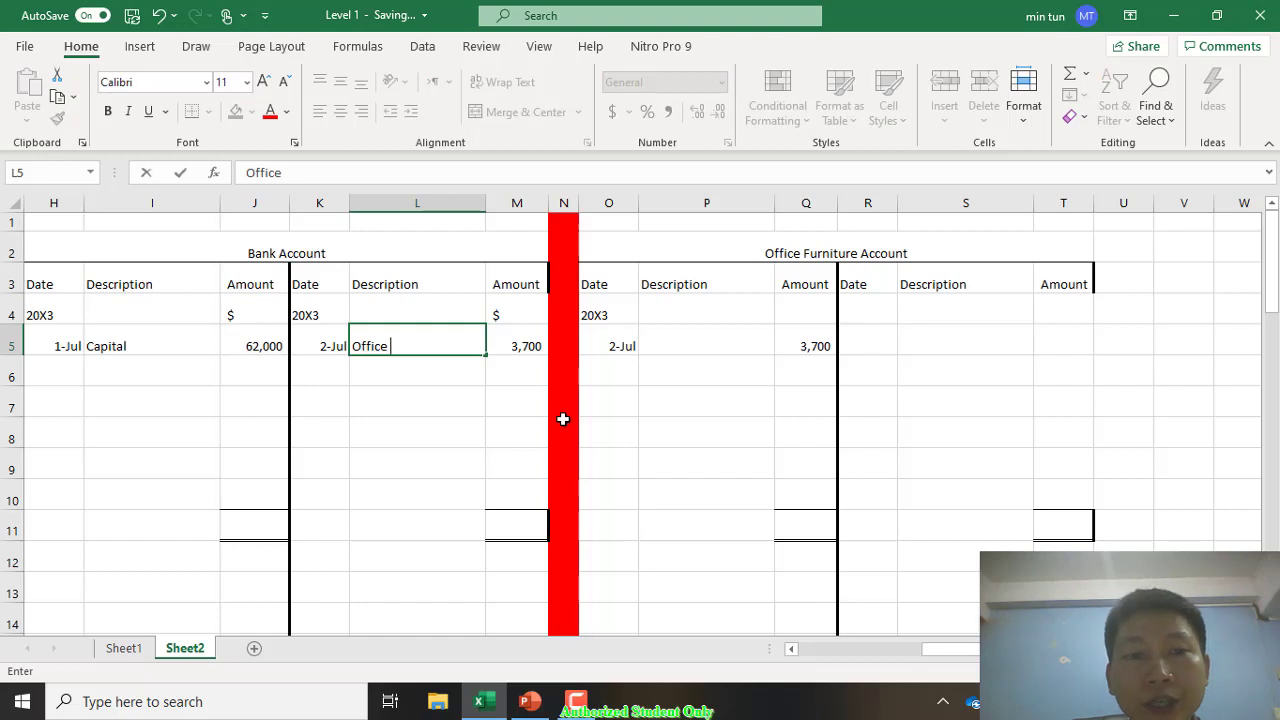
{"action": "type", "text": "furniture"}
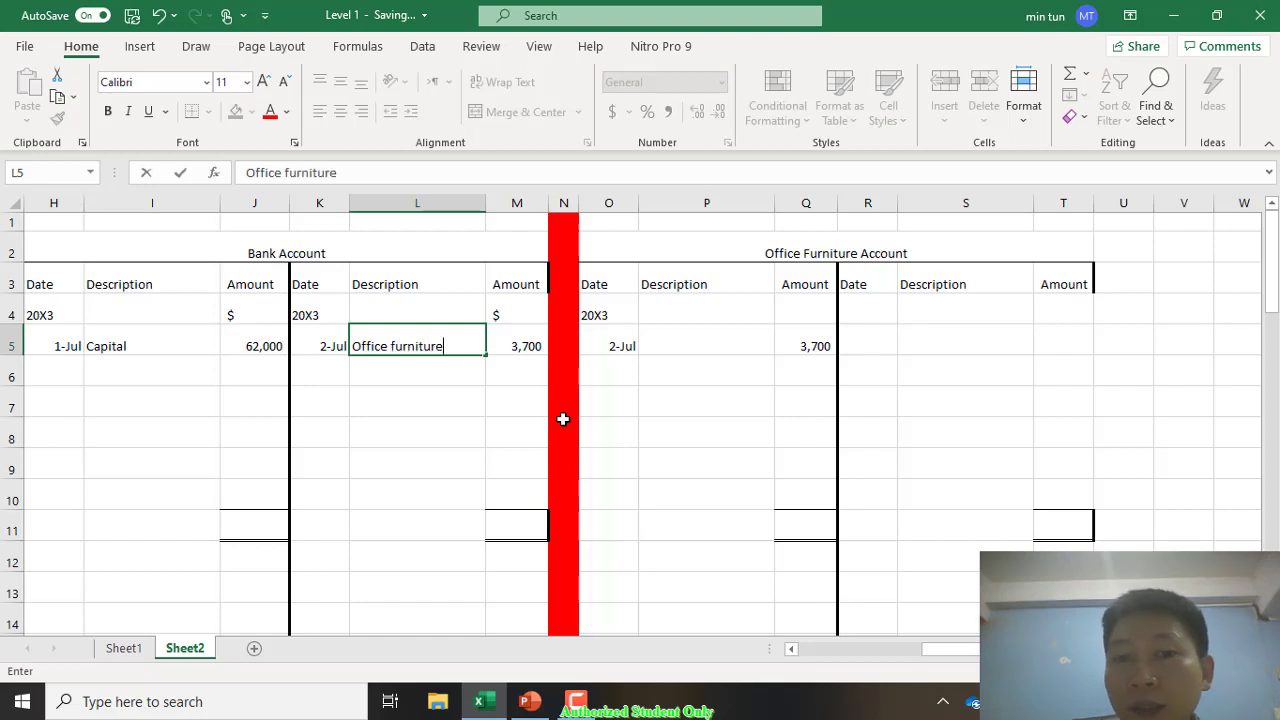
{"action": "key", "text": "Return"}
{"action": "key", "text": "Up"}
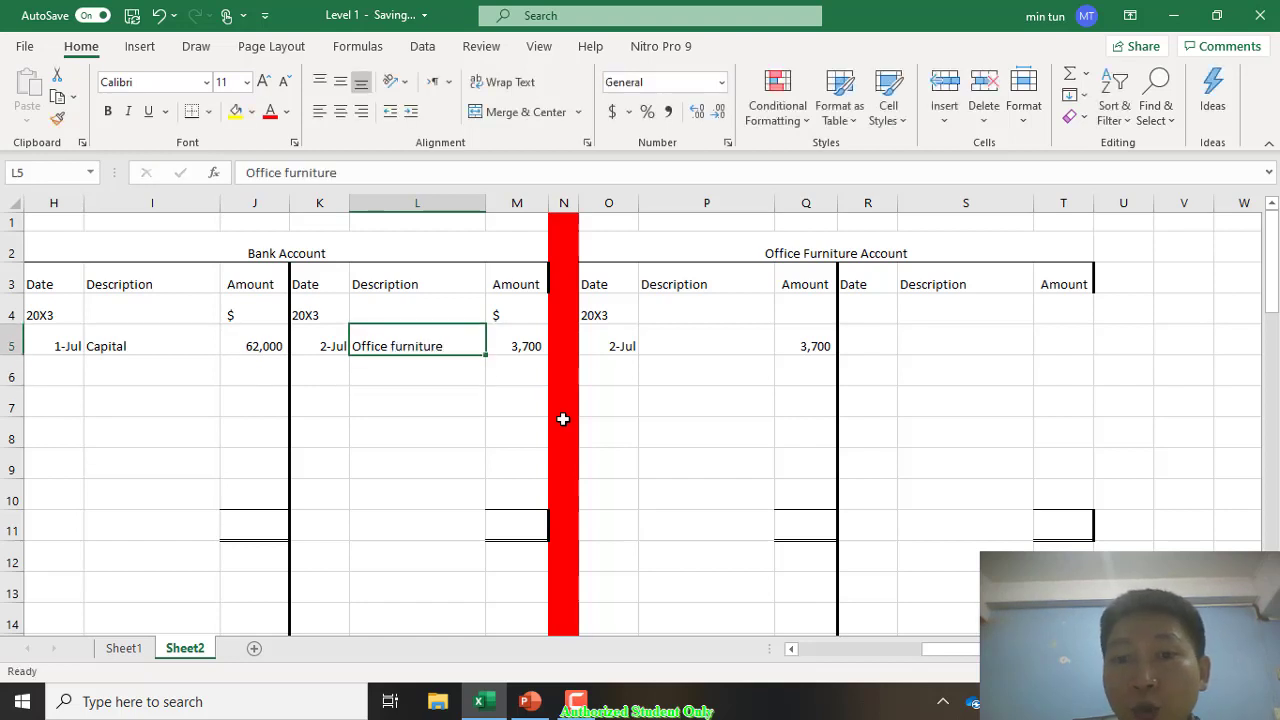
Step: Enter "Bank" as the description of the 2 July entry in the Office Furniture Account, cell P5
{"action": "key", "text": "Right"}
{"action": "key", "text": "Right"}
{"action": "key", "text": "Right"}
{"action": "key", "text": "Right"}
{"action": "key", "text": "Right"}
{"action": "key", "text": "Left"}
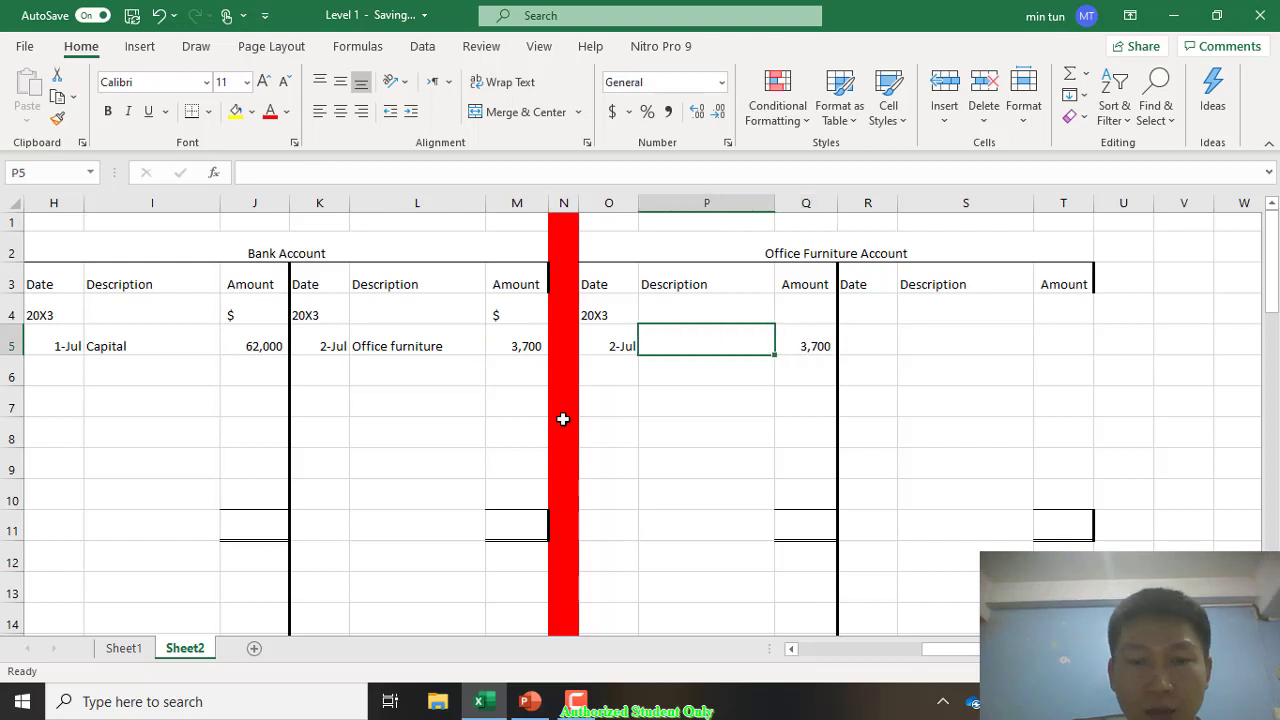
{"action": "type", "text": "Bank"}
{"action": "key", "text": "Return"}
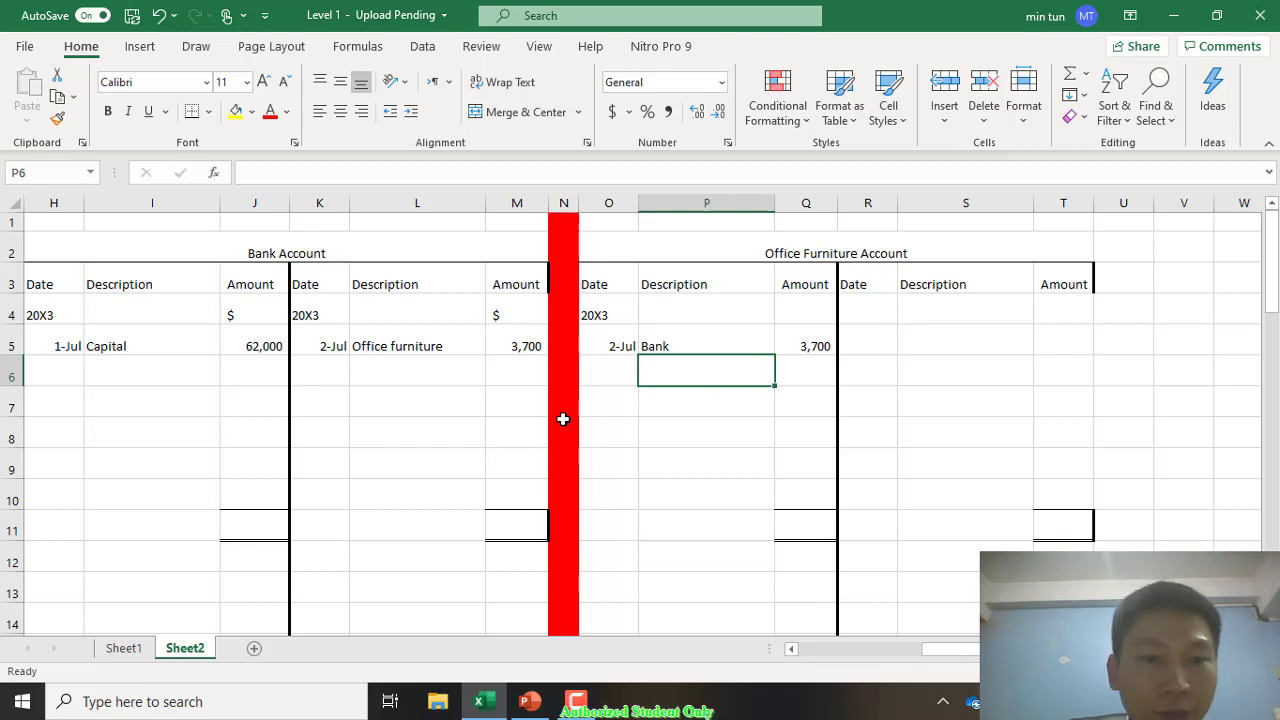
Step: Title the T-account below the Capital Account "Computer Account" in the merged cell A18
{"action": "scroll", "coordinate": [563, 419], "scroll_direction": "left", "scroll_amount": 5}
{"action": "scroll", "coordinate": [563, 419], "scroll_direction": "down", "scroll_amount": 4}
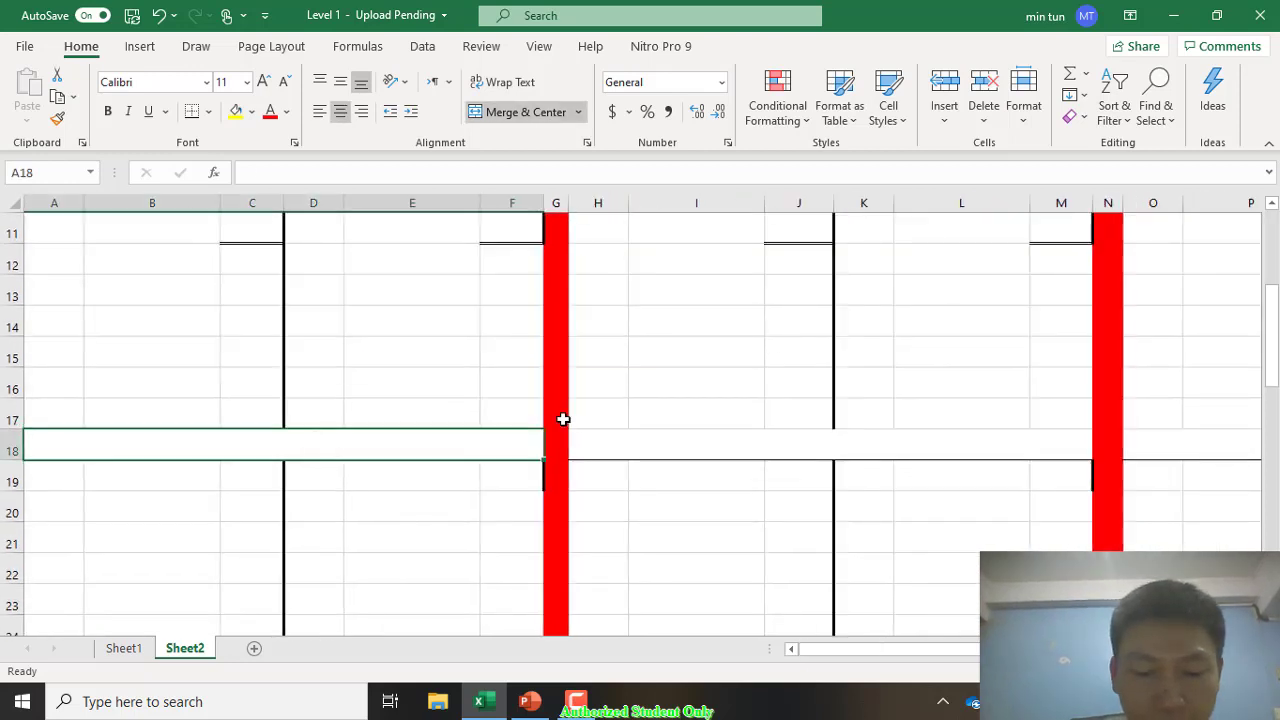
{"action": "type", "text": "Computer"}
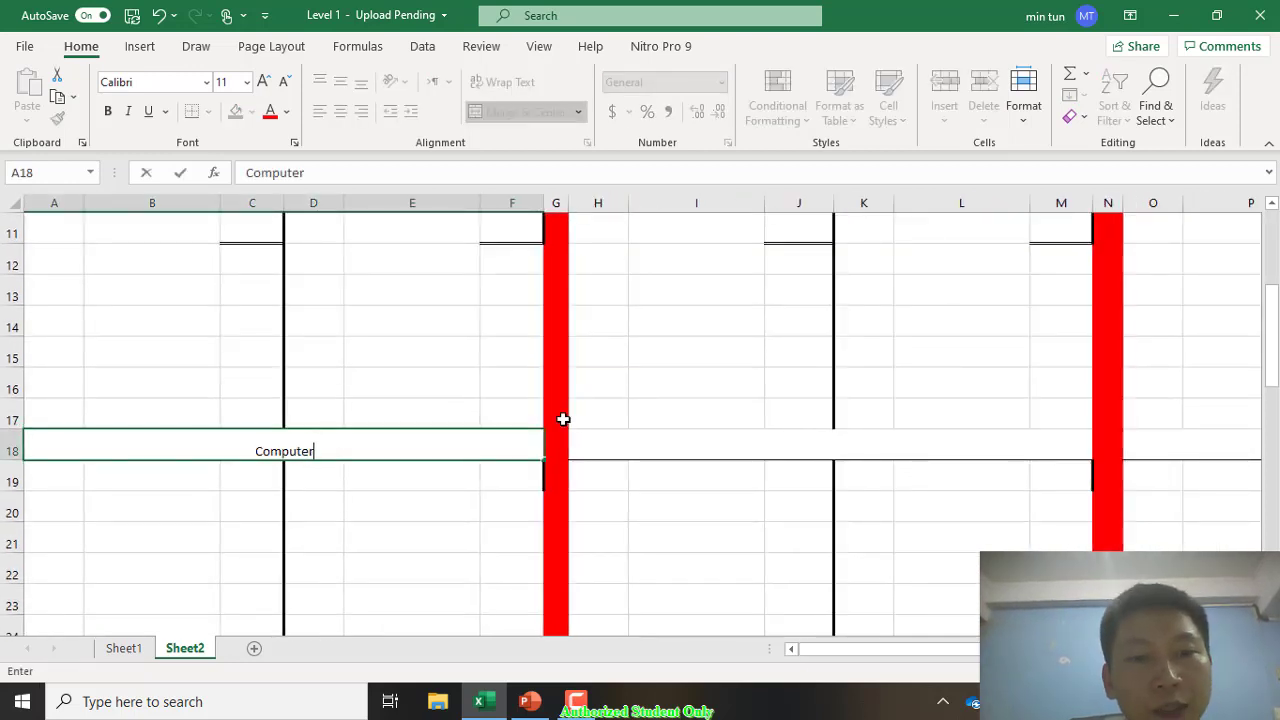
{"action": "type", "text": " Account"}
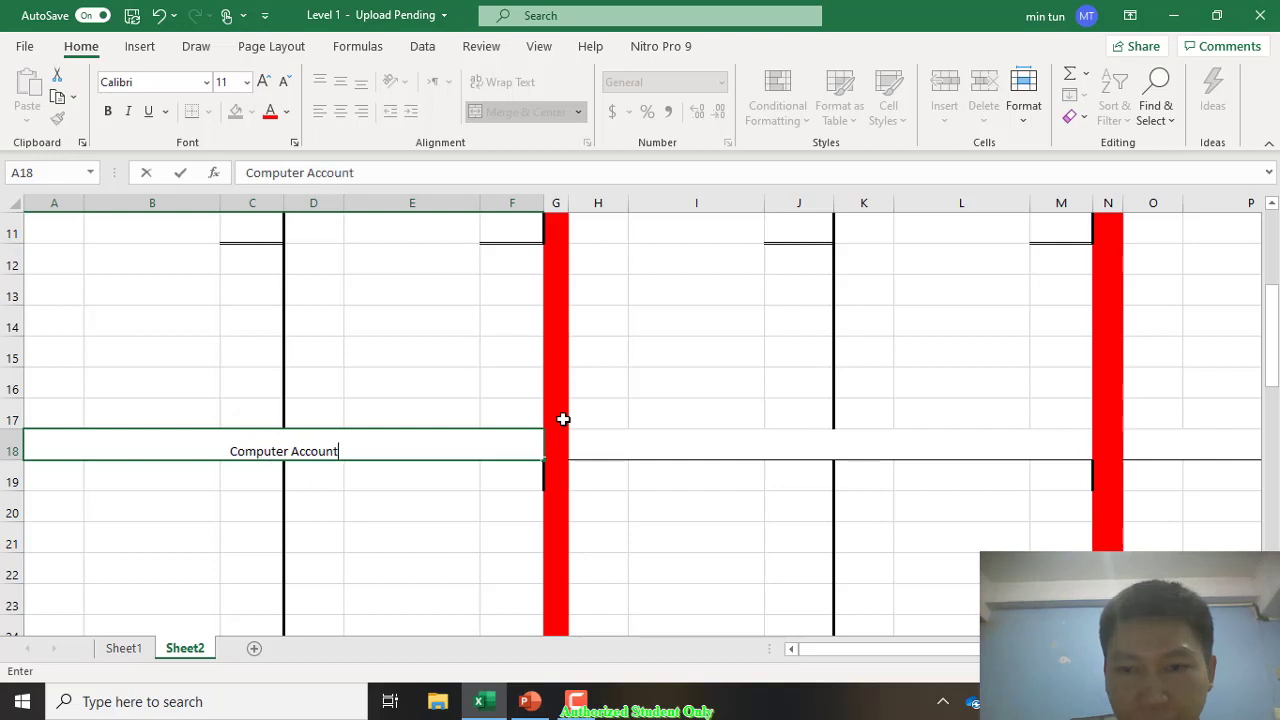
{"action": "key", "text": "ctrl+Return"}
Step: Title the T-account below the Bank Account "VPC Account" in the merged cell H18
{"action": "key", "text": "Right"}
{"action": "key", "text": "Right"}
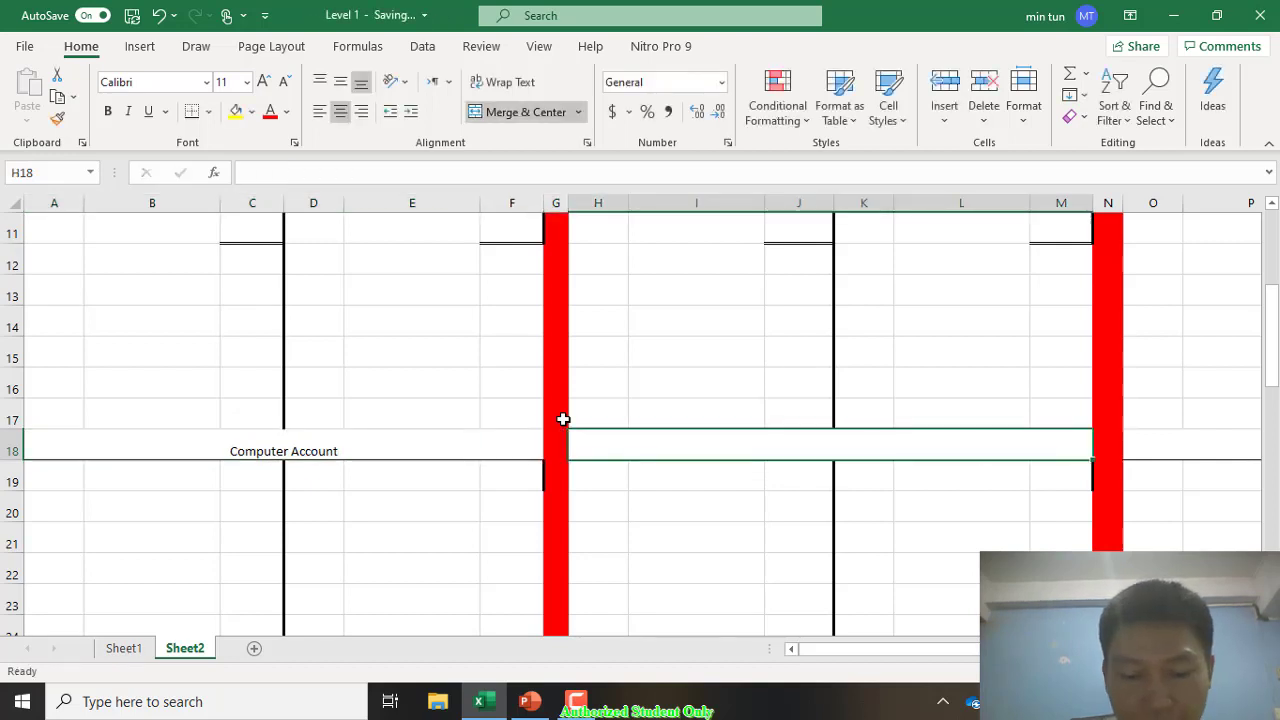
{"action": "type", "text": "VPC"}
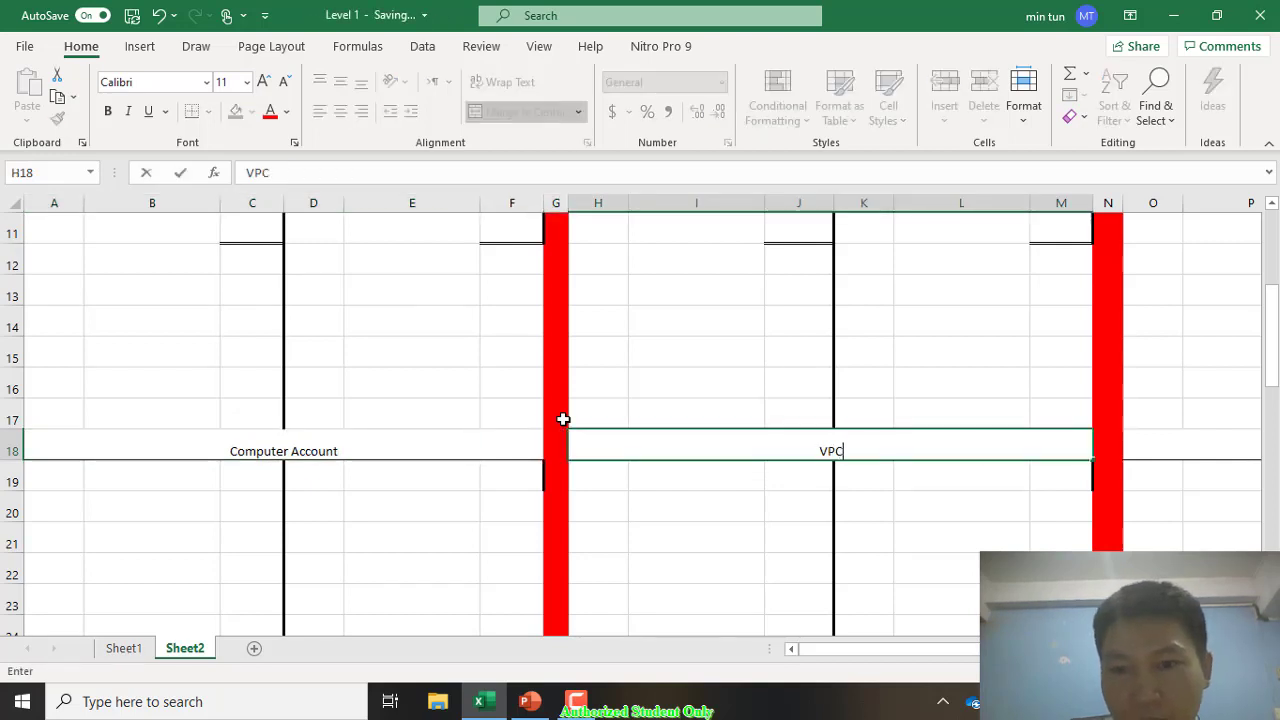
{"action": "type", "text": " Accoun"}
{"action": "key", "text": "BackSpace"}
{"action": "key", "text": "BackSpace"}
{"action": "key", "text": "BackSpace"}
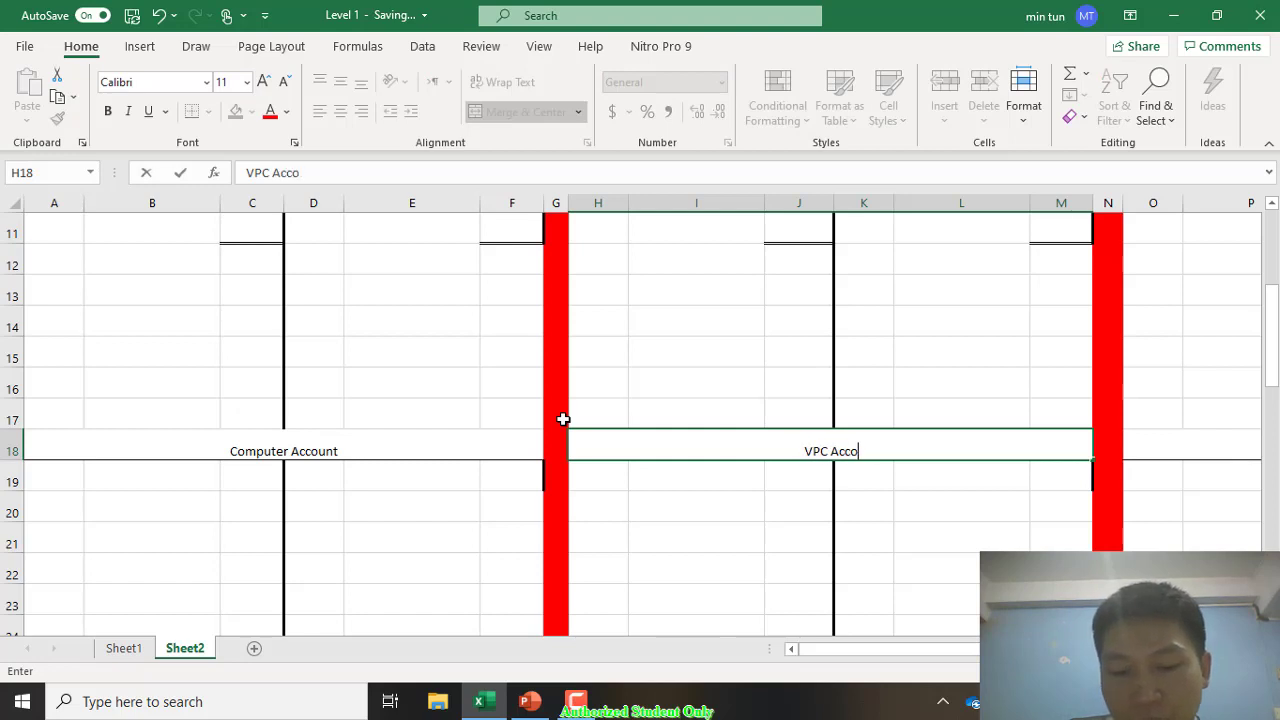
{"action": "type", "text": "ount"}
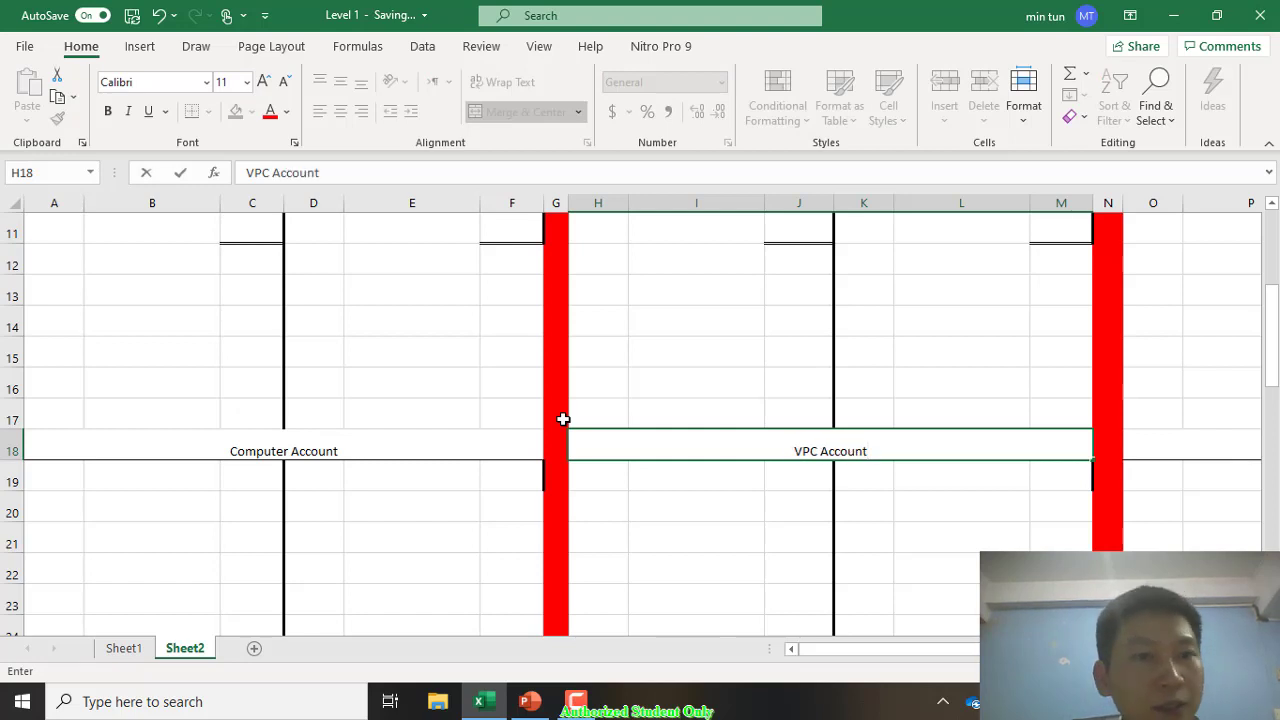
Step: Copy the Date, Description and Amount headings in A3:F3 to the Computer Account, starting at A19
{"action": "scroll", "coordinate": [95, 305], "scroll_direction": "up", "scroll_amount": 3}
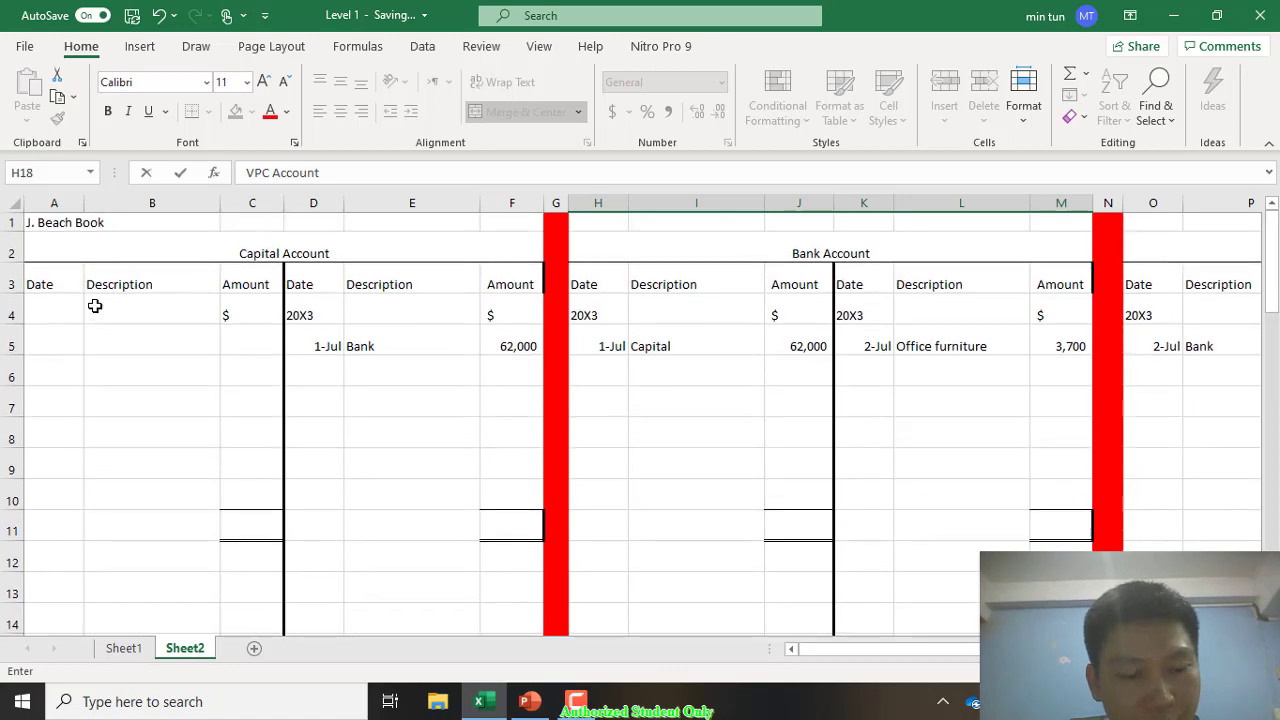
{"action": "left_click", "coordinate": [93, 302]}
{"action": "key", "text": "shift+Right"}
{"action": "key", "text": "shift+Right"}
{"action": "key", "text": "shift+Right"}
{"action": "key", "text": "shift+Right"}
{"action": "key", "text": "shift+Right"}
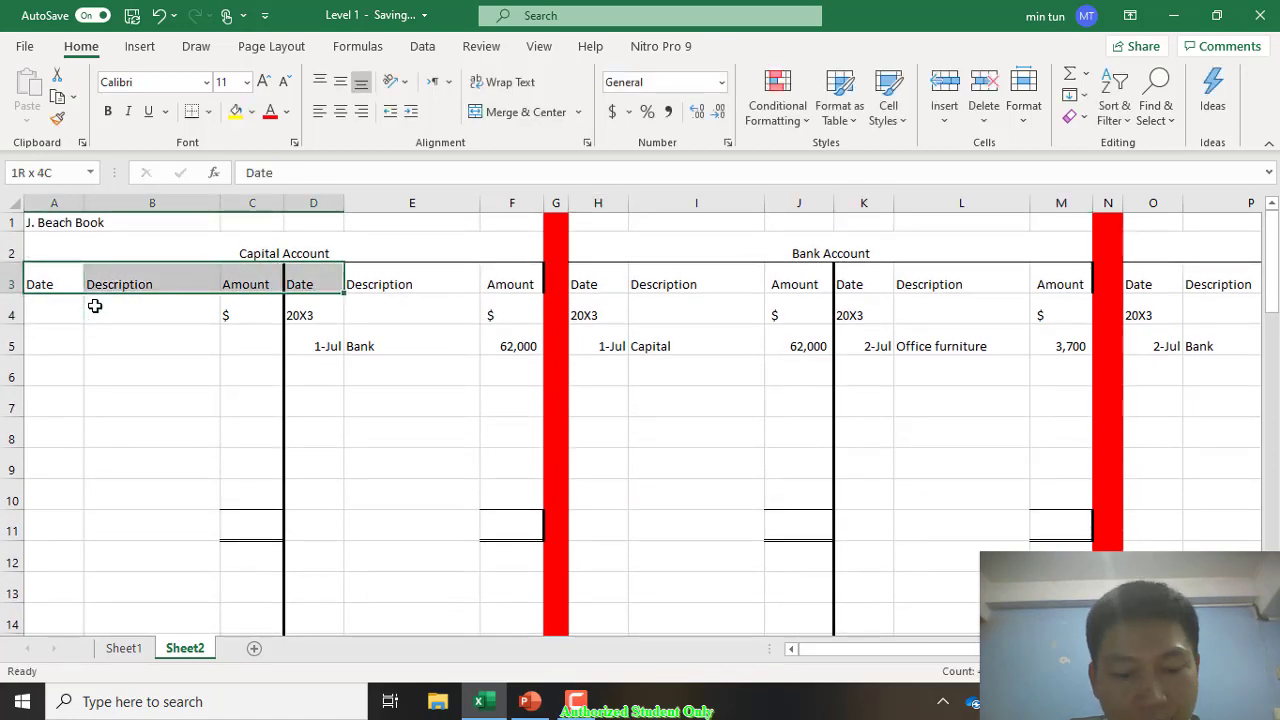
{"action": "key", "text": "ctrl+c"}
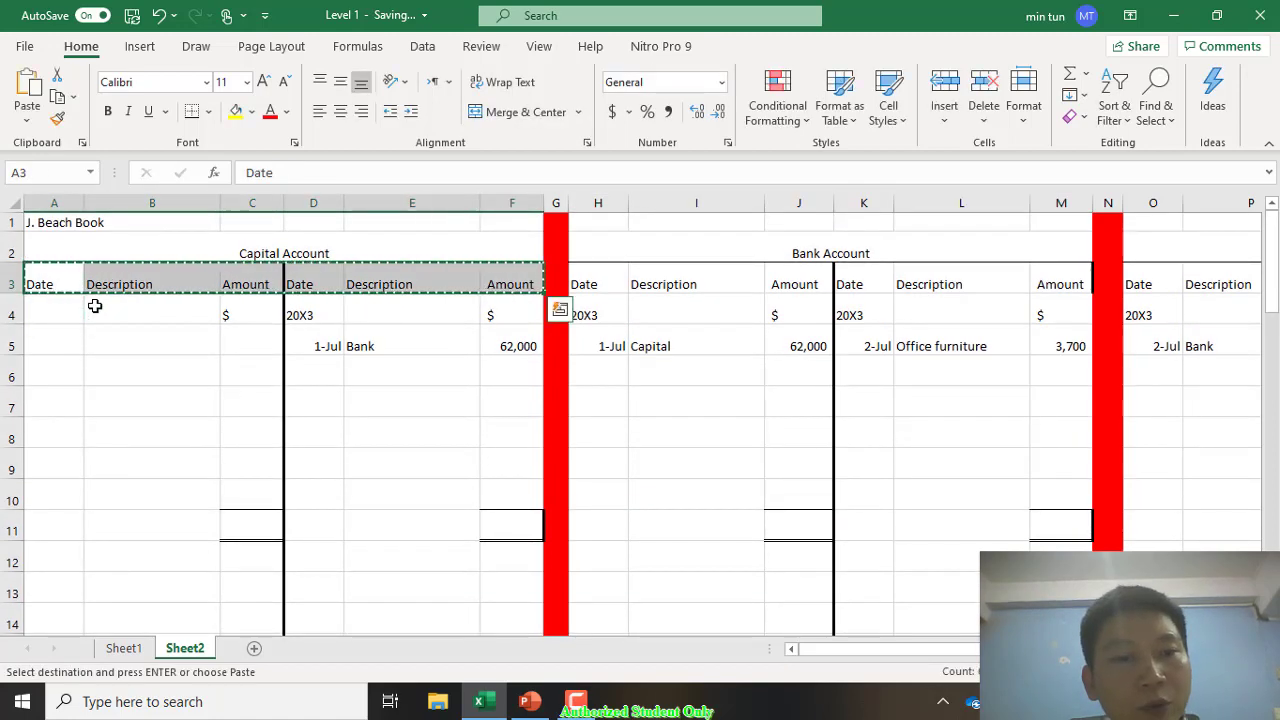
{"action": "scroll", "coordinate": [95, 305], "scroll_direction": "down", "scroll_amount": 4}
{"action": "left_click", "coordinate": [54, 451]}
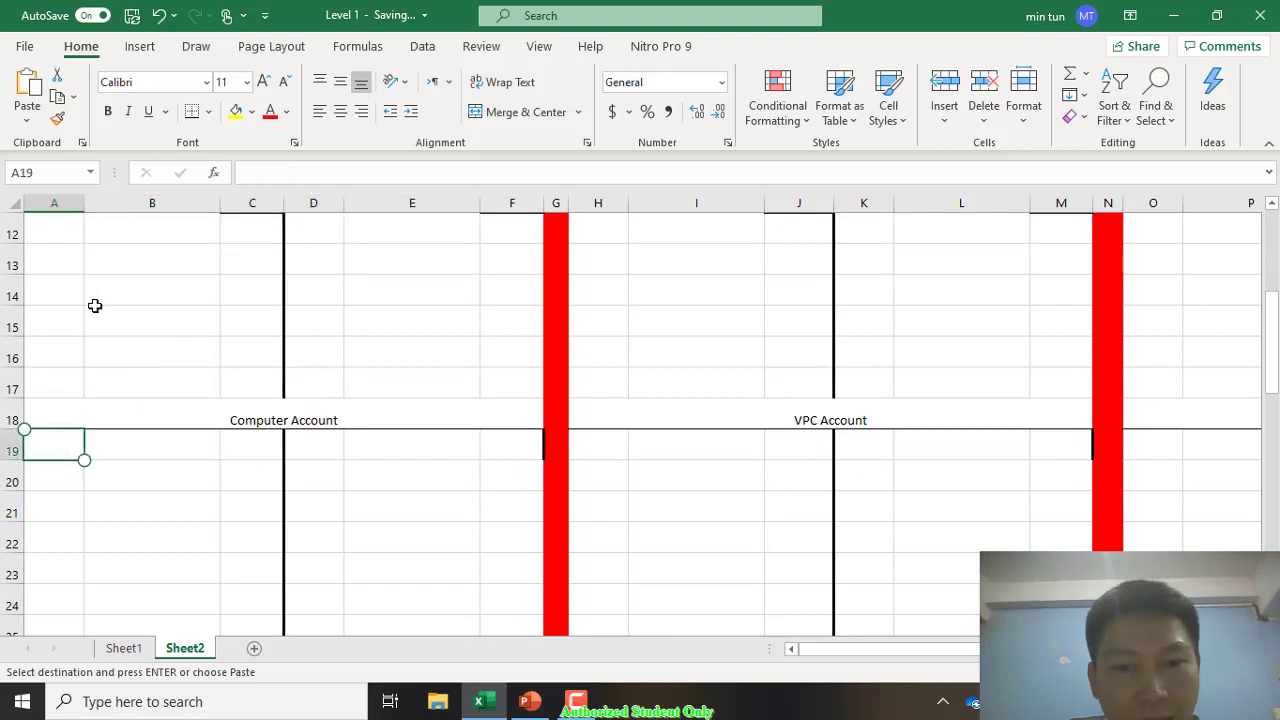
{"action": "key", "text": "Return"}
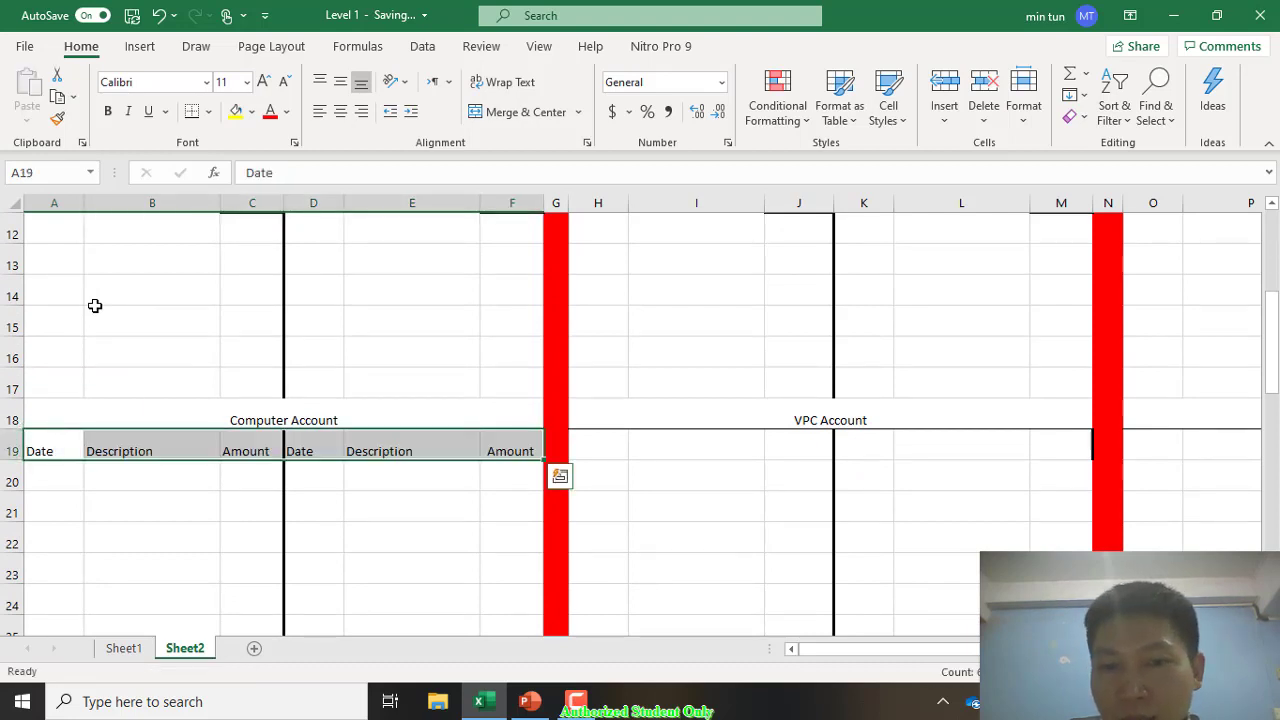
Step: Copy the Computer Account's column headings in A19:F19 to the VPC Account, starting at H19
{"action": "key", "text": "ctrl+c"}
{"action": "key", "text": "Right"}
{"action": "key", "text": "Right"}
{"action": "key", "text": "Right"}
{"action": "key", "text": "Right"}
{"action": "key", "text": "Right"}
{"action": "key", "text": "Right"}
{"action": "key", "text": "Right"}
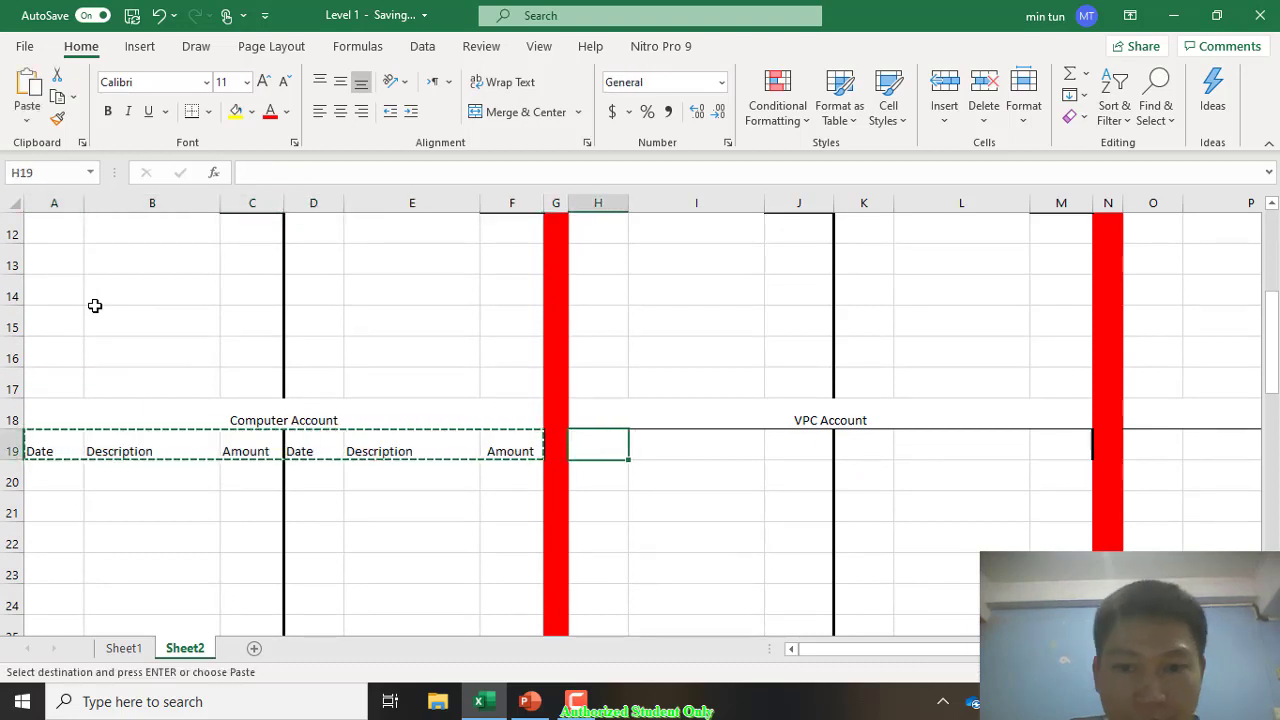
{"action": "key", "text": "Return"}
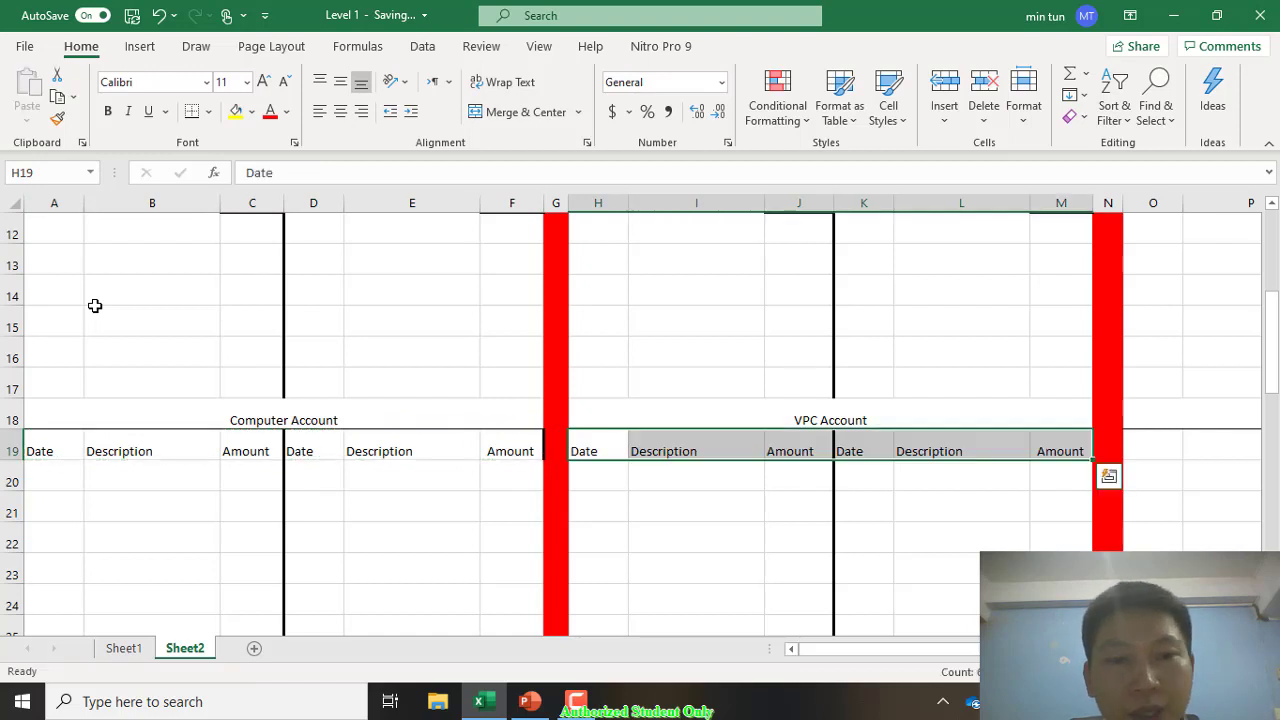
{"action": "key", "text": "Left"}
{"action": "key", "text": "Left"}
{"action": "scroll", "coordinate": [95, 305], "scroll_direction": "down", "scroll_amount": 2}
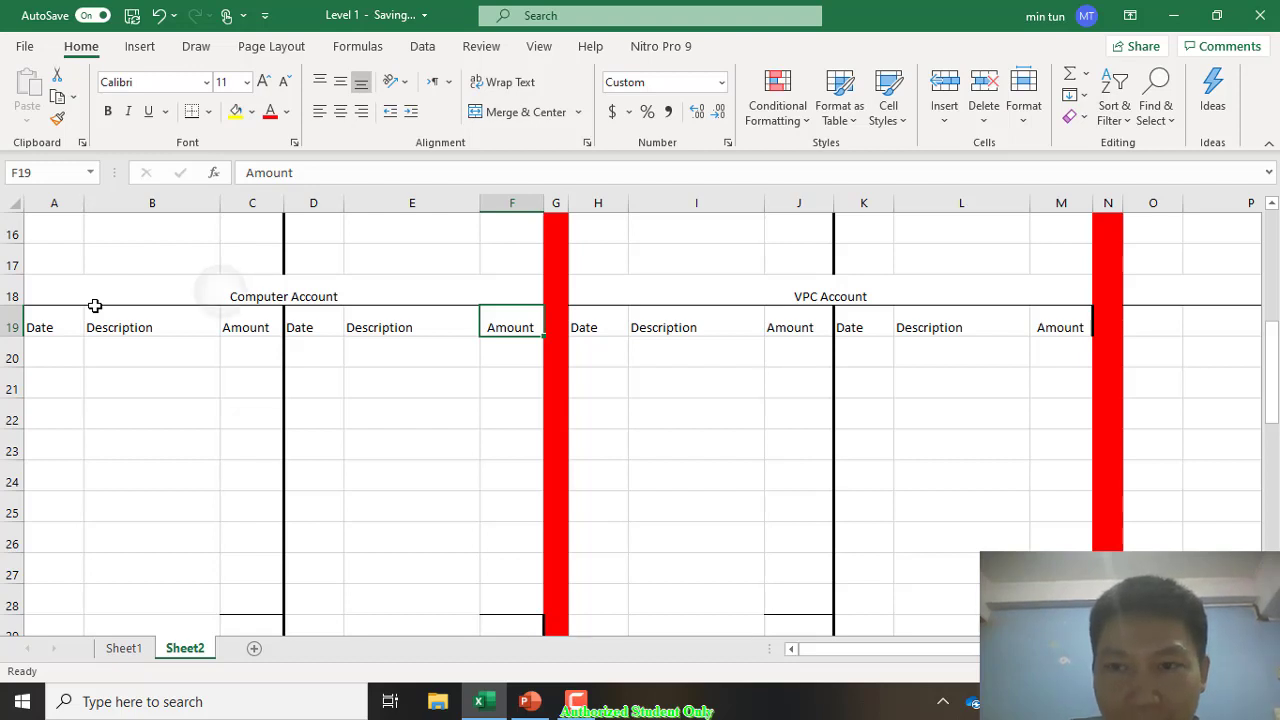
{"action": "left_click", "coordinate": [94, 303]}
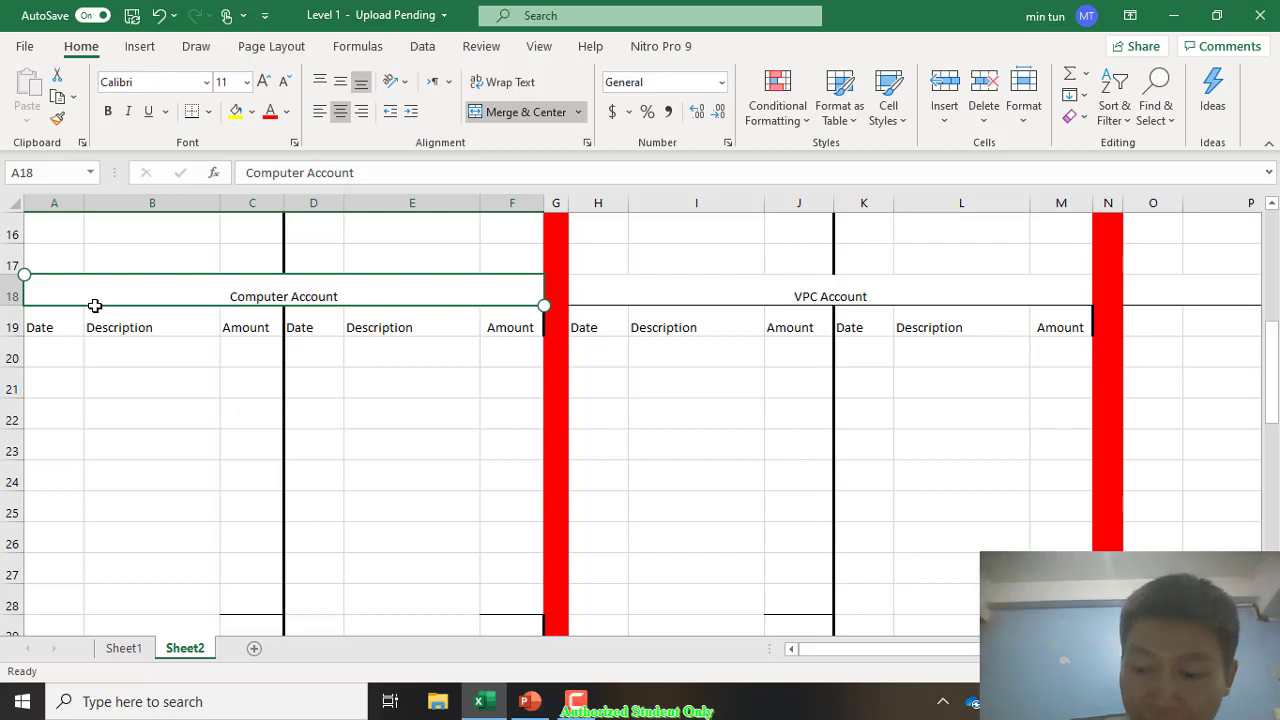
{"action": "key", "text": "Right"}
{"action": "key", "text": "Right"}
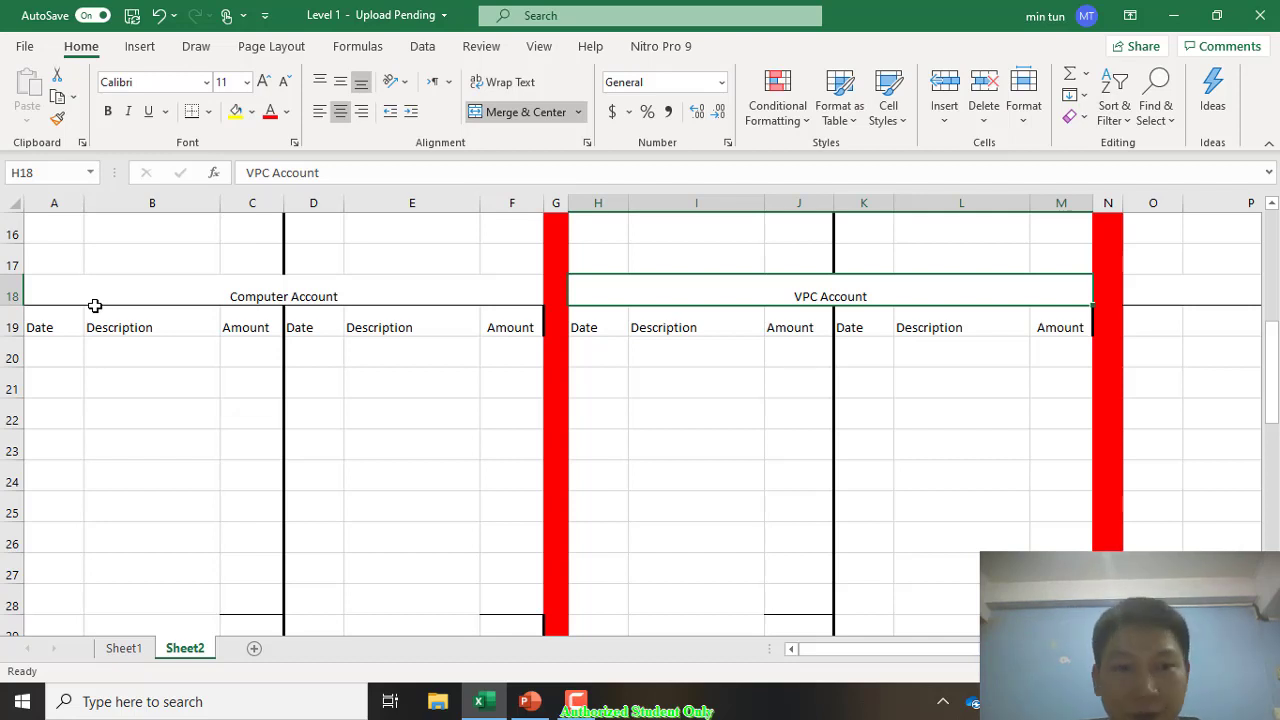
{"action": "left_click", "coordinate": [94, 302]}
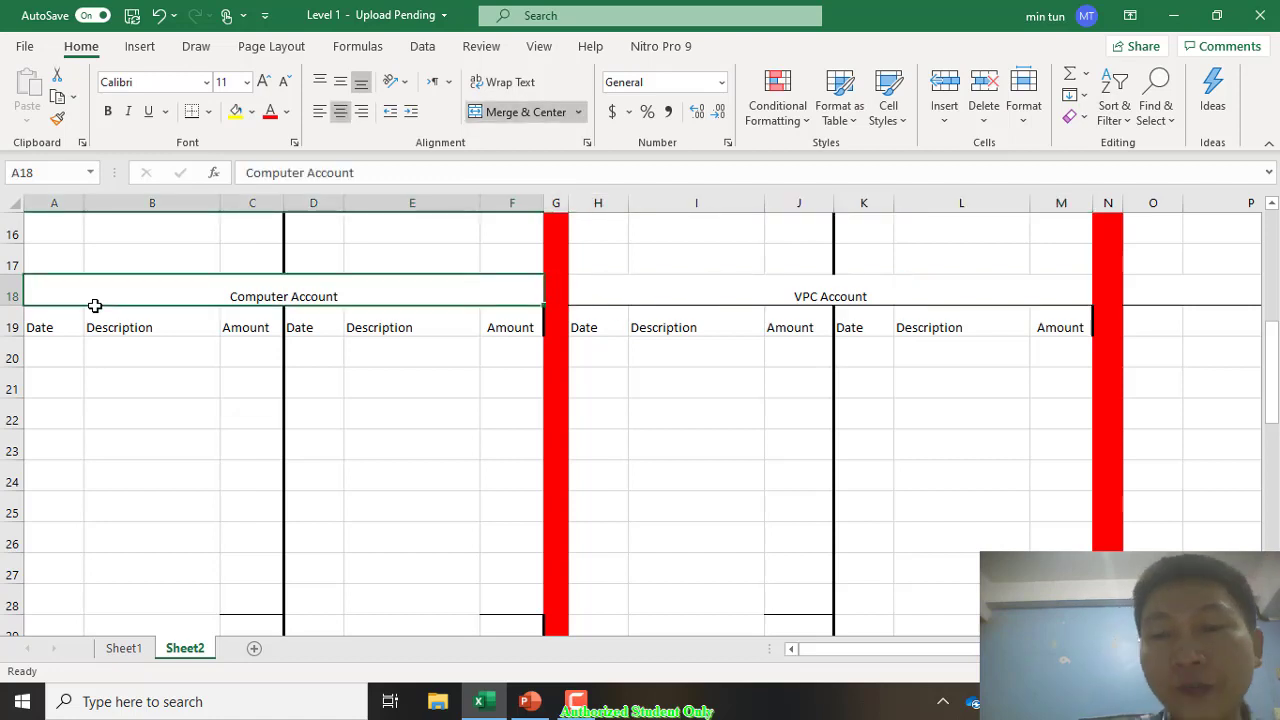
{"action": "key", "text": "Right"}
{"action": "key", "text": "Right"}
{"action": "key", "text": "Right"}
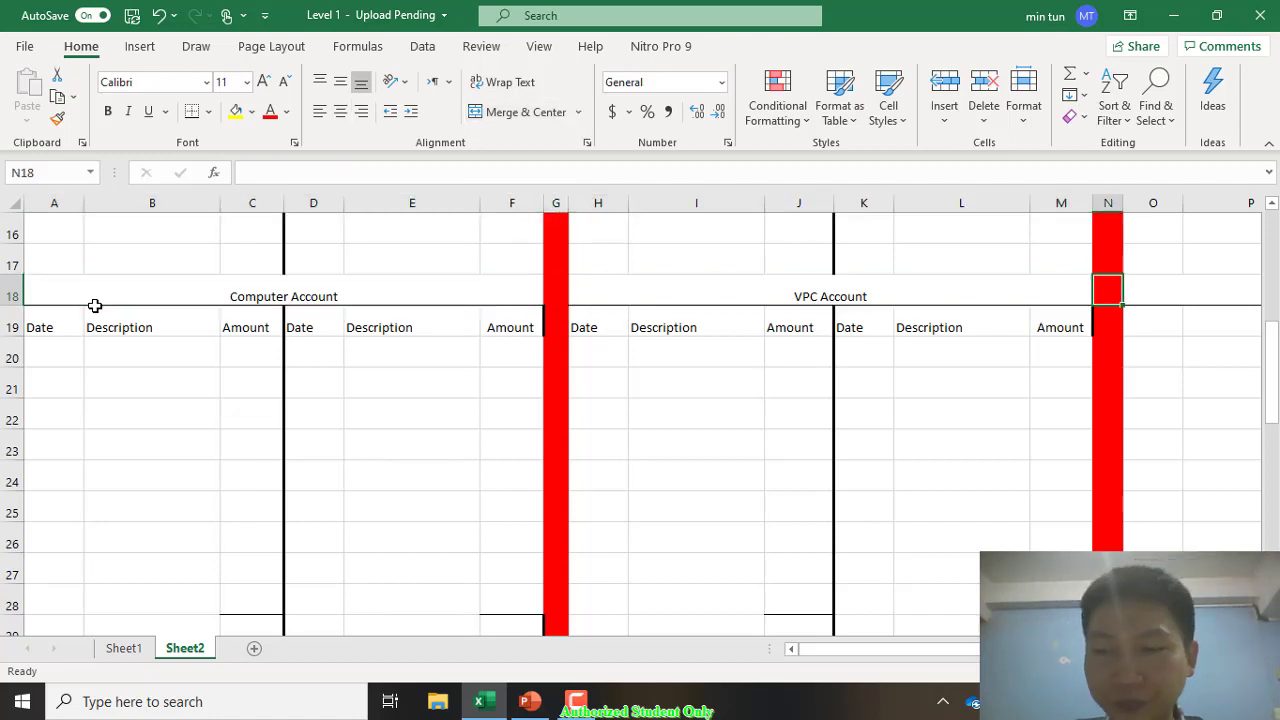
{"action": "key", "text": "Left"}
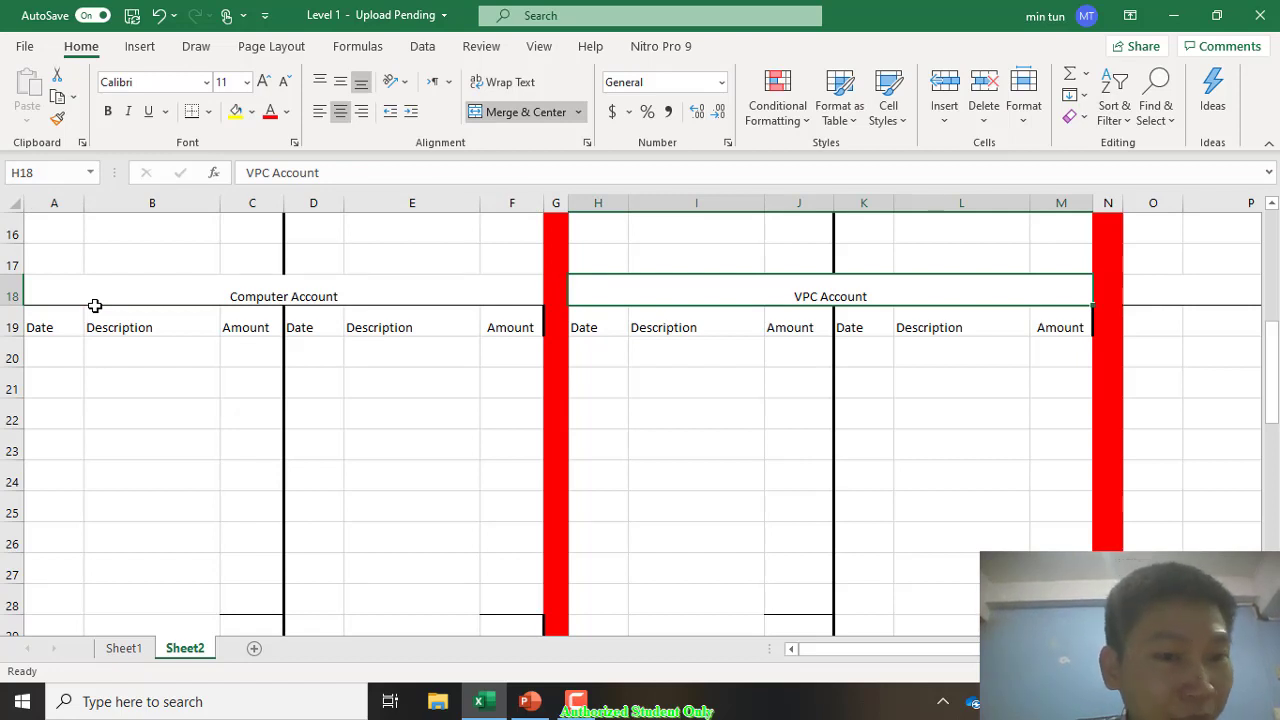
Step: Enter 1710 as the amount in the first Amount column of the Computer Account, cell C21
{"action": "key", "text": "Down"}
{"action": "key", "text": "Down"}
{"action": "key", "text": "Down"}
{"action": "key", "text": "Left"}
{"action": "key", "text": "Left"}
{"action": "key", "text": "Left"}
{"action": "key", "text": "Left"}
{"action": "key", "text": "Left"}
{"action": "key", "text": "Left"}
{"action": "key", "text": "Right"}
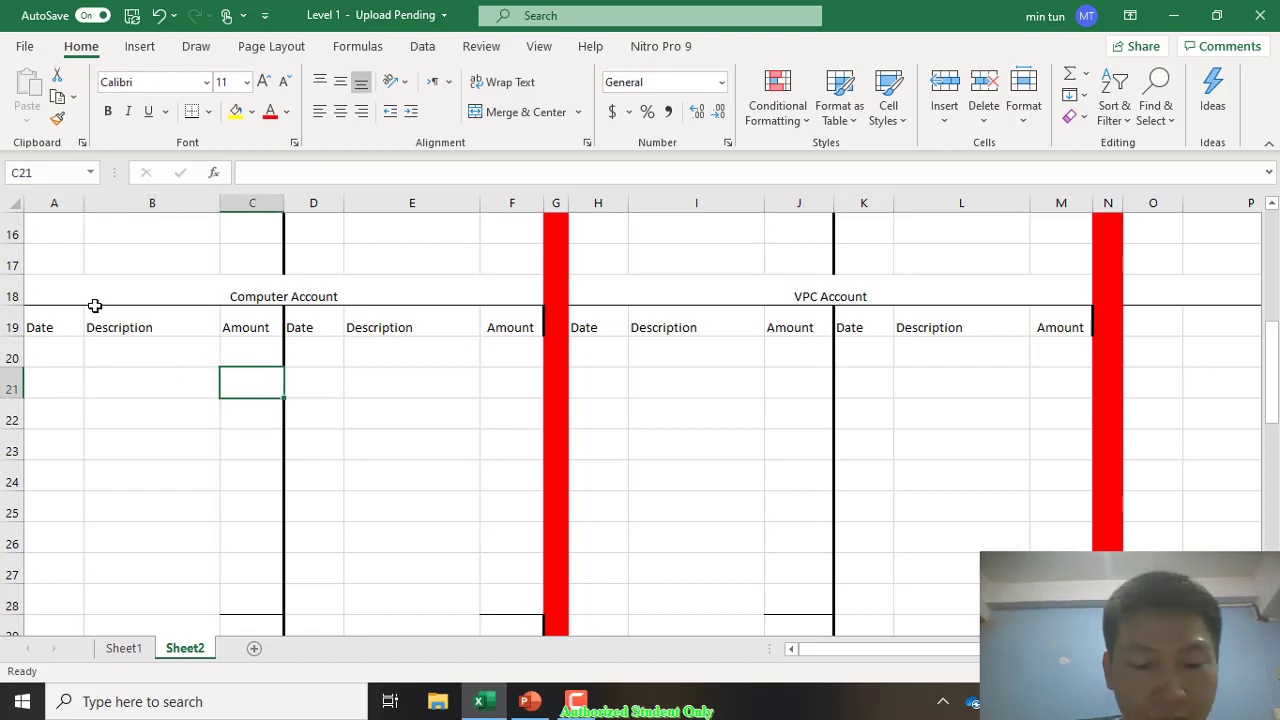
{"action": "type", "text": "1710"}
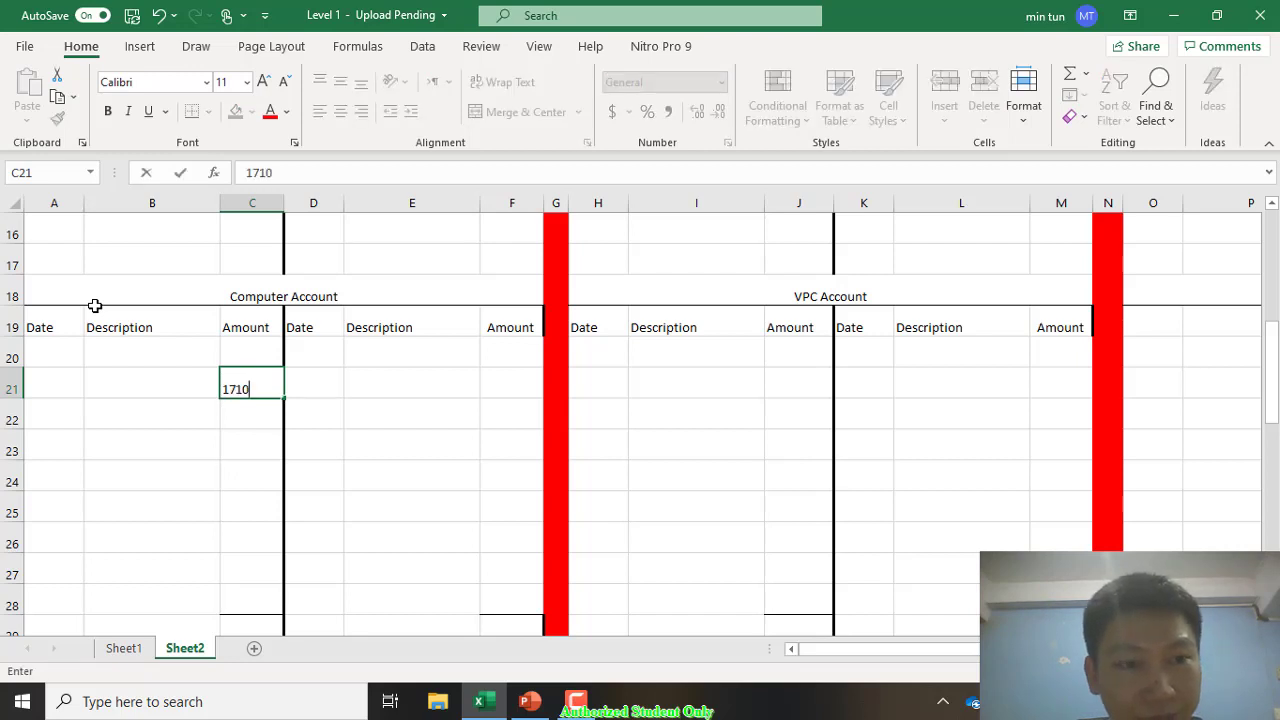
{"action": "key", "text": "Return"}
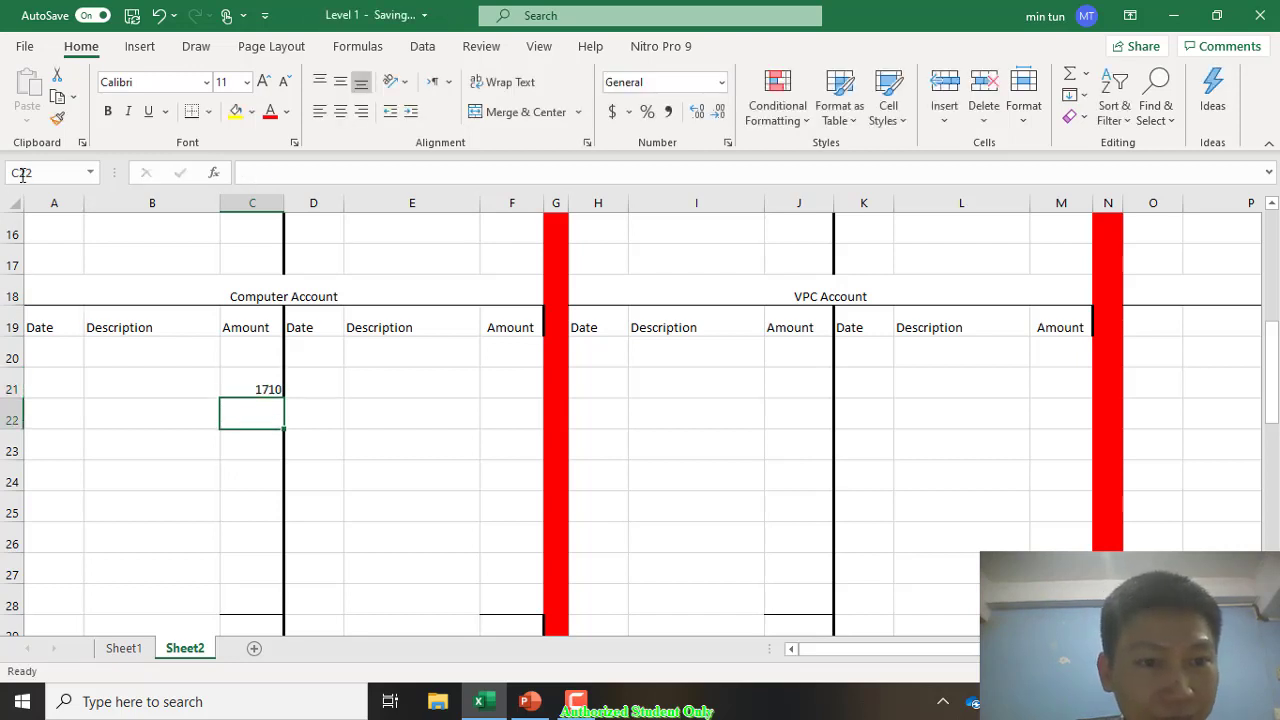
Step: Format the whole of column C with the comma number style and no decimal places
{"action": "left_click", "coordinate": [245, 200]}
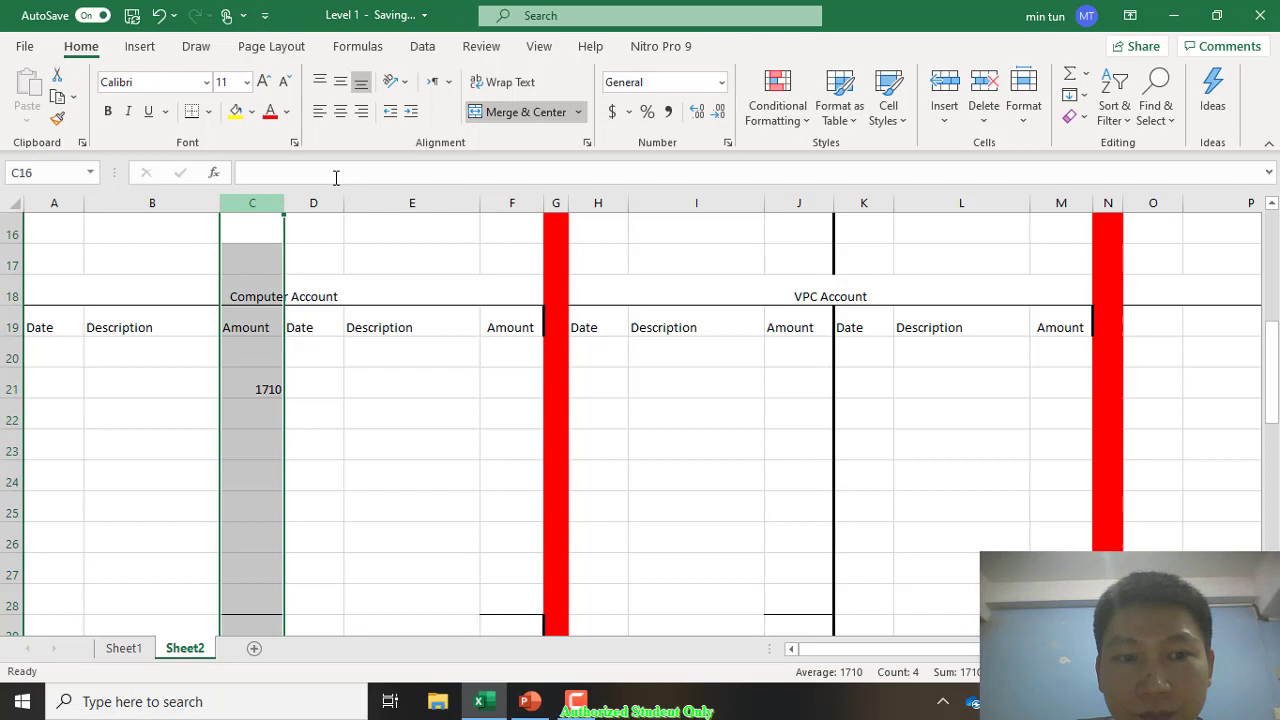
{"action": "left_click", "coordinate": [668, 111]}
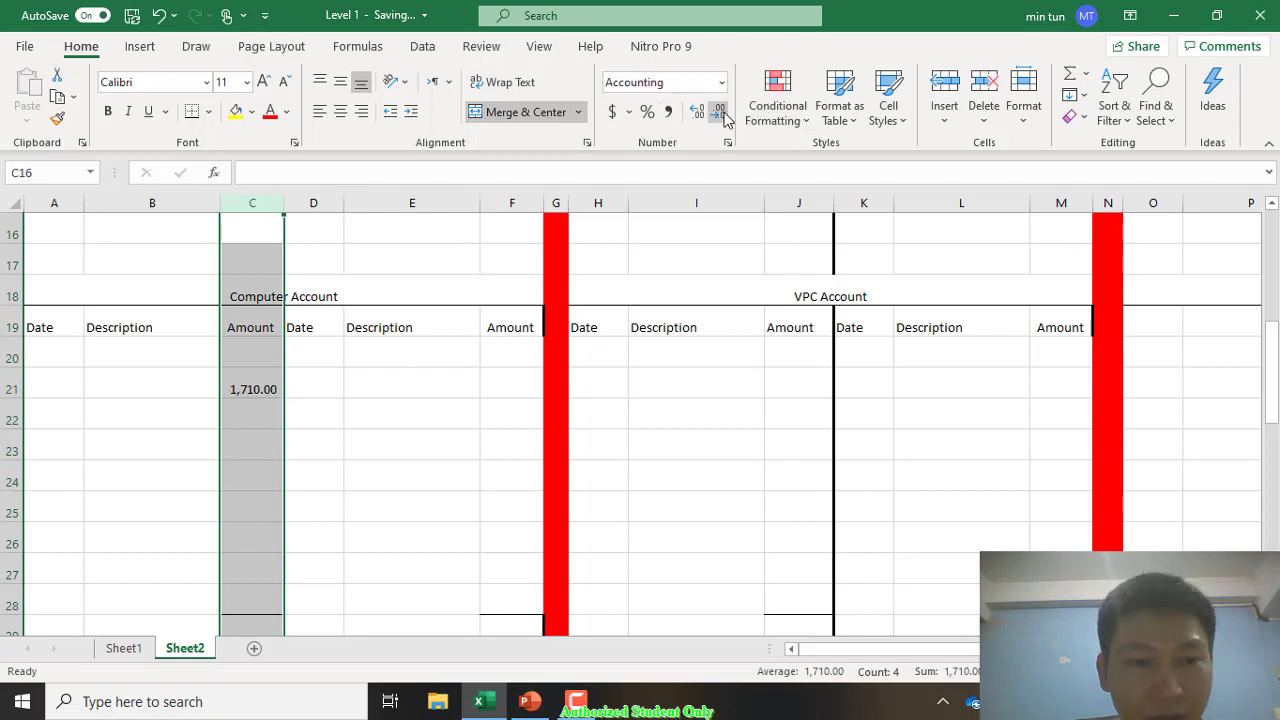
{"action": "left_click", "coordinate": [718, 111]}
{"action": "left_click", "coordinate": [718, 111]}
Step: Enter 1710 as the amount in the second Amount column of the VPC Account, cell M21
{"action": "left_click", "coordinate": [383, 394]}
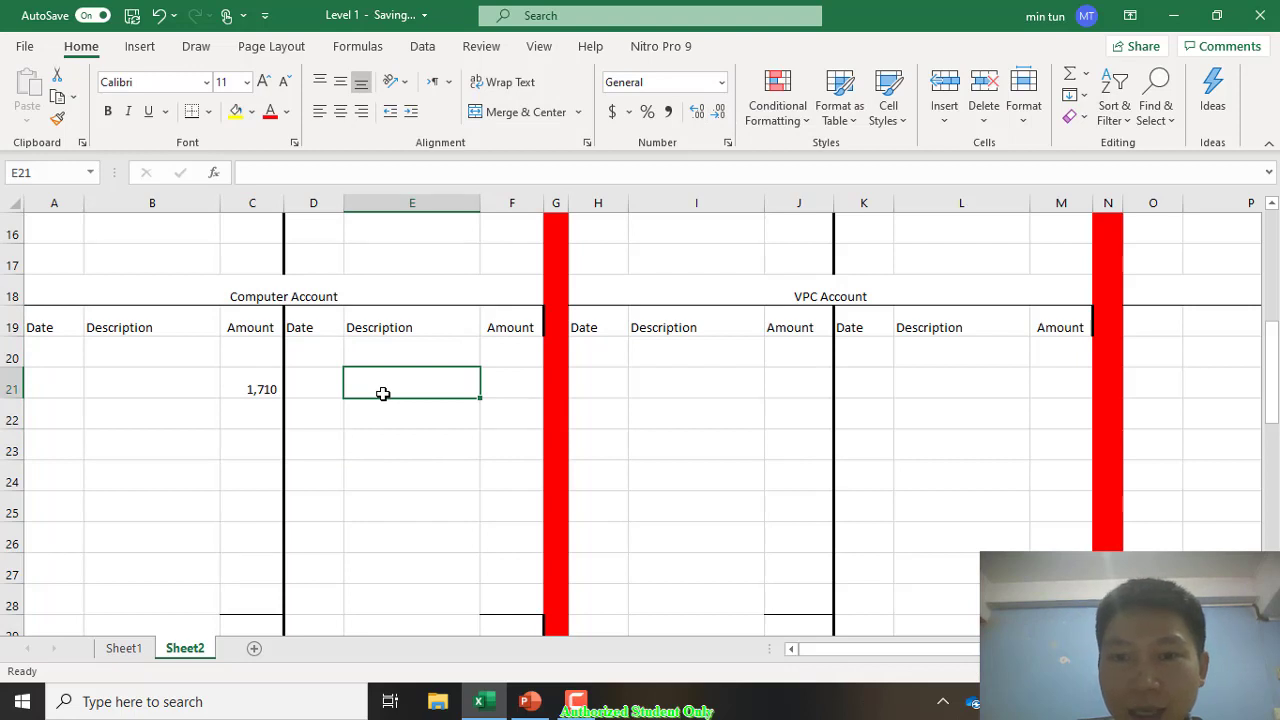
{"action": "key", "text": "Right"}
{"action": "key", "text": "Right"}
{"action": "key", "text": "Right"}
{"action": "key", "text": "Right"}
{"action": "key", "text": "Right"}
{"action": "key", "text": "Right"}
{"action": "key", "text": "Right"}
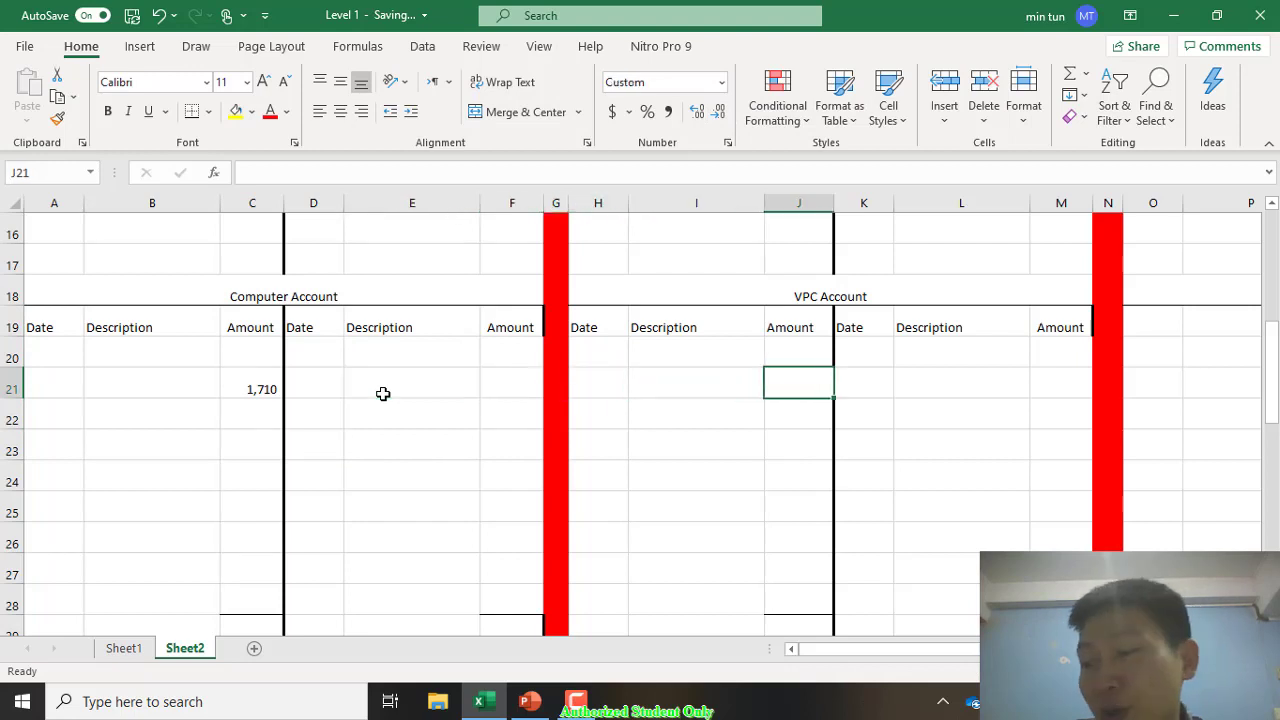
{"action": "key", "text": "Right"}
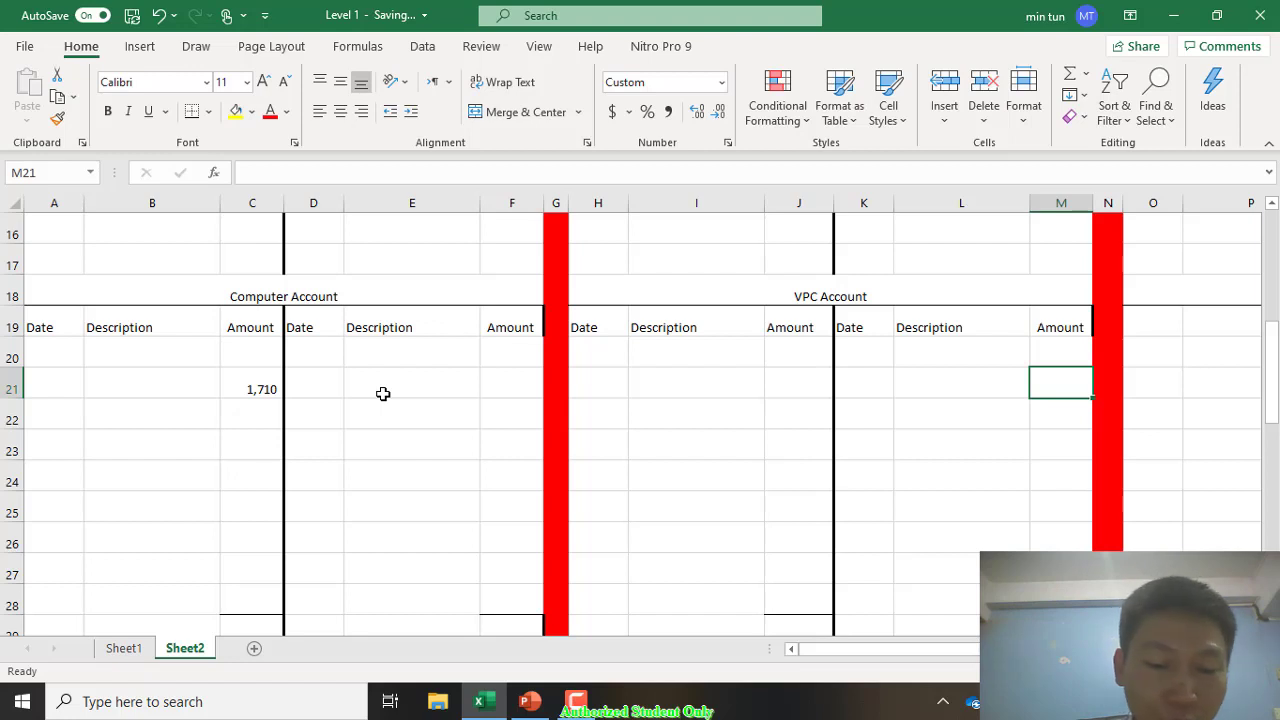
{"action": "type", "text": "1710"}
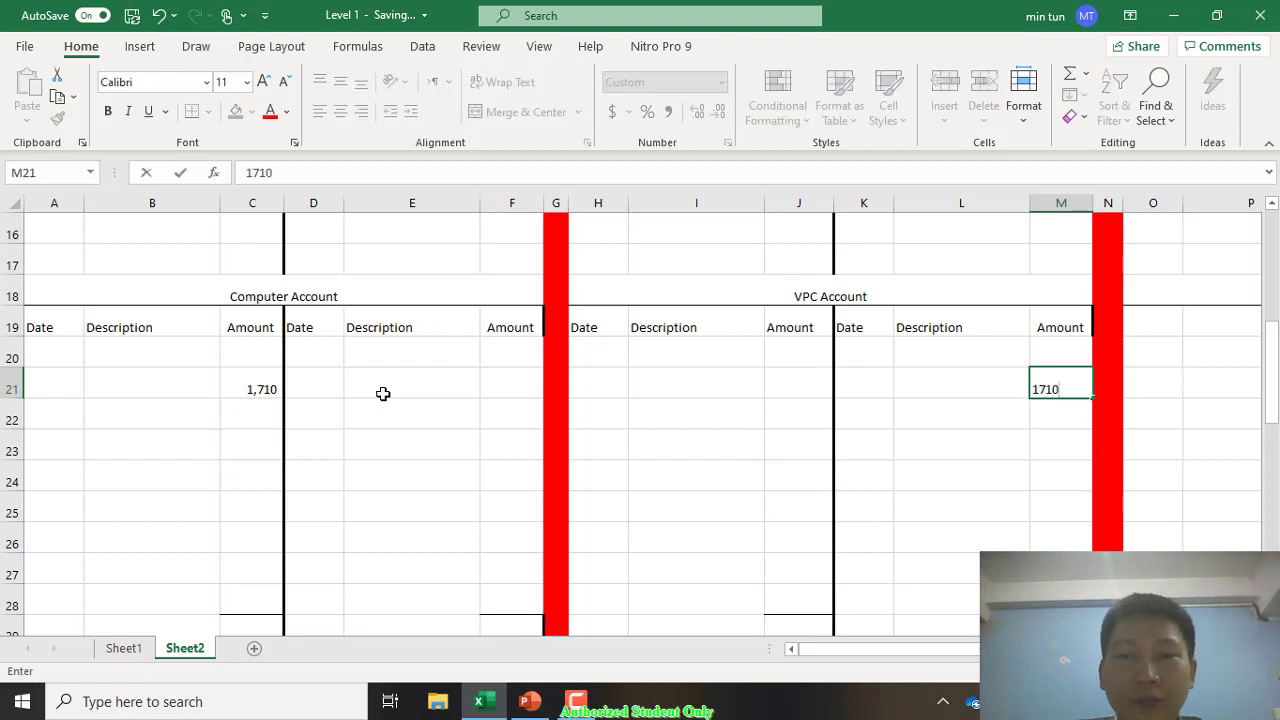
{"action": "key", "text": "Return"}
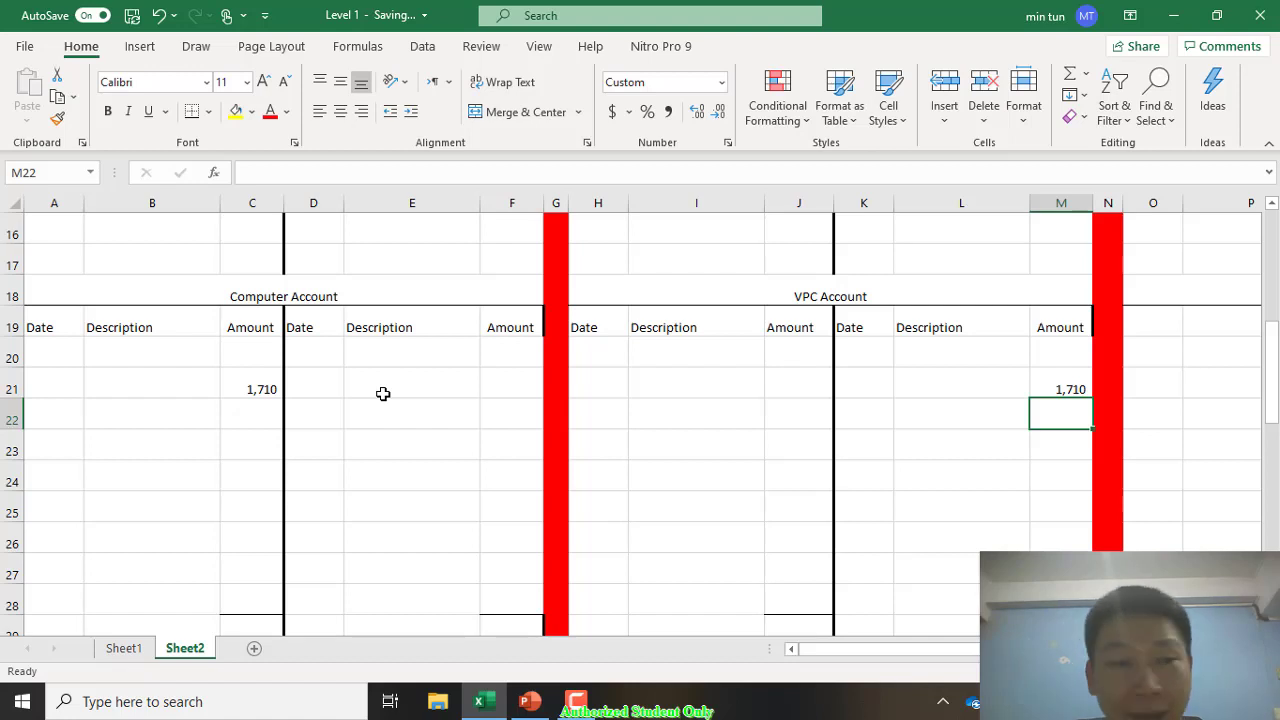
Step: Enter the year 20X3 in A20 and the date 3 Jul in A21 of the Computer Account
{"action": "key", "text": "Up"}
{"action": "key", "text": "Left"}
{"action": "key", "text": "Left"}
{"action": "key", "text": "Left"}
{"action": "key", "text": "Home"}
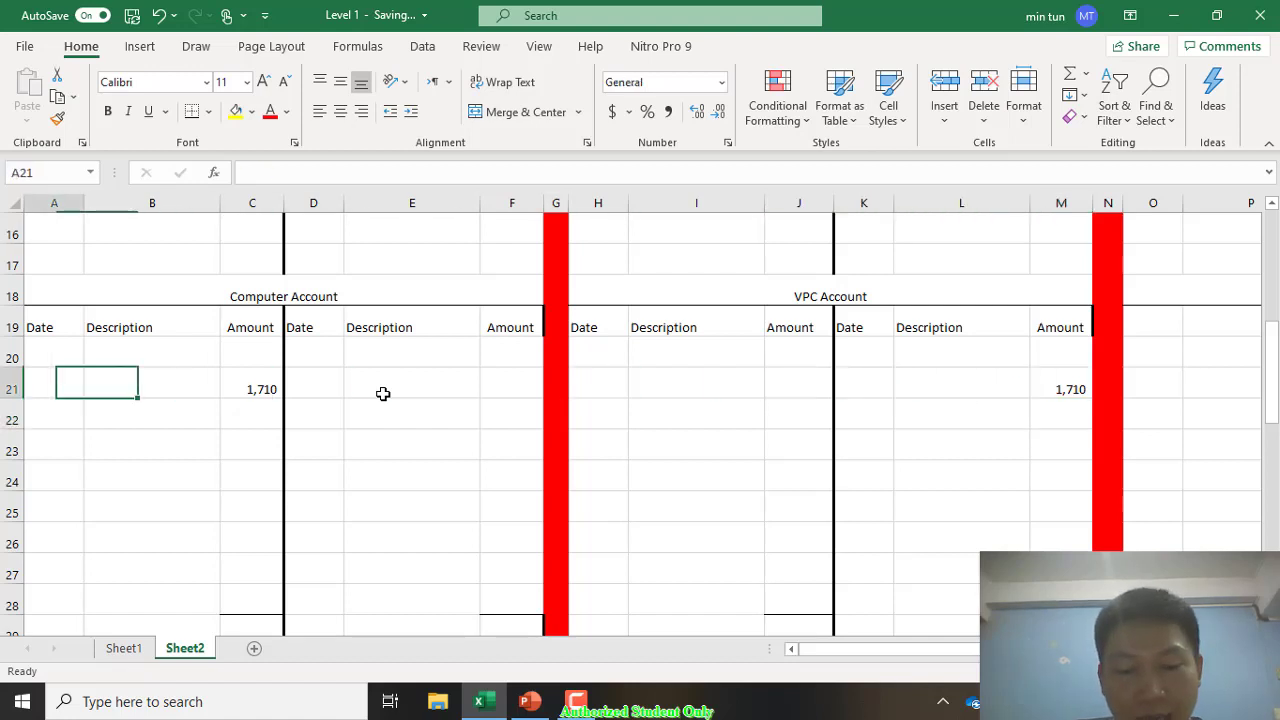
{"action": "key", "text": "Up"}
{"action": "type", "text": "20X3"}
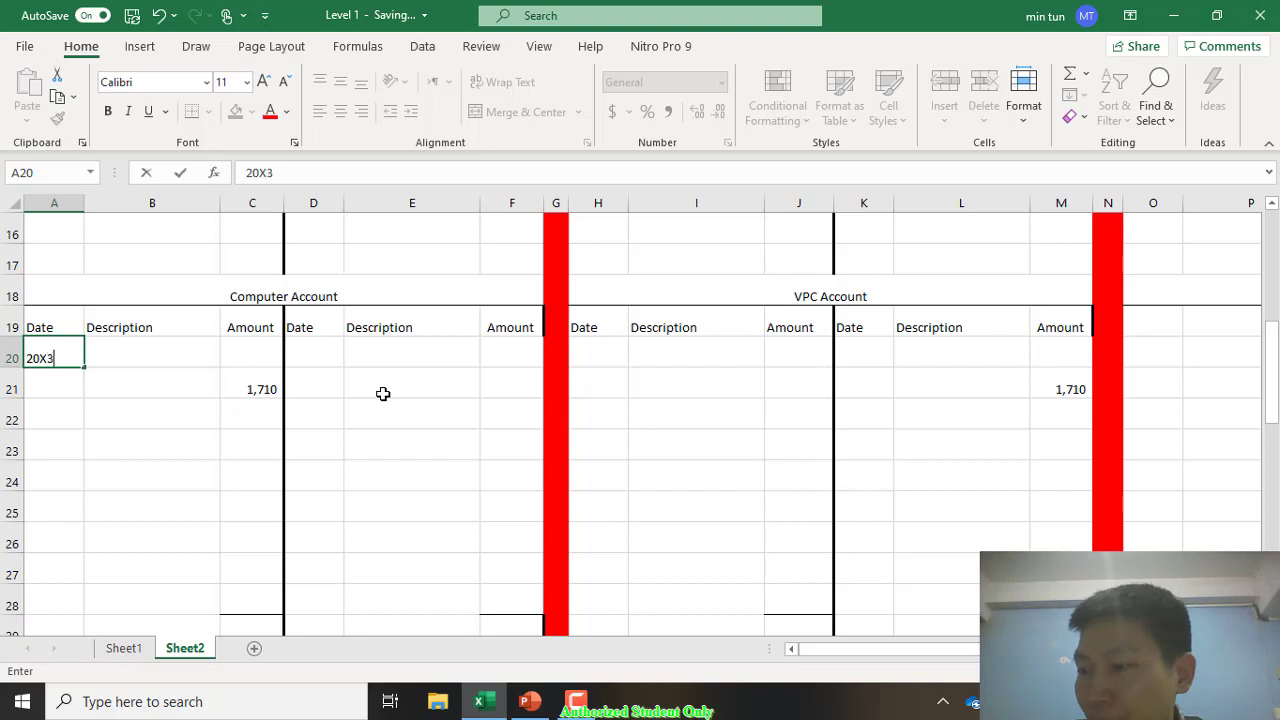
{"action": "key", "text": "Return"}
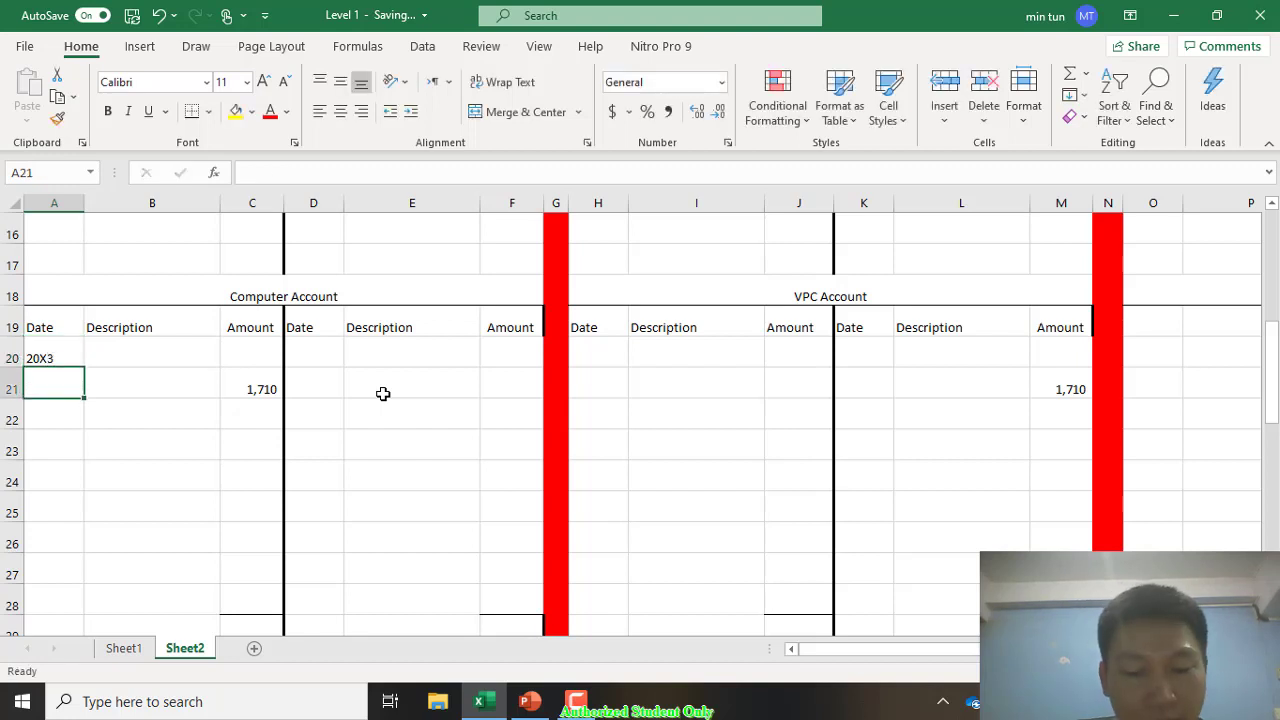
{"action": "type", "text": "3 Jul"}
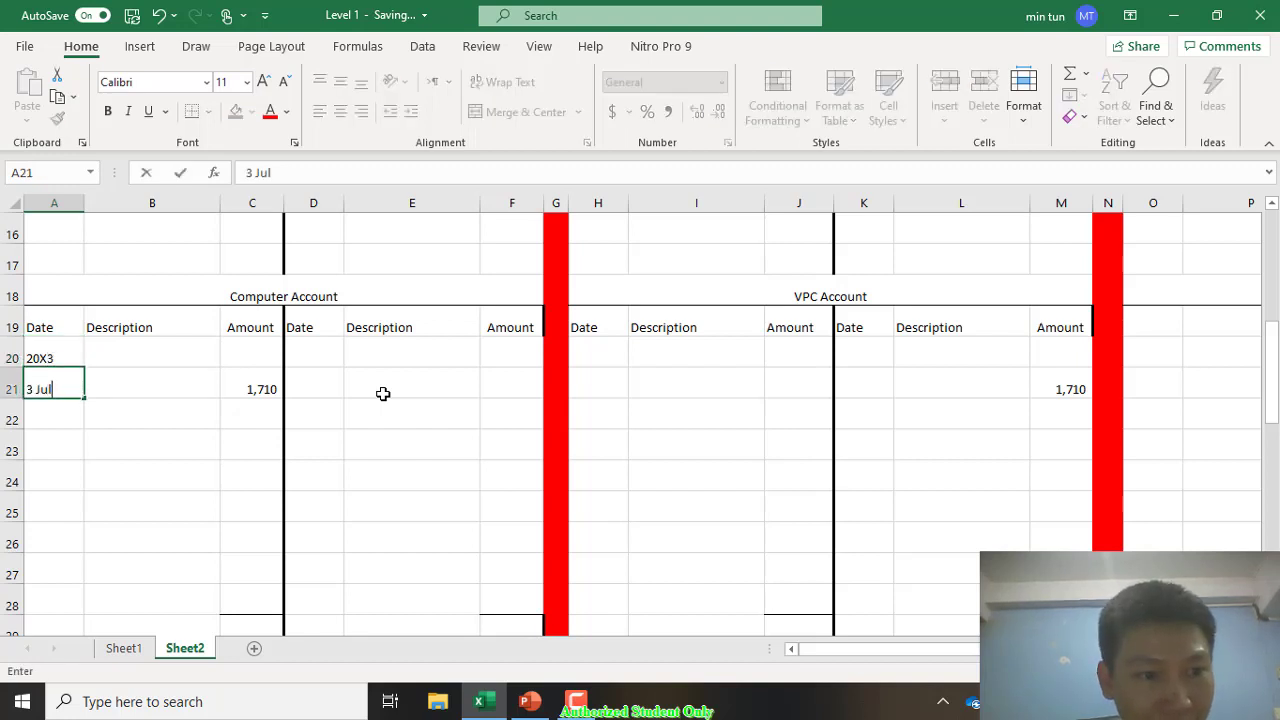
{"action": "key", "text": "Return"}
Step: Copy the year and date in A20:A21 to the second Date column of the VPC Account, starting at K20
{"action": "key", "text": "Up"}
{"action": "key", "text": "Up"}
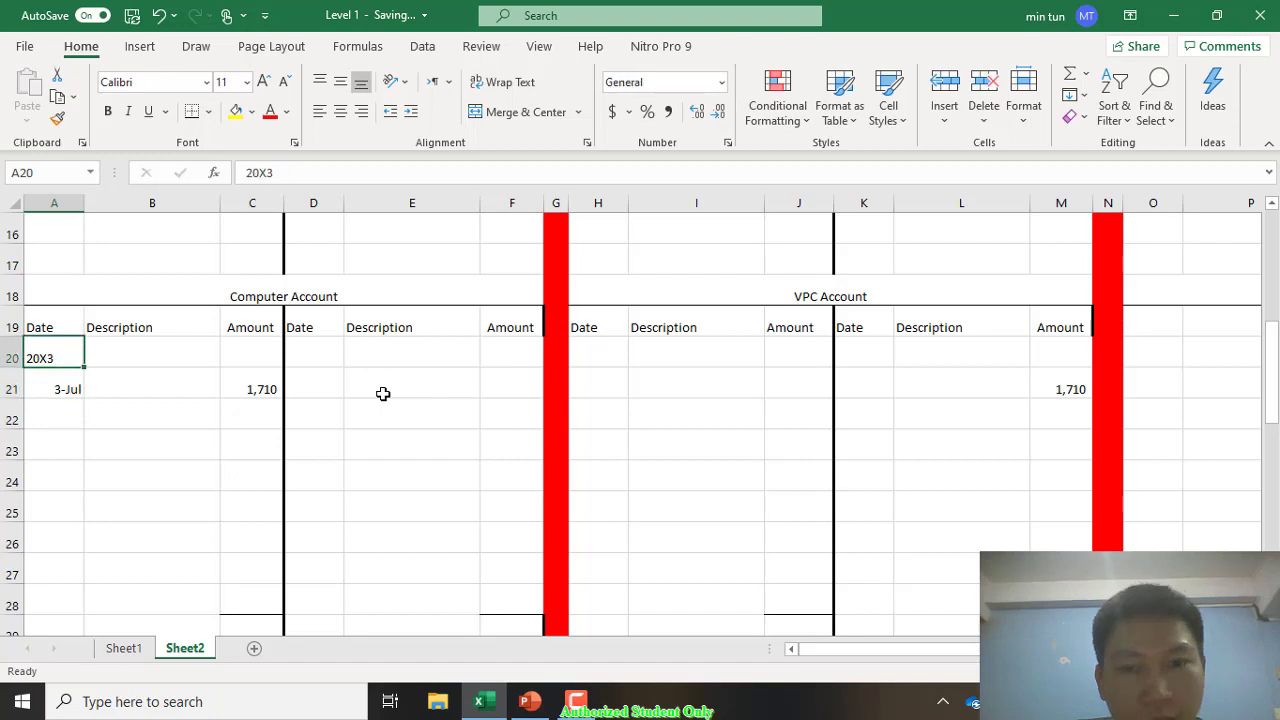
{"action": "key", "text": "shift+Down"}
{"action": "key", "text": "ctrl+c"}
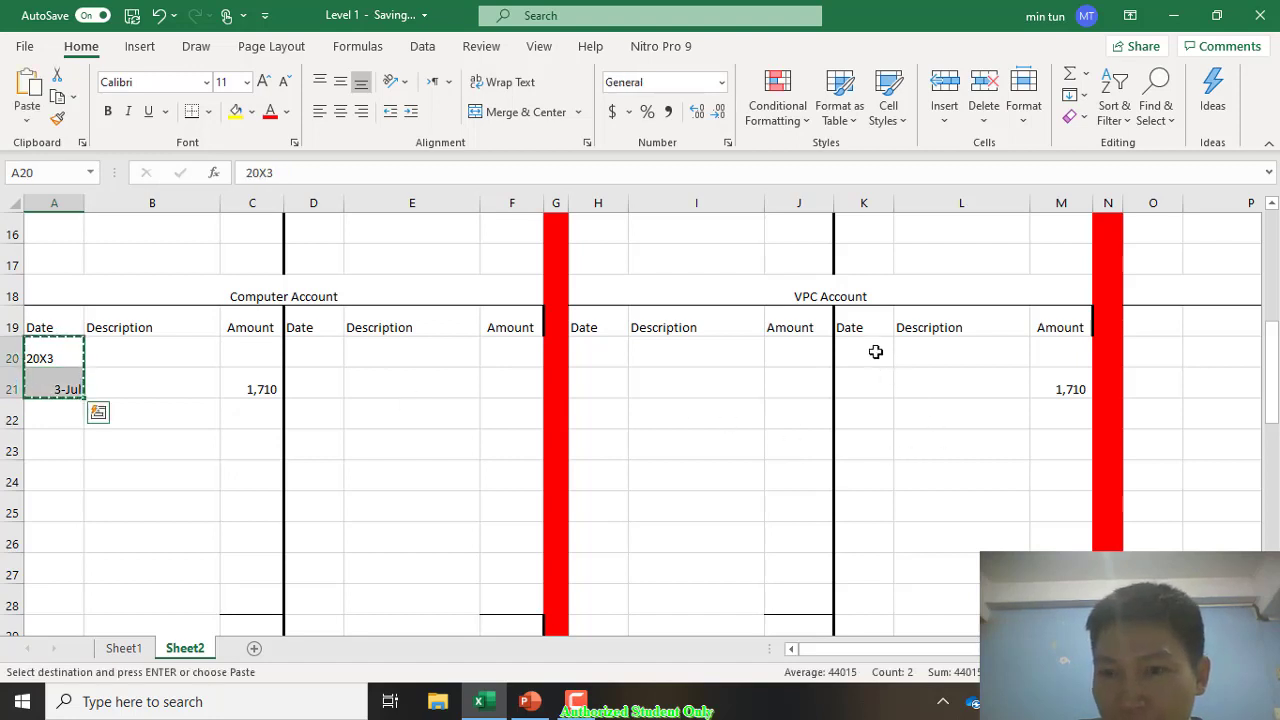
{"action": "left_click", "coordinate": [862, 343]}
{"action": "key", "text": "ctrl+v"}
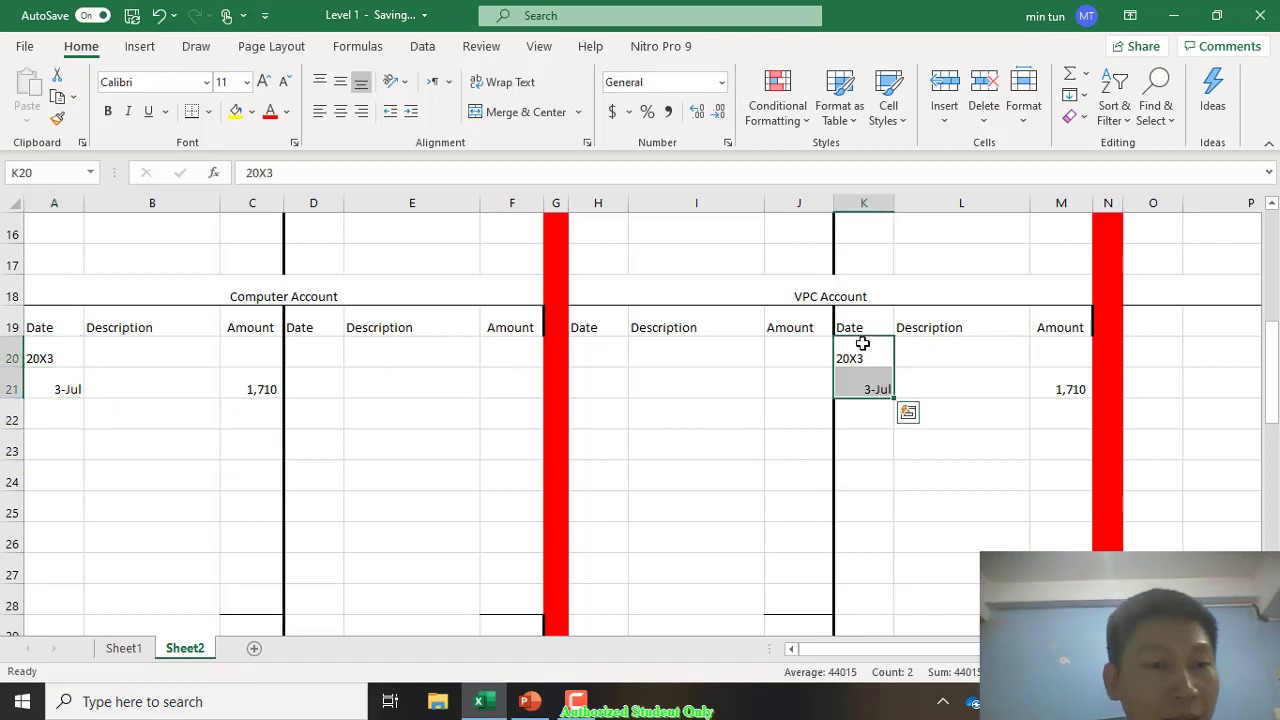
Step: Enter VPC as the description of the 3 Jul entry in the Computer Account, cell B21
{"action": "left_click", "coordinate": [158, 373]}
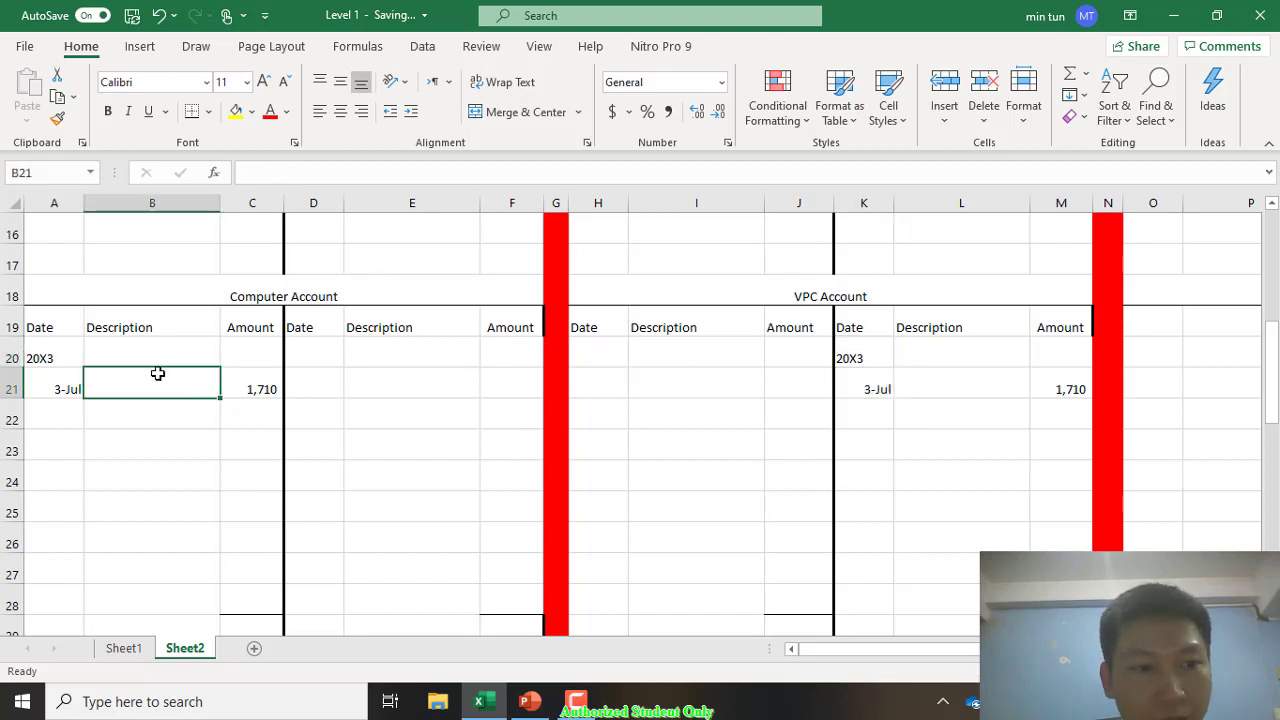
{"action": "type", "text": "VPC"}
{"action": "key", "text": "BackSpace"}
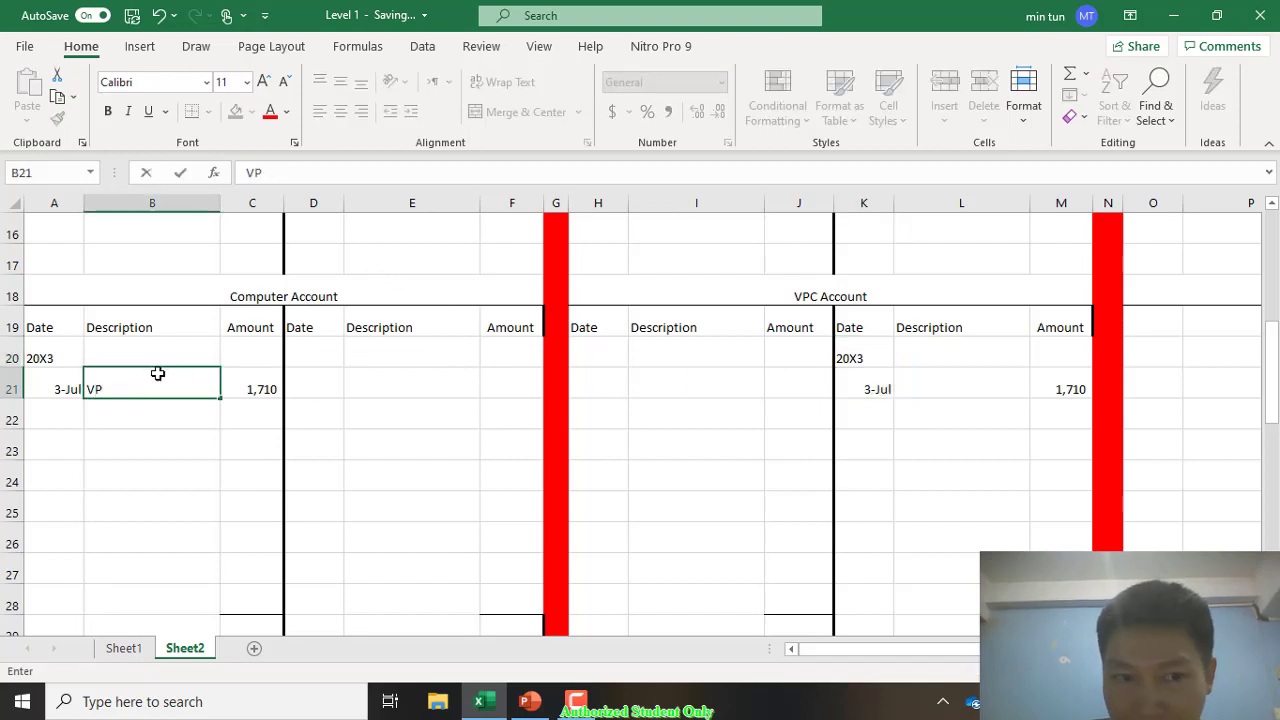
{"action": "type", "text": "C"}
{"action": "key", "text": "Return"}
Step: Enter Computer as the description of the 3 Jul entry in the VPC Account, cell L21
{"action": "left_click", "coordinate": [158, 373]}
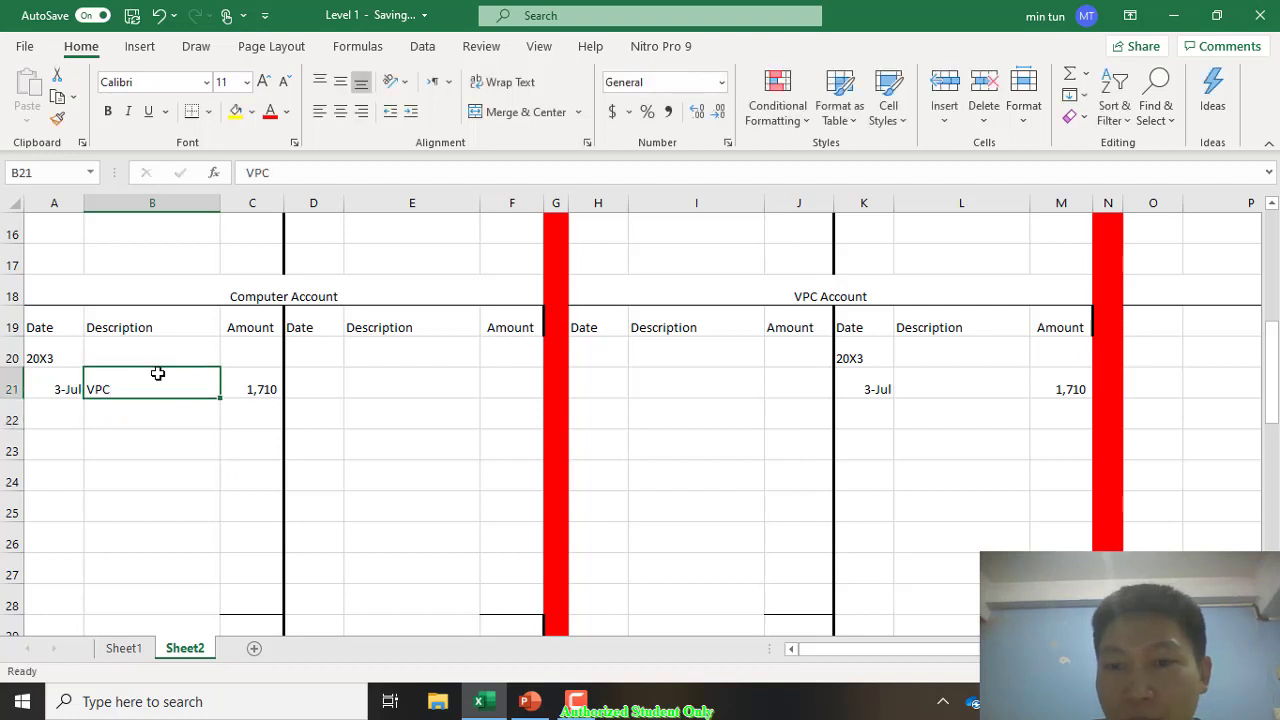
{"action": "key", "text": "Right"}
{"action": "key", "text": "Right"}
{"action": "key", "text": "Right"}
{"action": "key", "text": "Right"}
{"action": "key", "text": "Right"}
{"action": "key", "text": "Right"}
{"action": "key", "text": "Right"}
{"action": "key", "text": "Right"}
{"action": "key", "text": "Right"}
{"action": "key", "text": "Right"}
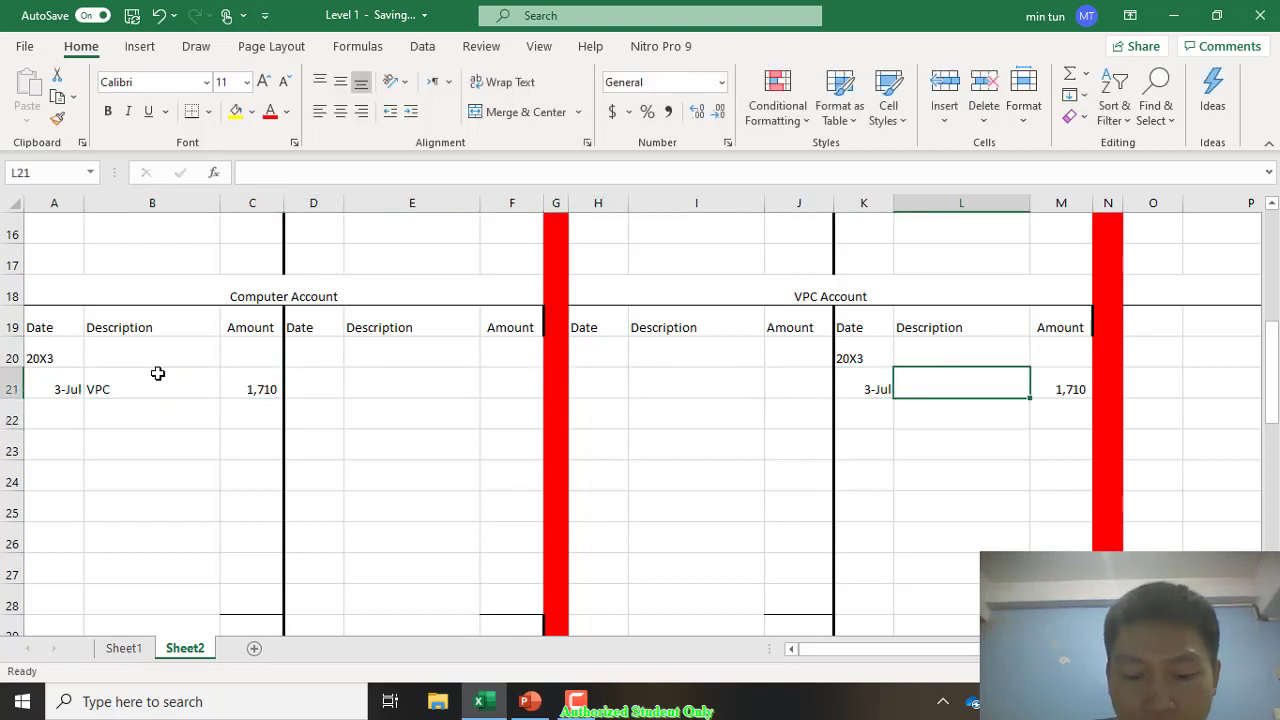
{"action": "type", "text": "Comp"}
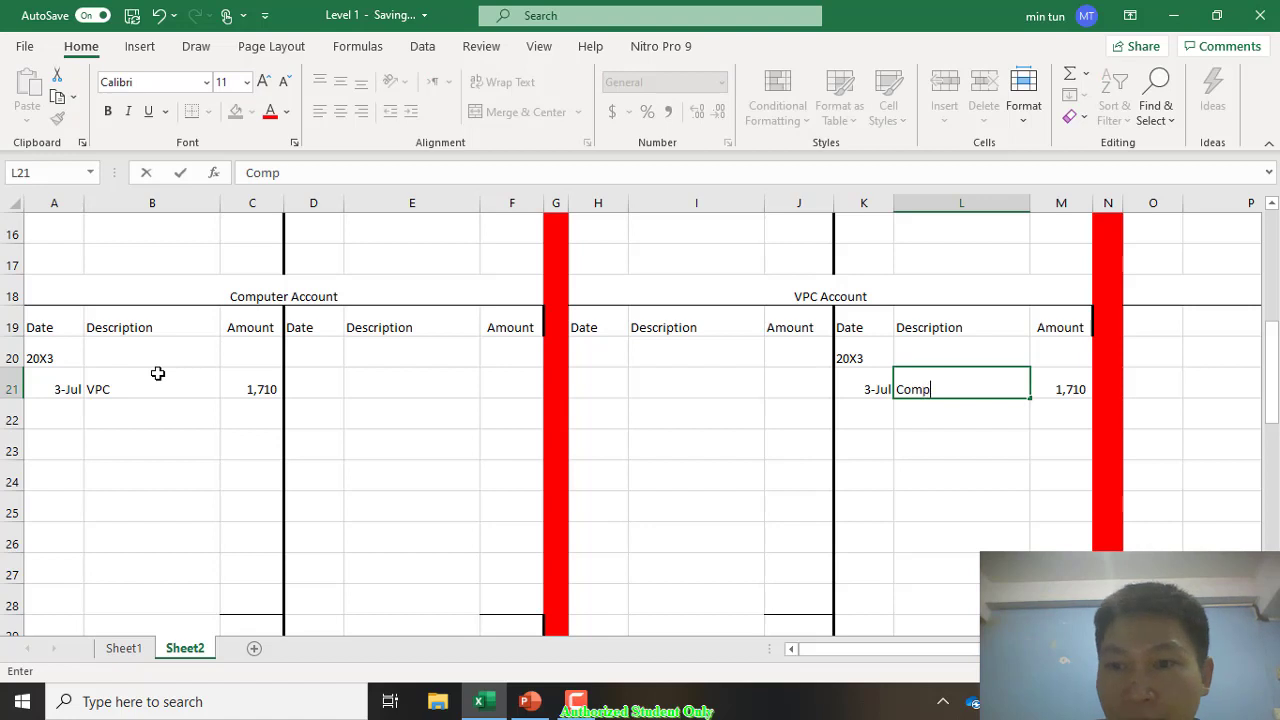
{"action": "type", "text": "uter"}
{"action": "key", "text": "Return"}
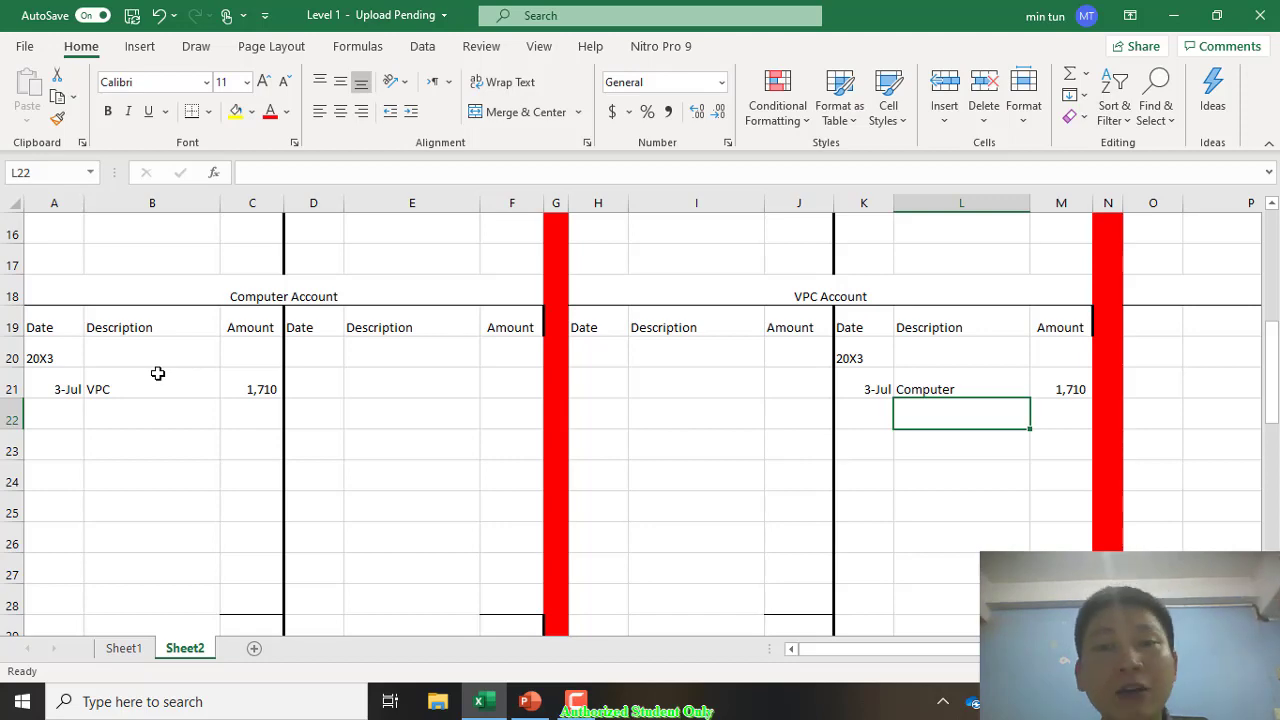
Step: Title the blank T-account beside the VPC Account as Van Account in the merged cell O18
{"action": "scroll", "coordinate": [157, 373], "scroll_direction": "right", "scroll_amount": 2}
{"action": "scroll", "coordinate": [157, 373], "scroll_direction": "up", "scroll_amount": 5}
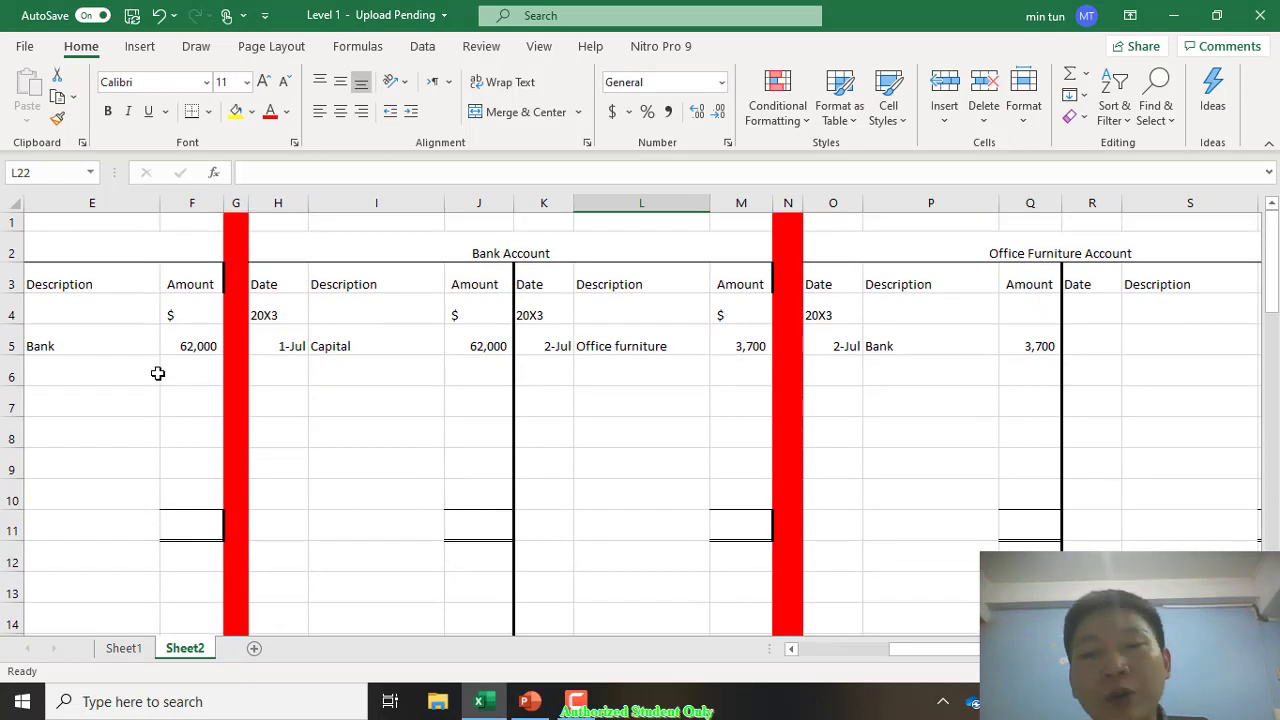
{"action": "scroll", "coordinate": [157, 373], "scroll_direction": "down", "scroll_amount": 3}
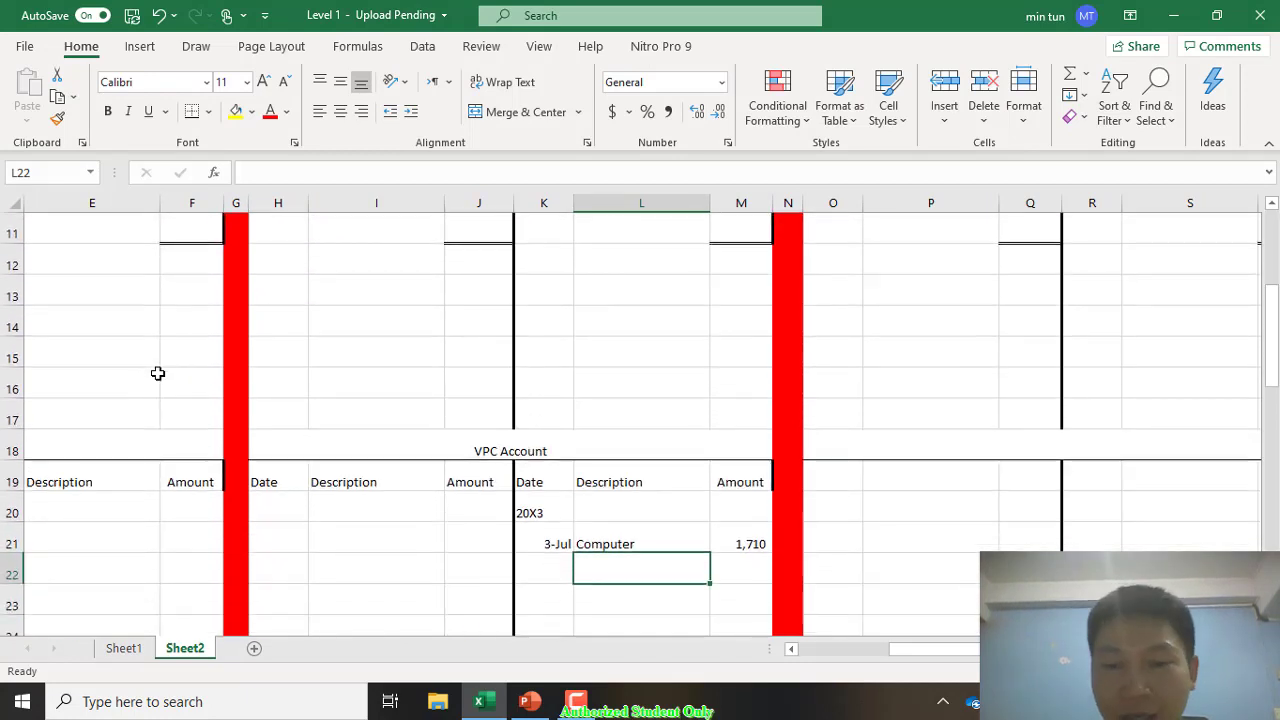
{"action": "key", "text": "Up"}
{"action": "key", "text": "Up"}
{"action": "key", "text": "Up"}
{"action": "key", "text": "Up"}
{"action": "key", "text": "Right"}
{"action": "key", "text": "Right"}
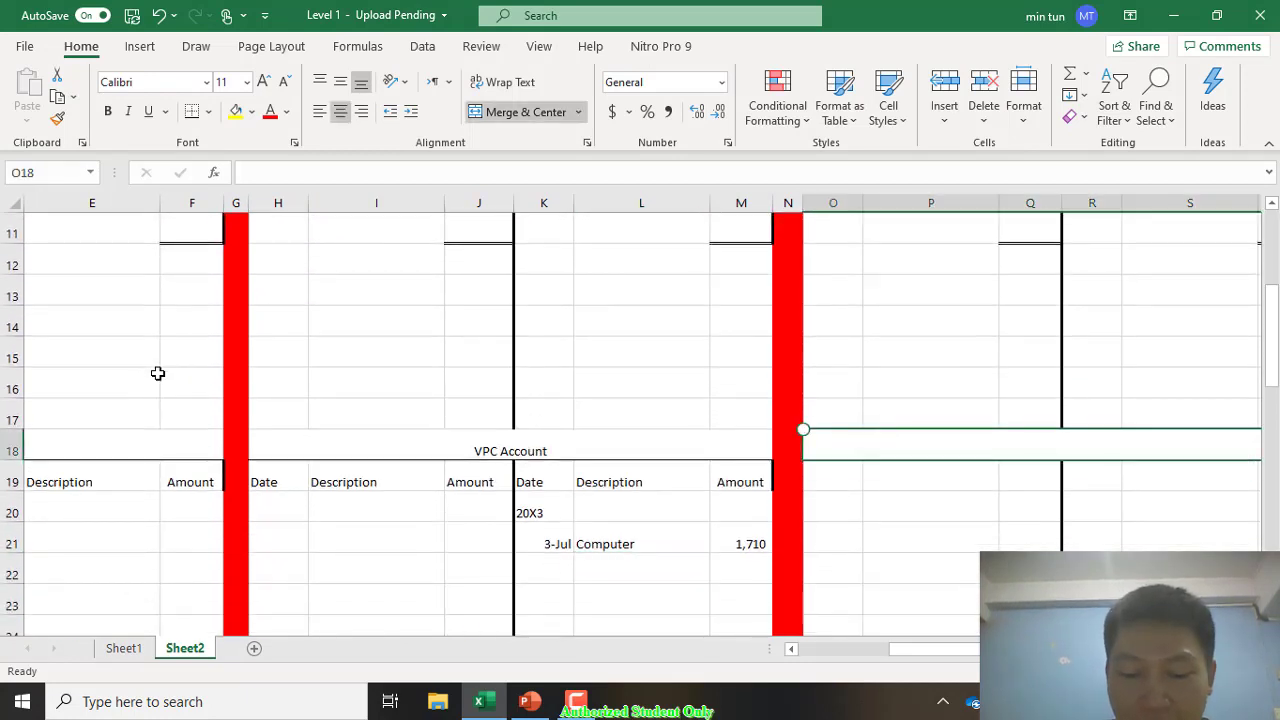
{"action": "type", "text": "Van "}
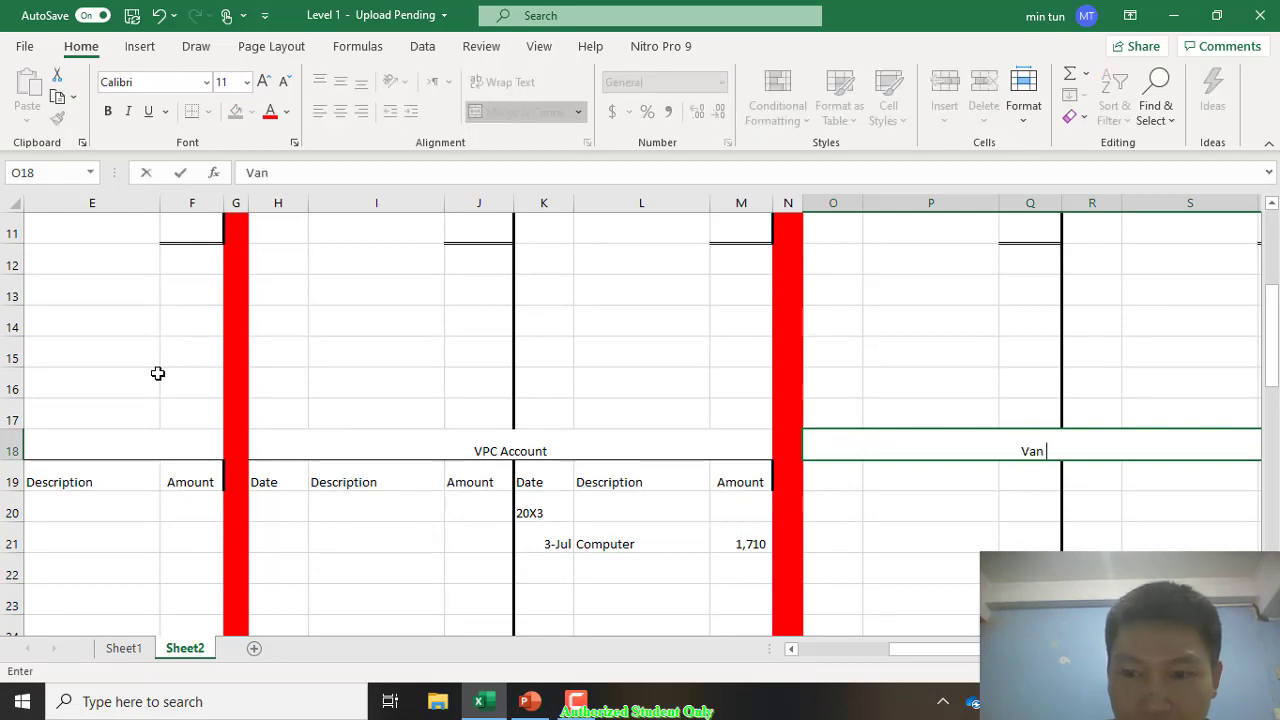
{"action": "type", "text": "Accout"}
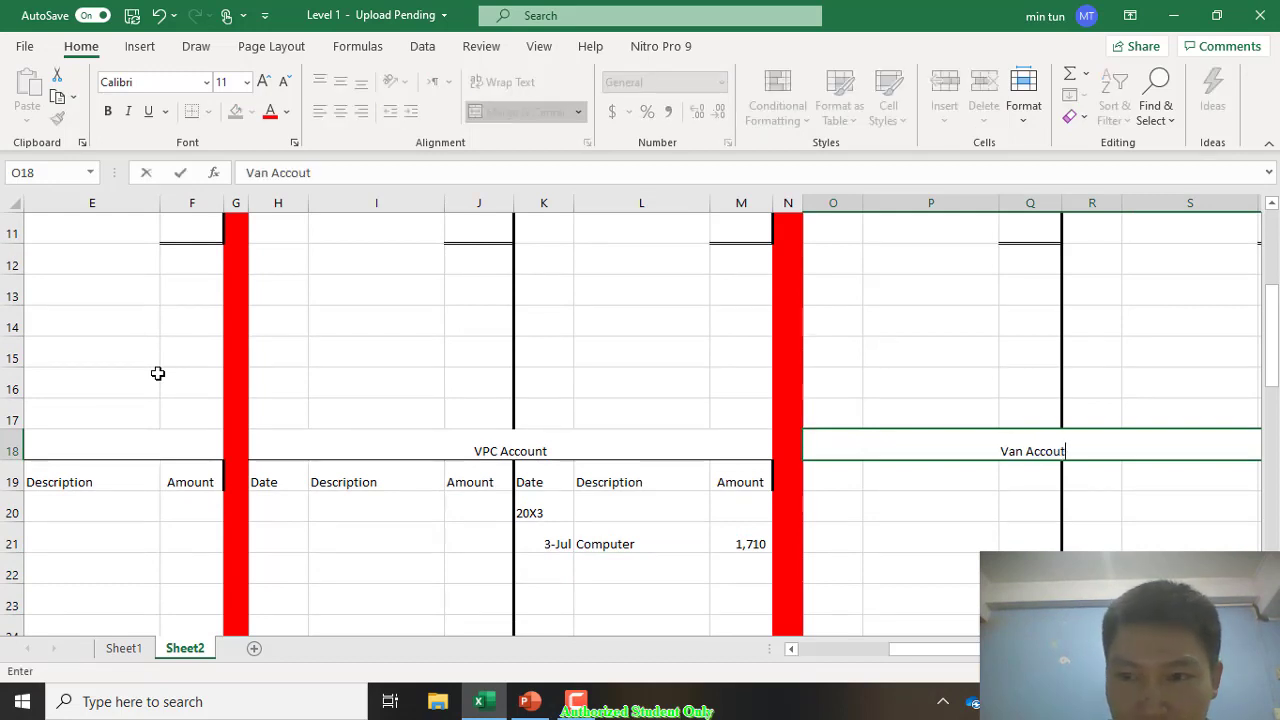
{"action": "key", "text": "BackSpace"}
{"action": "type", "text": "nt"}
{"action": "key", "text": "Return"}
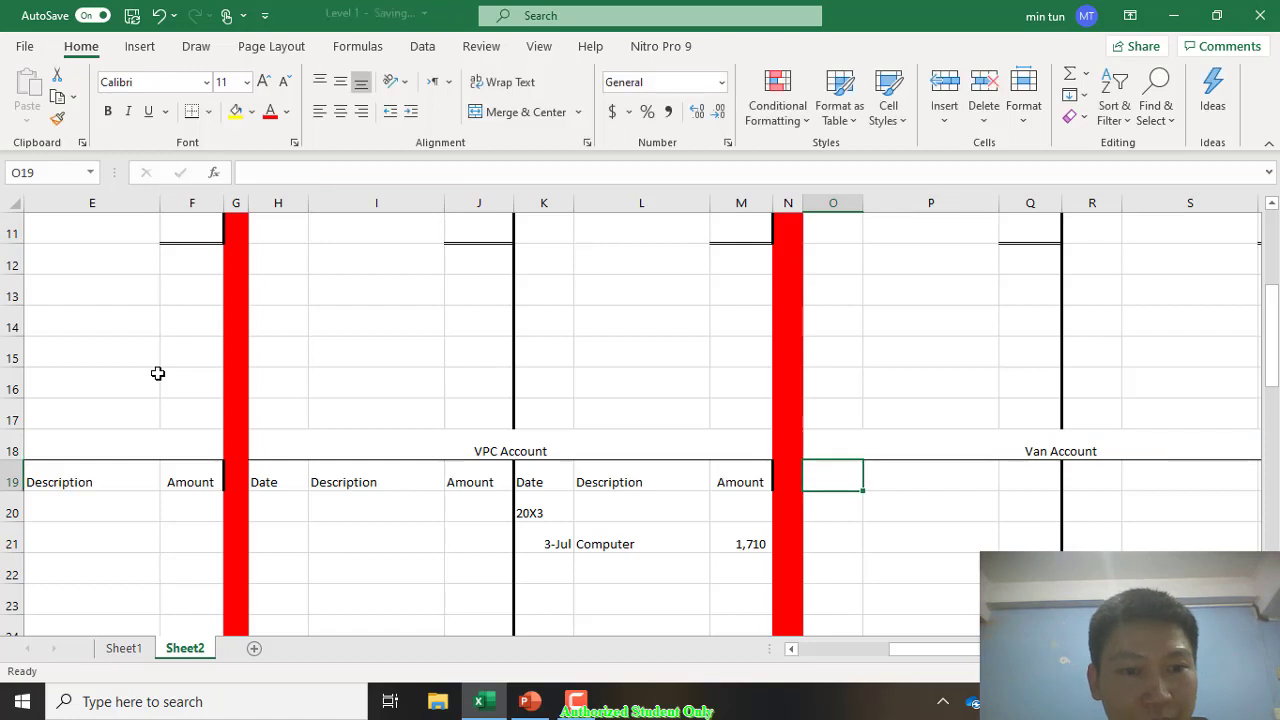
Step: Copy the Date, Description and Amount headings in H19:M19 to the Van Account, starting at O19
{"action": "left_click", "coordinate": [265, 471]}
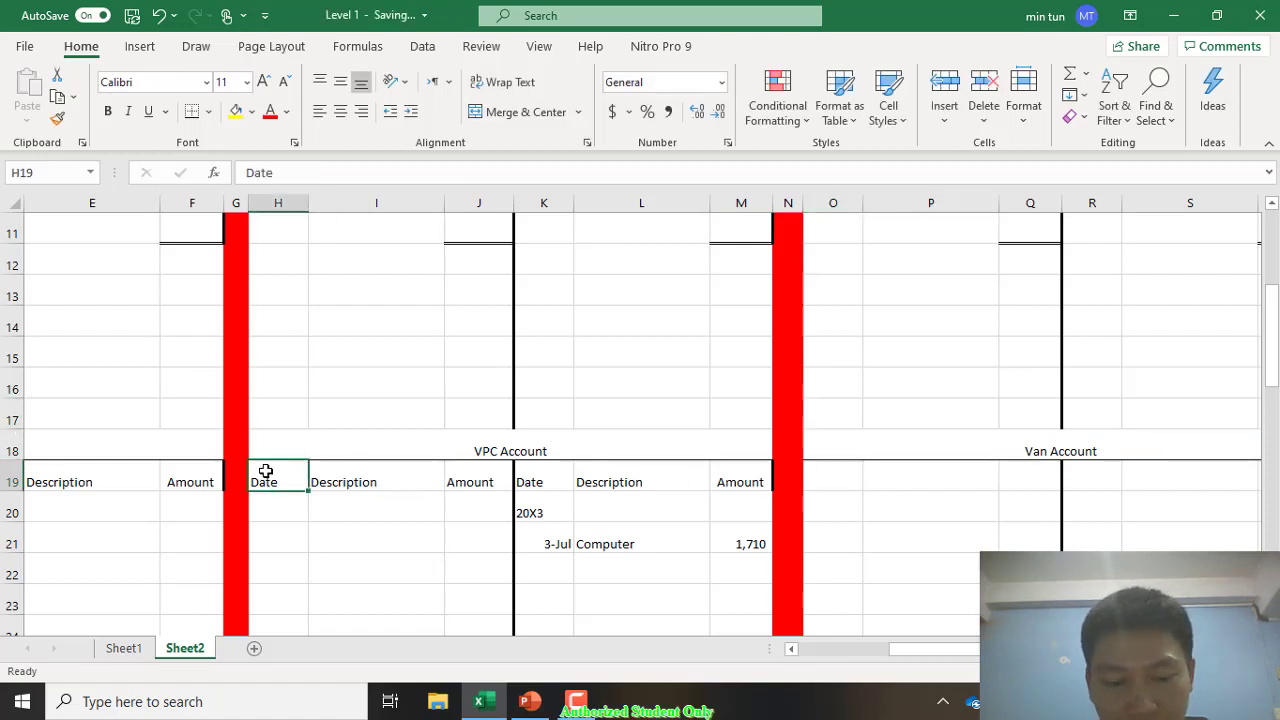
{"action": "key", "text": "shift+Right"}
{"action": "key", "text": "shift+Right"}
{"action": "key", "text": "shift+Right"}
{"action": "key", "text": "shift+Right"}
{"action": "key", "text": "shift+Right"}
{"action": "key", "text": "ctrl+c"}
{"action": "key", "text": "Right"}
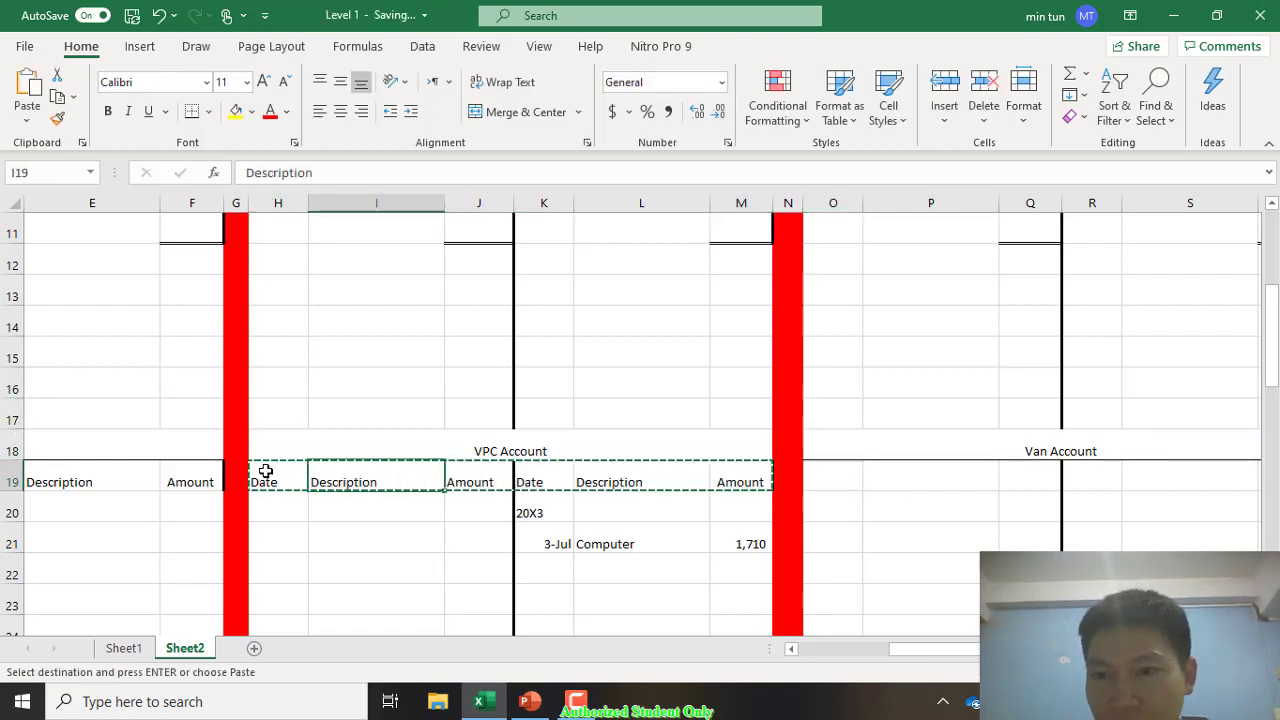
{"action": "key", "text": "Right"}
{"action": "key", "text": "Right"}
{"action": "key", "text": "Right"}
{"action": "key", "text": "Right"}
{"action": "key", "text": "Right"}
{"action": "key", "text": "Right"}
{"action": "key", "text": "Return"}
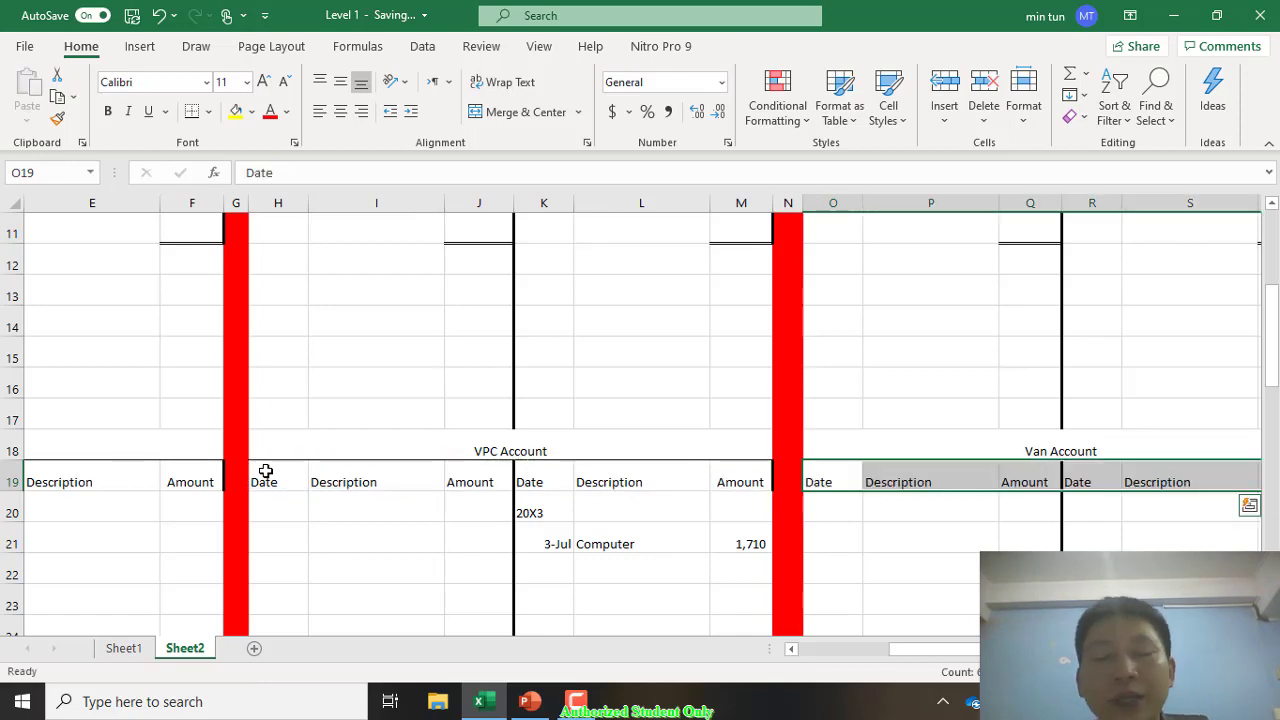
Step: Examine the Bank Account and the Van Account as the two accounts involved in the van purchase
{"action": "scroll", "coordinate": [265, 471], "scroll_direction": "up", "scroll_amount": 3}
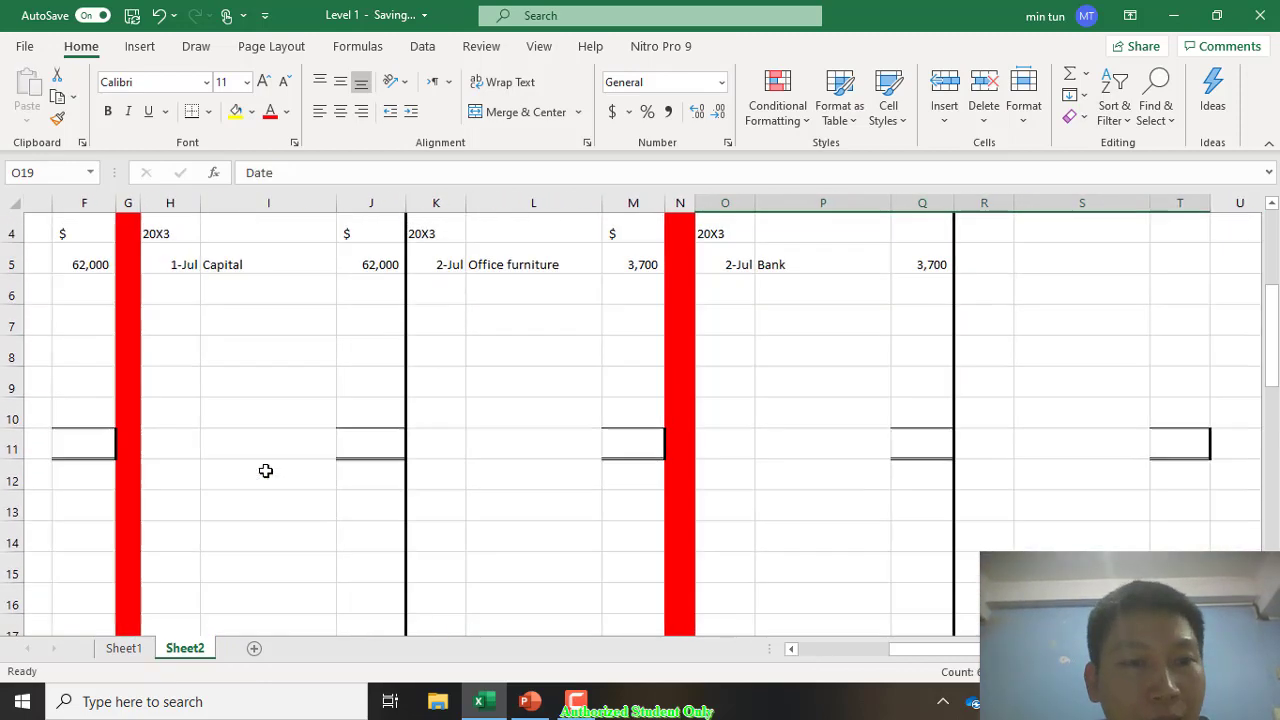
{"action": "scroll", "coordinate": [265, 471], "scroll_direction": "right", "scroll_amount": 1}
{"action": "key", "text": "ctrl+Home"}
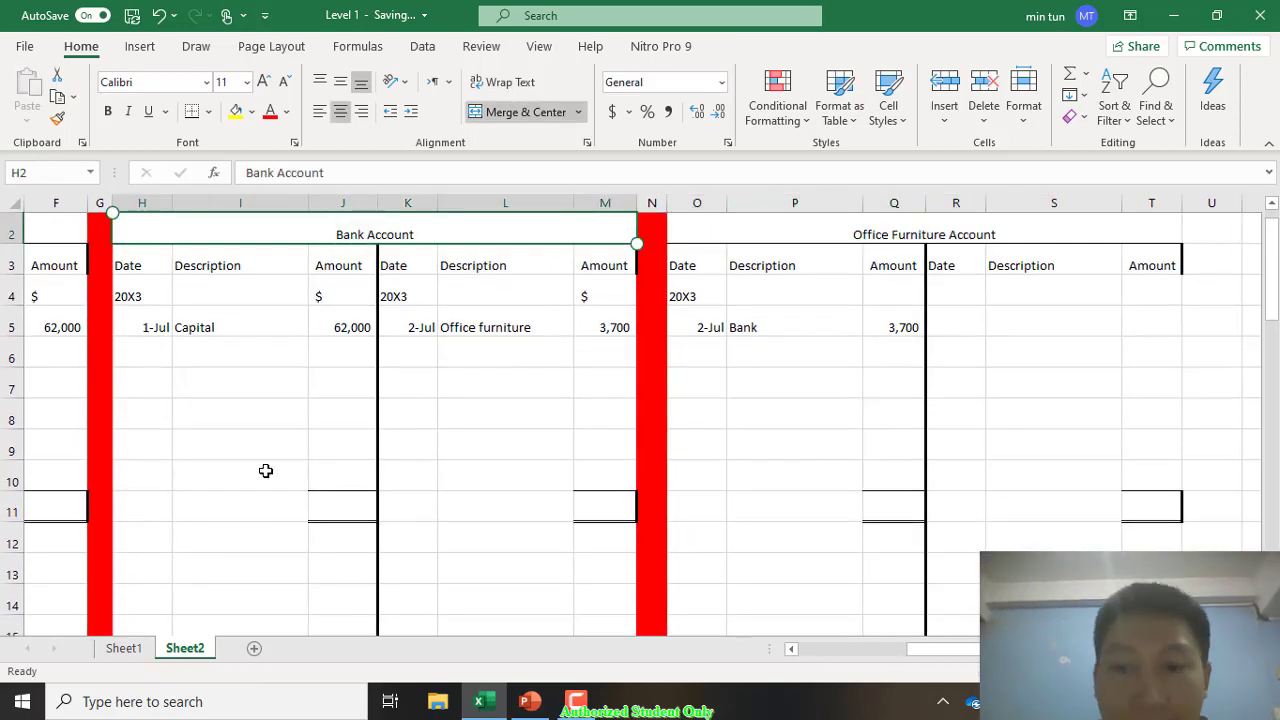
{"action": "key", "text": "ctrl+z"}
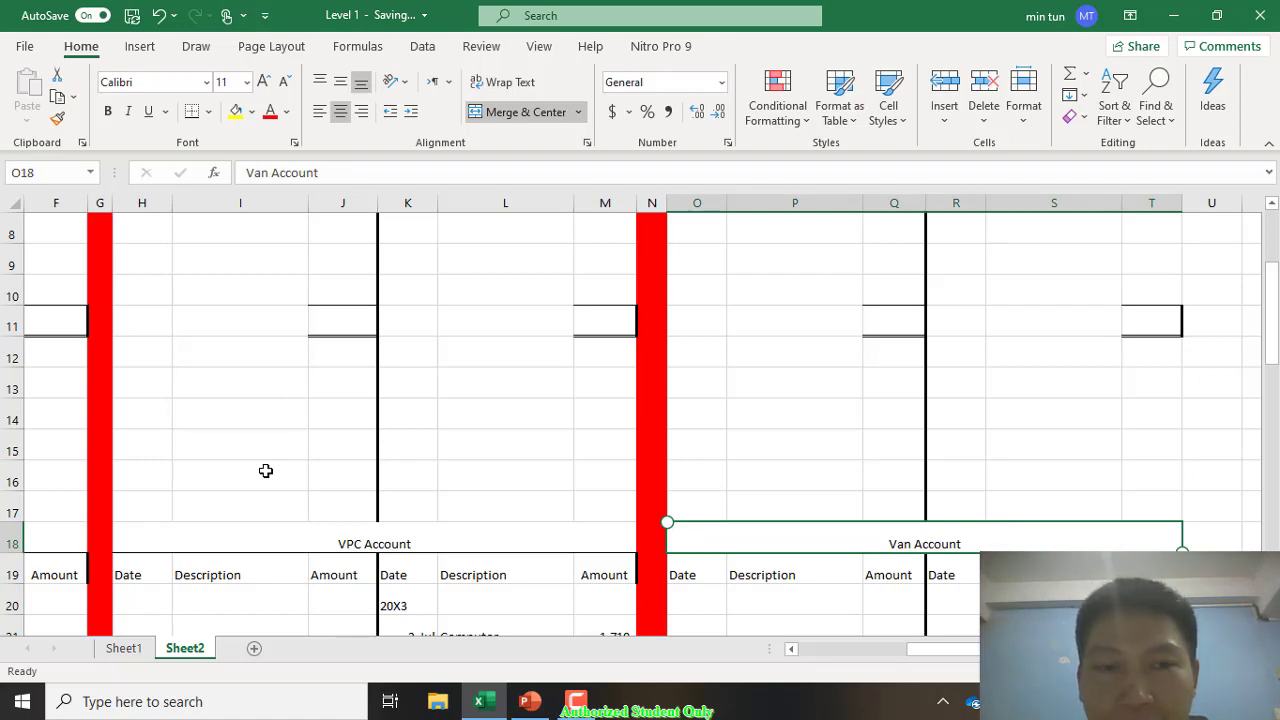
{"action": "scroll", "coordinate": [265, 470], "scroll_direction": "up", "scroll_amount": 3}
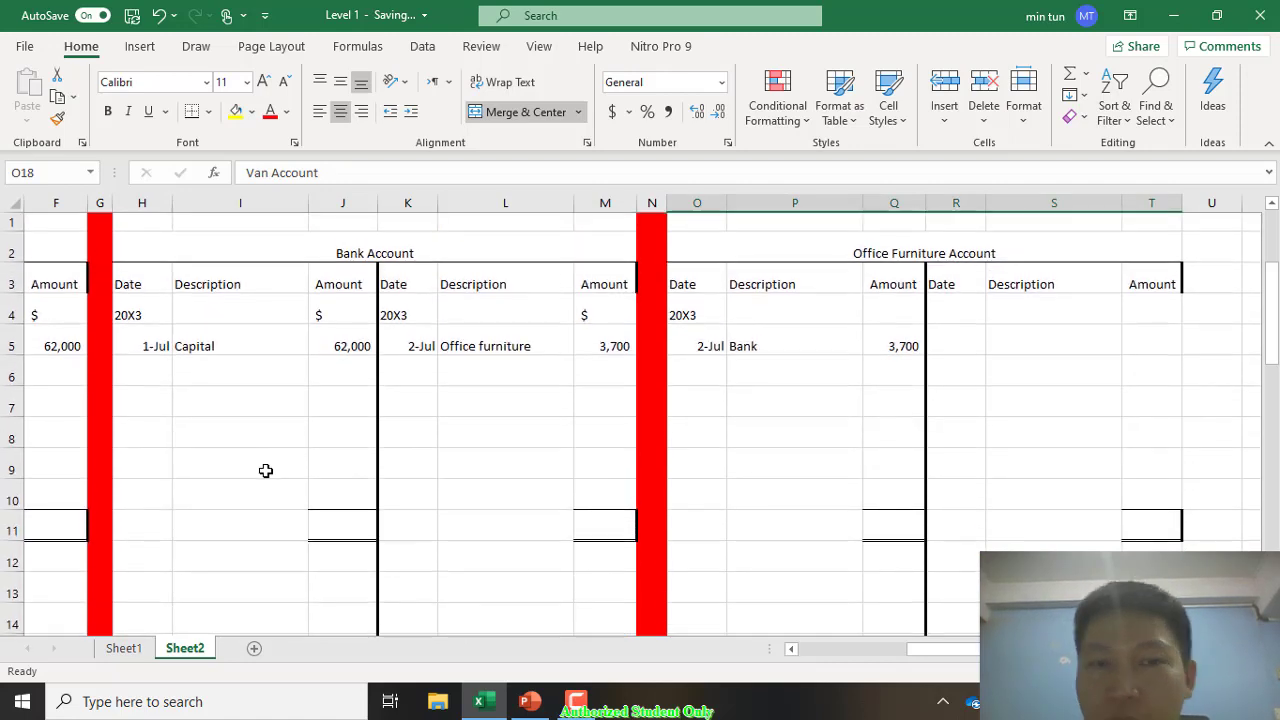
{"action": "key", "text": "ctrl+z"}
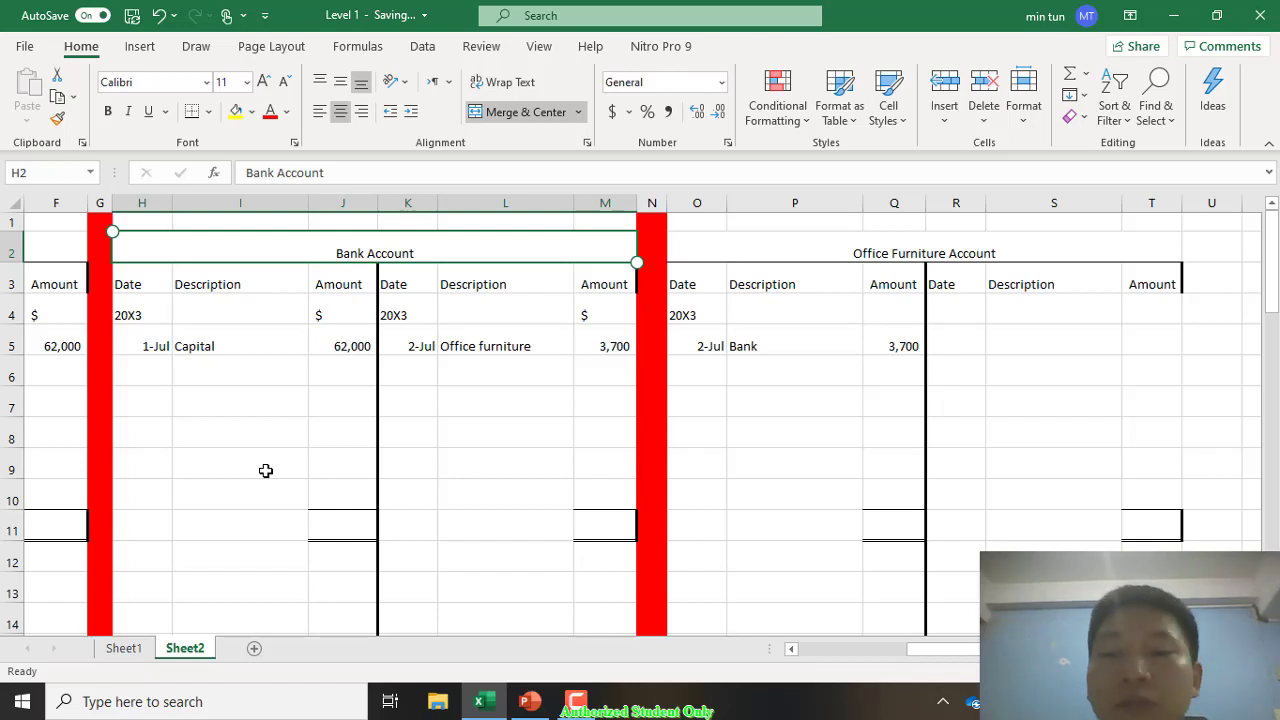
{"action": "scroll", "coordinate": [265, 470], "scroll_direction": "down", "scroll_amount": 2}
{"action": "scroll", "coordinate": [265, 470], "scroll_direction": "down", "scroll_amount": 1}
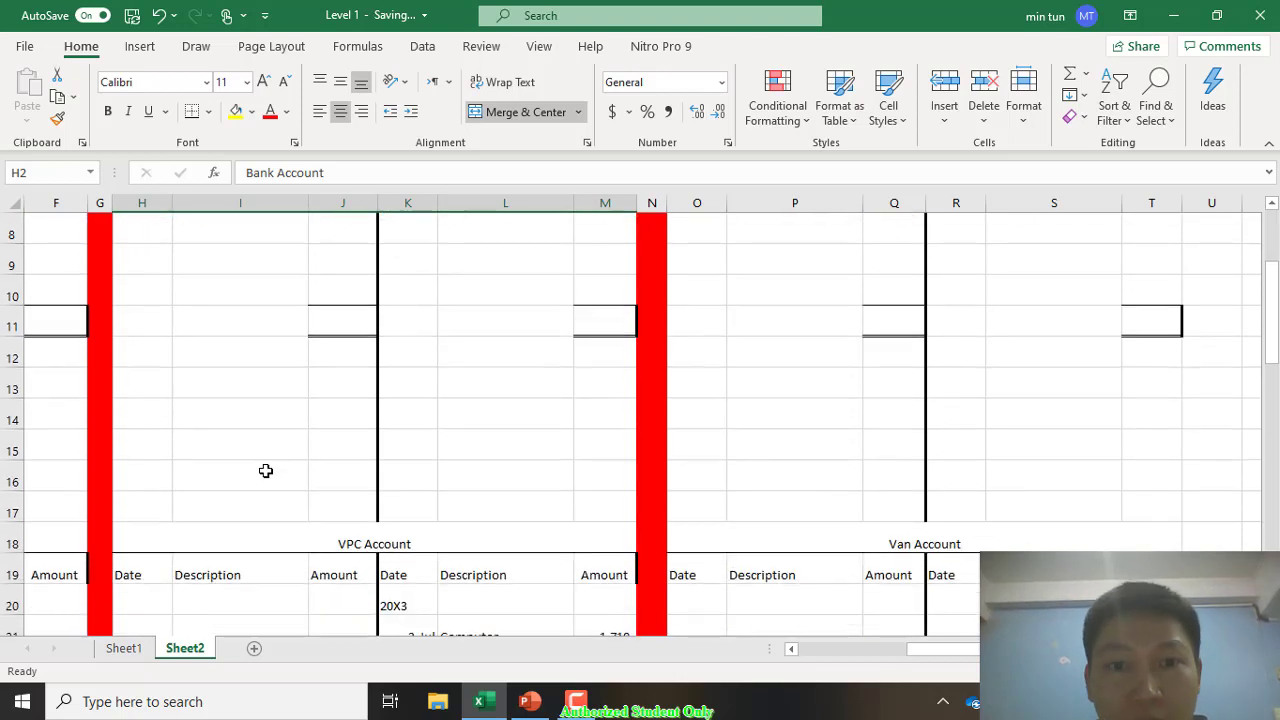
{"action": "key", "text": "ctrl+y"}
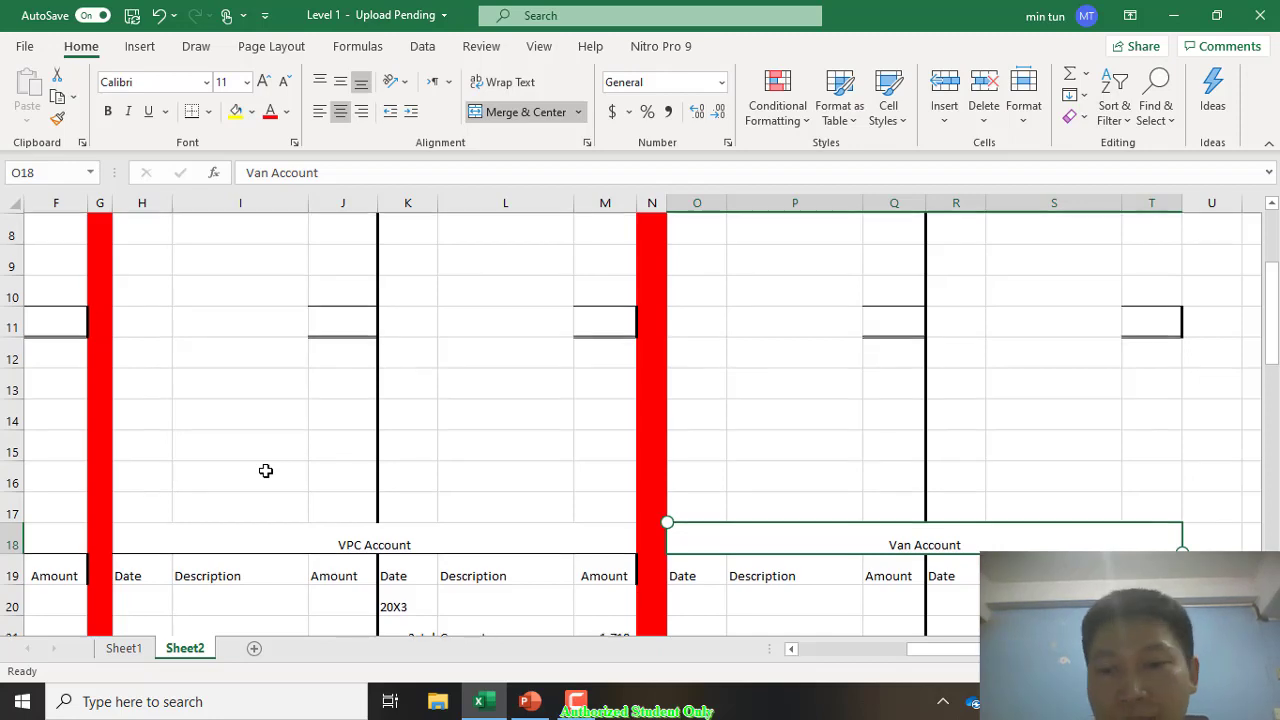
{"action": "scroll", "coordinate": [265, 471], "scroll_direction": "up", "scroll_amount": 3}
{"action": "scroll", "coordinate": [265, 471], "scroll_direction": "down", "scroll_amount": 1}
{"action": "scroll", "coordinate": [265, 471], "scroll_direction": "down", "scroll_amount": 1}
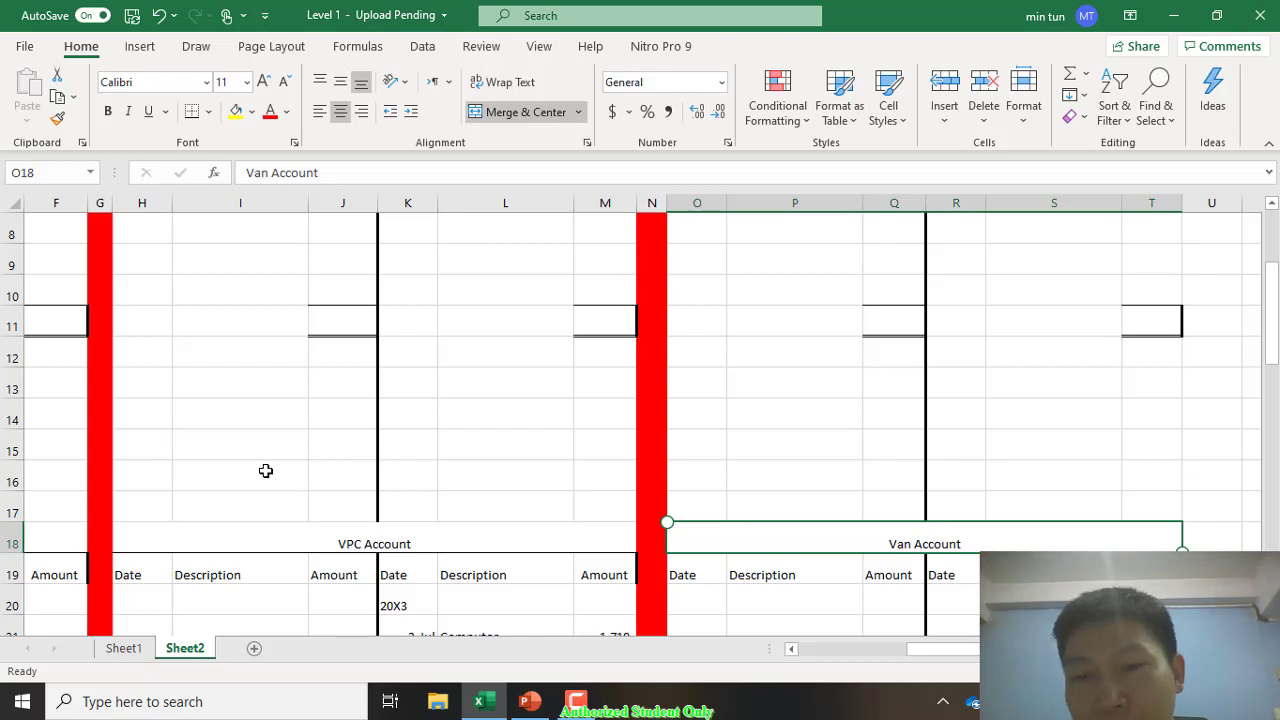
Step: Enter 9800 as the amount in the first Amount column of the Van Account, cell Q21
{"action": "scroll", "coordinate": [265, 470], "scroll_direction": "down", "scroll_amount": 2}
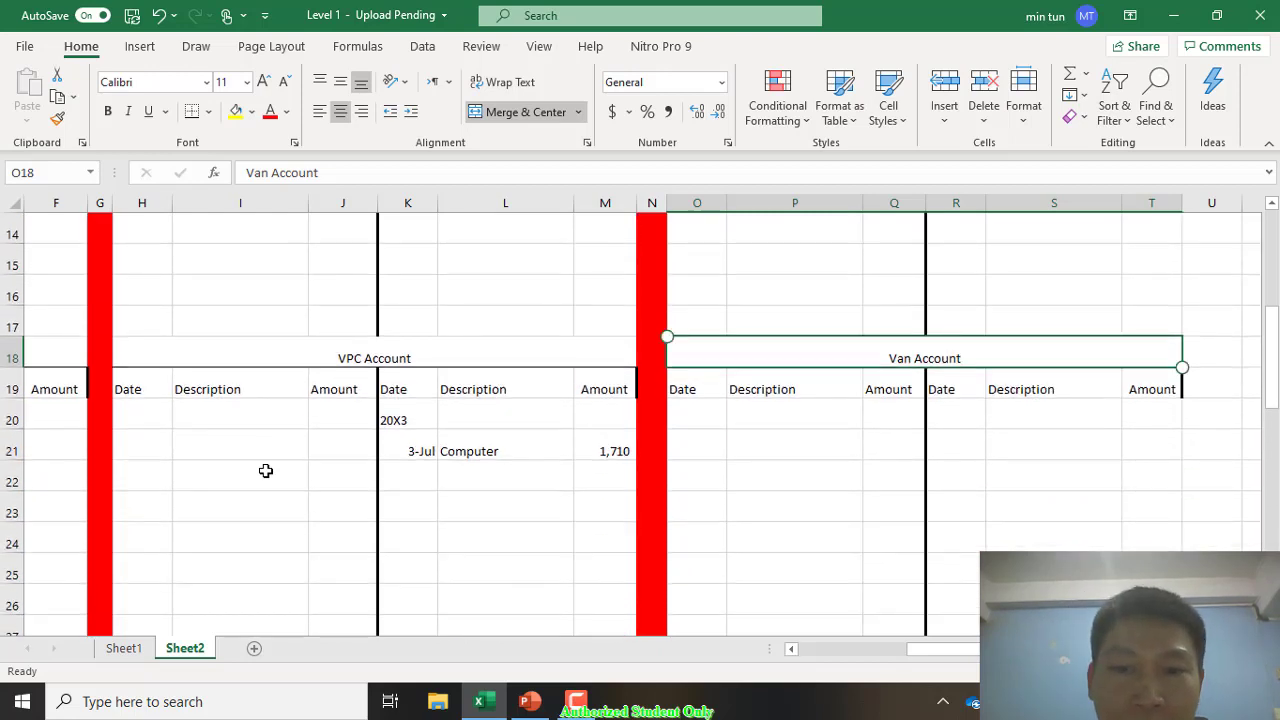
{"action": "key", "text": "Down"}
{"action": "key", "text": "Down"}
{"action": "key", "text": "Down"}
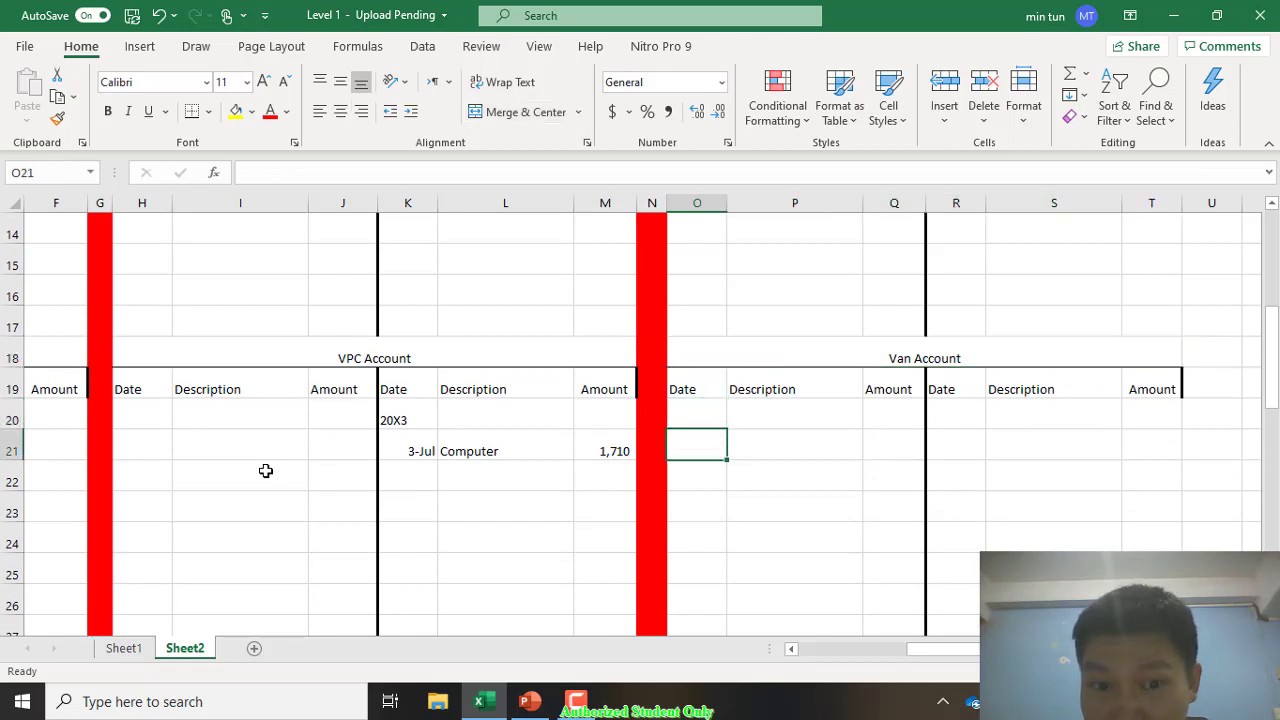
{"action": "key", "text": "Right"}
{"action": "key", "text": "Right"}
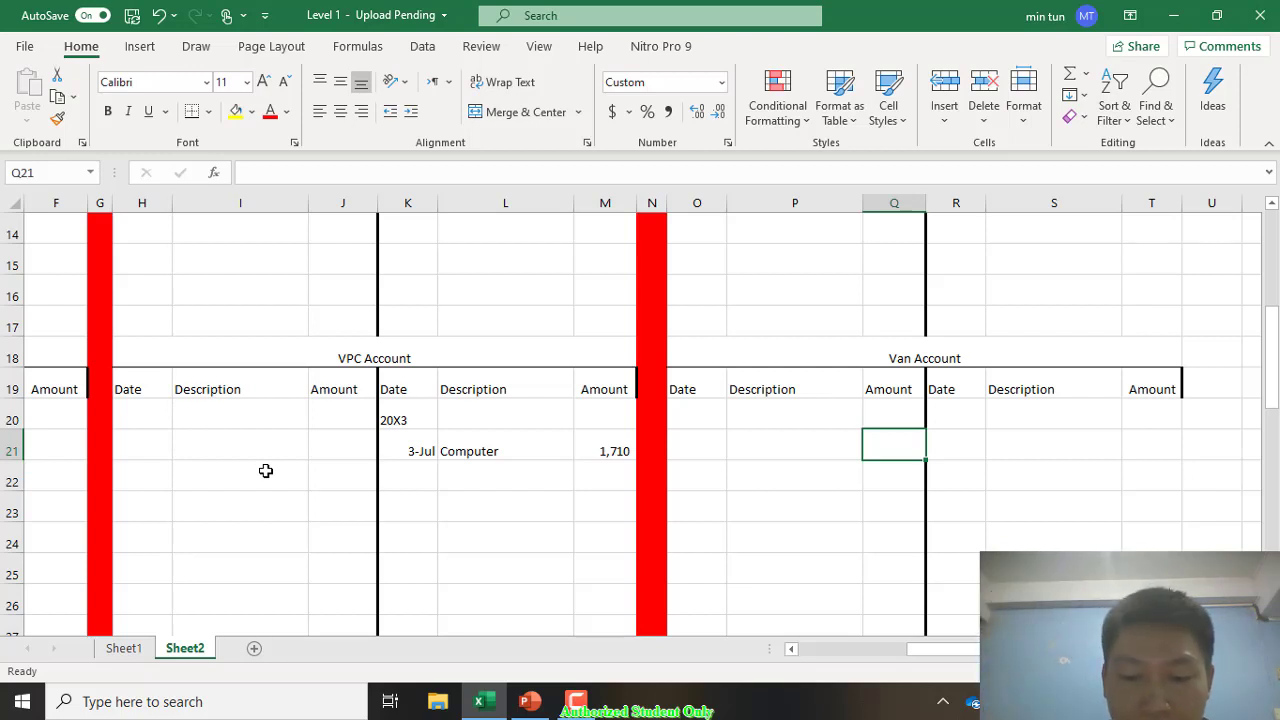
{"action": "type", "text": "9800"}
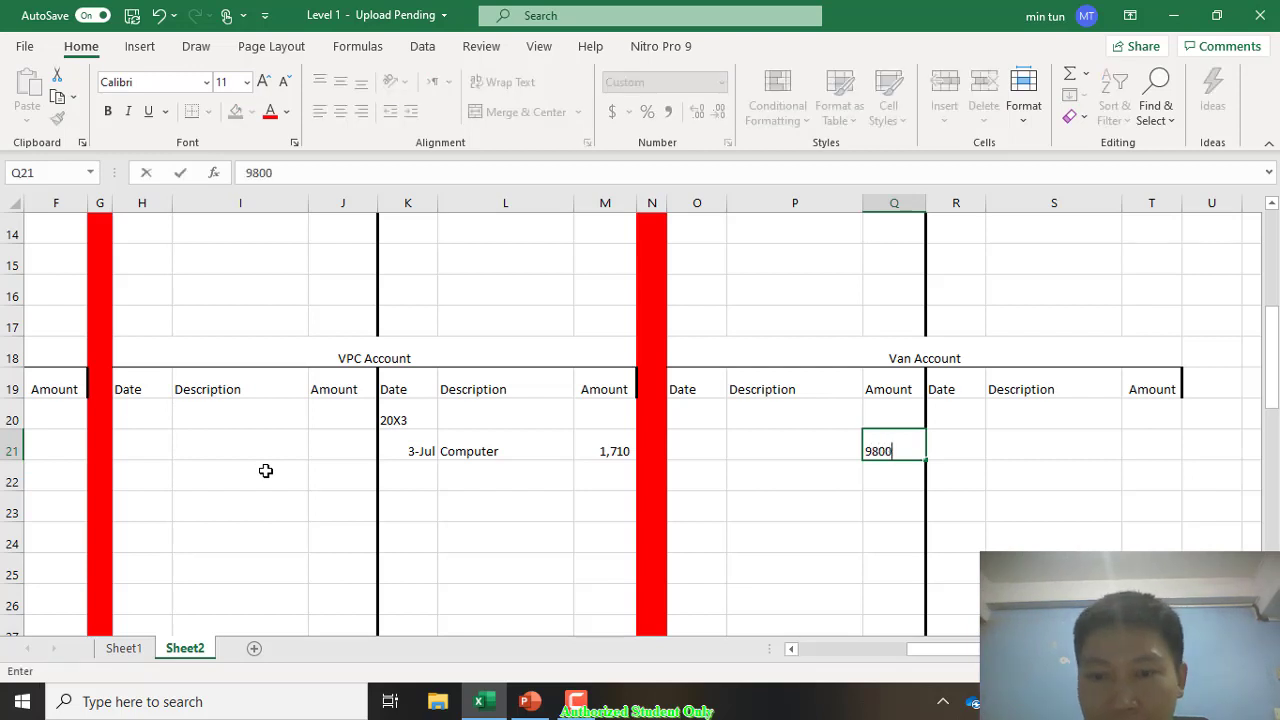
{"action": "key", "text": "Return"}
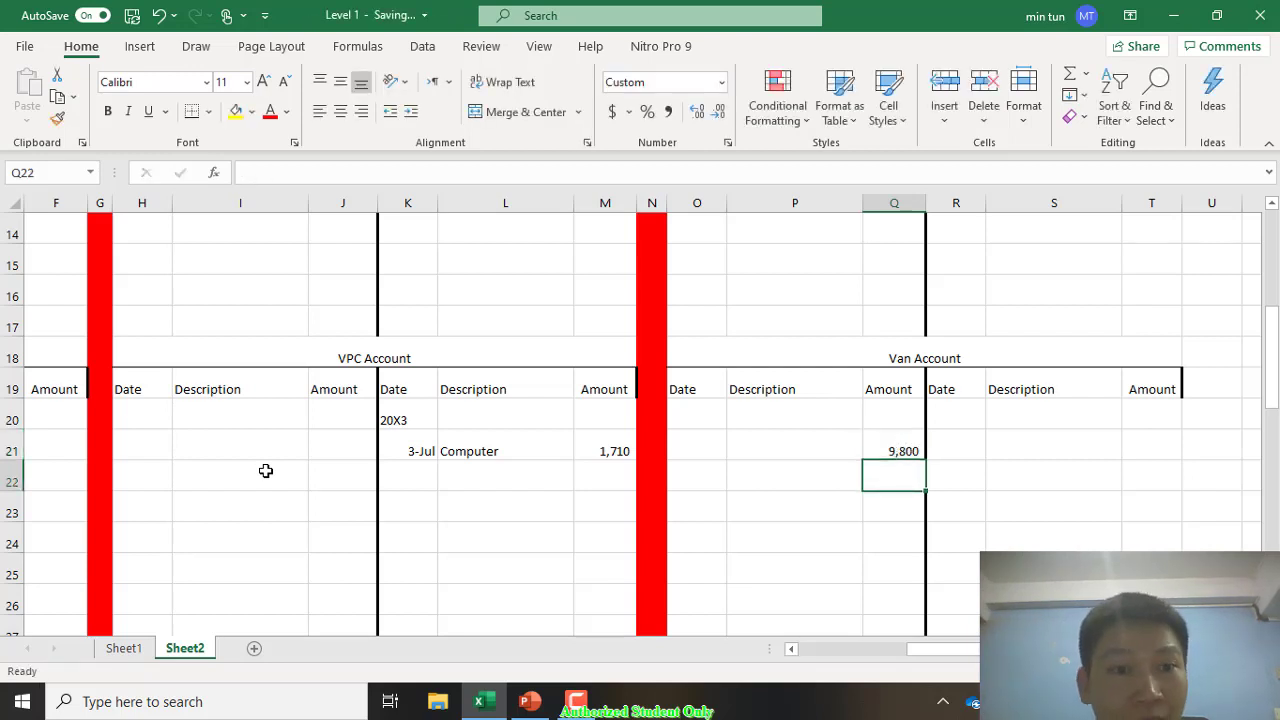
Step: Enter 9800 as the amount in the second Amount column of the Bank Account, cell M6
{"action": "scroll", "coordinate": [265, 470], "scroll_direction": "up", "scroll_amount": 4}
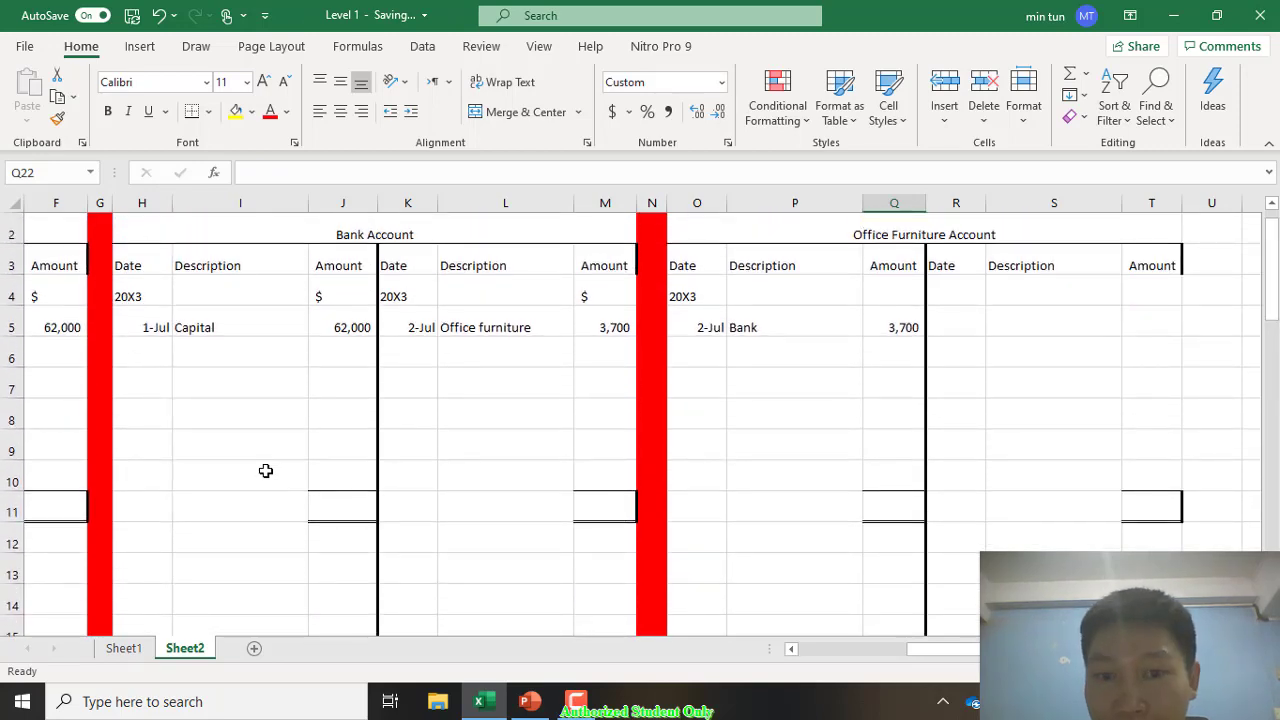
{"action": "left_click", "coordinate": [505, 352]}
{"action": "key", "text": "Right"}
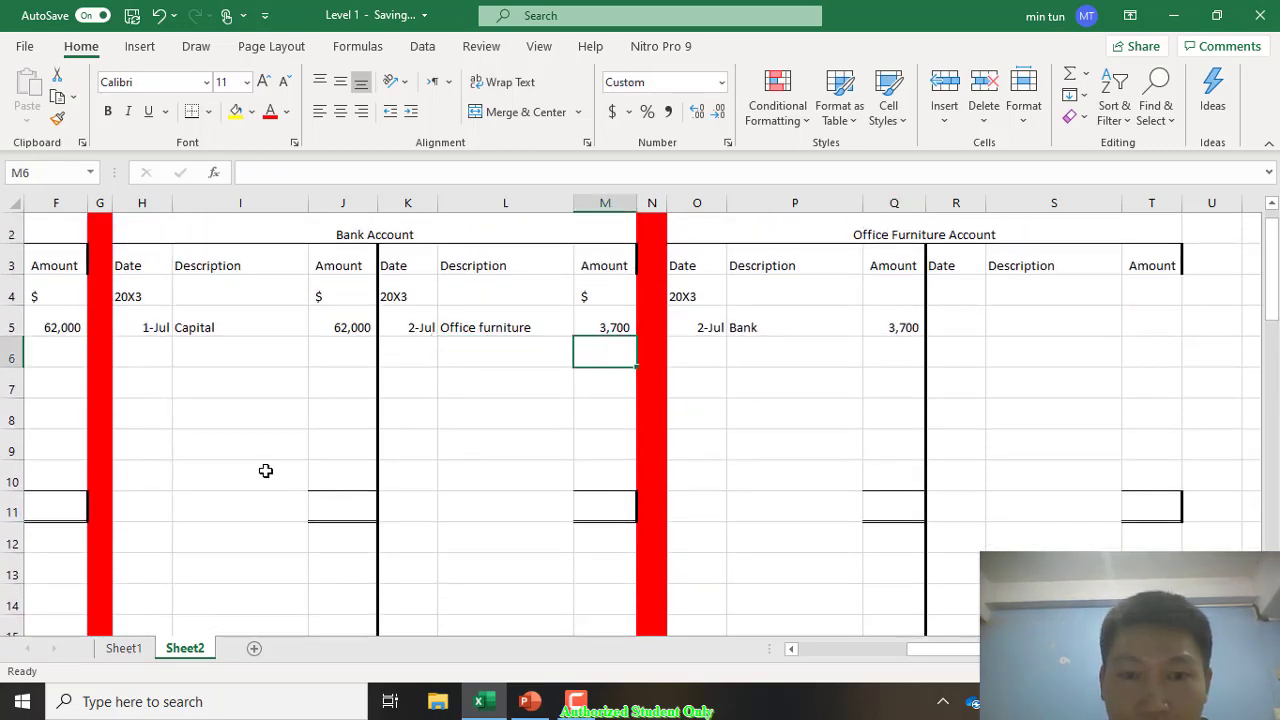
{"action": "type", "text": "9800"}
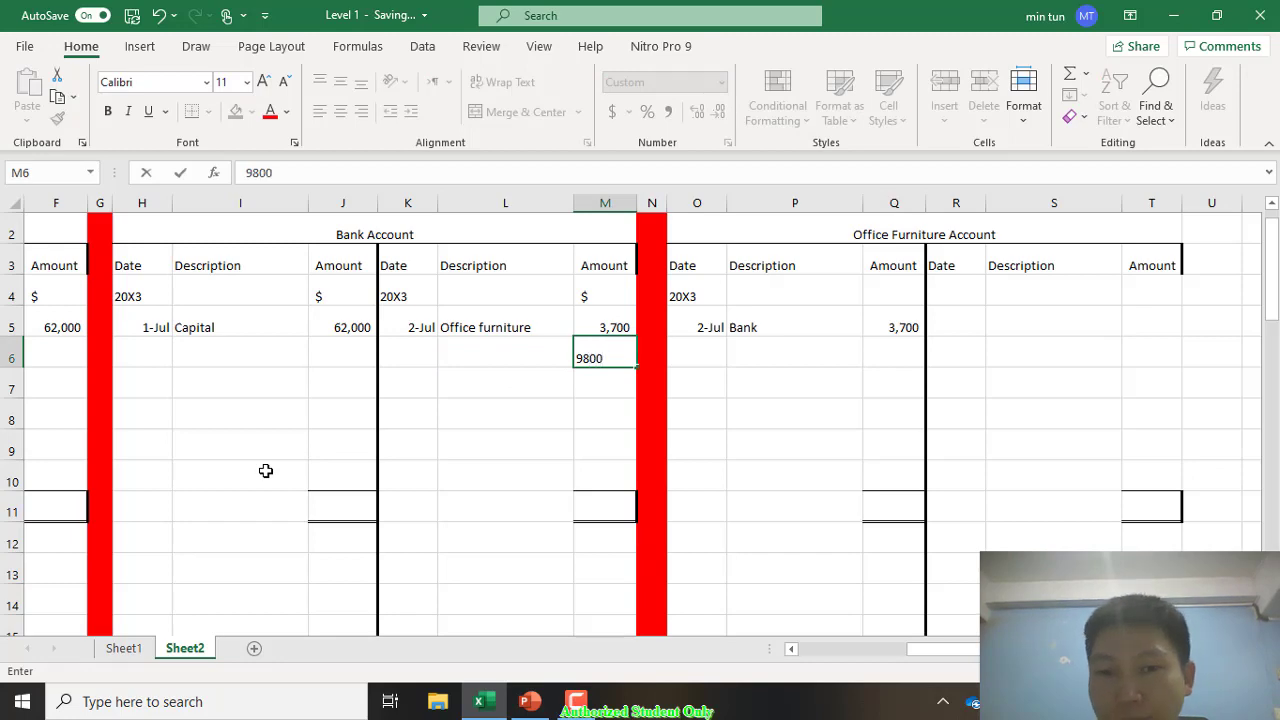
{"action": "key", "text": "Return"}
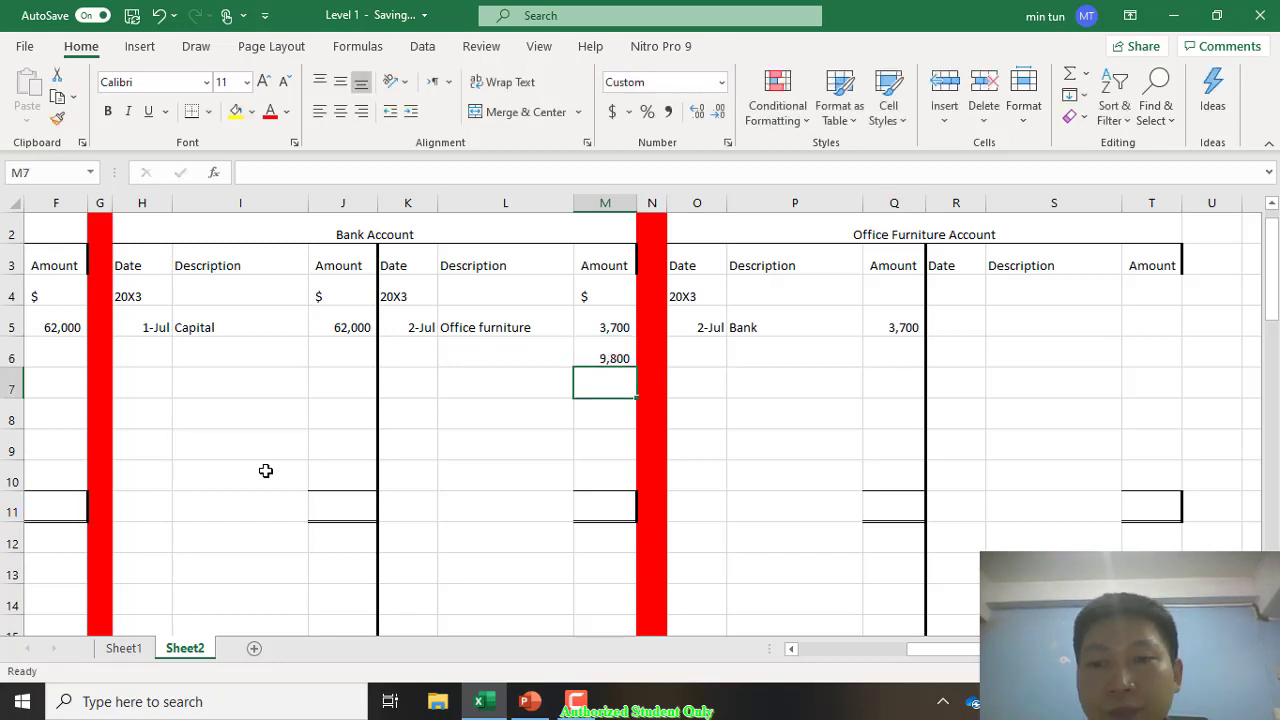
Step: Enter 20X3 in O20 and the date 5 July in O21 of the Van Account
{"action": "scroll", "coordinate": [265, 470], "scroll_direction": "down", "scroll_amount": 2}
{"action": "scroll", "coordinate": [265, 470], "scroll_direction": "down", "scroll_amount": 3}
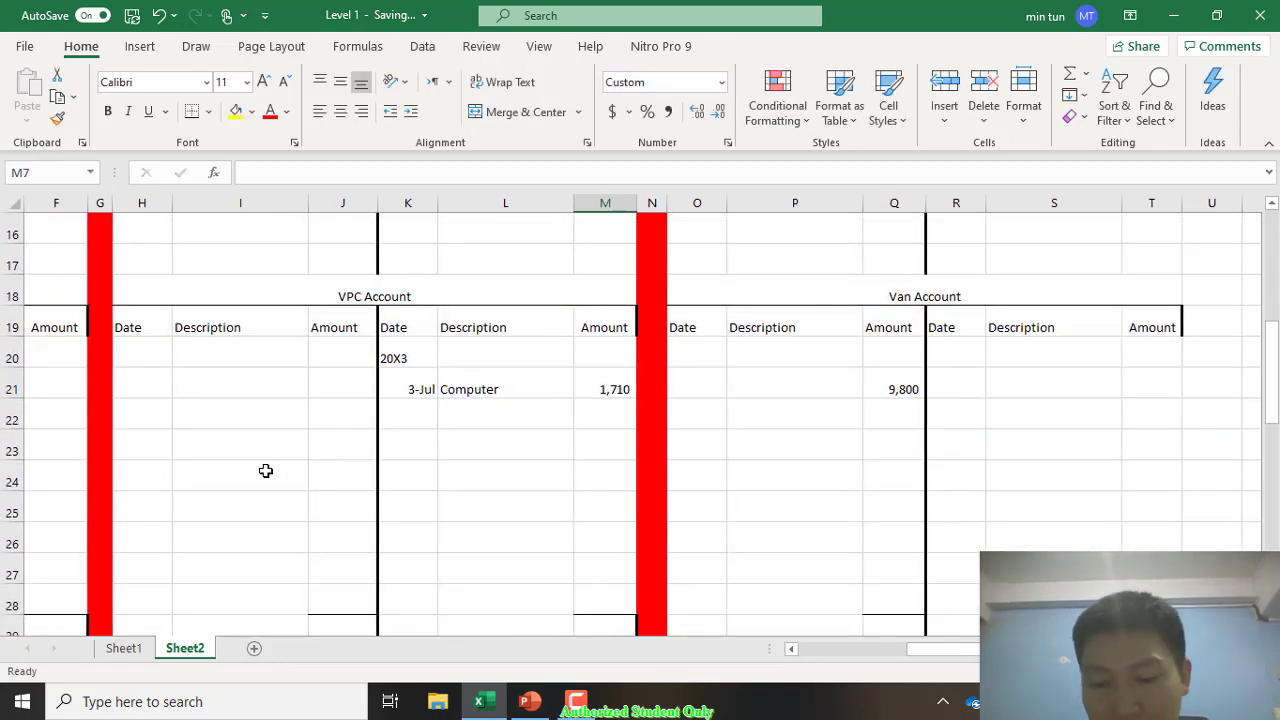
{"action": "left_click", "coordinate": [696, 351]}
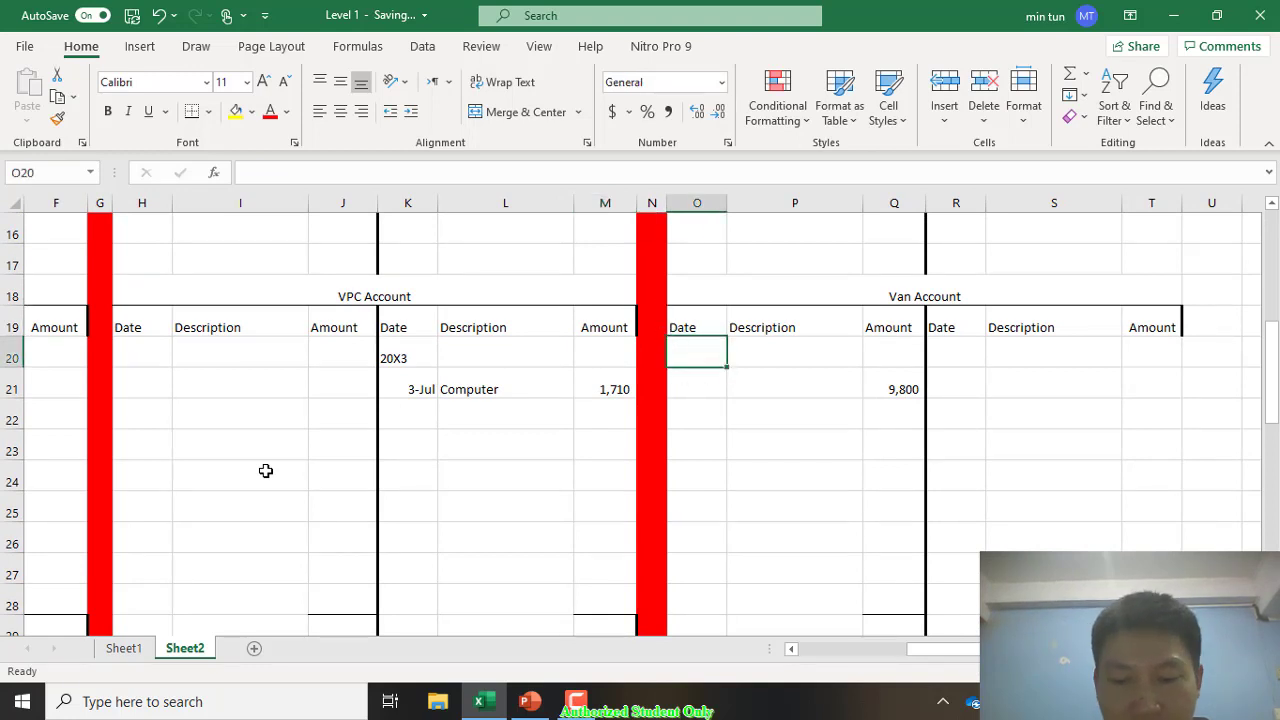
{"action": "type", "text": "2"}
{"action": "key", "text": "BackSpace"}
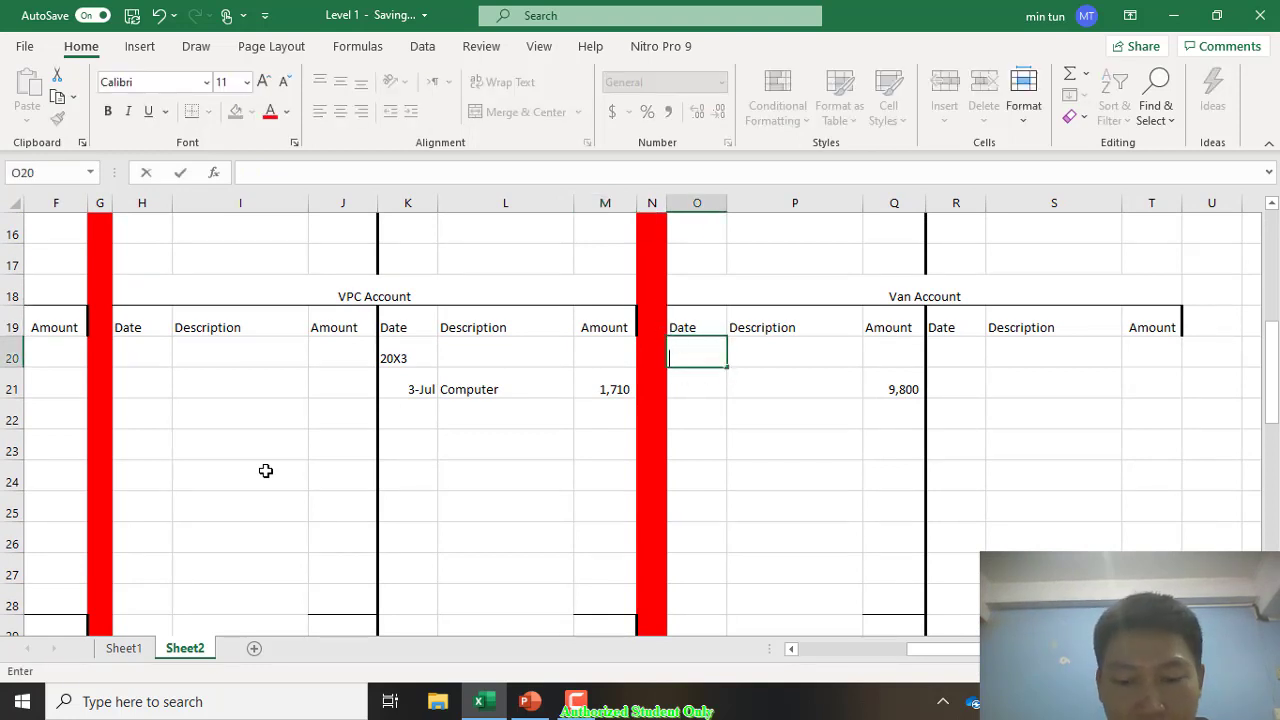
{"action": "type", "text": "20"}
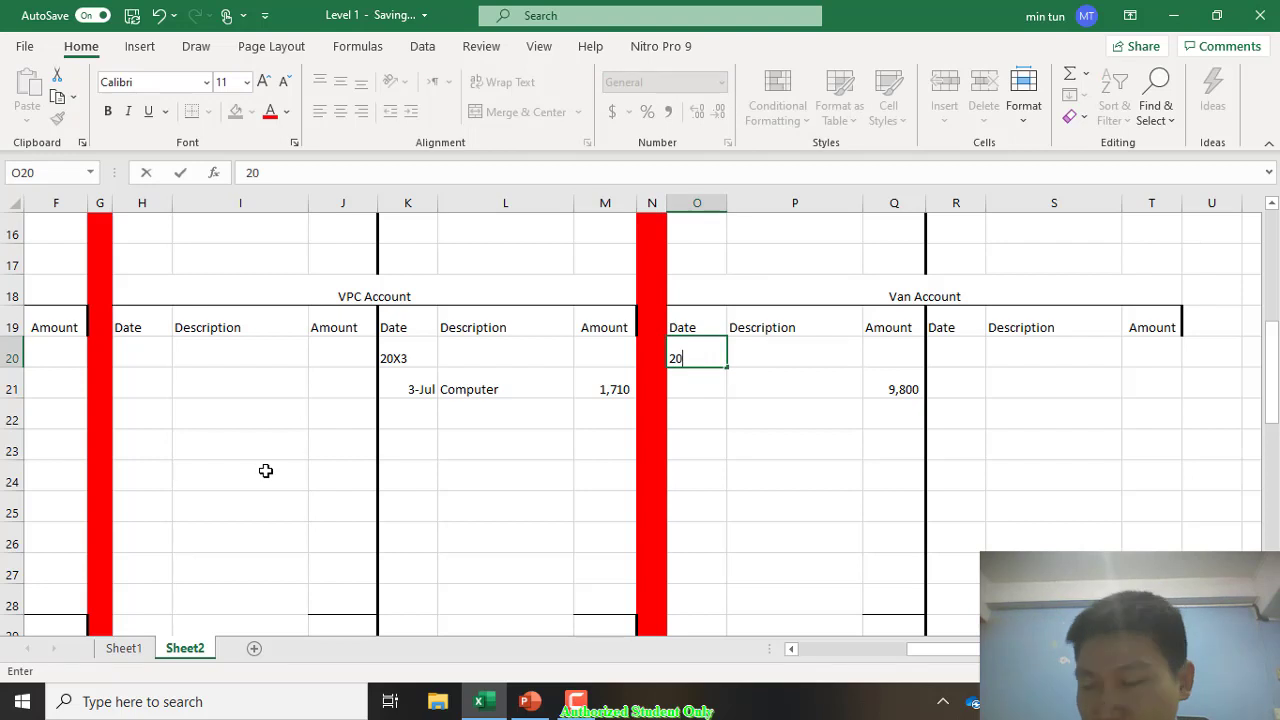
{"action": "type", "text": "X3"}
{"action": "key", "text": "Return"}
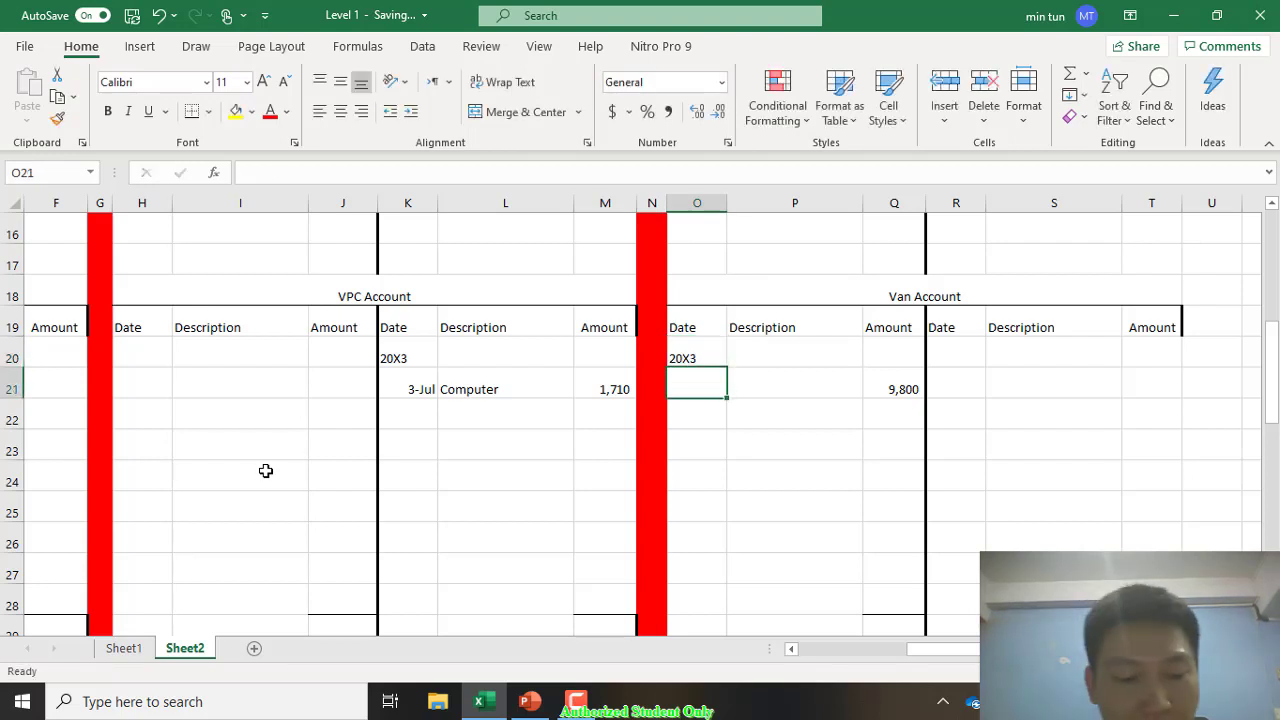
{"action": "type", "text": "5"}
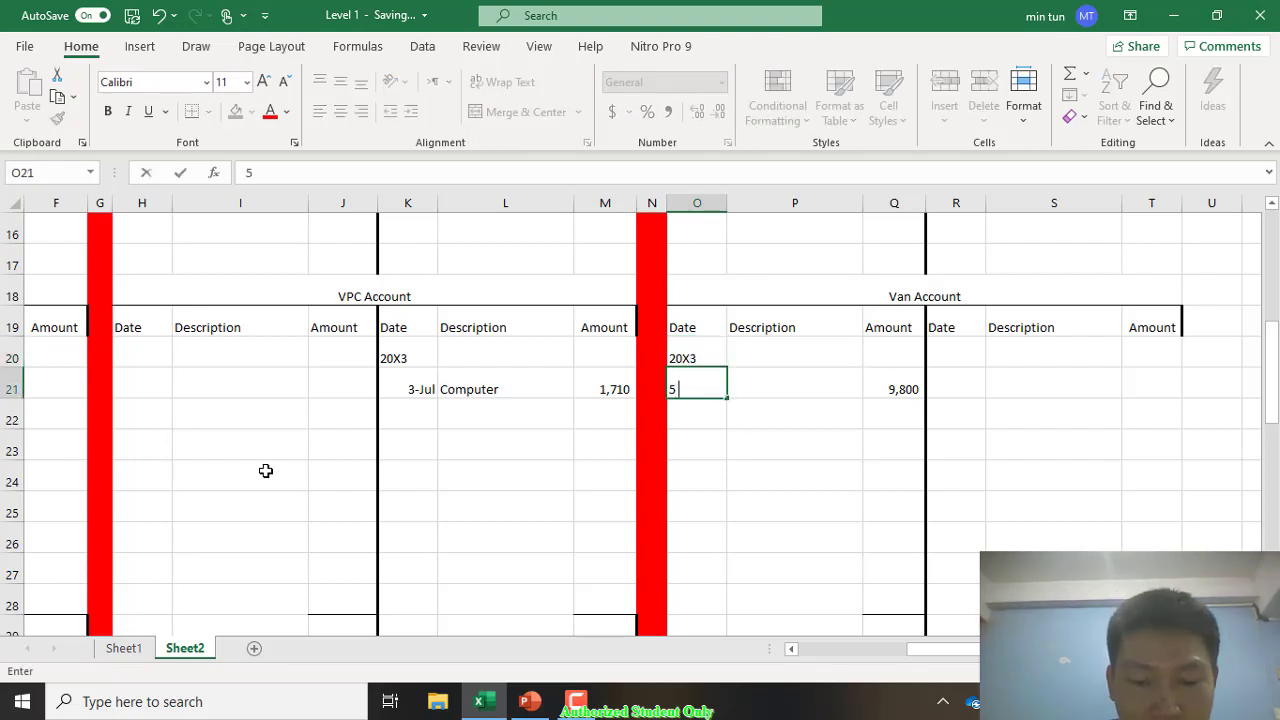
{"action": "type", "text": " July"}
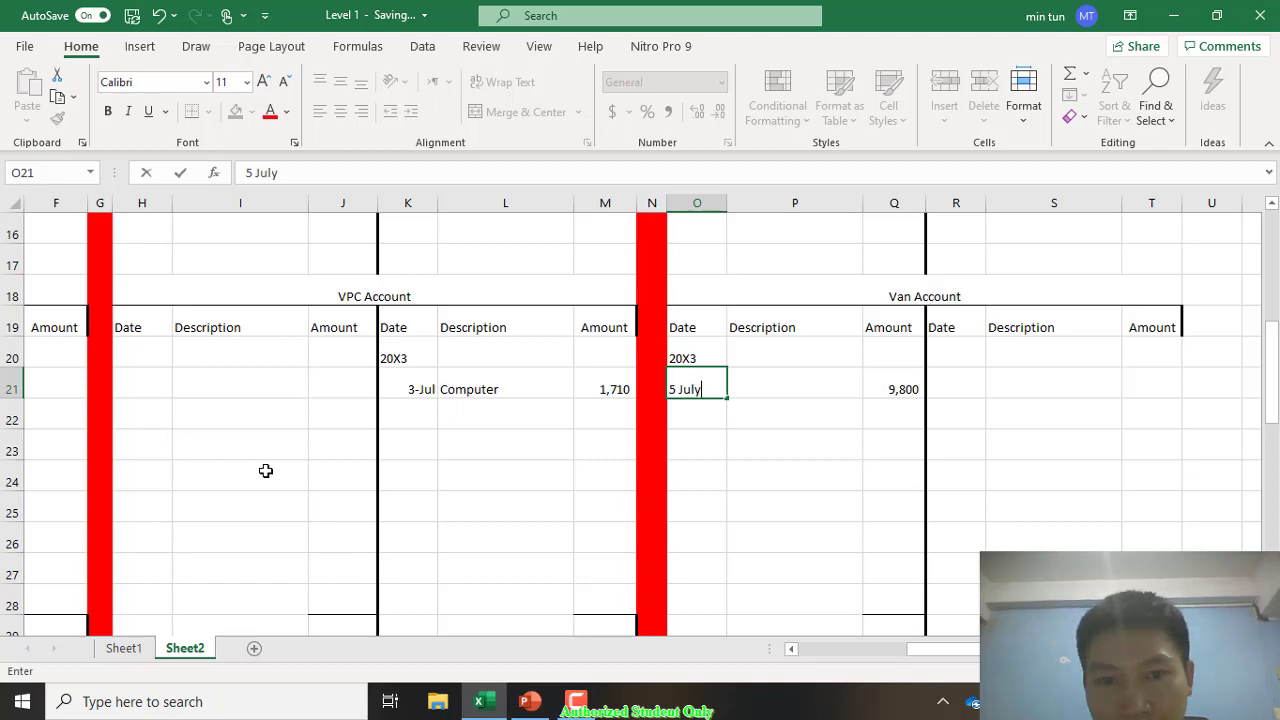
{"action": "key", "text": "Return"}
{"action": "key", "text": "Up"}
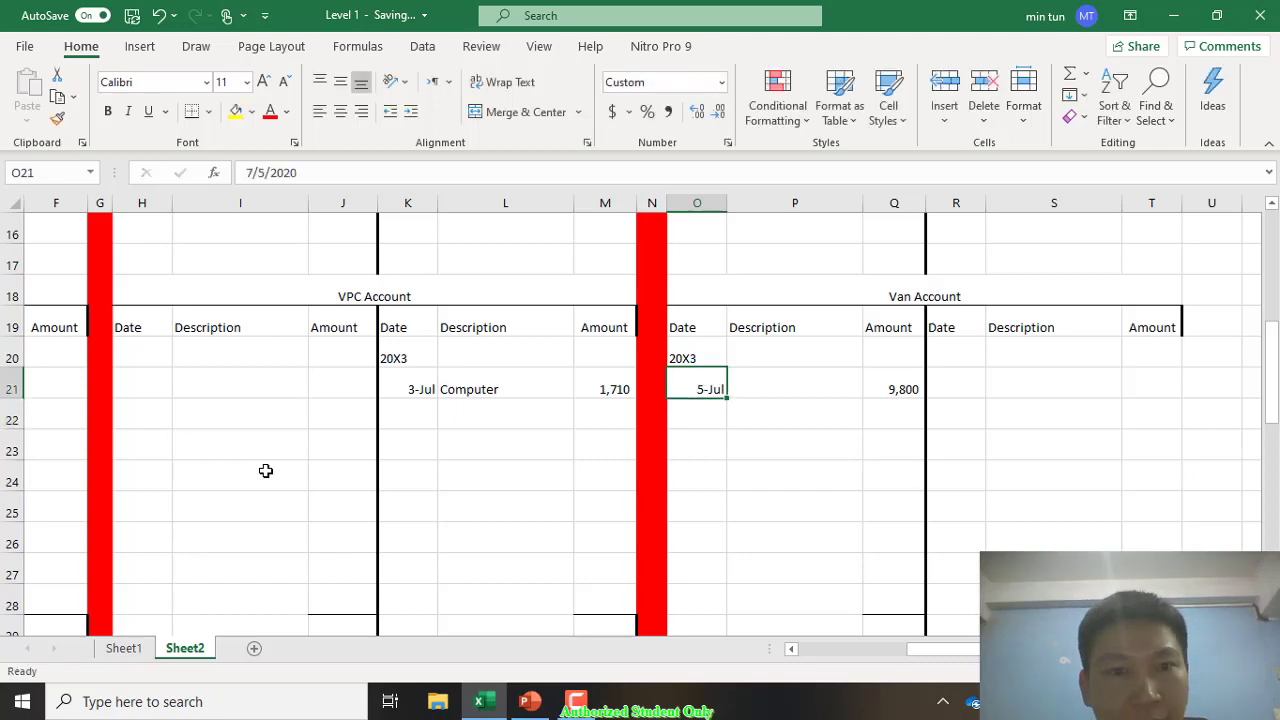
Step: Enter the date 5 July in K6 and the description Van in L6 of the Bank Account
{"action": "key", "text": "shift+Up"}
{"action": "key", "text": "ctrl+c"}
{"action": "scroll", "coordinate": [265, 470], "scroll_direction": "up", "scroll_amount": 1}
{"action": "scroll", "coordinate": [265, 470], "scroll_direction": "up", "scroll_amount": 5}
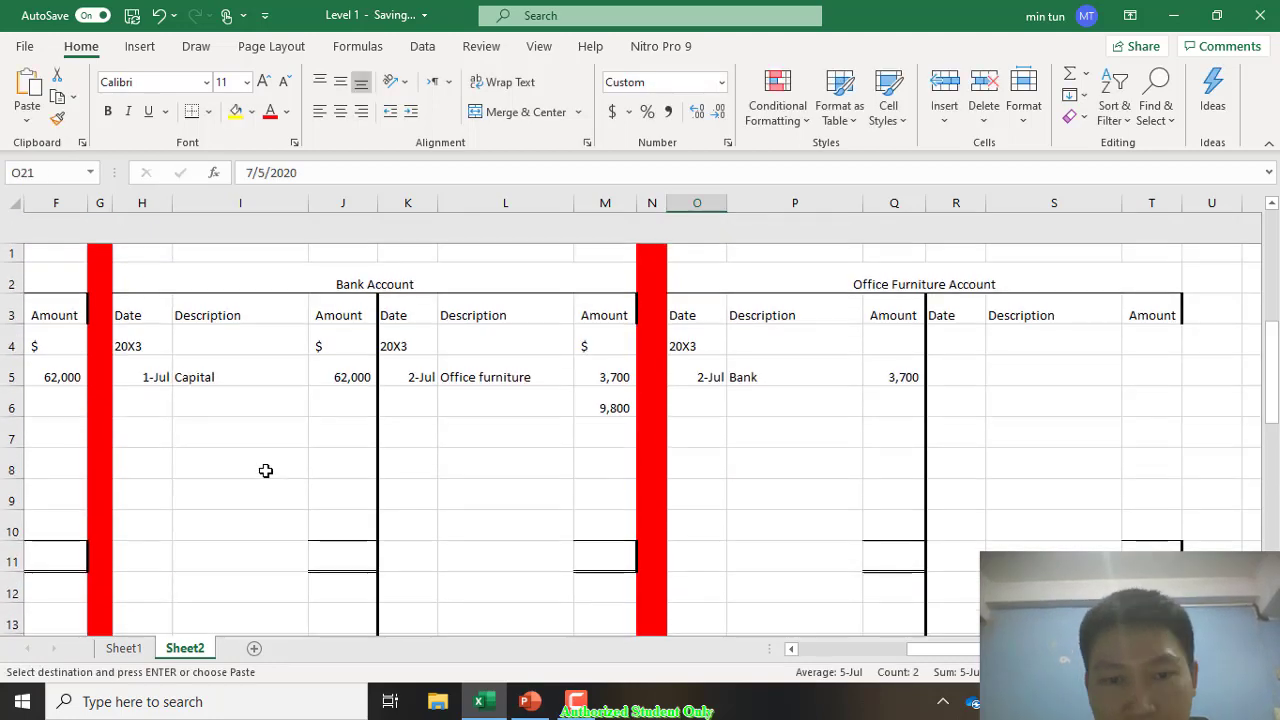
{"action": "left_click", "coordinate": [407, 370]}
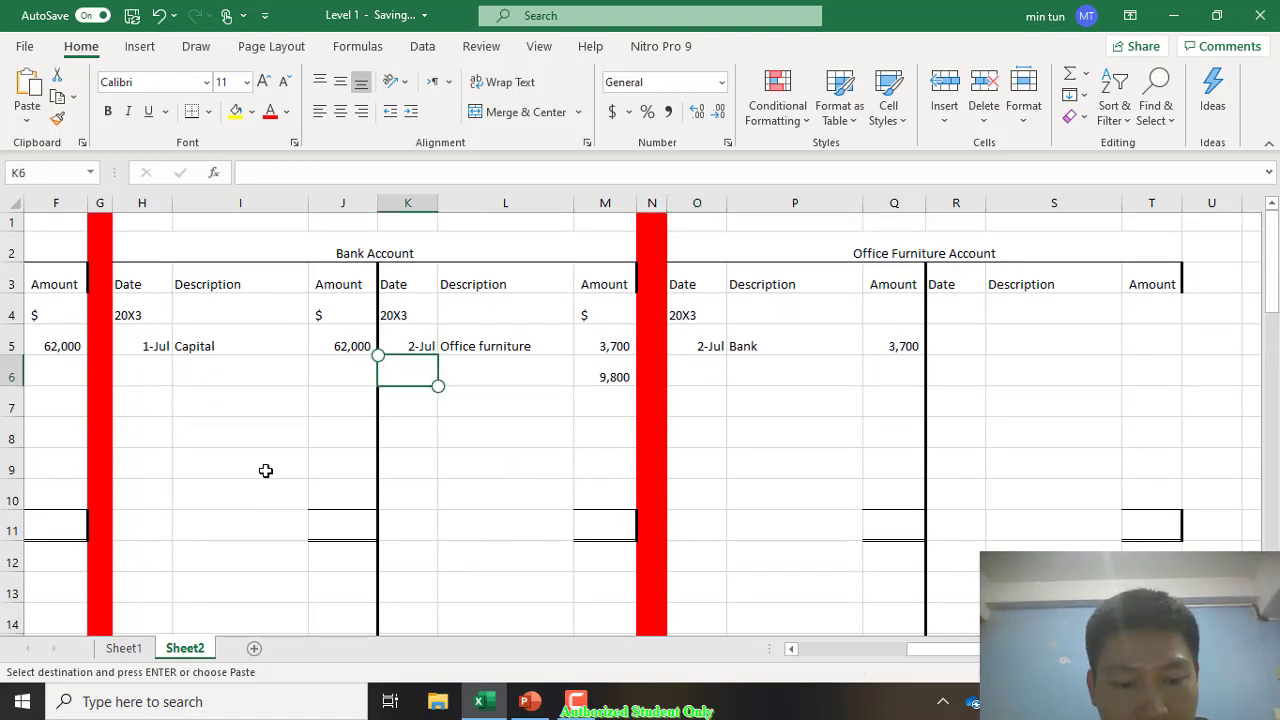
{"action": "key", "text": "Escape"}
{"action": "type", "text": "5 July"}
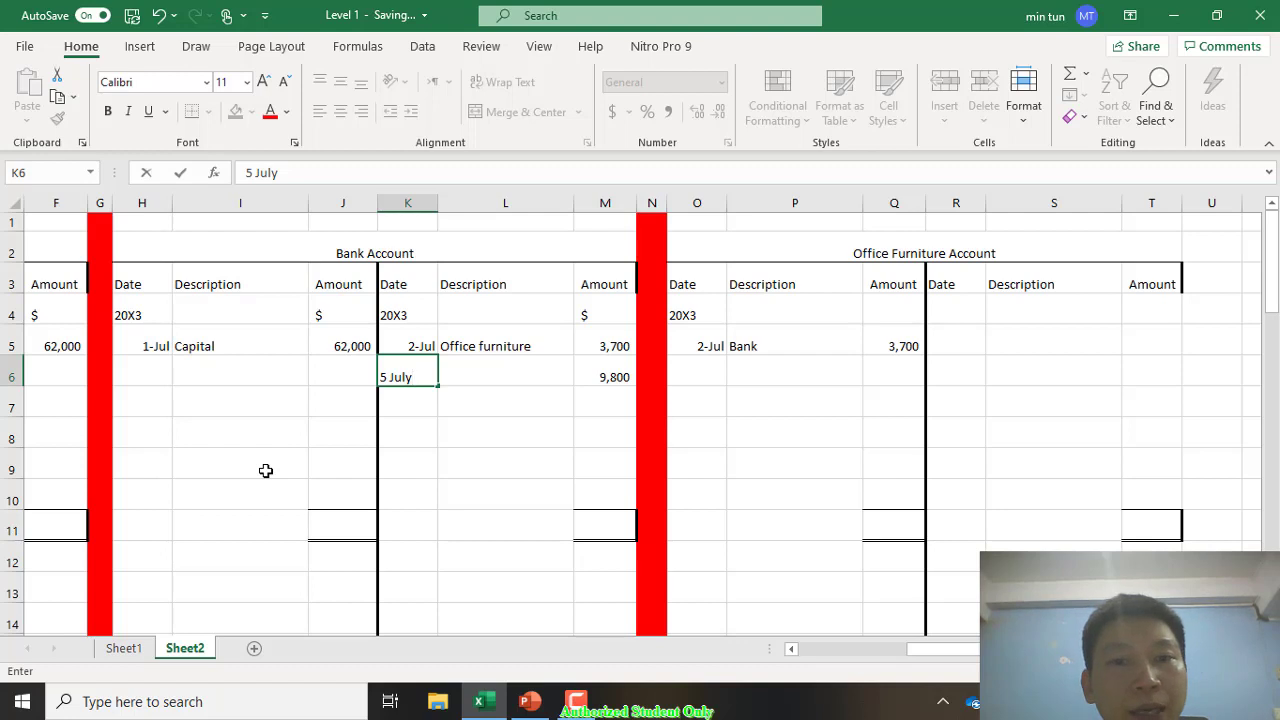
{"action": "key", "text": "Return"}
{"action": "left_click", "coordinate": [505, 370]}
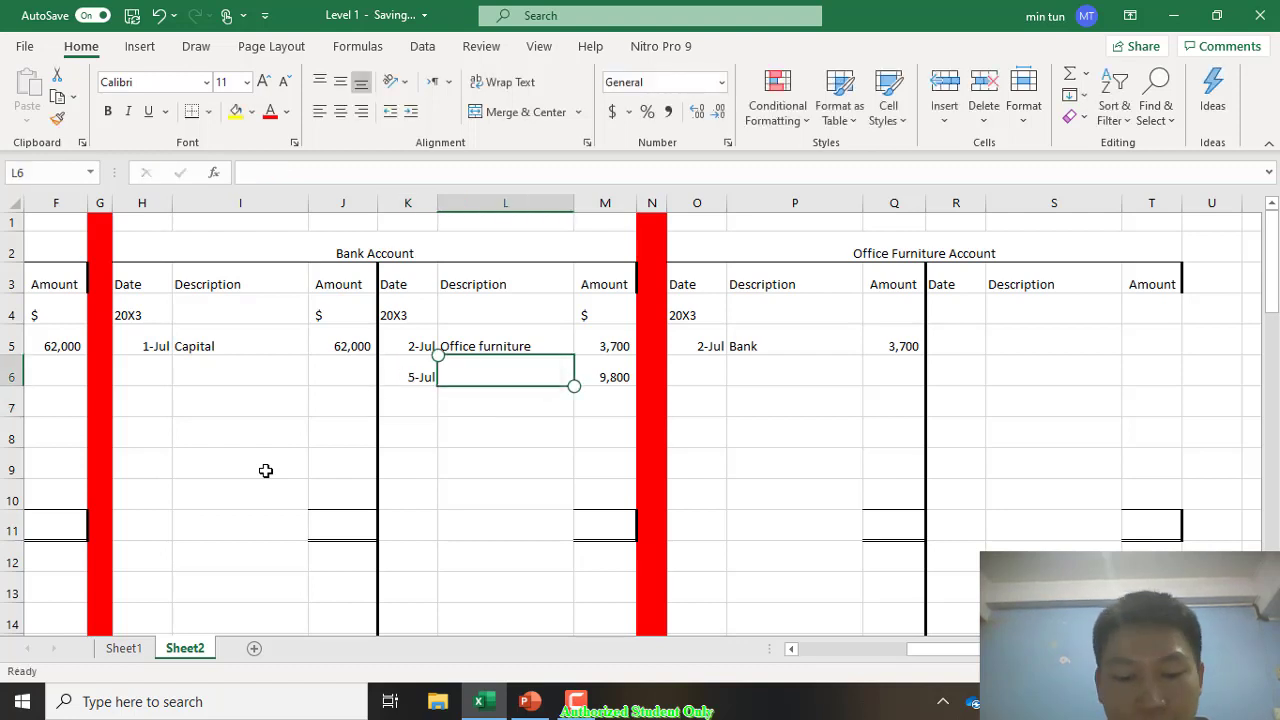
{"action": "type", "text": "Van"}
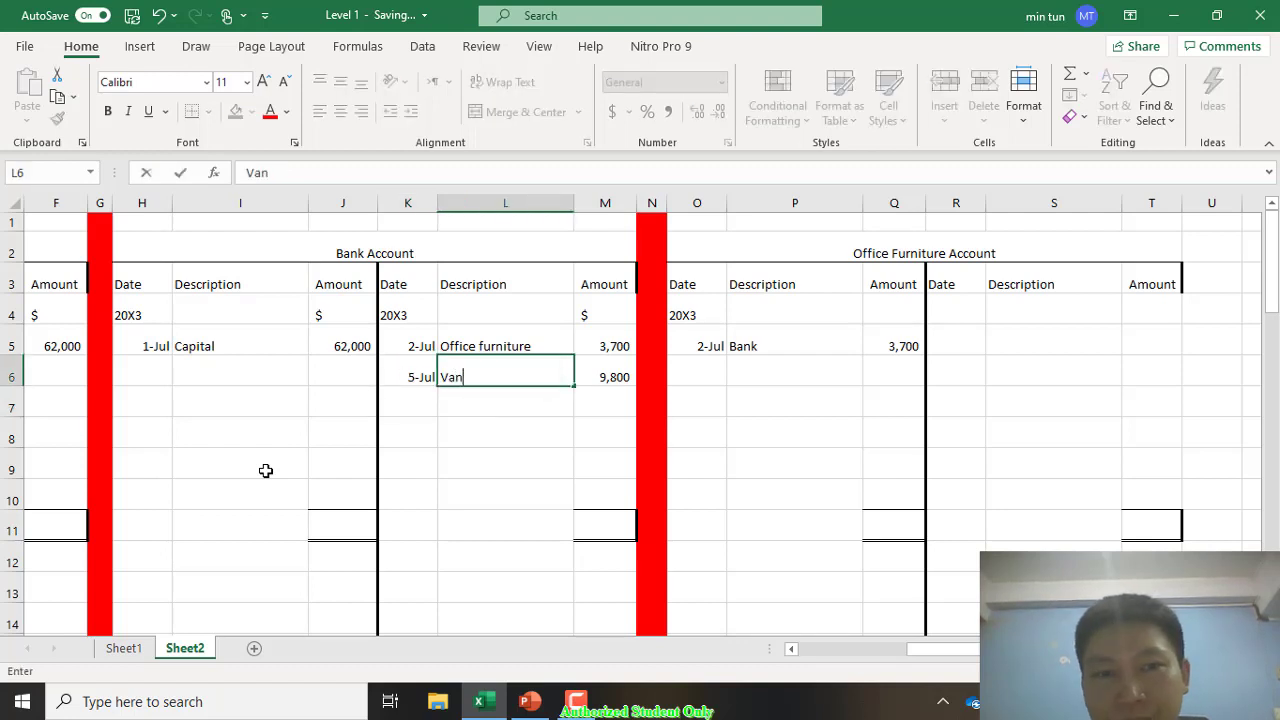
{"action": "key", "text": "Return"}
Step: Enter Bank as the description of the 5 July entry in the Van Account, cell P21
{"action": "scroll", "coordinate": [266, 471], "scroll_direction": "down", "scroll_amount": 4}
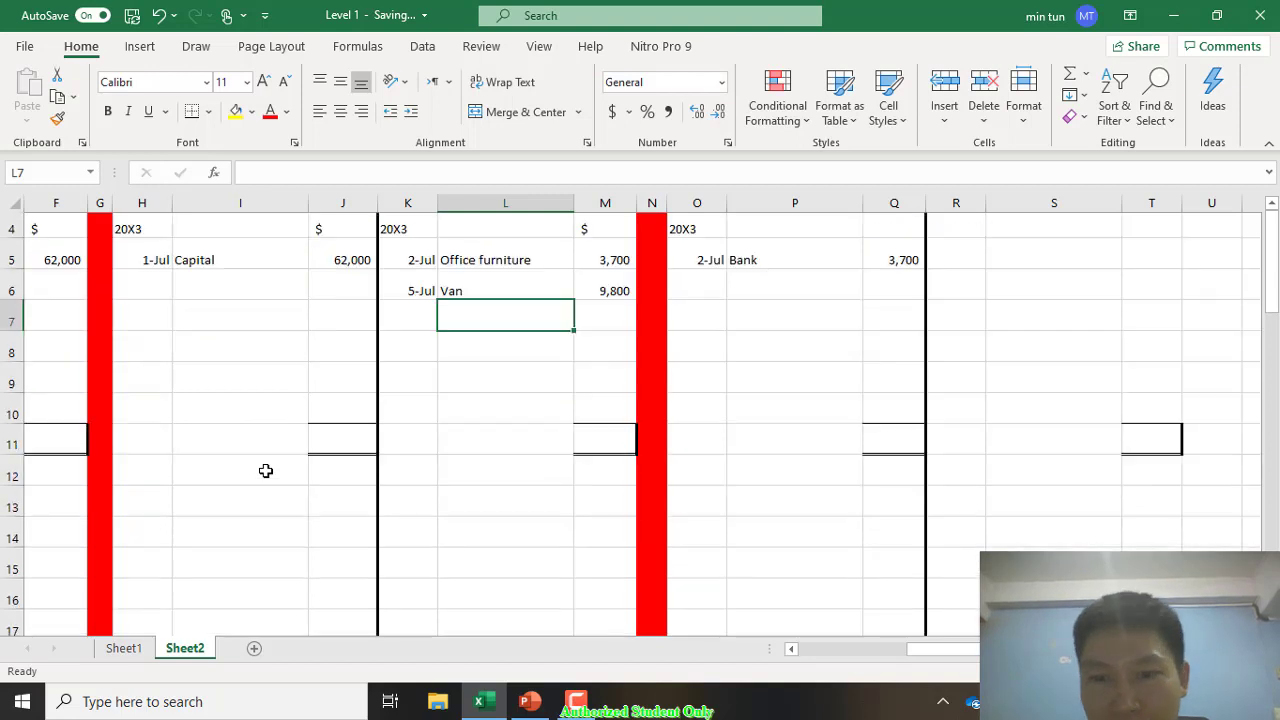
{"action": "left_click", "coordinate": [795, 513]}
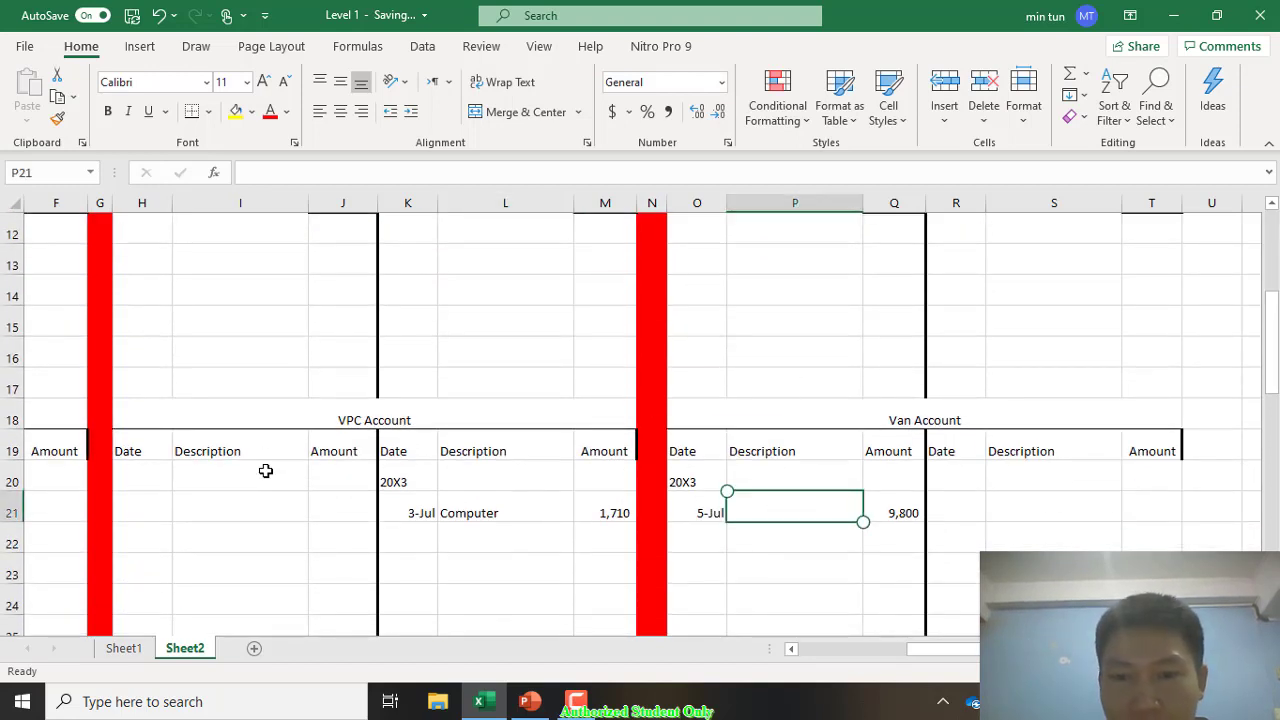
{"action": "type", "text": "Bank"}
{"action": "key", "text": "Return"}
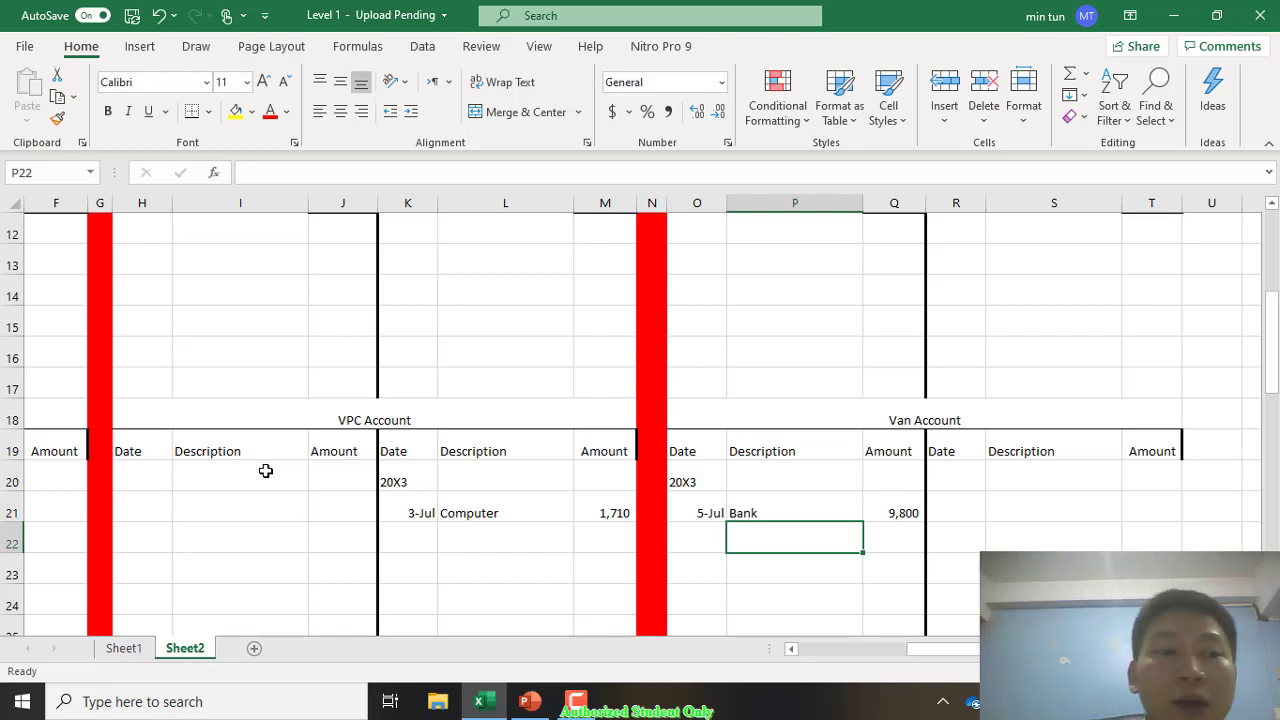
Step: Title the empty T-account in the merged cell A33 "D. Bush & Son Accont"
{"action": "scroll", "coordinate": [265, 470], "scroll_direction": "left", "scroll_amount": 3}
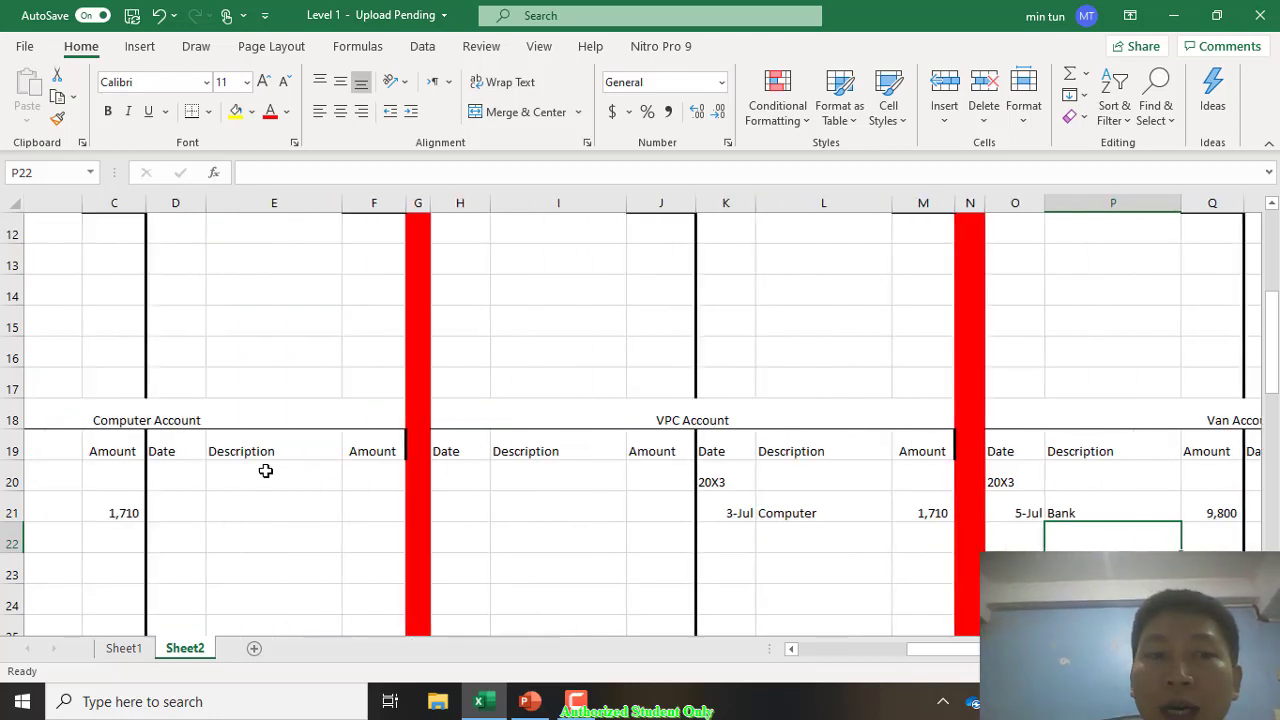
{"action": "scroll", "coordinate": [265, 470], "scroll_direction": "left", "scroll_amount": 1}
{"action": "scroll", "coordinate": [265, 470], "scroll_direction": "up", "scroll_amount": 4}
{"action": "scroll", "coordinate": [265, 470], "scroll_direction": "right", "scroll_amount": 4}
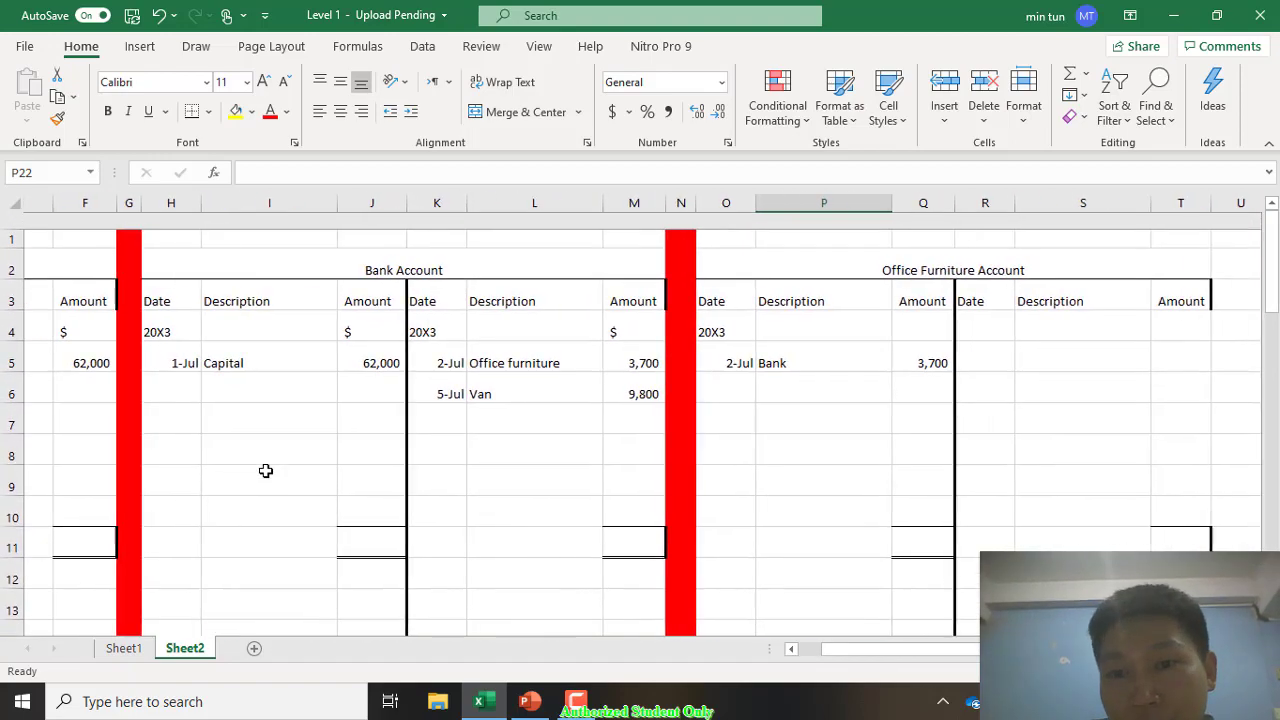
{"action": "scroll", "coordinate": [265, 470], "scroll_direction": "down", "scroll_amount": 1}
{"action": "scroll", "coordinate": [265, 470], "scroll_direction": "right", "scroll_amount": 1}
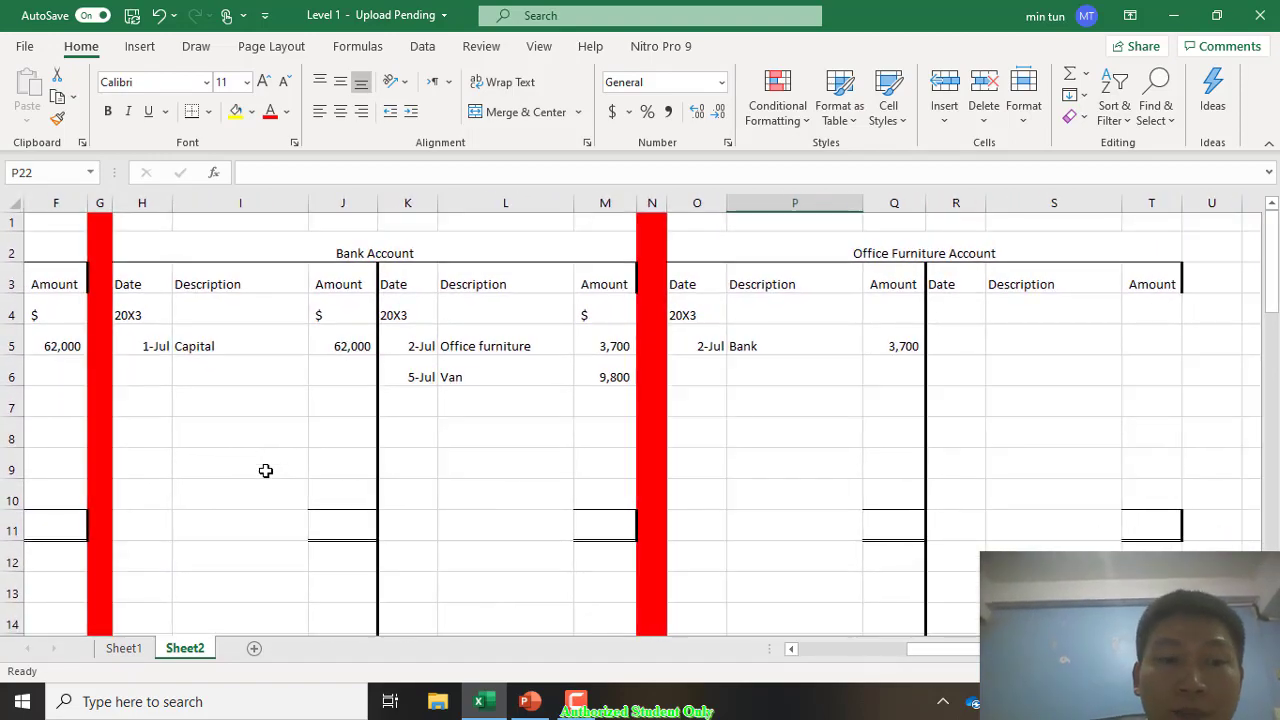
{"action": "scroll", "coordinate": [265, 470], "scroll_direction": "down", "scroll_amount": 8}
{"action": "scroll", "coordinate": [265, 470], "scroll_direction": "left", "scroll_amount": 5}
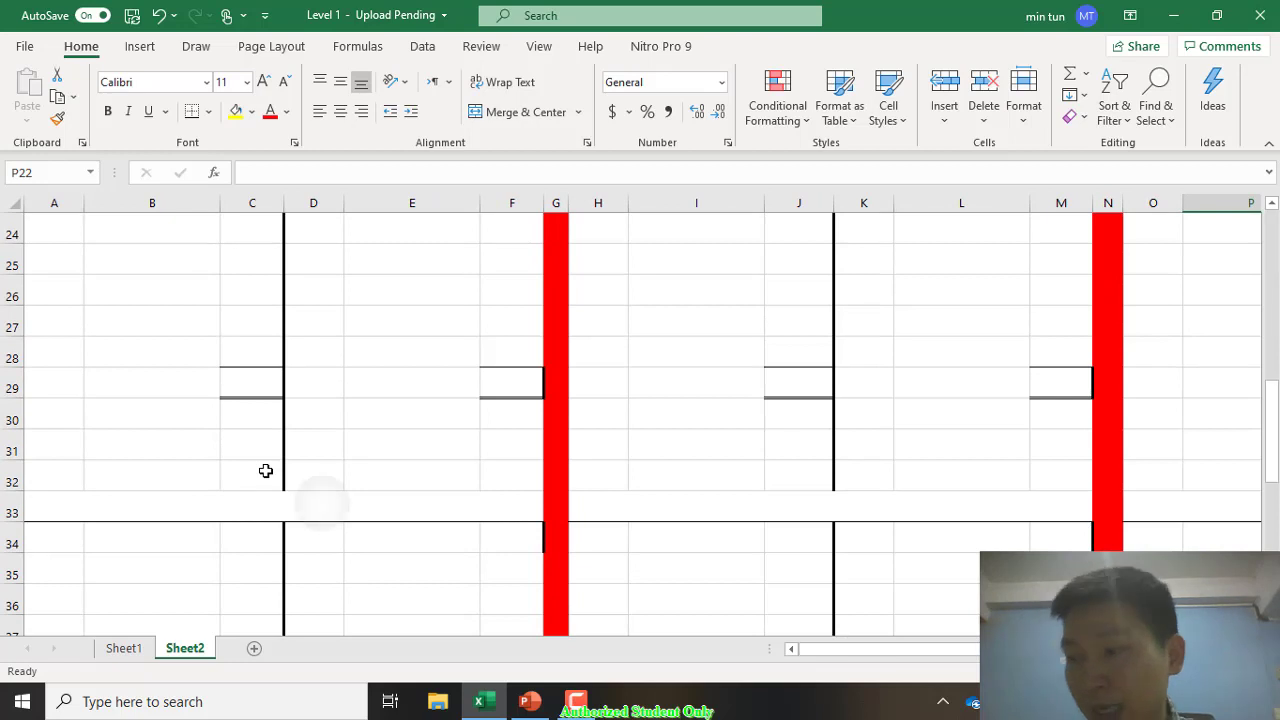
{"action": "left_click", "coordinate": [265, 500]}
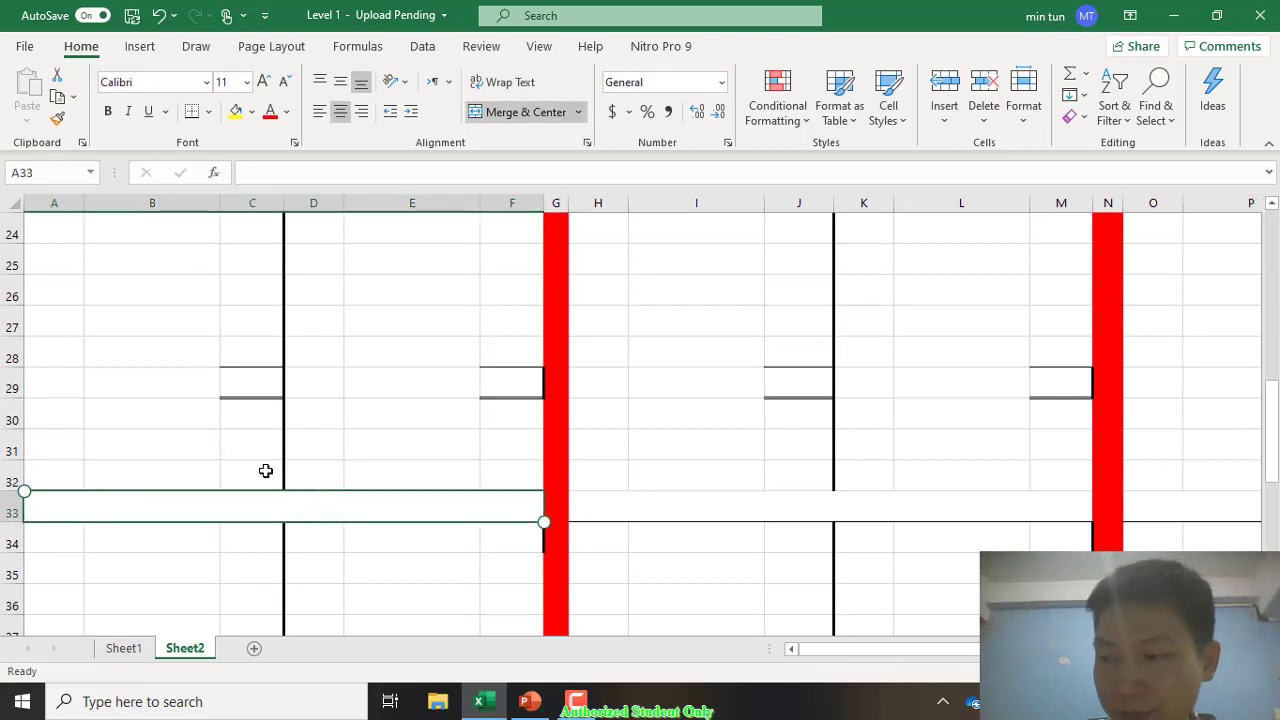
{"action": "type", "text": "D."}
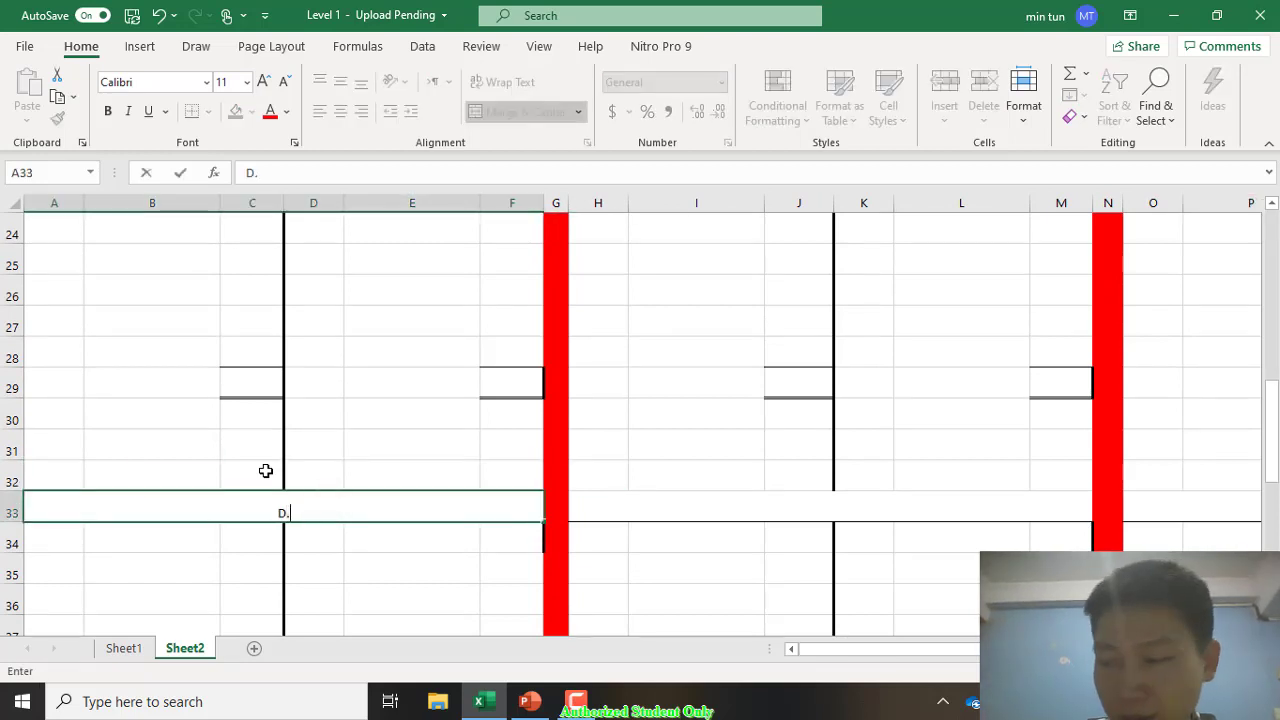
{"action": "type", "text": " Bus"}
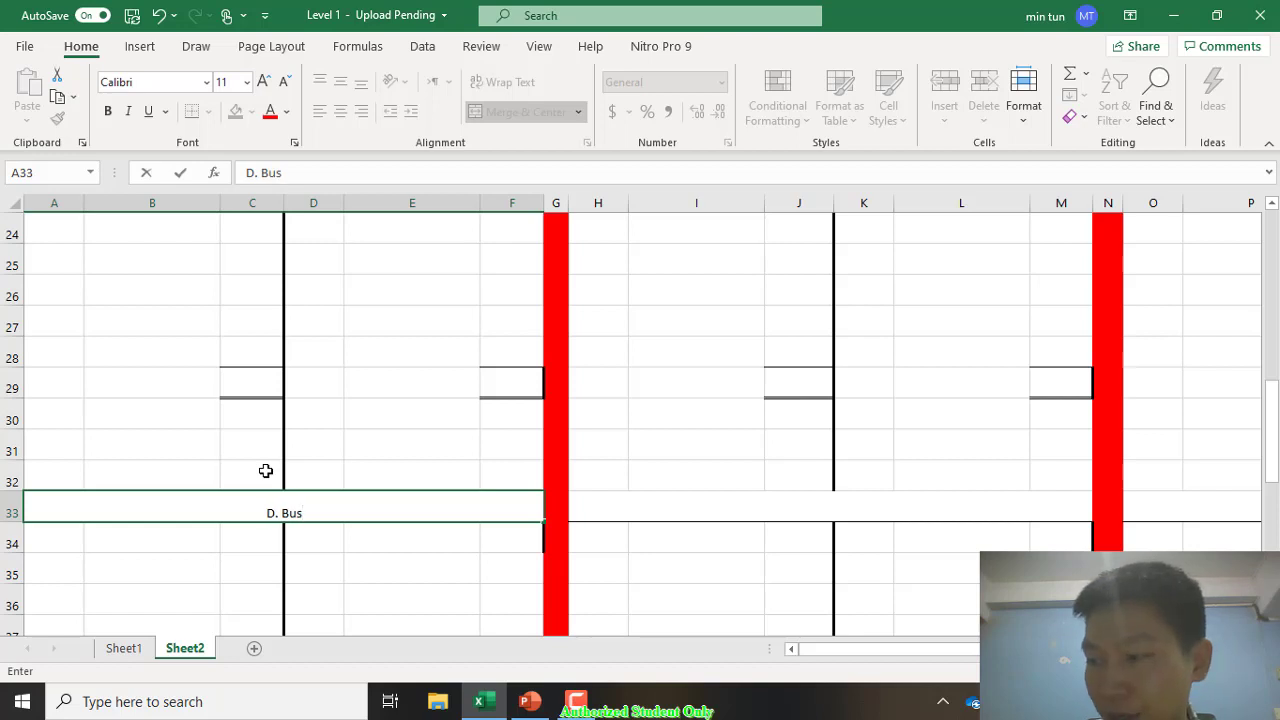
{"action": "type", "text": "h"}
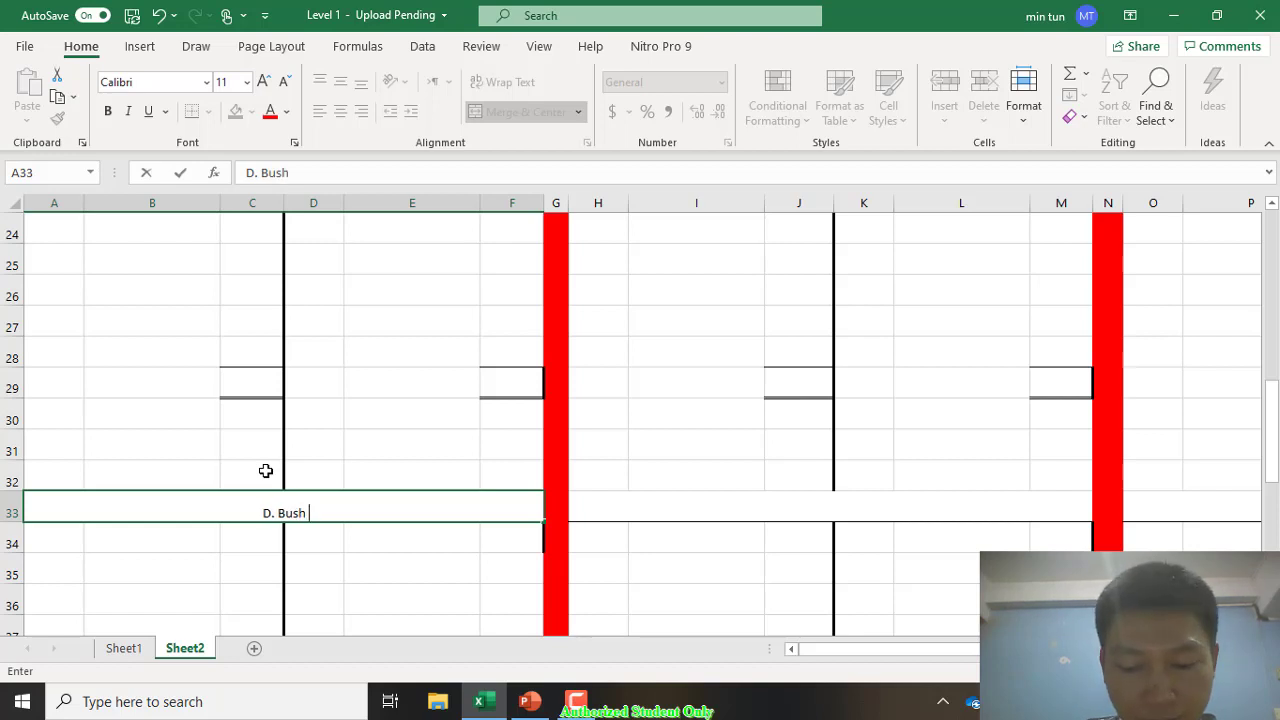
{"action": "type", "text": " & Sao"}
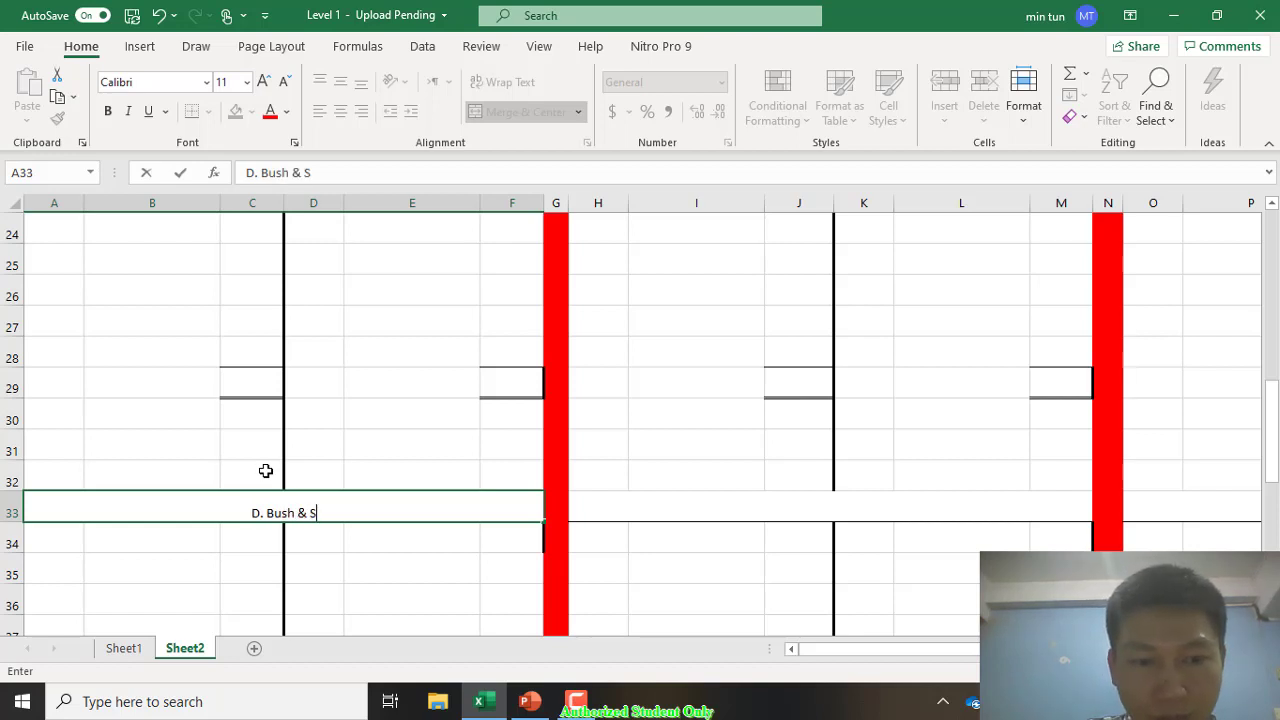
{"action": "key", "text": "BackSpace"}
{"action": "key", "text": "BackSpace"}
{"action": "type", "text": "on "}
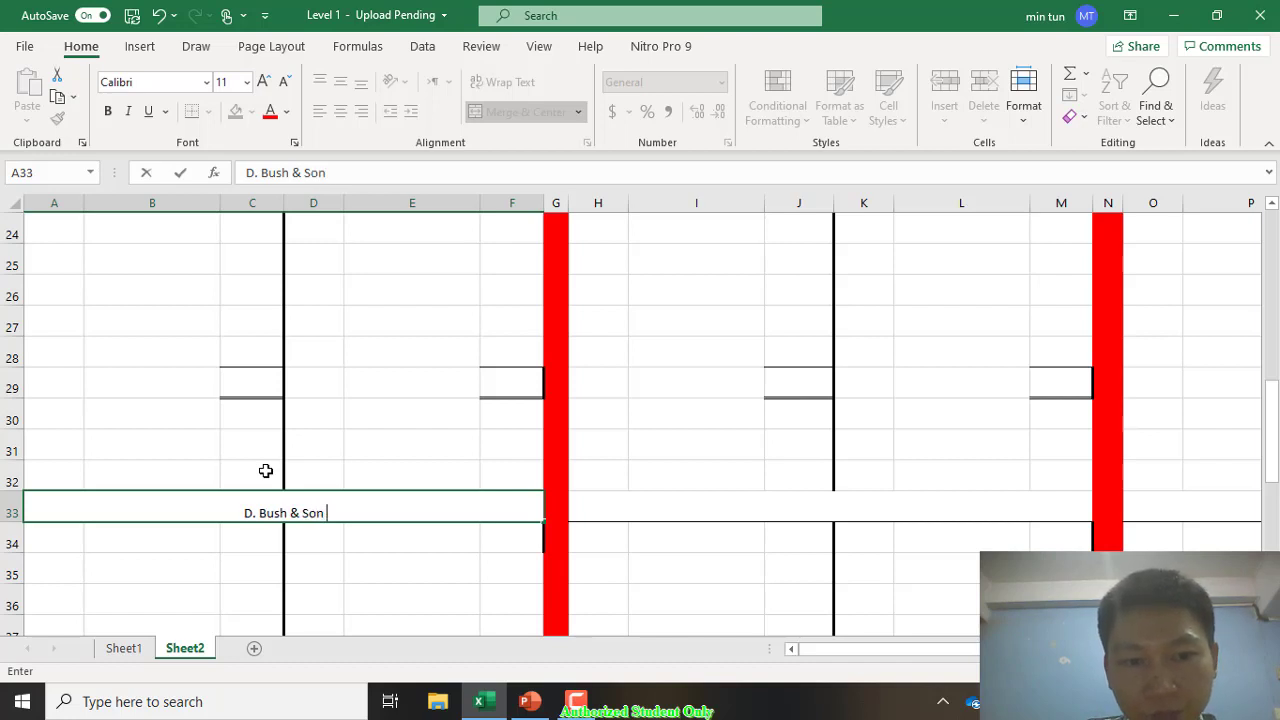
{"action": "type", "text": "Accoupn"}
{"action": "key", "text": "BackSpace"}
{"action": "key", "text": "BackSpace"}
{"action": "key", "text": "BackSpace"}
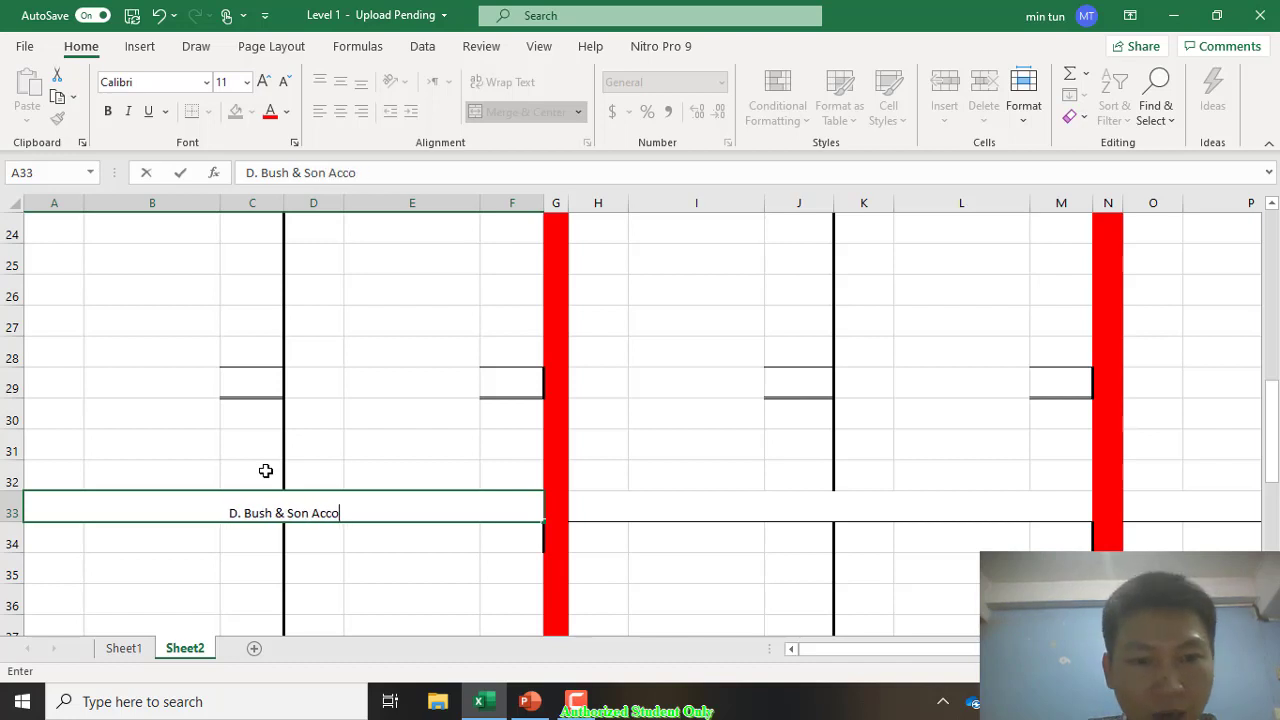
{"action": "type", "text": "unt"}
{"action": "key", "text": "Return"}
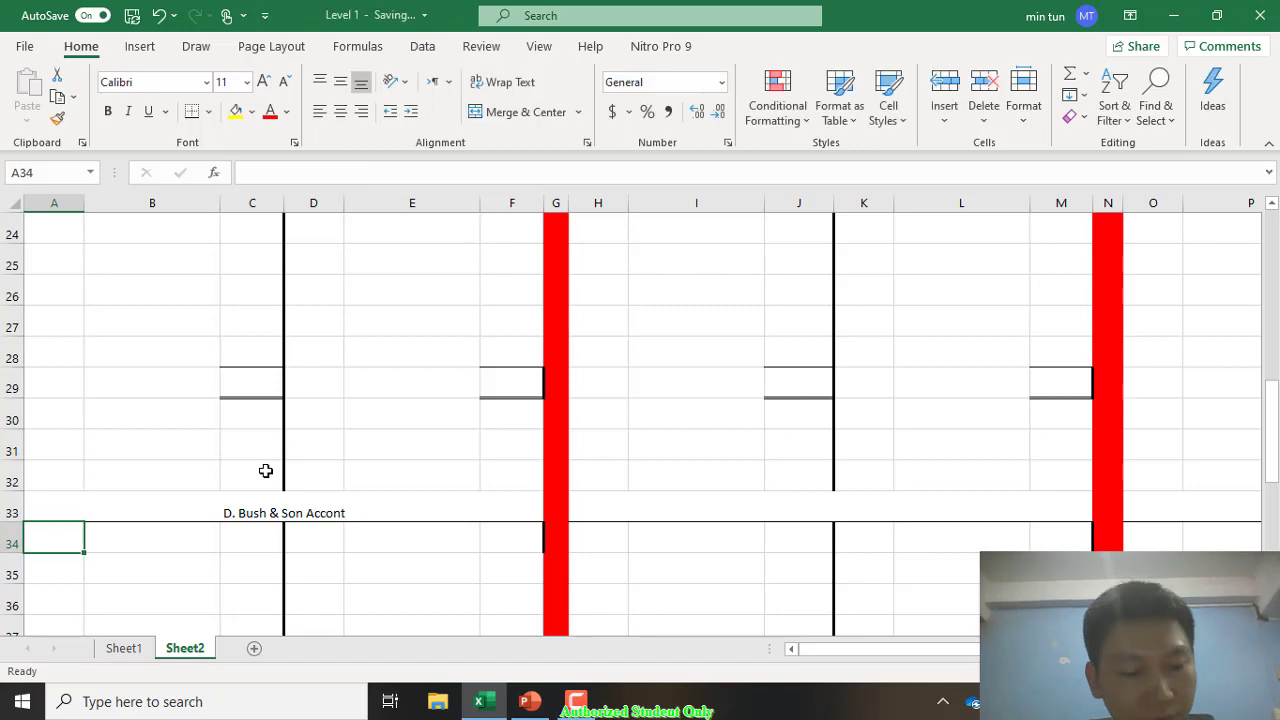
Step: Copy the Date, Description and Amount headings in A19:F19 to the D. Bush & Son account, starting at A34
{"action": "scroll", "coordinate": [265, 470], "scroll_direction": "up", "scroll_amount": 2}
{"action": "key", "text": "ctrl+Up"}
{"action": "key", "text": "ctrl+Up"}
{"action": "key", "text": "ctrl+Up"}
{"action": "key", "text": "shift+Right"}
{"action": "key", "text": "shift+Right"}
{"action": "key", "text": "shift+Right"}
{"action": "key", "text": "shift+Right"}
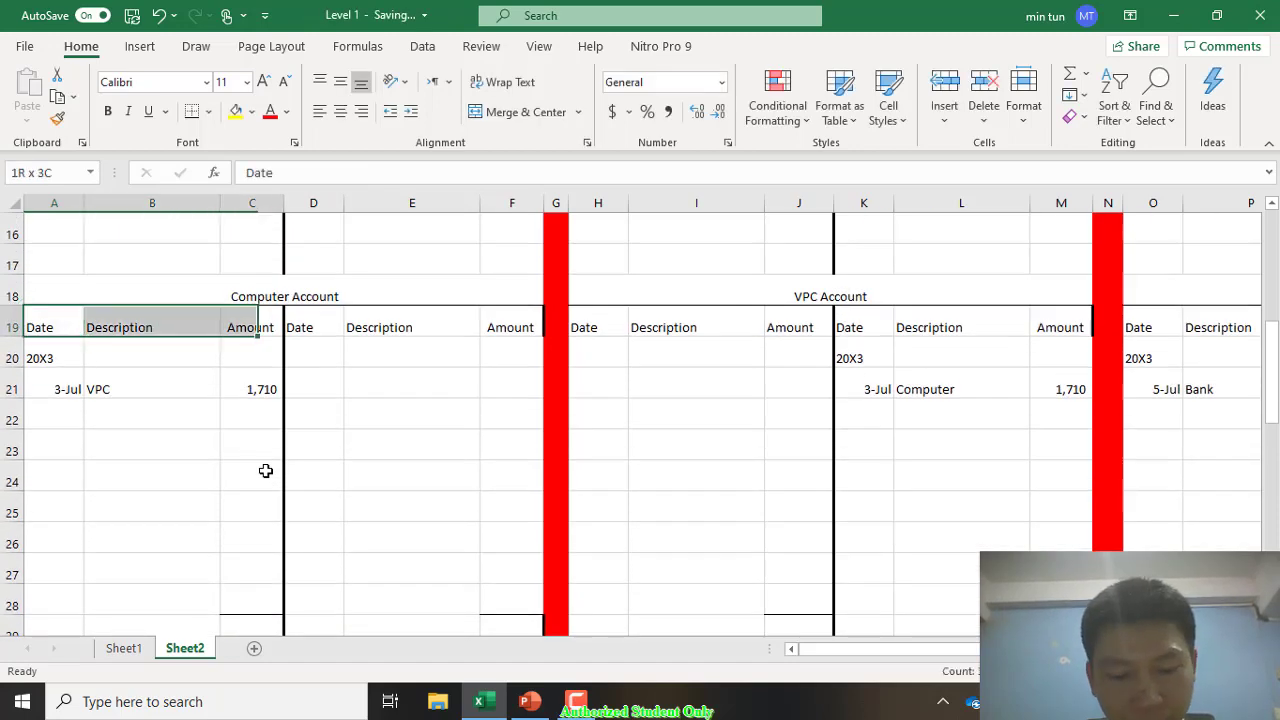
{"action": "key", "text": "shift+Right"}
{"action": "key", "text": "ctrl+c"}
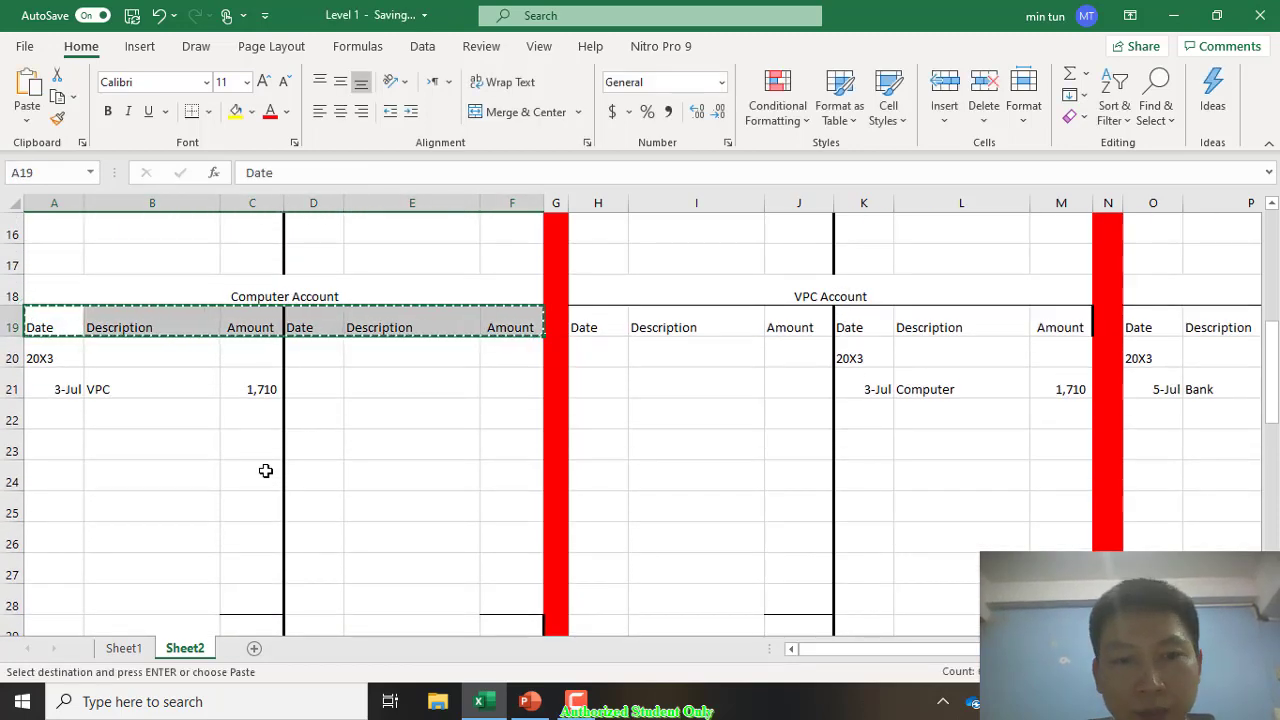
{"action": "scroll", "coordinate": [265, 470], "scroll_direction": "down", "scroll_amount": 4}
{"action": "key", "text": "ctrl+Down"}
{"action": "key", "text": "ctrl+Down"}
{"action": "key", "text": "Down"}
{"action": "key", "text": "ctrl+v"}
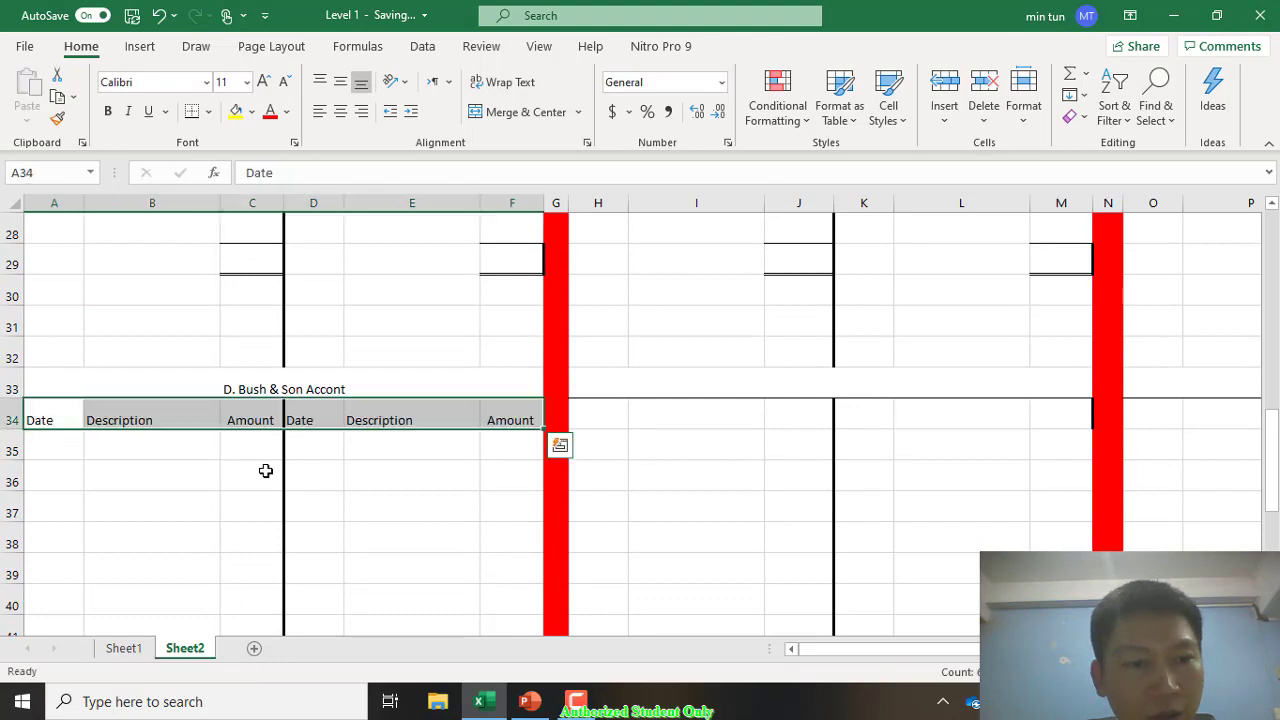
{"action": "key", "text": "Escape"}
Step: Copy the headings in A34:F34 to the untitled T-account beside it, starting at H34
{"action": "key", "text": "Right"}
{"action": "key", "text": "Right"}
{"action": "key", "text": "Right"}
{"action": "key", "text": "Left"}
{"action": "key", "text": "Left"}
{"action": "key", "text": "Left"}
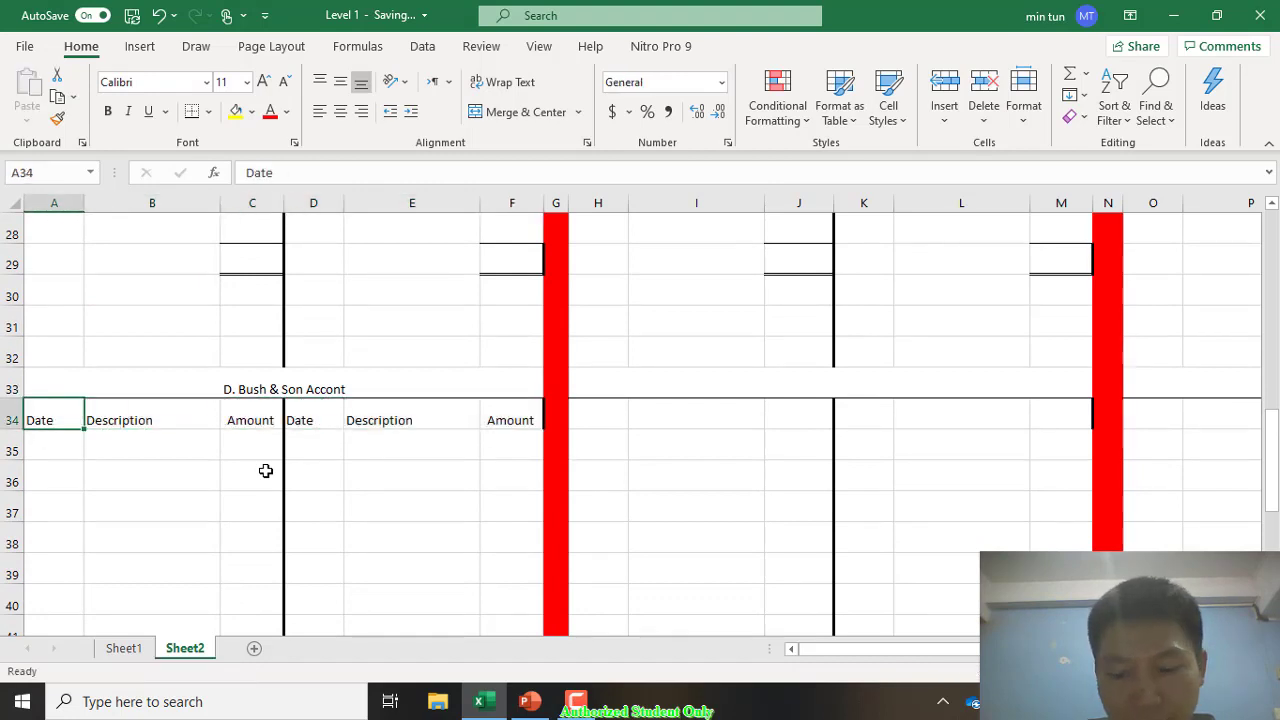
{"action": "key", "text": "shift+Right"}
{"action": "key", "text": "shift+Right"}
{"action": "key", "text": "shift+Right"}
{"action": "key", "text": "shift+Right"}
{"action": "key", "text": "shift+Right"}
{"action": "key", "text": "ctrl+c"}
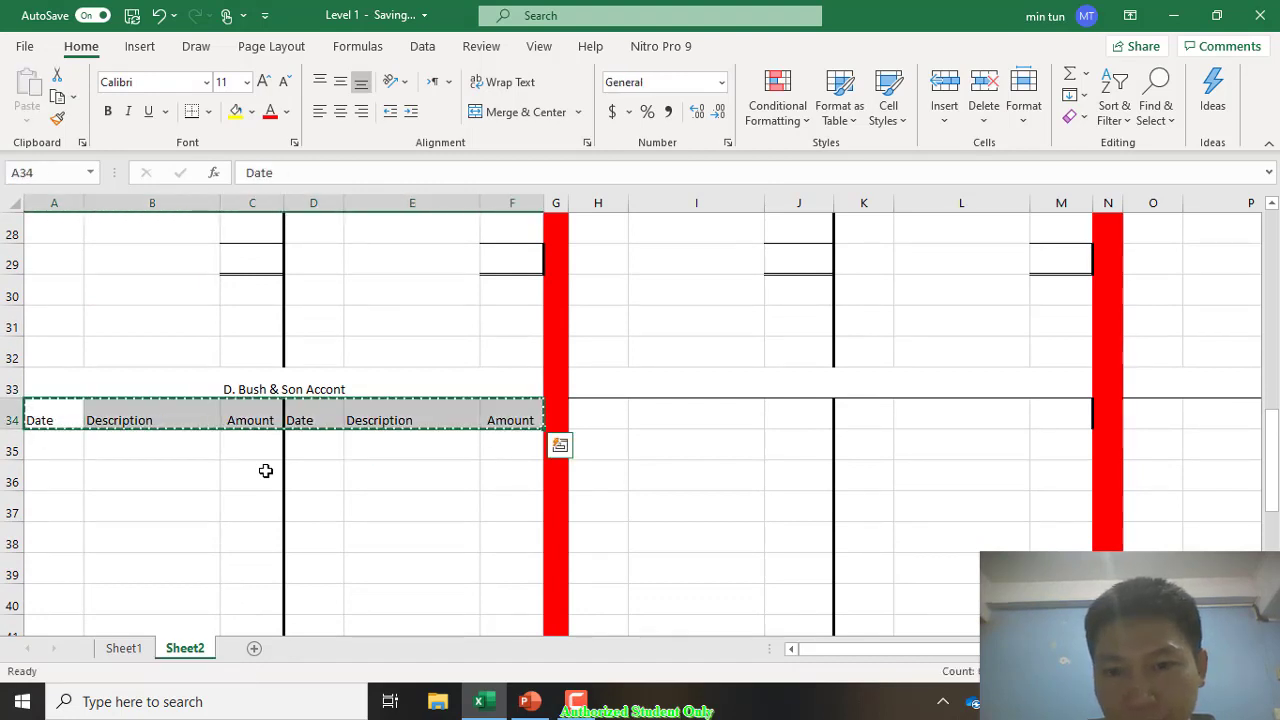
{"action": "key", "text": "Right"}
{"action": "key", "text": "Right"}
{"action": "key", "text": "Right"}
{"action": "key", "text": "Right"}
{"action": "key", "text": "Right"}
{"action": "key", "text": "Right"}
{"action": "key", "text": "Right"}
{"action": "key", "text": "ctrl+v"}
{"action": "key", "text": "Escape"}
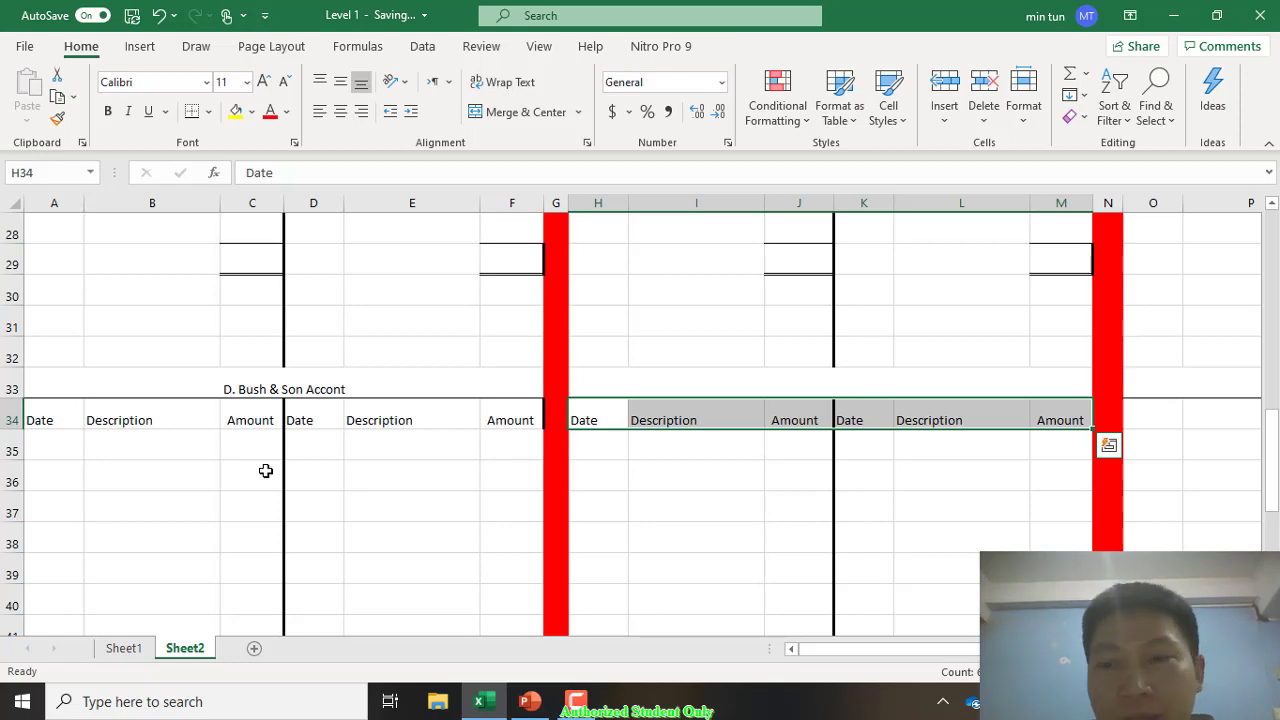
{"action": "scroll", "coordinate": [265, 470], "scroll_direction": "up", "scroll_amount": 9}
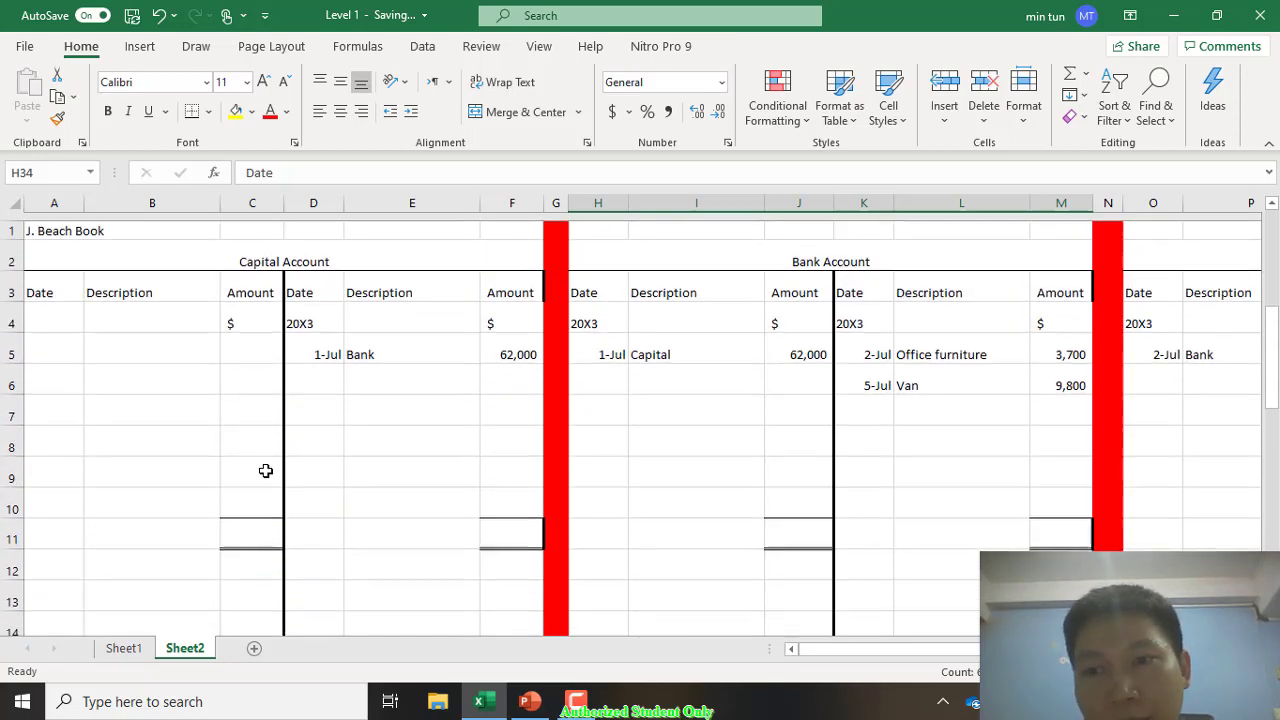
Step: Review the existing T-accounts, comparing the Bank and Office Furniture entries with the empty D. Bush & Son account
{"action": "scroll", "coordinate": [265, 470], "scroll_direction": "right", "scroll_amount": 5}
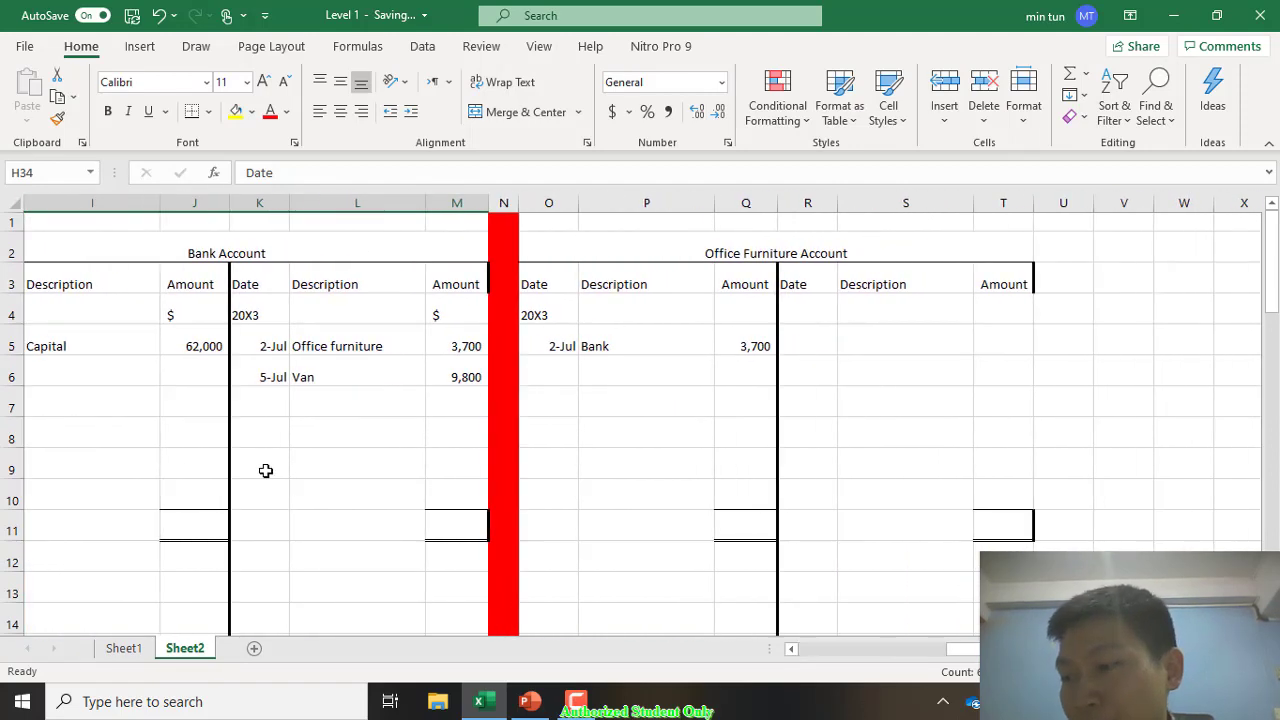
{"action": "scroll", "coordinate": [265, 470], "scroll_direction": "right", "scroll_amount": 1}
{"action": "scroll", "coordinate": [265, 470], "scroll_direction": "left", "scroll_amount": 1}
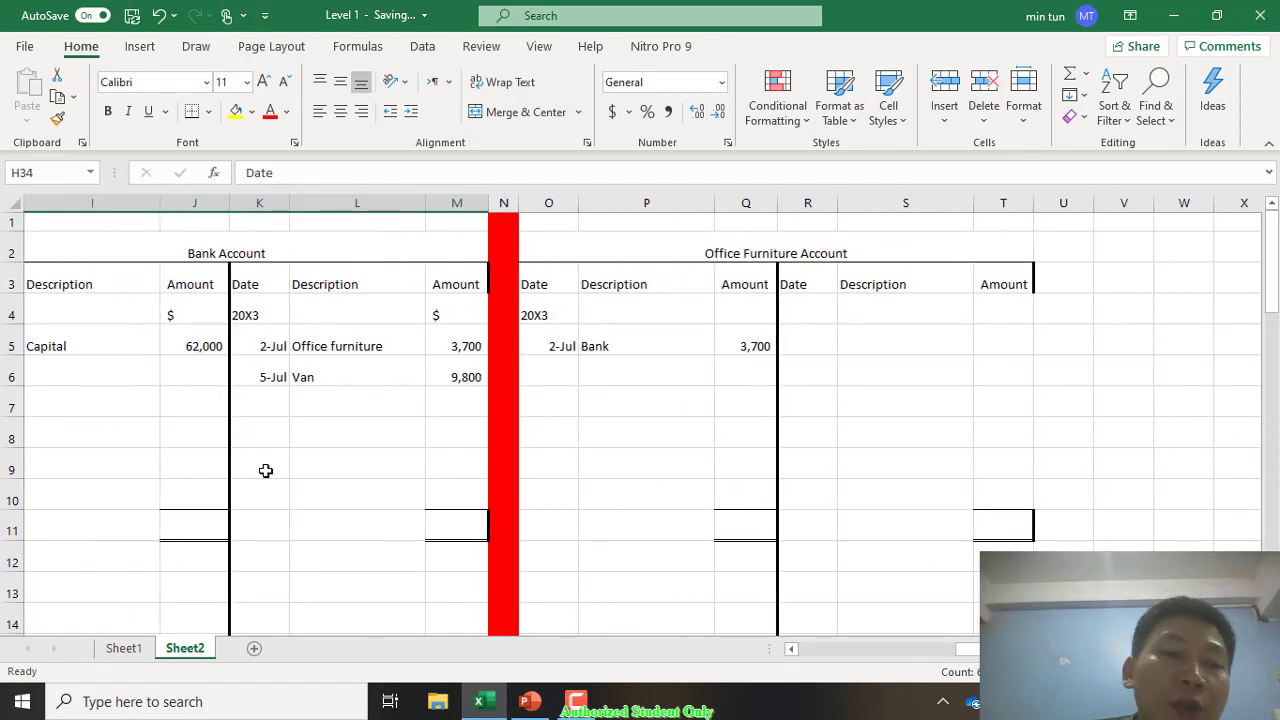
{"action": "scroll", "coordinate": [265, 470], "scroll_direction": "left", "scroll_amount": 5}
{"action": "scroll", "coordinate": [265, 470], "scroll_direction": "down", "scroll_amount": 8}
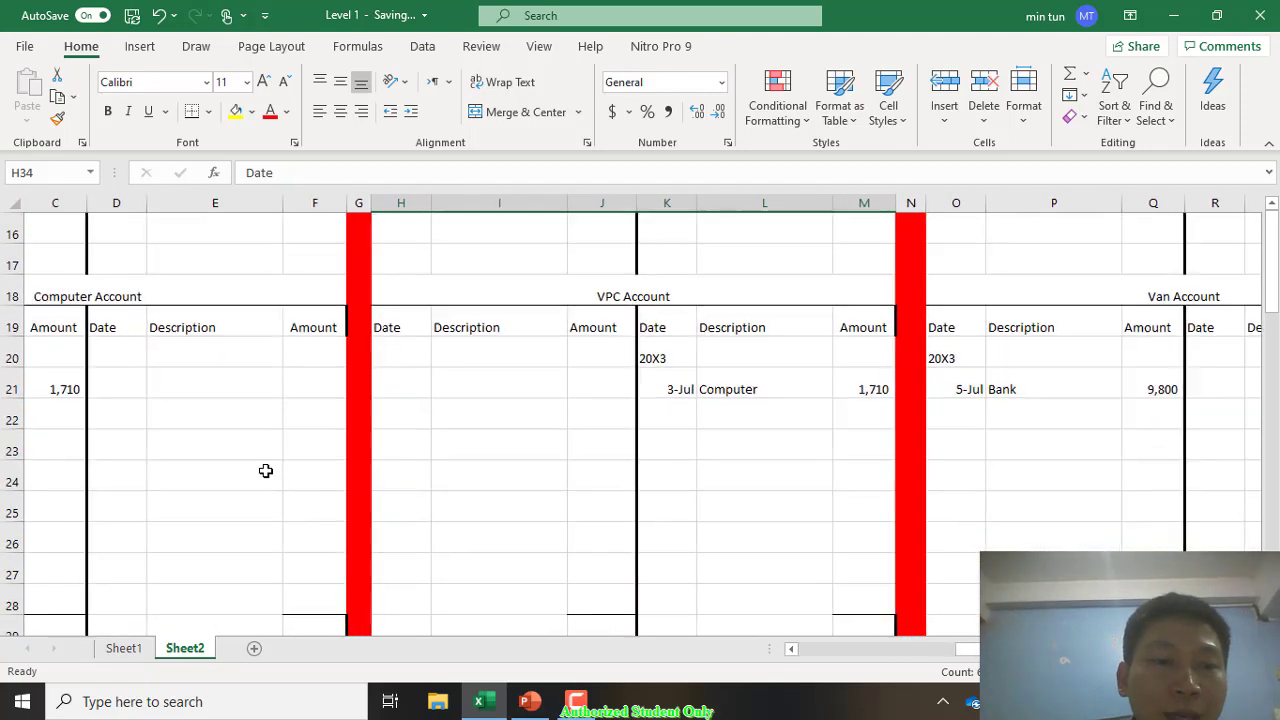
{"action": "scroll", "coordinate": [265, 470], "scroll_direction": "right", "scroll_amount": 1}
{"action": "scroll", "coordinate": [265, 470], "scroll_direction": "down", "scroll_amount": 1}
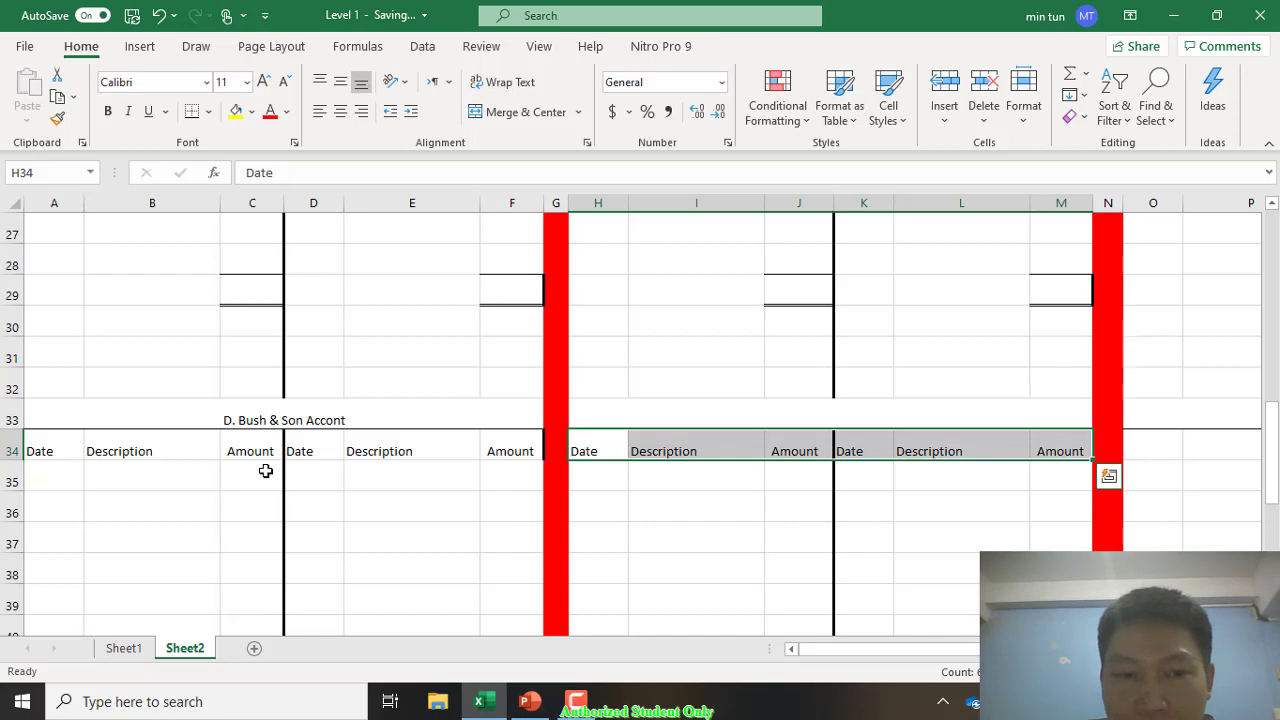
{"action": "key", "text": "ctrl+z"}
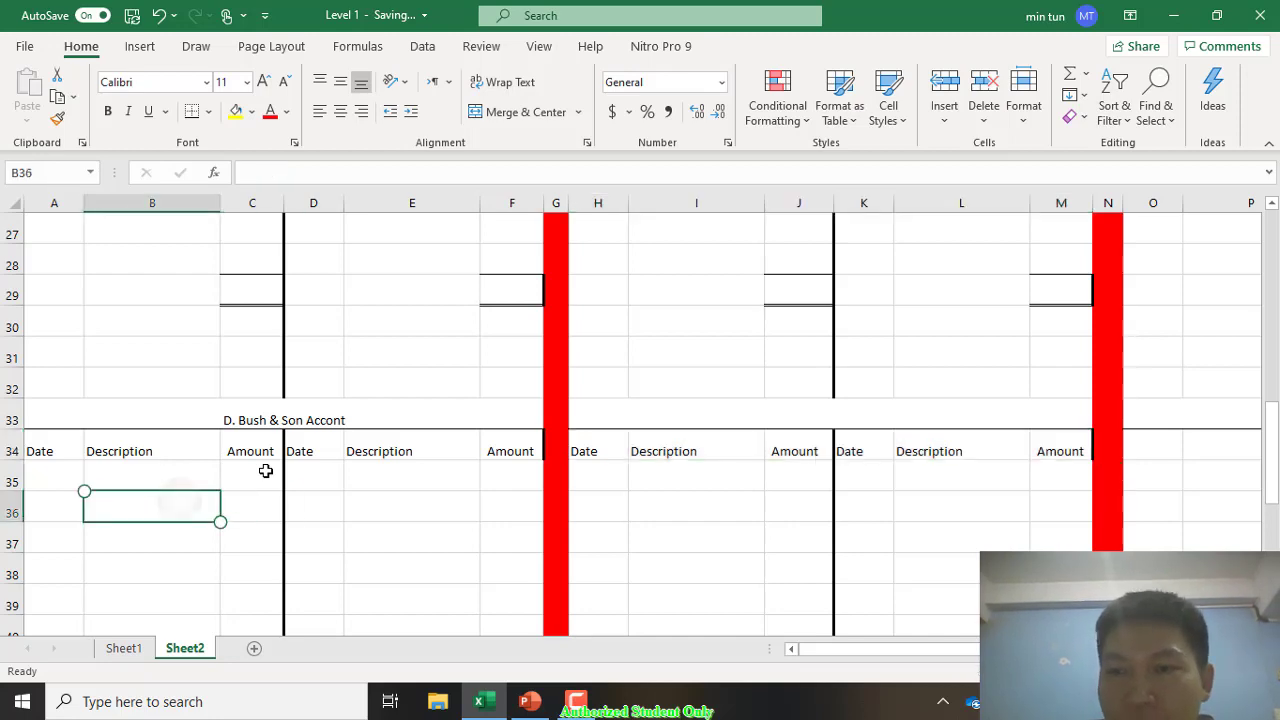
{"action": "scroll", "coordinate": [265, 470], "scroll_direction": "up", "scroll_amount": 7}
{"action": "scroll", "coordinate": [265, 470], "scroll_direction": "right", "scroll_amount": 1}
{"action": "scroll", "coordinate": [265, 470], "scroll_direction": "right", "scroll_amount": 5}
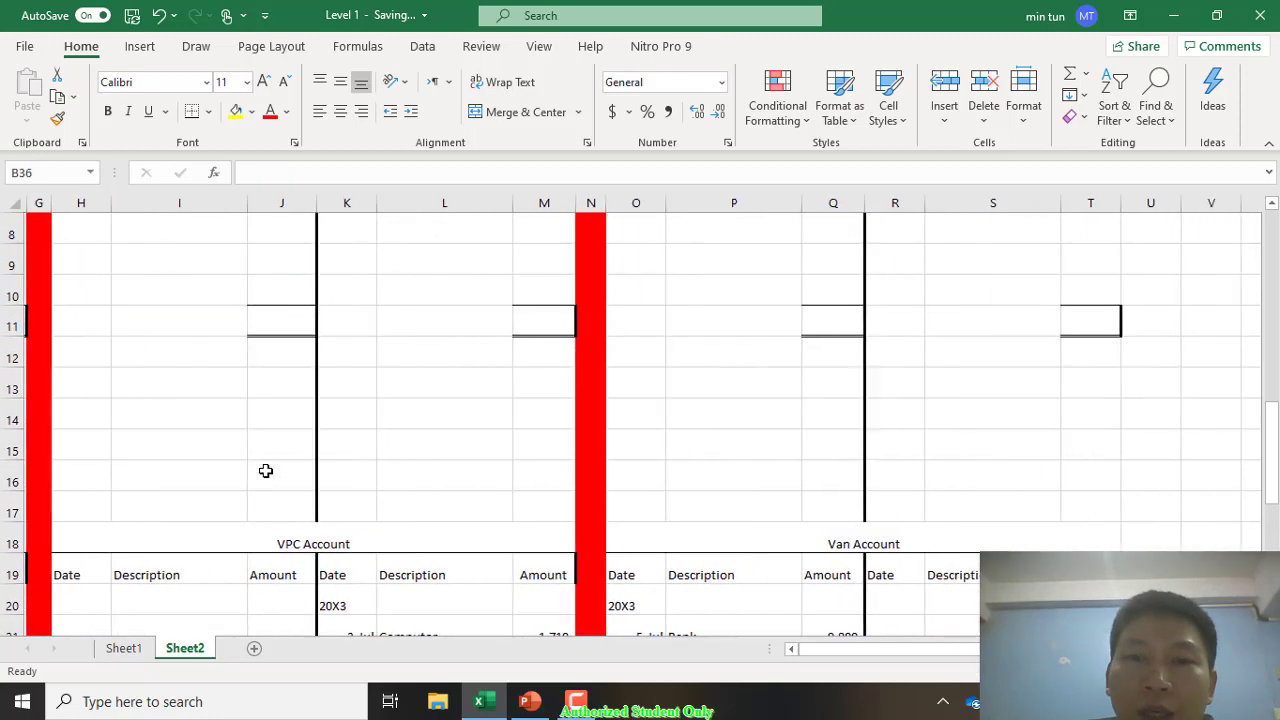
{"action": "scroll", "coordinate": [265, 470], "scroll_direction": "up", "scroll_amount": 2}
{"action": "key", "text": "ctrl+z"}
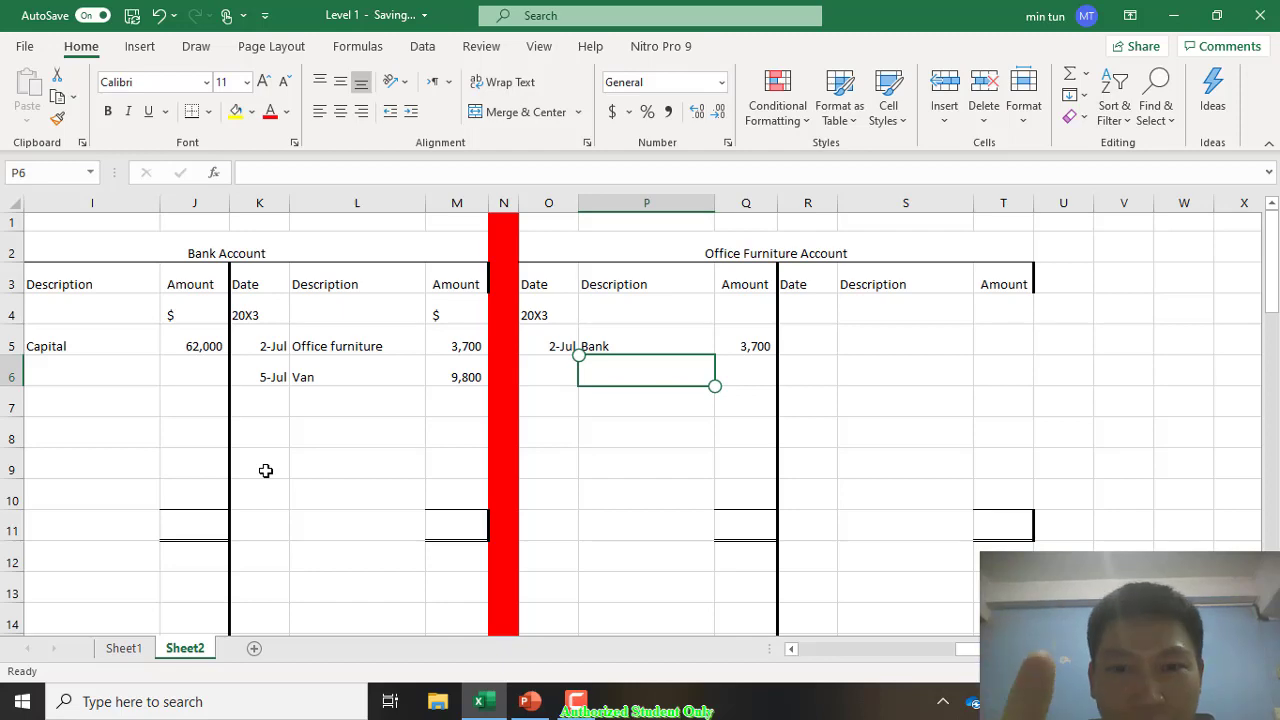
Step: Examine the Computer, VPC, Bank and Office Furniture accounts to see which one the next transaction affects
{"action": "scroll", "coordinate": [265, 471], "scroll_direction": "left", "scroll_amount": 4}
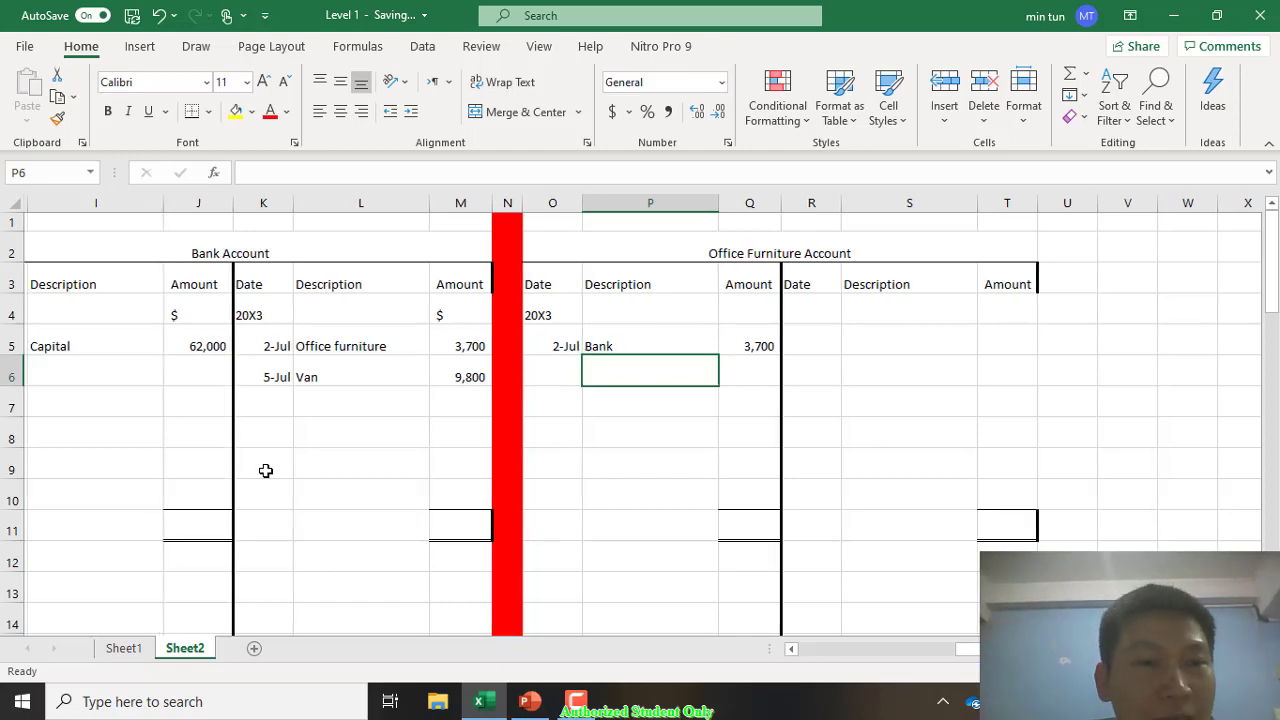
{"action": "scroll", "coordinate": [265, 471], "scroll_direction": "down", "scroll_amount": 4}
{"action": "scroll", "coordinate": [265, 471], "scroll_direction": "down", "scroll_amount": 2}
{"action": "scroll", "coordinate": [265, 471], "scroll_direction": "up", "scroll_amount": 1}
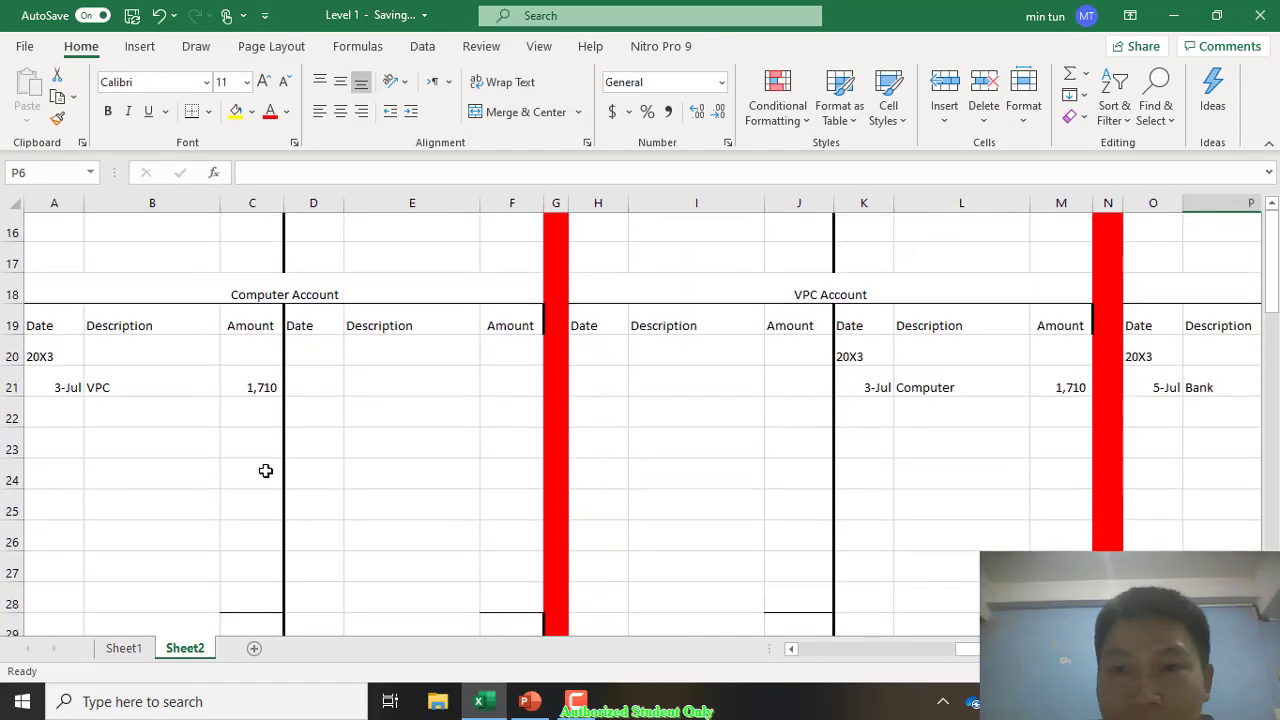
{"action": "scroll", "coordinate": [265, 471], "scroll_direction": "down", "scroll_amount": 3}
{"action": "scroll", "coordinate": [265, 471], "scroll_direction": "up", "scroll_amount": 7}
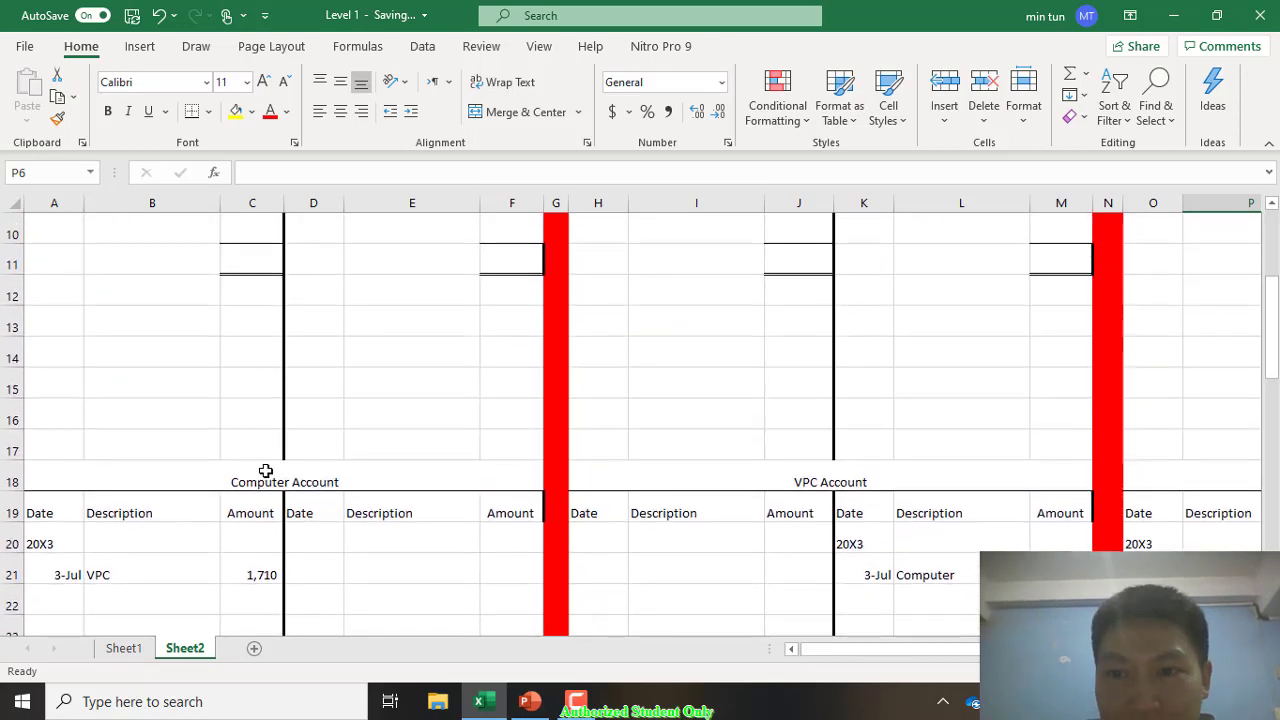
{"action": "scroll", "coordinate": [265, 471], "scroll_direction": "right", "scroll_amount": 3}
{"action": "scroll", "coordinate": [265, 471], "scroll_direction": "left", "scroll_amount": 1}
{"action": "scroll", "coordinate": [265, 471], "scroll_direction": "up", "scroll_amount": 1}
{"action": "scroll", "coordinate": [265, 471], "scroll_direction": "up", "scroll_amount": 1}
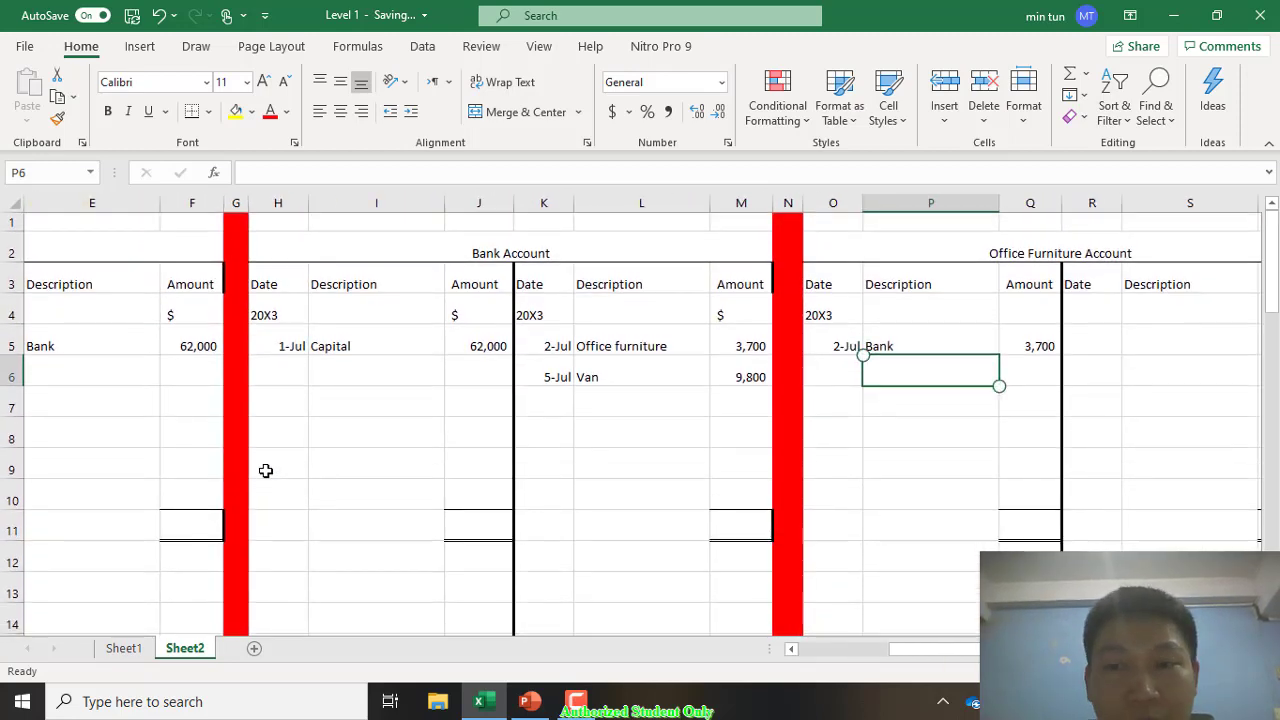
{"action": "key", "text": "Up"}
{"action": "key", "text": "Up"}
{"action": "key", "text": "Up"}
{"action": "key", "text": "Up"}
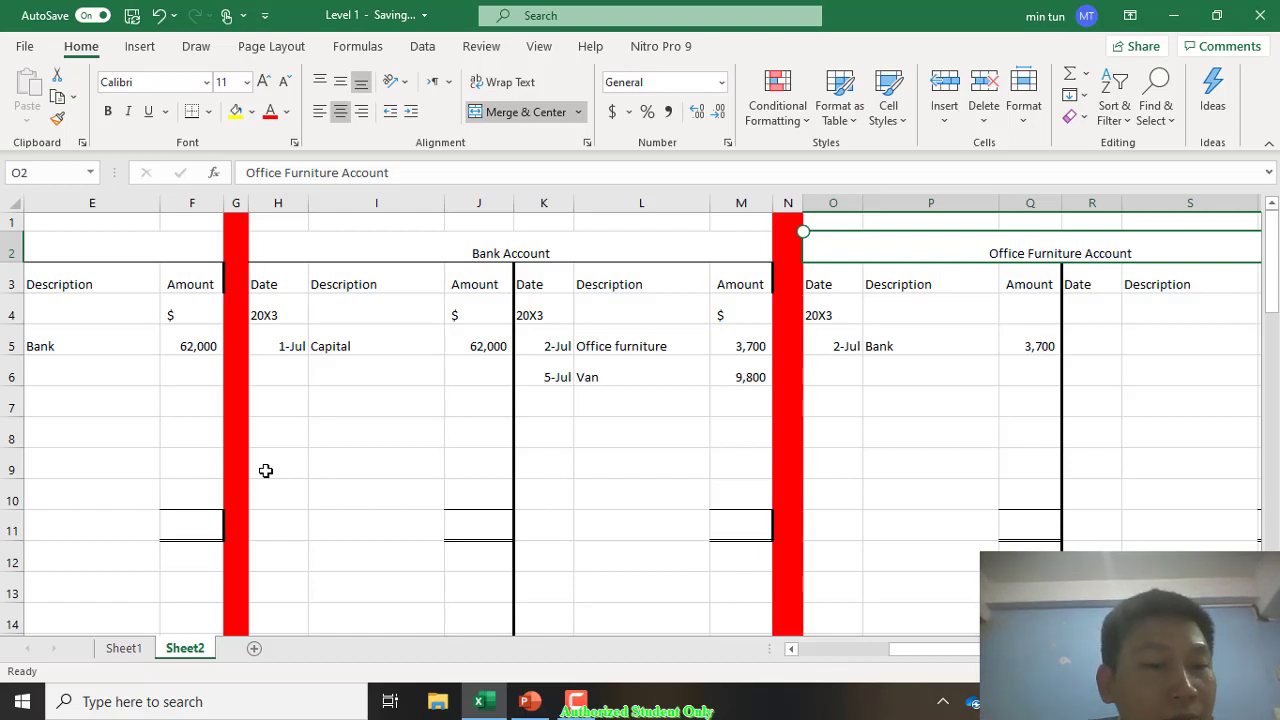
Step: Inspect the debit and credit sides and the title of the D. Bush & Son account
{"action": "scroll", "coordinate": [265, 470], "scroll_direction": "left", "scroll_amount": 3}
{"action": "scroll", "coordinate": [265, 470], "scroll_direction": "down", "scroll_amount": 9}
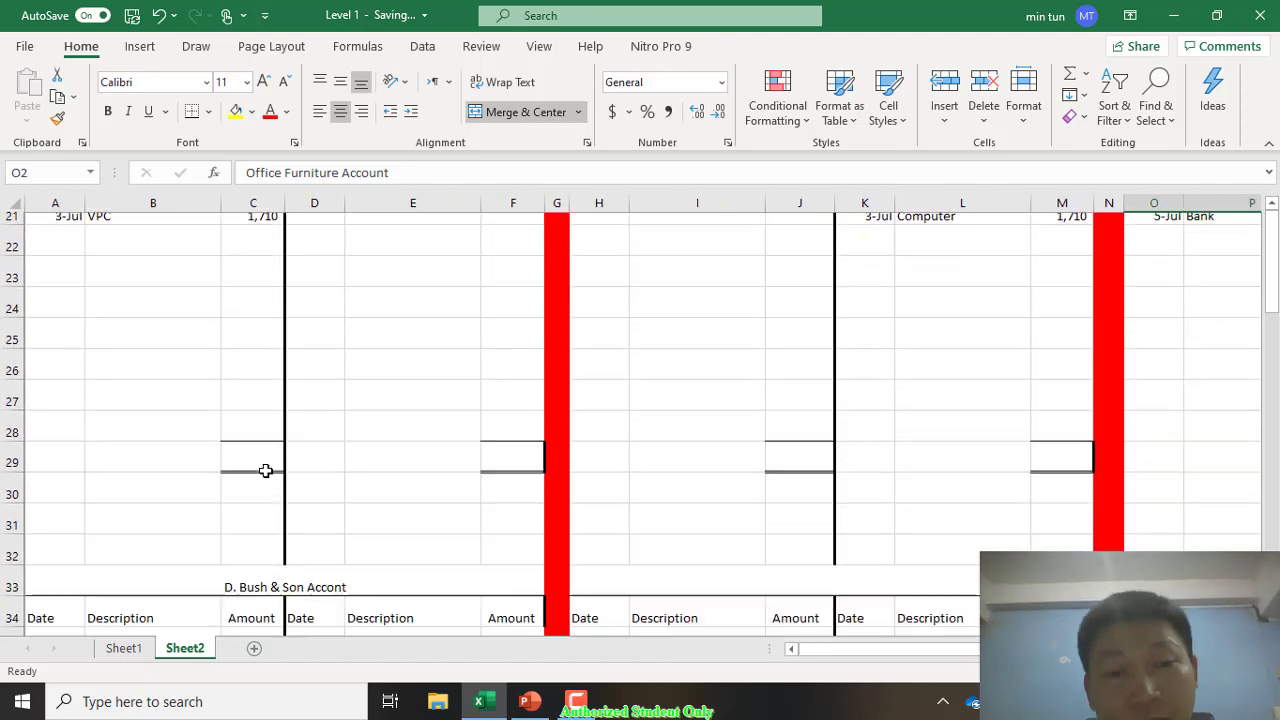
{"action": "left_click", "coordinate": [411, 444]}
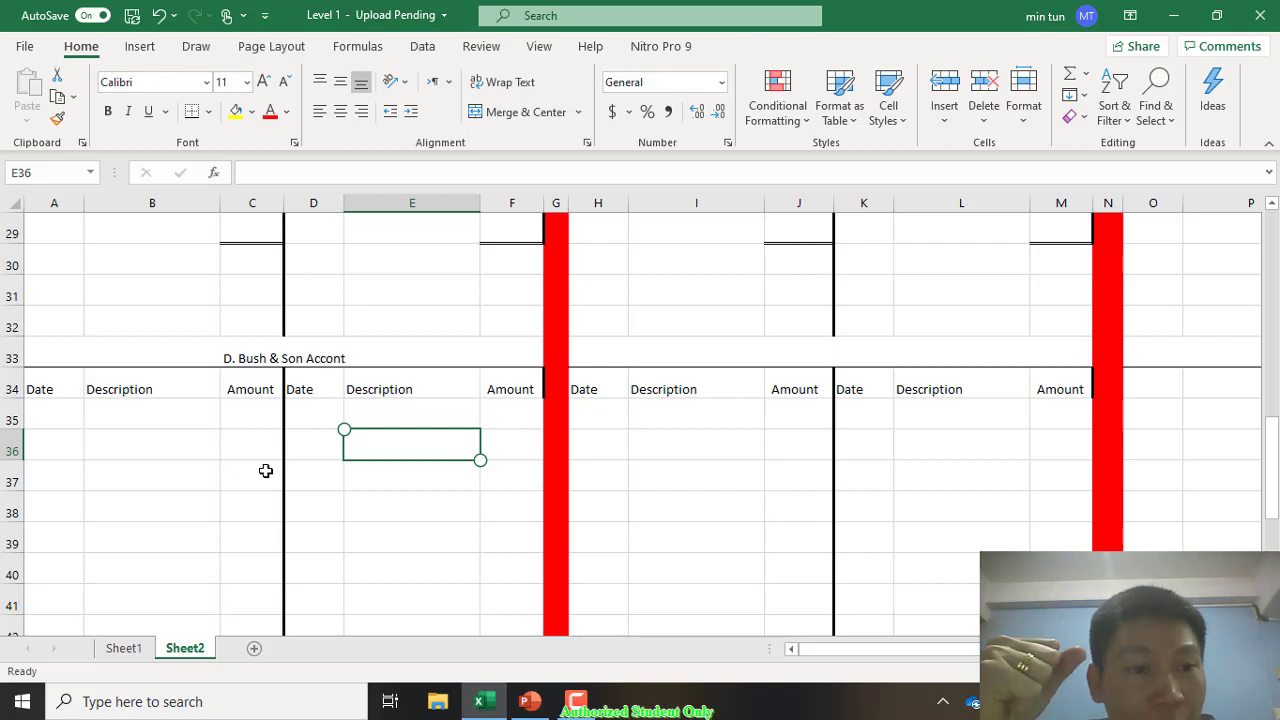
{"action": "key", "text": "Up"}
{"action": "key", "text": "Left"}
{"action": "key", "text": "Left"}
{"action": "key", "text": "Left"}
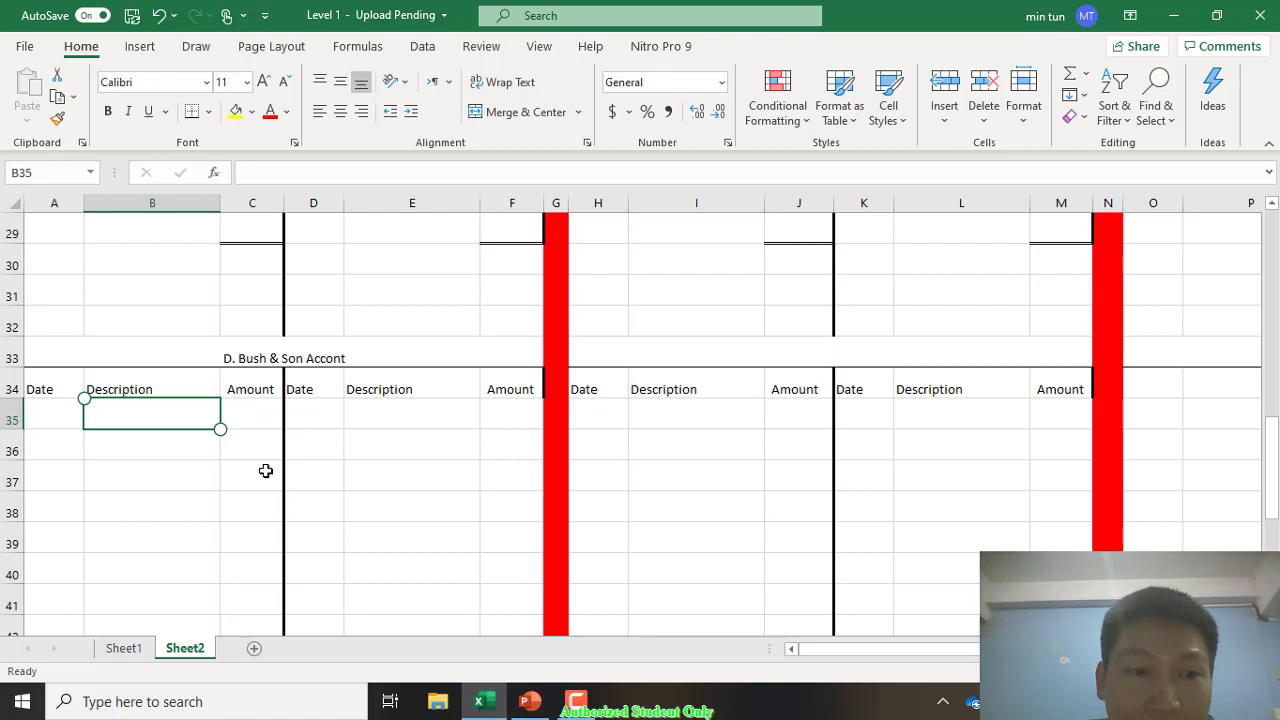
{"action": "key", "text": "Up"}
{"action": "key", "text": "Up"}
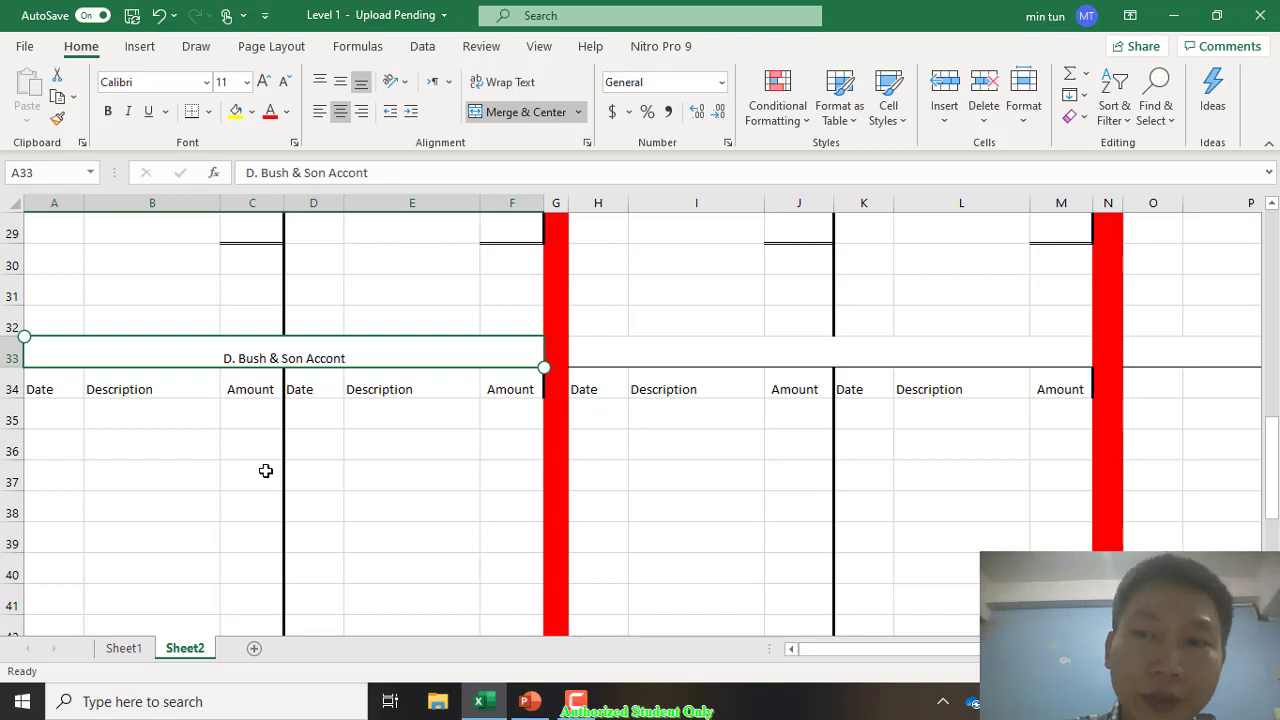
Step: Enter 450 as the credit amount in the Office Furniture Account, cell T5
{"action": "scroll", "coordinate": [265, 470], "scroll_direction": "right", "scroll_amount": 3}
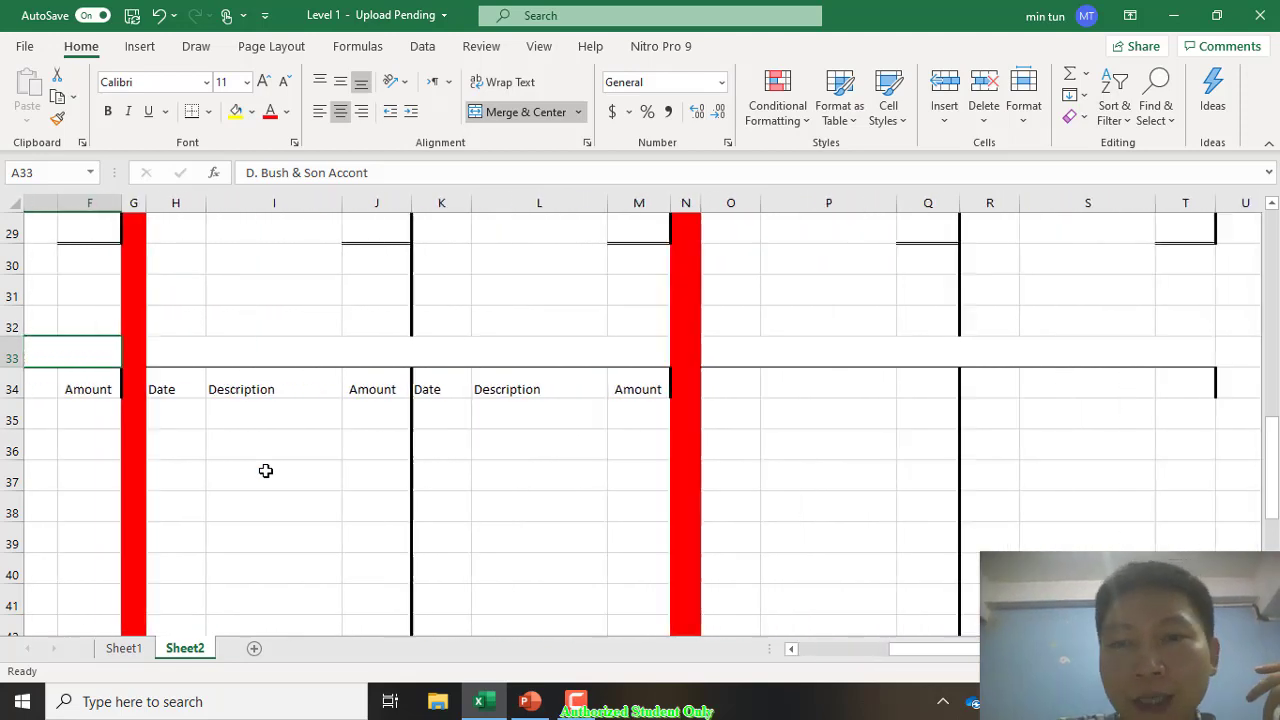
{"action": "scroll", "coordinate": [265, 470], "scroll_direction": "right", "scroll_amount": 2}
{"action": "scroll", "coordinate": [265, 470], "scroll_direction": "up", "scroll_amount": 9}
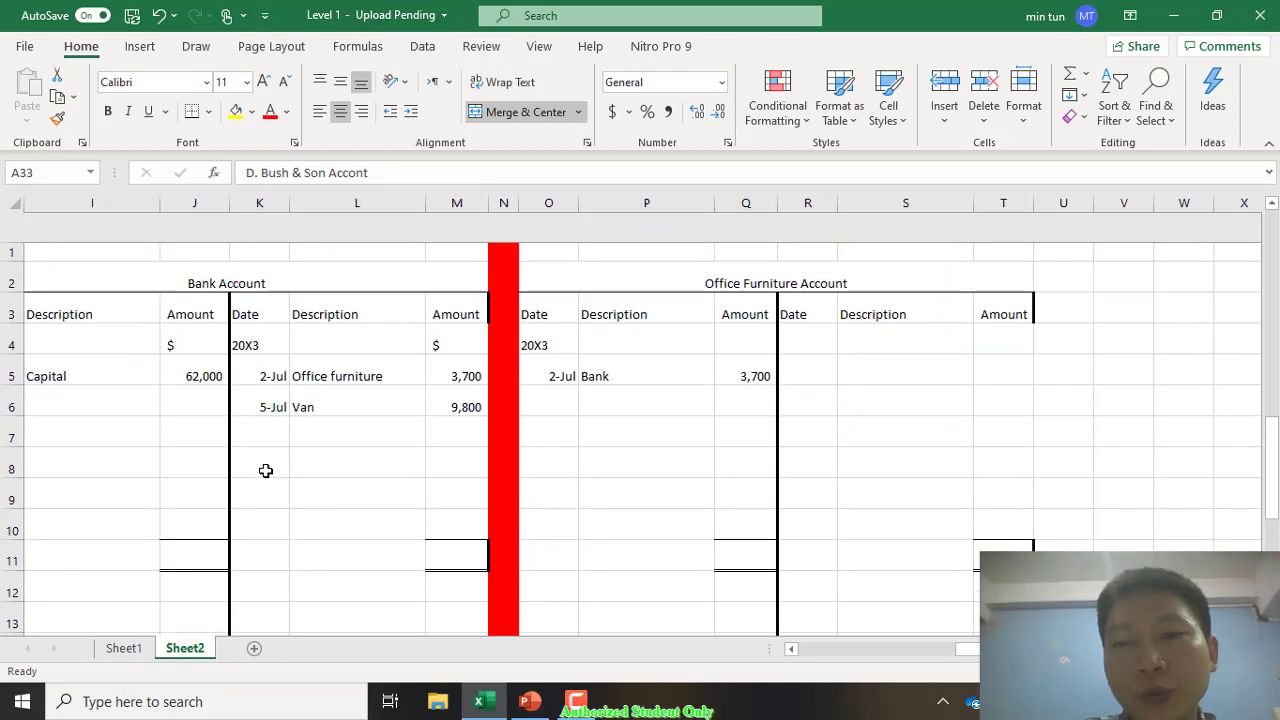
{"action": "scroll", "coordinate": [265, 470], "scroll_direction": "down", "scroll_amount": 1}
{"action": "left_click", "coordinate": [905, 340]}
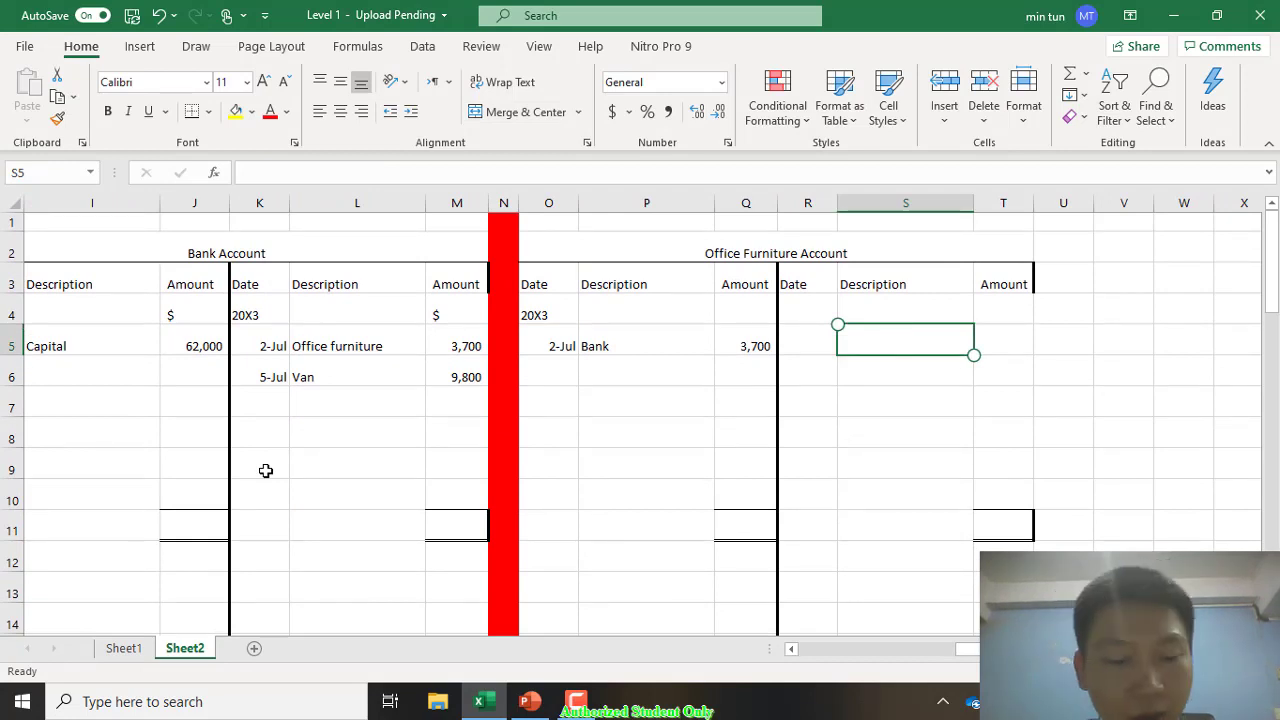
{"action": "key", "text": "Tab"}
{"action": "type", "text": "4"}
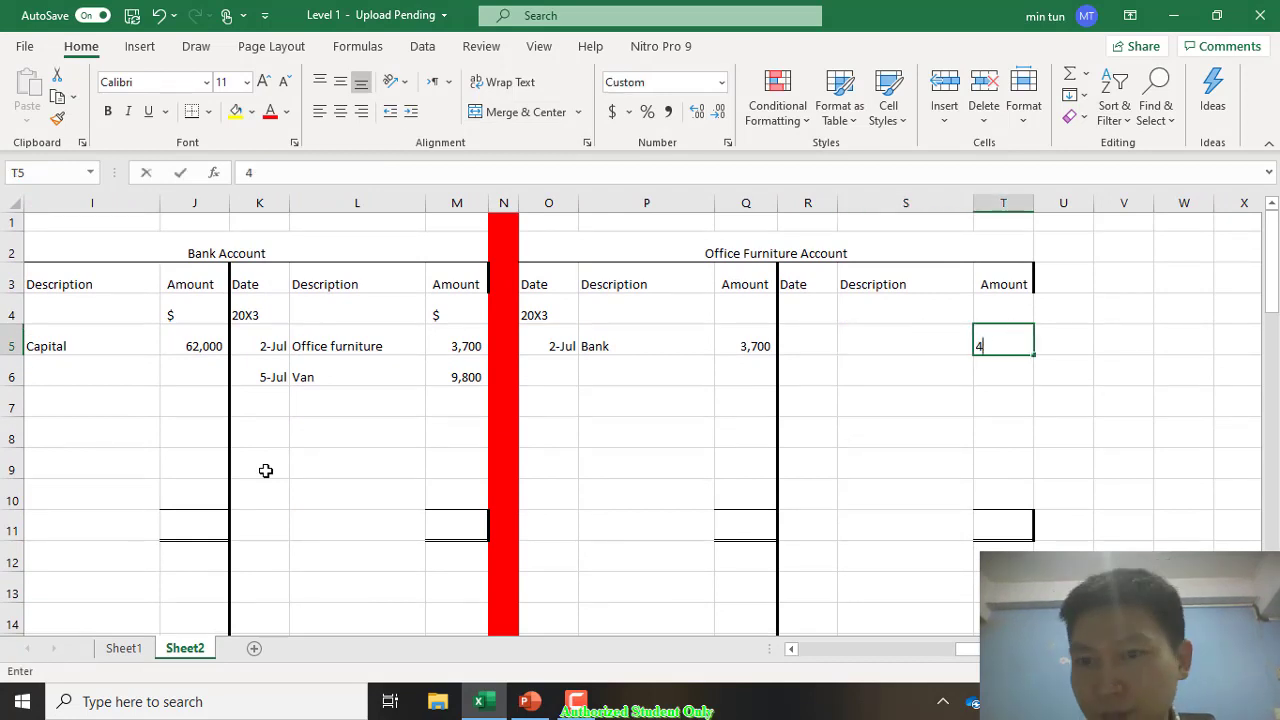
{"action": "type", "text": "50"}
{"action": "key", "text": "Return"}
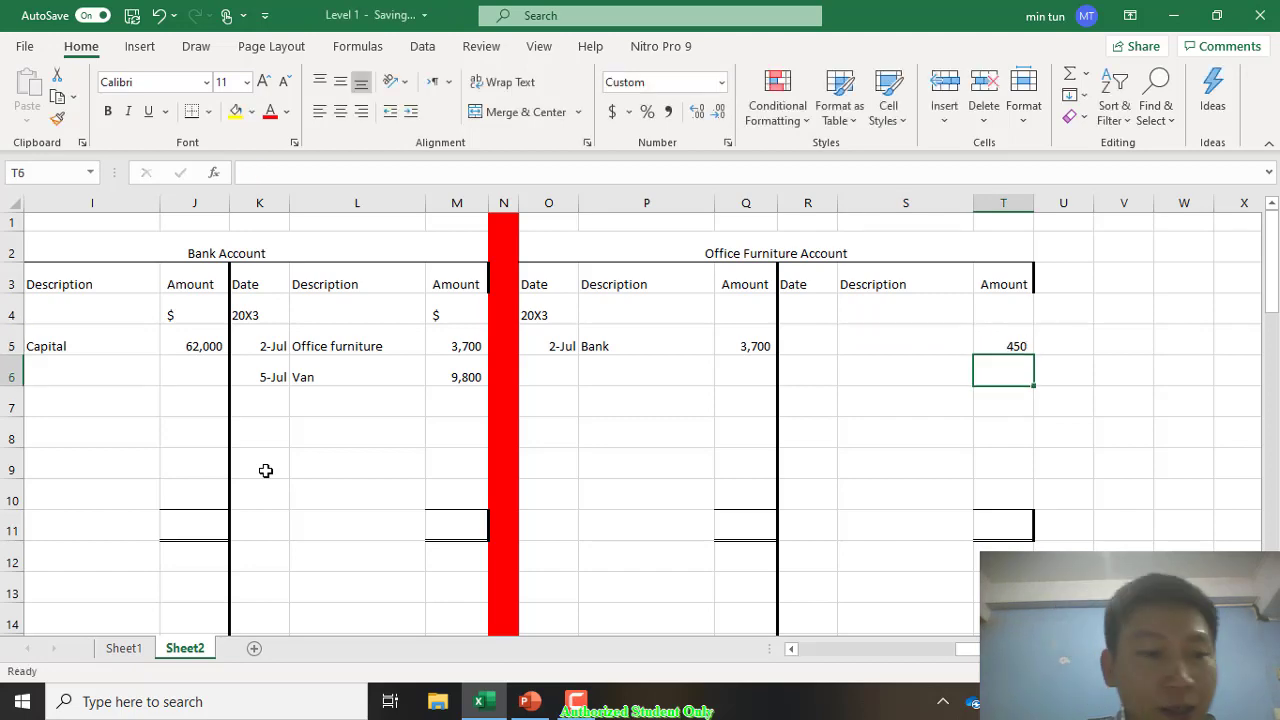
Step: Enter 450 as the debit amount in the D. Bush & Son account, cell C36
{"action": "scroll", "coordinate": [265, 470], "scroll_direction": "down", "scroll_amount": 8}
{"action": "scroll", "coordinate": [265, 470], "scroll_direction": "left", "scroll_amount": 3}
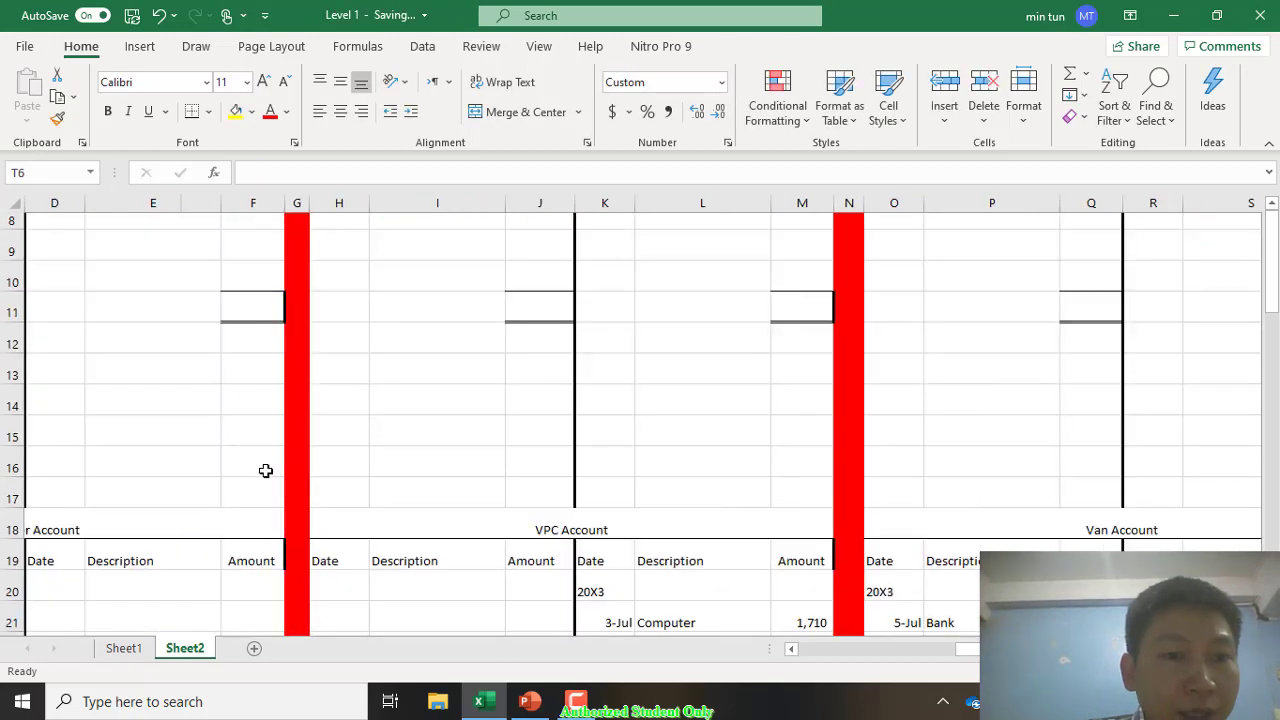
{"action": "scroll", "coordinate": [265, 470], "scroll_direction": "down", "scroll_amount": 2}
{"action": "left_click", "coordinate": [265, 470]}
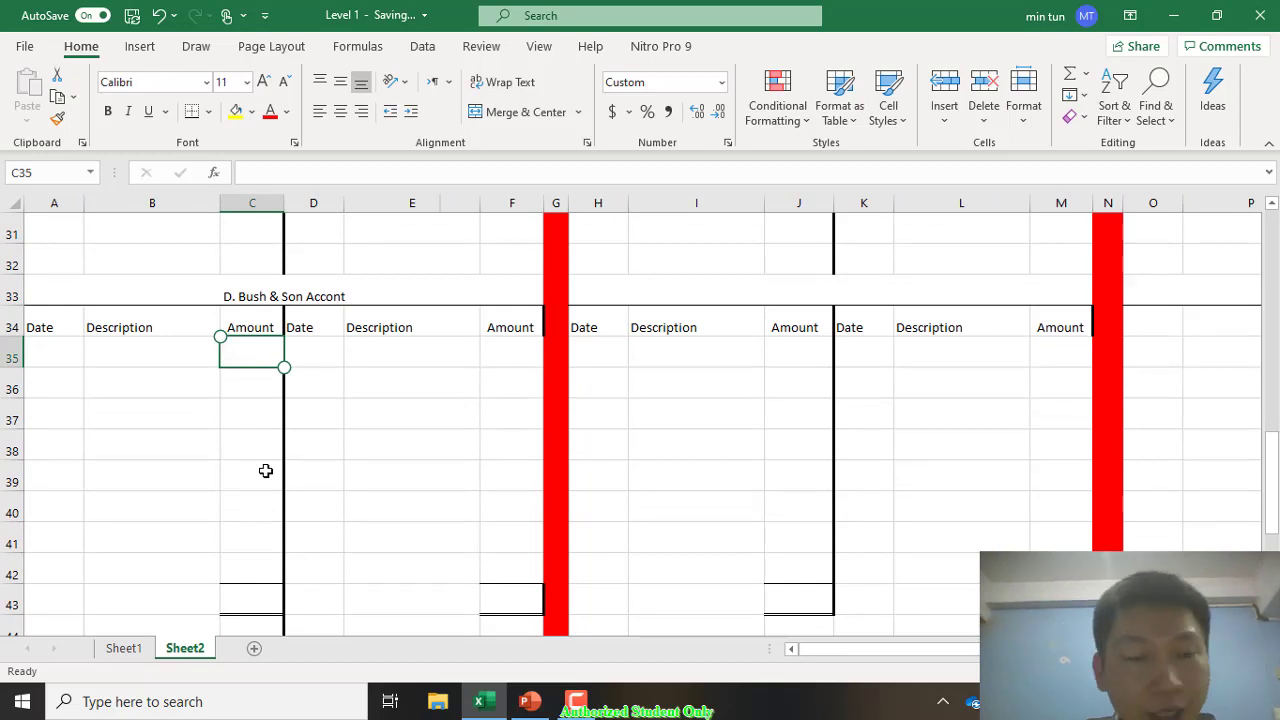
{"action": "key", "text": "Down"}
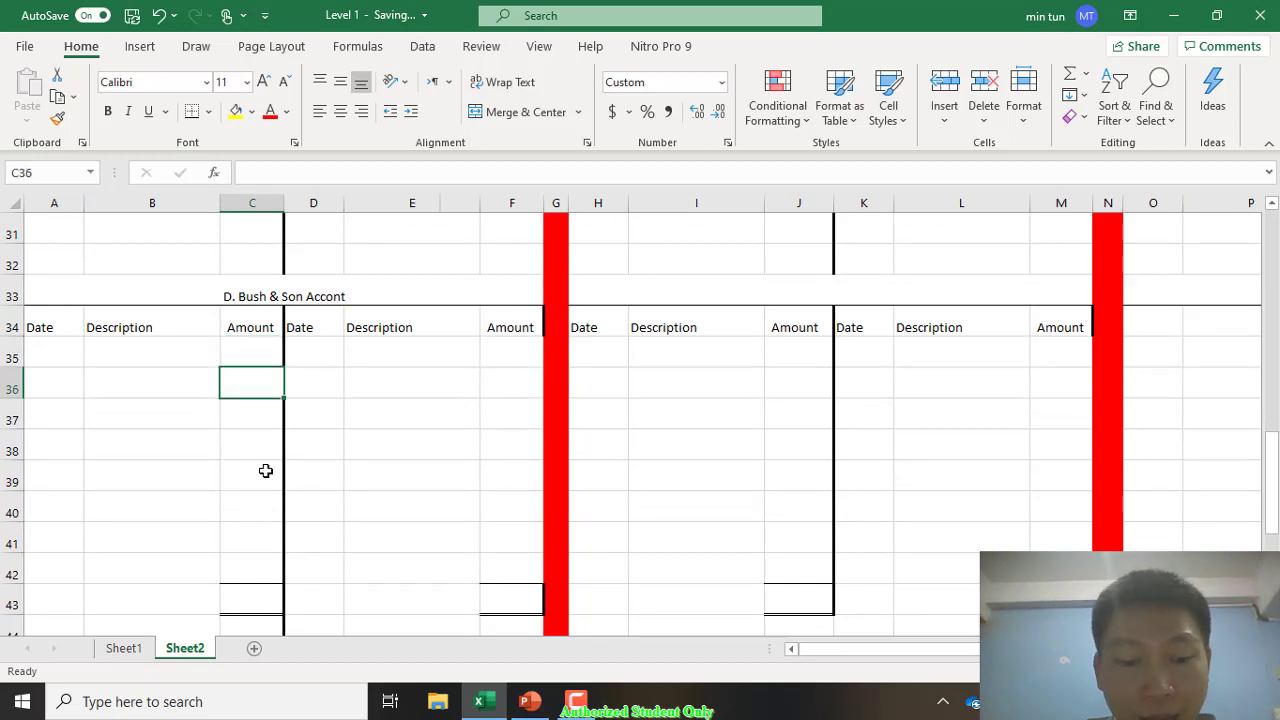
{"action": "type", "text": "450"}
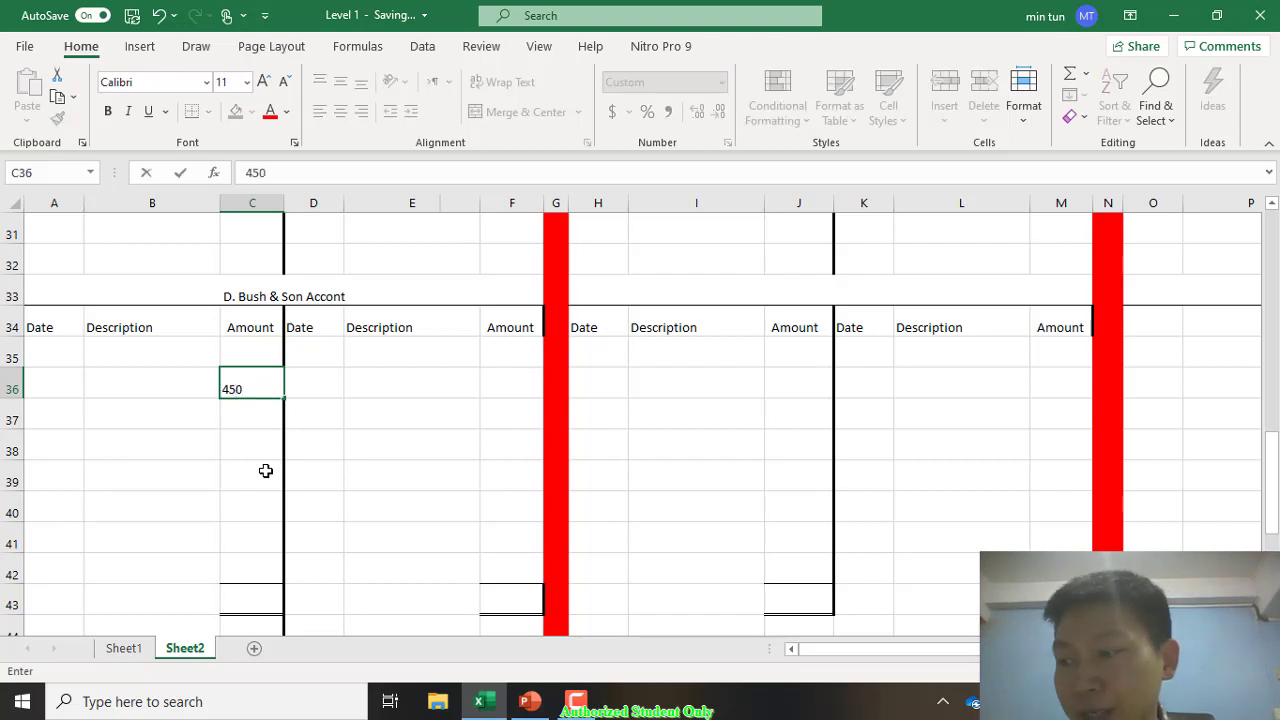
{"action": "key", "text": "Return"}
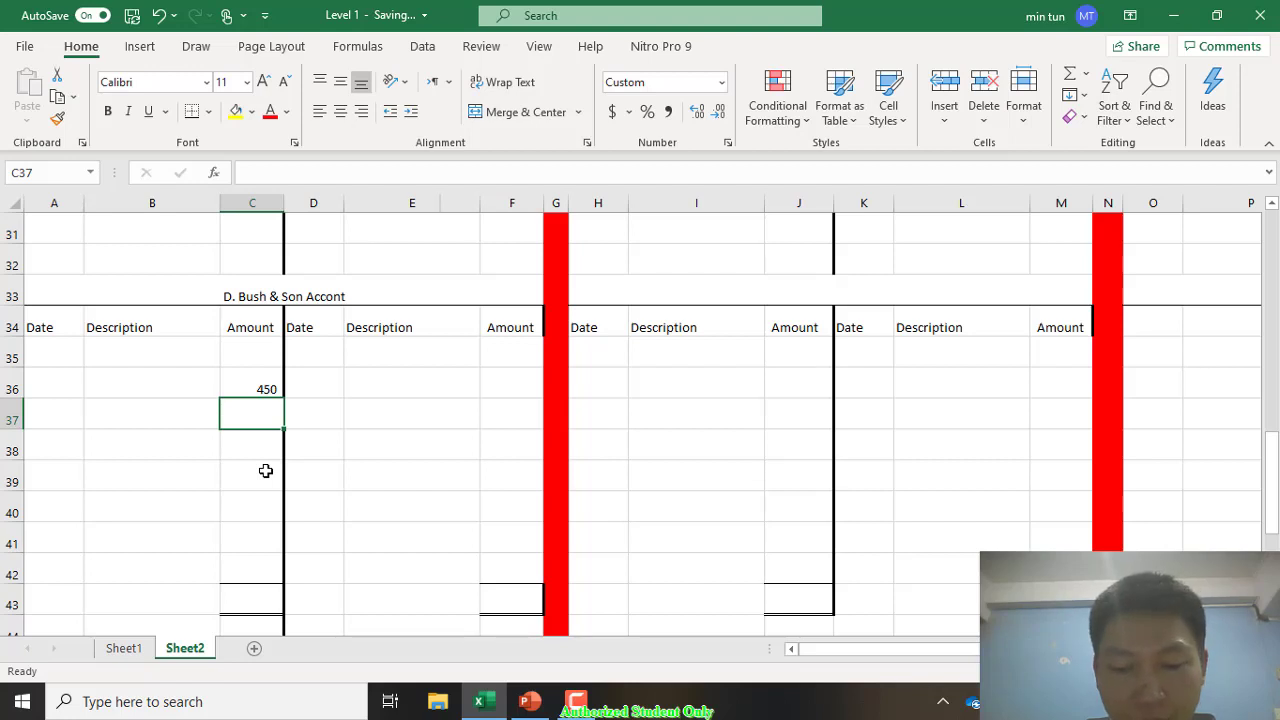
Step: Date the debit entry in the D. Bush & Son account with 20X3 in A35 and 8 July in A36
{"action": "key", "text": "Up"}
{"action": "key", "text": "Up"}
{"action": "key", "text": "Left"}
{"action": "key", "text": "Left"}
{"action": "type", "text": "20X3"}
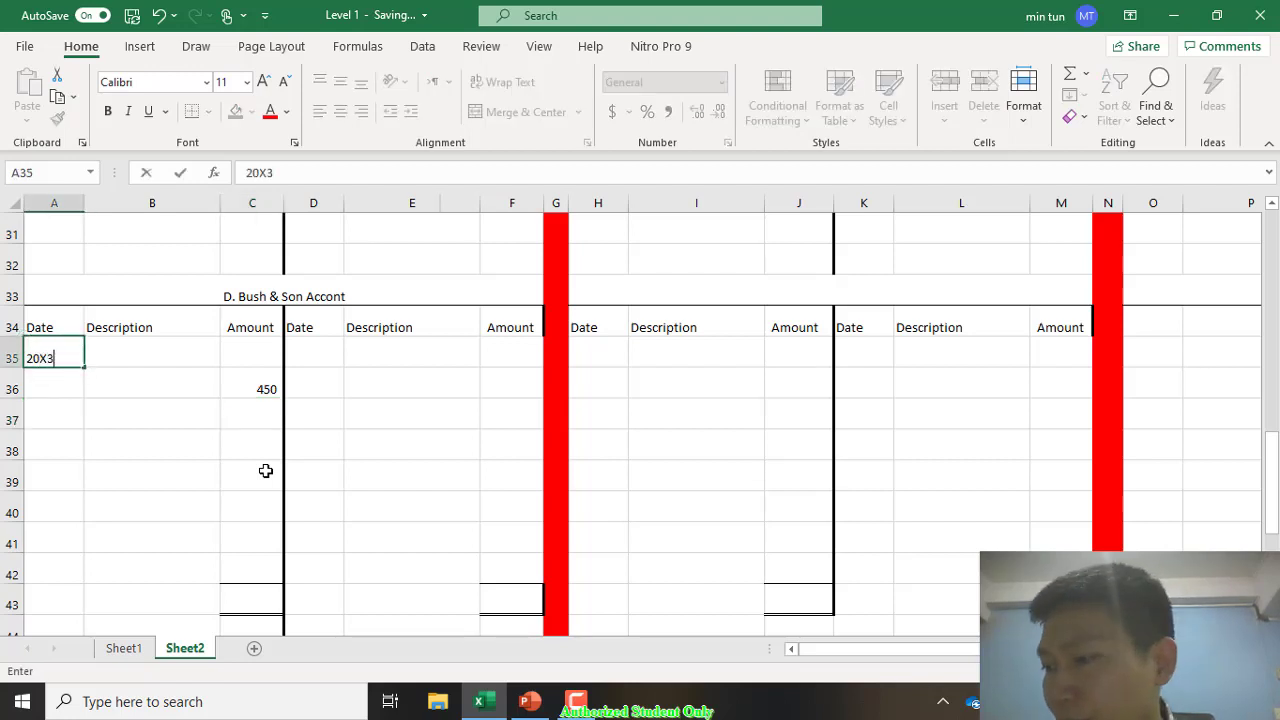
{"action": "key", "text": "Return"}
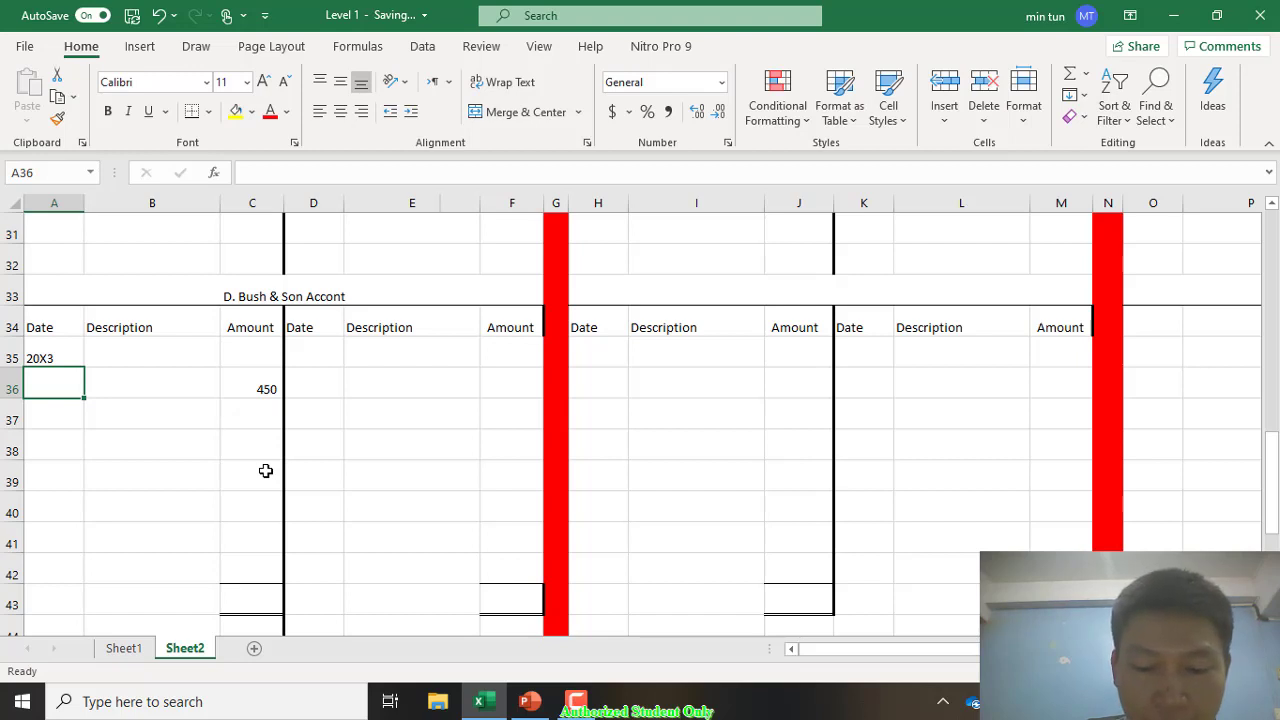
{"action": "type", "text": "8 Ju"}
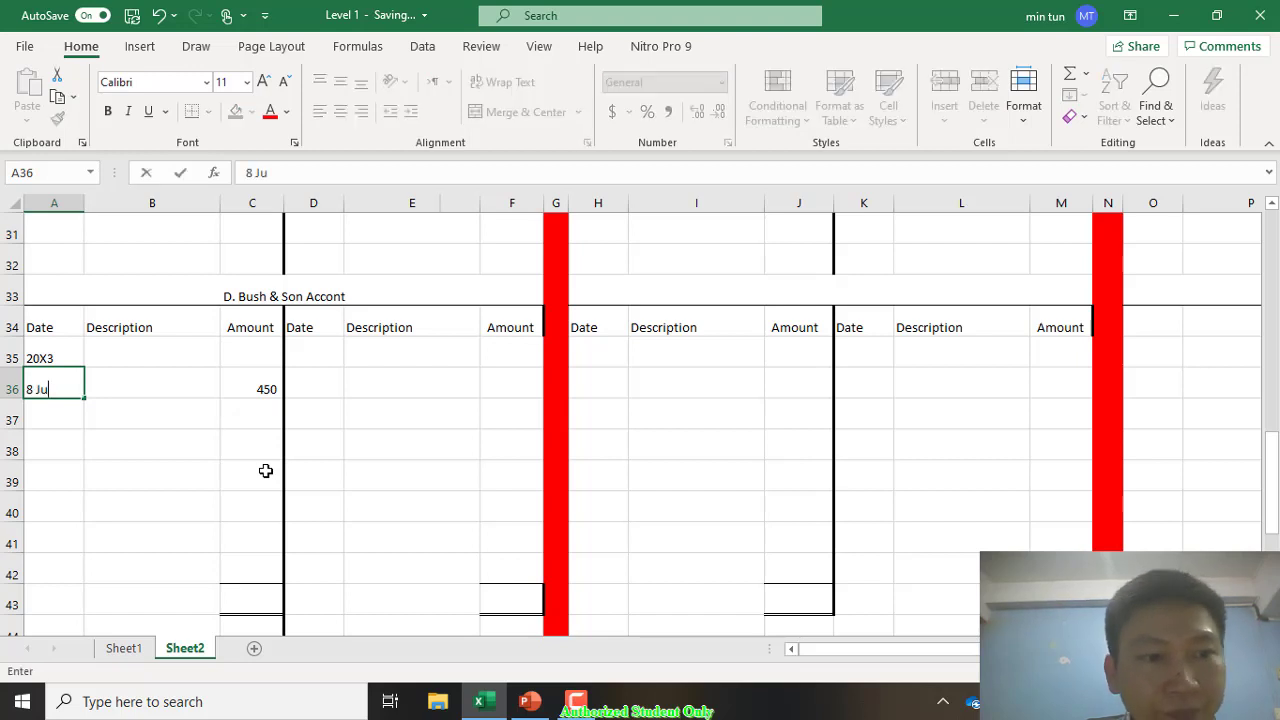
{"action": "type", "text": "ly"}
{"action": "key", "text": "Return"}
{"action": "key", "text": "Up"}
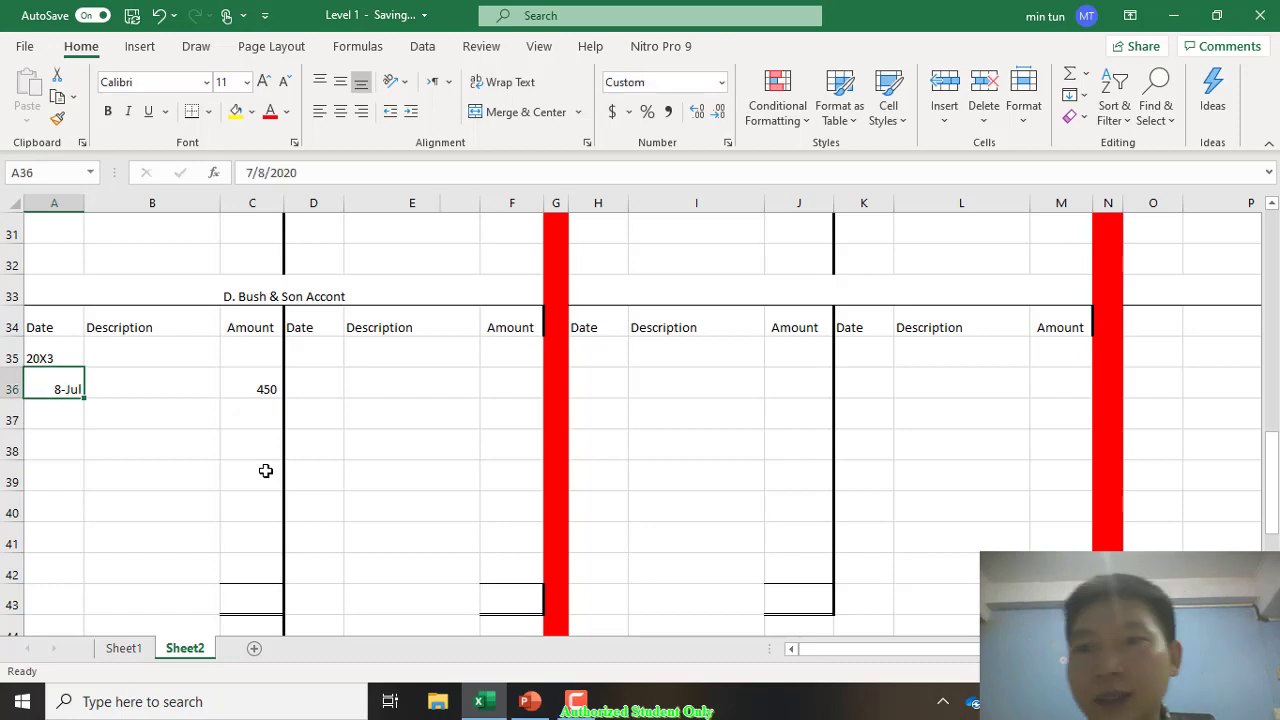
Step: Date the credit entry in the Office Furniture Account with 20X3 in R4 and 8 July in R5
{"action": "scroll", "coordinate": [265, 470], "scroll_direction": "right", "scroll_amount": 5}
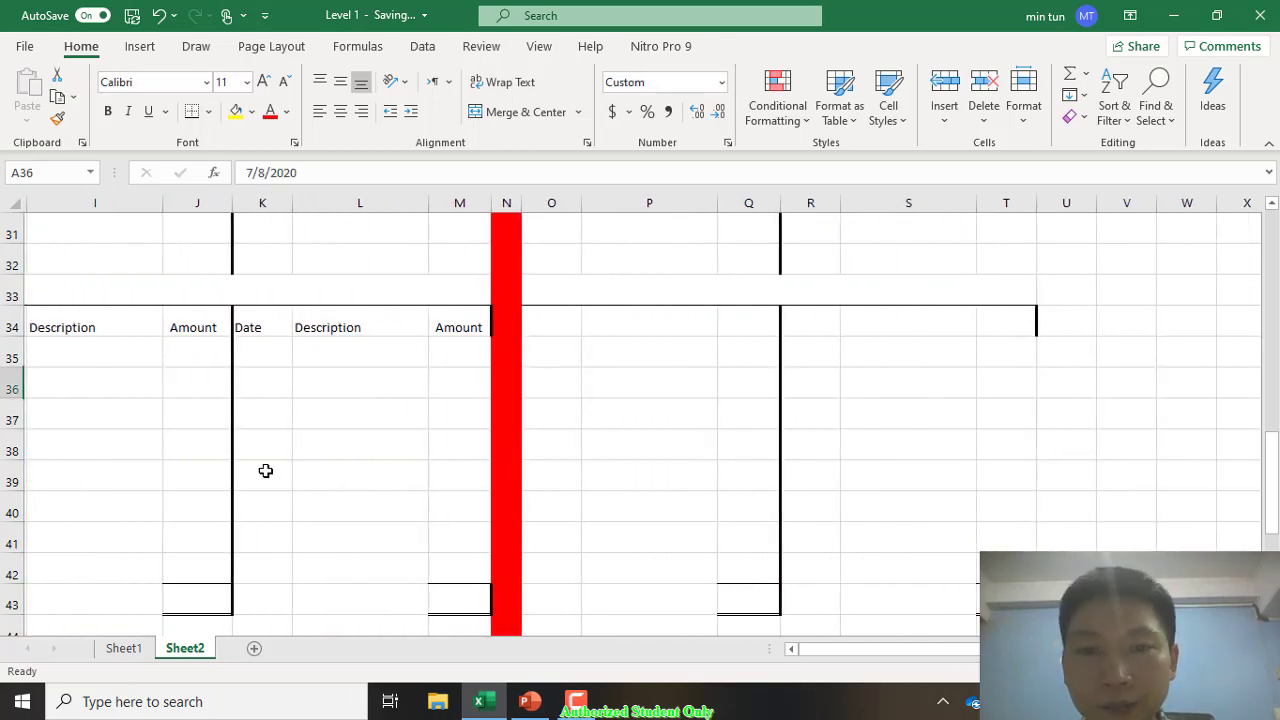
{"action": "scroll", "coordinate": [265, 470], "scroll_direction": "up", "scroll_amount": 5}
{"action": "scroll", "coordinate": [265, 470], "scroll_direction": "up", "scroll_amount": 5}
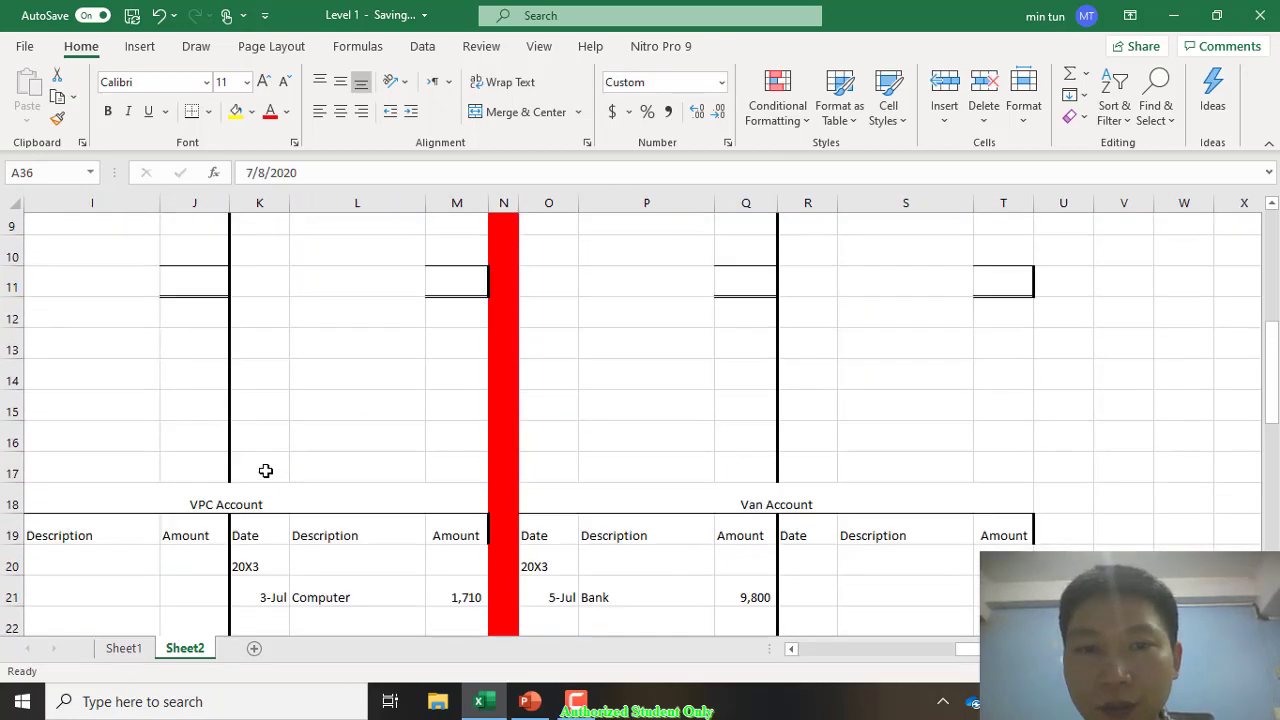
{"action": "scroll", "coordinate": [265, 470], "scroll_direction": "down", "scroll_amount": 1}
{"action": "left_click", "coordinate": [807, 309]}
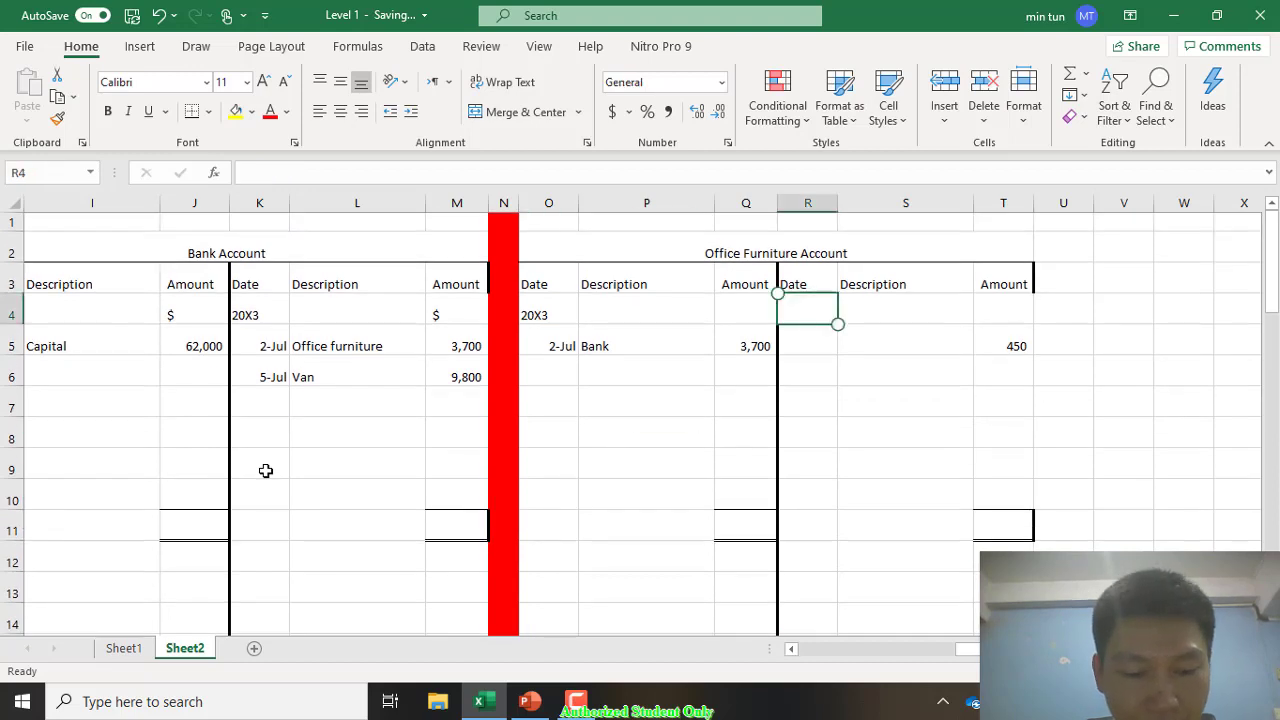
{"action": "type", "text": "20X3"}
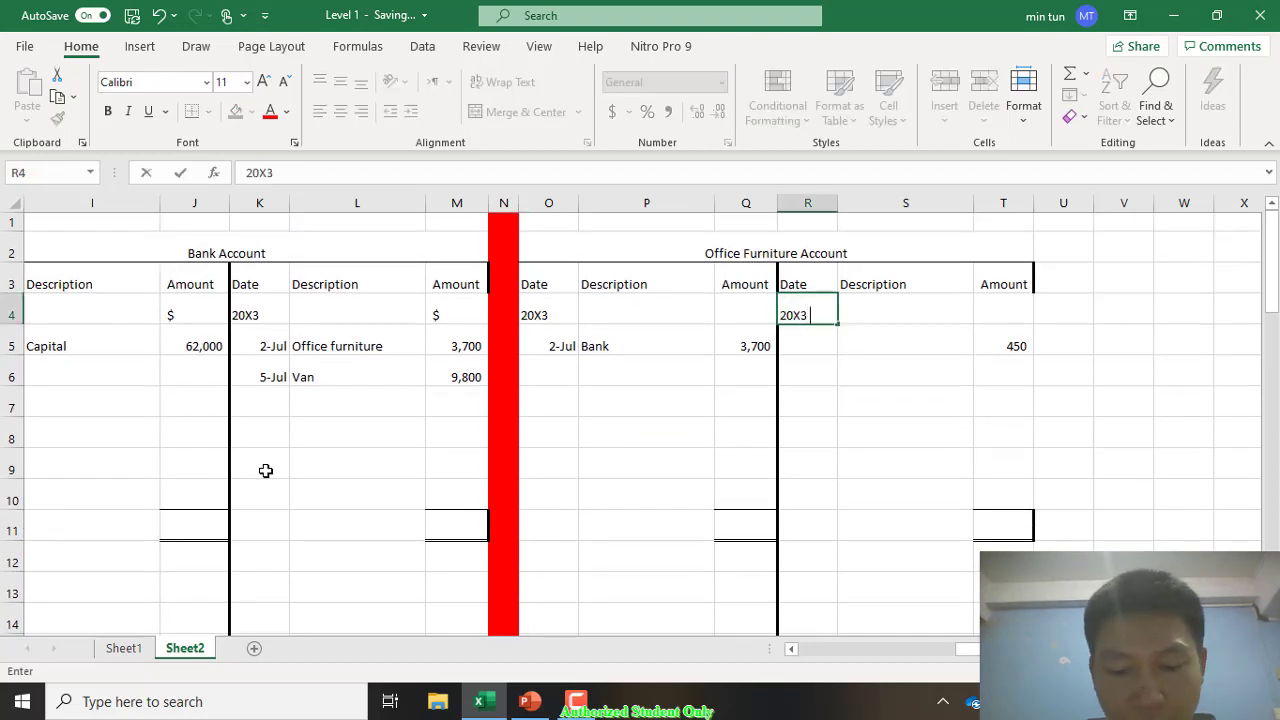
{"action": "key", "text": "Return"}
{"action": "type", "text": "8"}
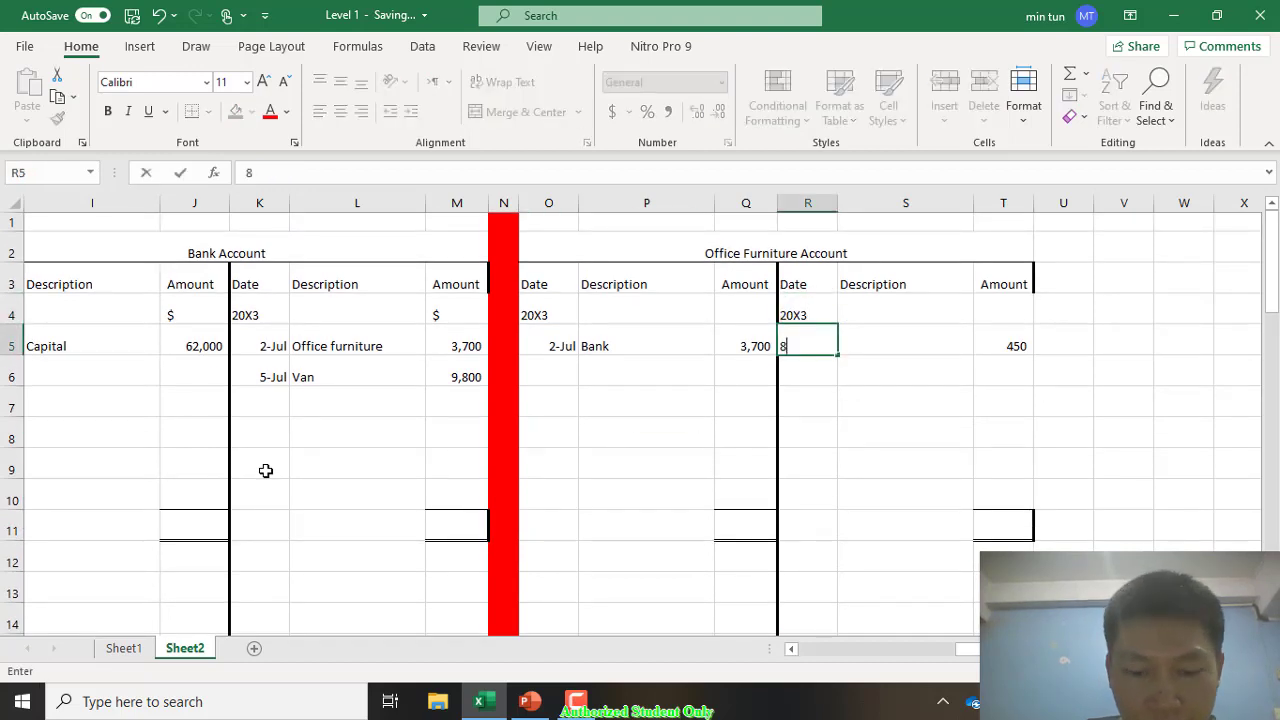
{"action": "type", "text": "/"}
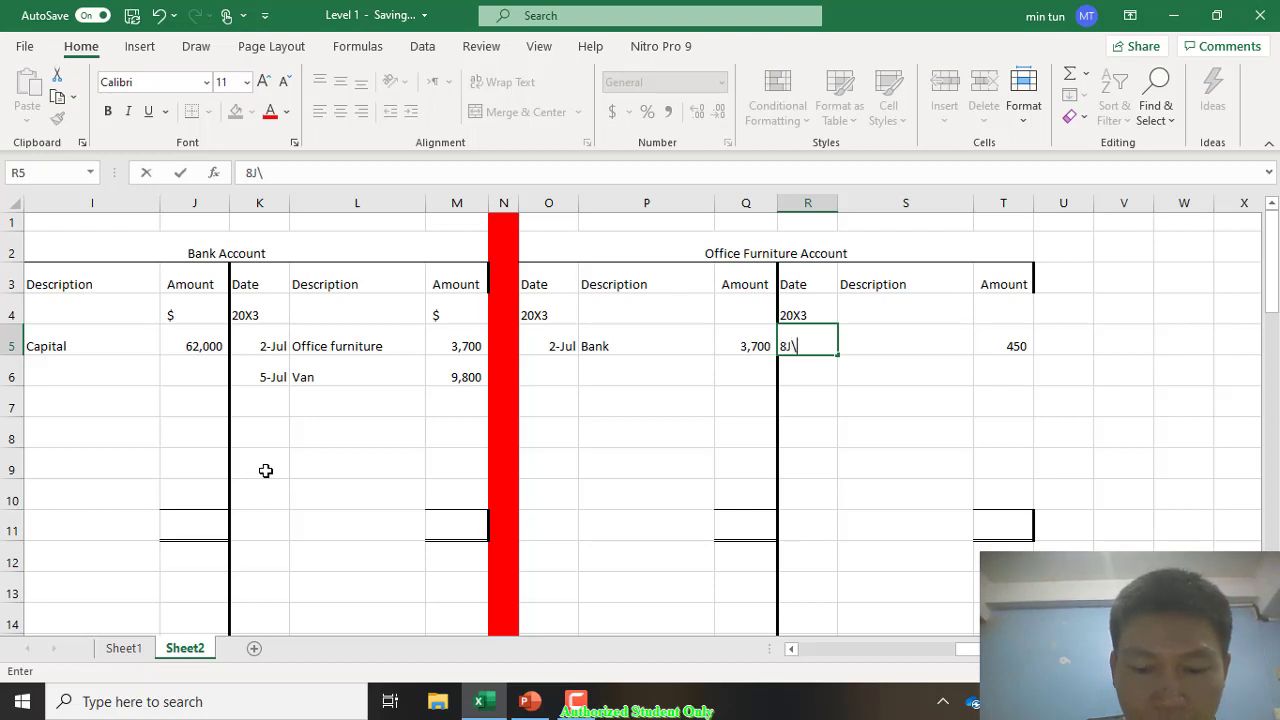
{"action": "key", "text": "BackSpace"}
{"action": "type", "text": "-Jul"}
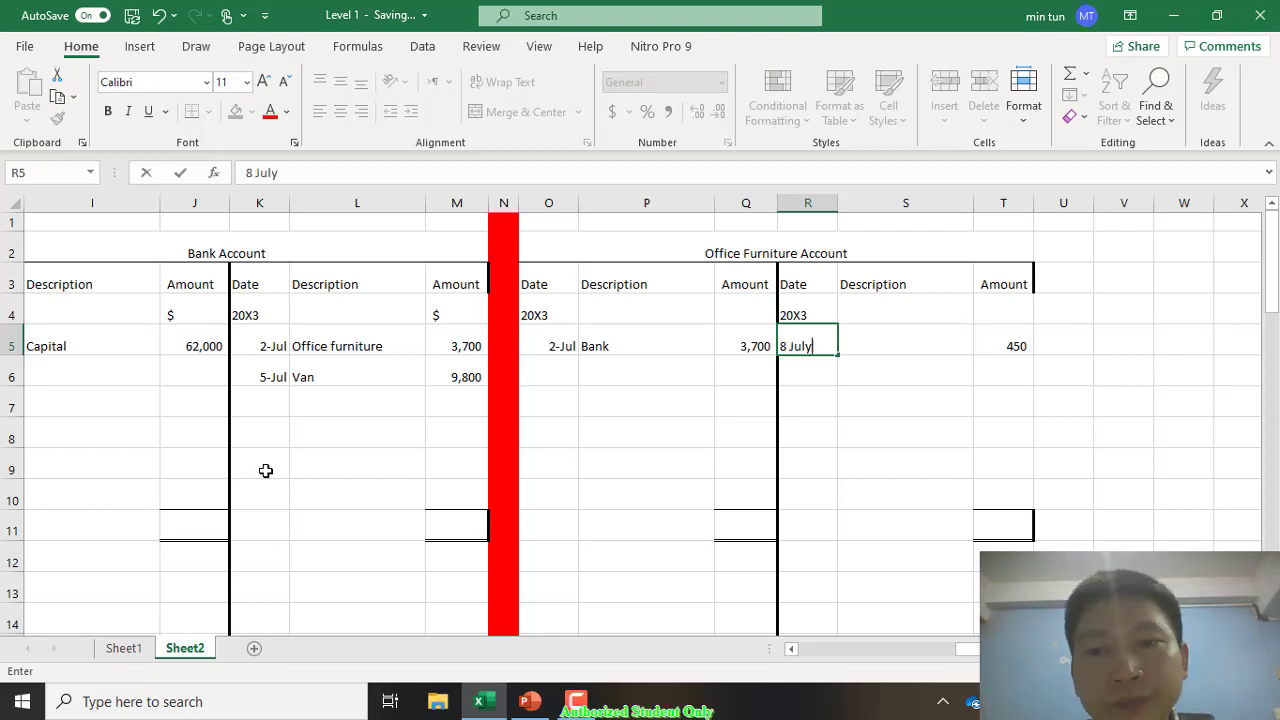
{"action": "key", "text": "Return"}
Step: Describe the 450 credit entry in S5 with a formula referencing the D. Bush & Son account title in A33
{"action": "key", "text": "Up"}
{"action": "key", "text": "Right"}
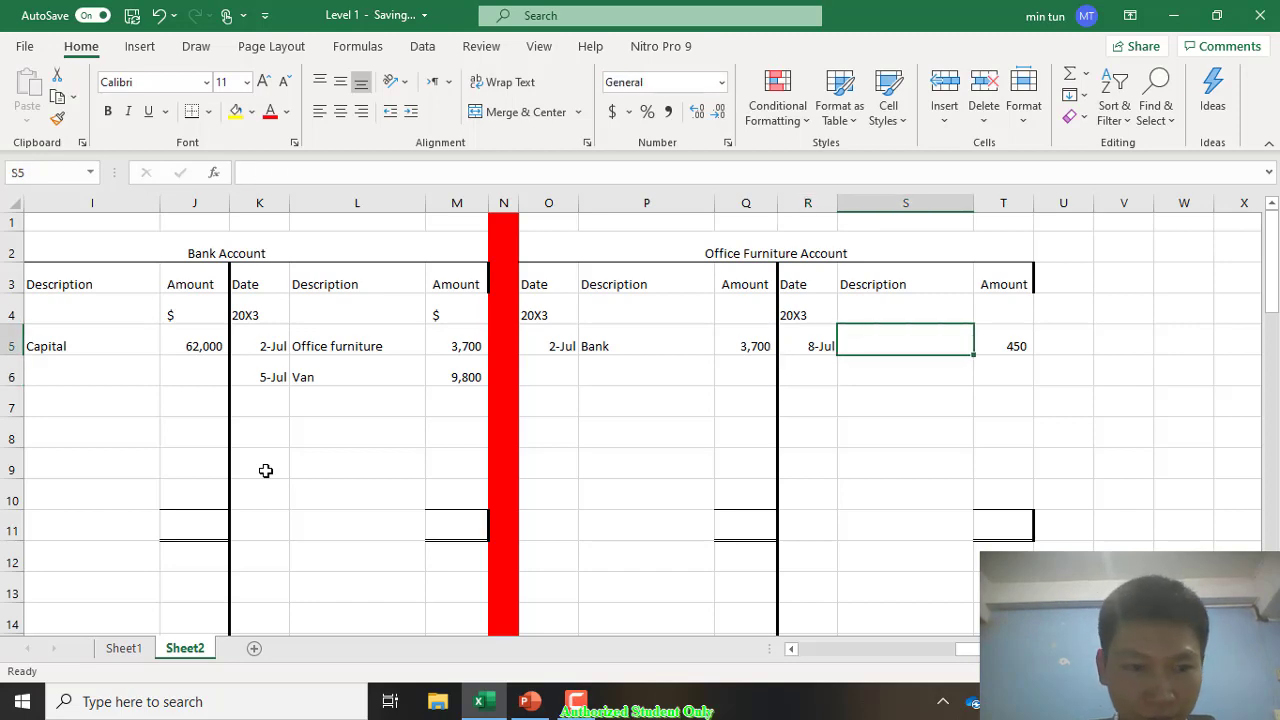
{"action": "type", "text": "="}
{"action": "scroll", "coordinate": [265, 470], "scroll_direction": "down", "scroll_amount": 7}
{"action": "scroll", "coordinate": [265, 470], "scroll_direction": "left", "scroll_amount": 4}
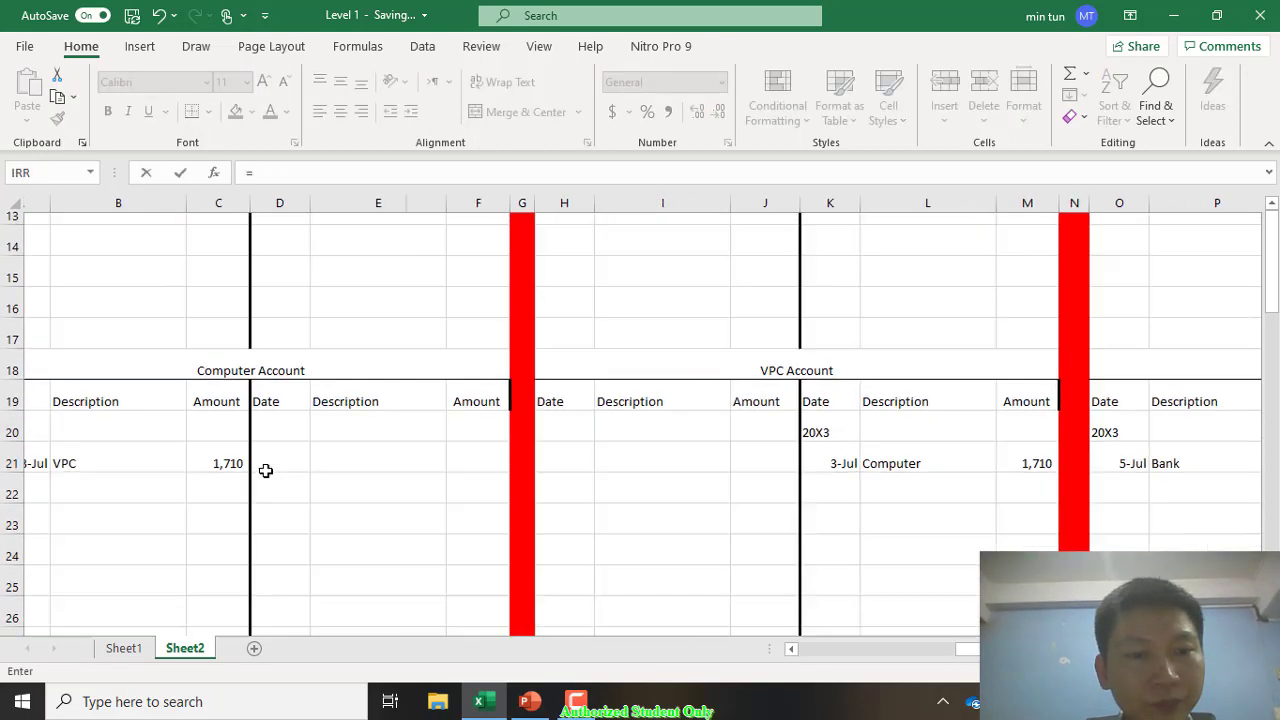
{"action": "left_click", "coordinate": [265, 544]}
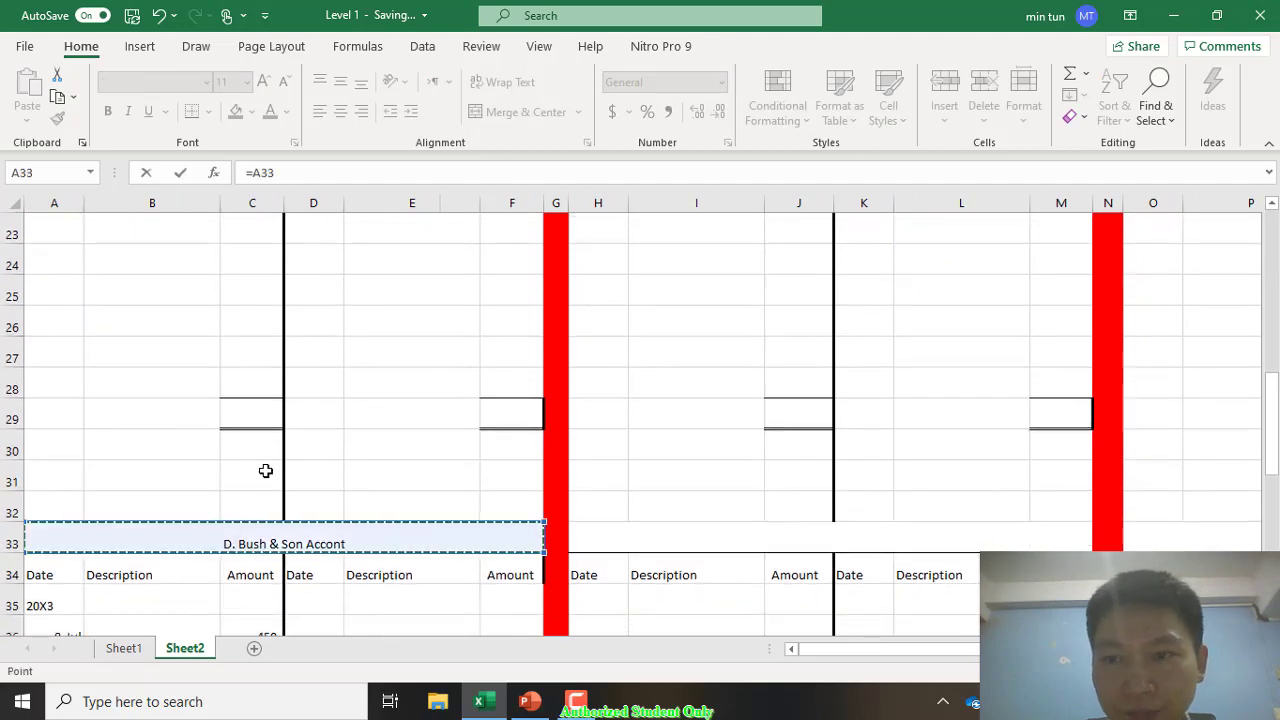
{"action": "key", "text": "Return"}
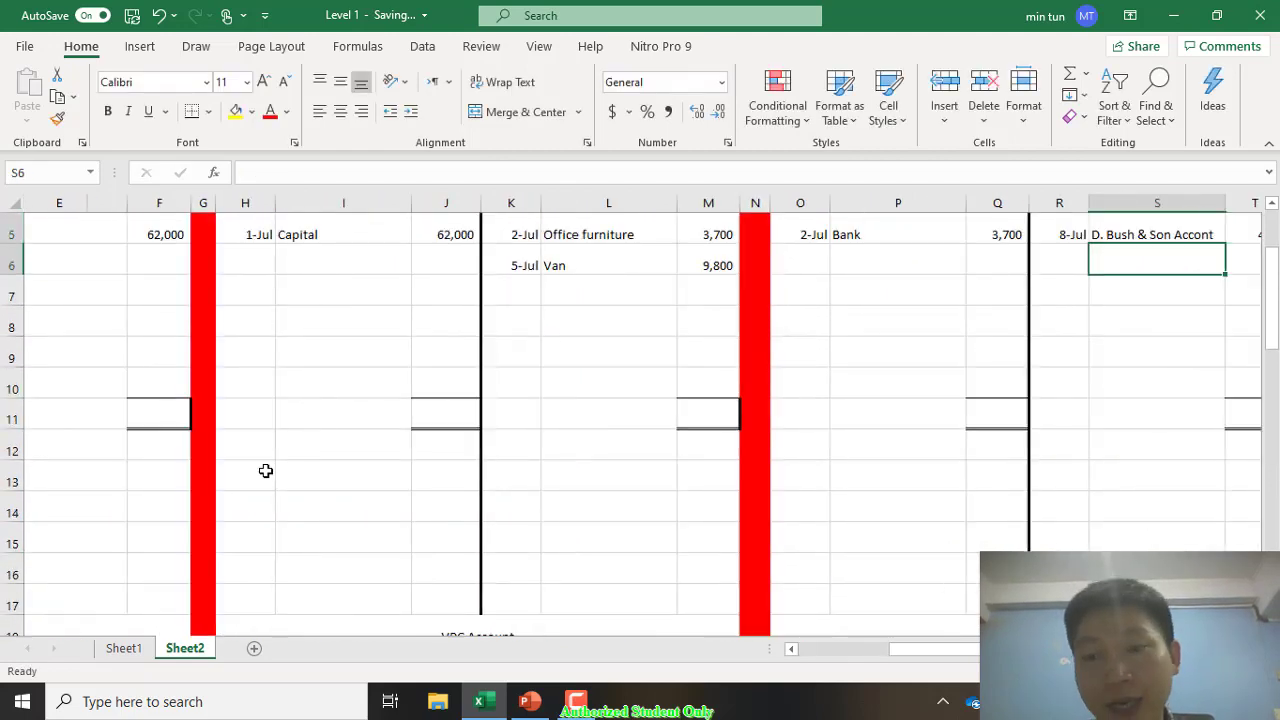
Step: Describe the D. Bush & Son debit entry in B36 with a formula referencing the Office Furniture Account title
{"action": "scroll", "coordinate": [265, 470], "scroll_direction": "left", "scroll_amount": 5}
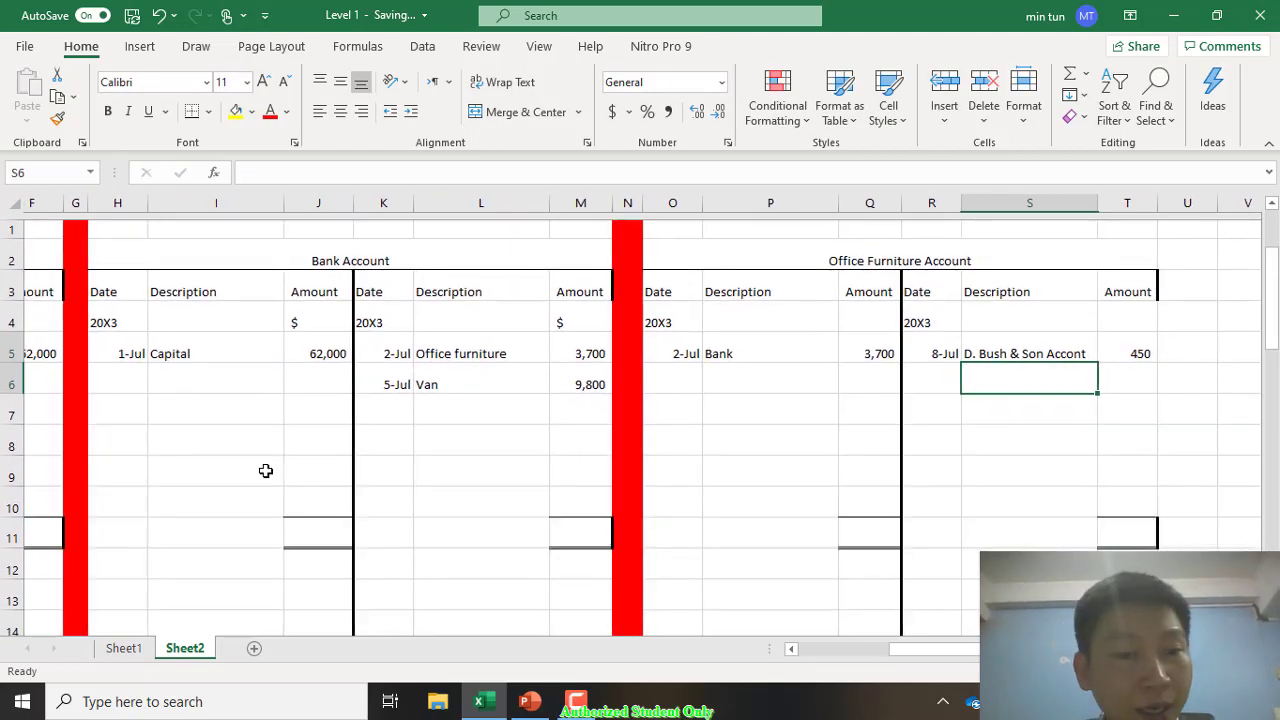
{"action": "scroll", "coordinate": [265, 470], "scroll_direction": "down", "scroll_amount": 9}
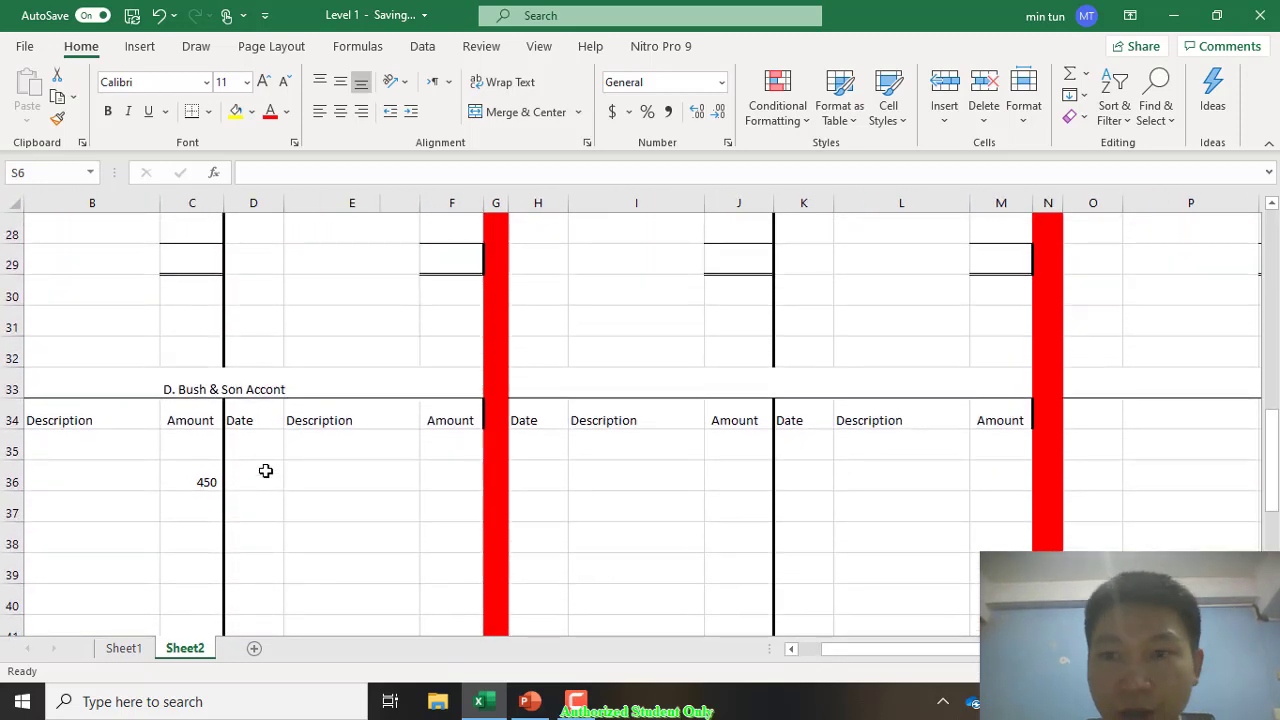
{"action": "left_click", "coordinate": [92, 482]}
{"action": "type", "text": "="}
{"action": "scroll", "coordinate": [265, 470], "scroll_direction": "right", "scroll_amount": 5}
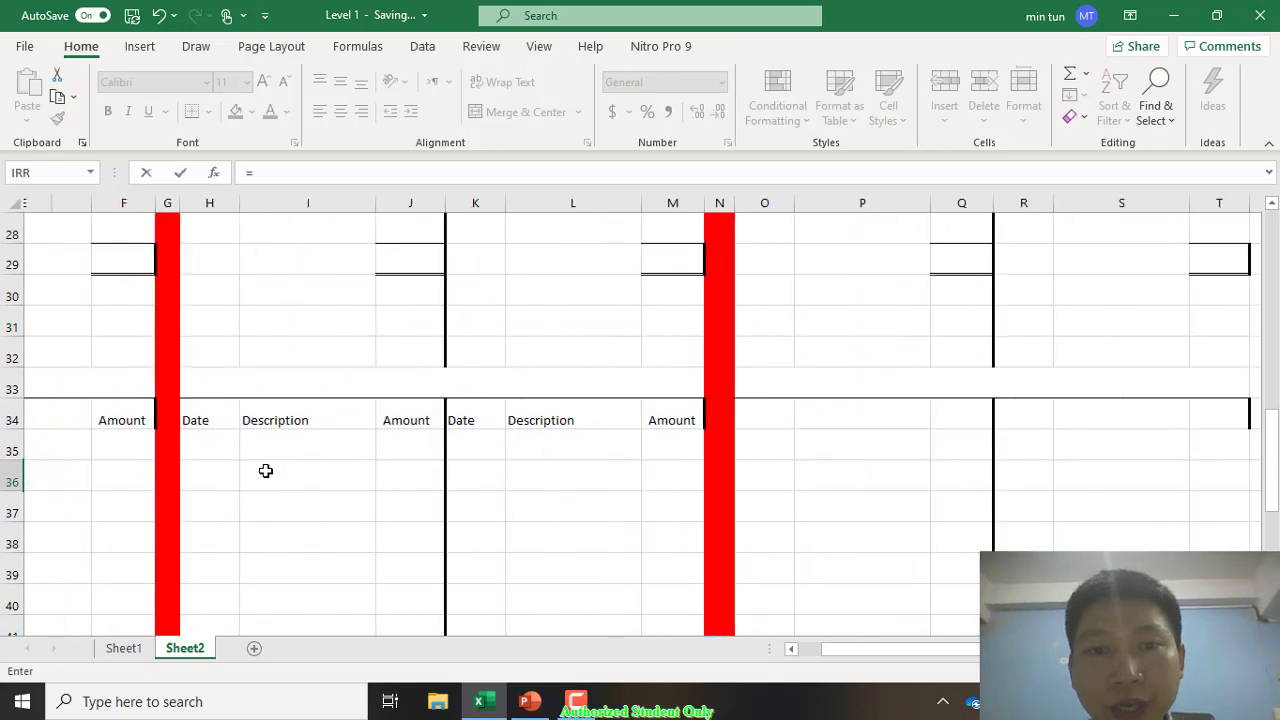
{"action": "scroll", "coordinate": [265, 470], "scroll_direction": "up", "scroll_amount": 5}
{"action": "scroll", "coordinate": [265, 470], "scroll_direction": "up", "scroll_amount": 4}
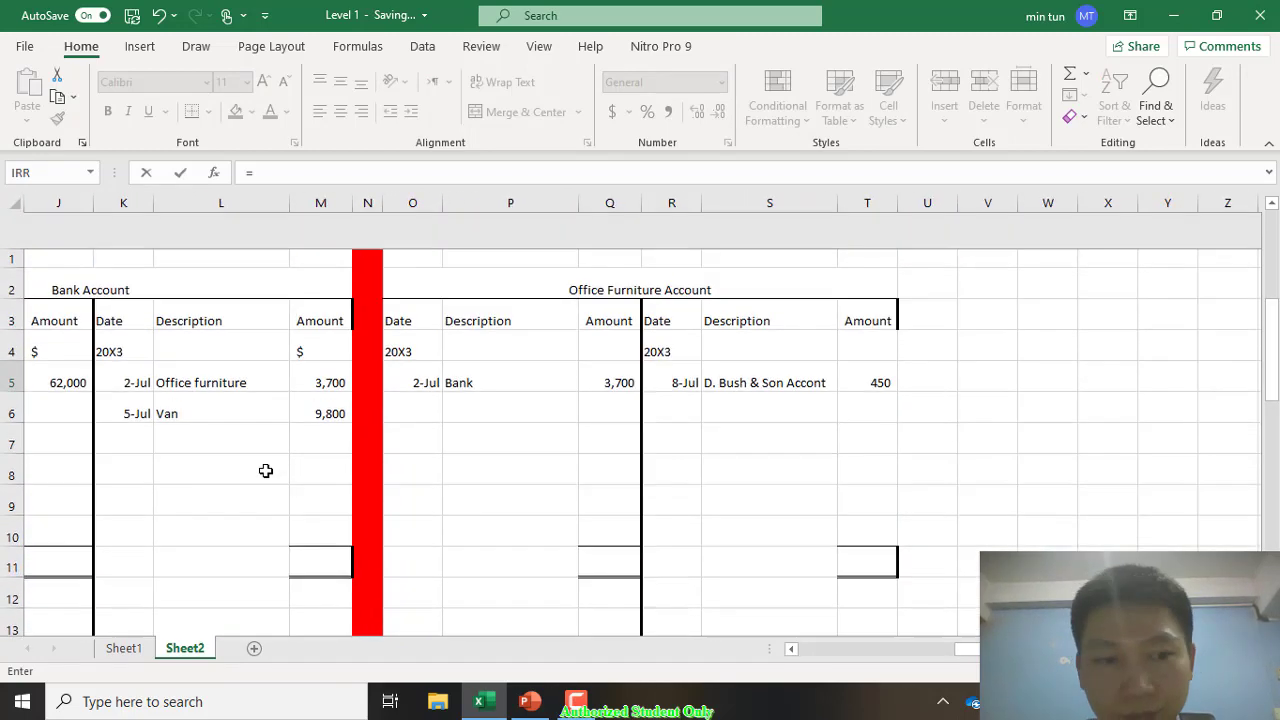
{"action": "left_click", "coordinate": [640, 253]}
{"action": "key", "text": "Return"}
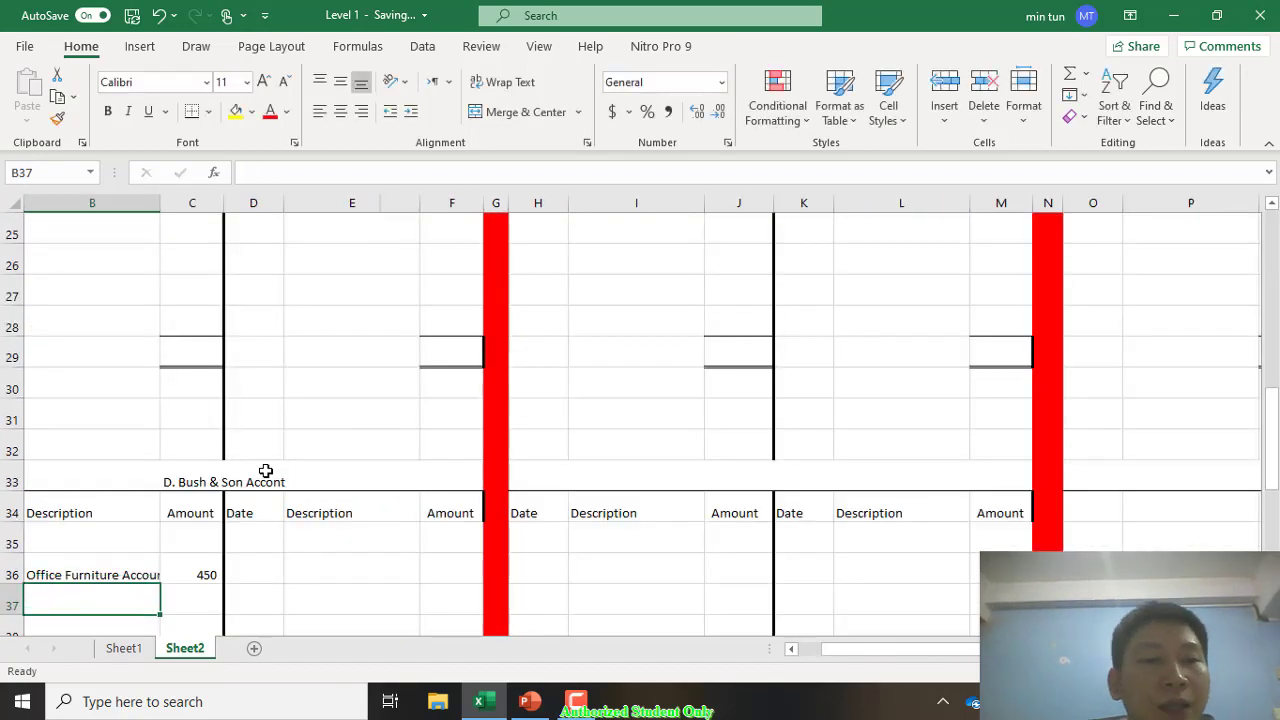
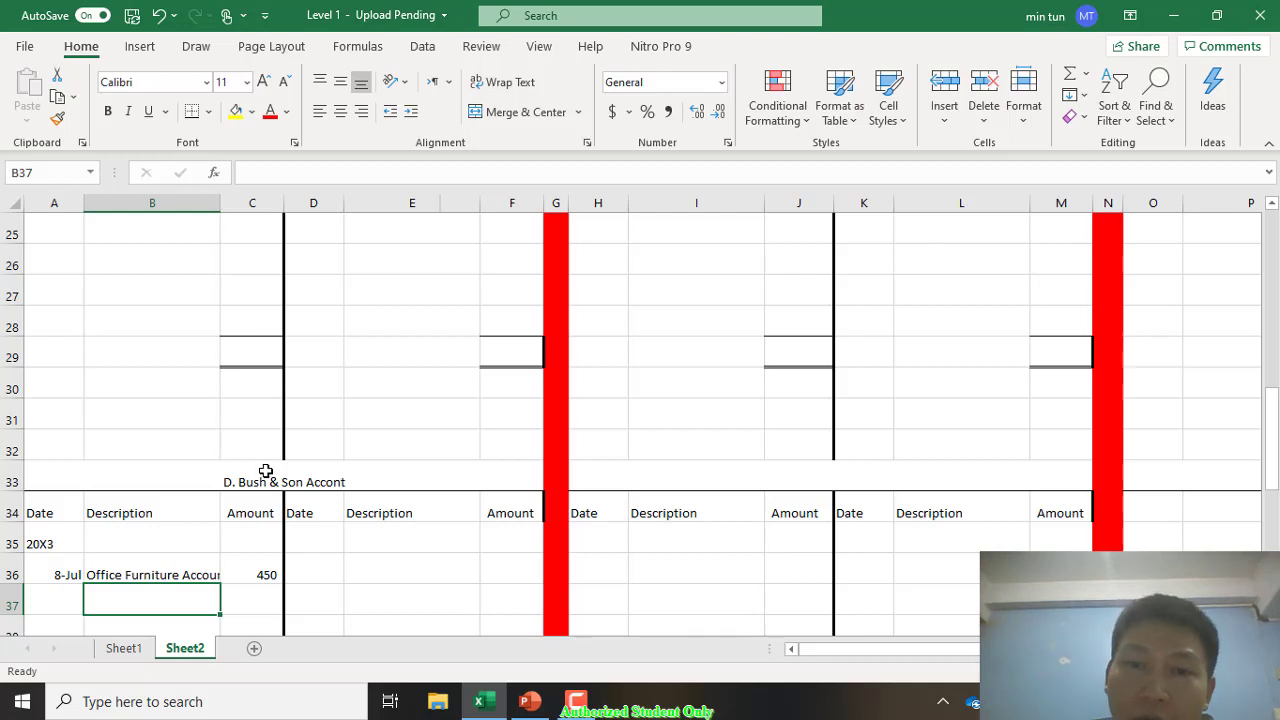
Step: Examine the Bank Account and VPC Account to identify the two sides of the next transaction
{"action": "scroll", "coordinate": [265, 471], "scroll_direction": "up", "scroll_amount": 5}
{"action": "scroll", "coordinate": [265, 471], "scroll_direction": "right", "scroll_amount": 1}
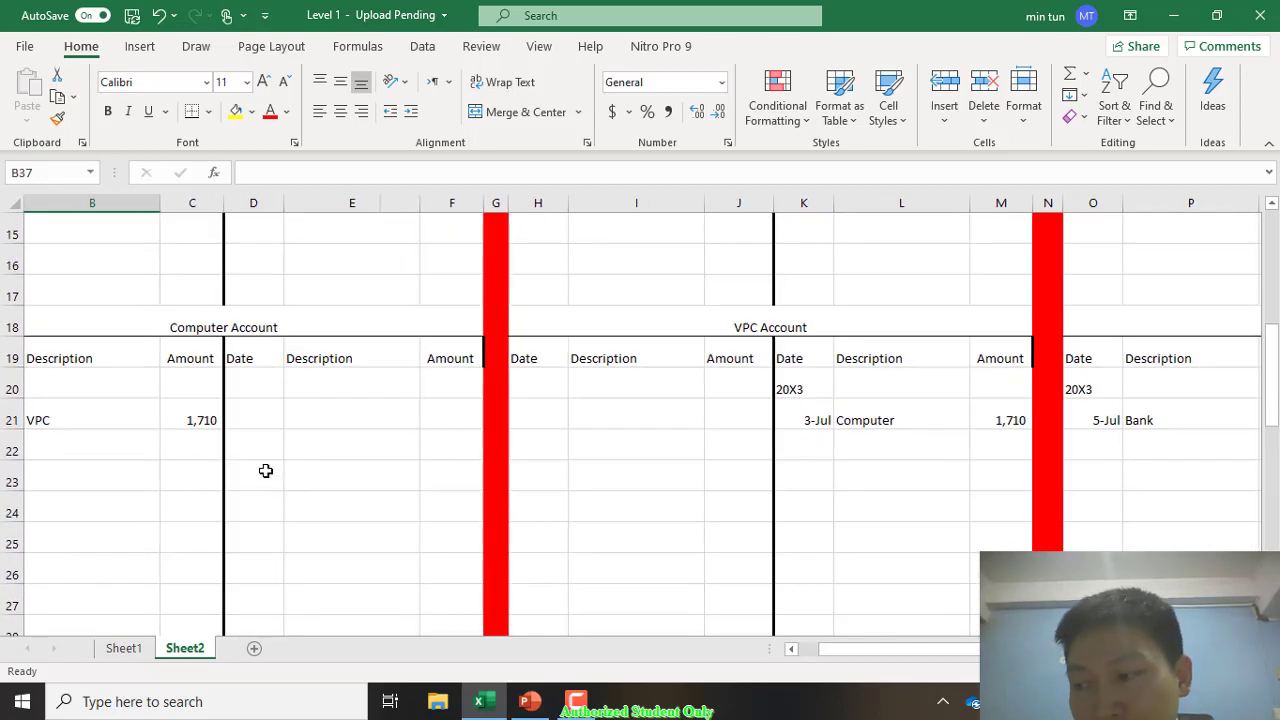
{"action": "scroll", "coordinate": [265, 471], "scroll_direction": "down", "scroll_amount": 1}
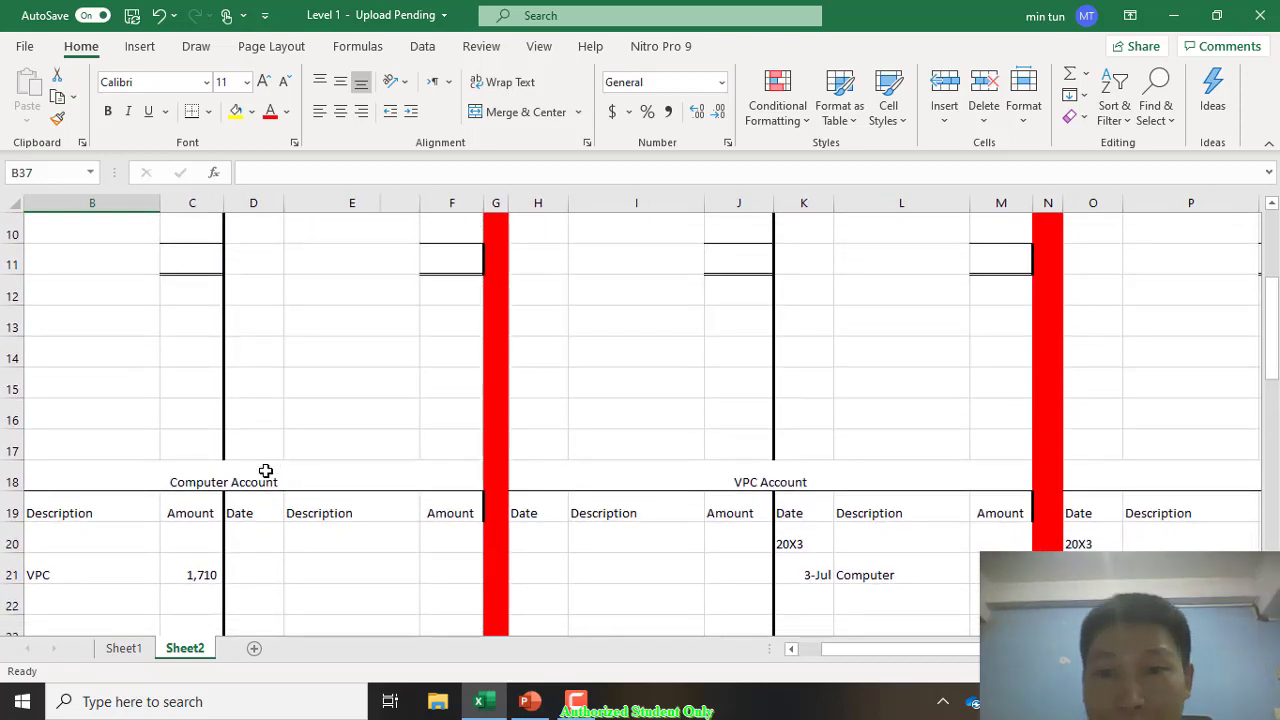
{"action": "scroll", "coordinate": [265, 471], "scroll_direction": "up", "scroll_amount": 3}
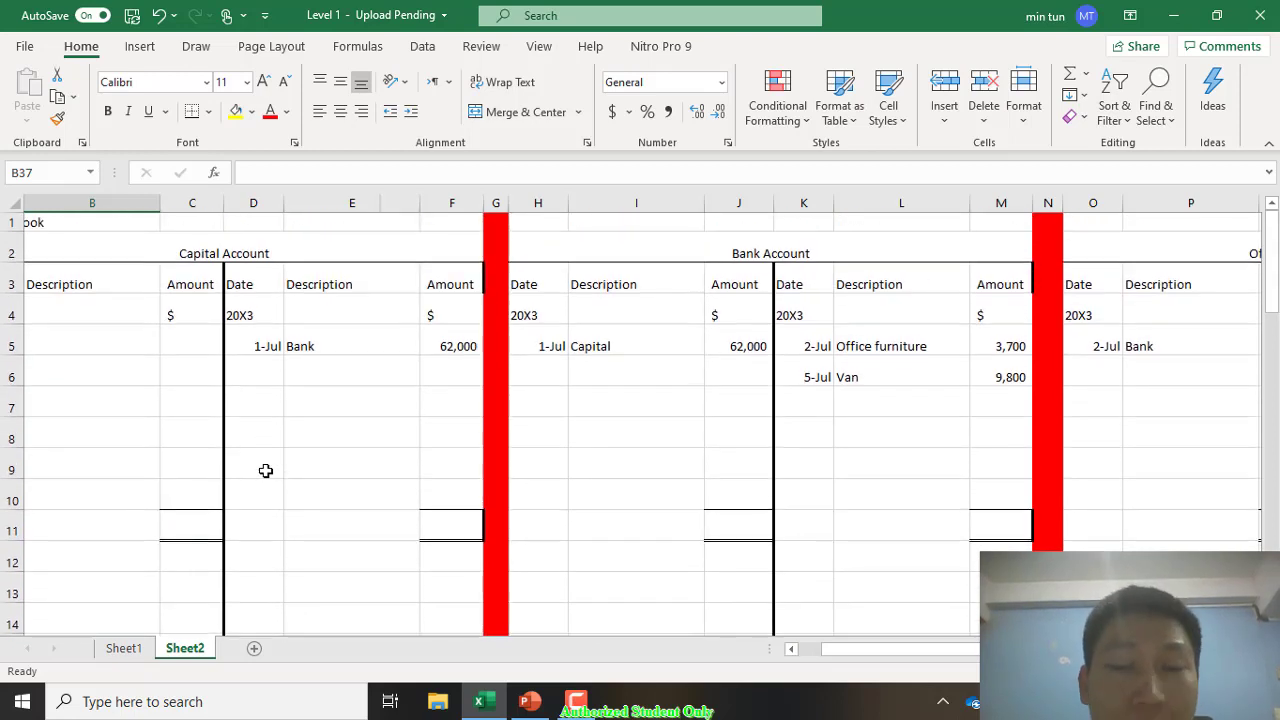
{"action": "left_click", "coordinate": [770, 253]}
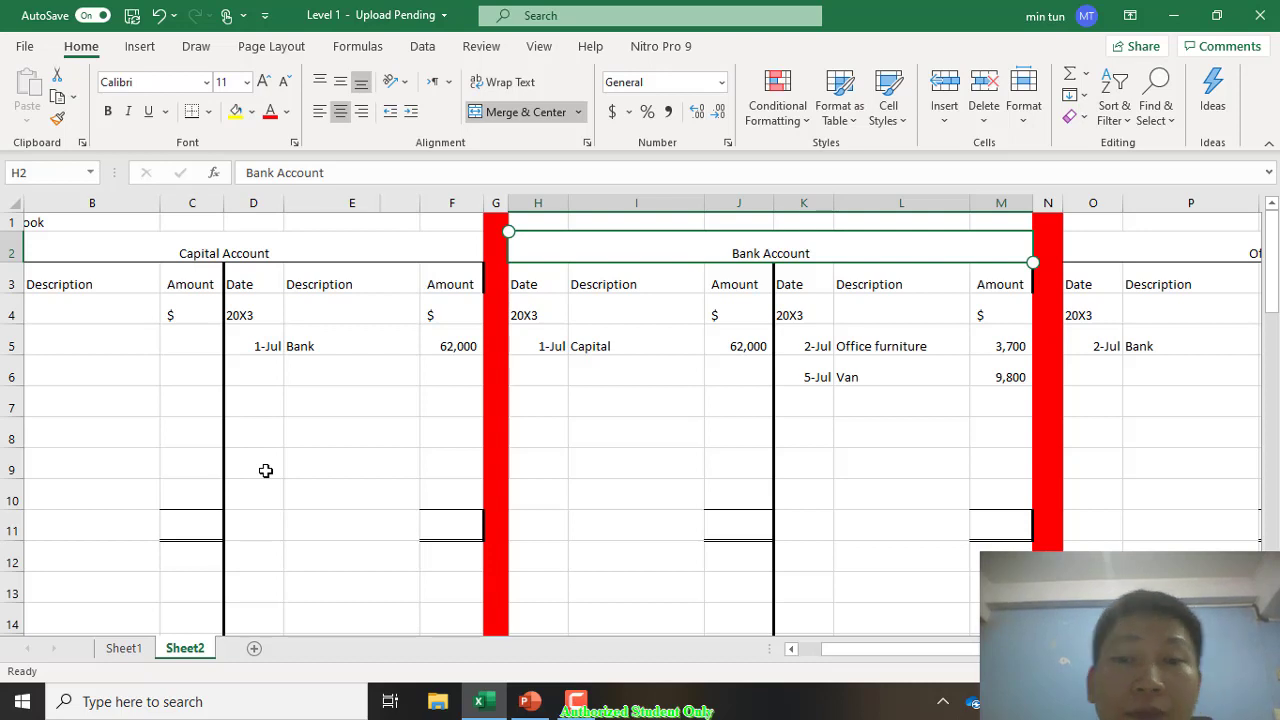
{"action": "scroll", "coordinate": [265, 470], "scroll_direction": "down", "scroll_amount": 4}
{"action": "left_click", "coordinate": [770, 420]}
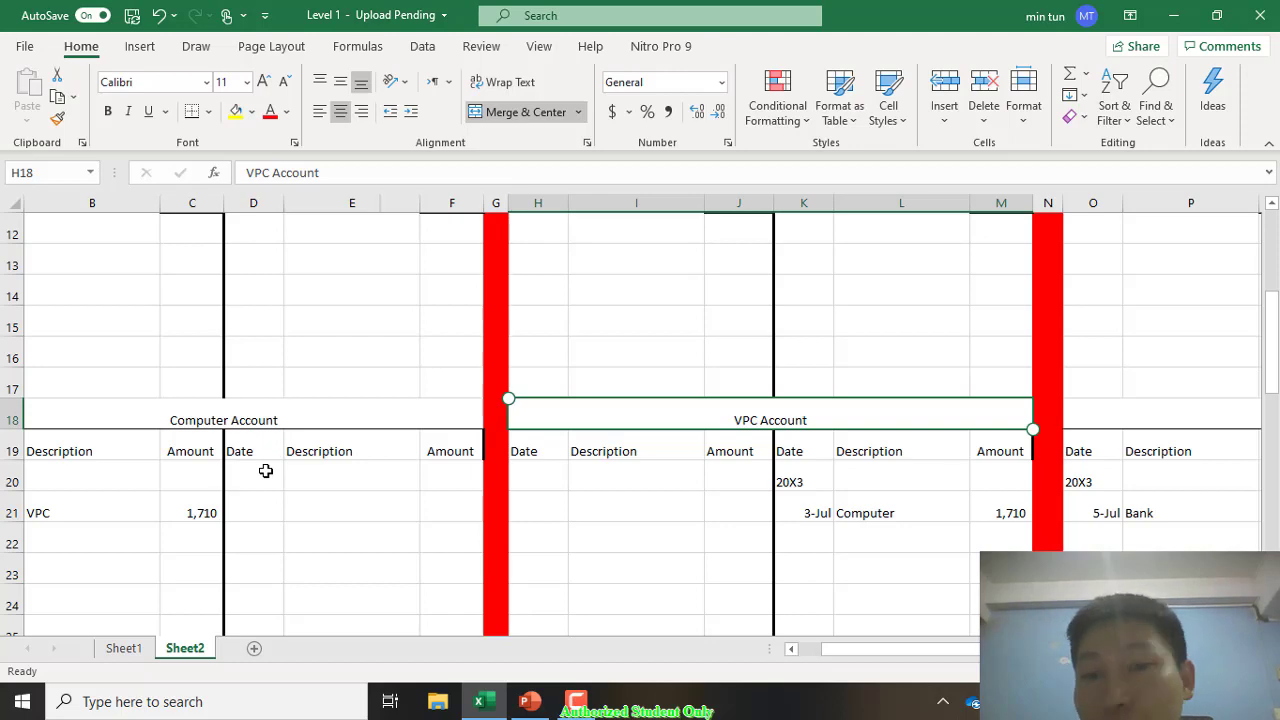
{"action": "scroll", "coordinate": [265, 470], "scroll_direction": "up", "scroll_amount": 4}
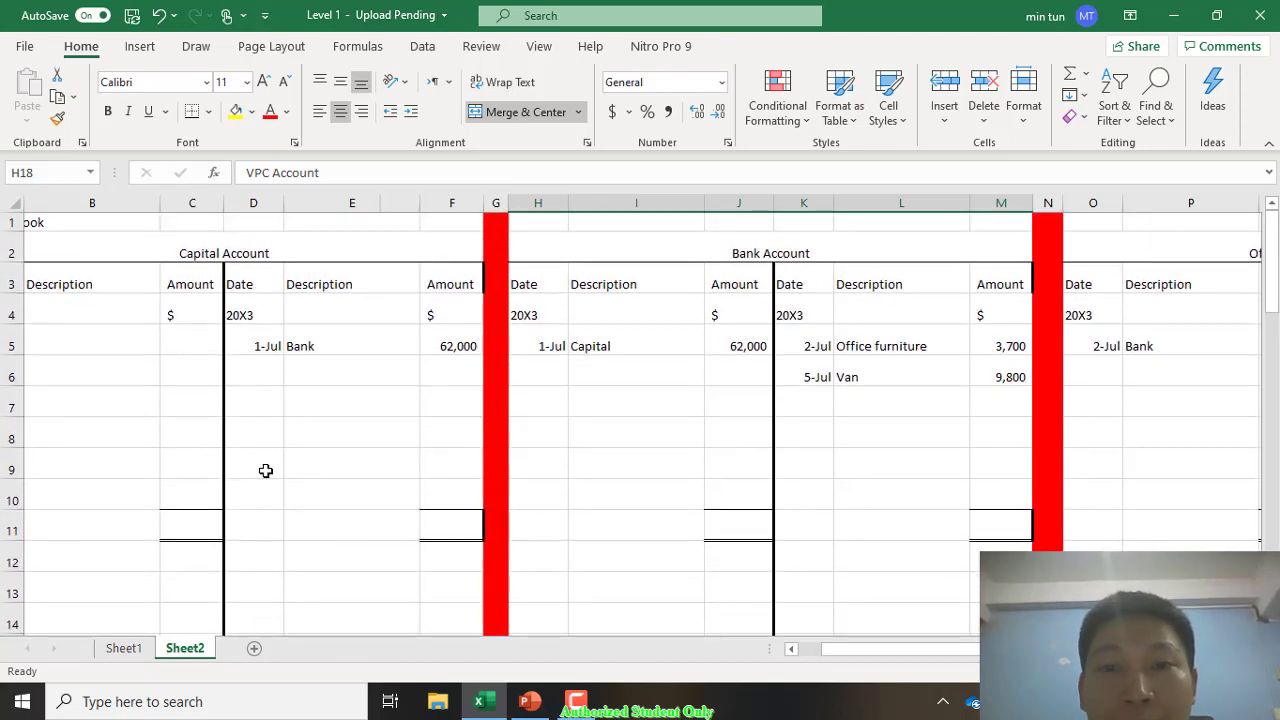
Step: Enter 1710 as the credit amount in the Bank Account, cell M7
{"action": "key", "text": "ctrl+Up"}
{"action": "key", "text": "ctrl+Up"}
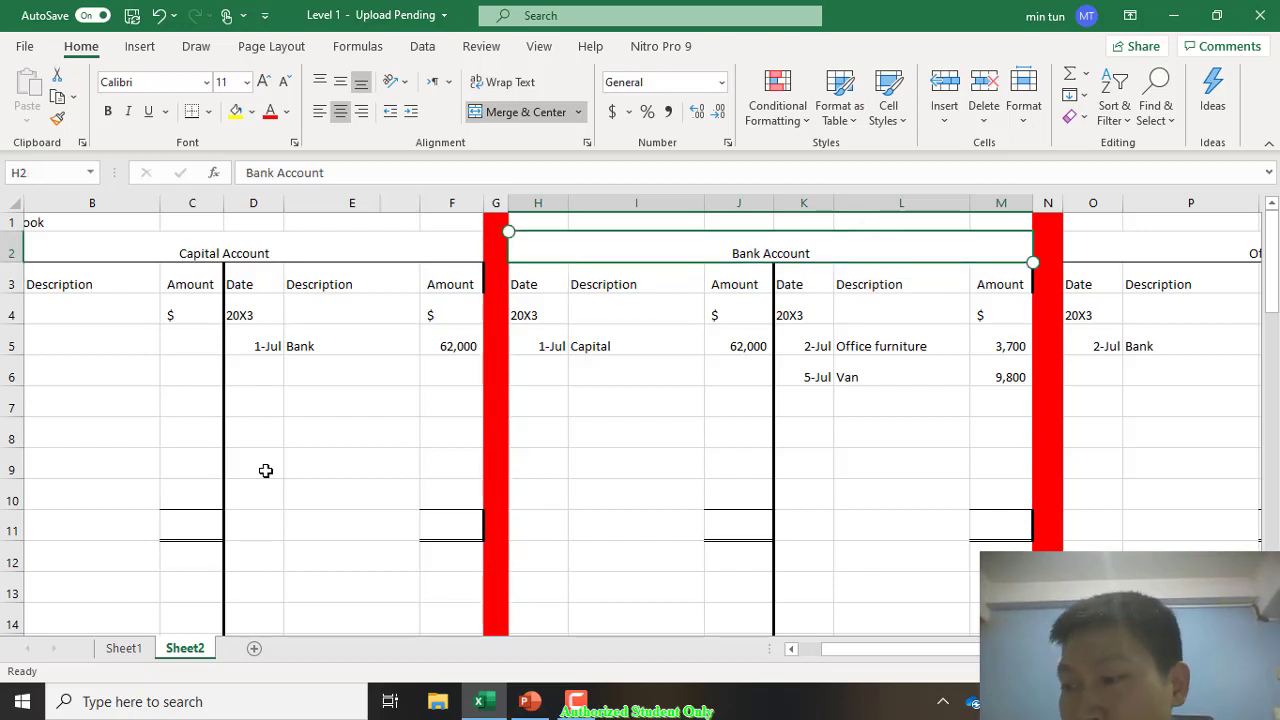
{"action": "key", "text": "ctrl+Down"}
{"action": "key", "text": "Down"}
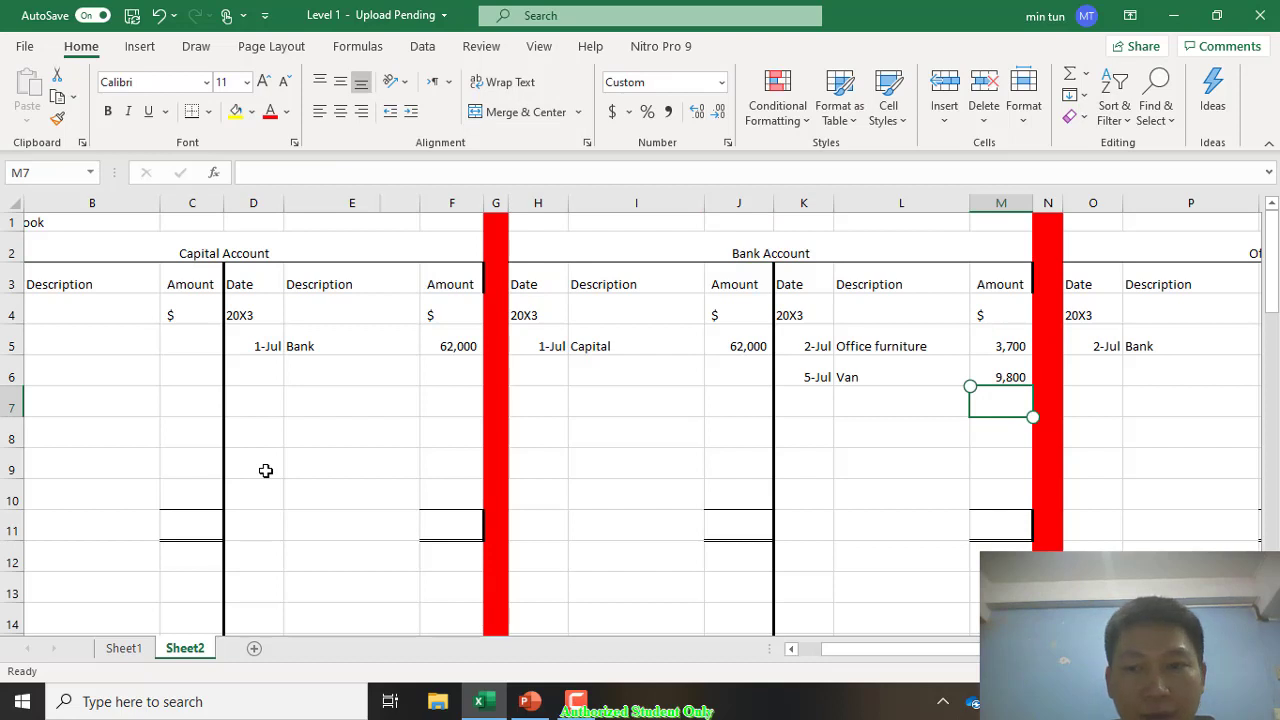
{"action": "type", "text": "1710"}
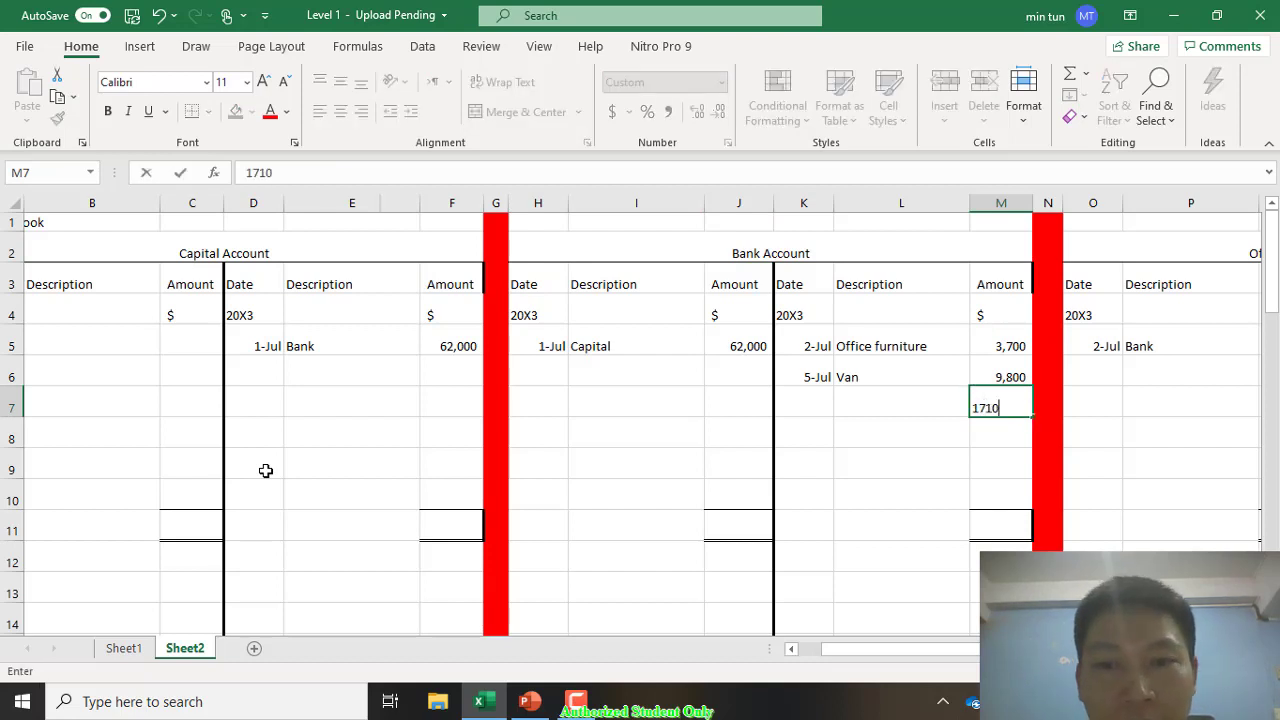
{"action": "key", "text": "Return"}
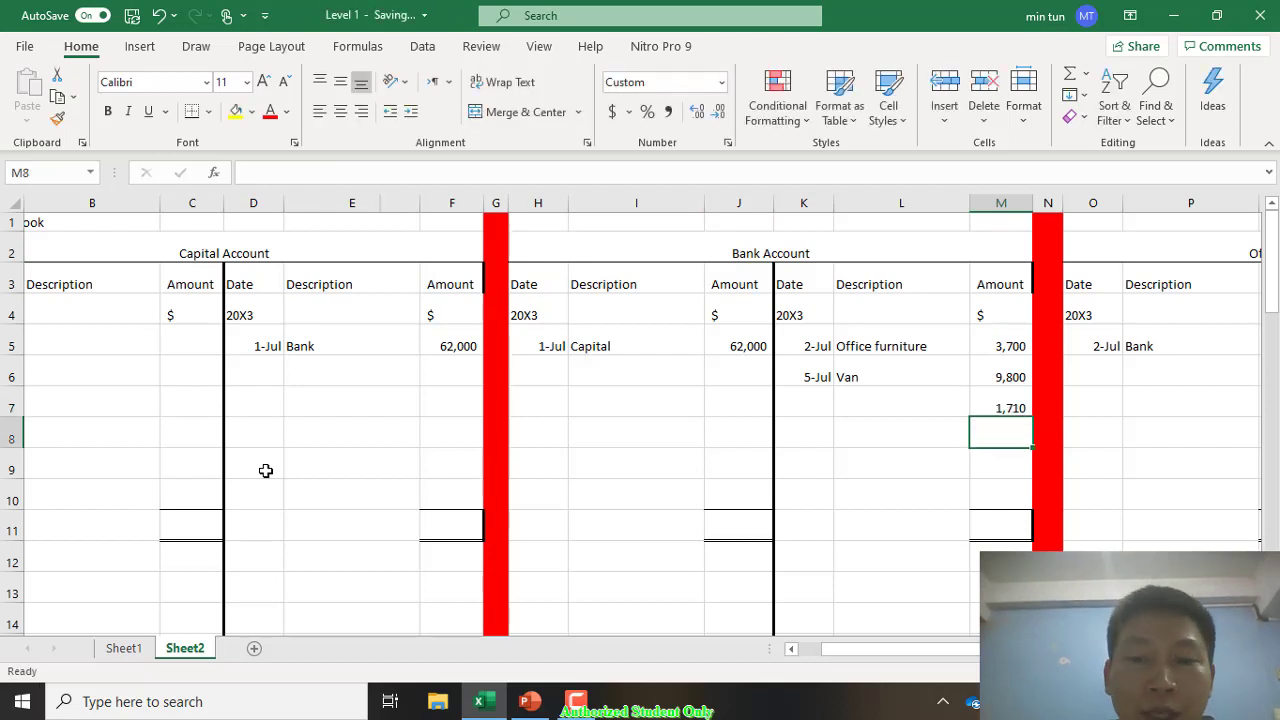
Step: Enter 1710 as the debit amount in the VPC Account, cell J21
{"action": "scroll", "coordinate": [265, 470], "scroll_direction": "down", "scroll_amount": 4}
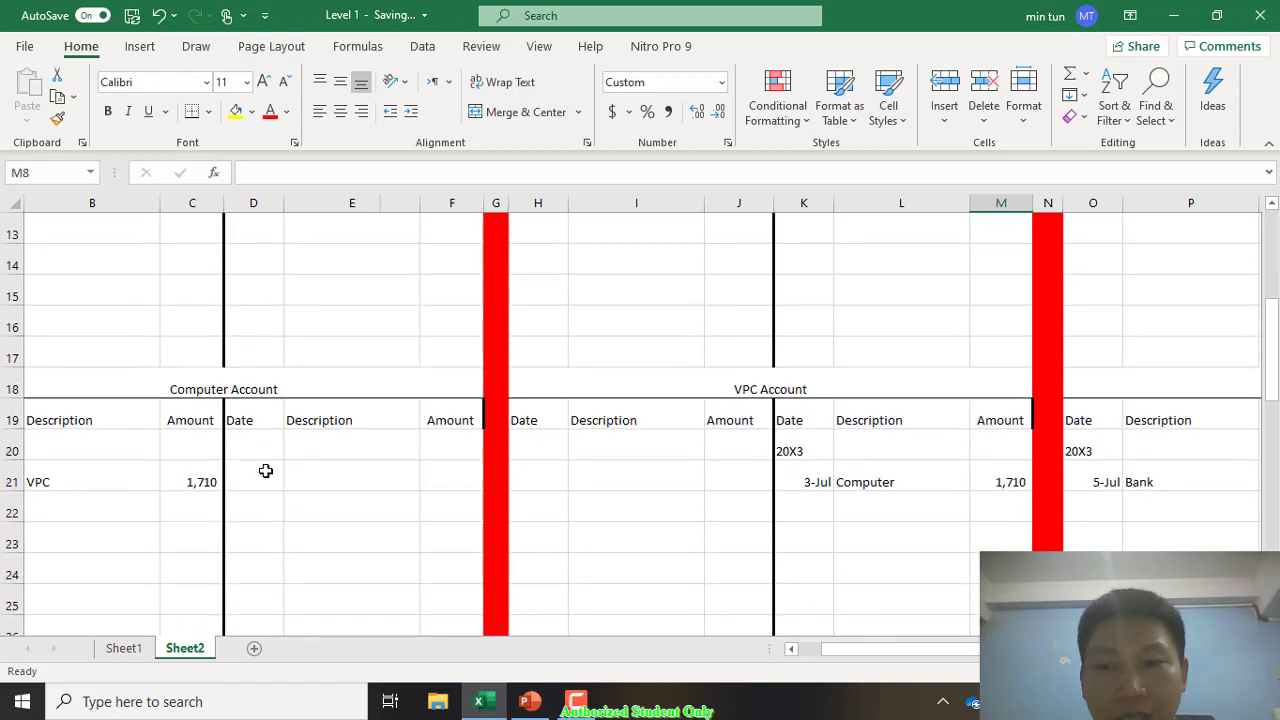
{"action": "left_click", "coordinate": [738, 480]}
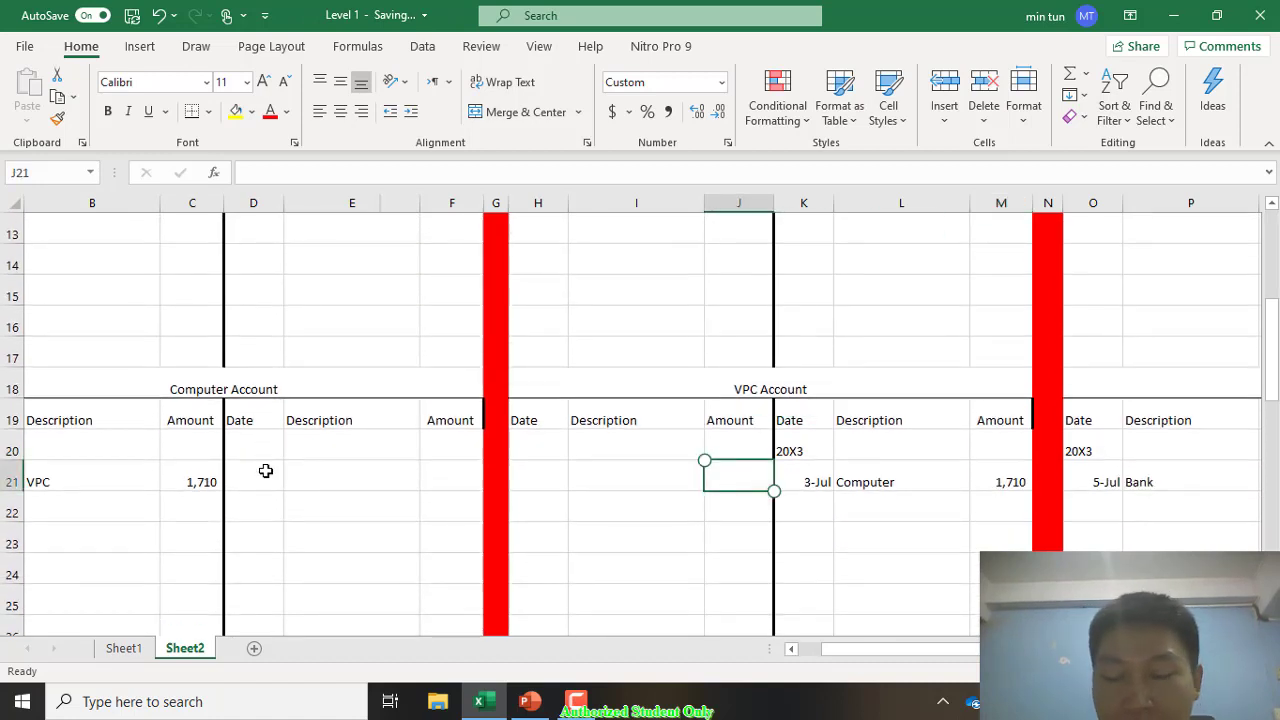
{"action": "type", "text": "1"}
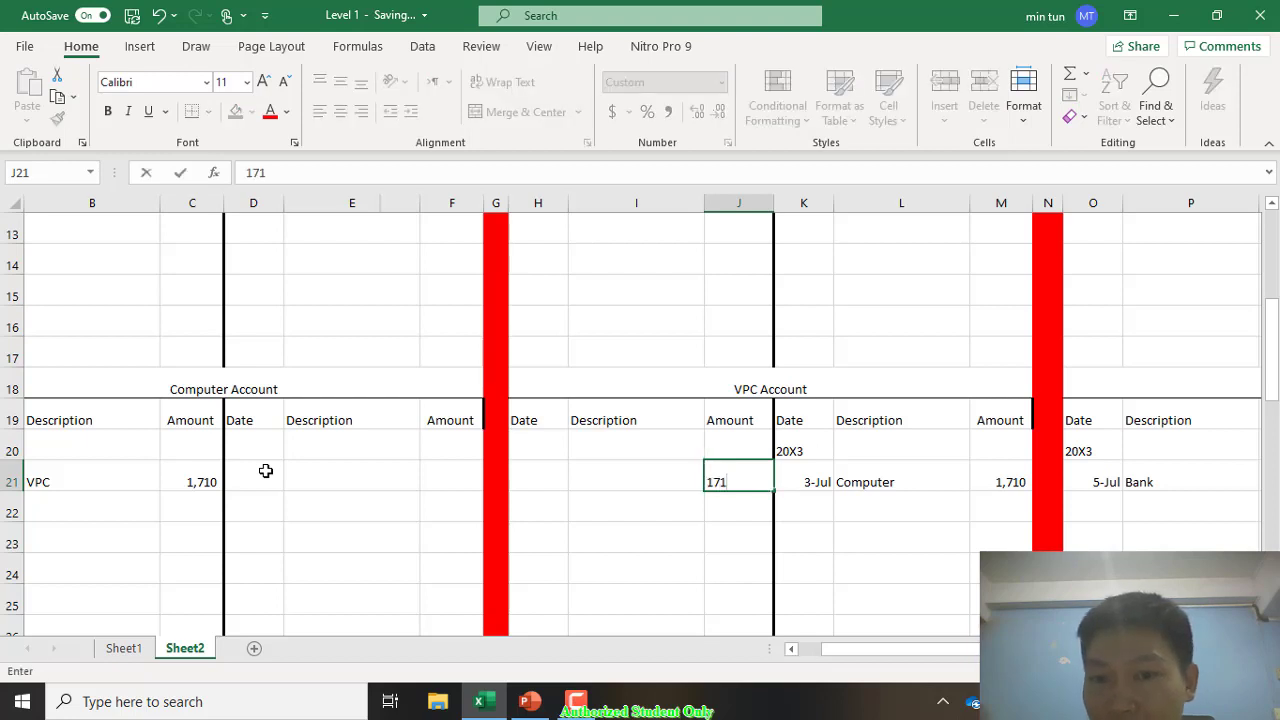
{"action": "type", "text": ",710"}
{"action": "key", "text": "Return"}
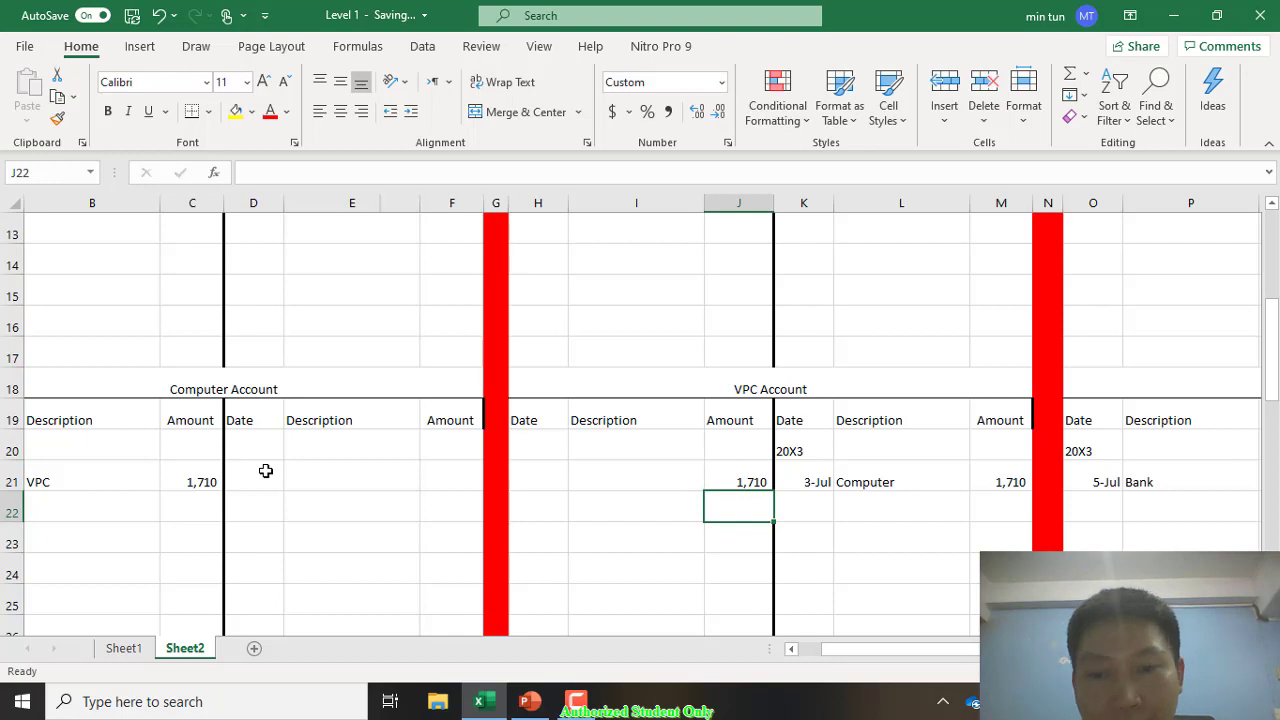
Step: Copy the year 20X3 from K20 to the debit date column of the VPC Account, cell H20
{"action": "key", "text": "Up"}
{"action": "key", "text": "Up"}
{"action": "key", "text": "Right"}
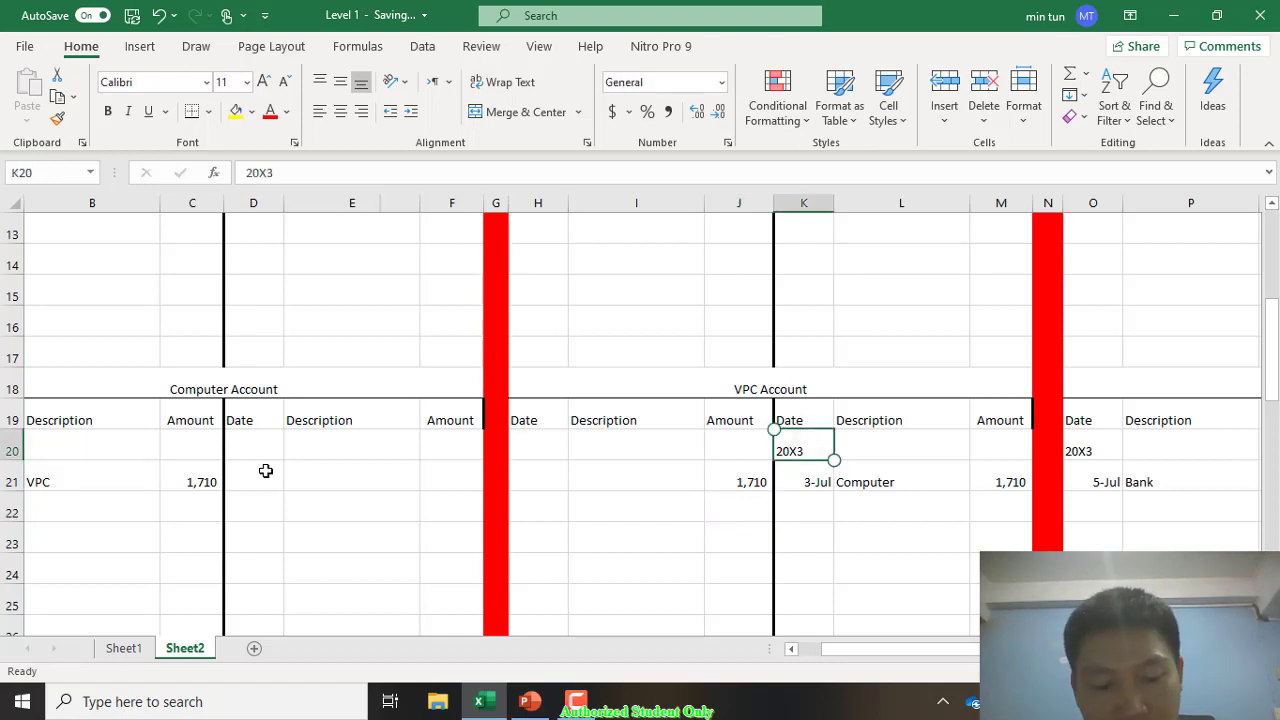
{"action": "key", "text": "ctrl+c"}
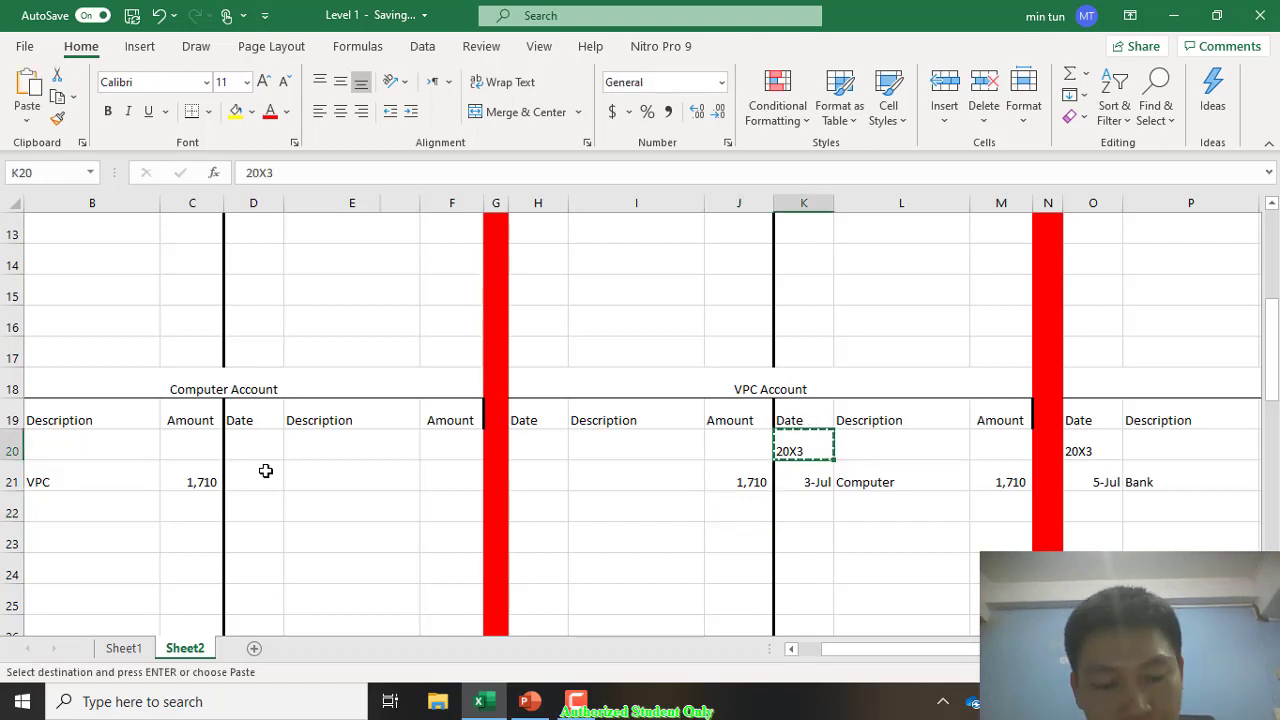
{"action": "key", "text": "Left"}
{"action": "key", "text": "Left"}
{"action": "key", "text": "Left"}
{"action": "key", "text": "ctrl+v"}
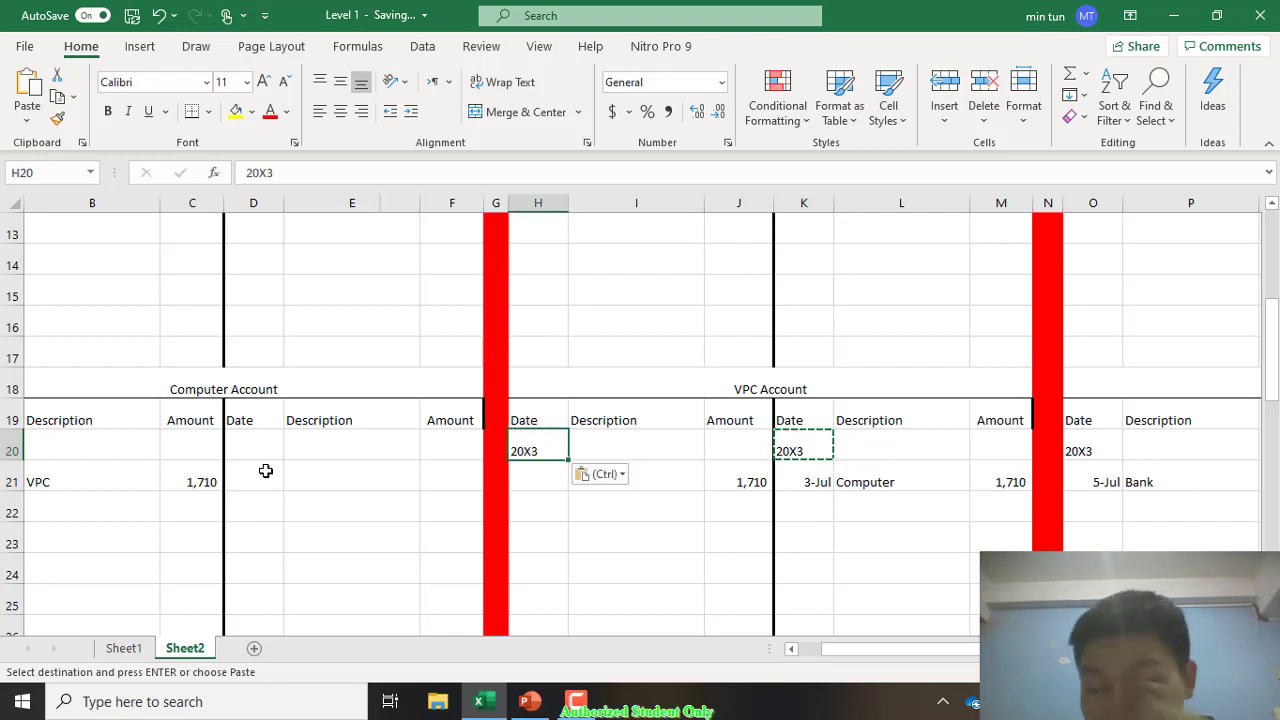
{"action": "key", "text": "Down"}
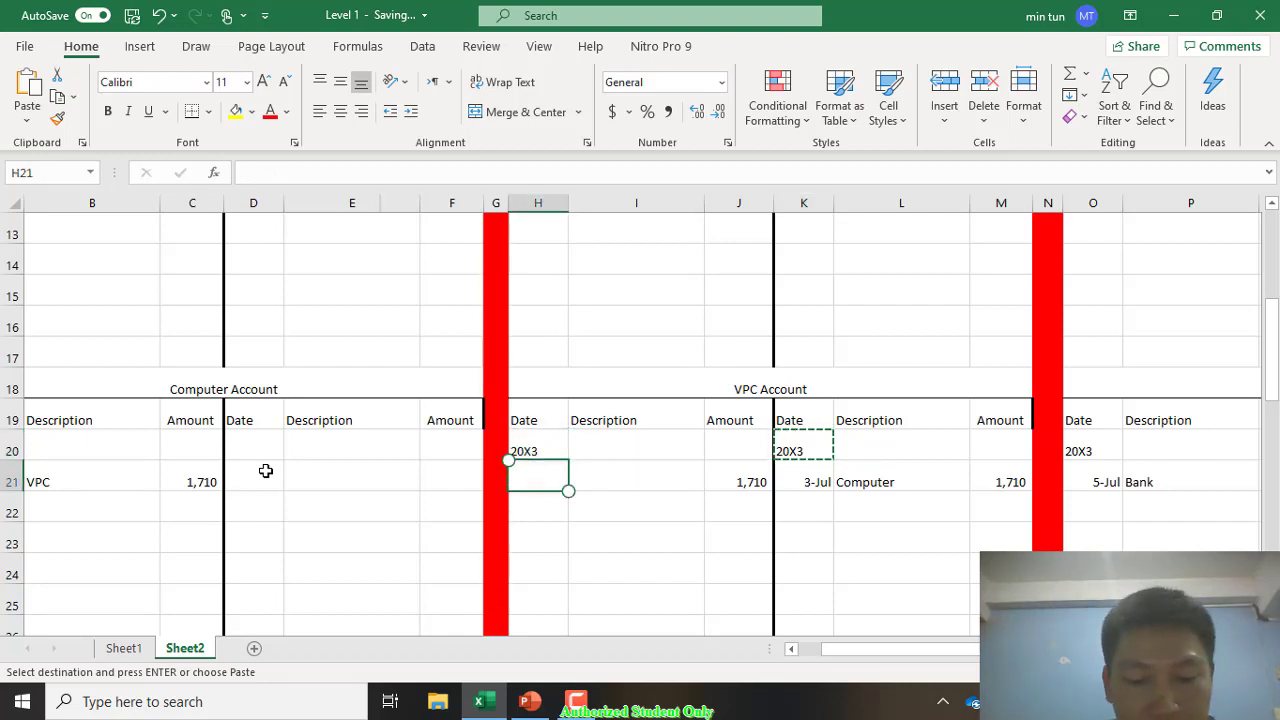
Step: Enter 15 July as the debit date in the VPC Account, cell H21
{"action": "type", "text": "15 "}
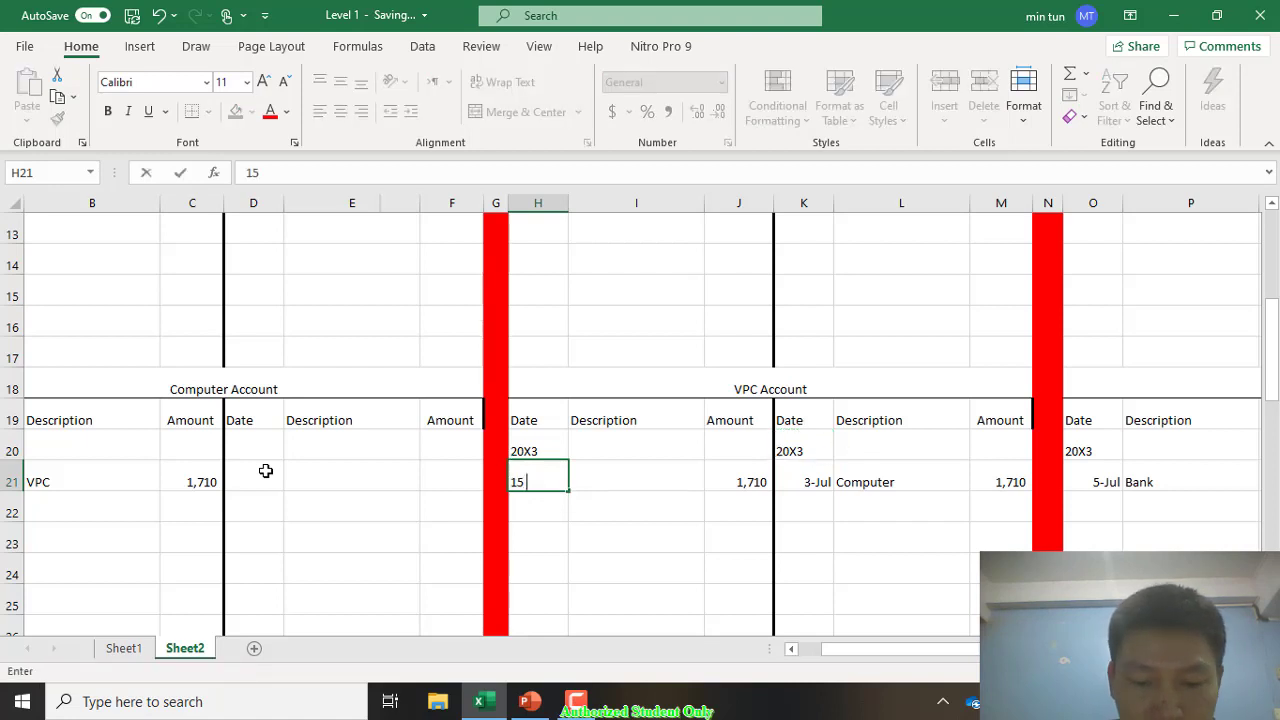
{"action": "type", "text": "July"}
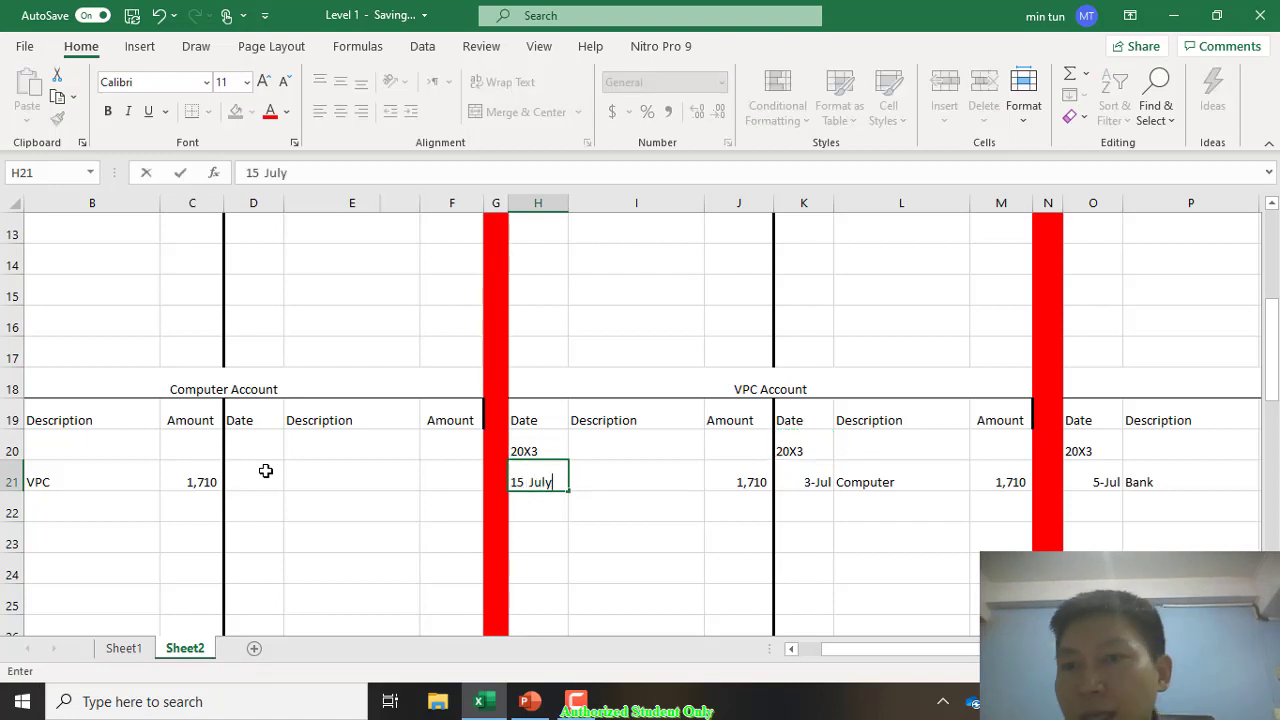
{"action": "key", "text": "Return"}
Step: Enter 15 July as the date of the 1,710 credit in the Bank Account, cell K7
{"action": "scroll", "coordinate": [266, 470], "scroll_direction": "right", "scroll_amount": 4}
{"action": "scroll", "coordinate": [266, 470], "scroll_direction": "up", "scroll_amount": 4}
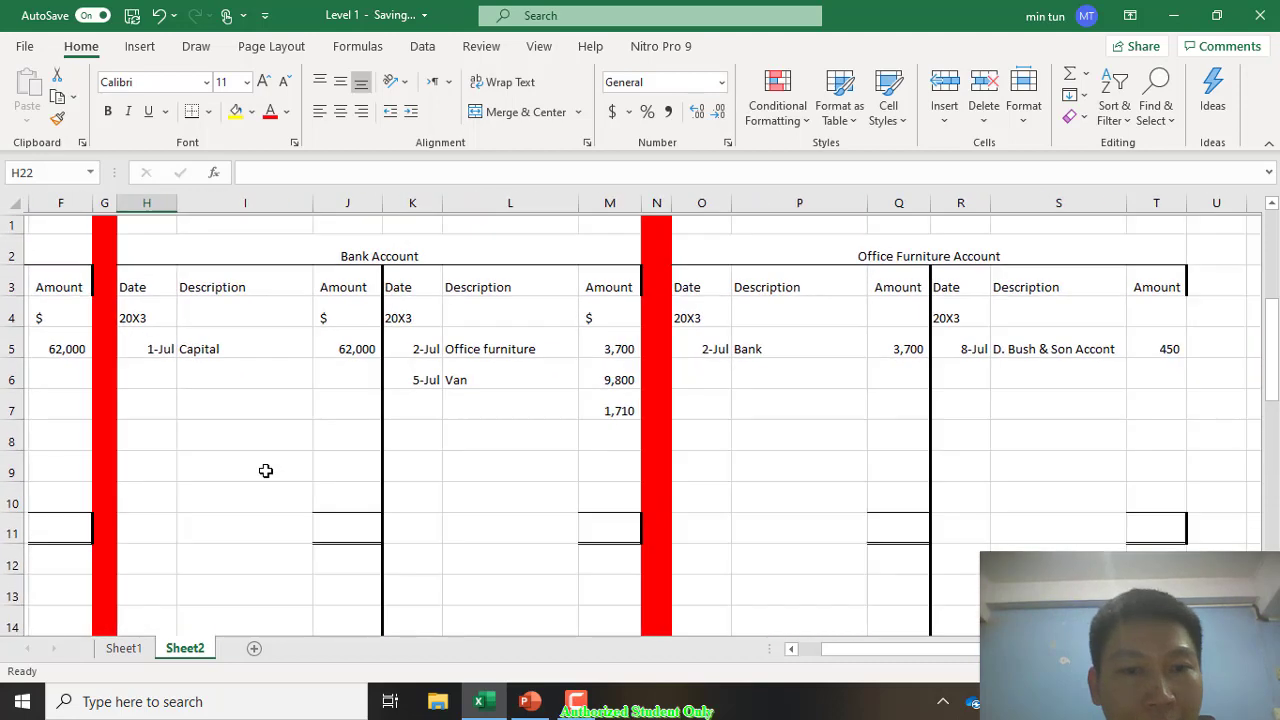
{"action": "left_click", "coordinate": [407, 401]}
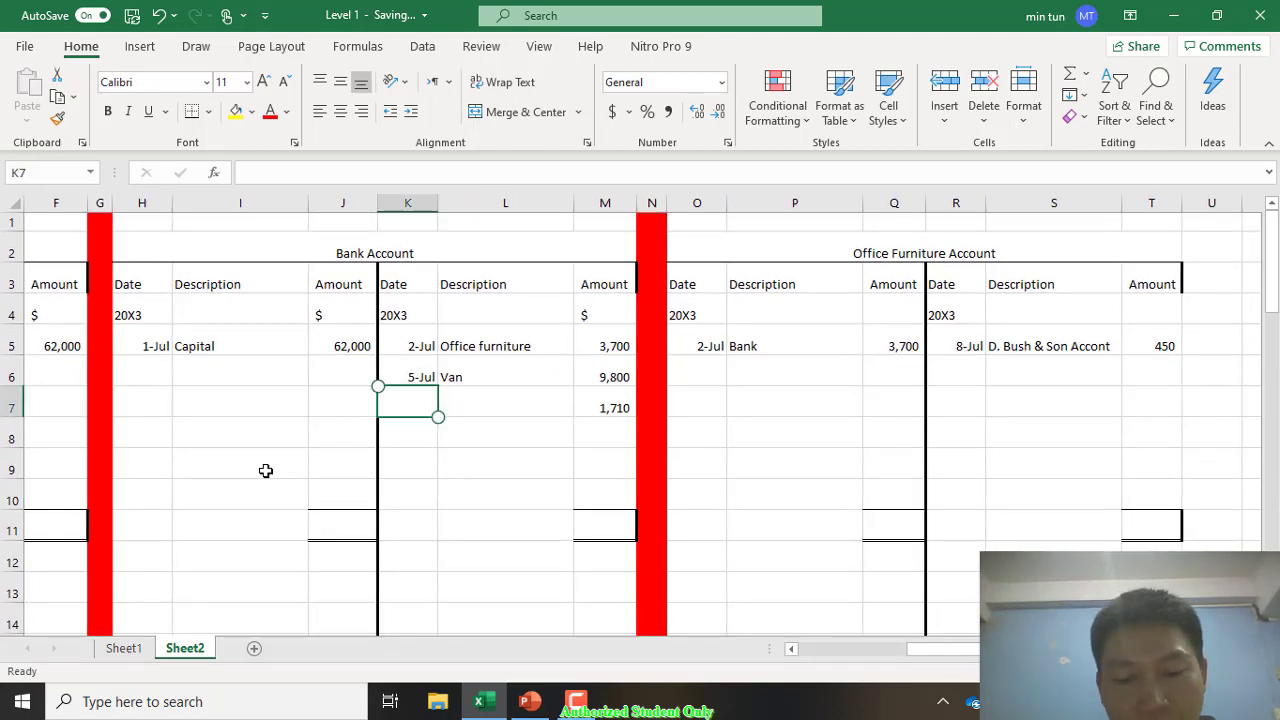
{"action": "type", "text": "15 July"}
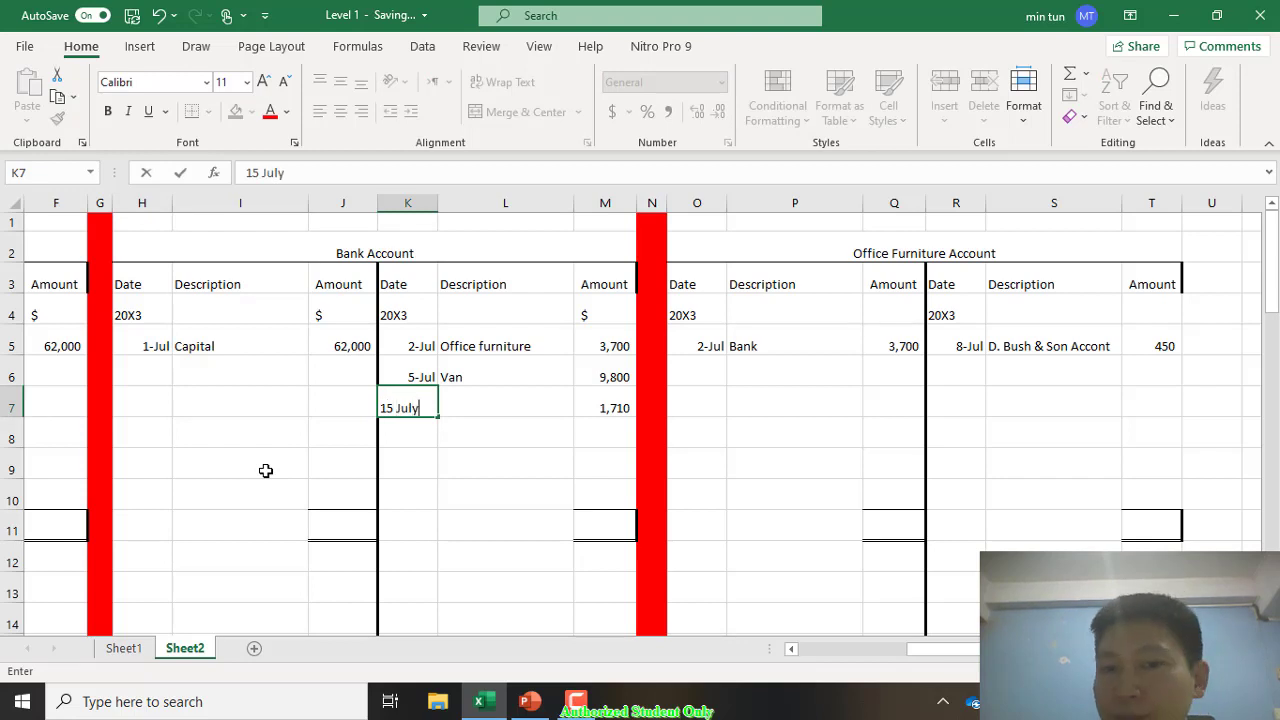
{"action": "key", "text": "Return"}
Step: Enter VPC as the description of the 15 July credit in the Bank Account, cell L7
{"action": "key", "text": "Up"}
{"action": "key", "text": "Right"}
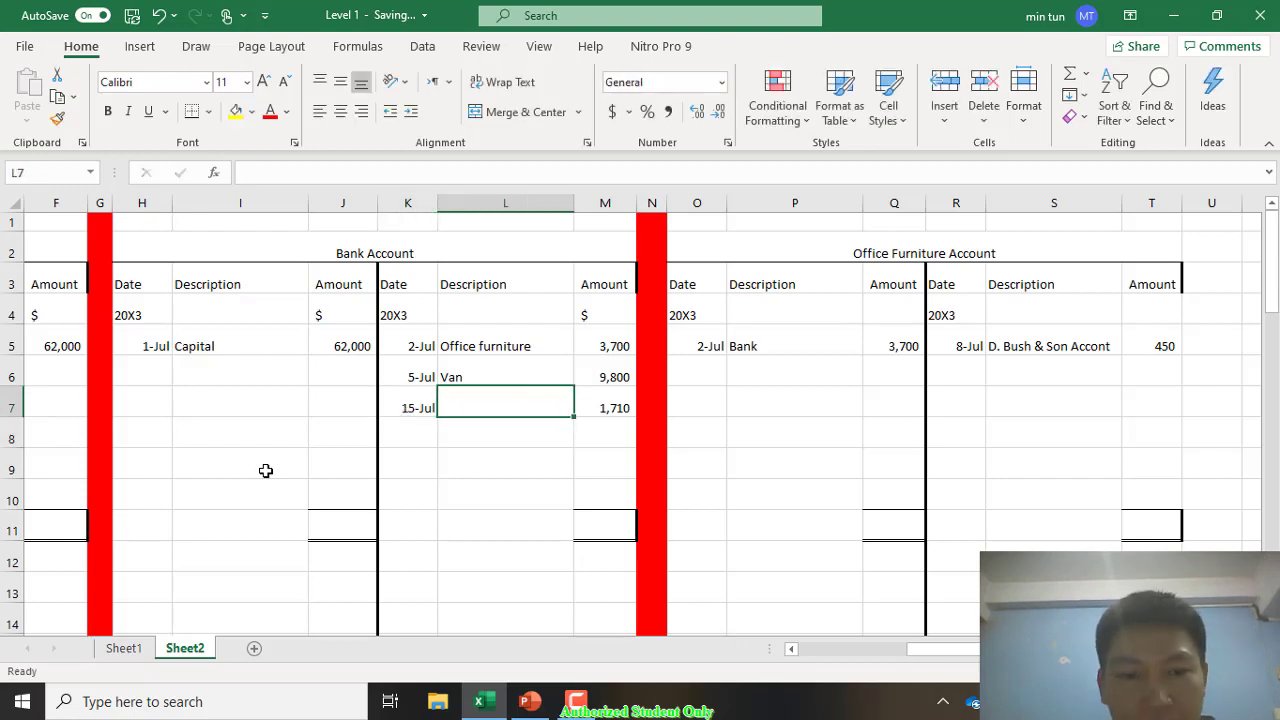
{"action": "scroll", "coordinate": [265, 470], "scroll_direction": "down", "scroll_amount": 1}
{"action": "scroll", "coordinate": [265, 470], "scroll_direction": "left", "scroll_amount": 1}
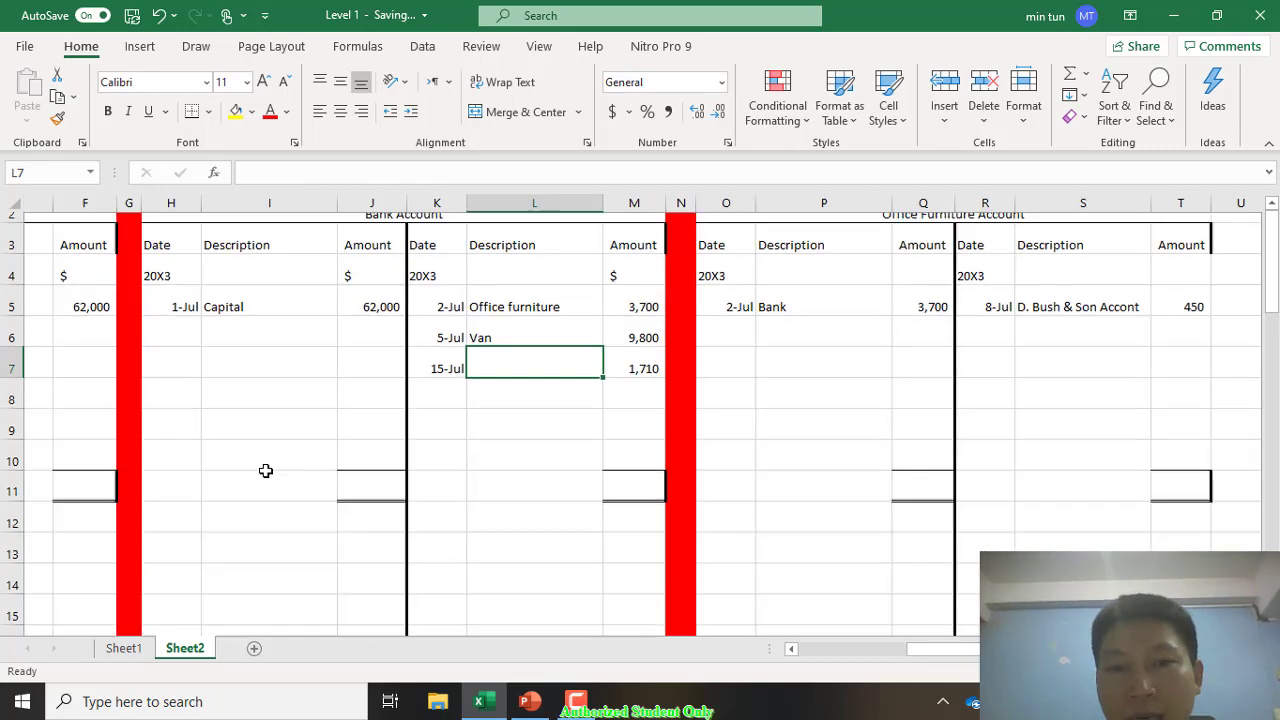
{"action": "scroll", "coordinate": [265, 470], "scroll_direction": "down", "scroll_amount": 5}
{"action": "scroll", "coordinate": [265, 470], "scroll_direction": "left", "scroll_amount": 1}
{"action": "scroll", "coordinate": [265, 470], "scroll_direction": "up", "scroll_amount": 5}
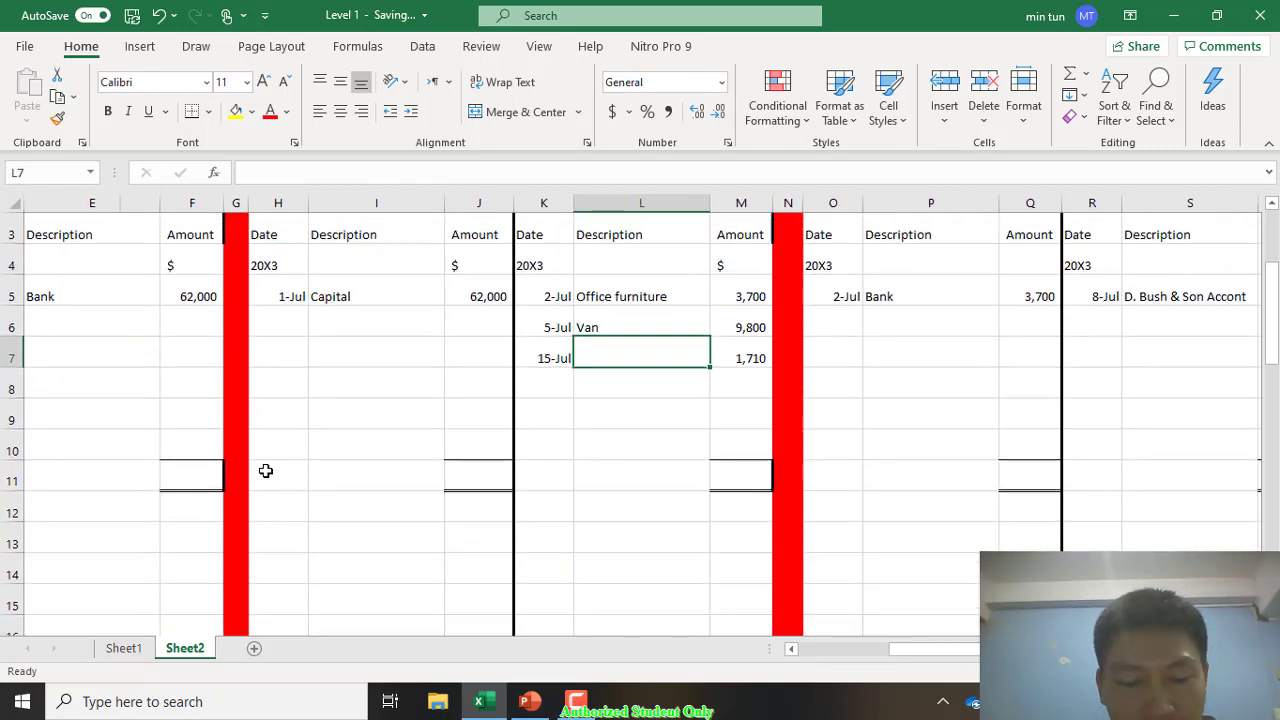
{"action": "type", "text": "VPC"}
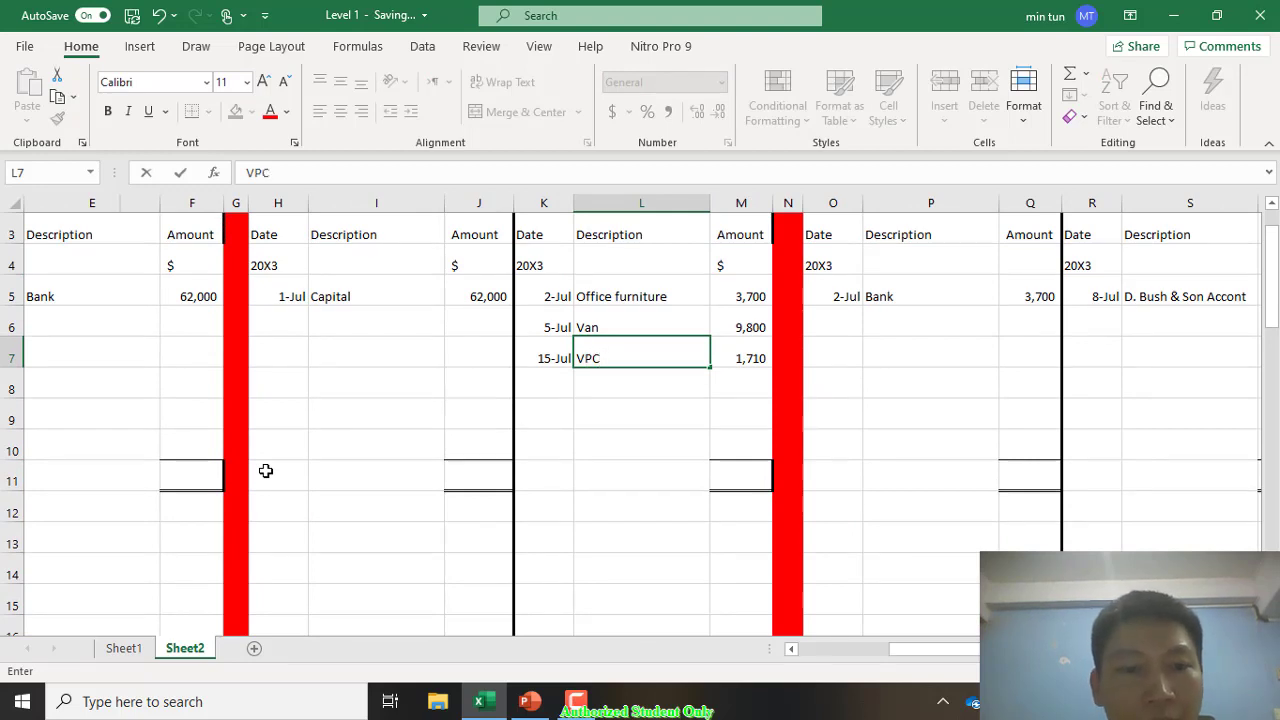
{"action": "key", "text": "Return"}
Step: Enter Bank as the description of the 15 July debit in the VPC Account, cell I21
{"action": "scroll", "coordinate": [265, 470], "scroll_direction": "down", "scroll_amount": 1}
{"action": "scroll", "coordinate": [265, 470], "scroll_direction": "down", "scroll_amount": 3}
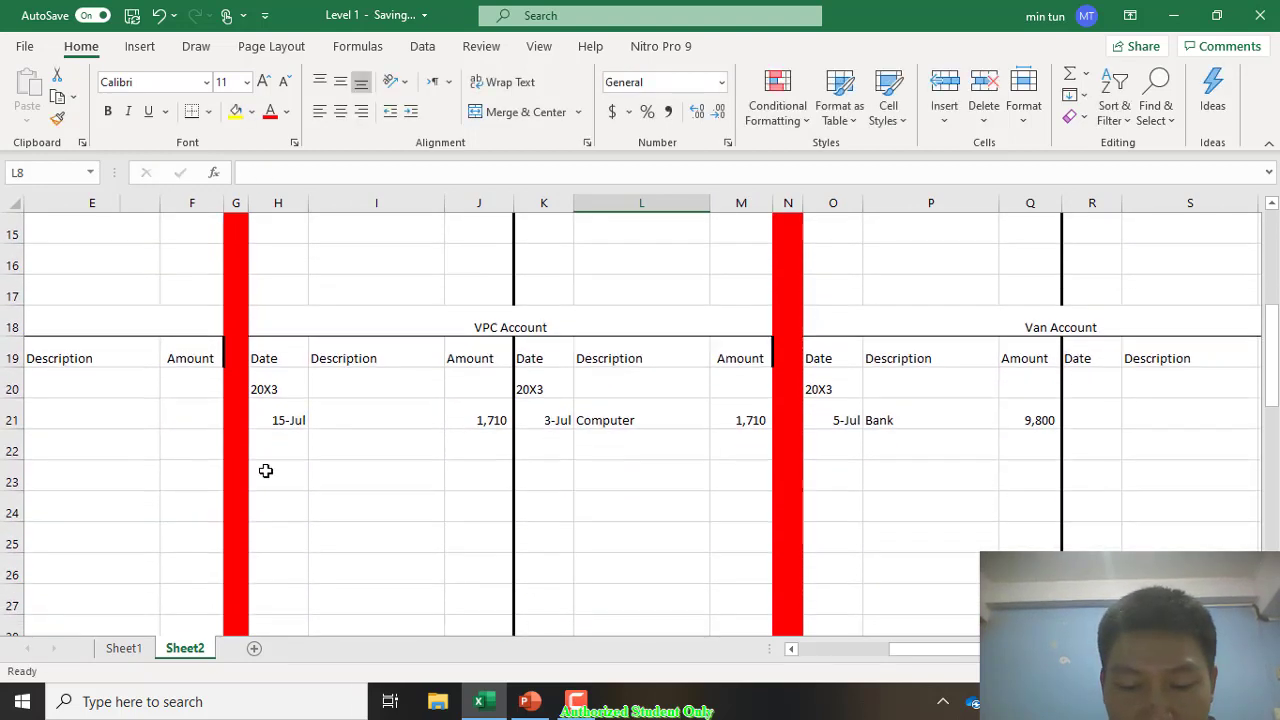
{"action": "type", "text": "Bank"}
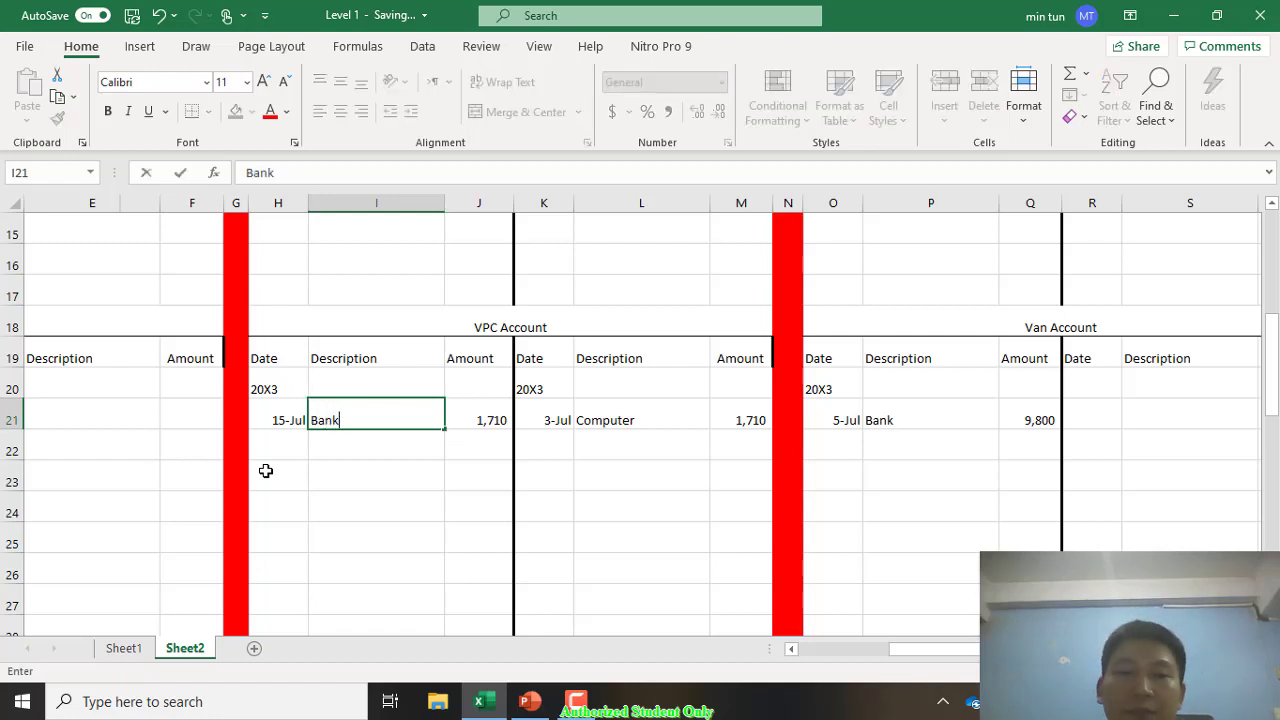
{"action": "key", "text": "Return"}
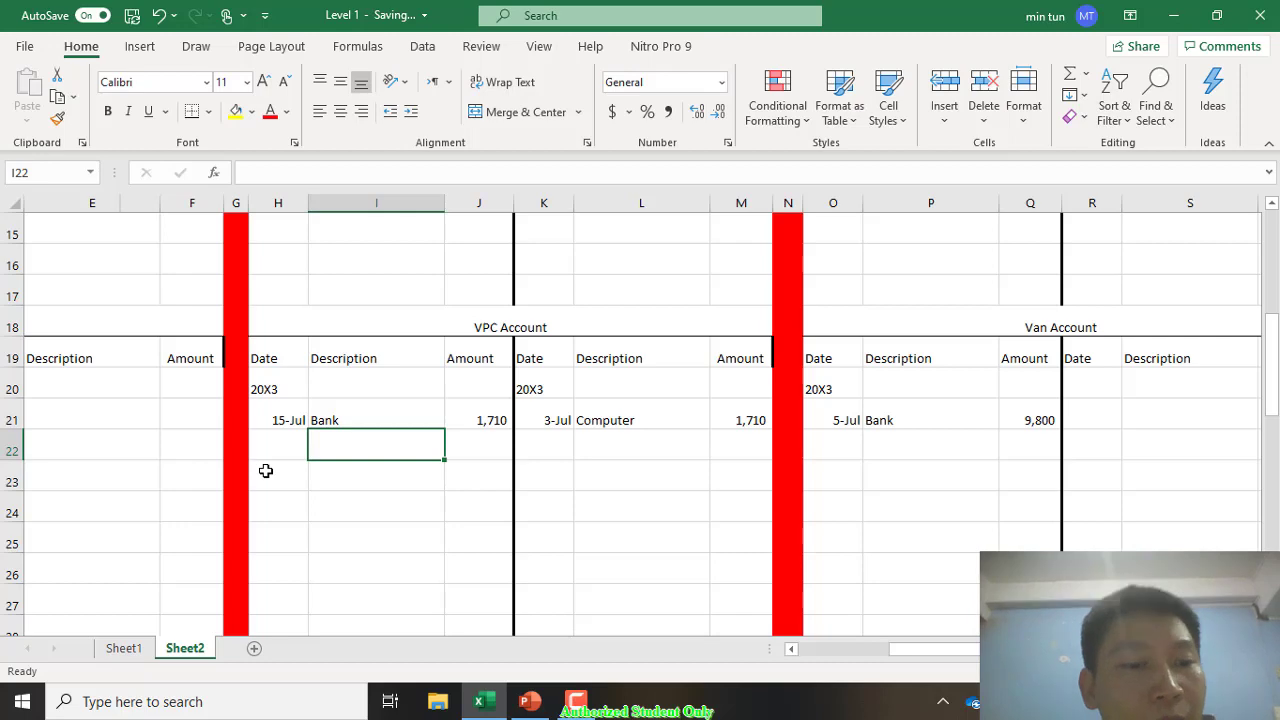
Step: Check the D. Bush & Son account entry and enter 450 as a debit amount in the Bank Account, cell J6
{"action": "scroll", "coordinate": [265, 470], "scroll_direction": "left", "scroll_amount": 3}
{"action": "scroll", "coordinate": [265, 470], "scroll_direction": "left", "scroll_amount": 2}
{"action": "scroll", "coordinate": [265, 470], "scroll_direction": "down", "scroll_amount": 4}
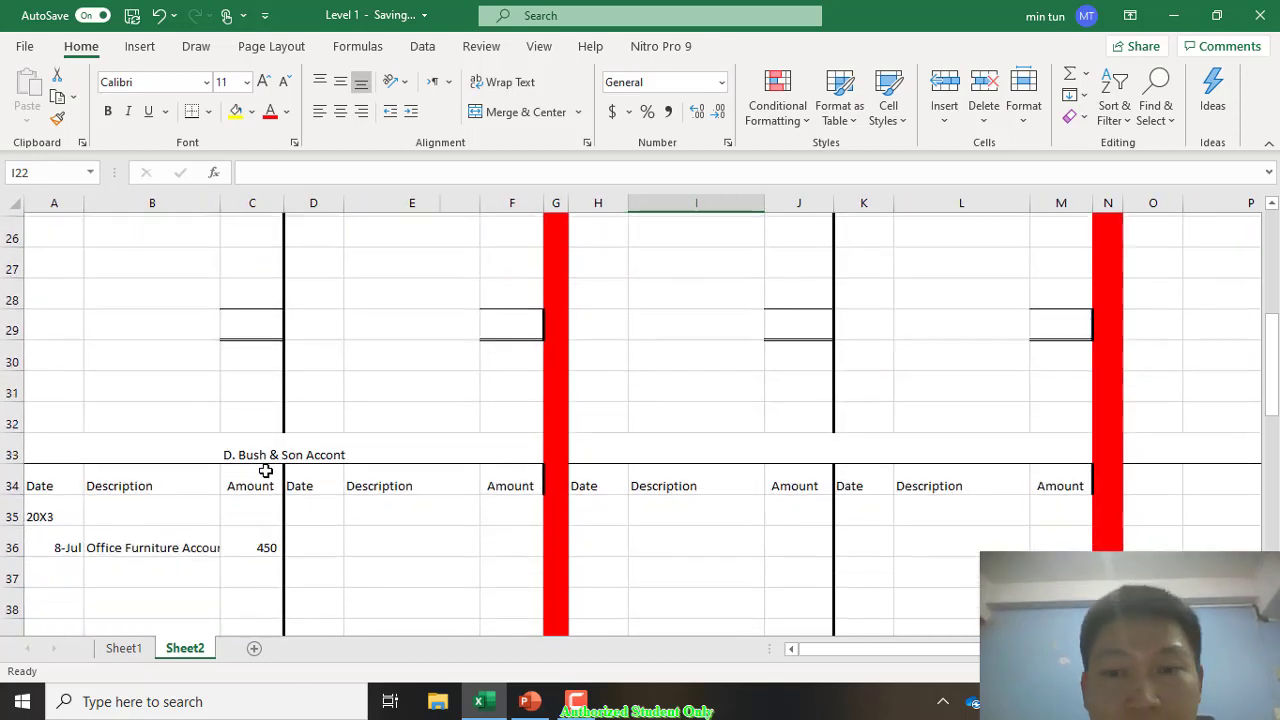
{"action": "left_click", "coordinate": [152, 447]}
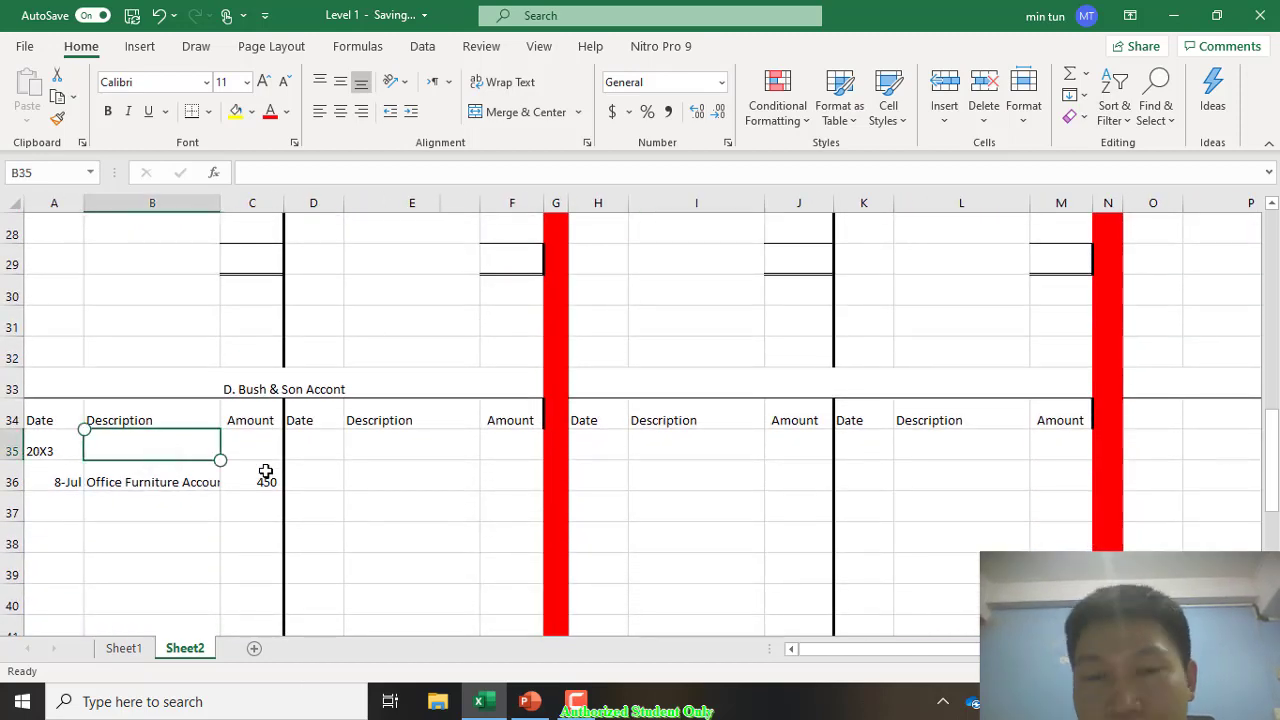
{"action": "scroll", "coordinate": [265, 470], "scroll_direction": "up", "scroll_amount": 9}
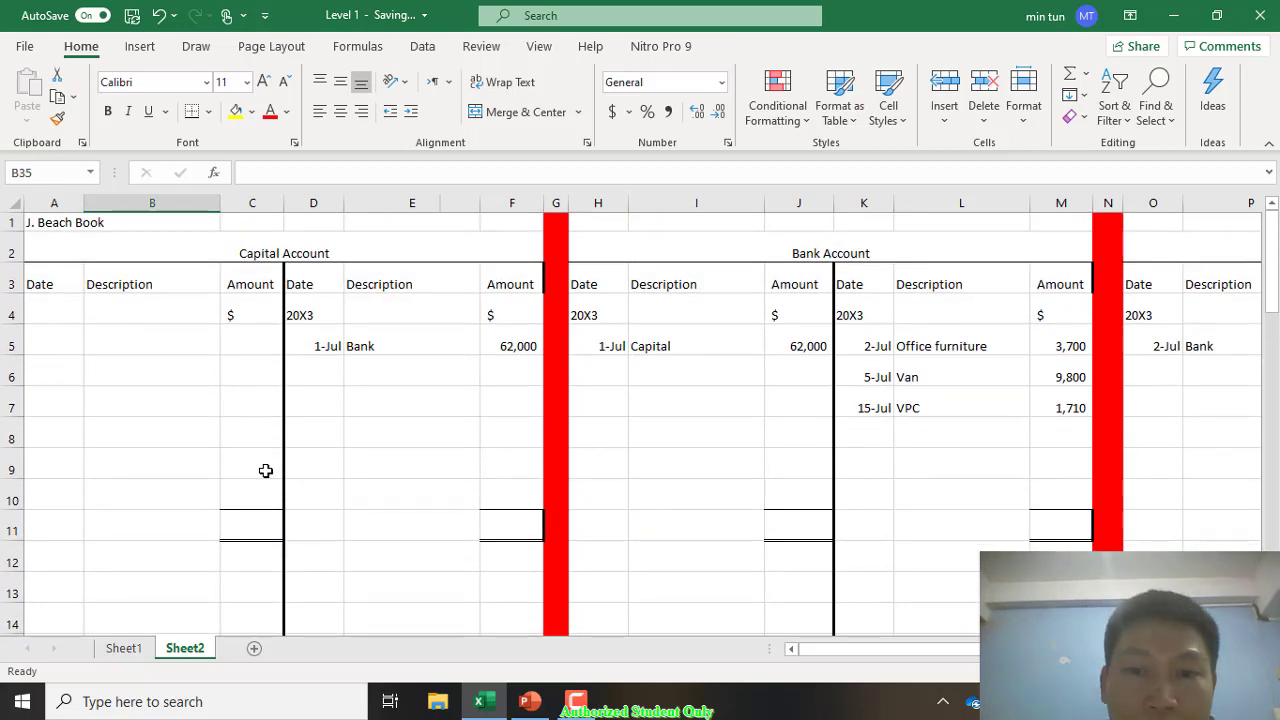
{"action": "left_click", "coordinate": [798, 377]}
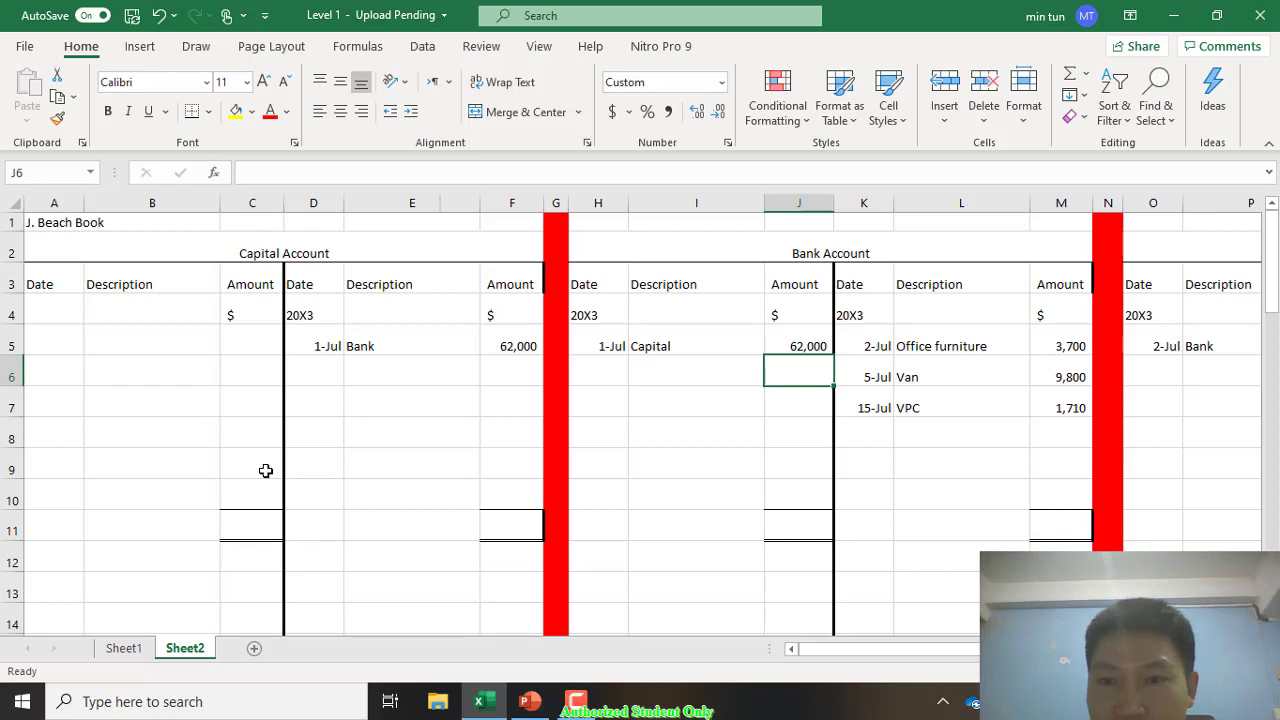
{"action": "type", "text": "450"}
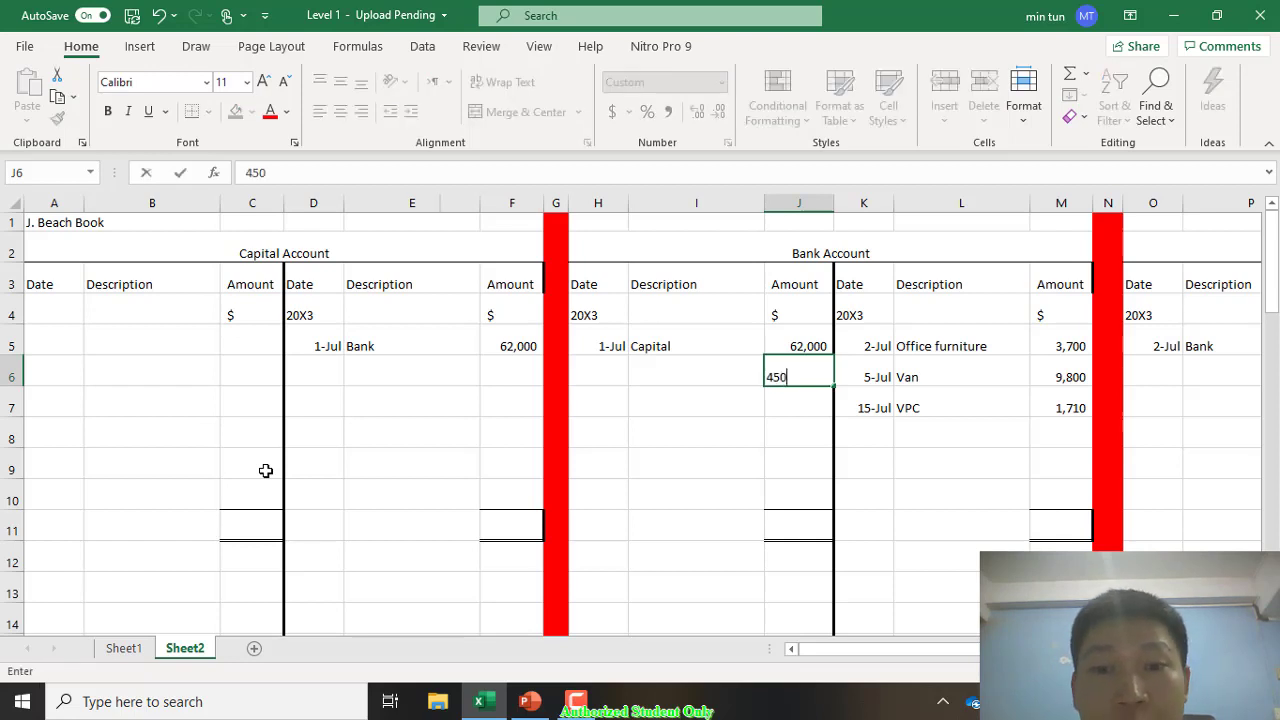
{"action": "key", "text": "Return"}
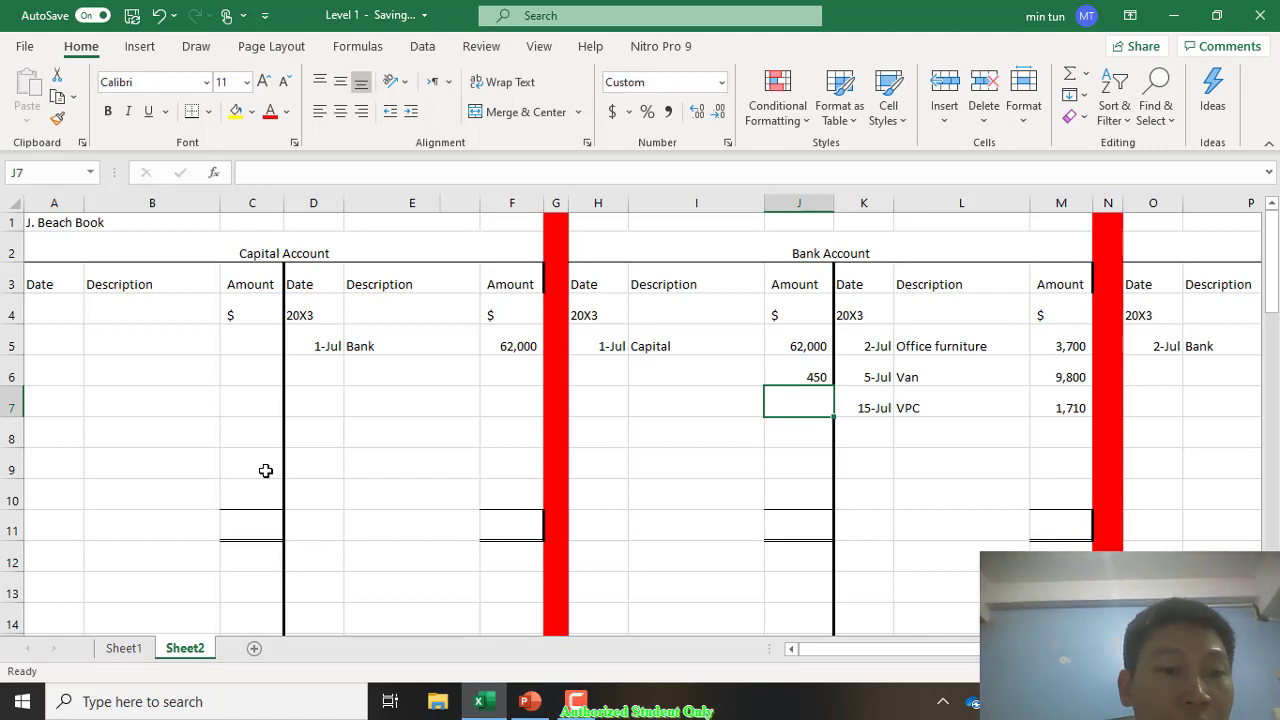
Step: Enter 450 as the credit amount in the D. Bush & Son account, cell F36
{"action": "scroll", "coordinate": [265, 470], "scroll_direction": "down", "scroll_amount": 7}
{"action": "scroll", "coordinate": [265, 470], "scroll_direction": "down", "scroll_amount": 3}
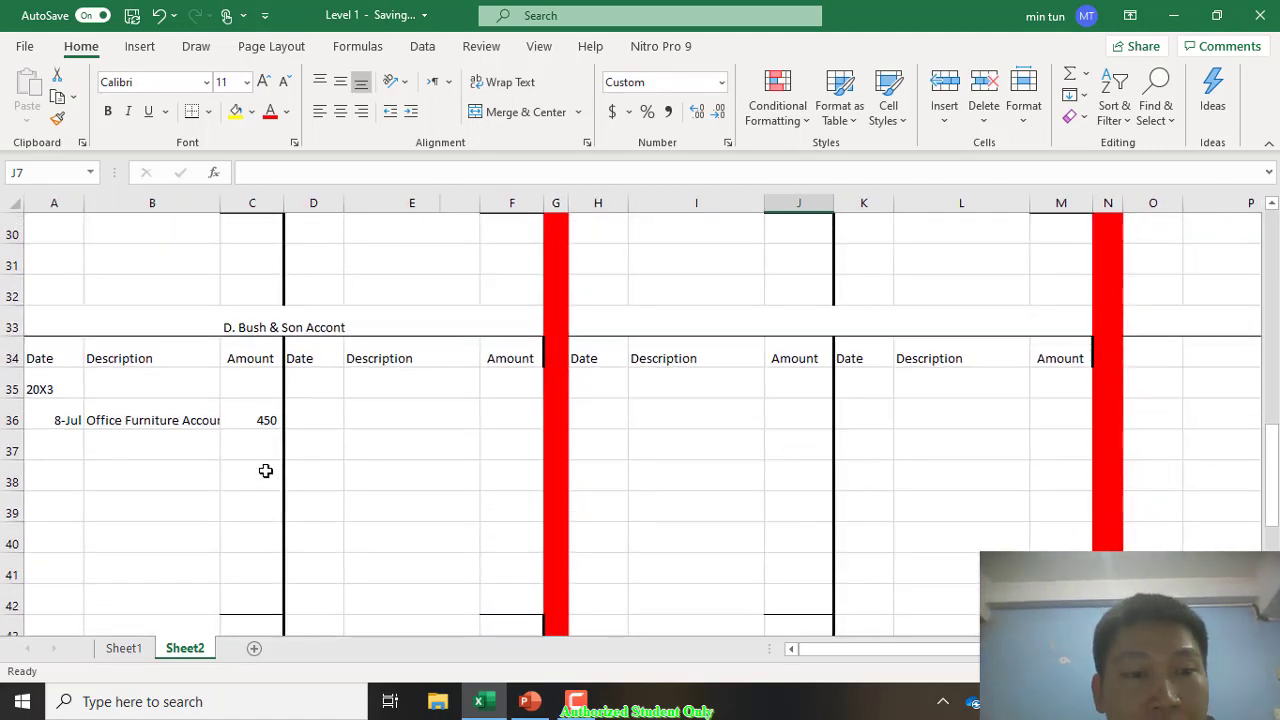
{"action": "key", "text": "Right"}
{"action": "key", "text": "Right"}
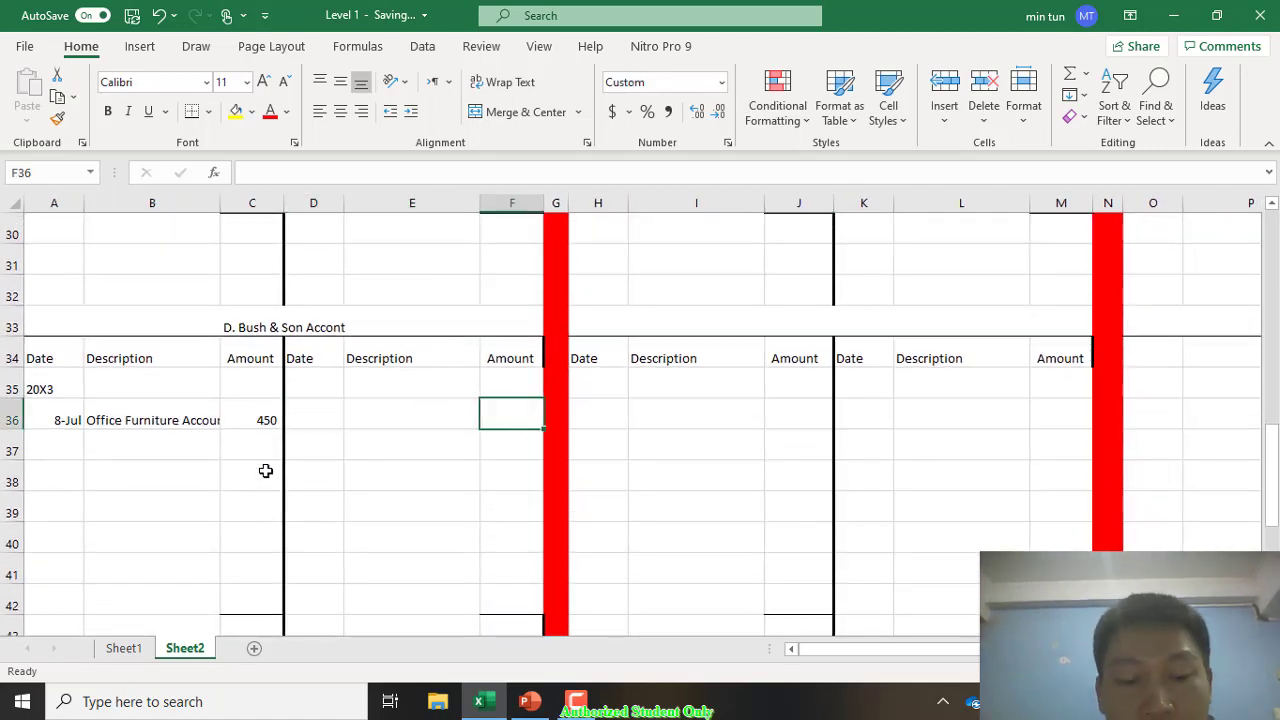
{"action": "type", "text": "450"}
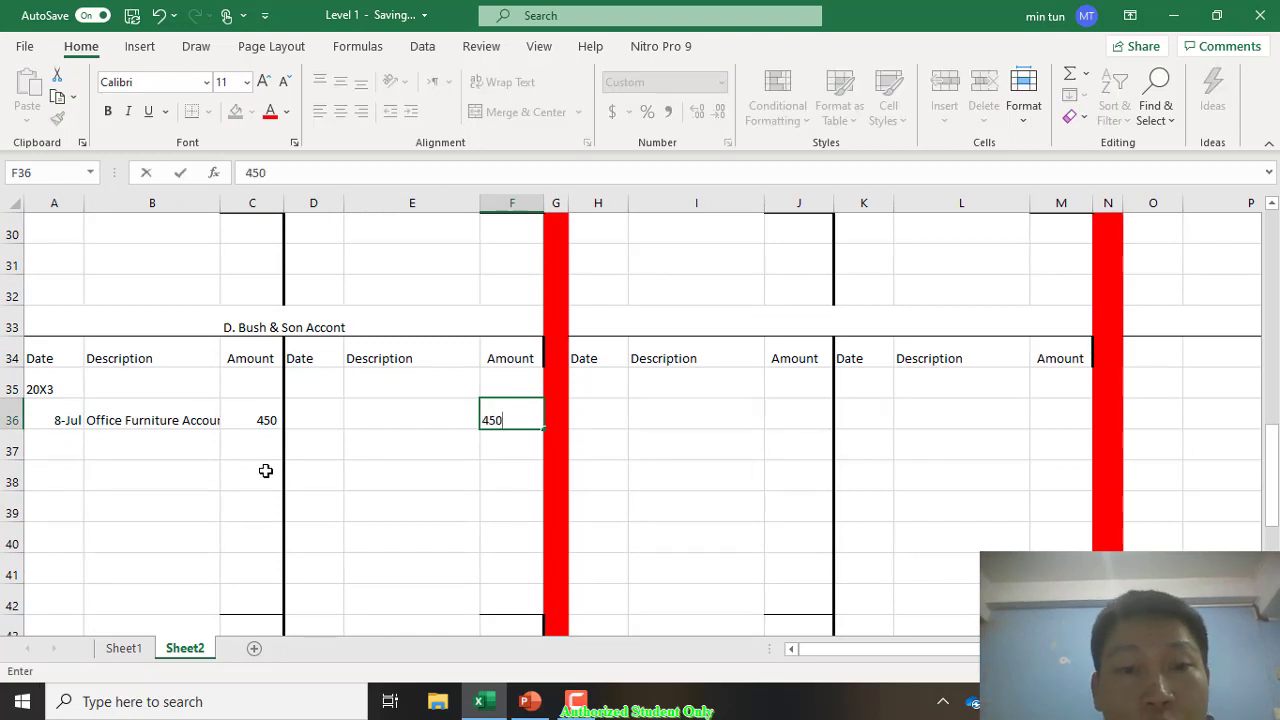
{"action": "key", "text": "Return"}
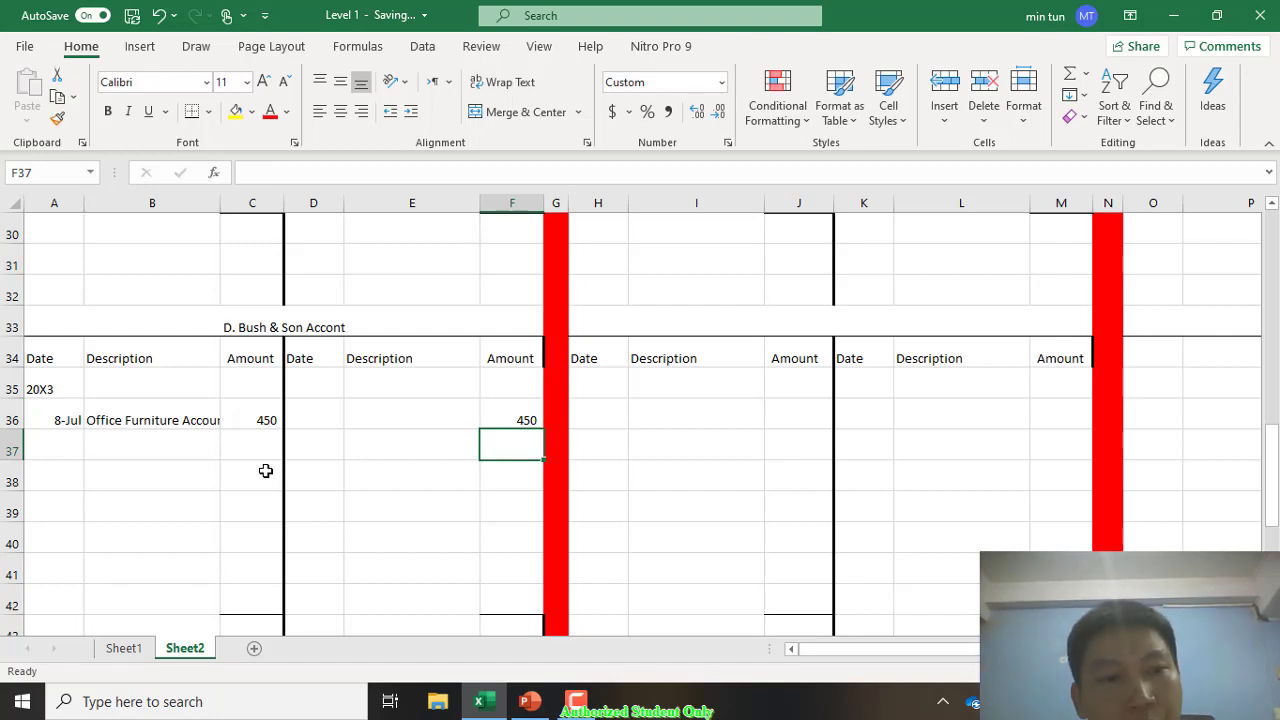
Step: Copy the year 20X3 from A35 to the credit date column of the D. Bush & Son account, cell D35
{"action": "key", "text": "Home"}
{"action": "key", "text": "Up"}
{"action": "key", "text": "Up"}
{"action": "key", "text": "ctrl+c"}
{"action": "key", "text": "Right"}
{"action": "key", "text": "Right"}
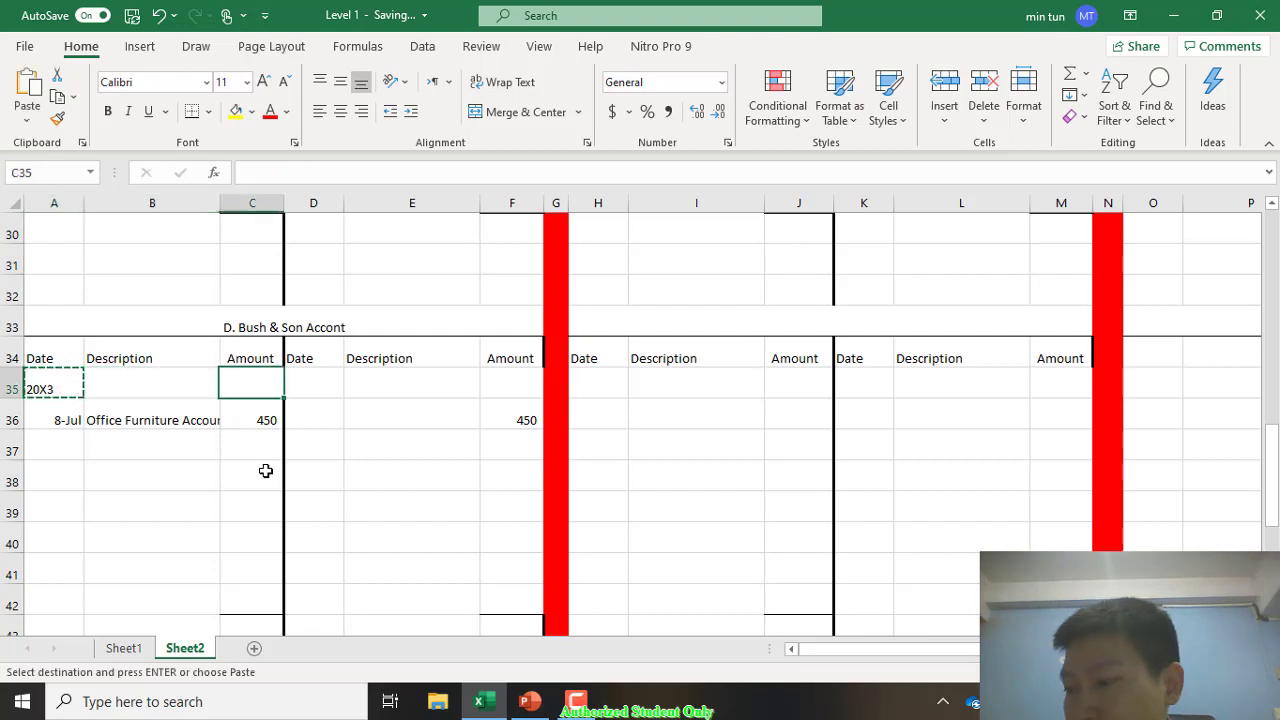
{"action": "key", "text": "Right"}
{"action": "key", "text": "Return"}
Step: Enter 23 July as the credit date in the D. Bush & Son account, cell D36
{"action": "key", "text": "Down"}
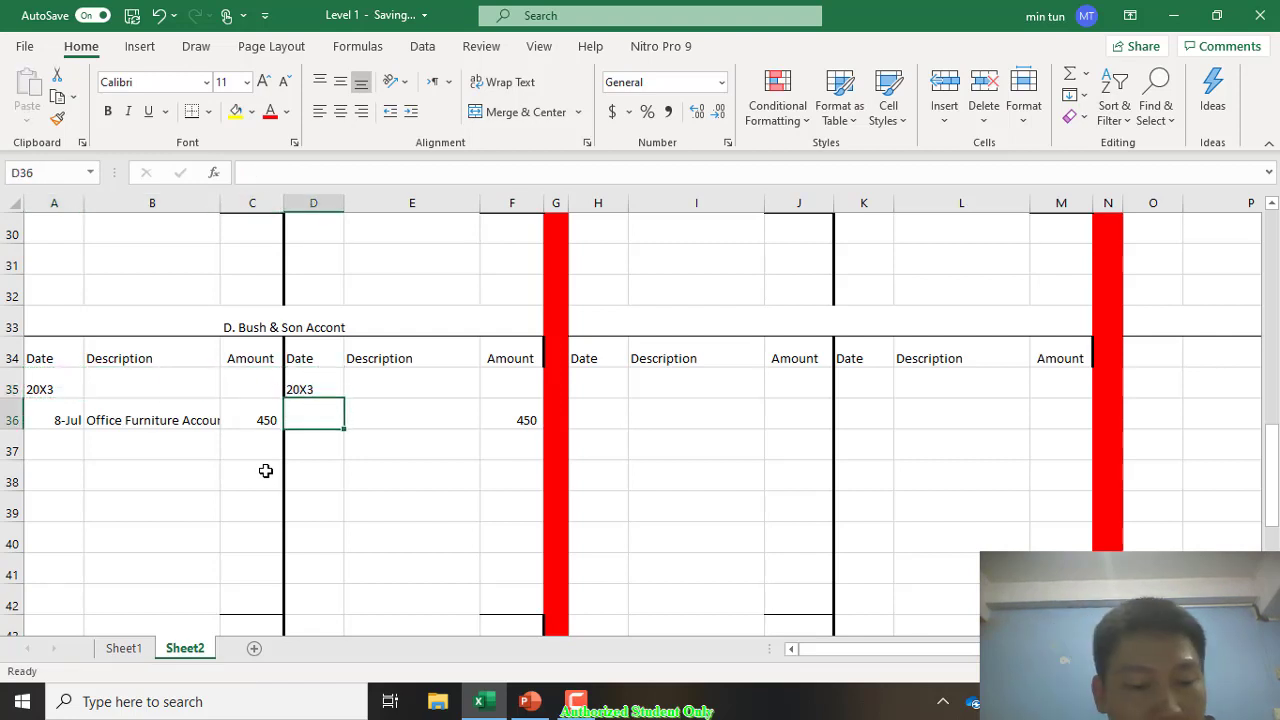
{"action": "type", "text": "23 July"}
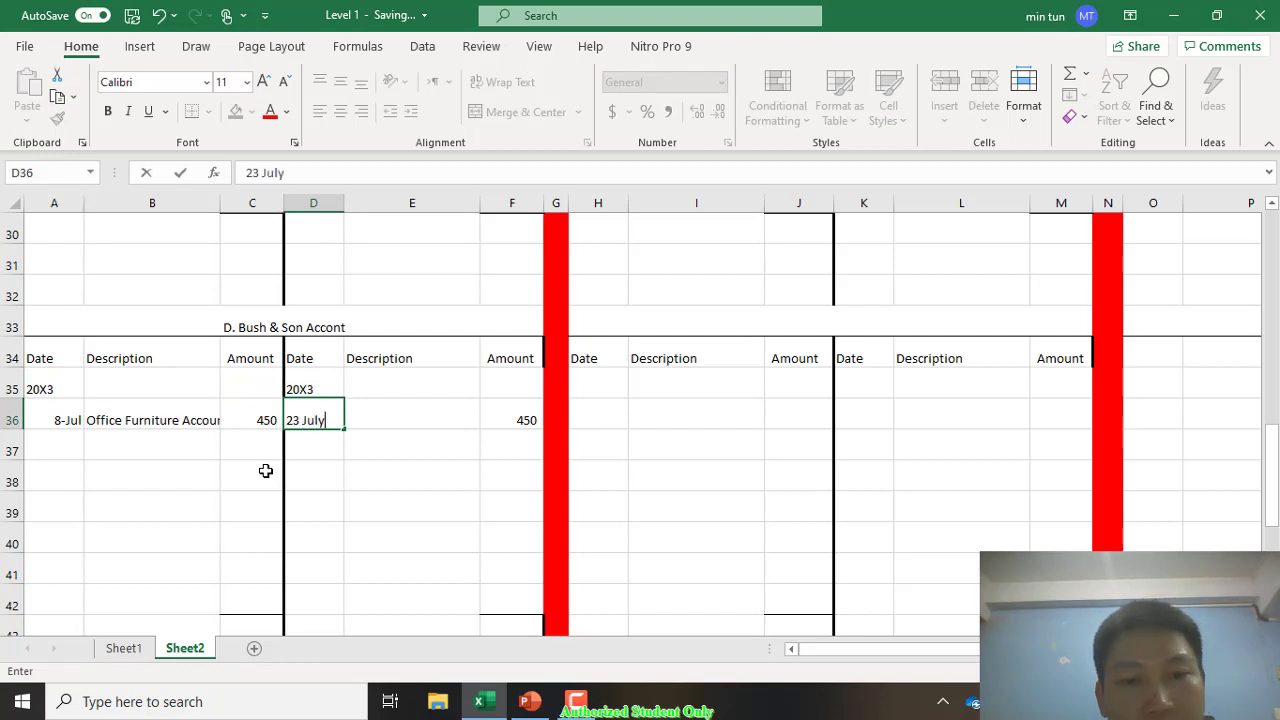
{"action": "key", "text": "Return"}
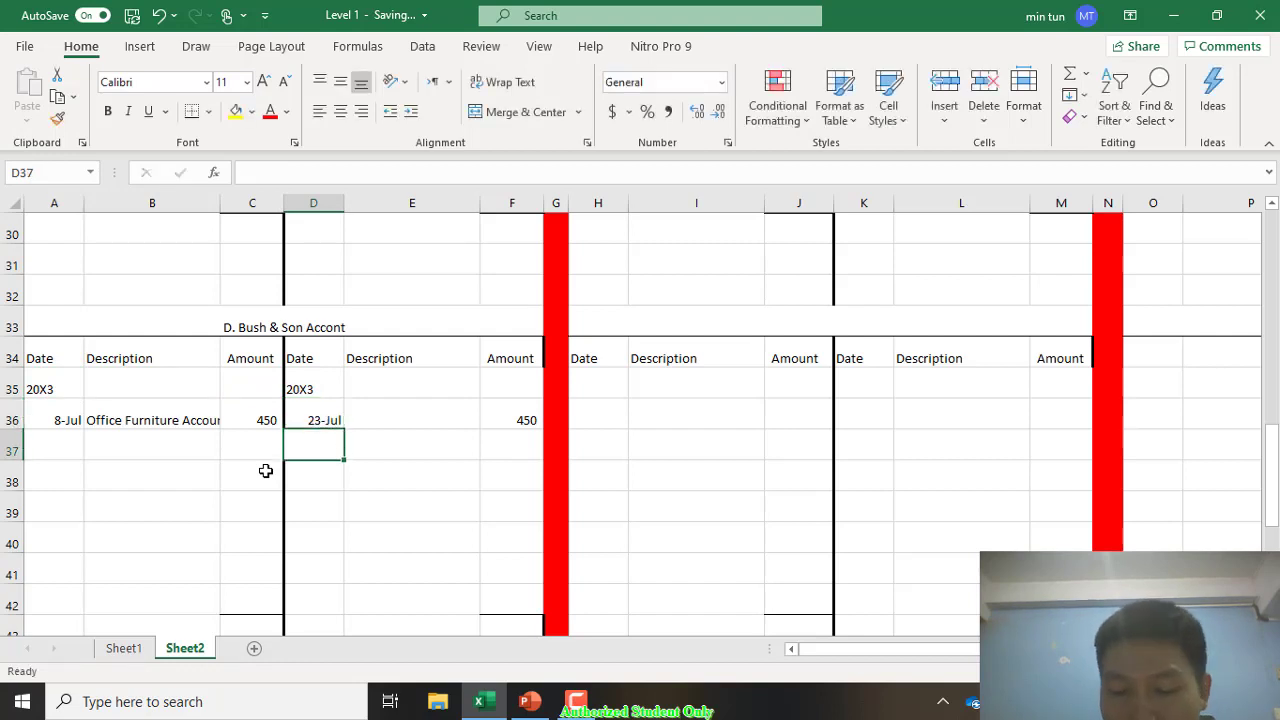
Step: Enter Bank as the description of the 23 July credit in the D. Bush & Son account, cell E36
{"action": "key", "text": "Up"}
{"action": "key", "text": "Right"}
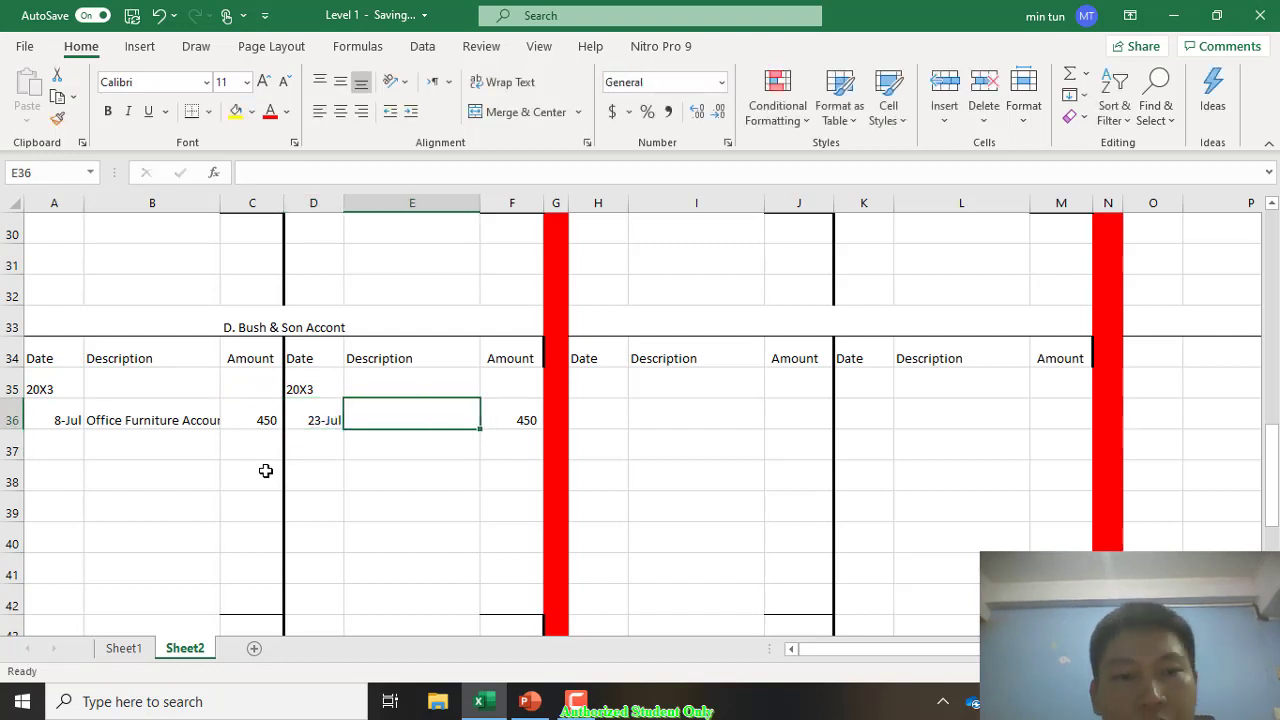
{"action": "type", "text": "Bank"}
{"action": "key", "text": "Return"}
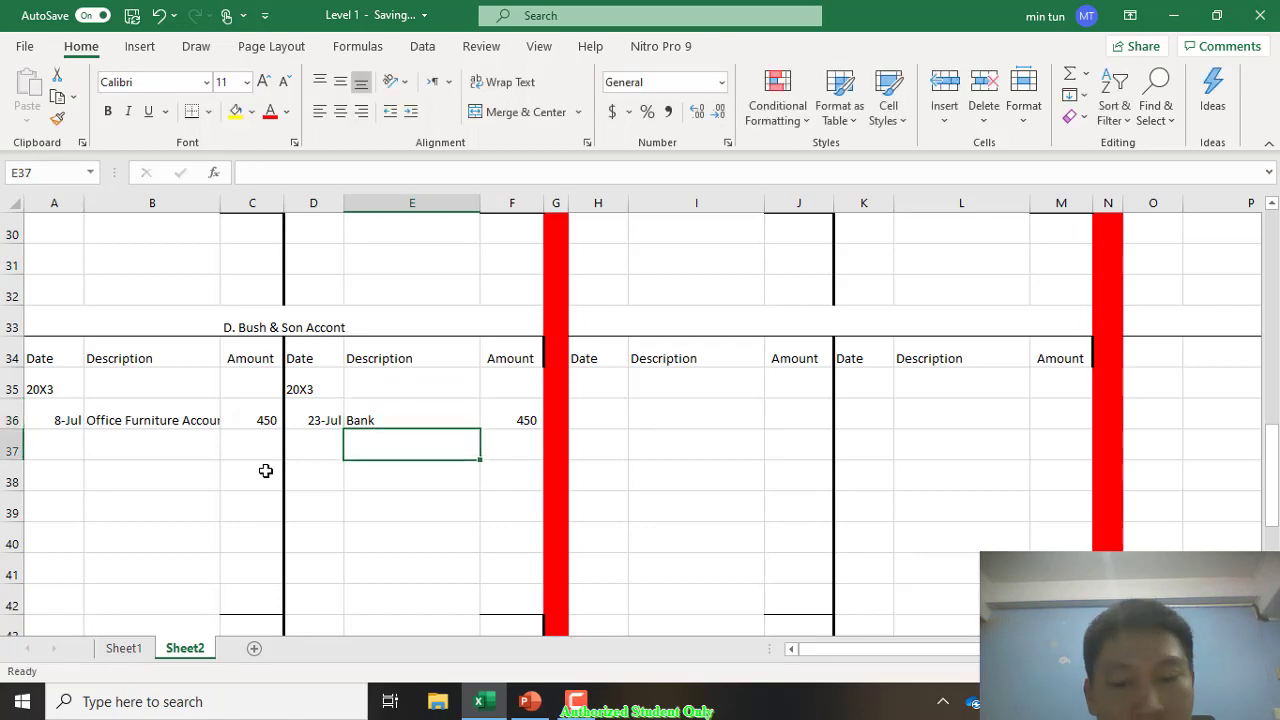
{"action": "key", "text": "Left"}
{"action": "key", "text": "Up"}
{"action": "key", "text": "shift+Up"}
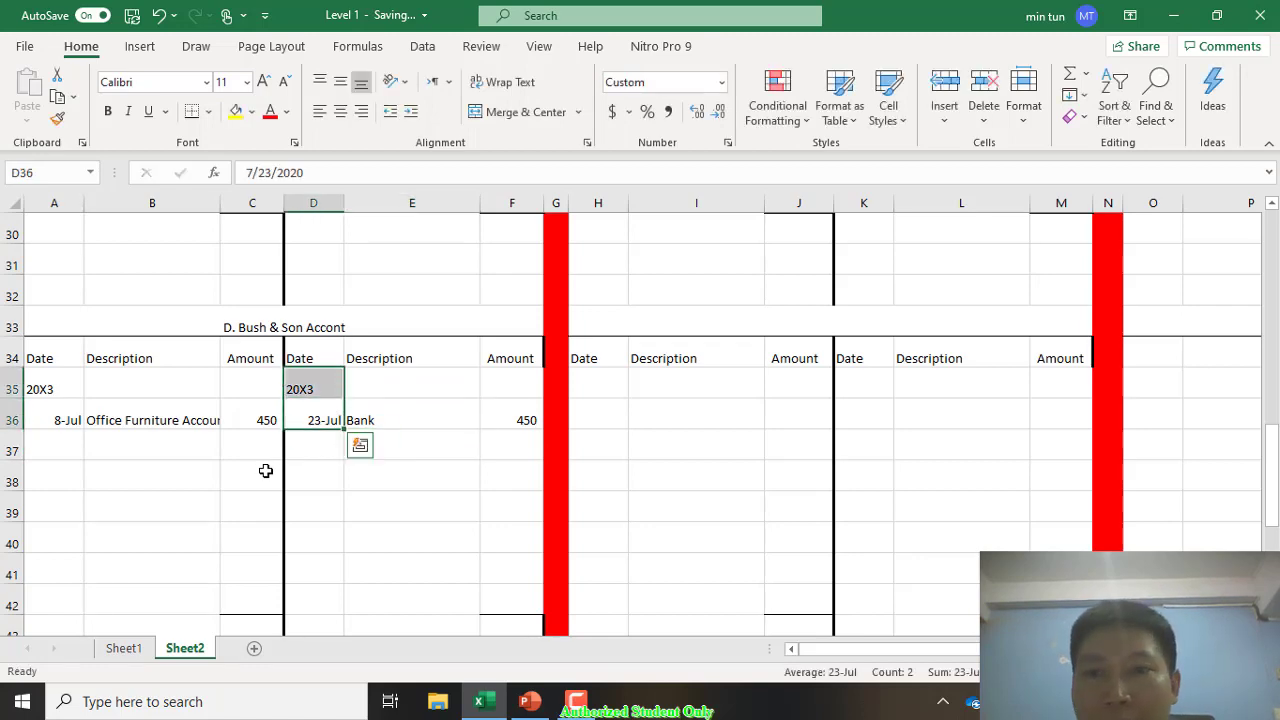
{"action": "key", "text": "ctrl+c"}
Step: Enter 8-Jul as the date of the 450 debit in the Bank Account, cell H6
{"action": "scroll", "coordinate": [265, 470], "scroll_direction": "up", "scroll_amount": 10}
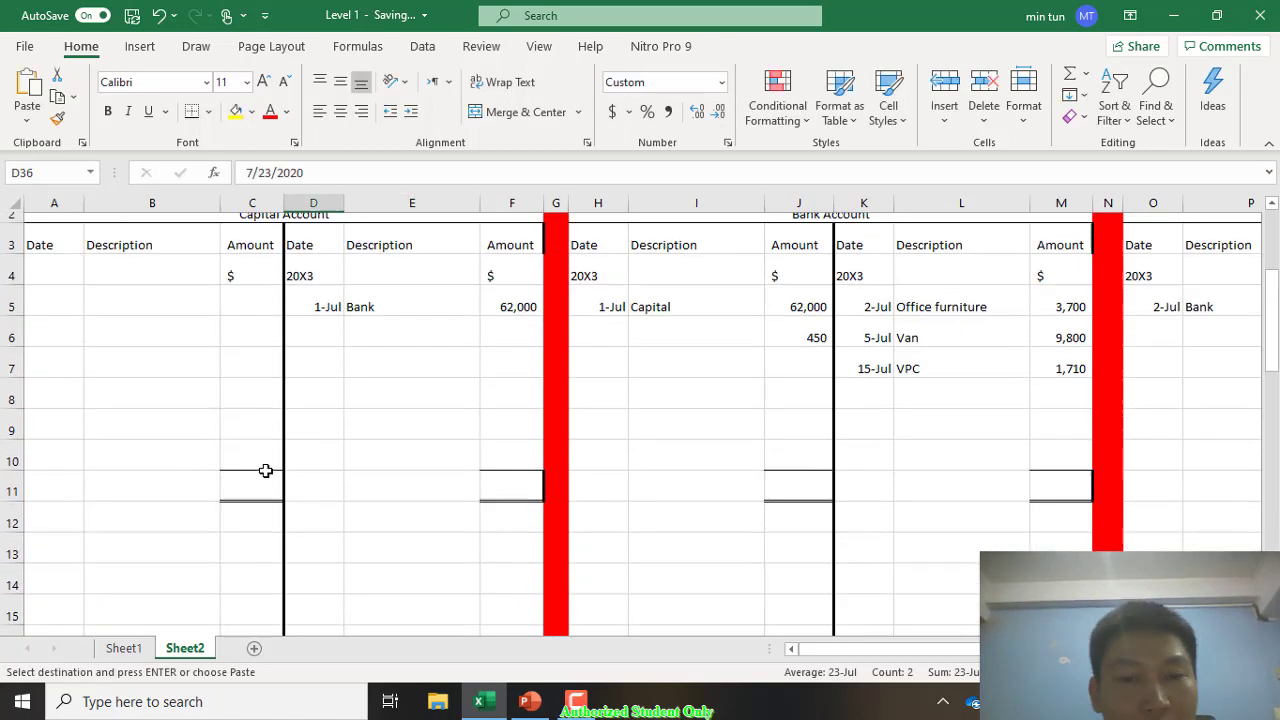
{"action": "left_click", "coordinate": [696, 370]}
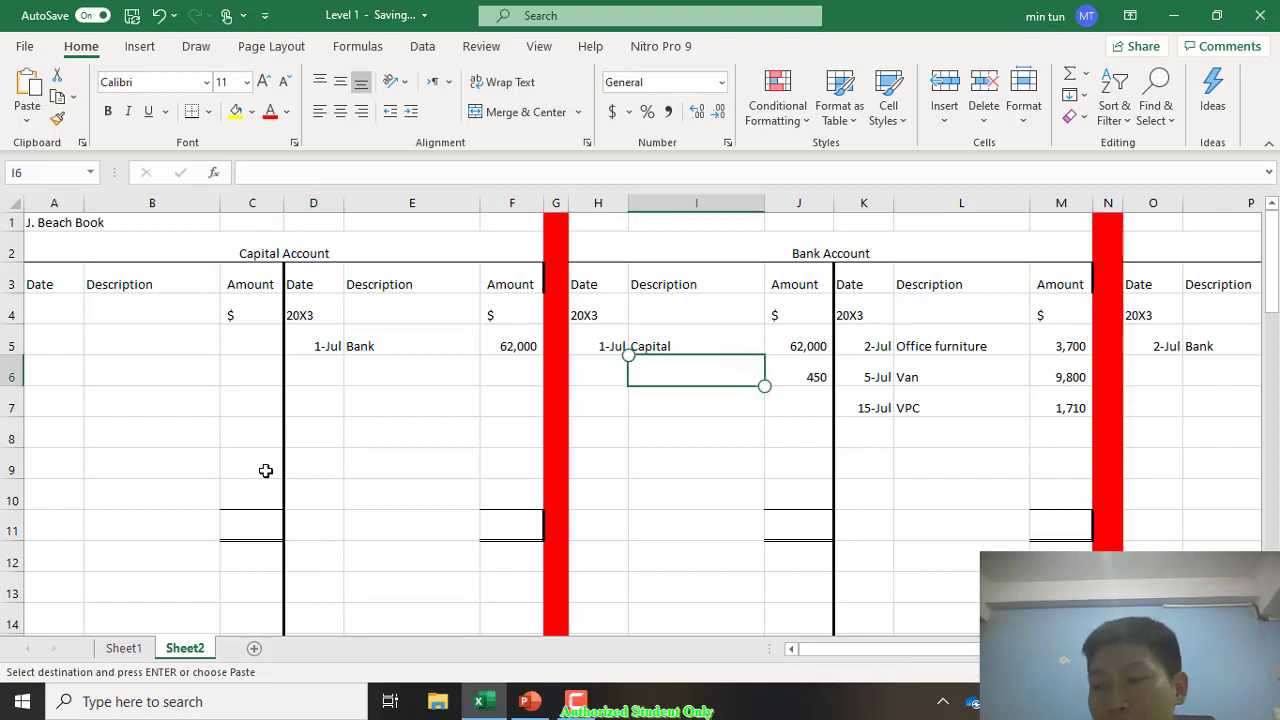
{"action": "key", "text": "Left"}
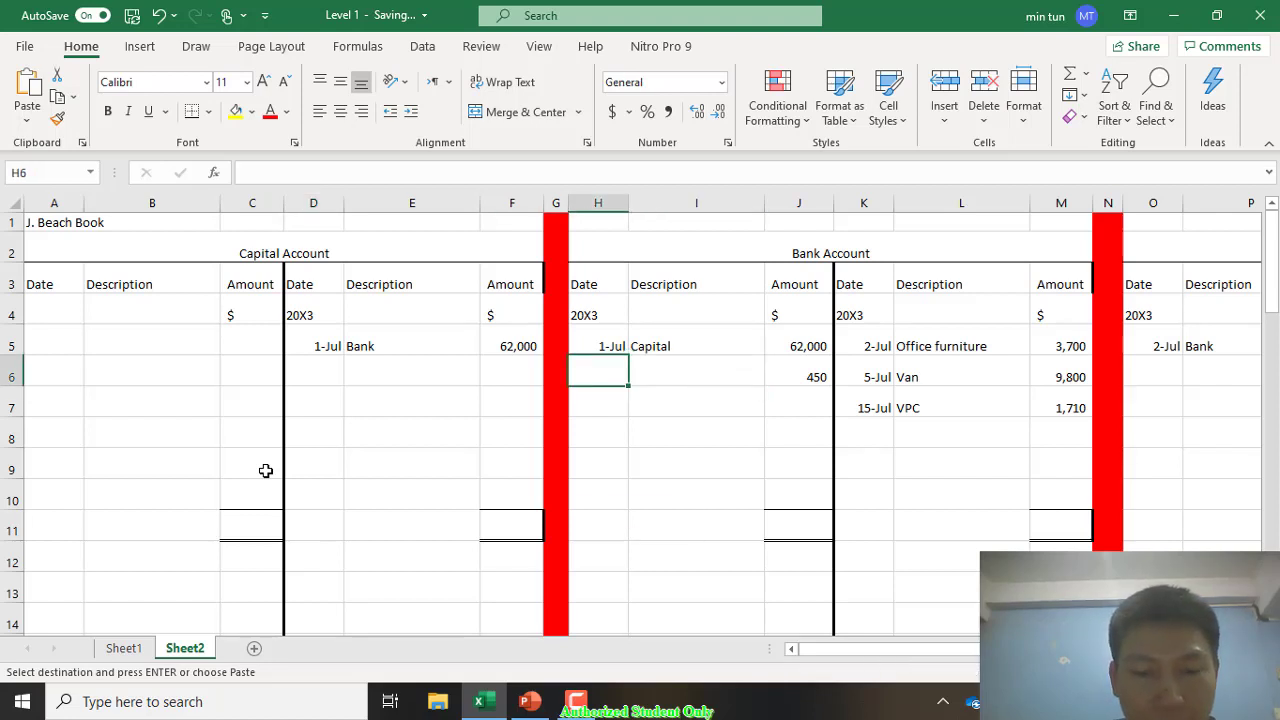
{"action": "type", "text": "8"}
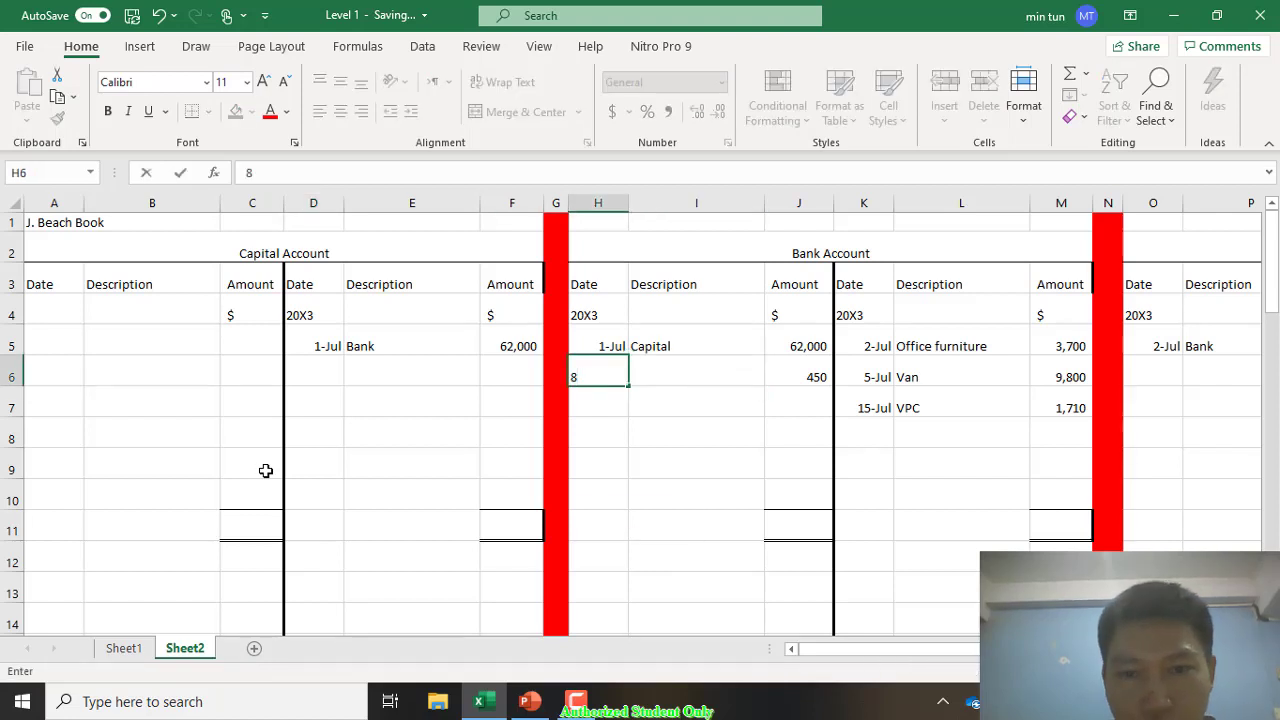
{"action": "type", "text": "-Jul"}
{"action": "key", "text": "Return"}
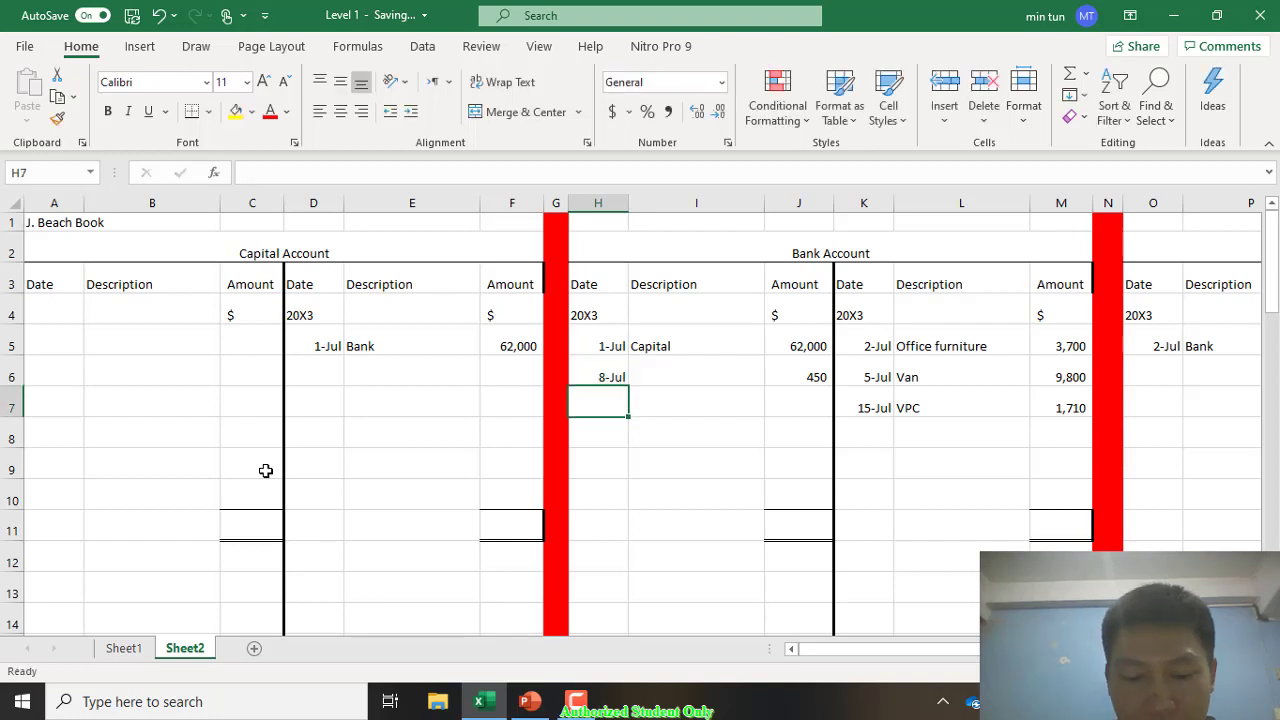
Step: Enter D. Bush & Son as the description of the 450 debit in the Bank Account, cell I6
{"action": "key", "text": "Up"}
{"action": "key", "text": "Right"}
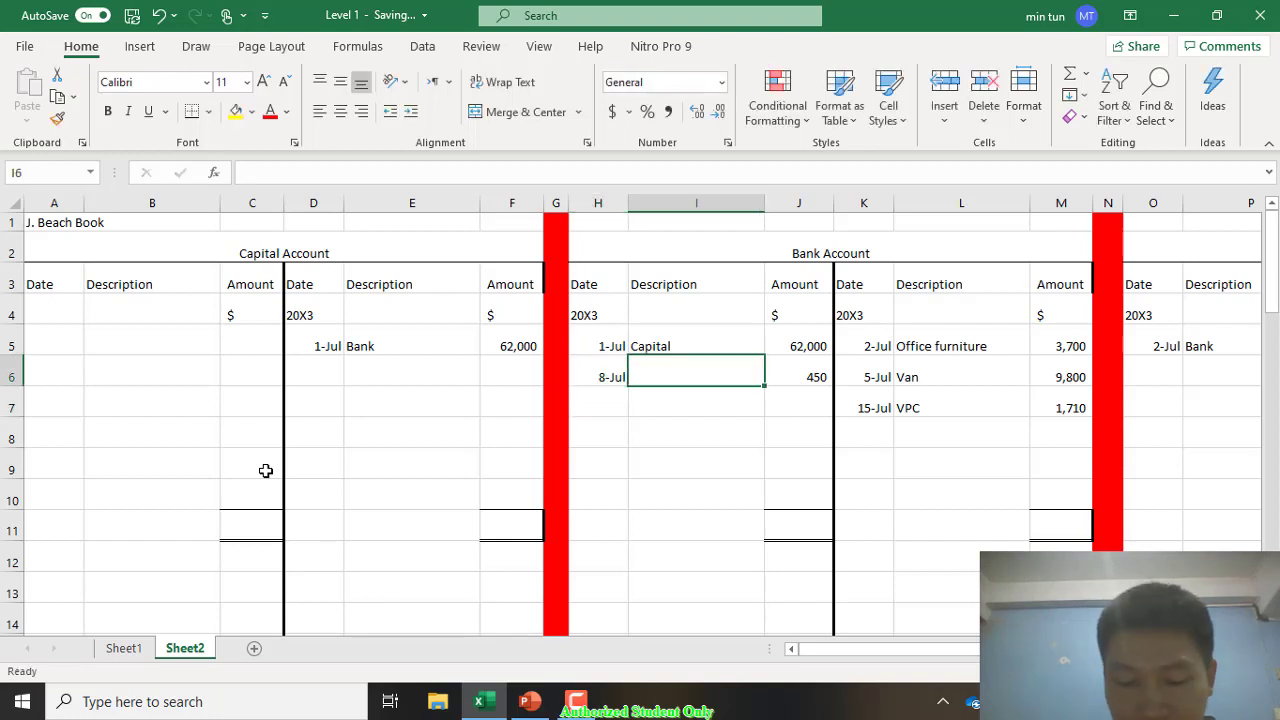
{"action": "type", "text": "D"}
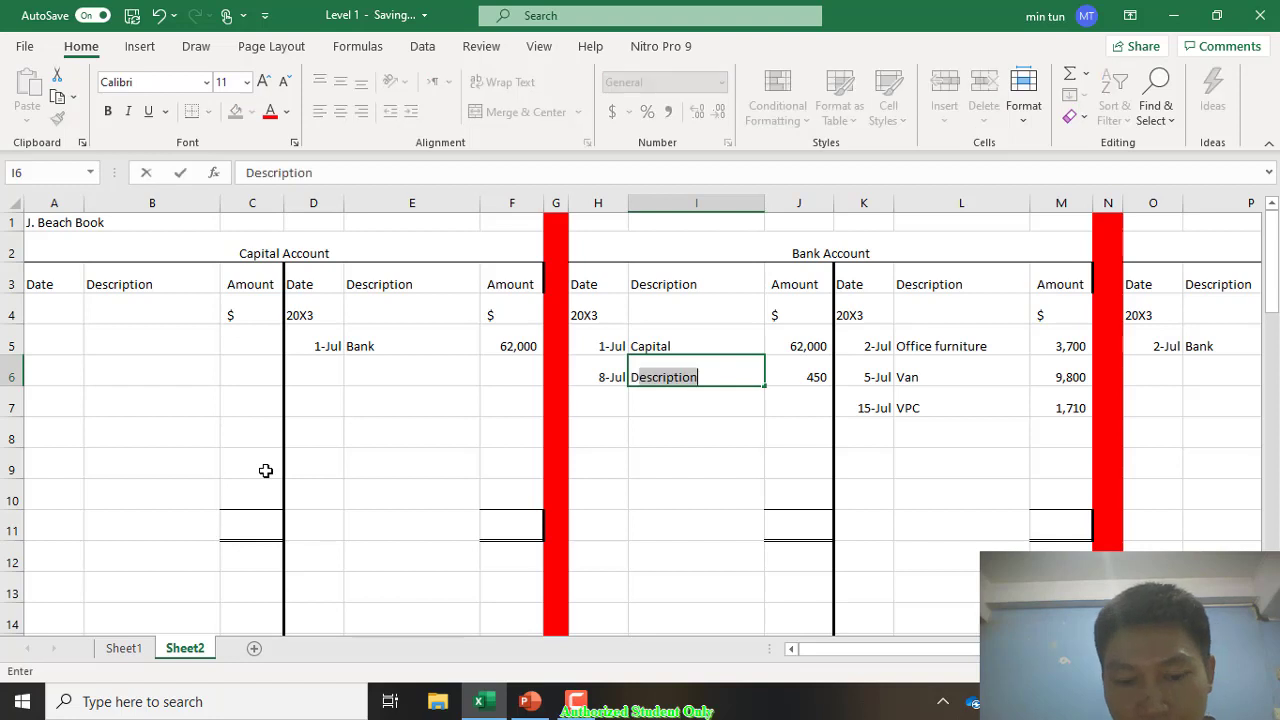
{"action": "type", "text": ". Bush "}
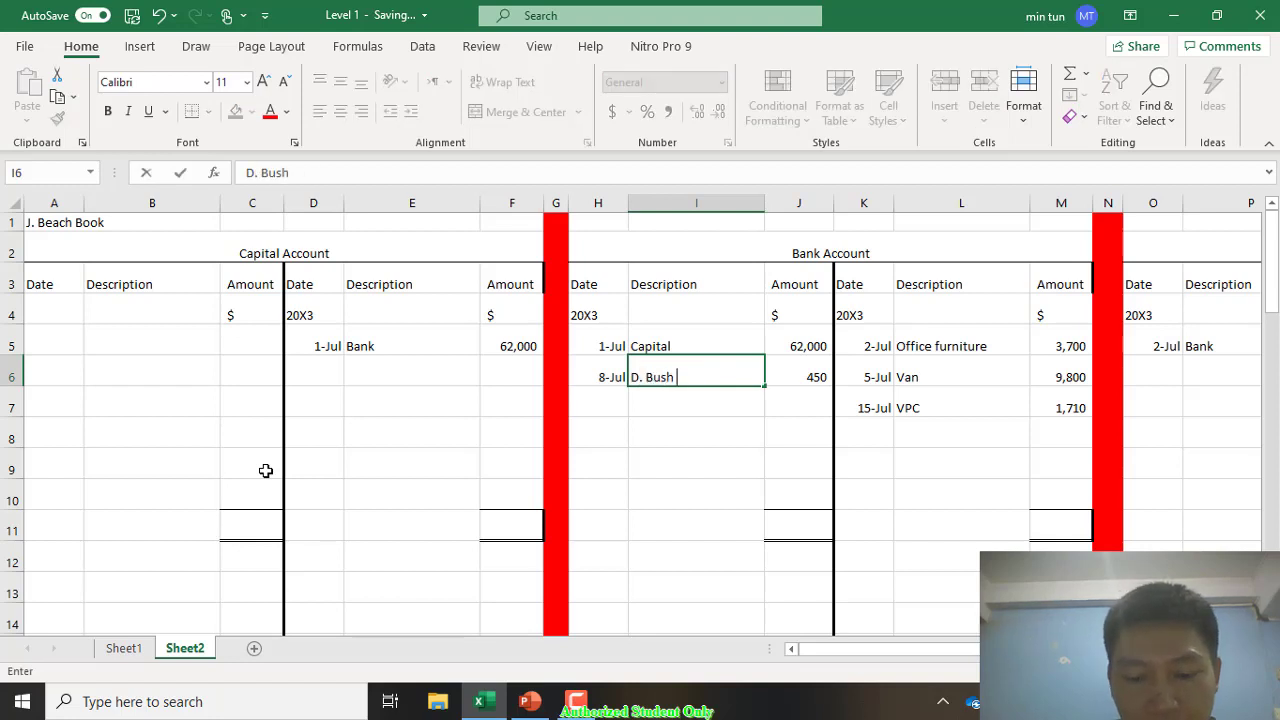
{"action": "type", "text": "& Son"}
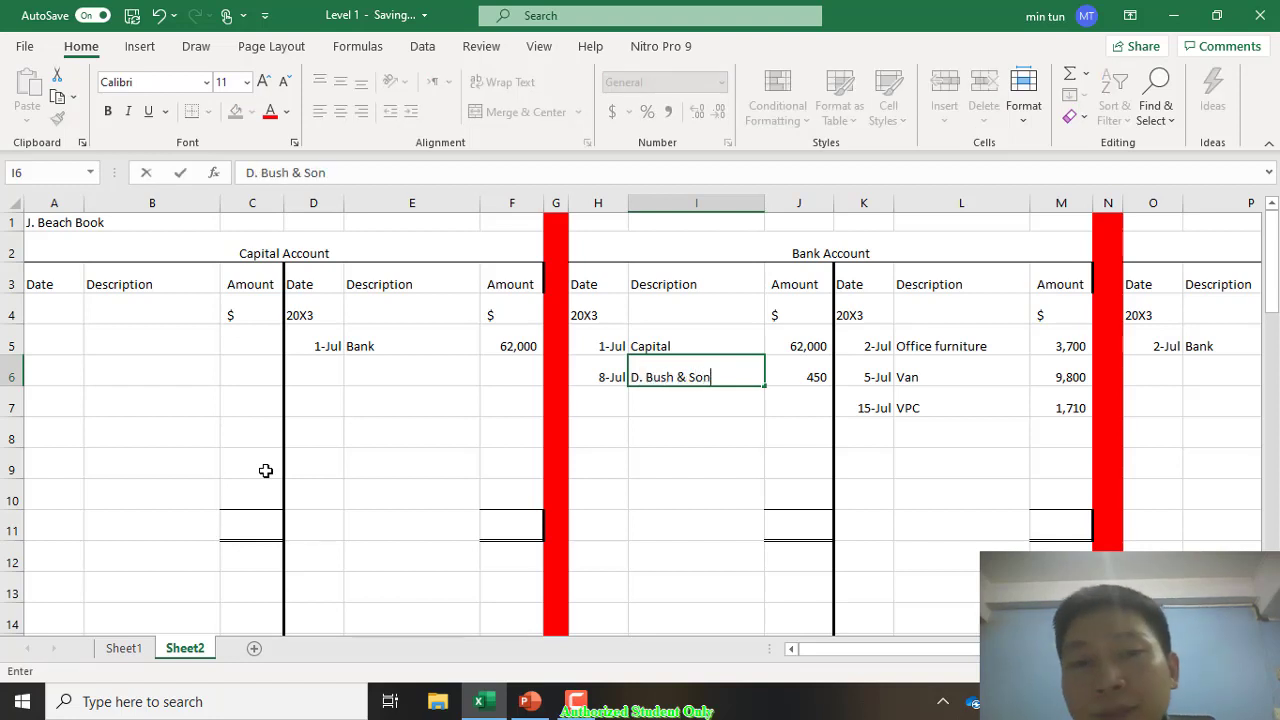
{"action": "key", "text": "Return"}
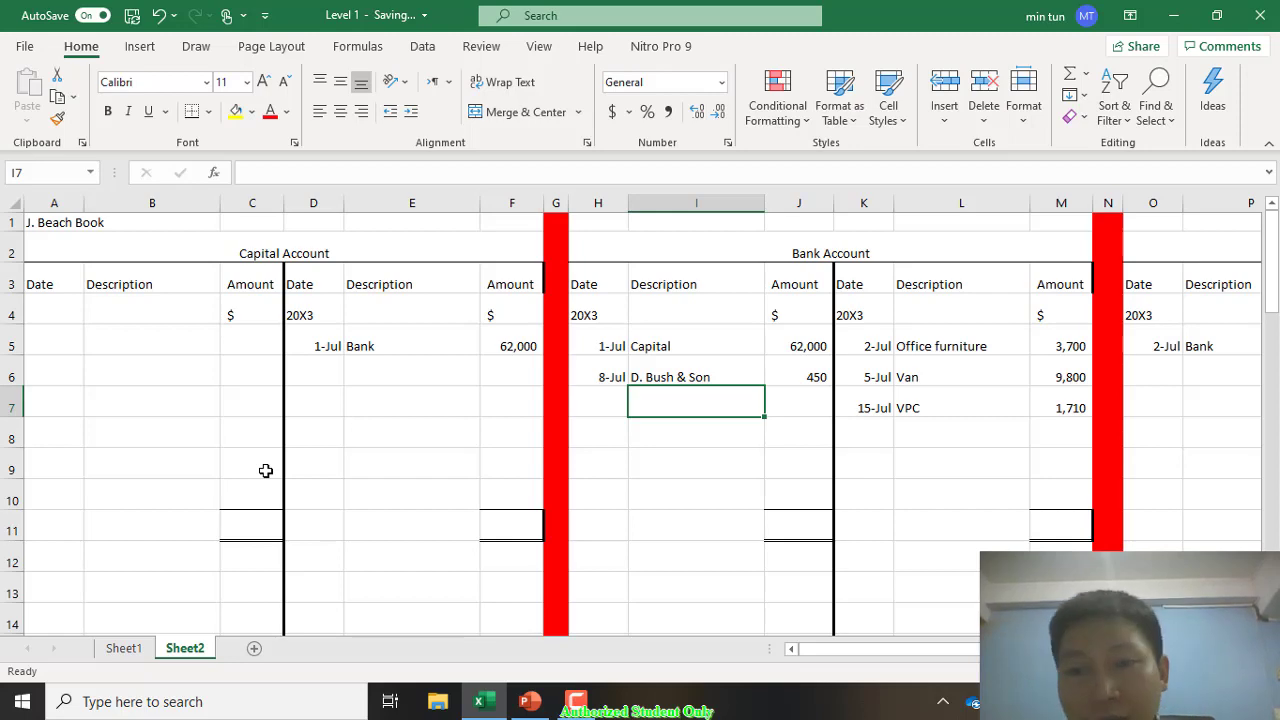
Step: Title the blank T-account beside the D. Bush & Son account Machine Account, in merged cell H33
{"action": "scroll", "coordinate": [265, 470], "scroll_direction": "down", "scroll_amount": 4}
{"action": "scroll", "coordinate": [265, 470], "scroll_direction": "right", "scroll_amount": 3}
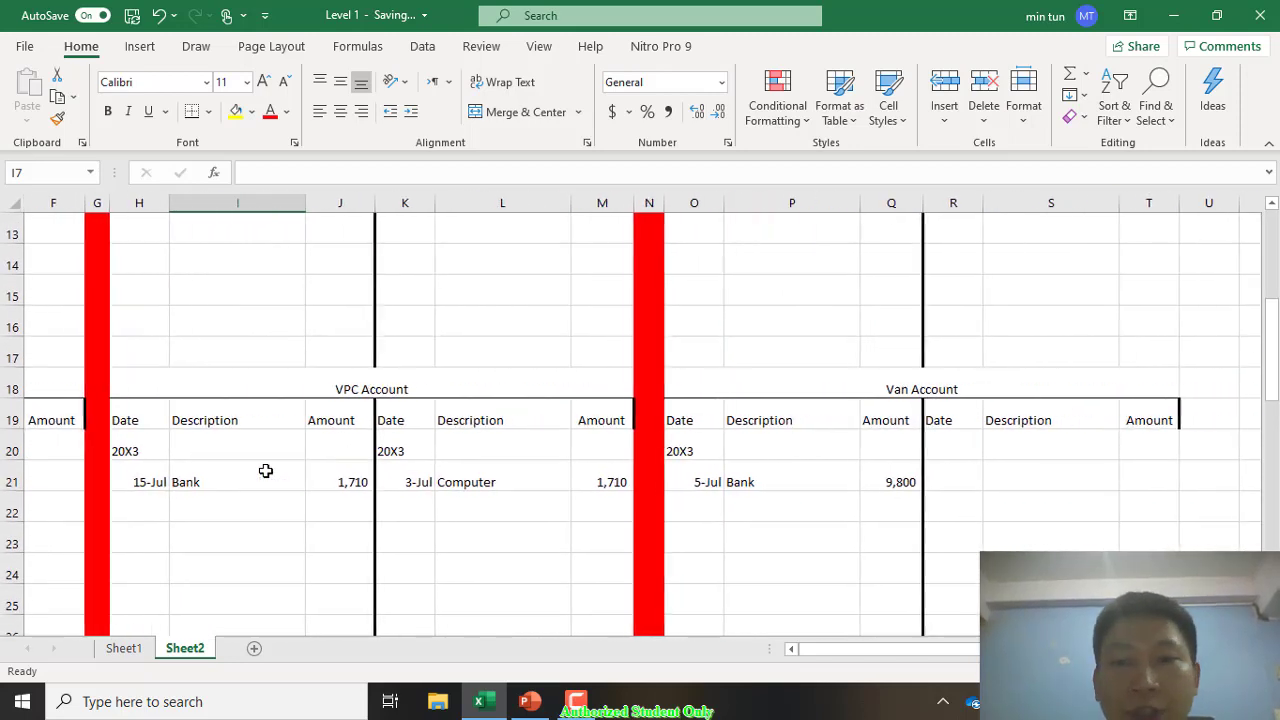
{"action": "scroll", "coordinate": [265, 470], "scroll_direction": "left", "scroll_amount": 3}
{"action": "scroll", "coordinate": [265, 470], "scroll_direction": "down", "scroll_amount": 6}
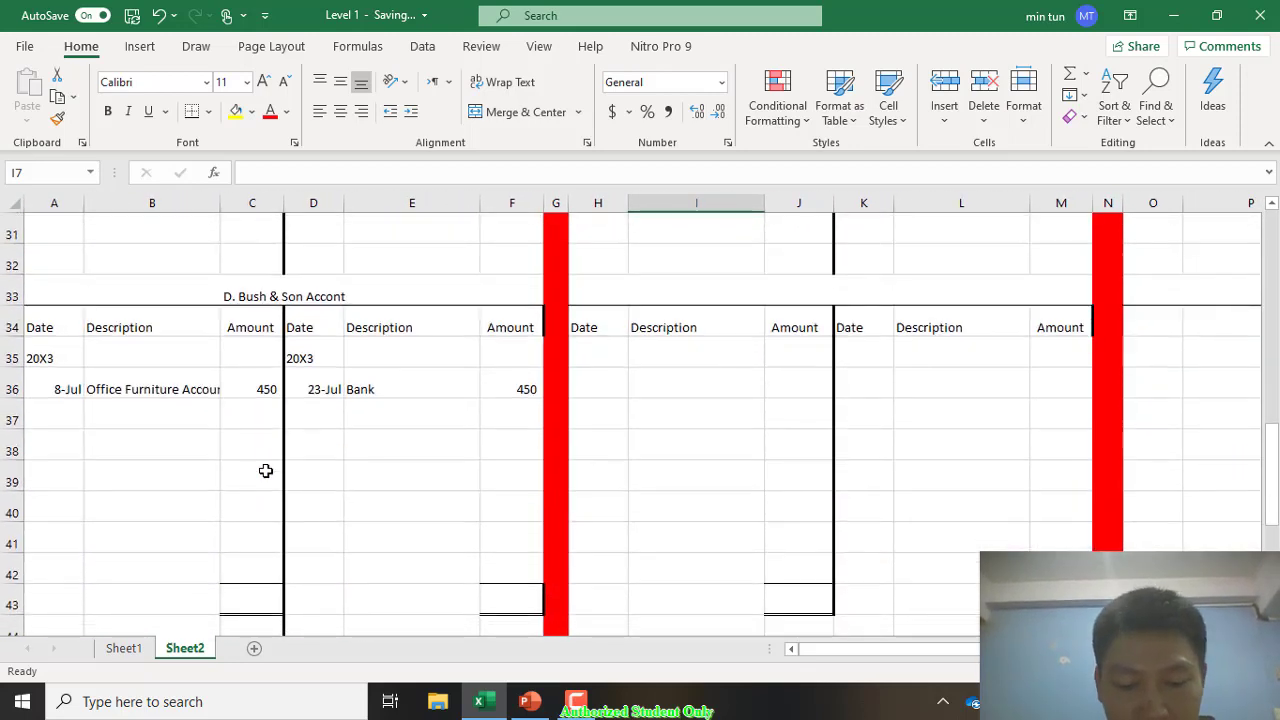
{"action": "left_click", "coordinate": [830, 290]}
{"action": "type", "text": "Ma"}
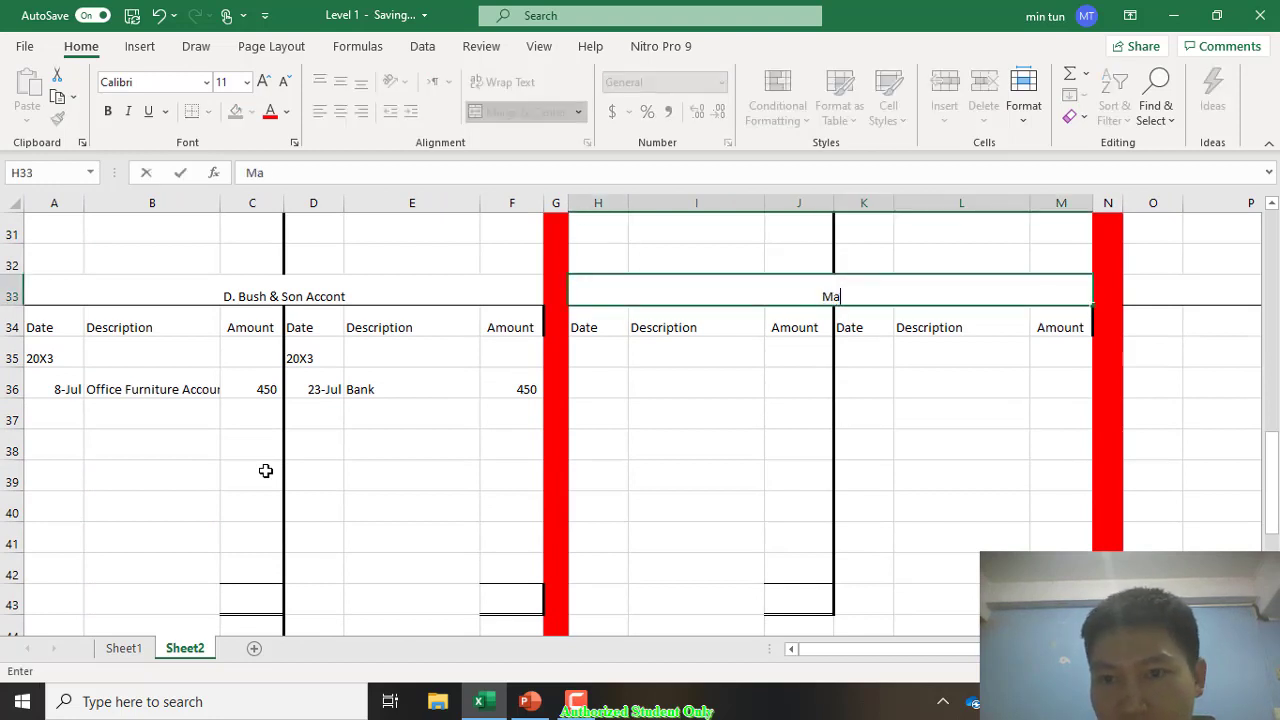
{"action": "type", "text": "chine Account"}
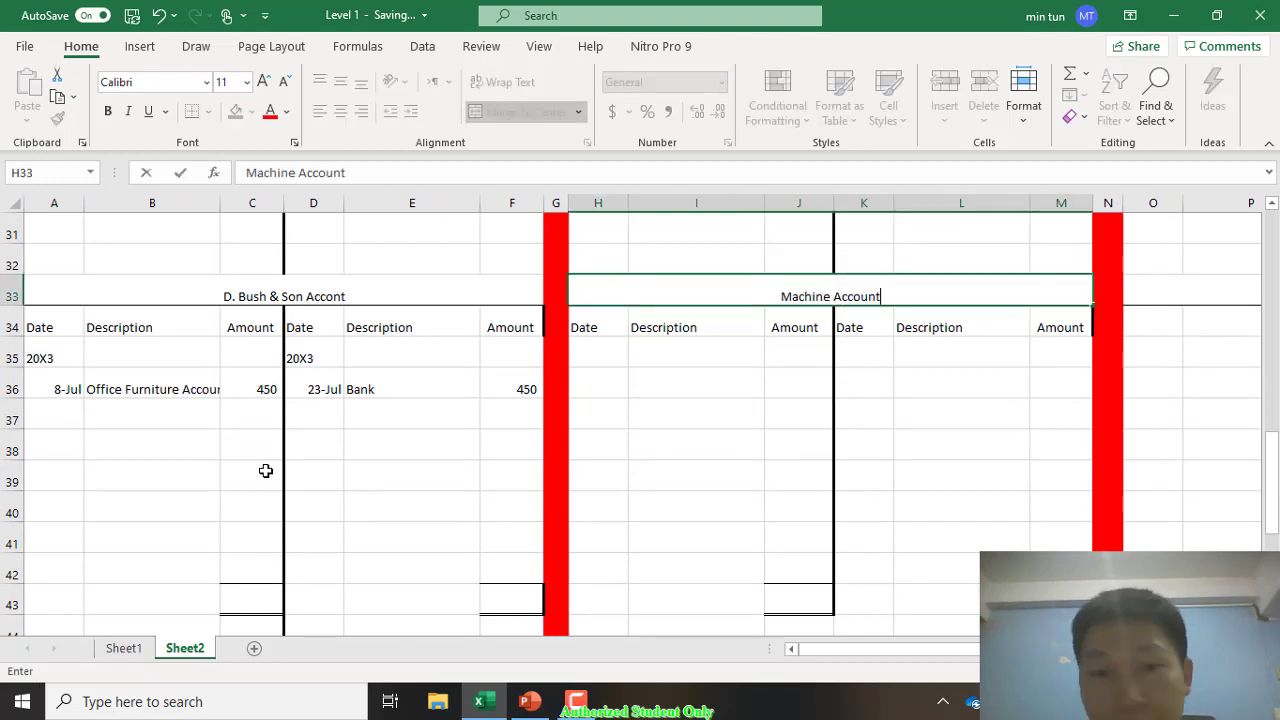
{"action": "key", "text": "Return"}
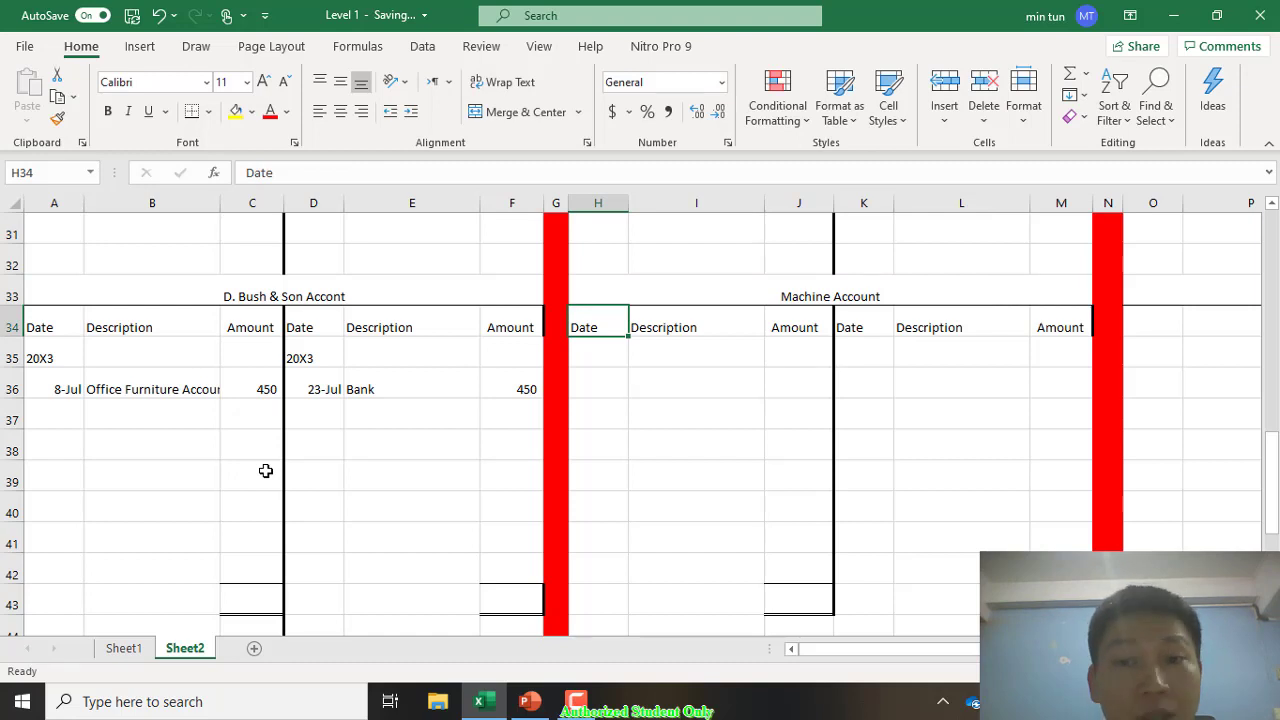
{"action": "key", "text": "Up"}
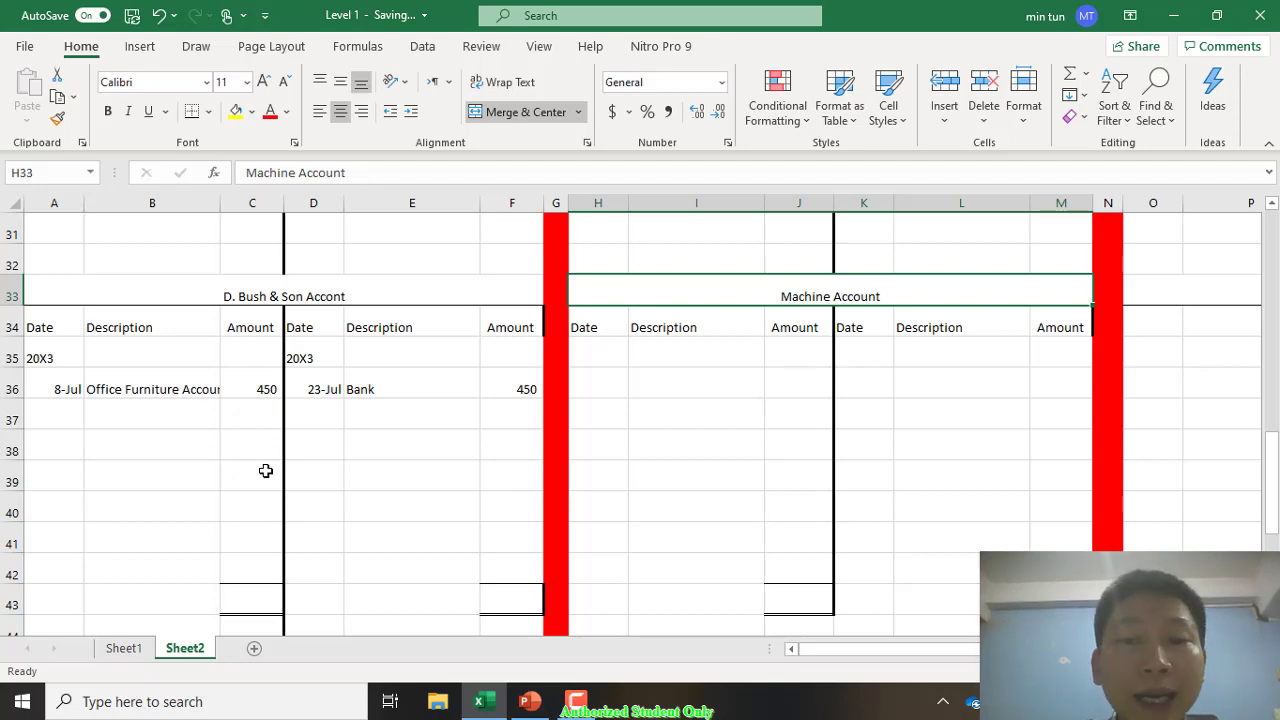
{"action": "scroll", "coordinate": [265, 471], "scroll_direction": "up", "scroll_amount": 9}
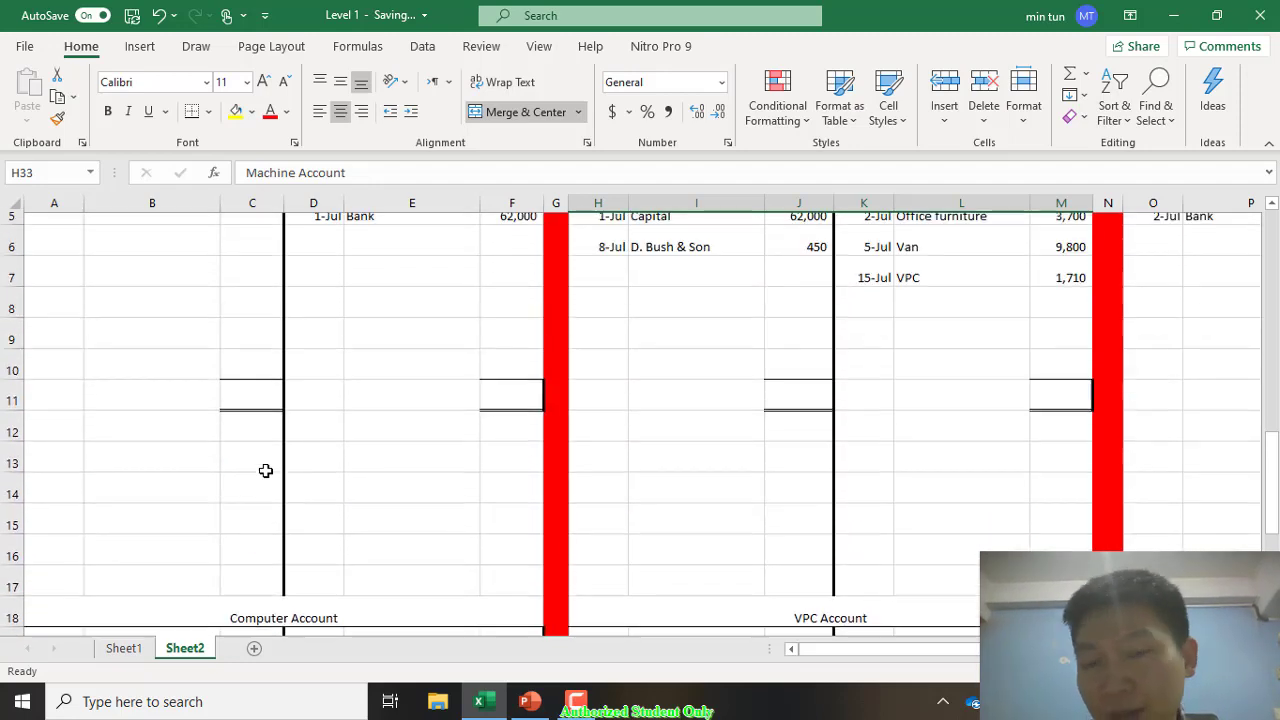
Step: Enter 310 as the next credit amount in the Bank Account, in cell M8
{"action": "scroll", "coordinate": [265, 471], "scroll_direction": "up", "scroll_amount": 1}
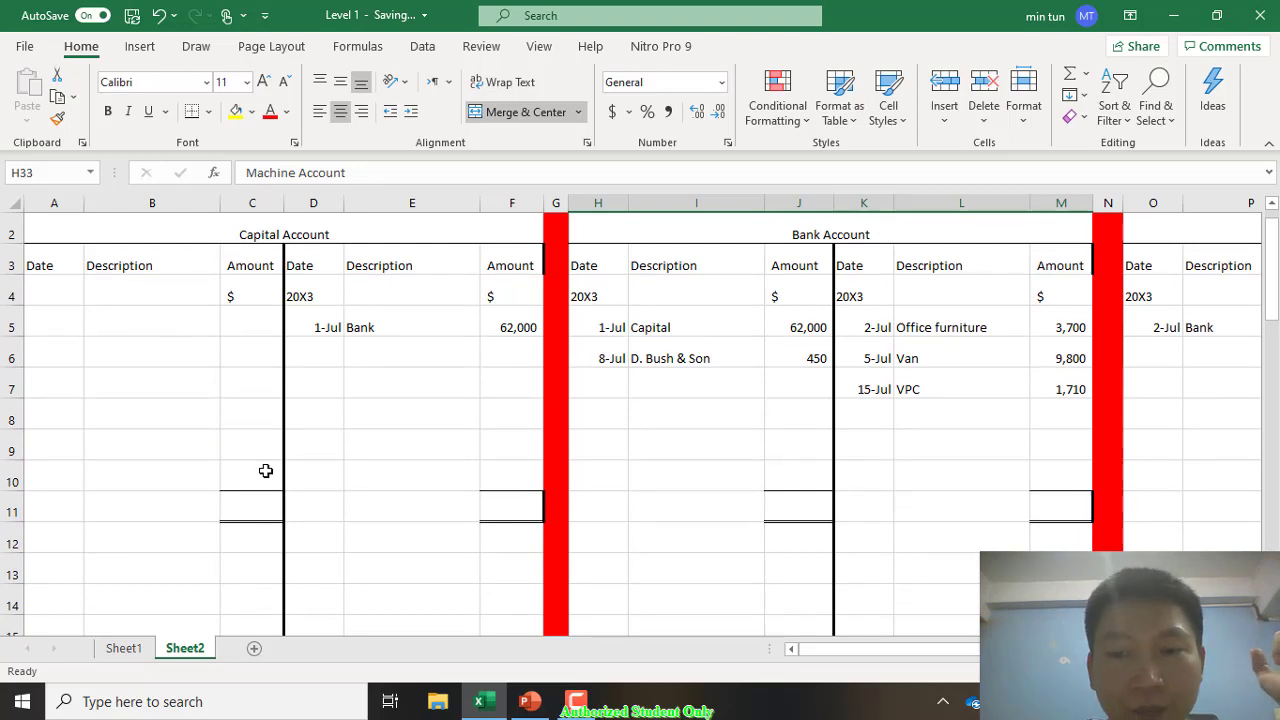
{"action": "left_click", "coordinate": [863, 413]}
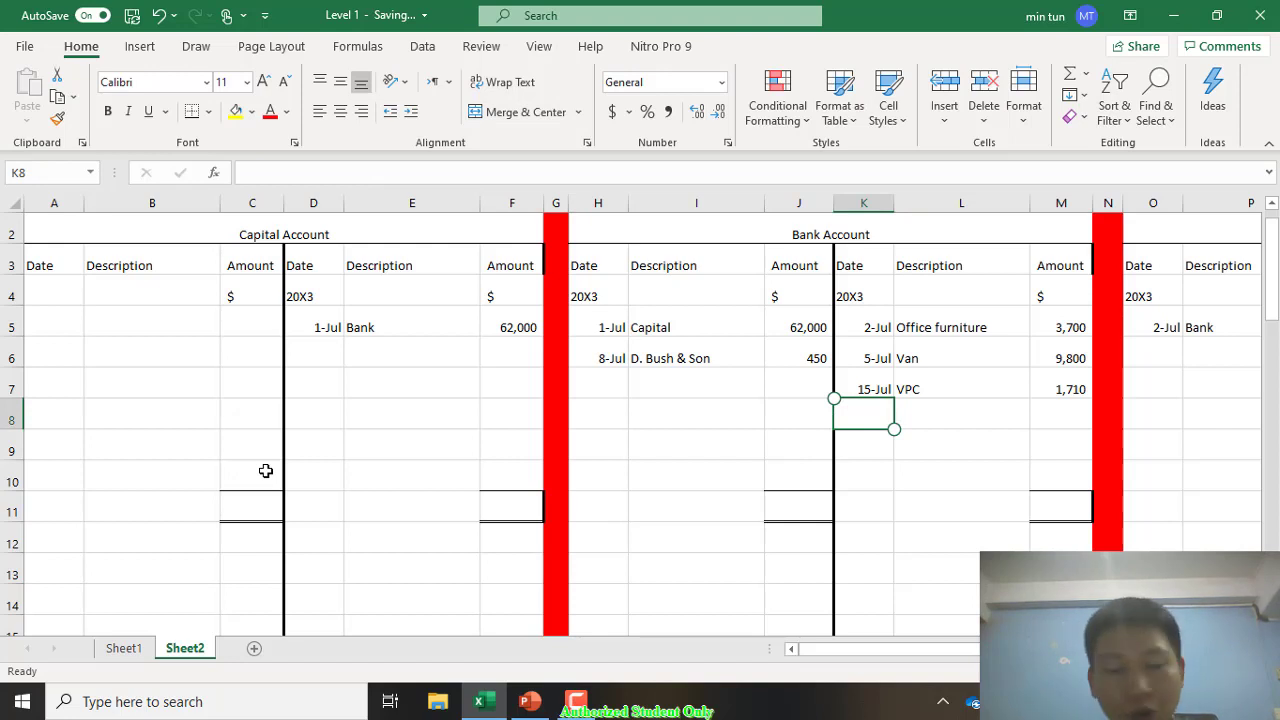
{"action": "key", "text": "Right"}
{"action": "key", "text": "Right"}
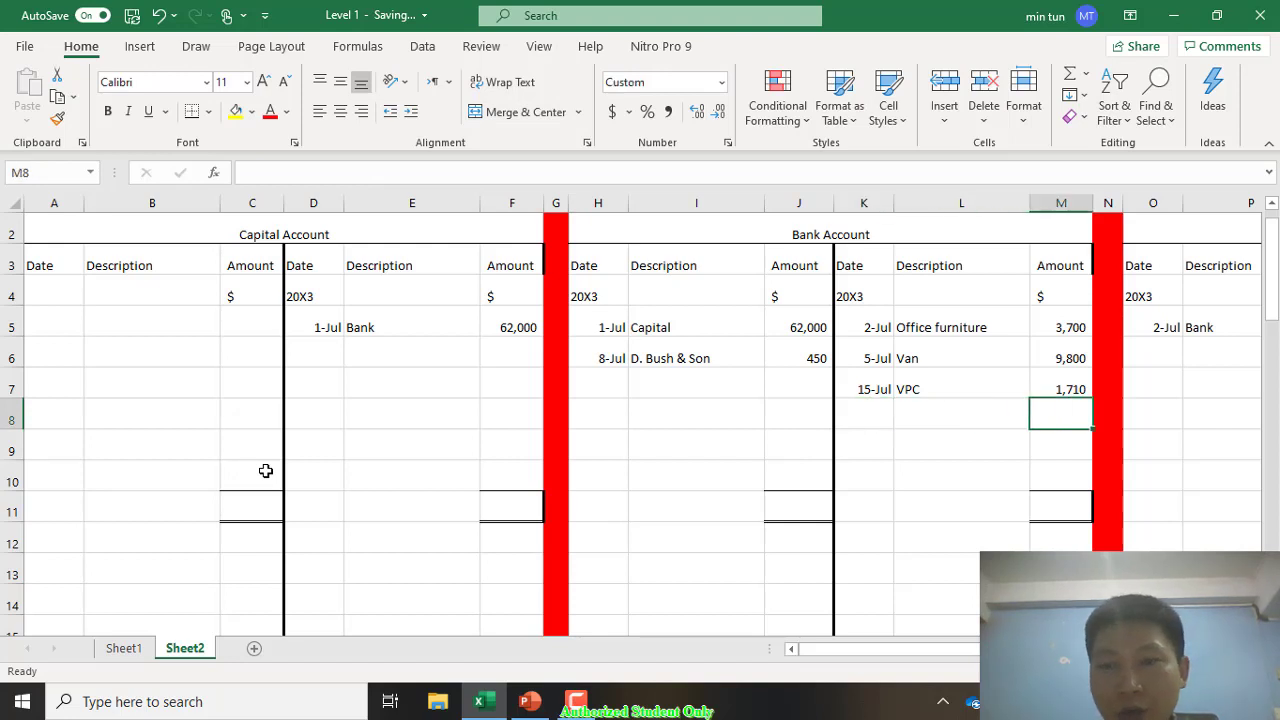
{"action": "type", "text": "310"}
{"action": "key", "text": "Return"}
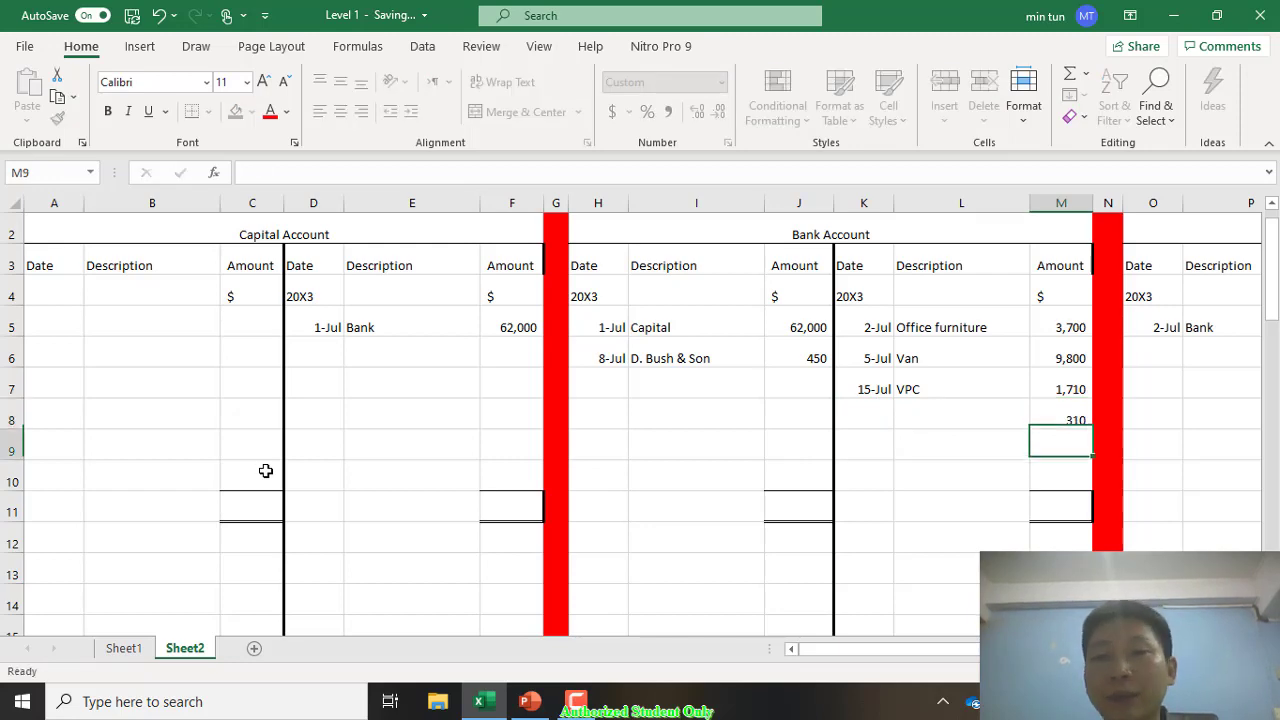
Step: Enter 310 as the first debit amount of the Machine Account, in cell J36
{"action": "scroll", "coordinate": [265, 470], "scroll_direction": "down", "scroll_amount": 2}
{"action": "scroll", "coordinate": [265, 470], "scroll_direction": "down", "scroll_amount": 6}
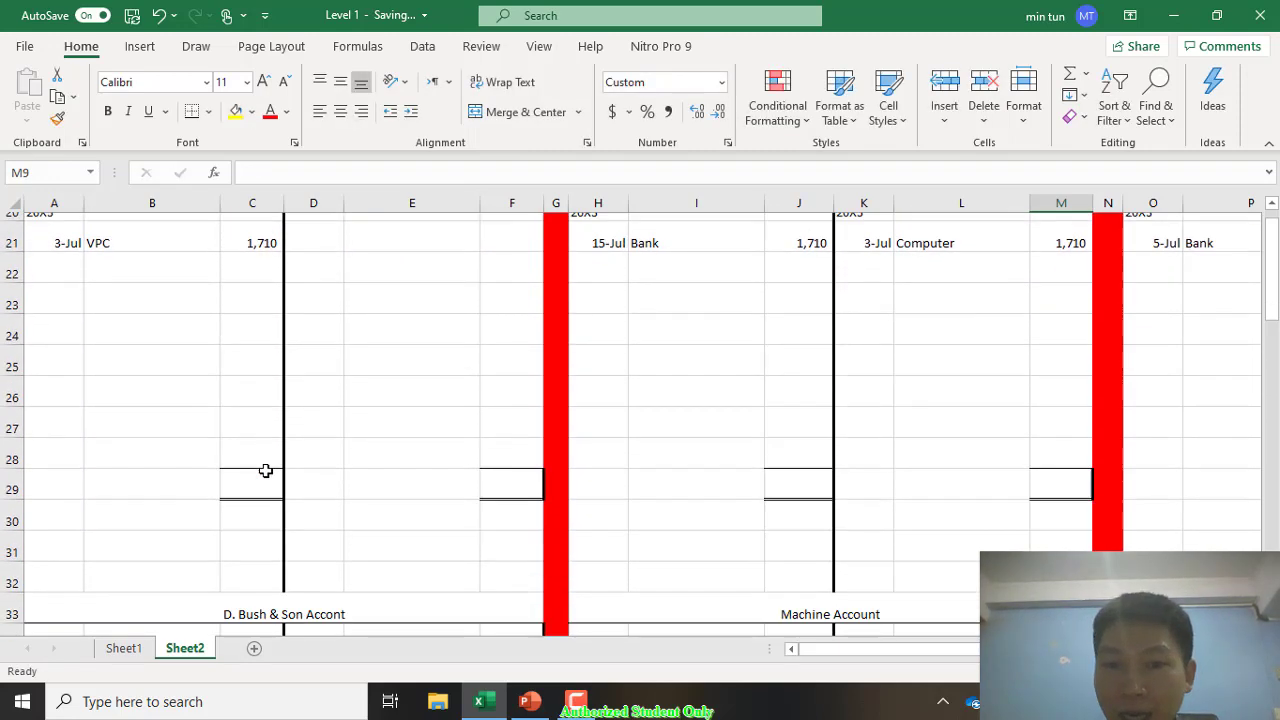
{"action": "left_click", "coordinate": [696, 475]}
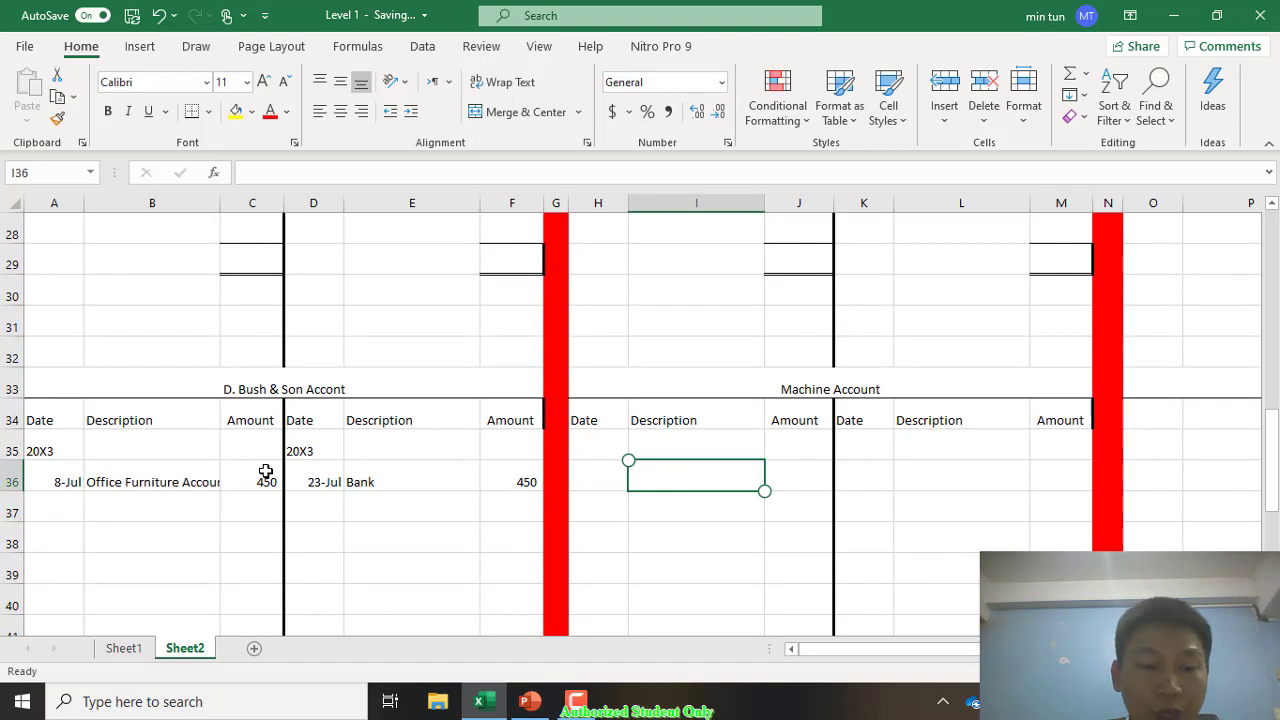
{"action": "key", "text": "Right"}
{"action": "type", "text": "310"}
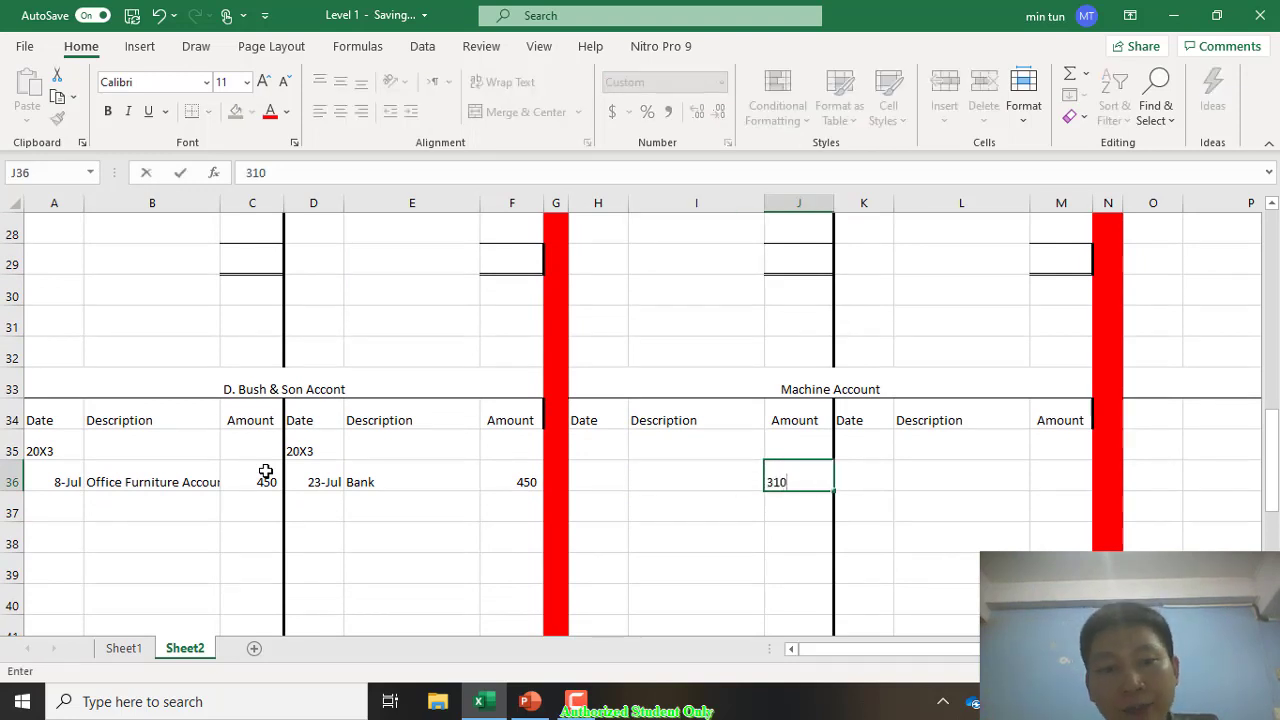
Step: Add the year heading 20X3 and the date 31 July on the debit side of the Machine Account
{"action": "key", "text": "Left"}
{"action": "key", "text": "Left"}
{"action": "key", "text": "Up"}
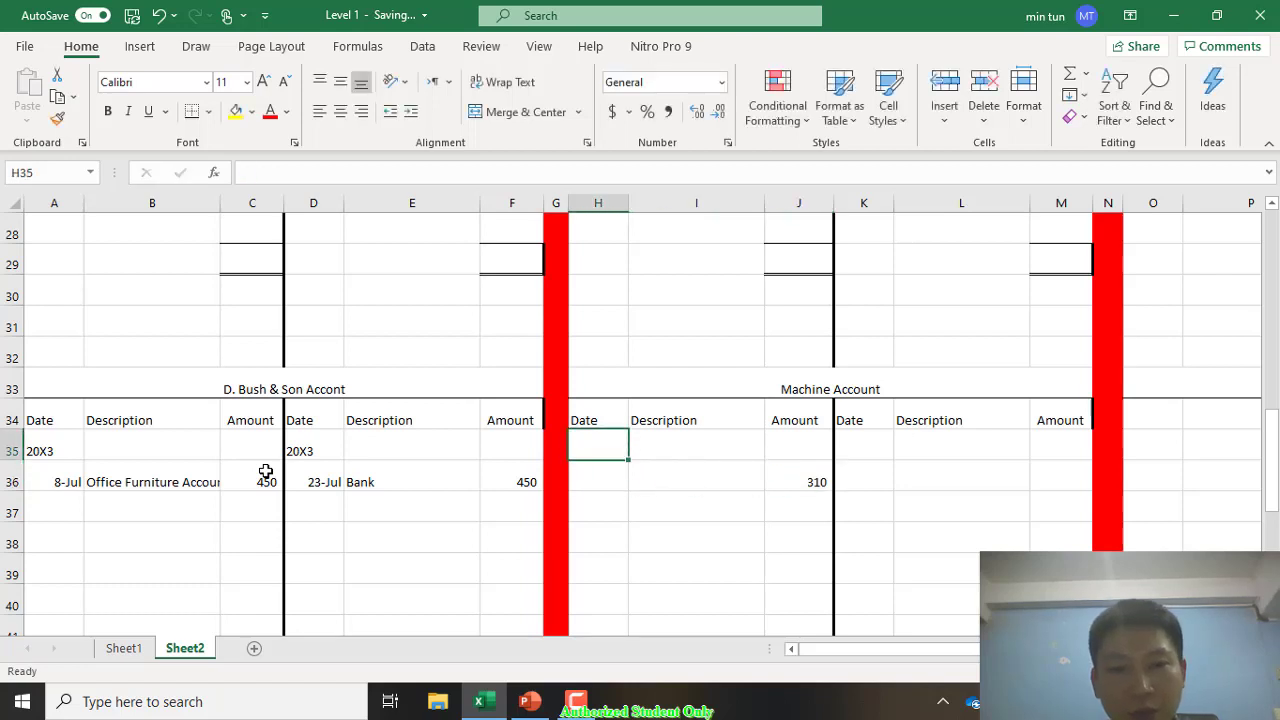
{"action": "key", "text": "F2"}
{"action": "type", "text": "20X"}
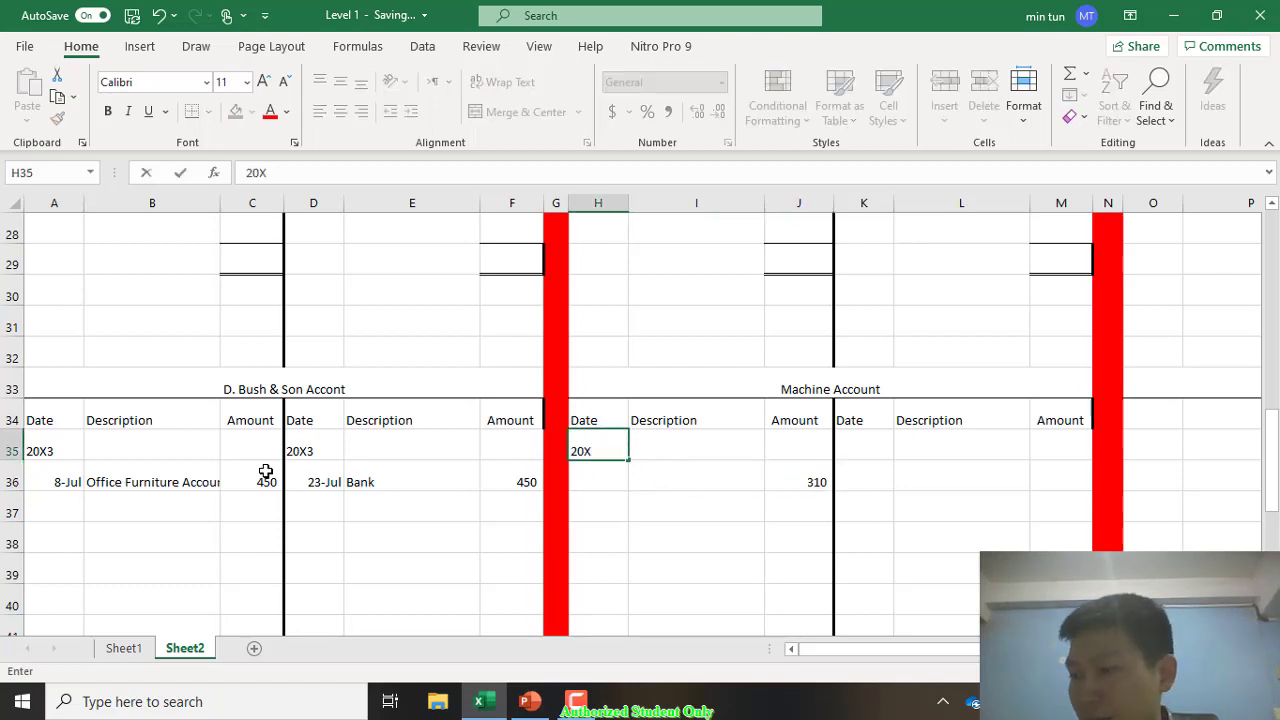
{"action": "type", "text": "3"}
{"action": "key", "text": "Return"}
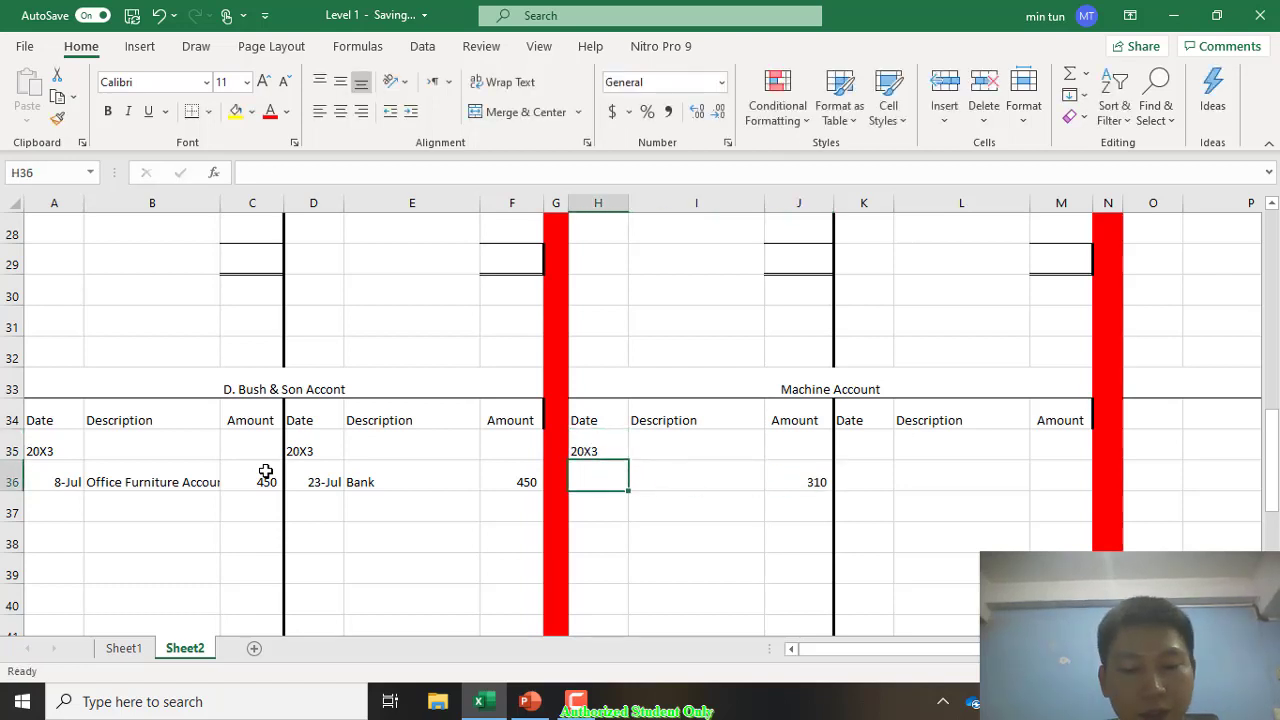
{"action": "type", "text": "31"}
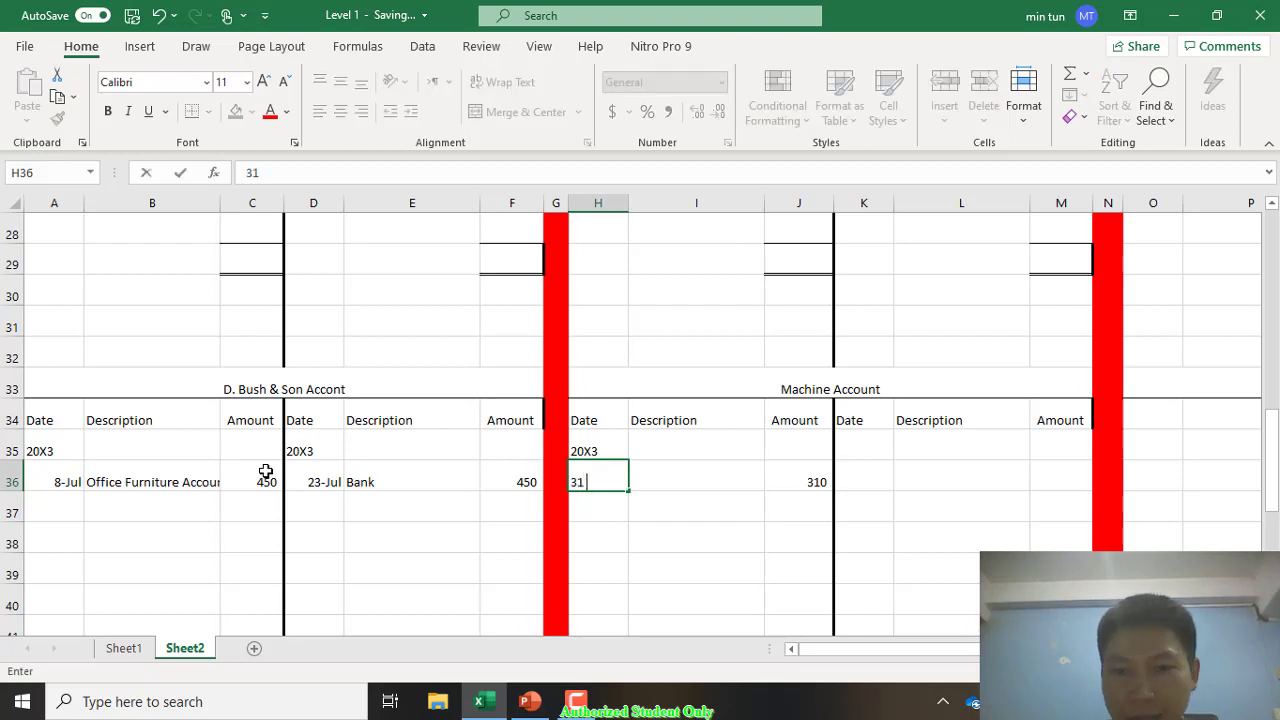
{"action": "type", "text": " July"}
{"action": "key", "text": "Return"}
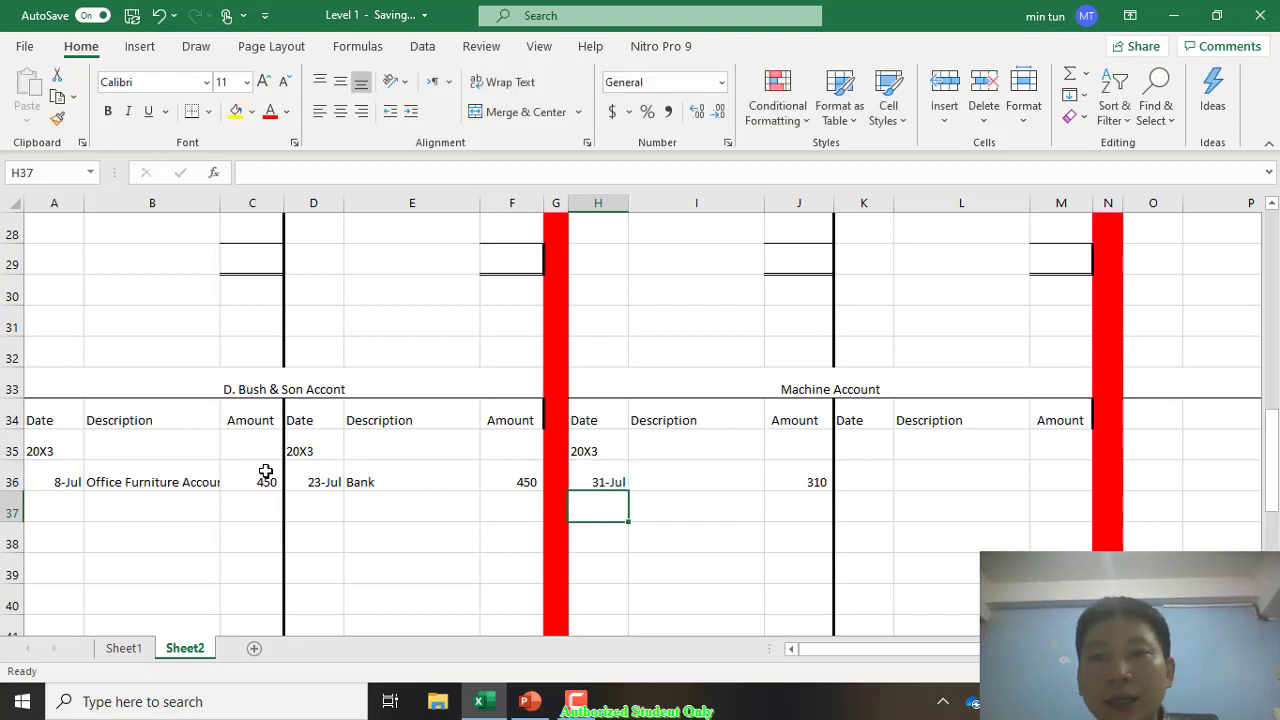
Step: Date the Bank Account's 310 credit entry 31 July and describe it as Machine
{"action": "scroll", "coordinate": [265, 471], "scroll_direction": "up", "scroll_amount": 4}
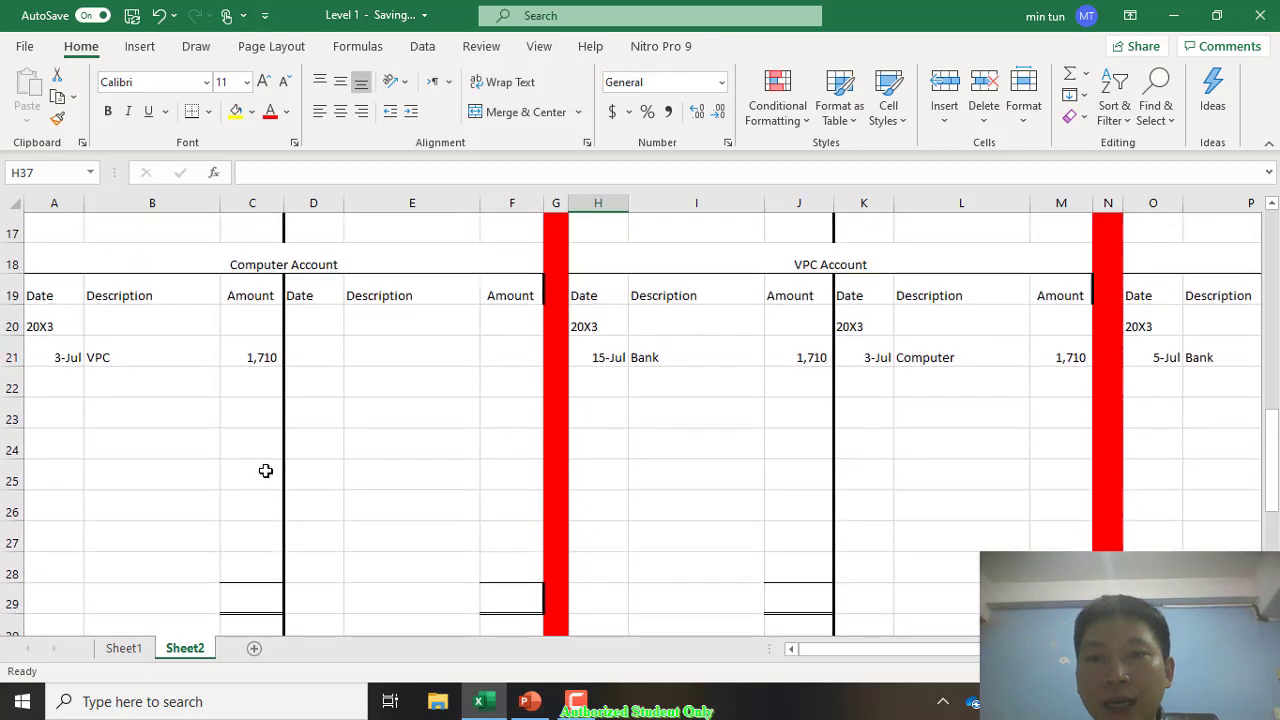
{"action": "scroll", "coordinate": [265, 471], "scroll_direction": "up", "scroll_amount": 4}
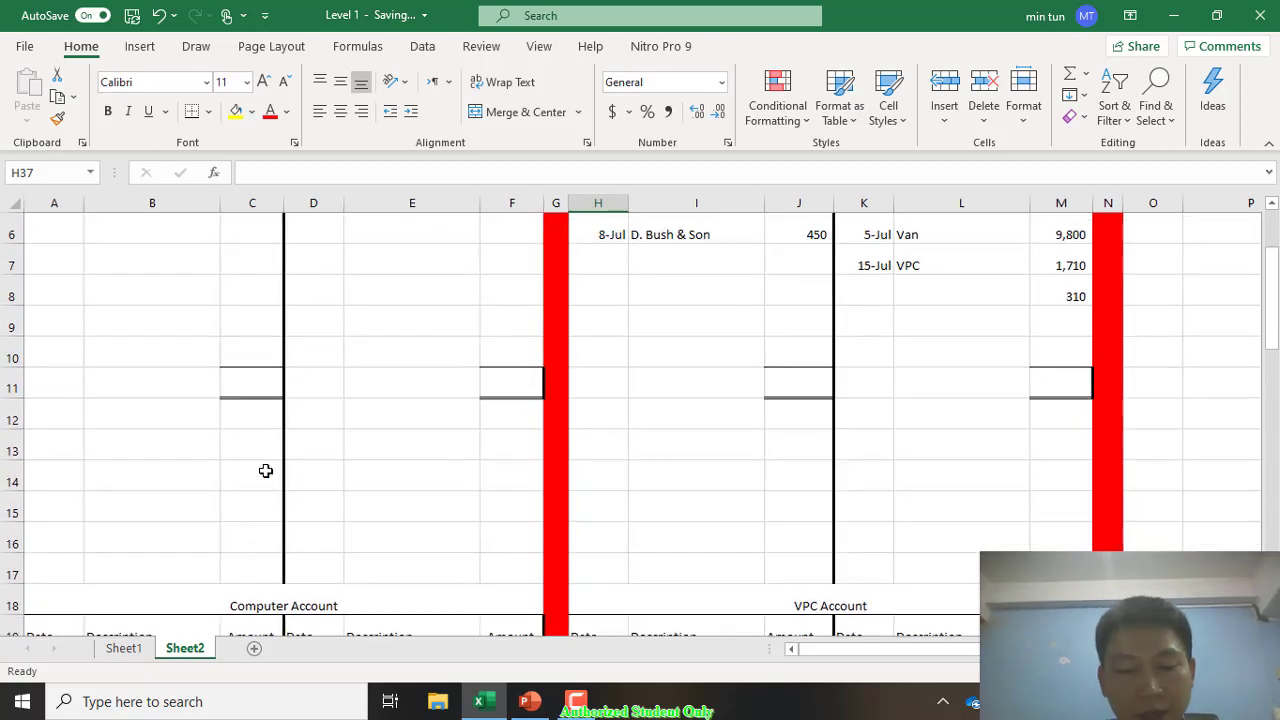
{"action": "left_click", "coordinate": [863, 290]}
{"action": "type", "text": "31"}
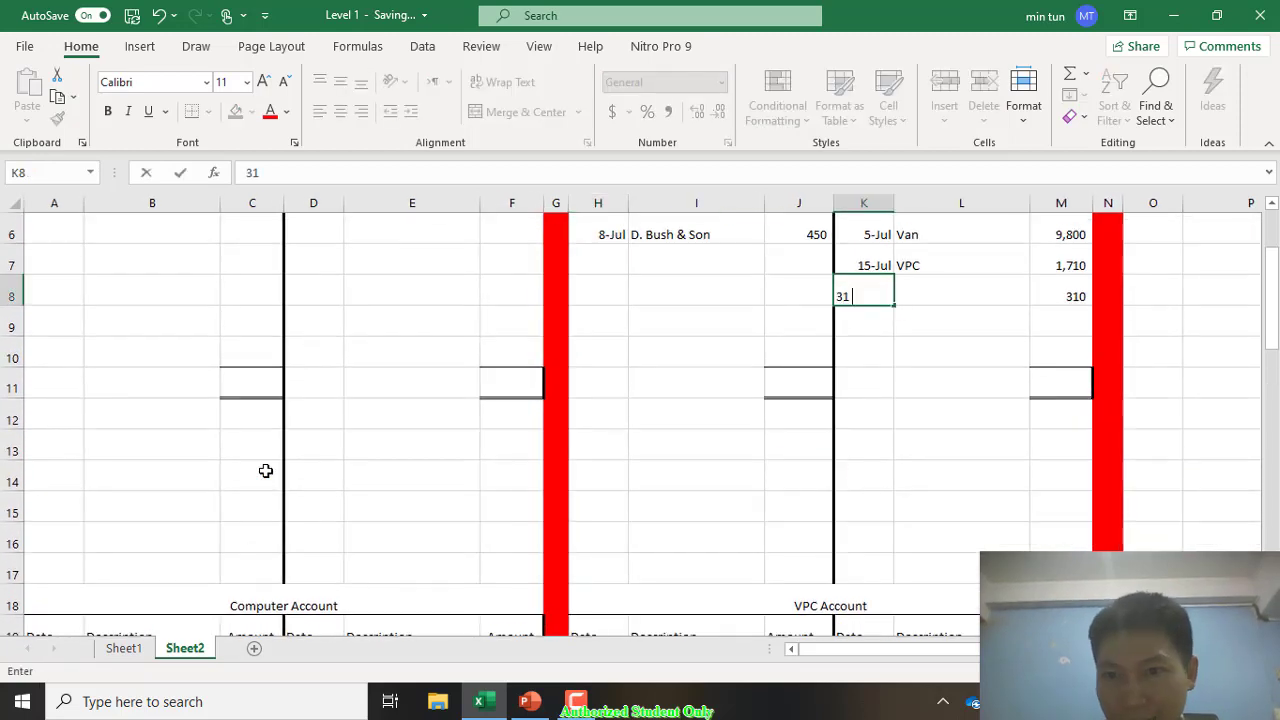
{"action": "type", "text": " July"}
{"action": "key", "text": "Return"}
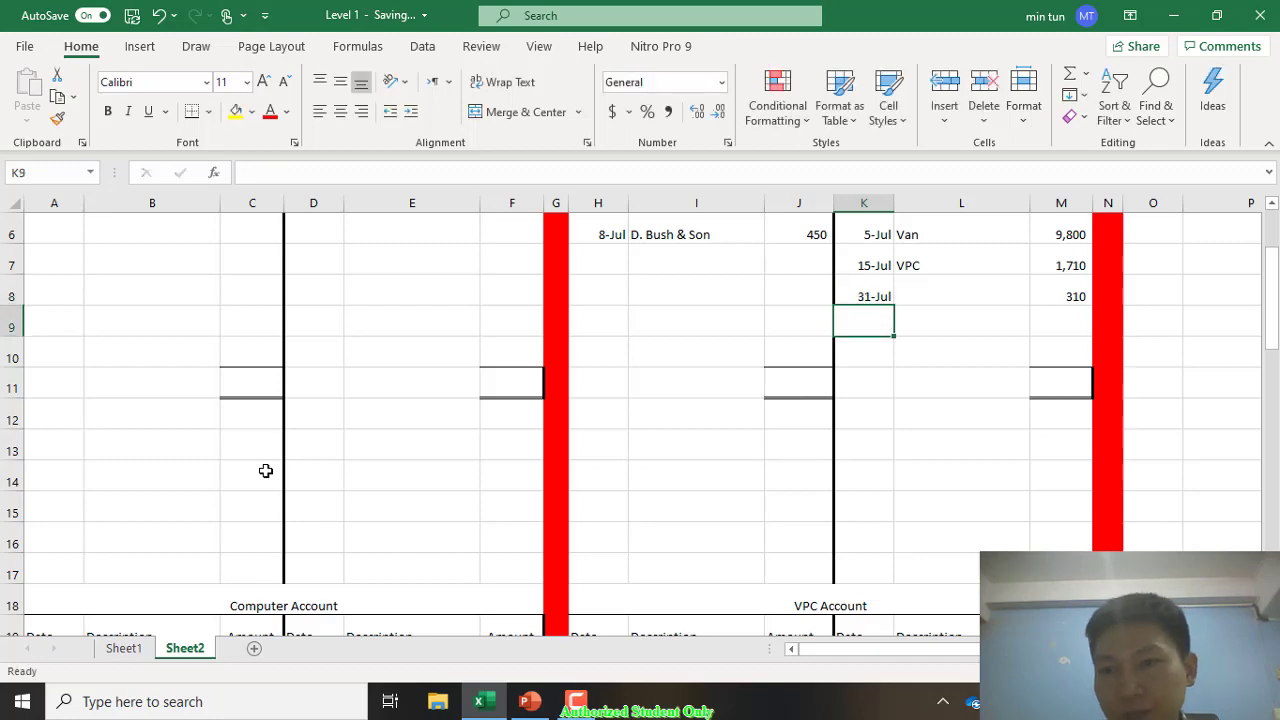
{"action": "key", "text": "Up"}
{"action": "key", "text": "Right"}
{"action": "type", "text": "Machine"}
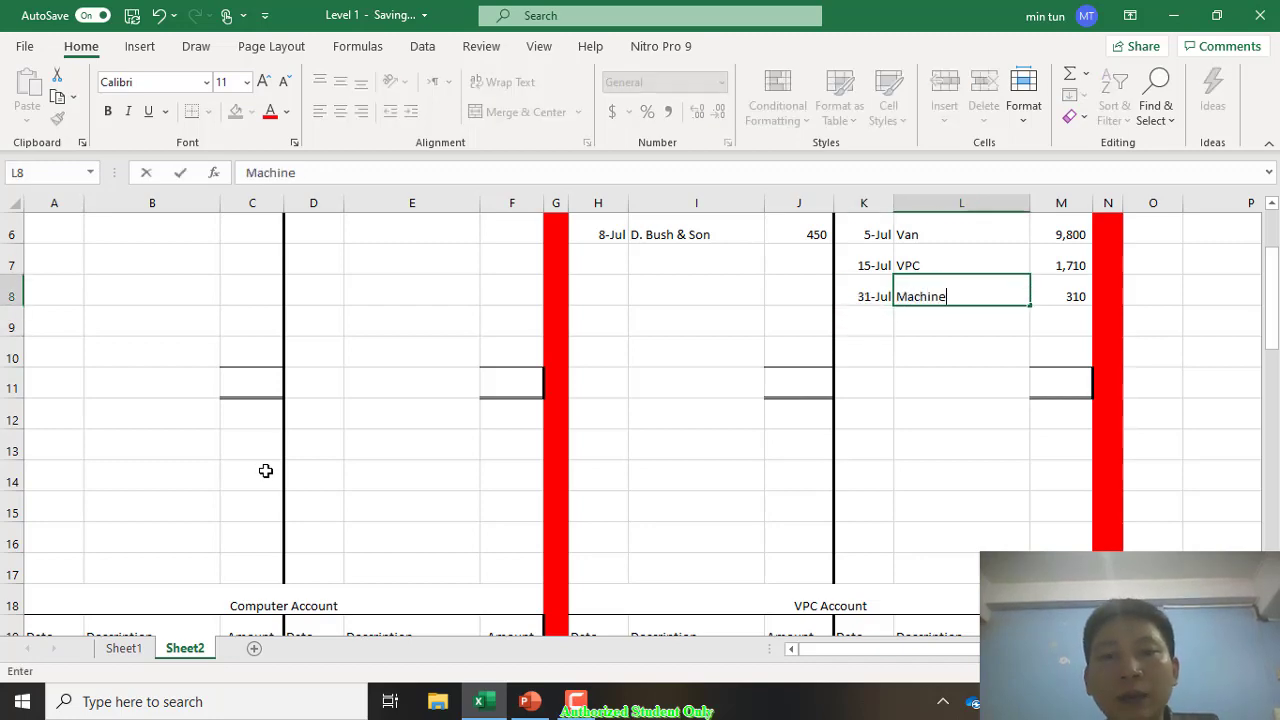
{"action": "key", "text": "Return"}
Step: Enter Bank as the description of the 31 July debit entry in the Machine Account
{"action": "scroll", "coordinate": [265, 470], "scroll_direction": "down", "scroll_amount": 9}
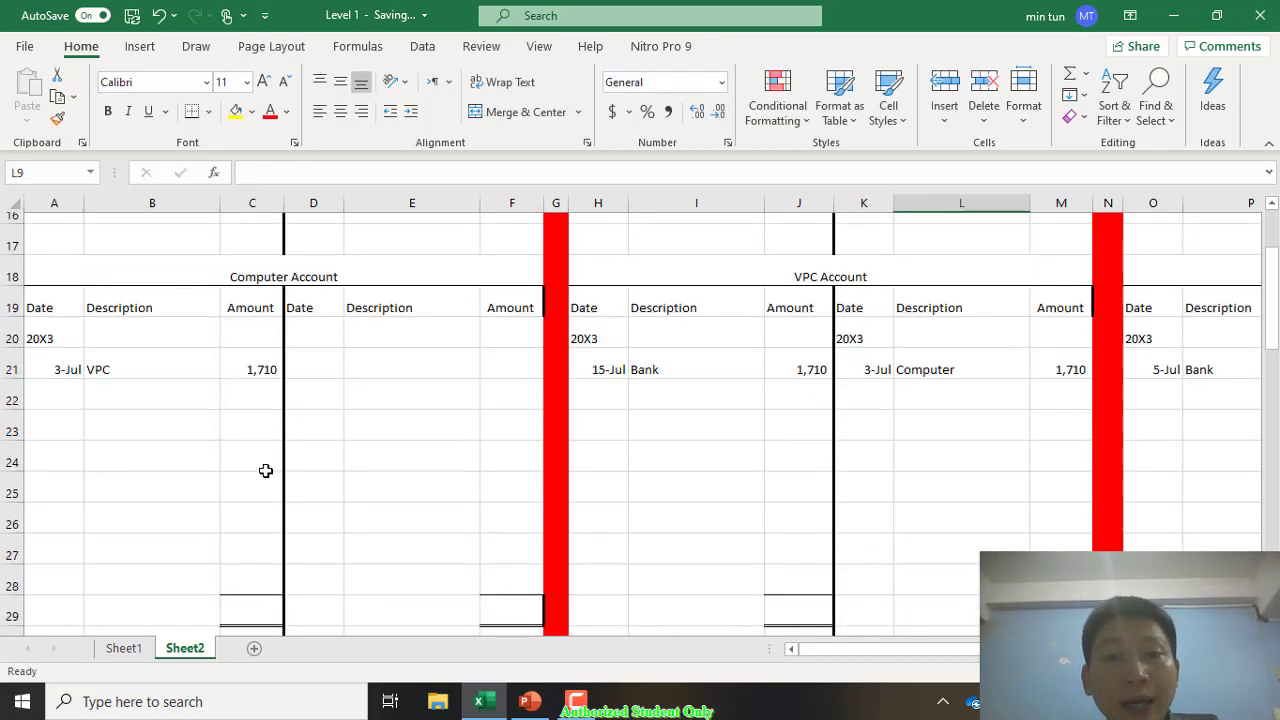
{"action": "left_click", "coordinate": [512, 444]}
{"action": "left_click", "coordinate": [696, 358]}
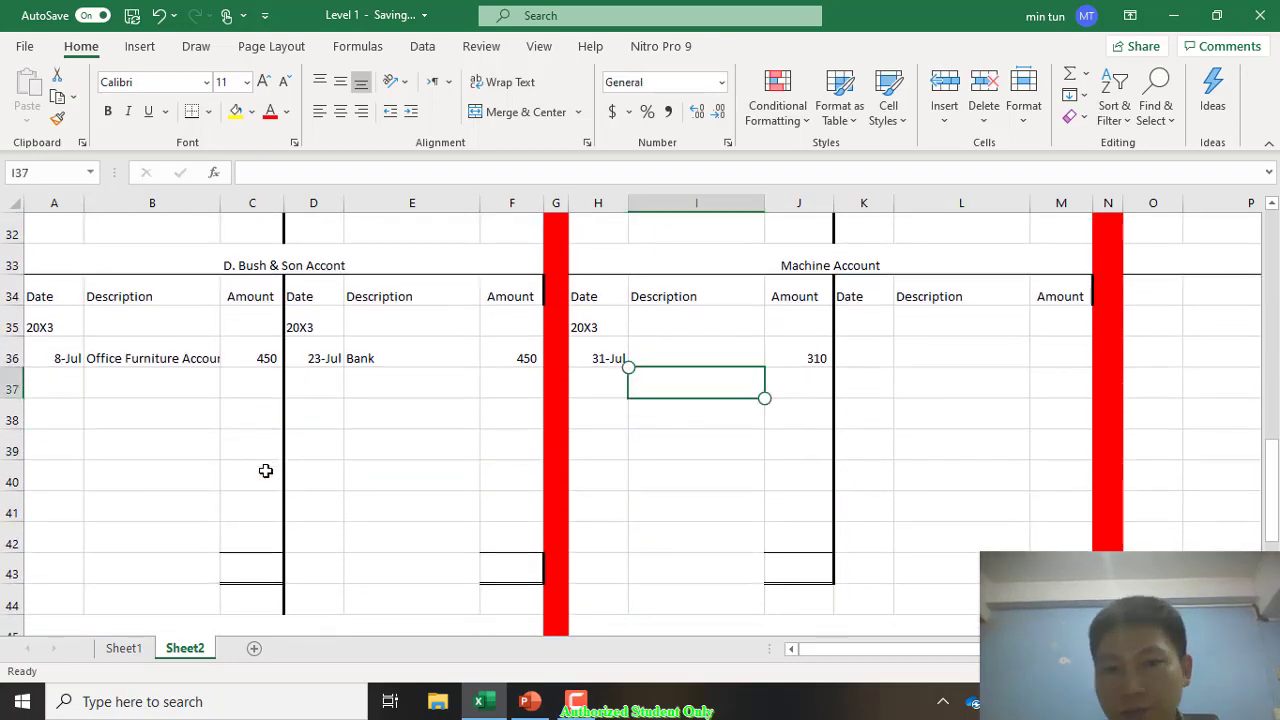
{"action": "type", "text": "Bank"}
{"action": "key", "text": "Return"}
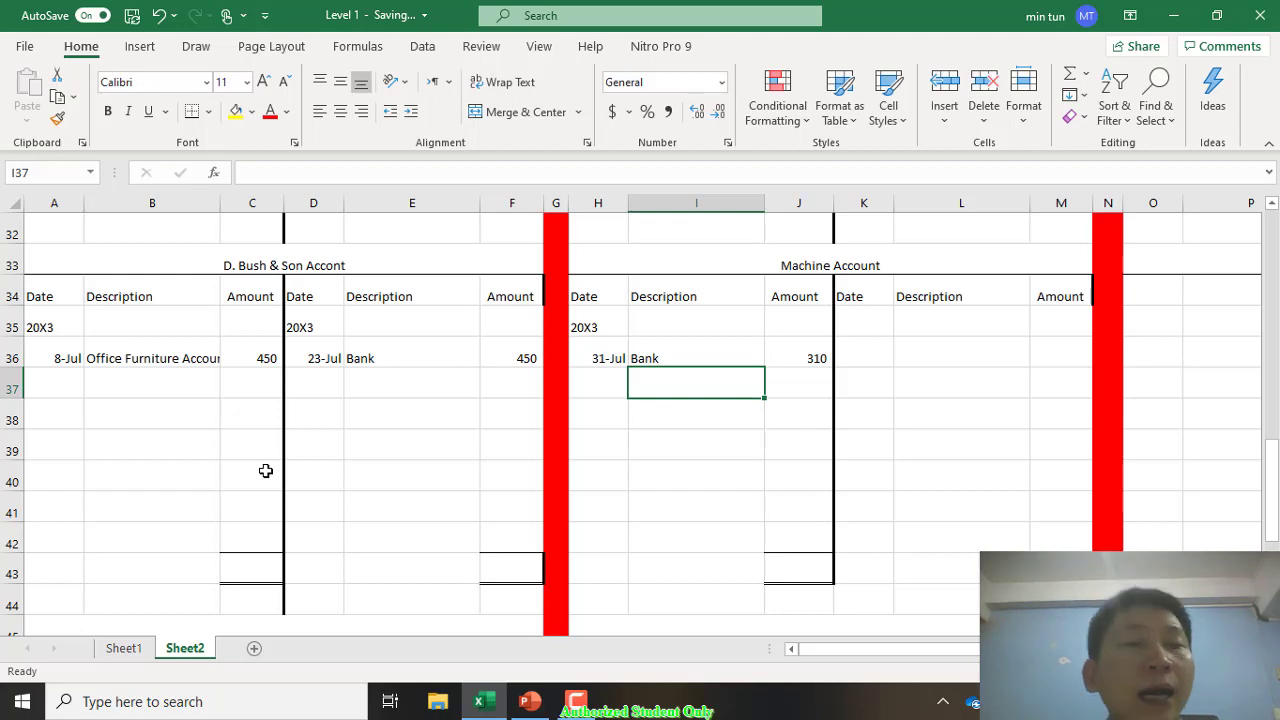
Step: Review the July postings across all the ledger accounts on the sheet
{"action": "scroll", "coordinate": [265, 471], "scroll_direction": "up", "scroll_amount": 3}
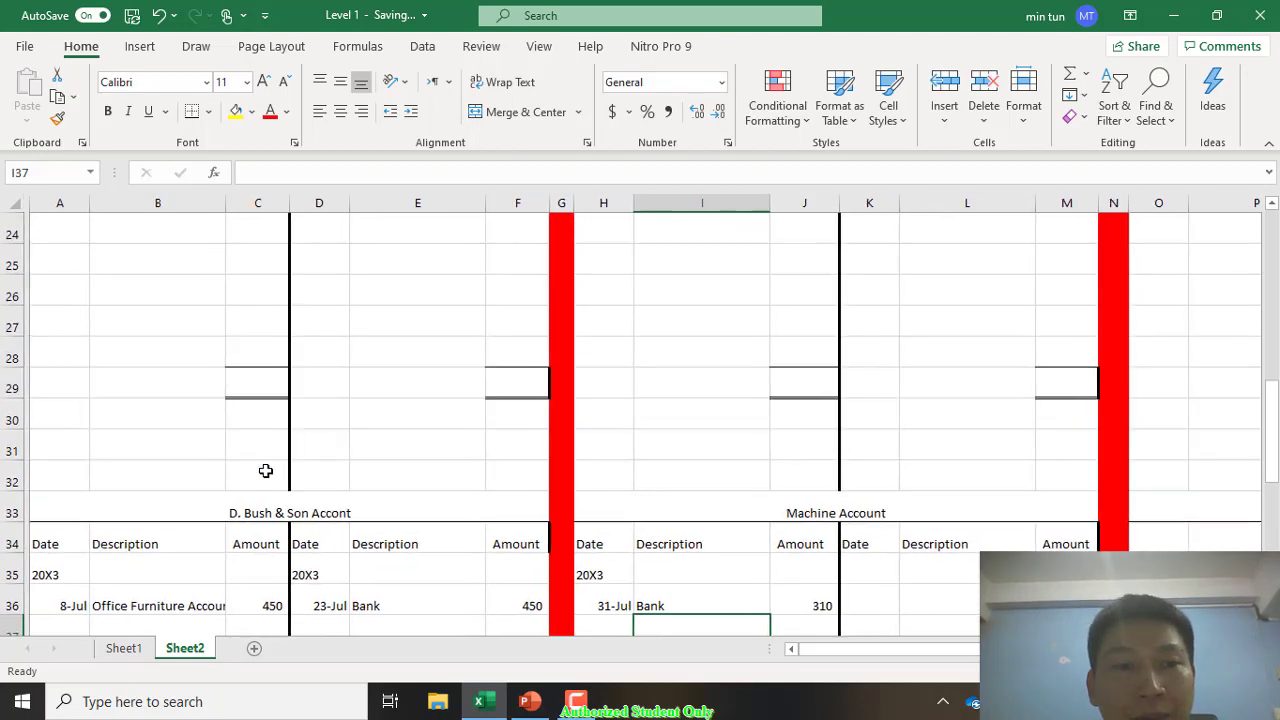
{"action": "scroll", "coordinate": [265, 471], "scroll_direction": "up", "scroll_amount": 8}
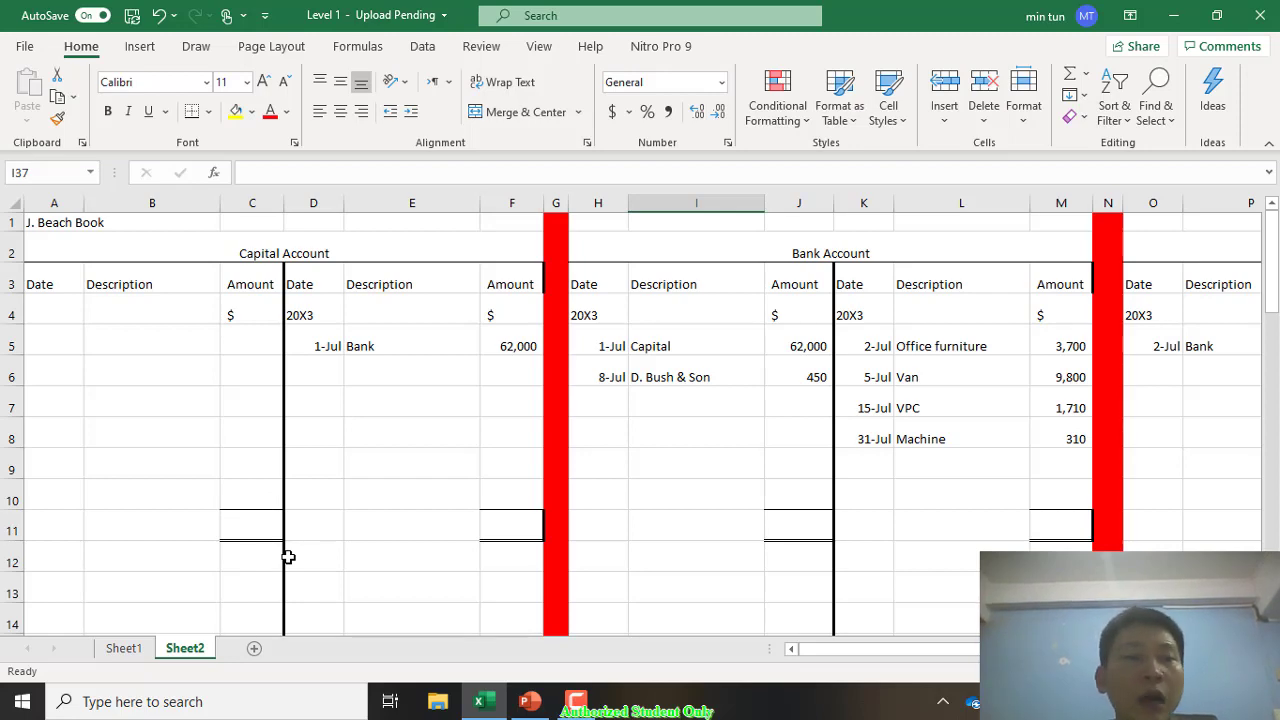
{"action": "scroll", "coordinate": [288, 556], "scroll_direction": "down", "scroll_amount": 5}
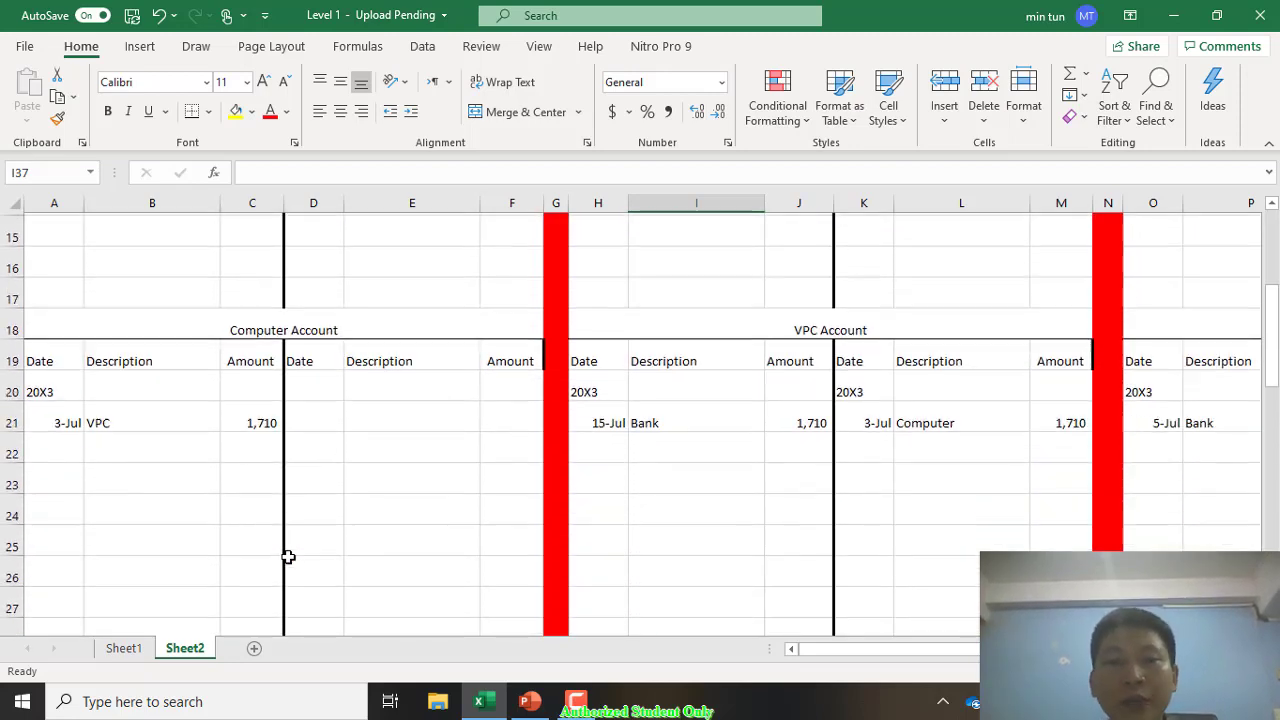
{"action": "scroll", "coordinate": [288, 556], "scroll_direction": "down", "scroll_amount": 7}
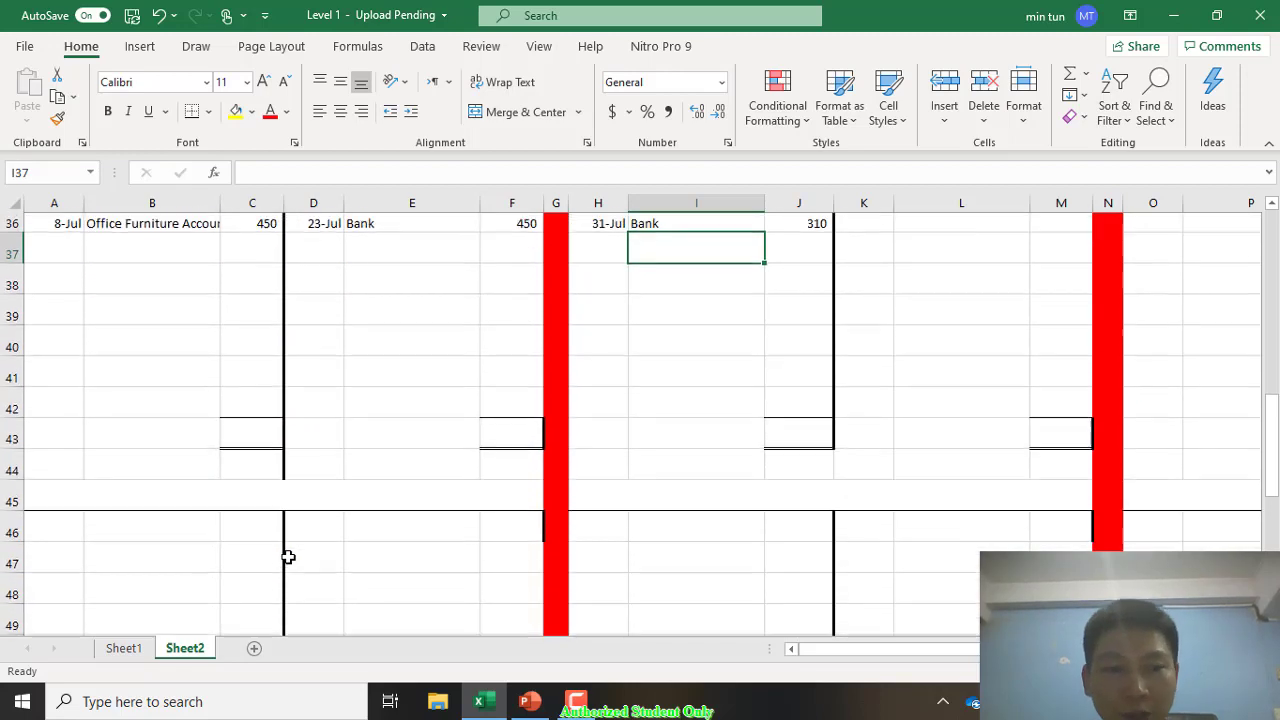
{"action": "scroll", "coordinate": [288, 556], "scroll_direction": "down", "scroll_amount": 1}
{"action": "scroll", "coordinate": [288, 556], "scroll_direction": "up", "scroll_amount": 12}
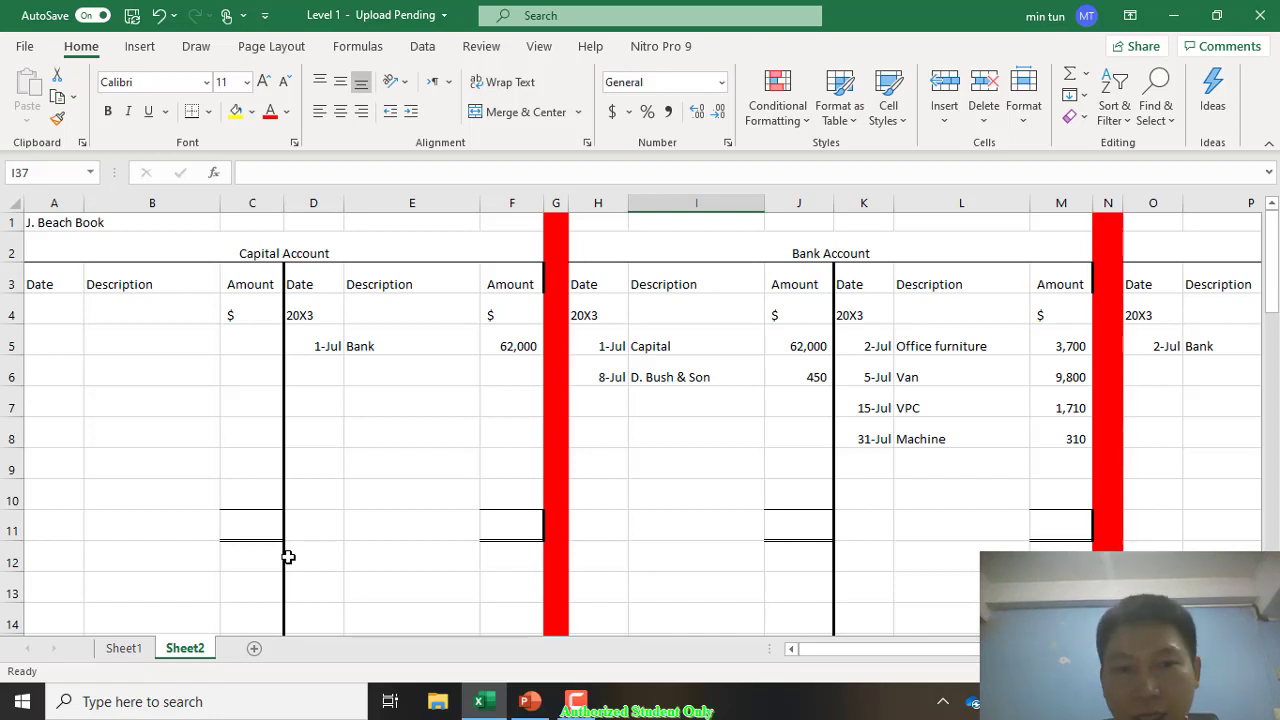
Step: Total the credit side of the Capital Account in F11 by summing F5:F10
{"action": "left_click", "coordinate": [299, 410]}
{"action": "key", "text": "Right"}
{"action": "key", "text": "Down"}
{"action": "key", "text": "Down"}
{"action": "key", "text": "Down"}
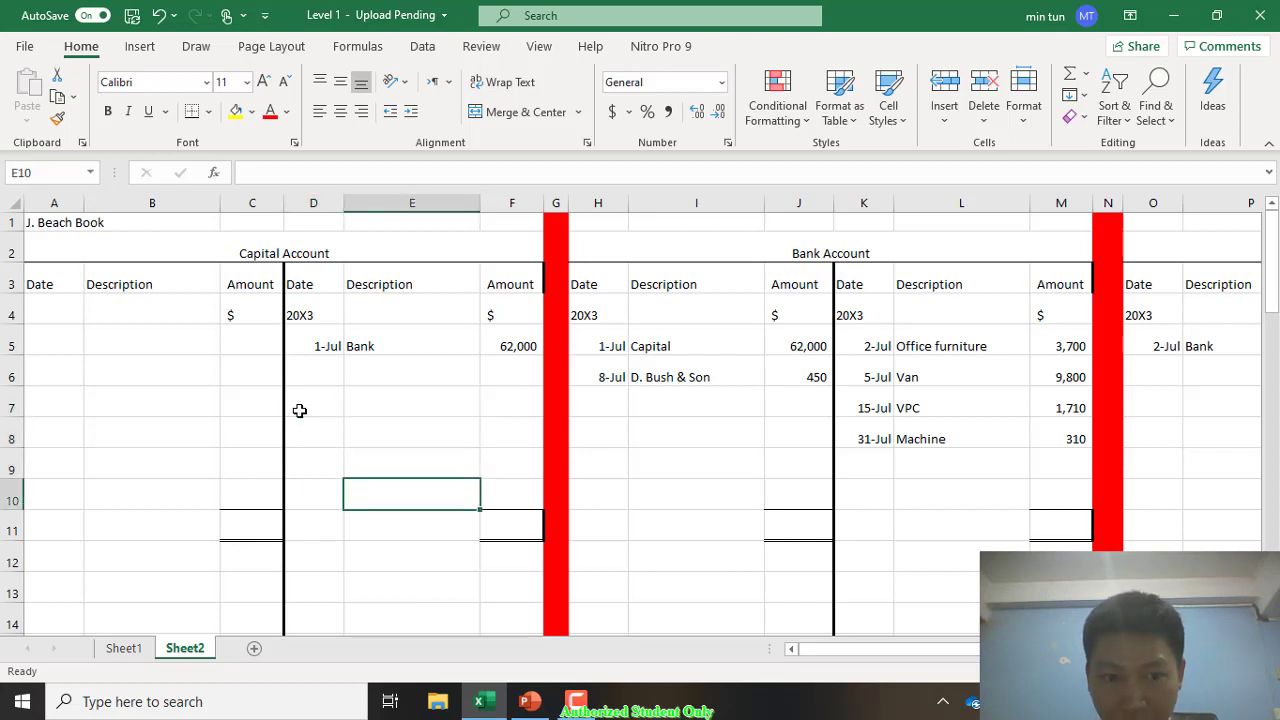
{"action": "key", "text": "Left"}
{"action": "key", "text": "Left"}
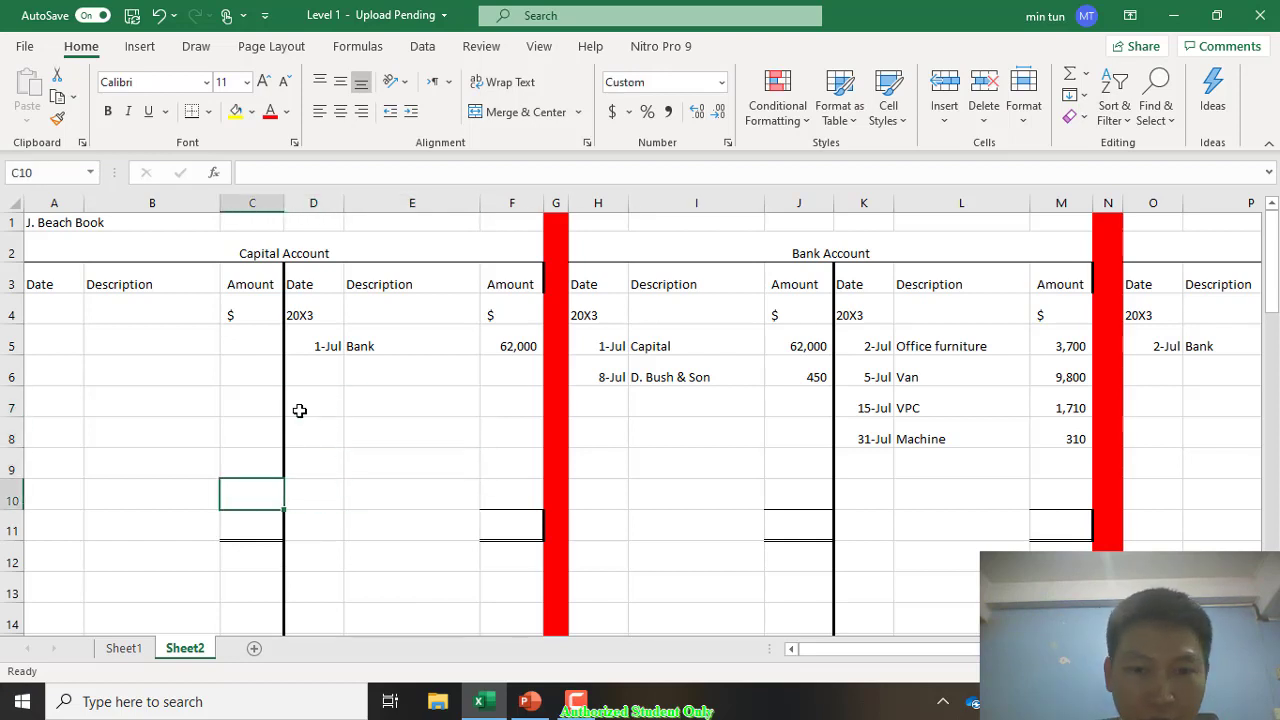
{"action": "key", "text": "Right"}
{"action": "key", "text": "Right"}
{"action": "key", "text": "Right"}
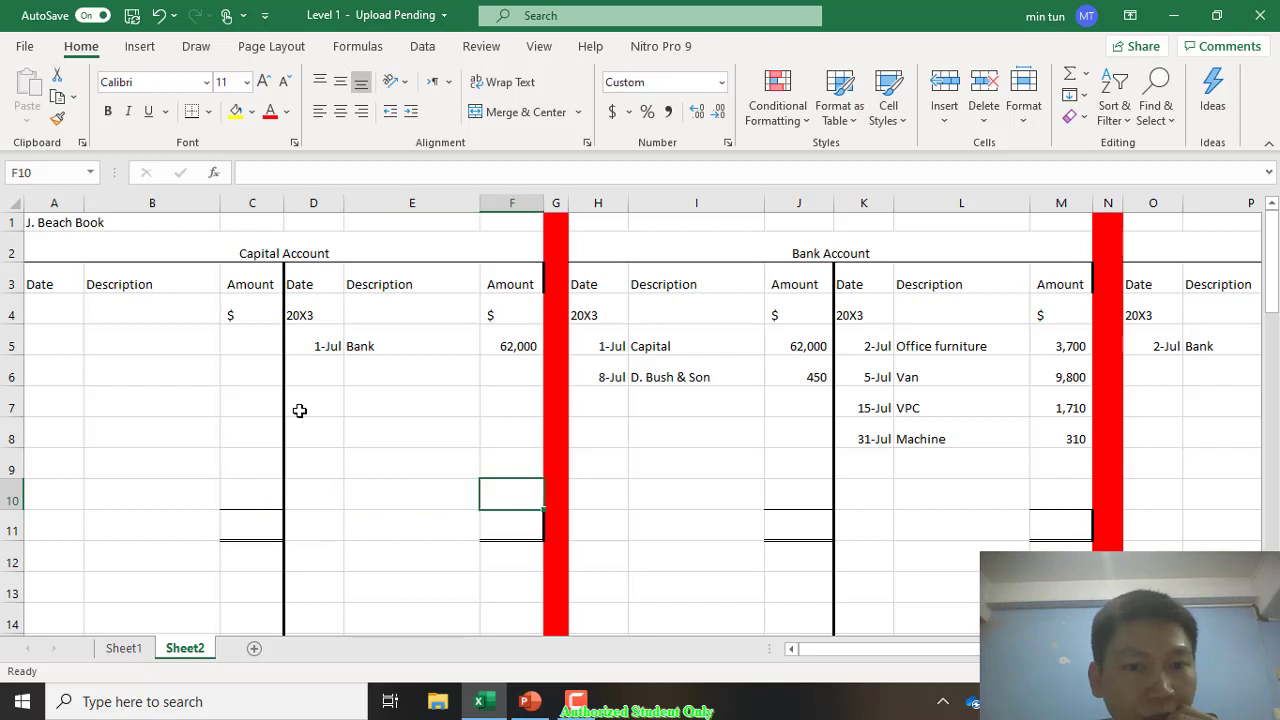
{"action": "key", "text": "Down"}
{"action": "key", "text": "alt+equal"}
{"action": "key", "text": "Return"}
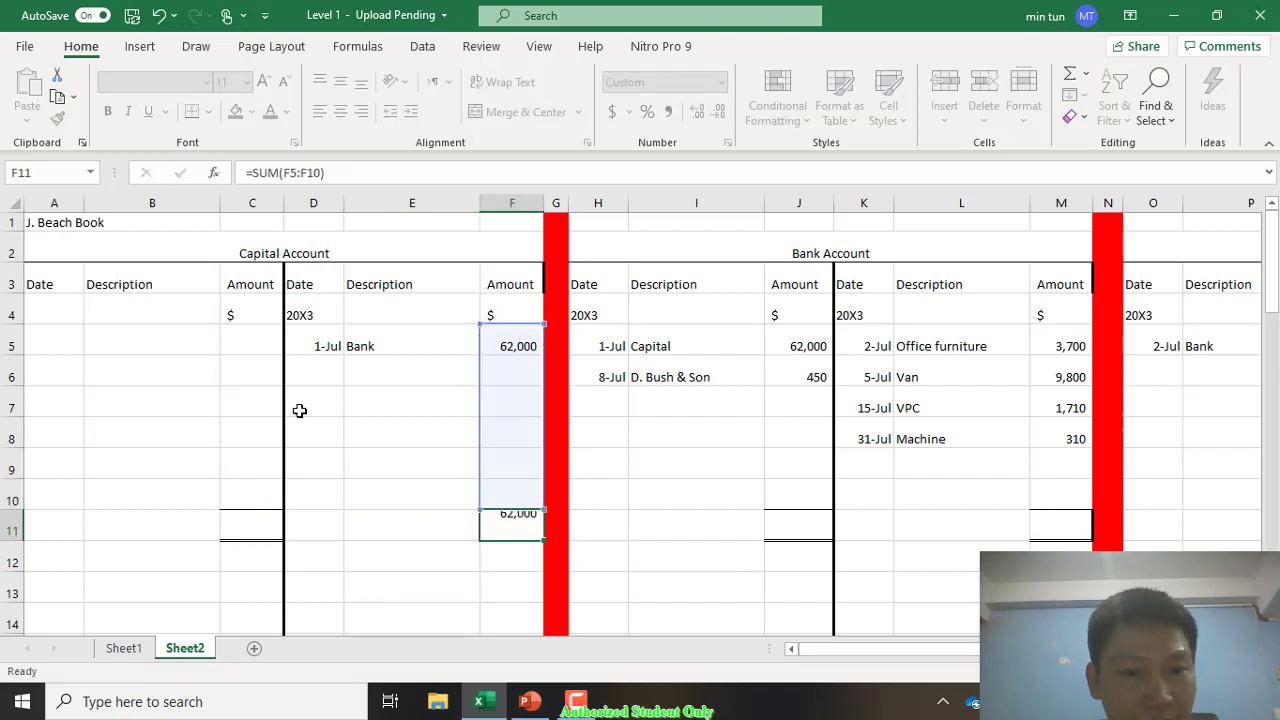
Step: Set the Capital Account's debit total in C11 equal to the credit total in F11
{"action": "key", "text": "Up"}
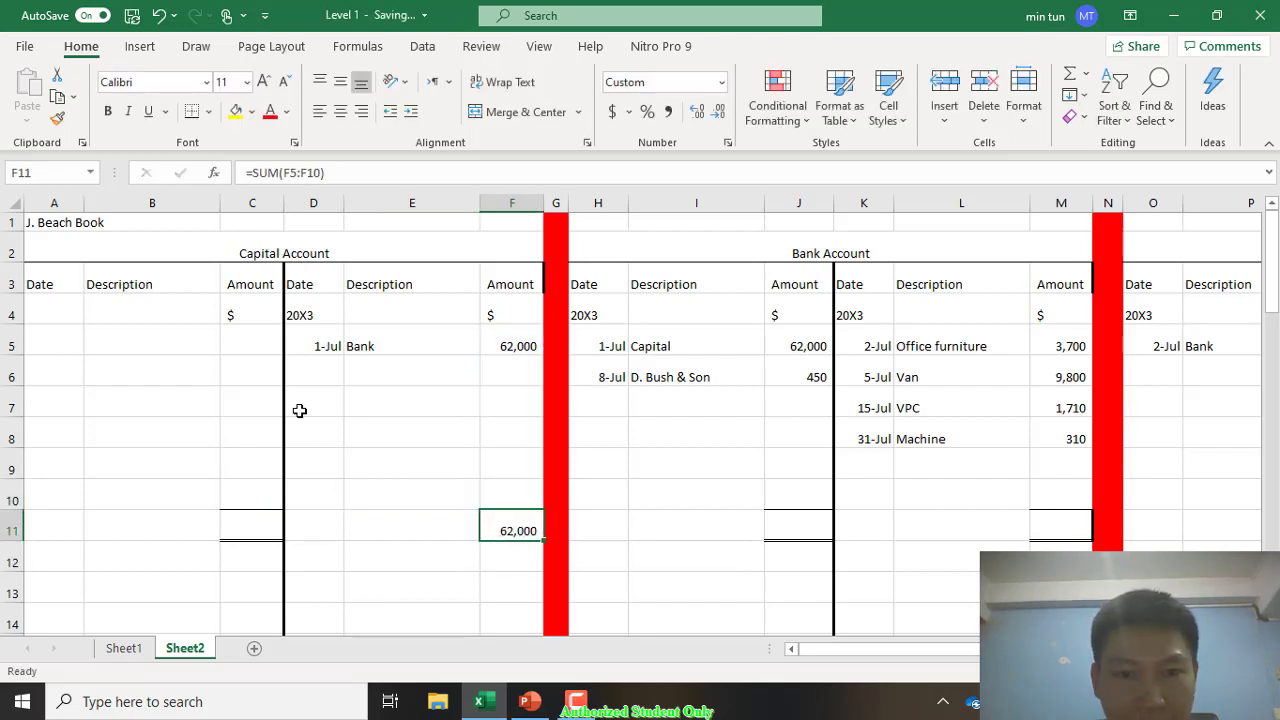
{"action": "key", "text": "Left"}
{"action": "key", "text": "Left"}
{"action": "key", "text": "Left"}
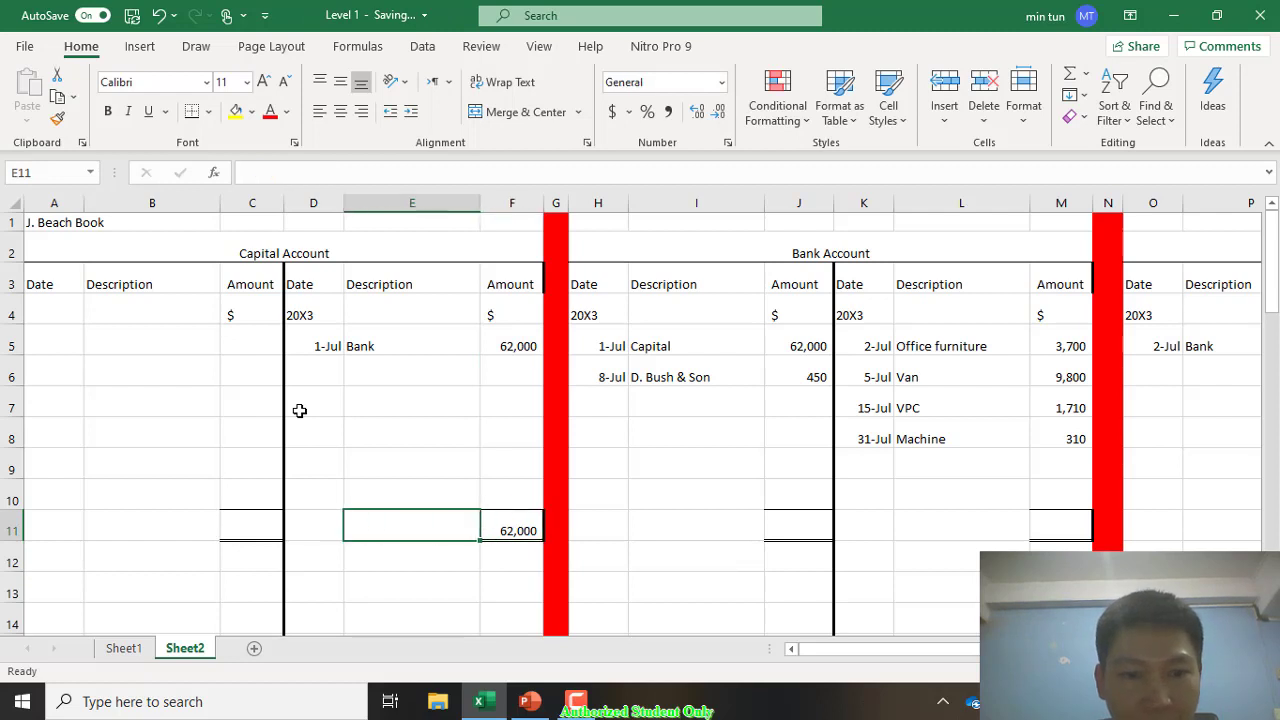
{"action": "type", "text": "="}
{"action": "key", "text": "Right"}
{"action": "key", "text": "Right"}
{"action": "key", "text": "Right"}
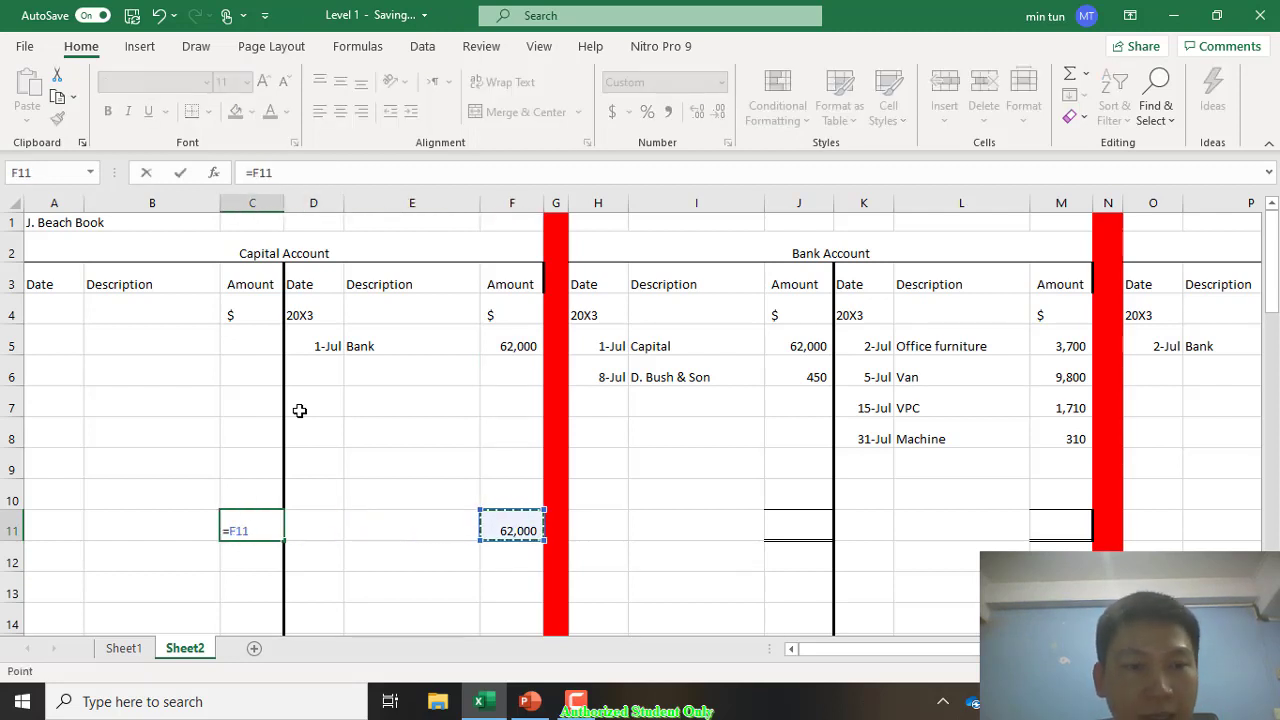
{"action": "key", "text": "Return"}
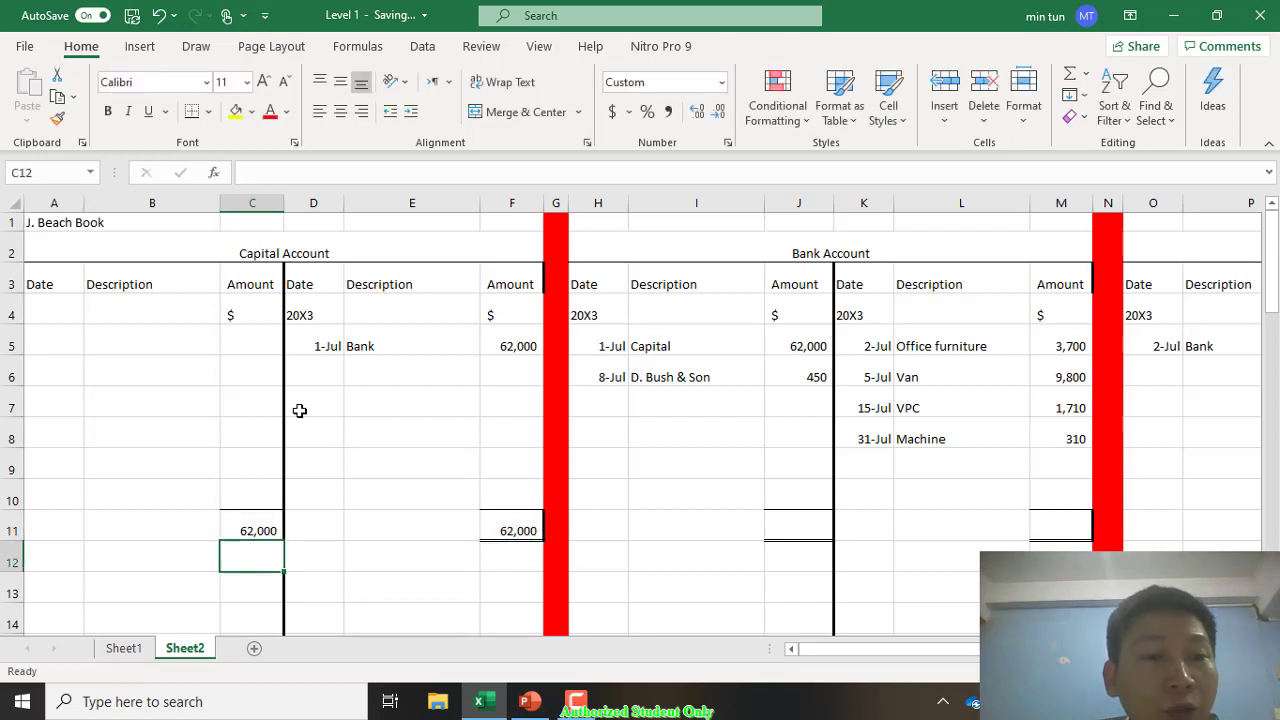
{"action": "key", "text": "Up"}
{"action": "key", "text": "Up"}
{"action": "key", "text": "Up"}
{"action": "key", "text": "Up"}
{"action": "key", "text": "Up"}
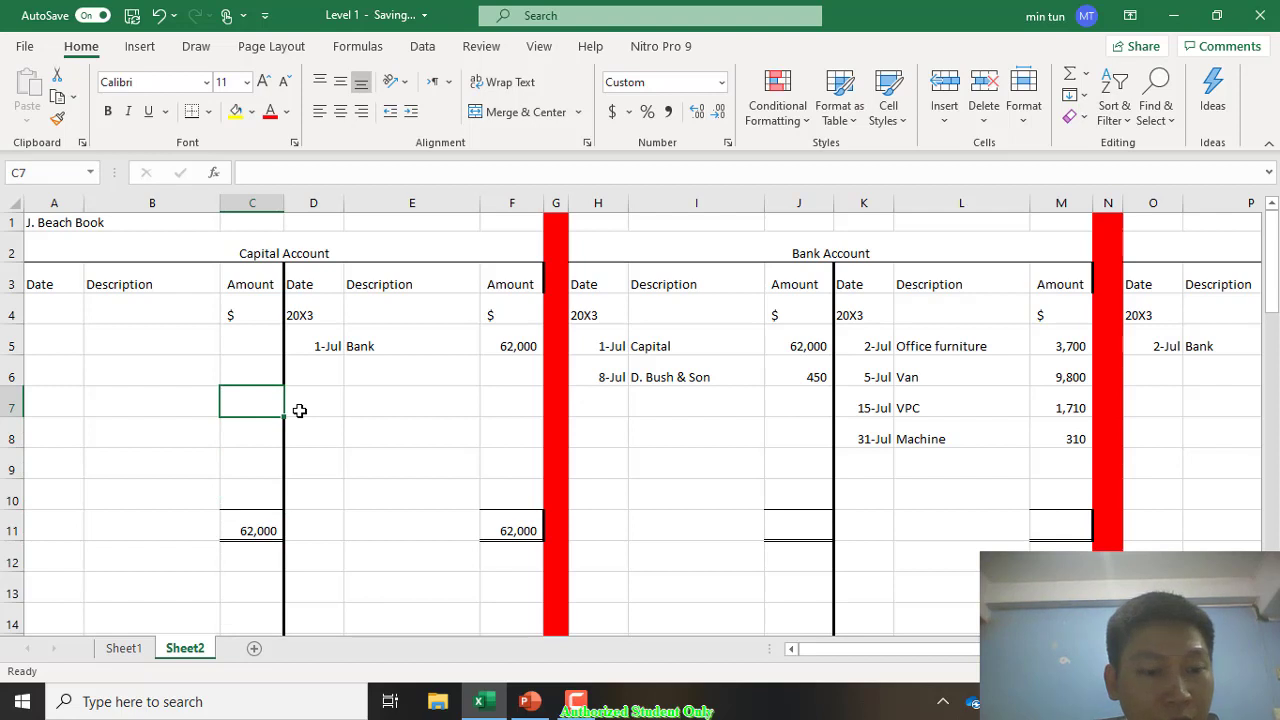
{"action": "type", "text": "="}
{"action": "key", "text": "Down"}
{"action": "key", "text": "Down"}
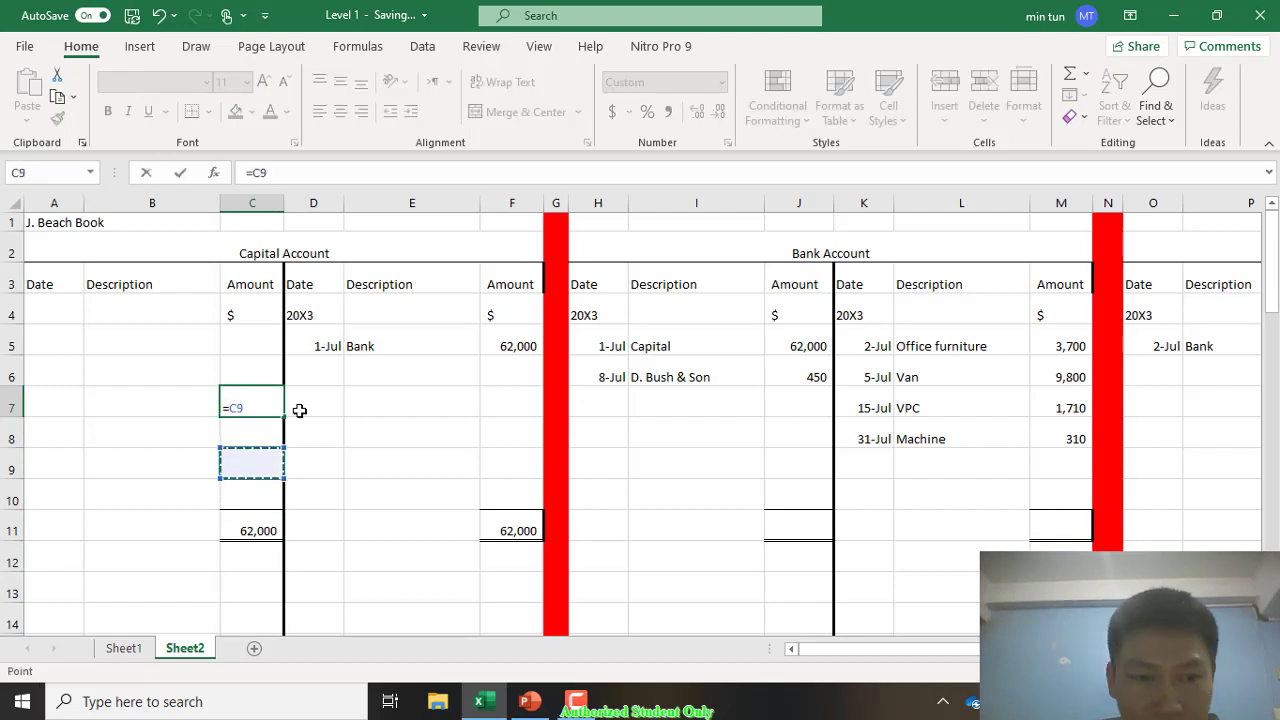
{"action": "key", "text": "Escape"}
Step: Calculate the Capital Account's closing balance in C9 with the formula =C11-0
{"action": "key", "text": "Down"}
{"action": "key", "text": "Down"}
{"action": "type", "text": "="}
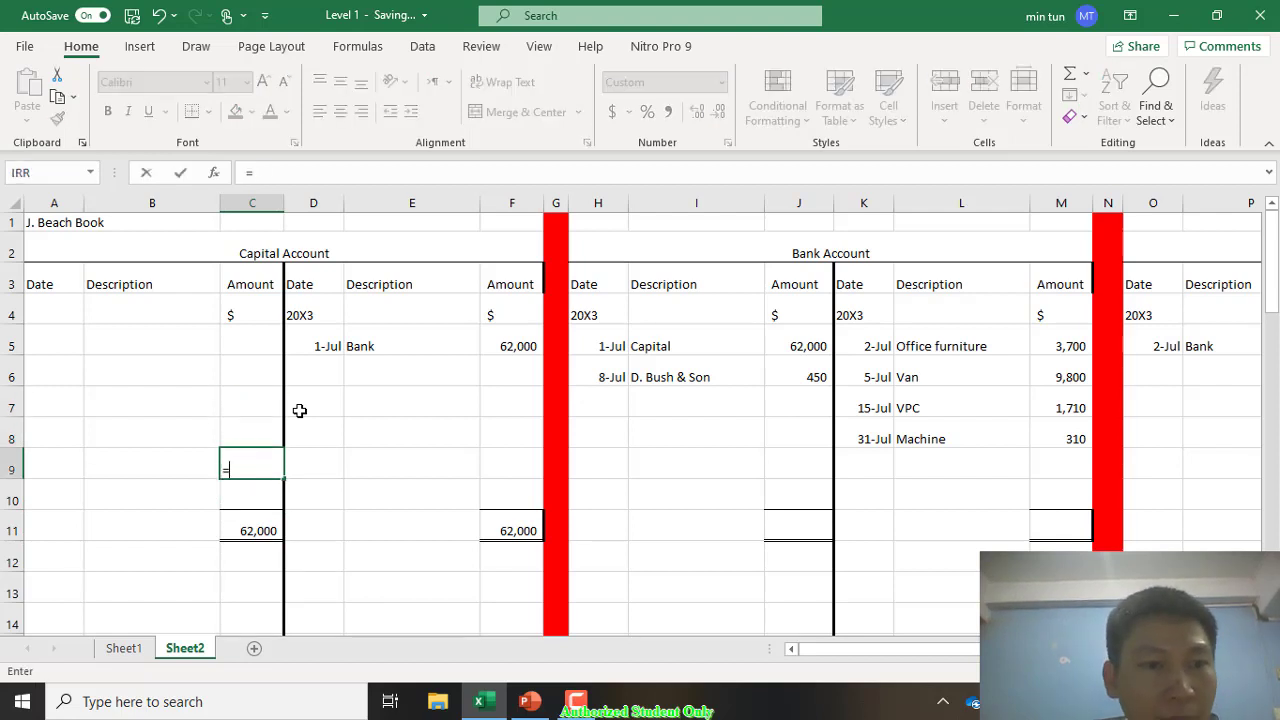
{"action": "key", "text": "Down"}
{"action": "key", "text": "Down"}
{"action": "type", "text": "-"}
{"action": "key", "text": "Up"}
{"action": "key", "text": "Up"}
{"action": "key", "text": "Up"}
{"action": "key", "text": "Up"}
{"action": "key", "text": "Up"}
{"action": "key", "text": "Up"}
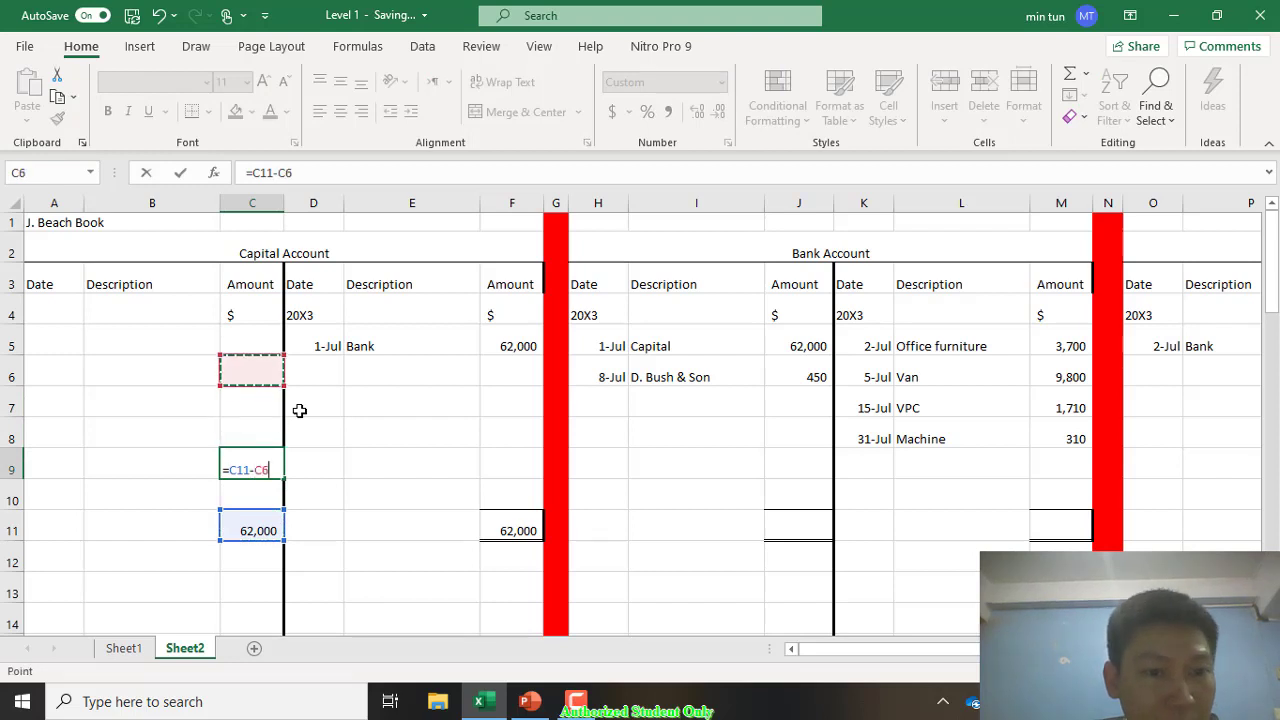
{"action": "key", "text": "Down"}
{"action": "key", "text": "Down"}
{"action": "key", "text": "Down"}
{"action": "key", "text": "Down"}
{"action": "key", "text": "BackSpace"}
{"action": "key", "text": "BackSpace"}
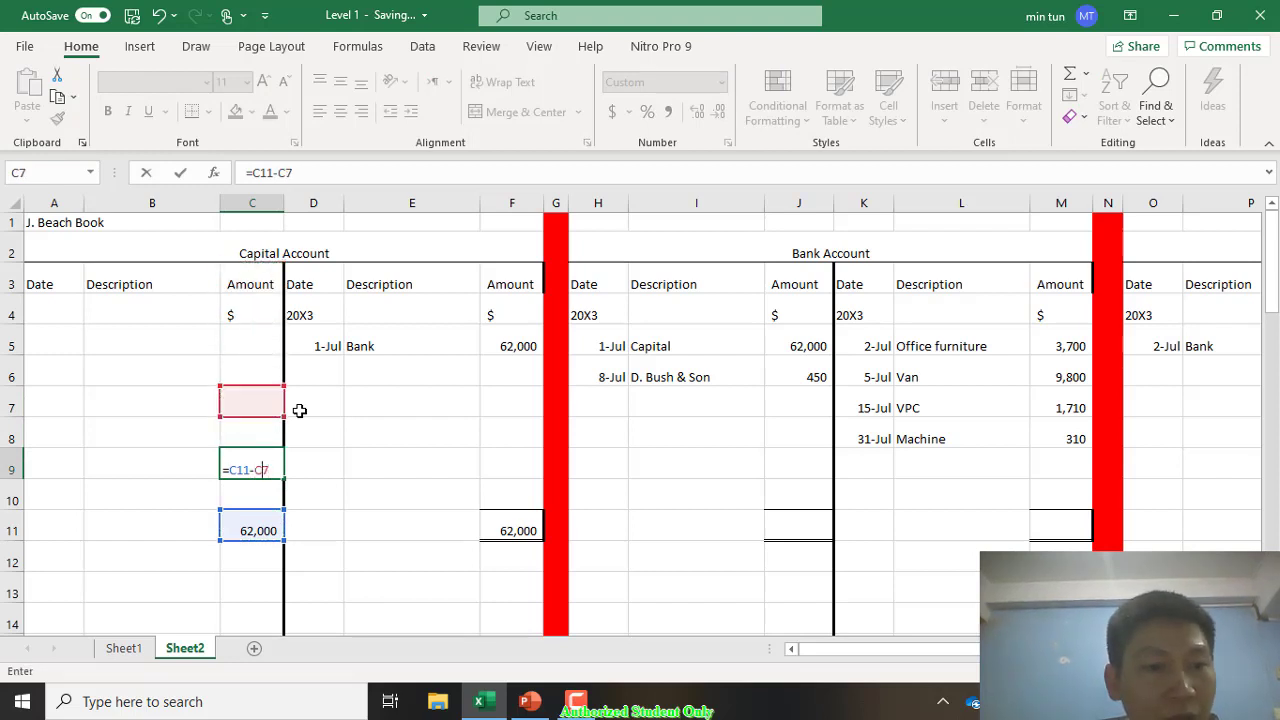
{"action": "type", "text": "0"}
{"action": "key", "text": "Return"}
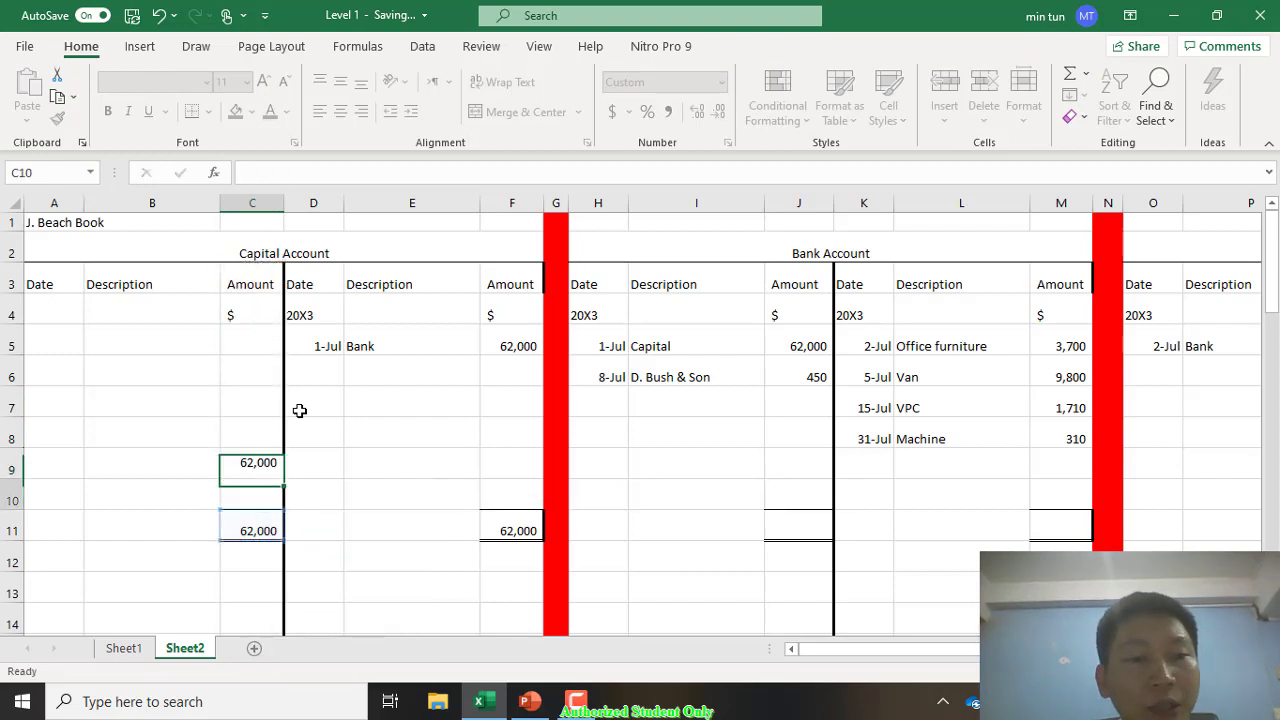
Step: Enter Closing Balance as the description in B9 on the Capital Account's debit side
{"action": "key", "text": "Up"}
{"action": "key", "text": "Left"}
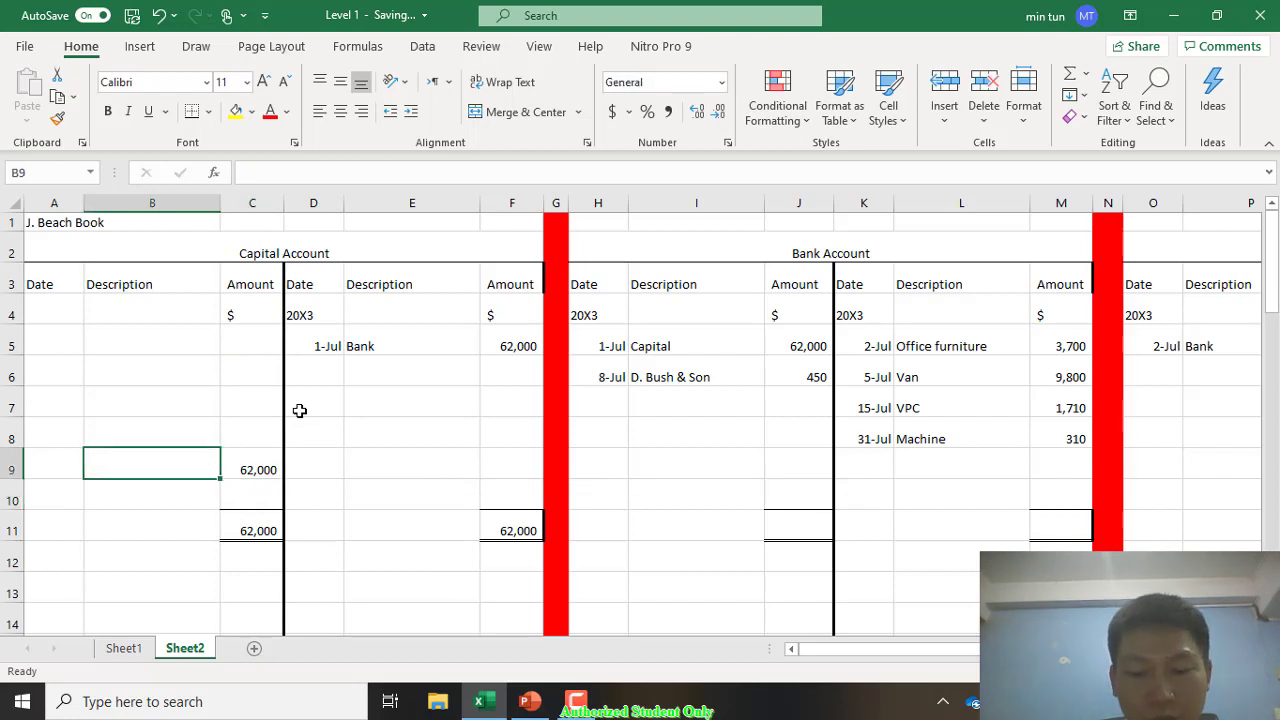
{"action": "type", "text": "C"}
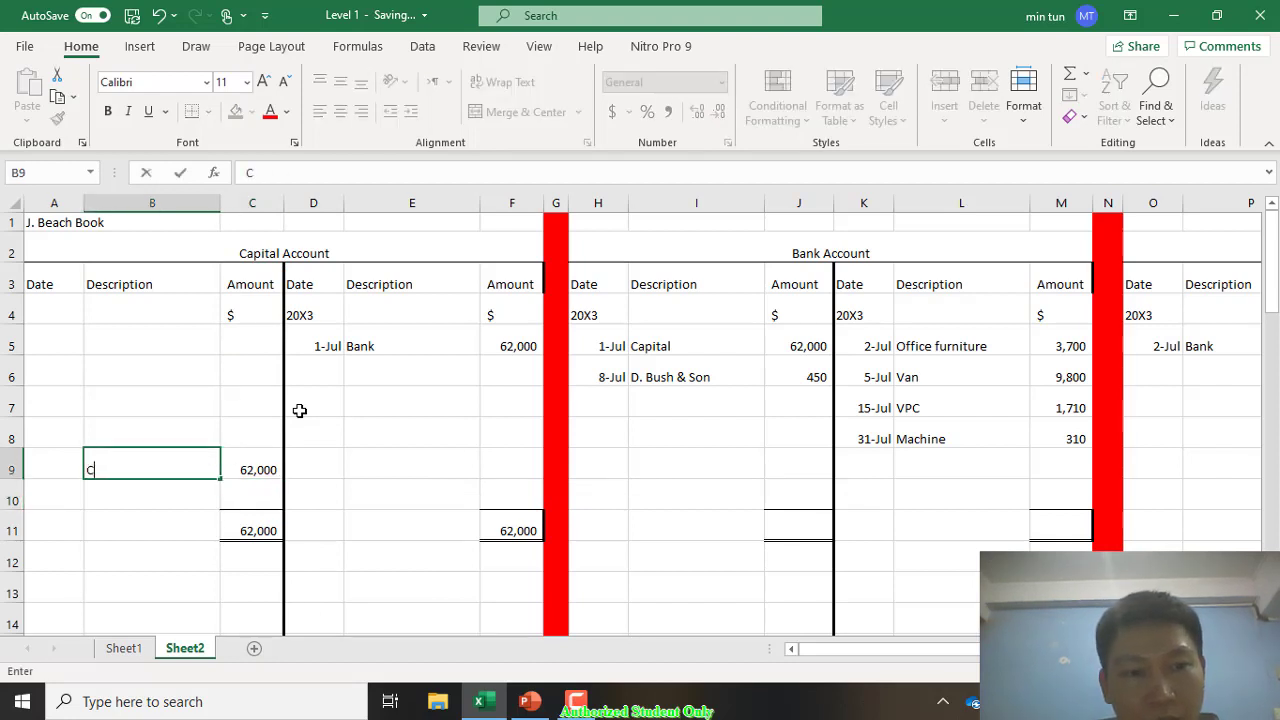
{"action": "type", "text": "losing Balance"}
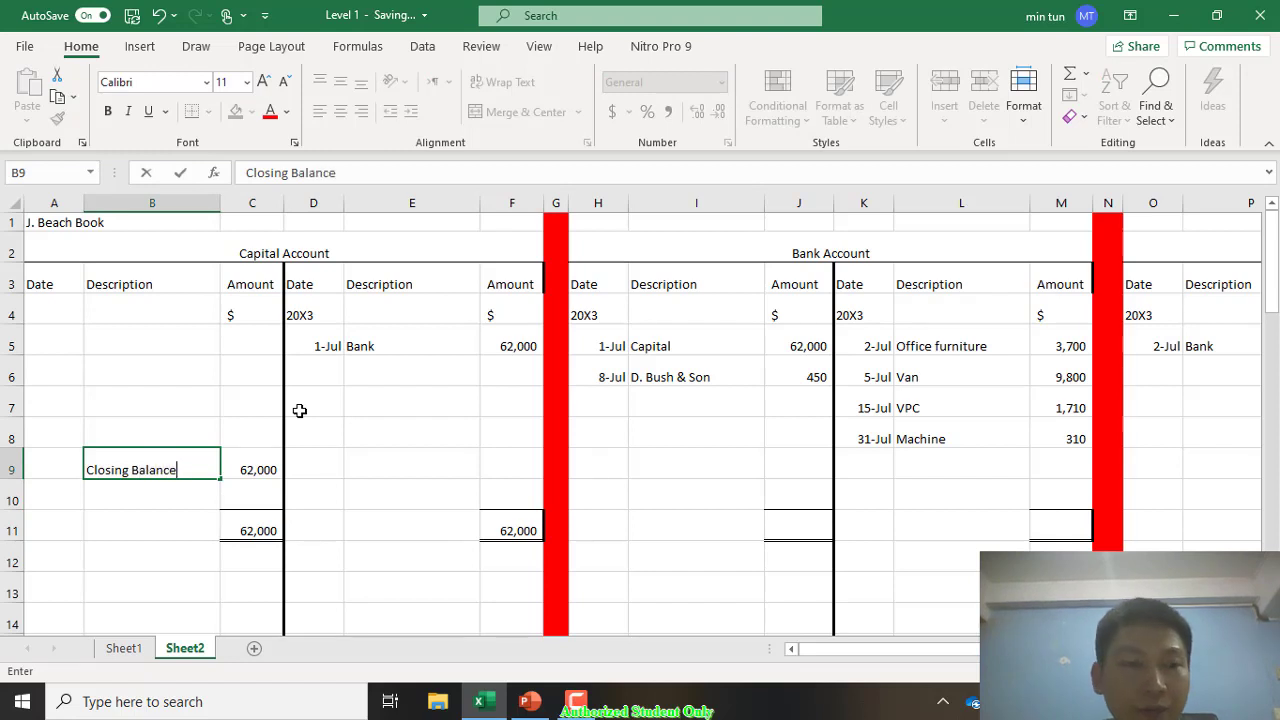
{"action": "key", "text": "Return"}
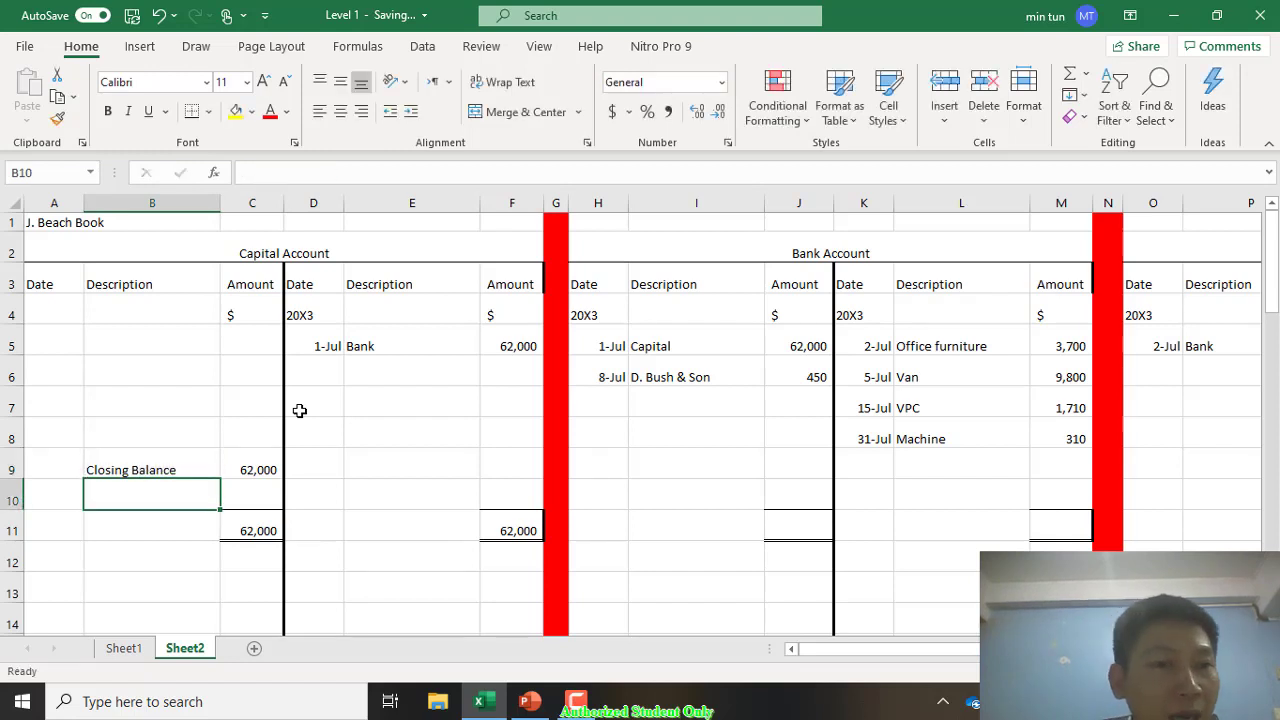
Step: Date the Capital Account's closing balance entry 31 July in A9
{"action": "key", "text": "Up"}
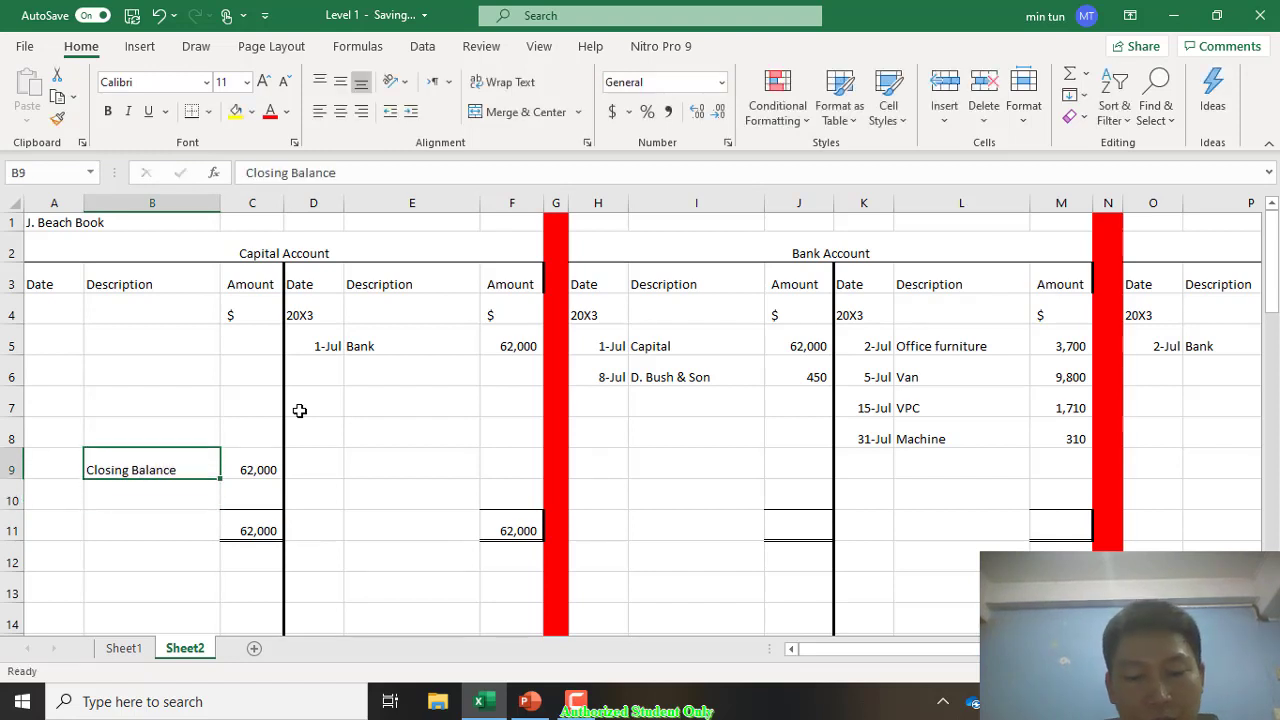
{"action": "key", "text": "Left"}
{"action": "type", "text": "31"}
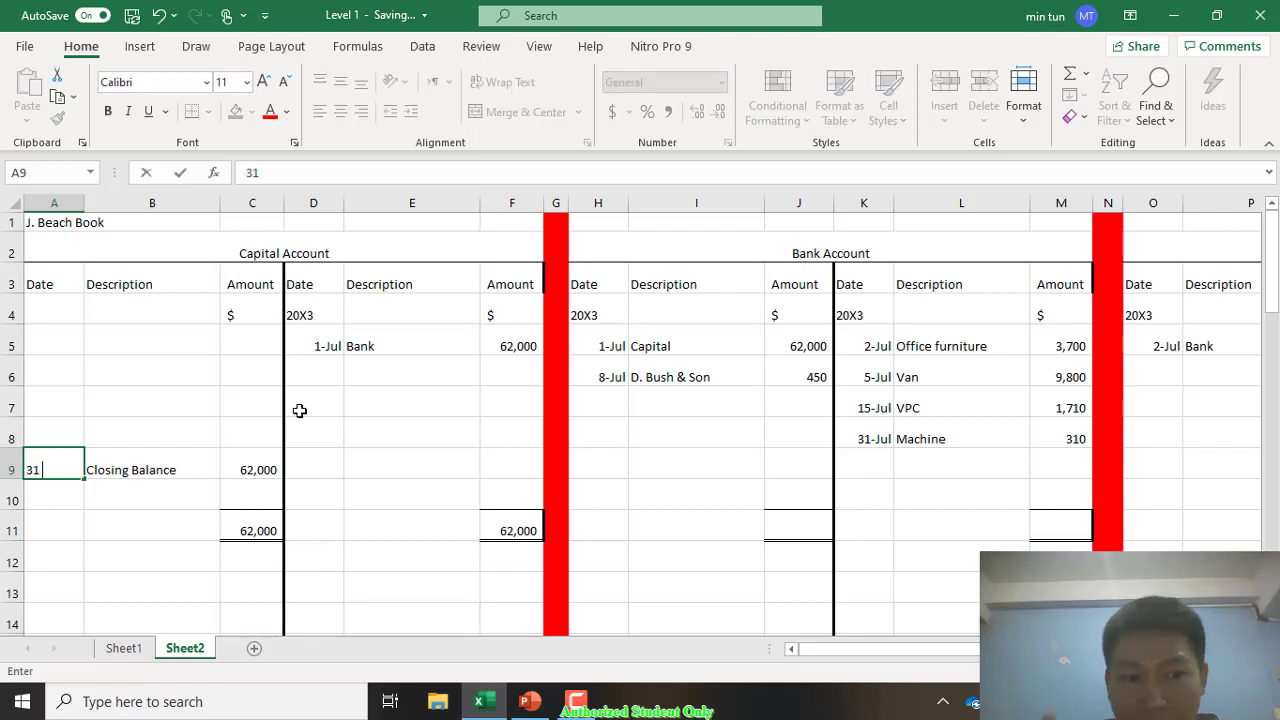
{"action": "type", "text": " July"}
{"action": "key", "text": "Return"}
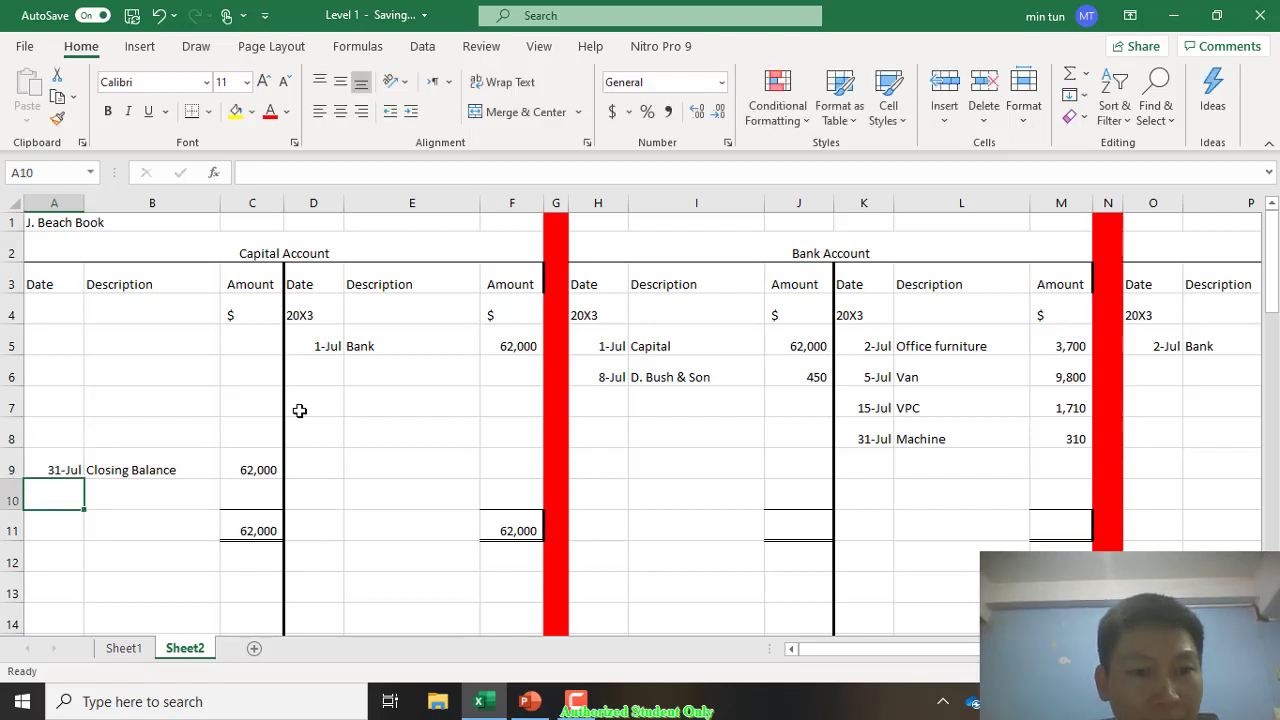
Step: Check the closing balance in C9 and the debit total in C11 of the Capital Account
{"action": "scroll", "coordinate": [299, 410], "scroll_direction": "down", "scroll_amount": 1}
{"action": "key", "text": "Up"}
{"action": "key", "text": "Right"}
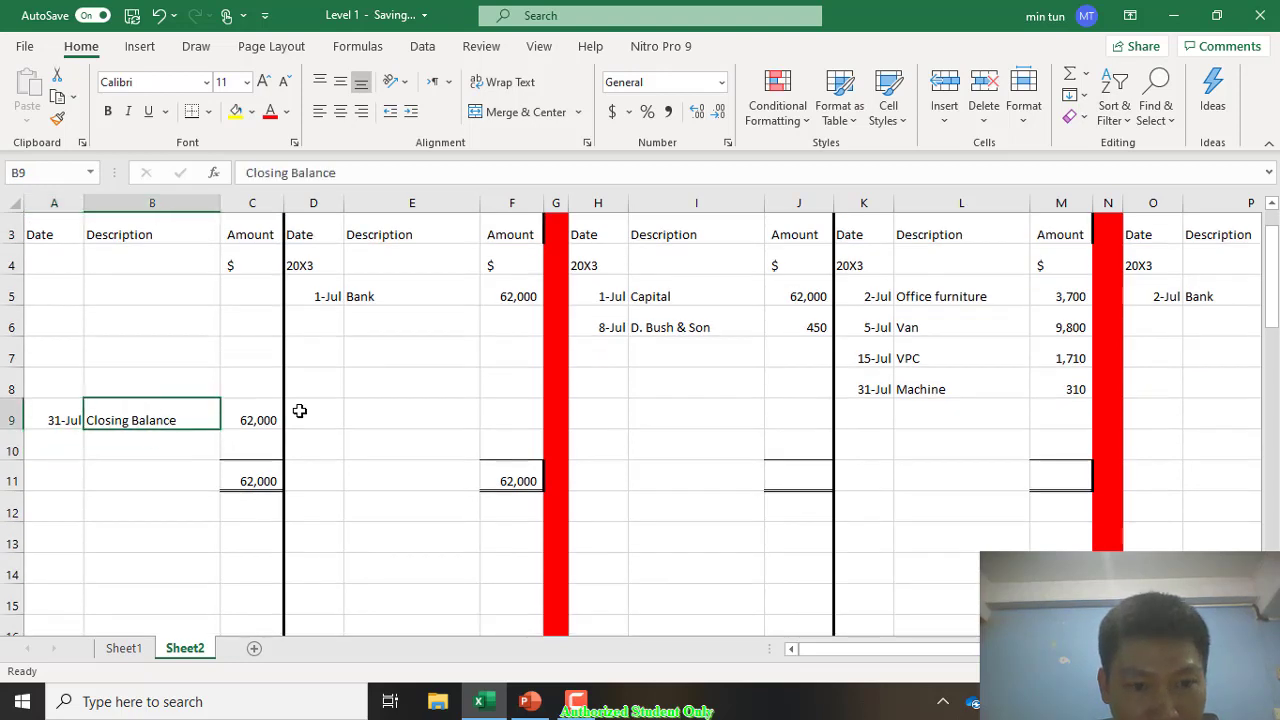
{"action": "left_click", "coordinate": [299, 410]}
{"action": "key", "text": "Left"}
{"action": "key", "text": "Down"}
{"action": "key", "text": "Down"}
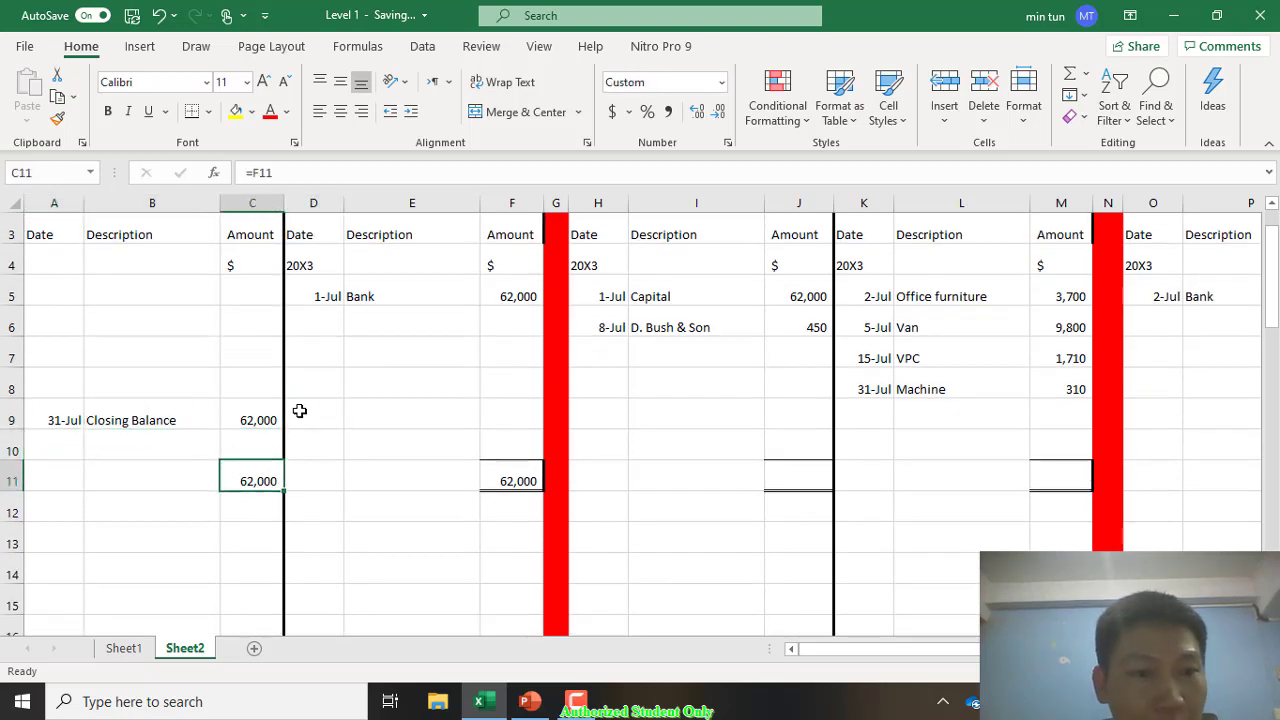
{"action": "key", "text": "Up"}
{"action": "key", "text": "Up"}
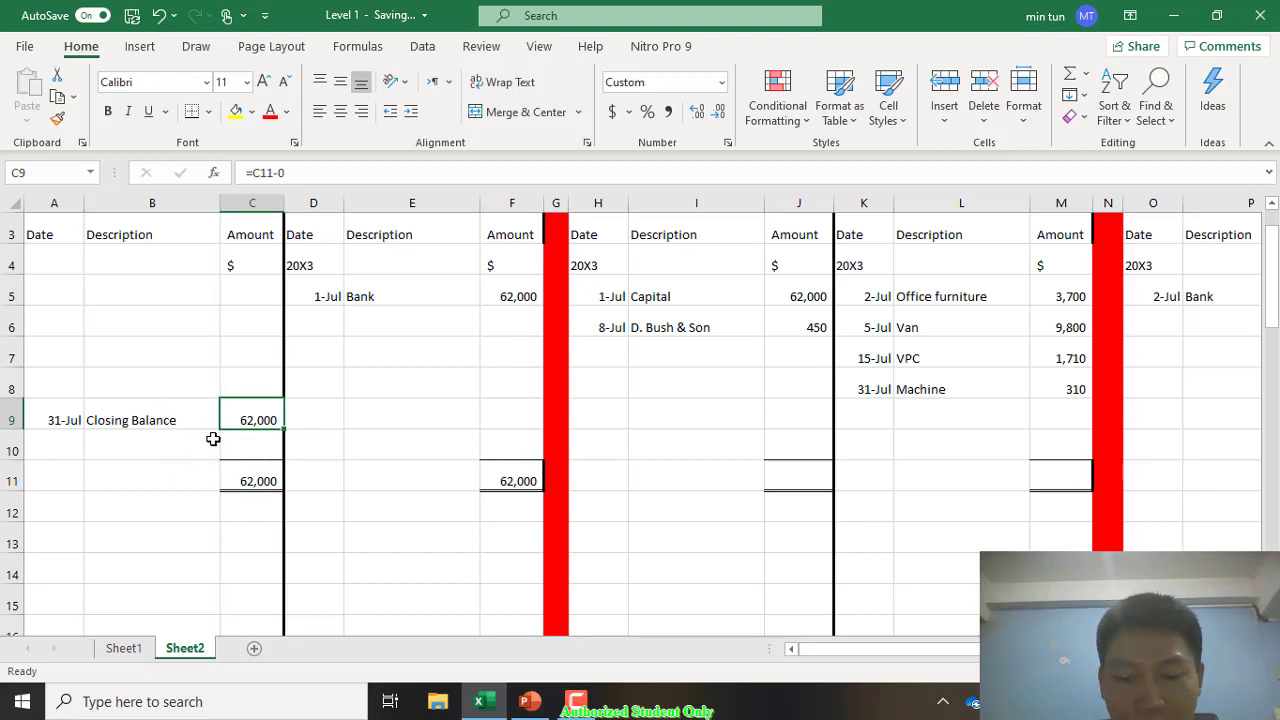
Step: Enter Opening Balance as the description in E13 below the Capital Account's credit total
{"action": "left_click", "coordinate": [376, 534]}
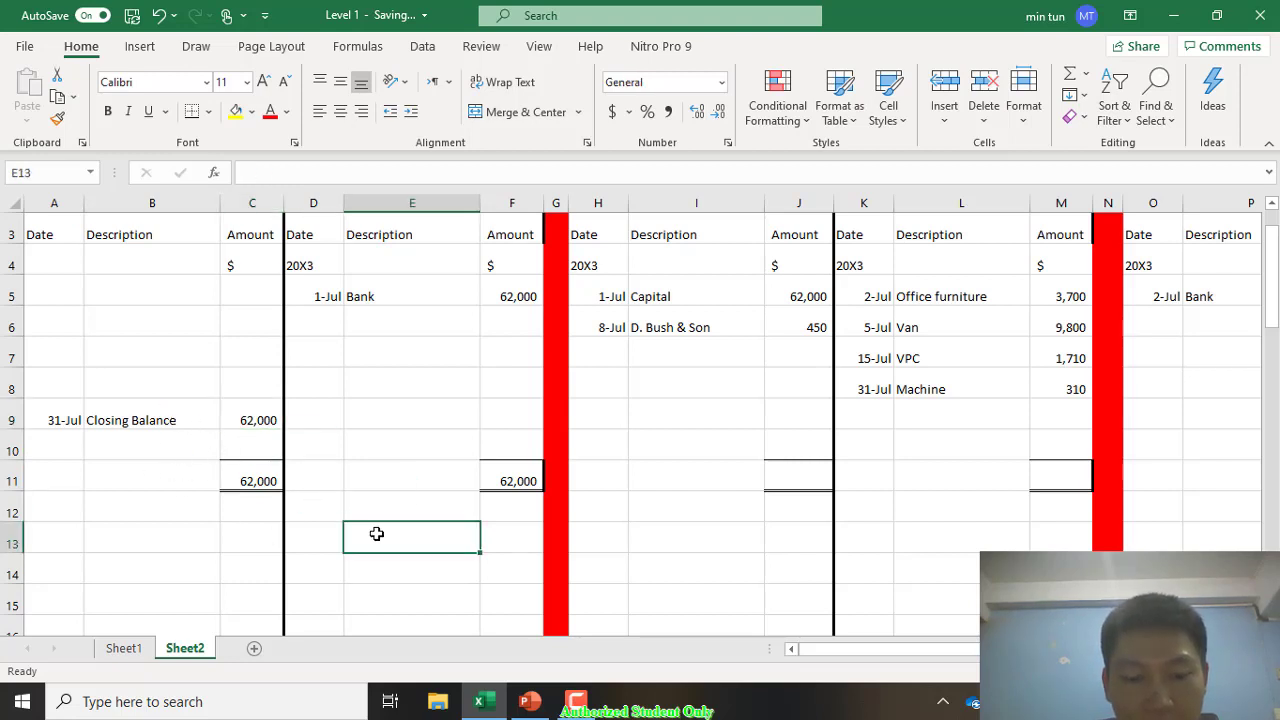
{"action": "type", "text": "Opening "}
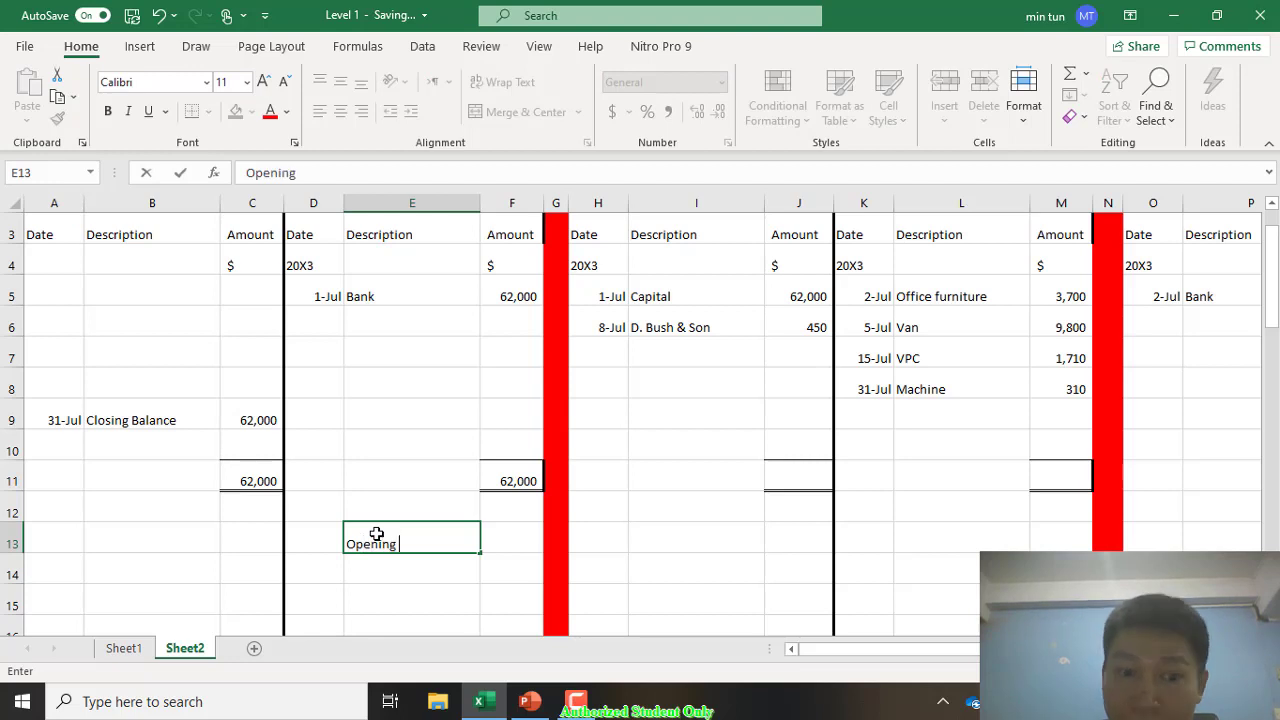
{"action": "type", "text": "Balance"}
{"action": "key", "text": "Return"}
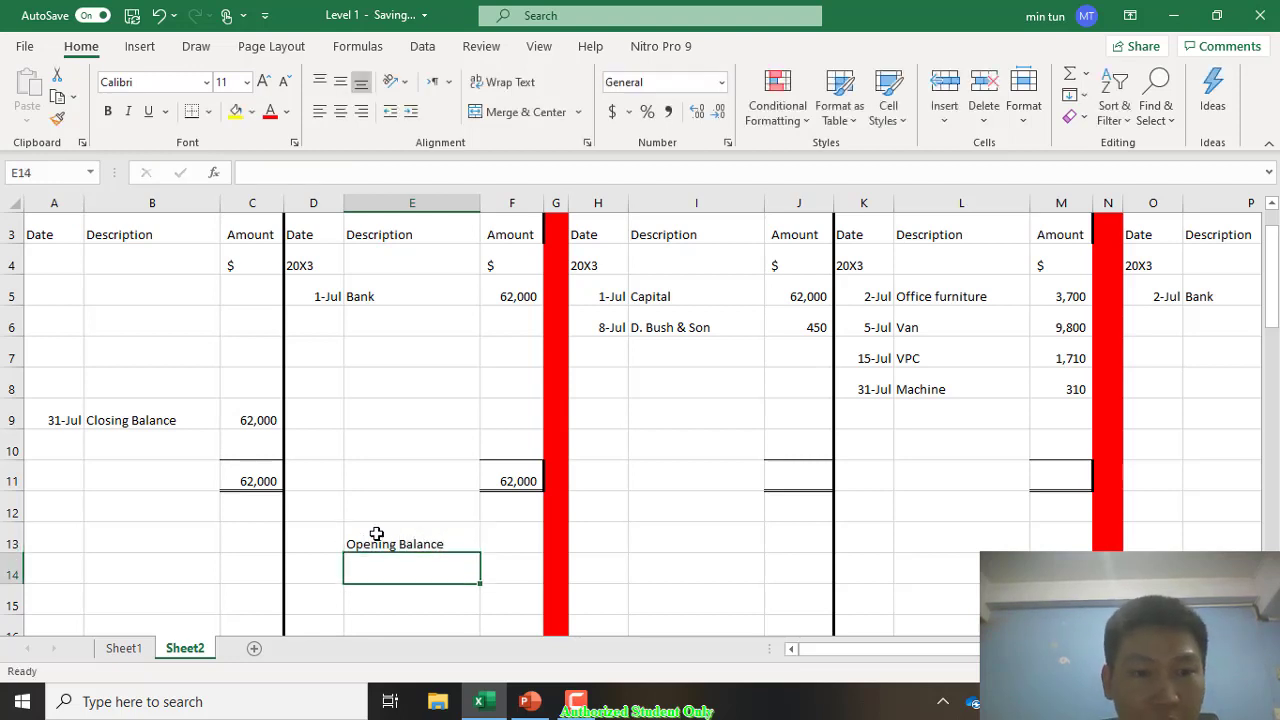
Step: Date the Capital Account's opening balance entry 1 August in D13
{"action": "key", "text": "Left"}
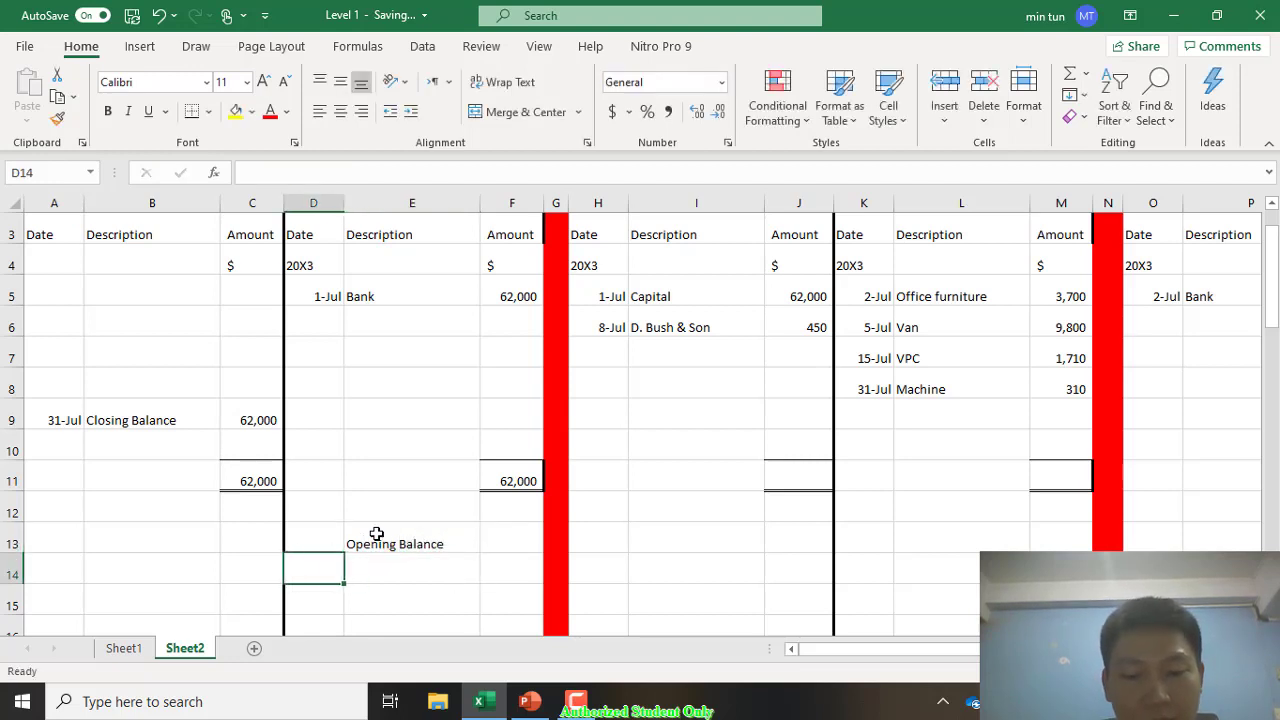
{"action": "key", "text": "Up"}
{"action": "type", "text": "1"}
{"action": "type", "text": "-Aug"}
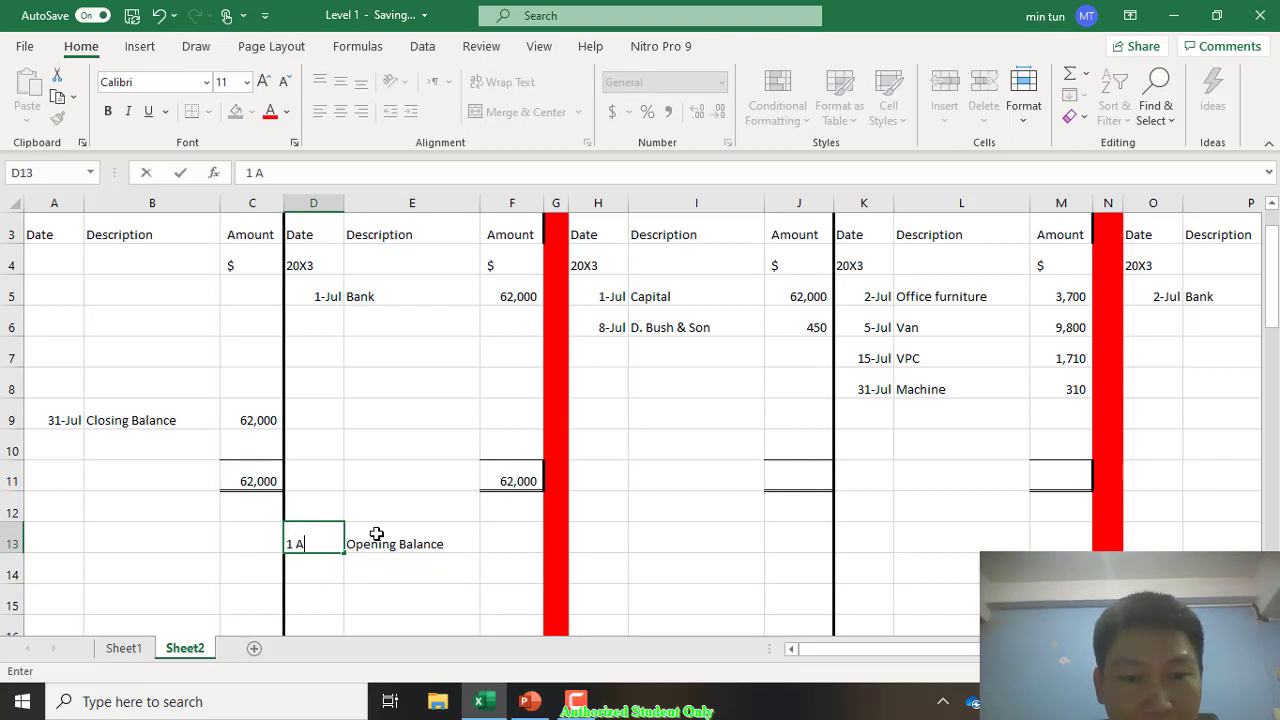
{"action": "key", "text": "Return"}
Step: Bring the Capital Account's closing balance down into F13 by linking it to C9
{"action": "key", "text": "Up"}
{"action": "key", "text": "Right"}
{"action": "key", "text": "Right"}
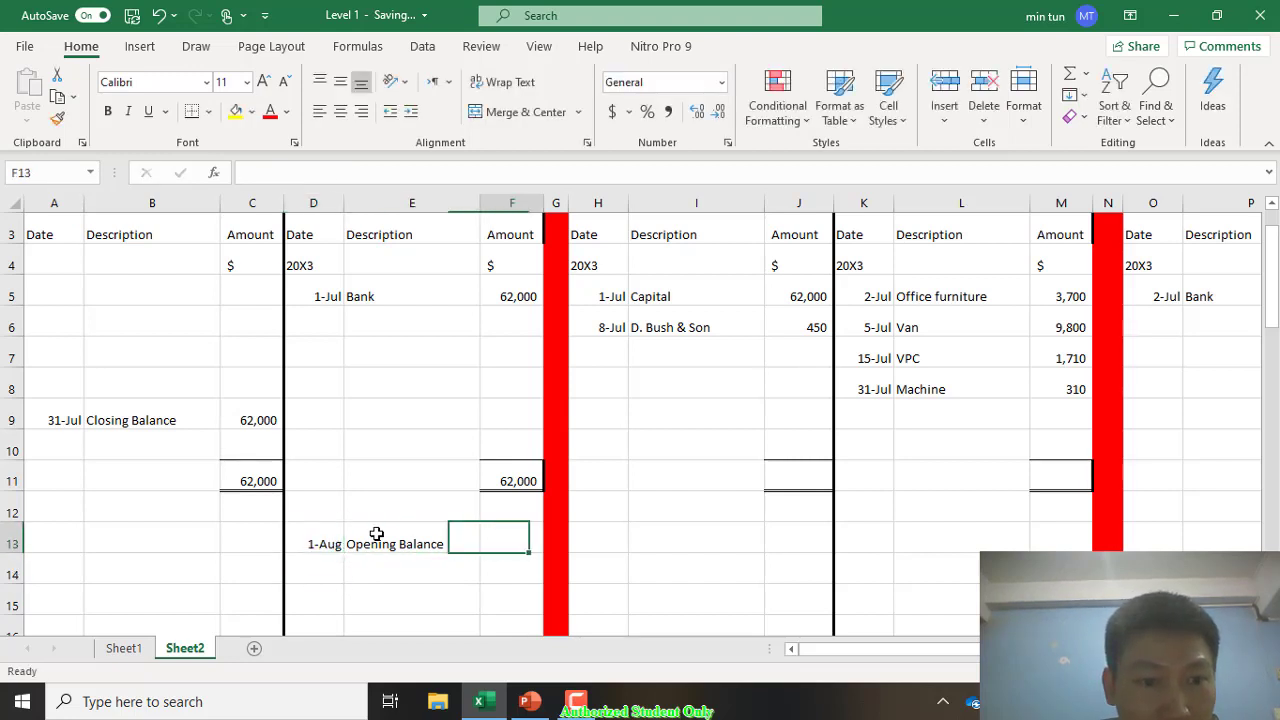
{"action": "type", "text": "="}
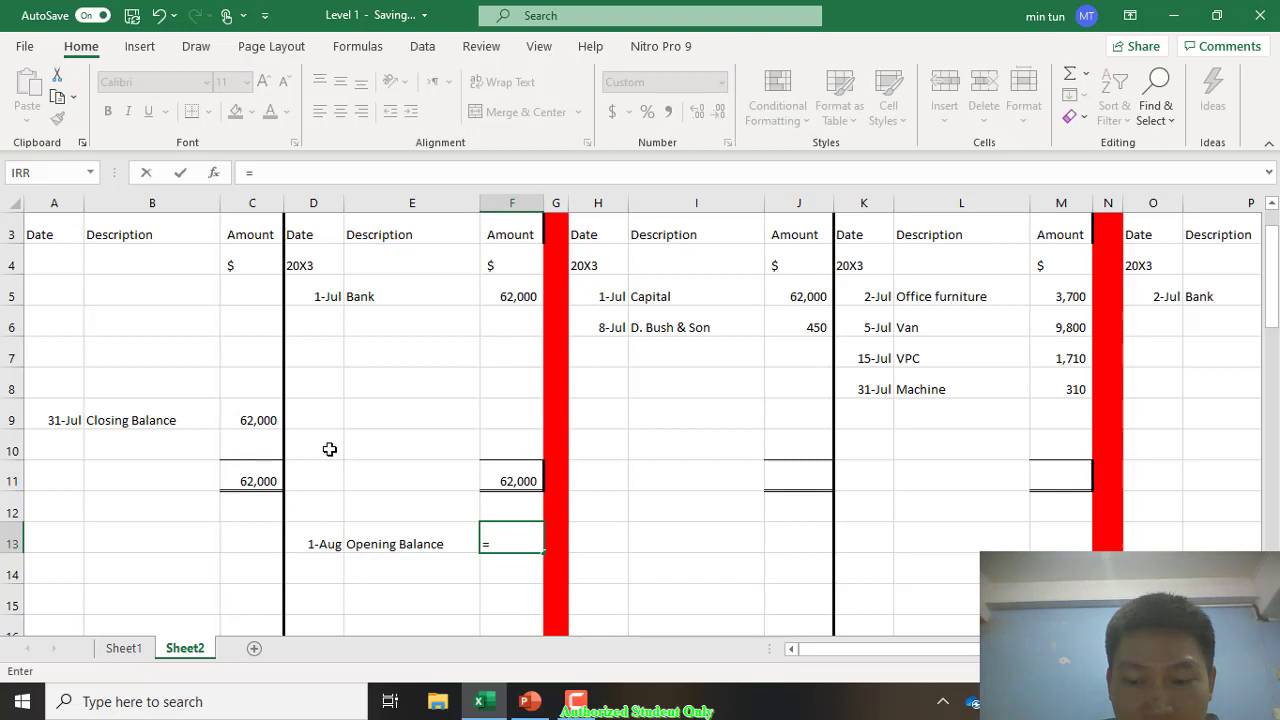
{"action": "left_click", "coordinate": [246, 420]}
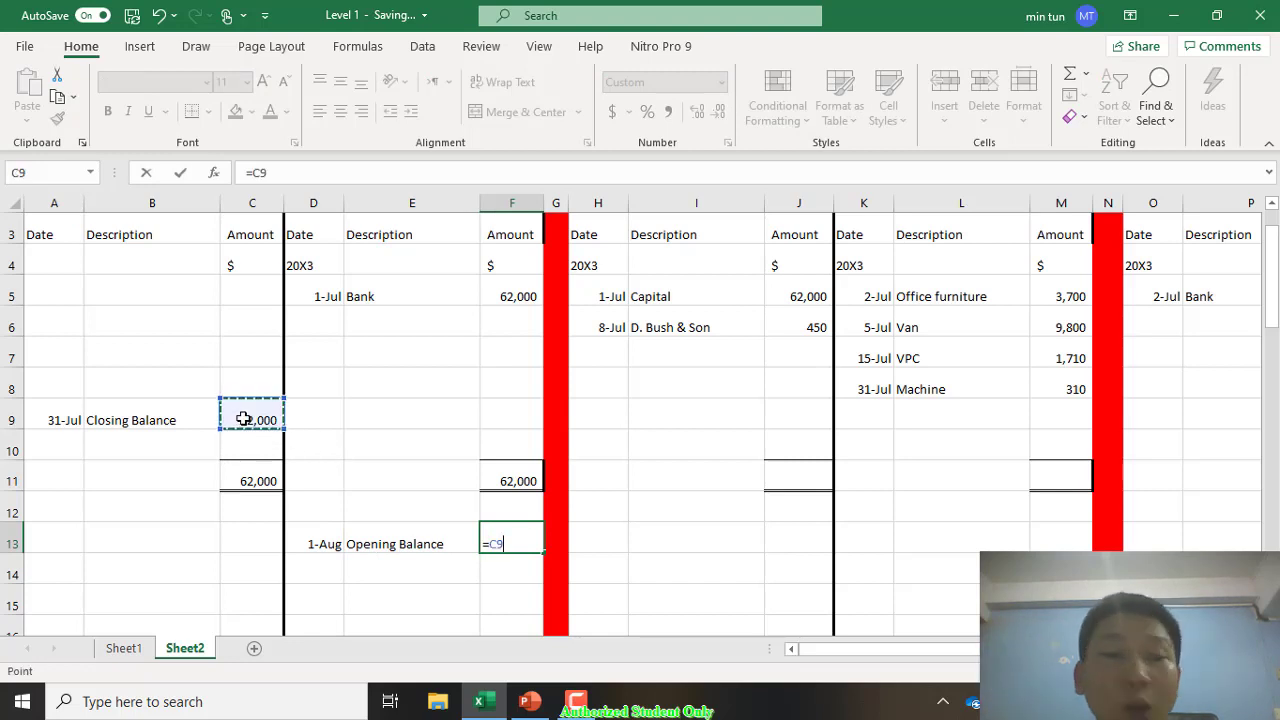
{"action": "key", "text": "Return"}
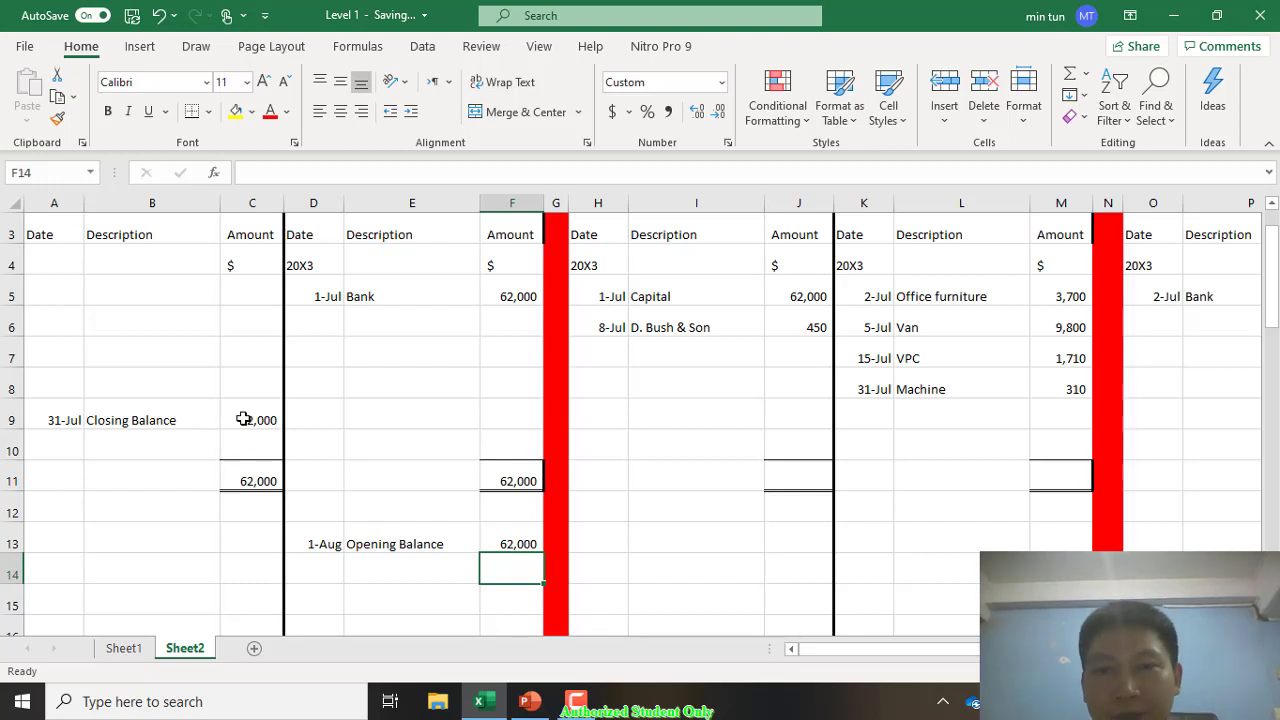
Step: Total the debit side of the Bank Account in J11 by summing J5:J10
{"action": "scroll", "coordinate": [243, 419], "scroll_direction": "up", "scroll_amount": 1}
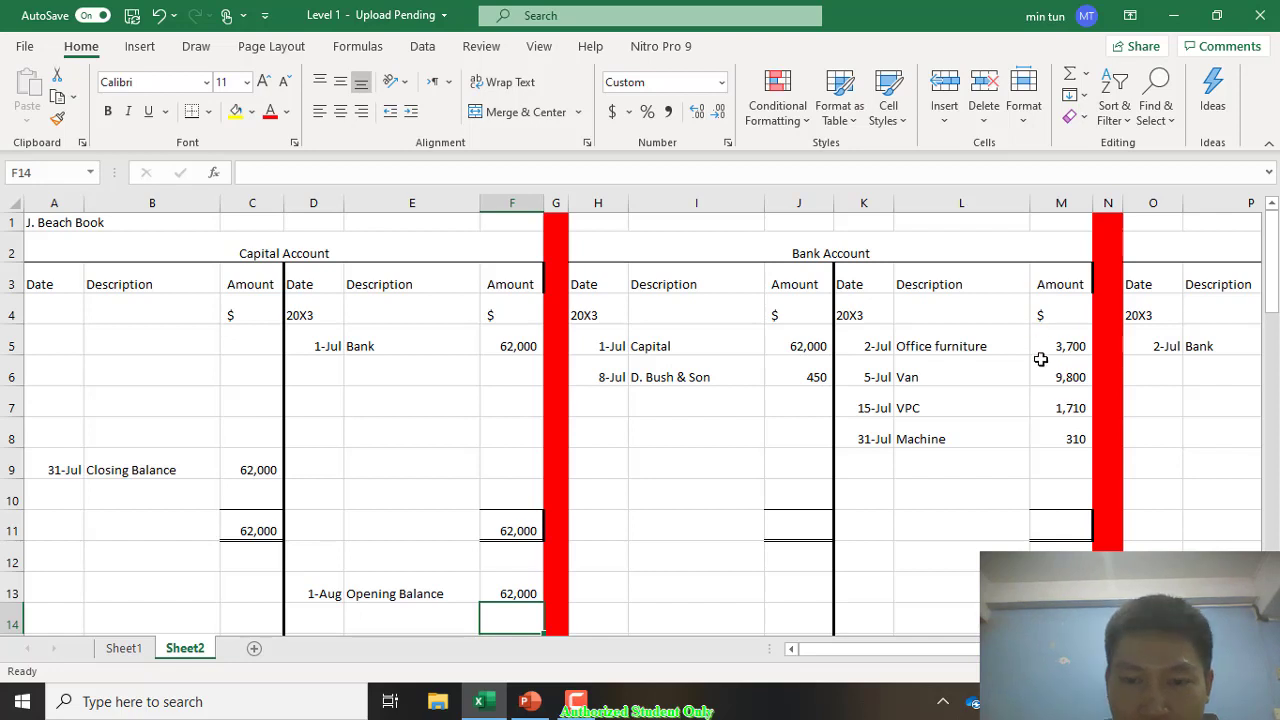
{"action": "left_click", "coordinate": [806, 522]}
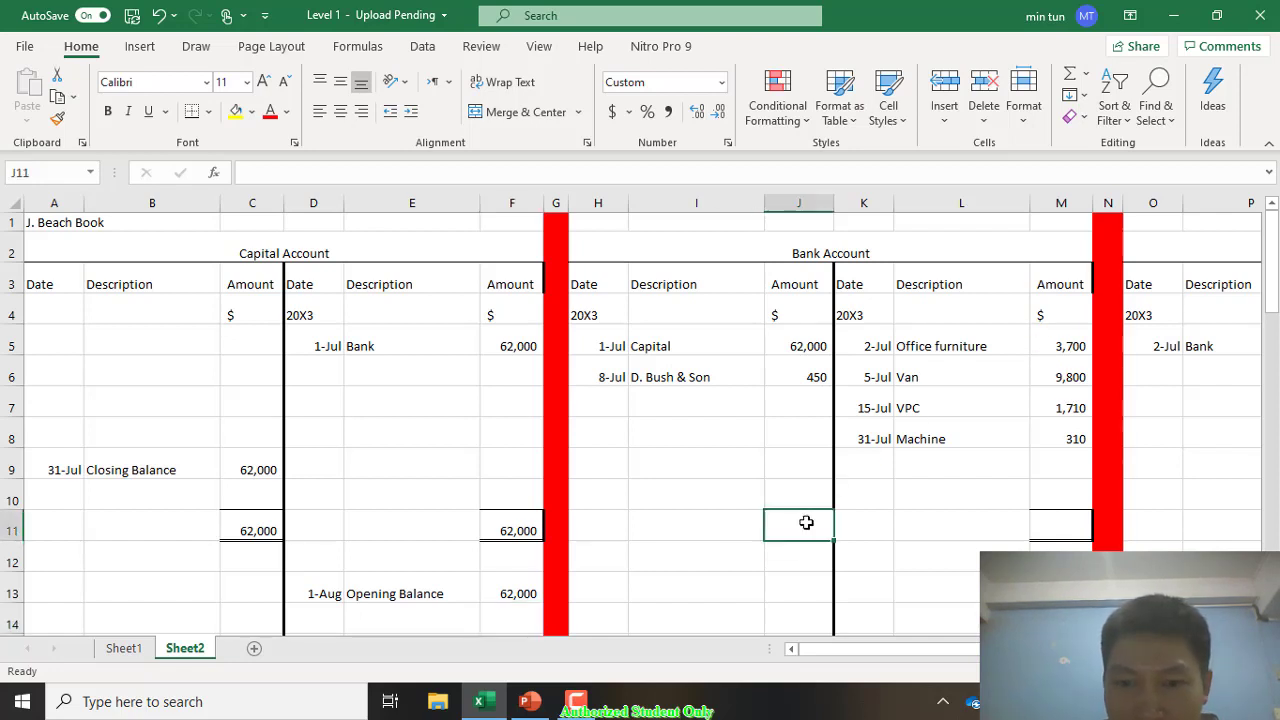
{"action": "key", "text": "alt+equal"}
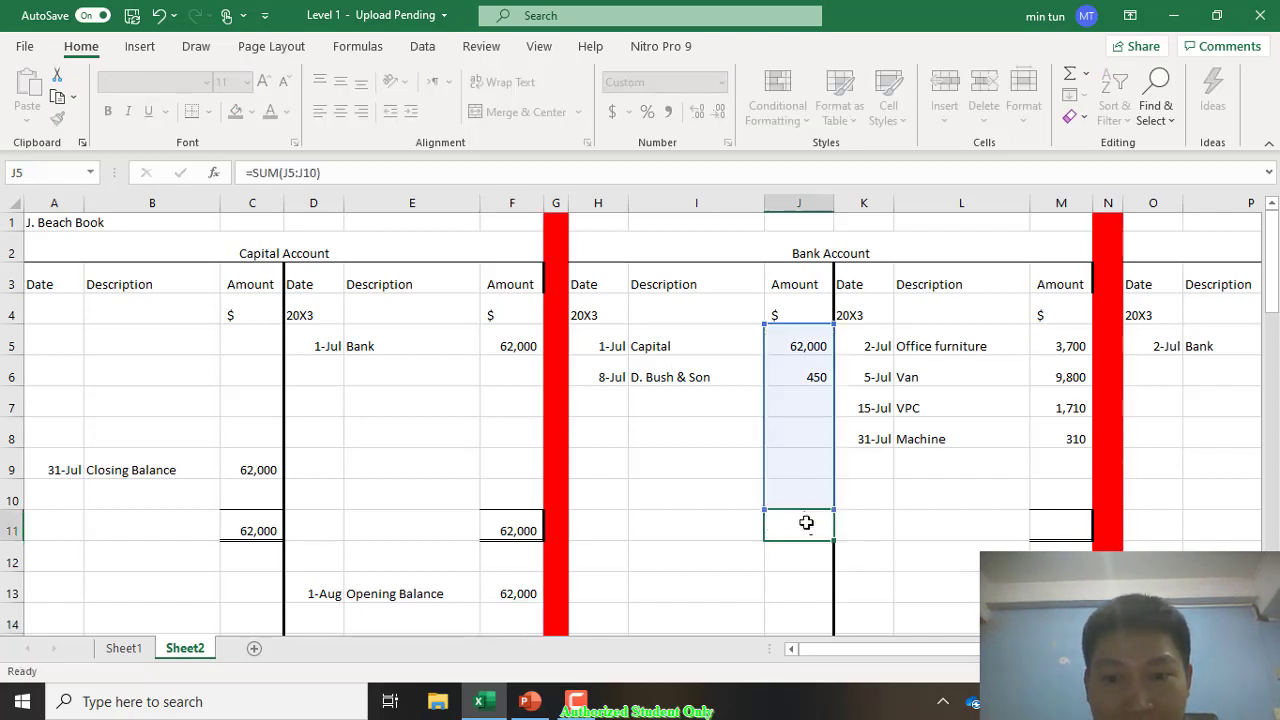
{"action": "key", "text": "Return"}
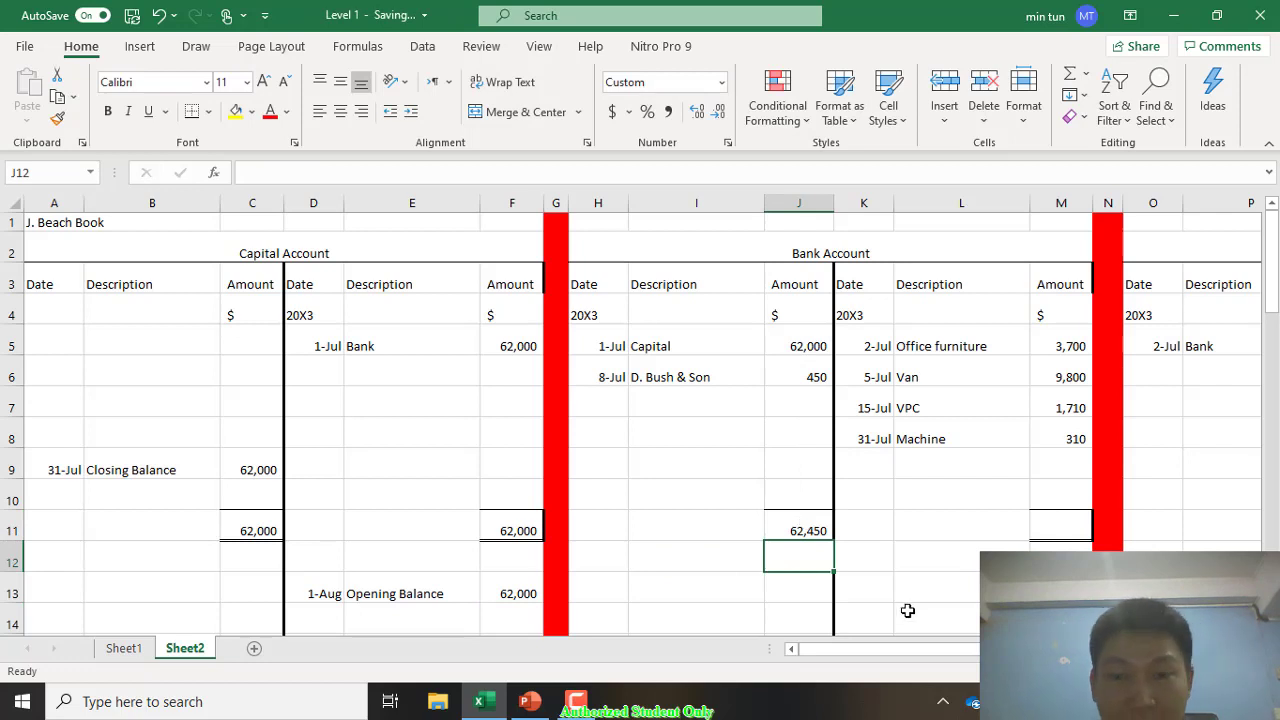
Step: Set the Bank Account's credit total in M11 equal to the debit total in J11
{"action": "key", "text": "Up"}
{"action": "key", "text": "Right"}
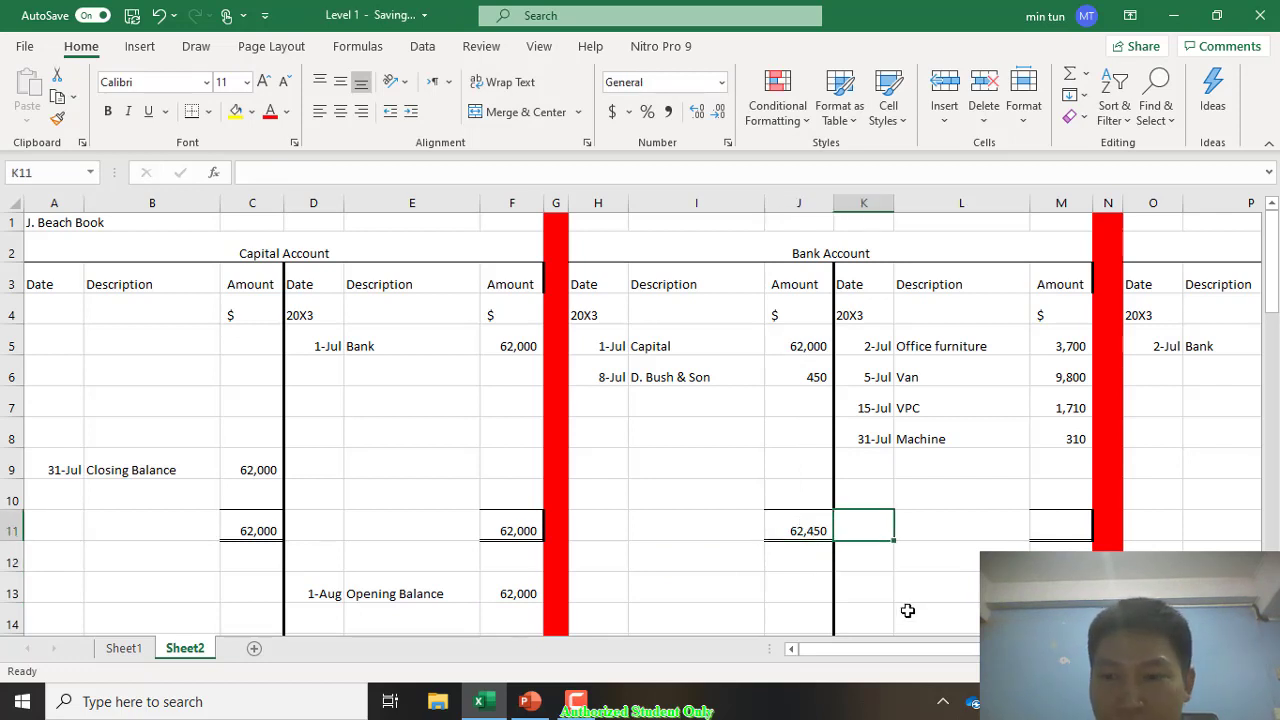
{"action": "key", "text": "Right"}
{"action": "key", "text": "Right"}
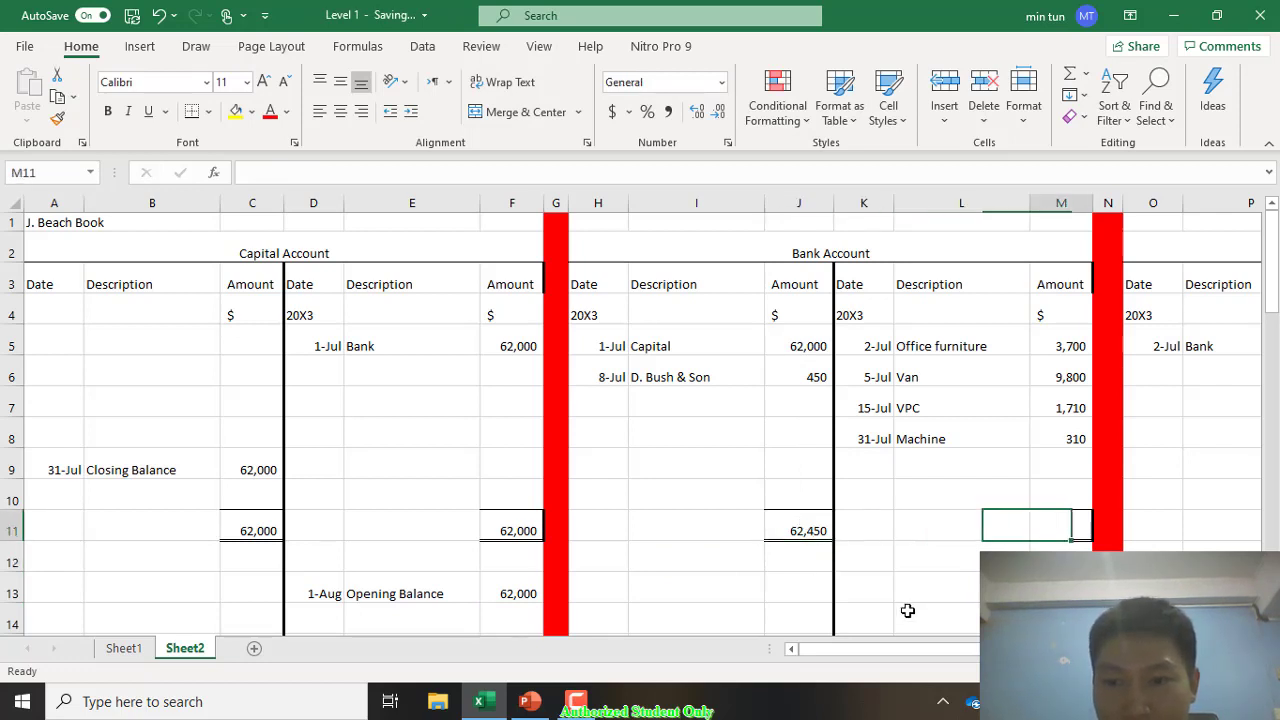
{"action": "type", "text": "="}
{"action": "key", "text": "Left"}
{"action": "key", "text": "Left"}
{"action": "key", "text": "Left"}
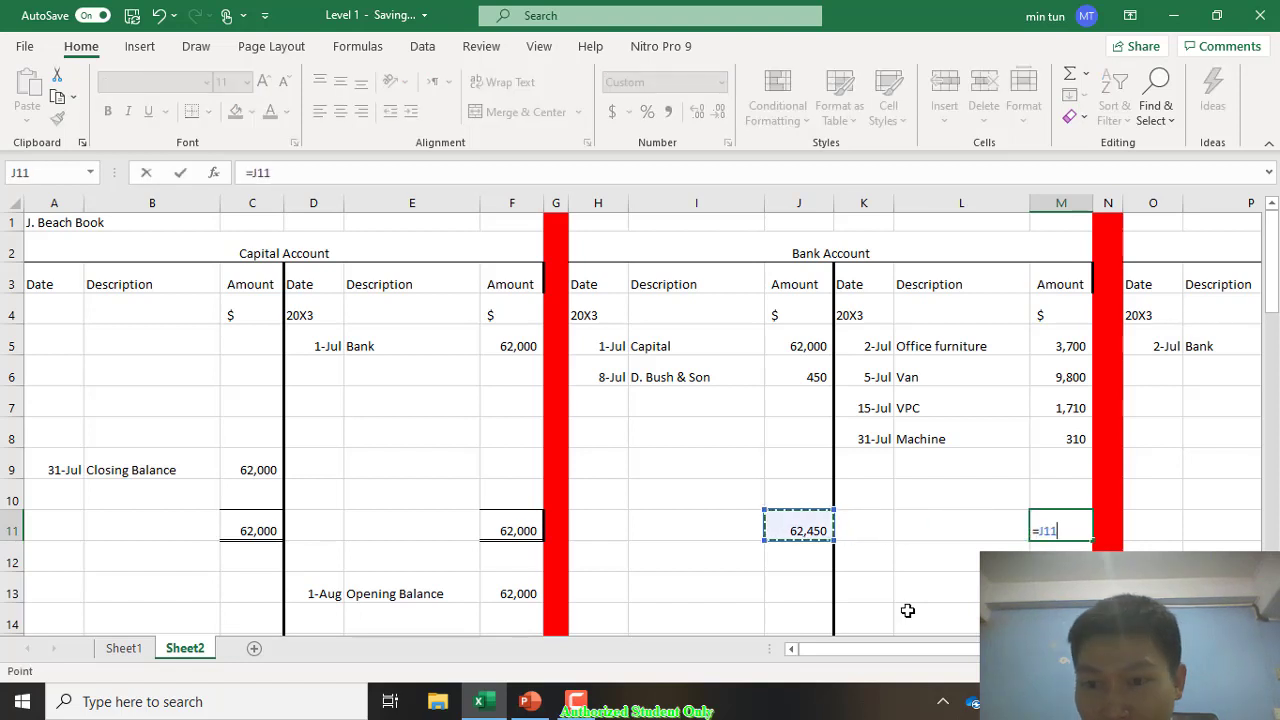
{"action": "key", "text": "Return"}
Step: Calculate the Bank Account's closing balance in M10 by subtracting the credit entries M5, M6, M7 and M8 from the total in M11
{"action": "key", "text": "Up"}
{"action": "key", "text": "Up"}
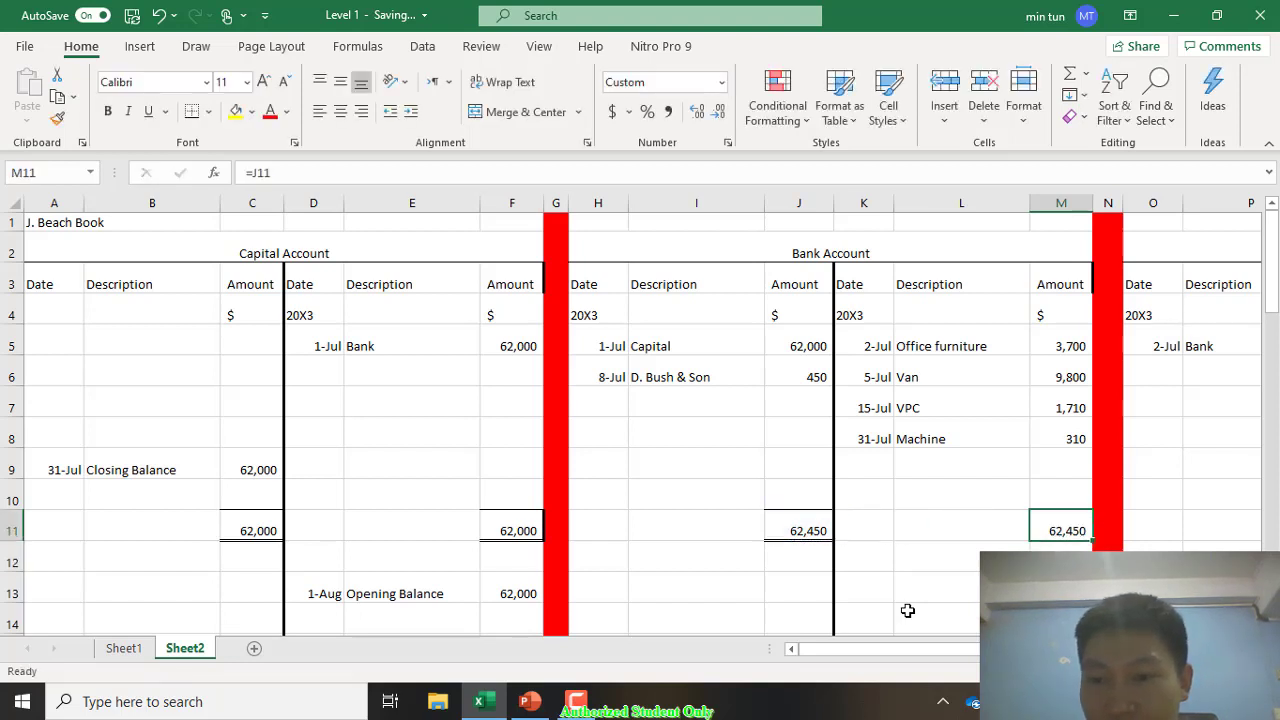
{"action": "type", "text": "="}
{"action": "key", "text": "Down"}
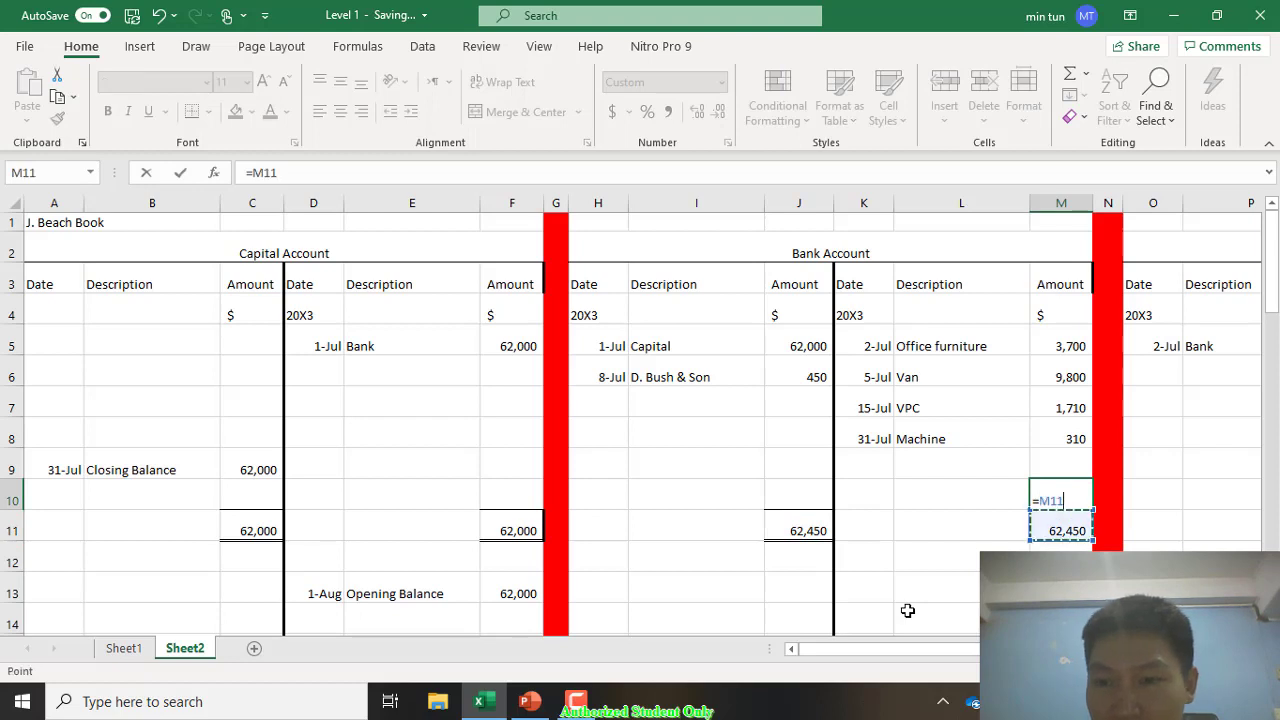
{"action": "type", "text": "-"}
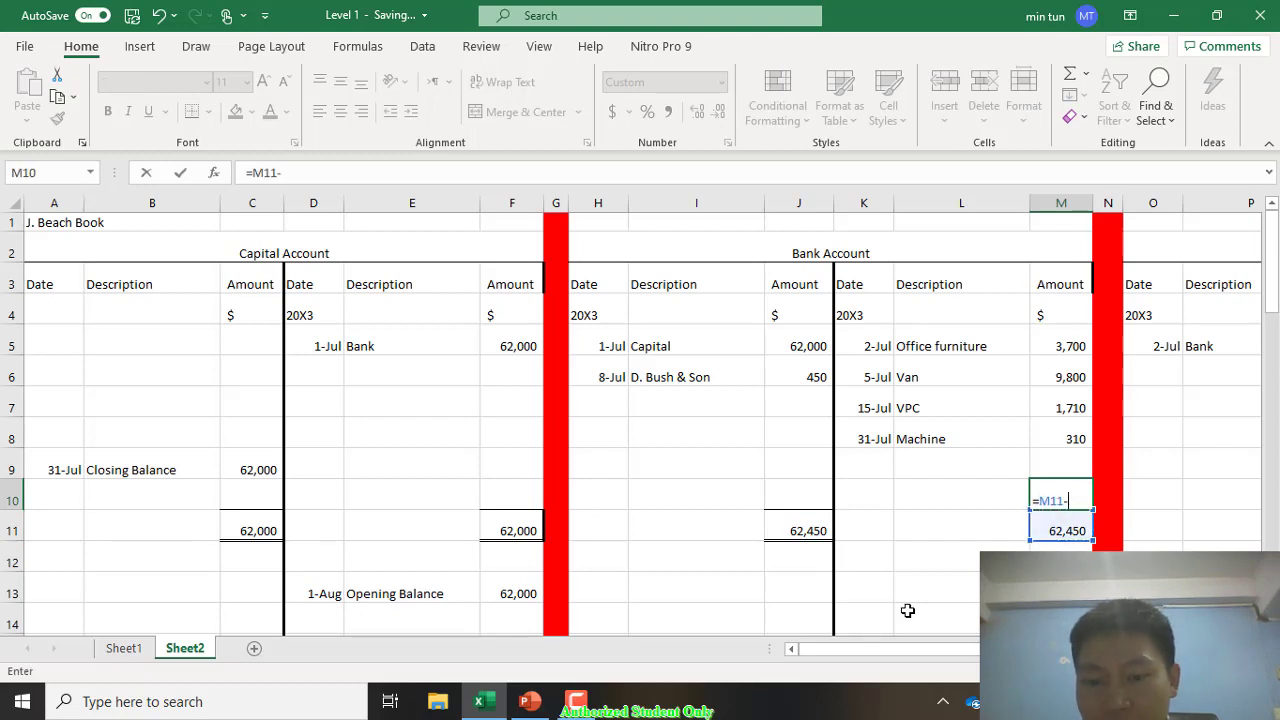
{"action": "left_click", "coordinate": [1079, 347]}
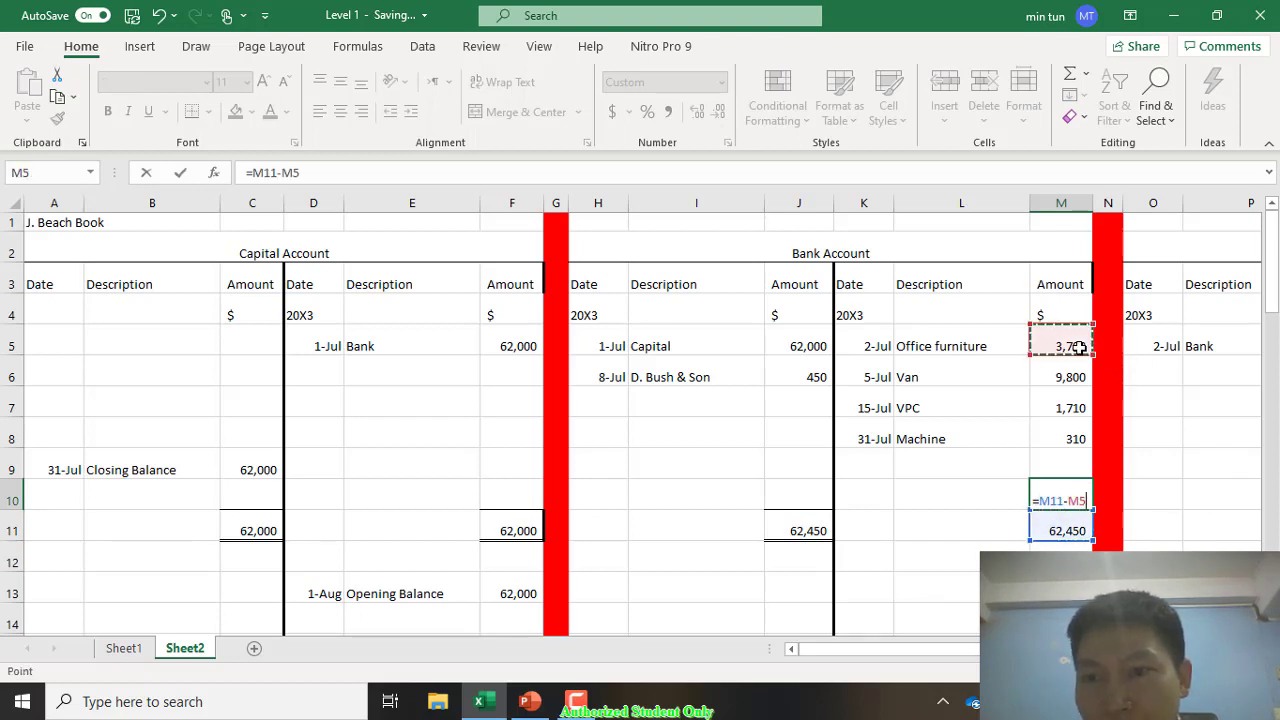
{"action": "type", "text": "-"}
{"action": "left_click", "coordinate": [1073, 376]}
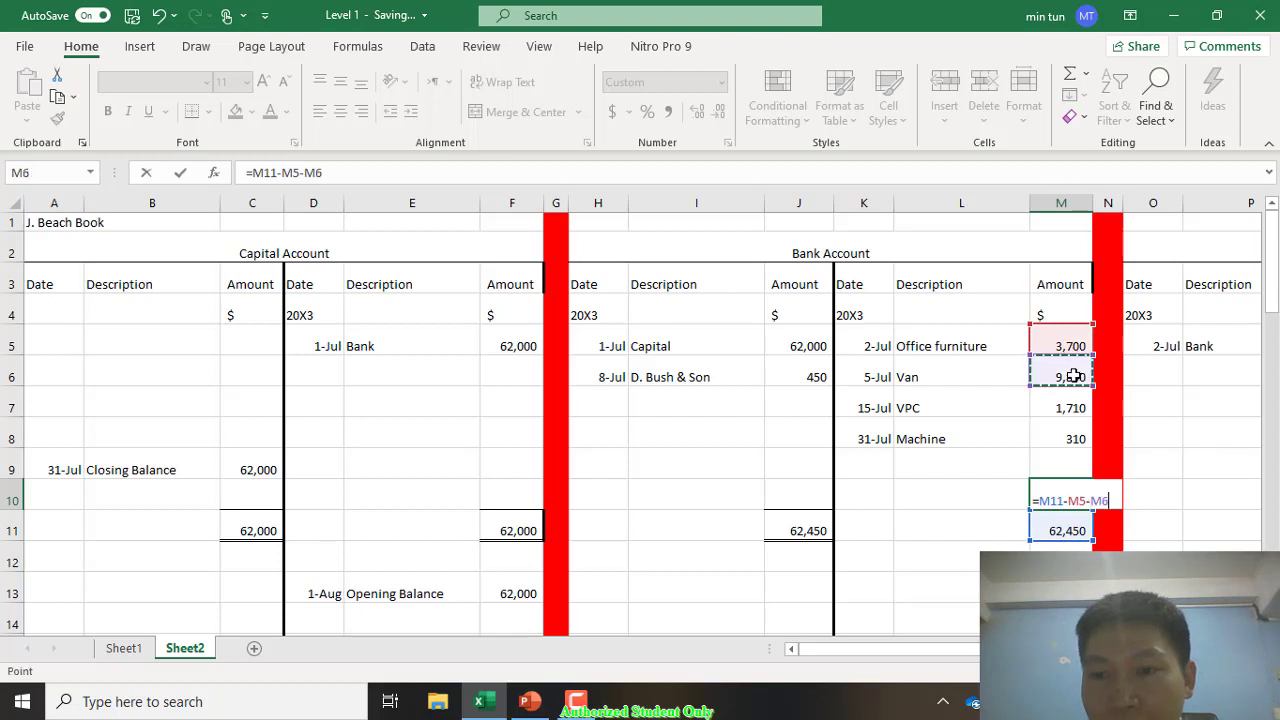
{"action": "type", "text": "-"}
{"action": "left_click", "coordinate": [1070, 408]}
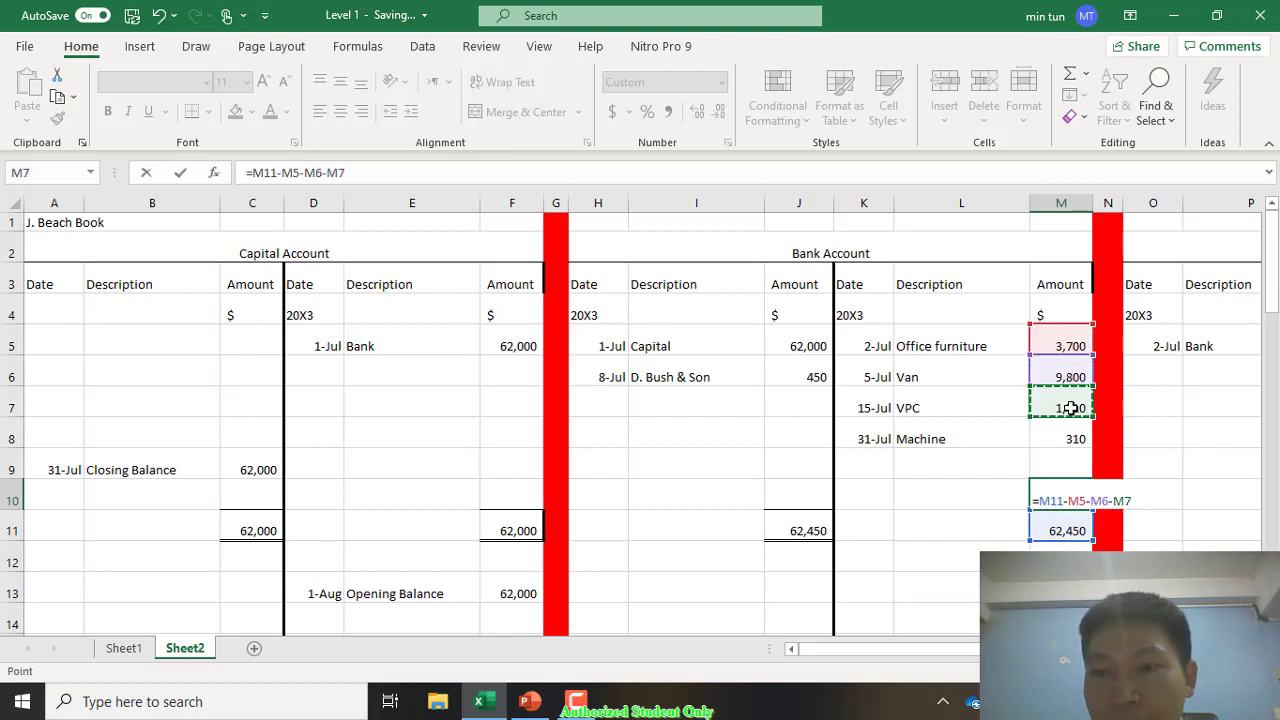
{"action": "type", "text": "-"}
{"action": "left_click", "coordinate": [1070, 437]}
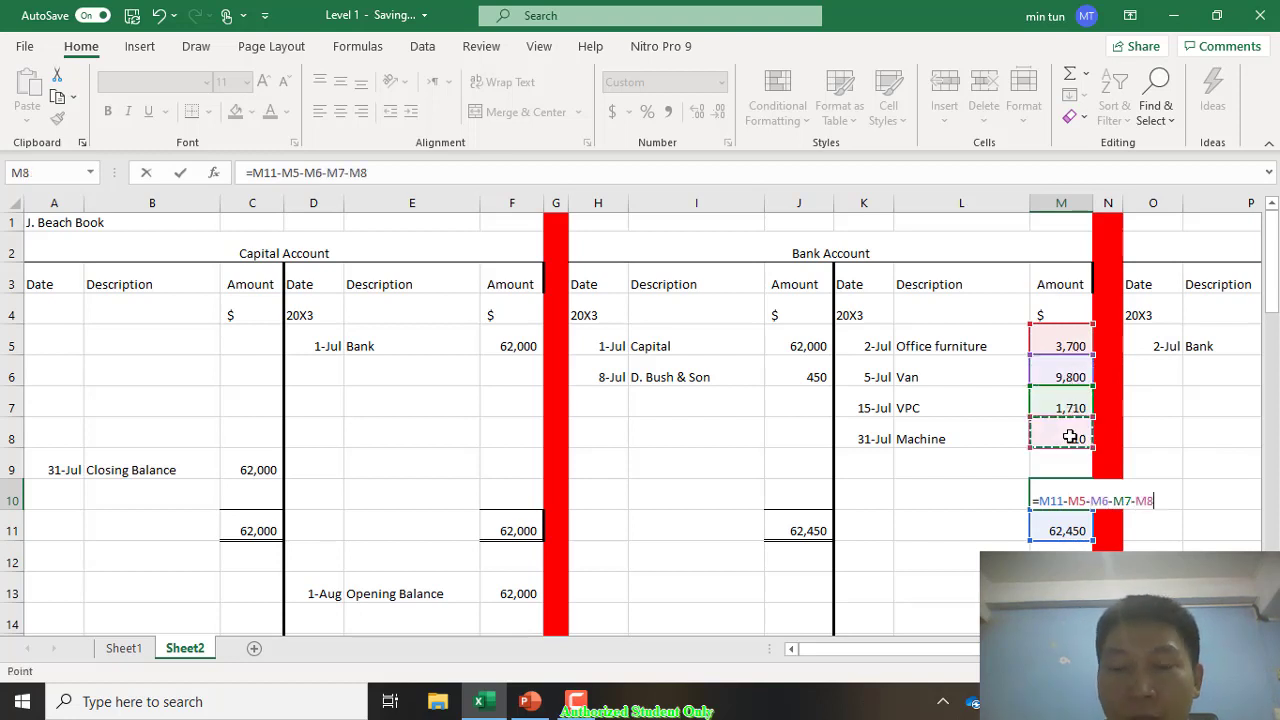
{"action": "key", "text": "Return"}
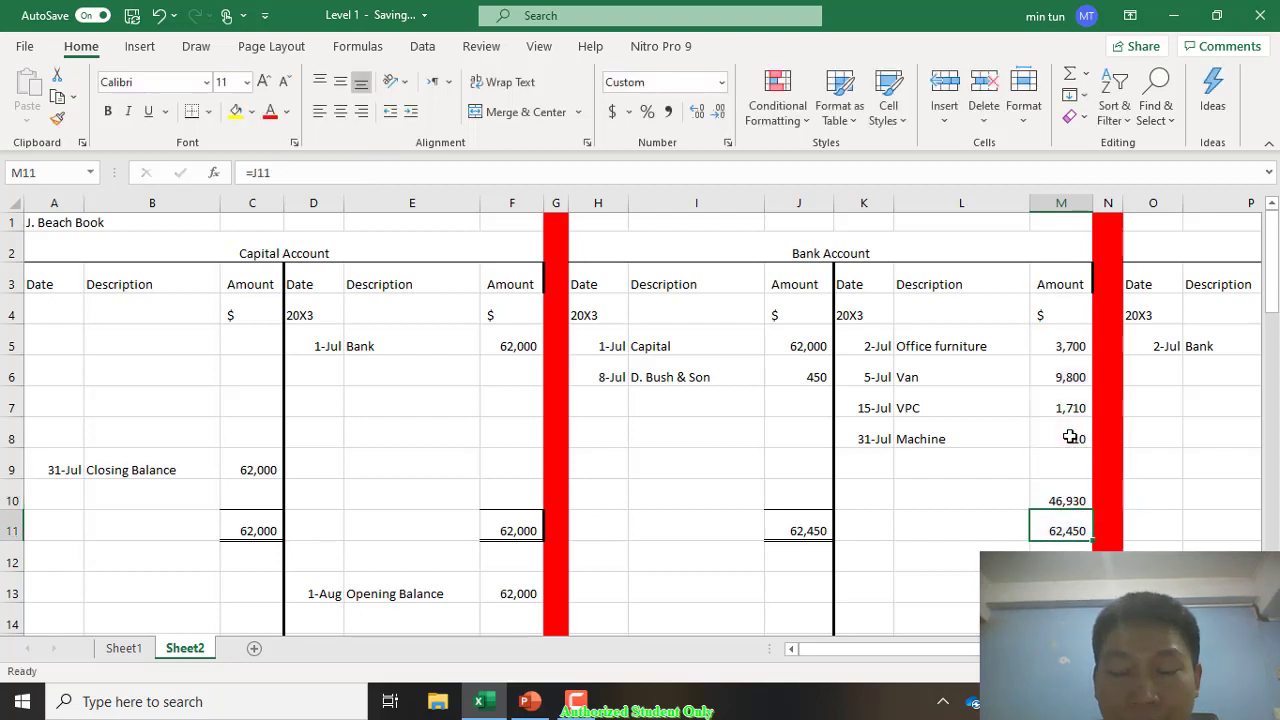
Step: Label the Bank Account's balancing figure "Closing Balance" in L10
{"action": "key", "text": "Up"}
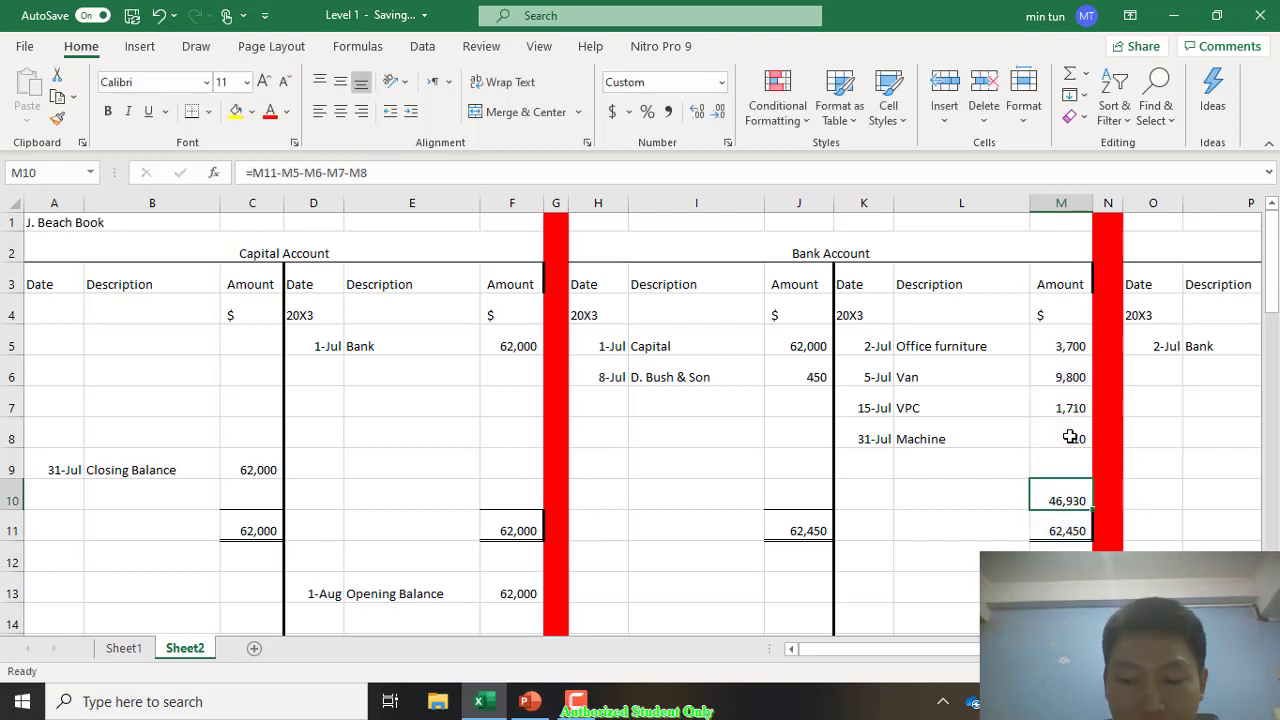
{"action": "key", "text": "Left"}
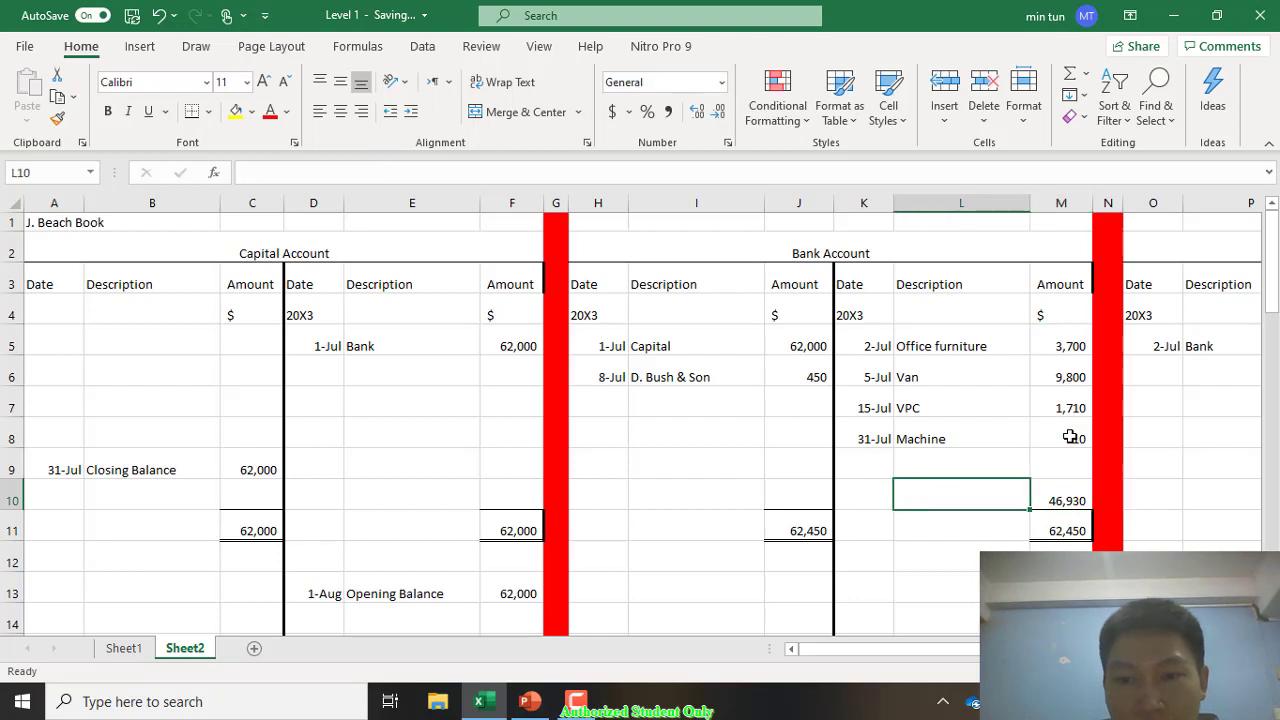
{"action": "type", "text": "Closing"}
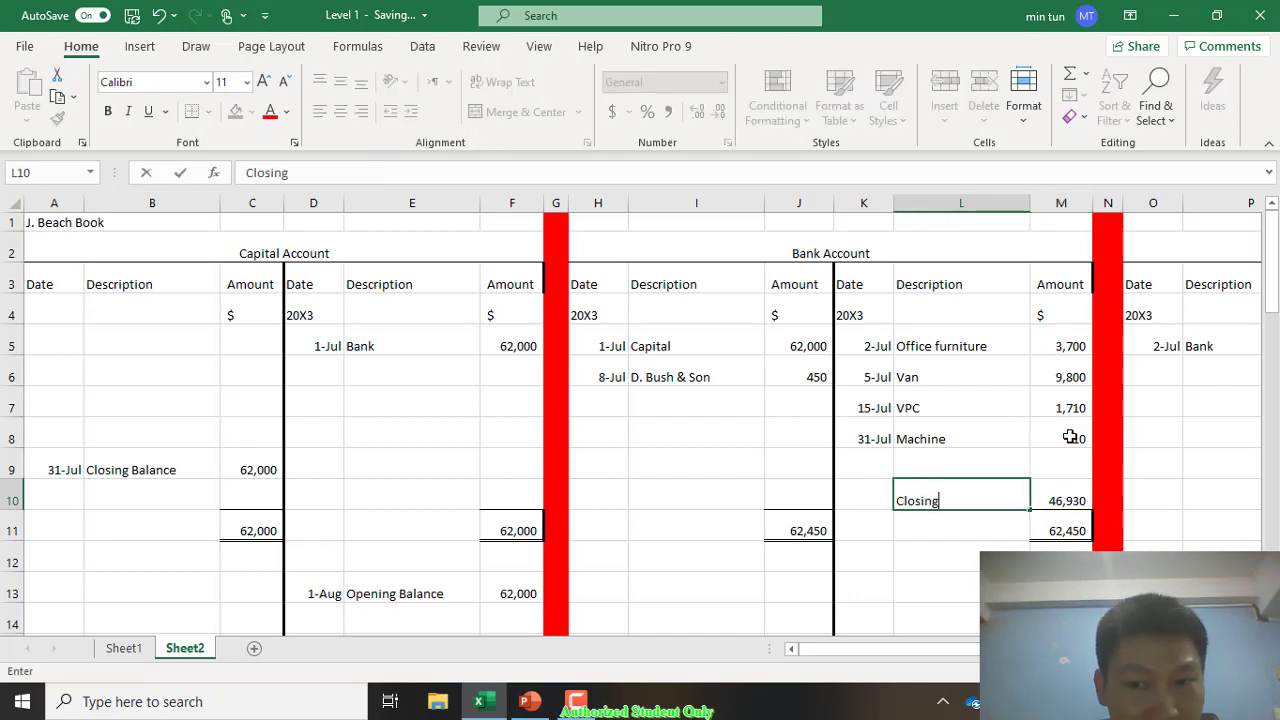
{"action": "type", "text": " Balance"}
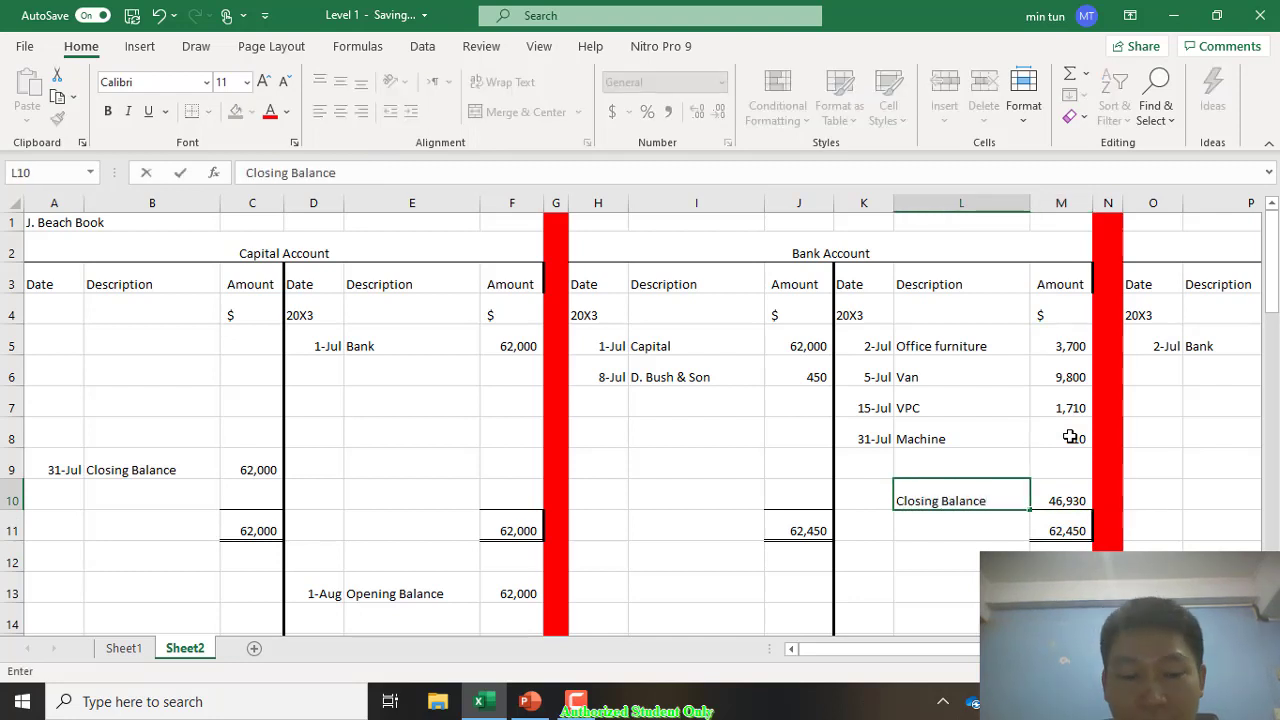
{"action": "key", "text": "Return"}
Step: Date the Bank Account's closing balance entry 31 July in K10
{"action": "key", "text": "Up"}
{"action": "key", "text": "Left"}
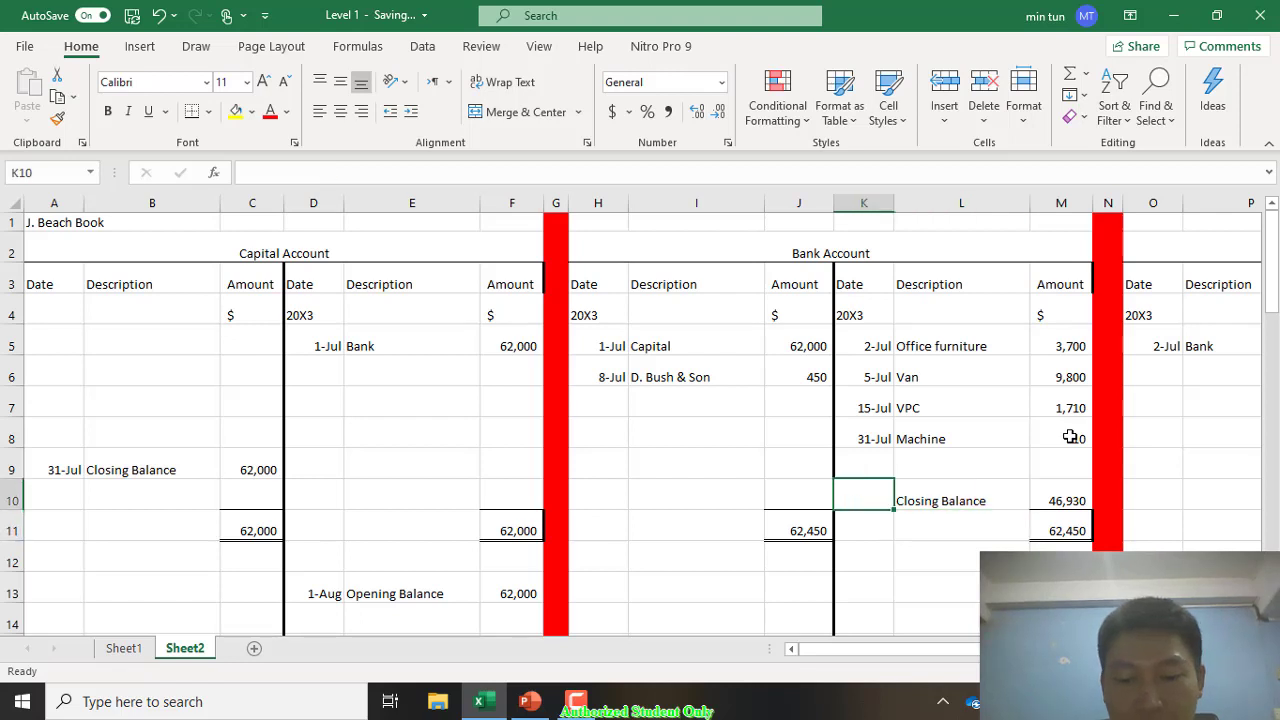
{"action": "type", "text": "31 J"}
{"action": "type", "text": "uly"}
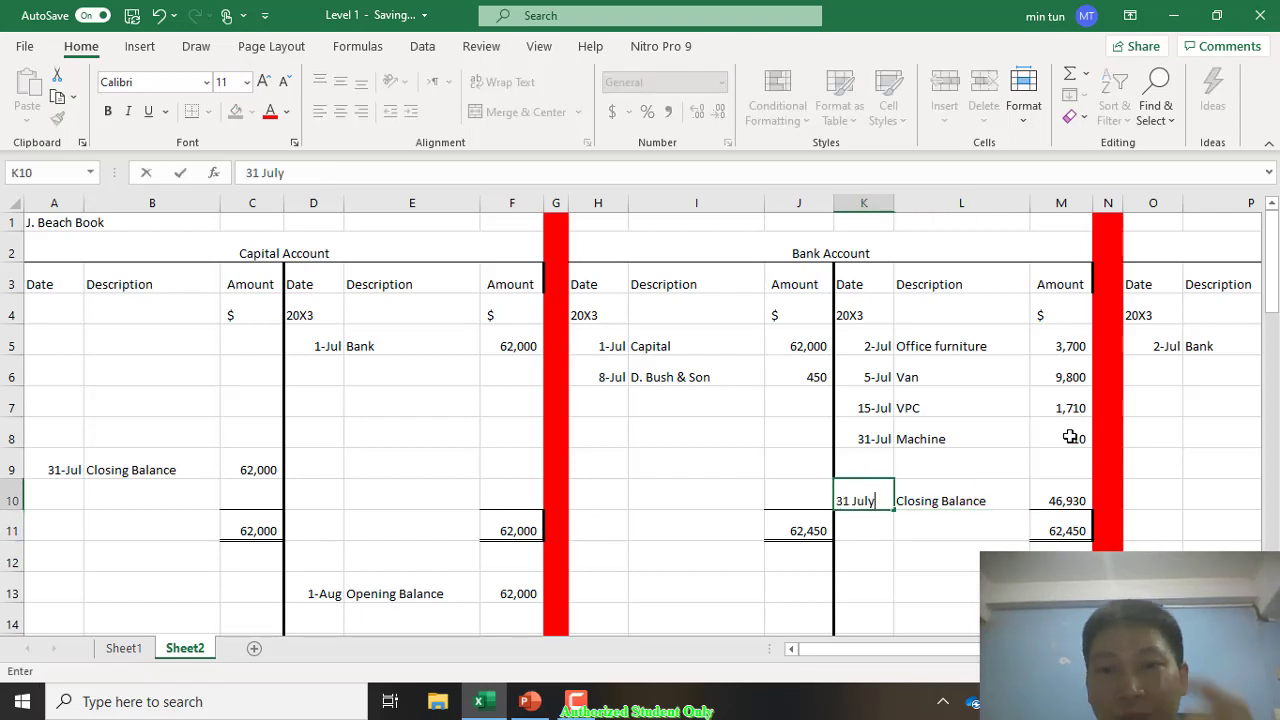
{"action": "key", "text": "Return"}
Step: Enter the description "Opening Balance" in I13 on the debit side of the Bank Account
{"action": "scroll", "coordinate": [1070, 437], "scroll_direction": "down", "scroll_amount": 1}
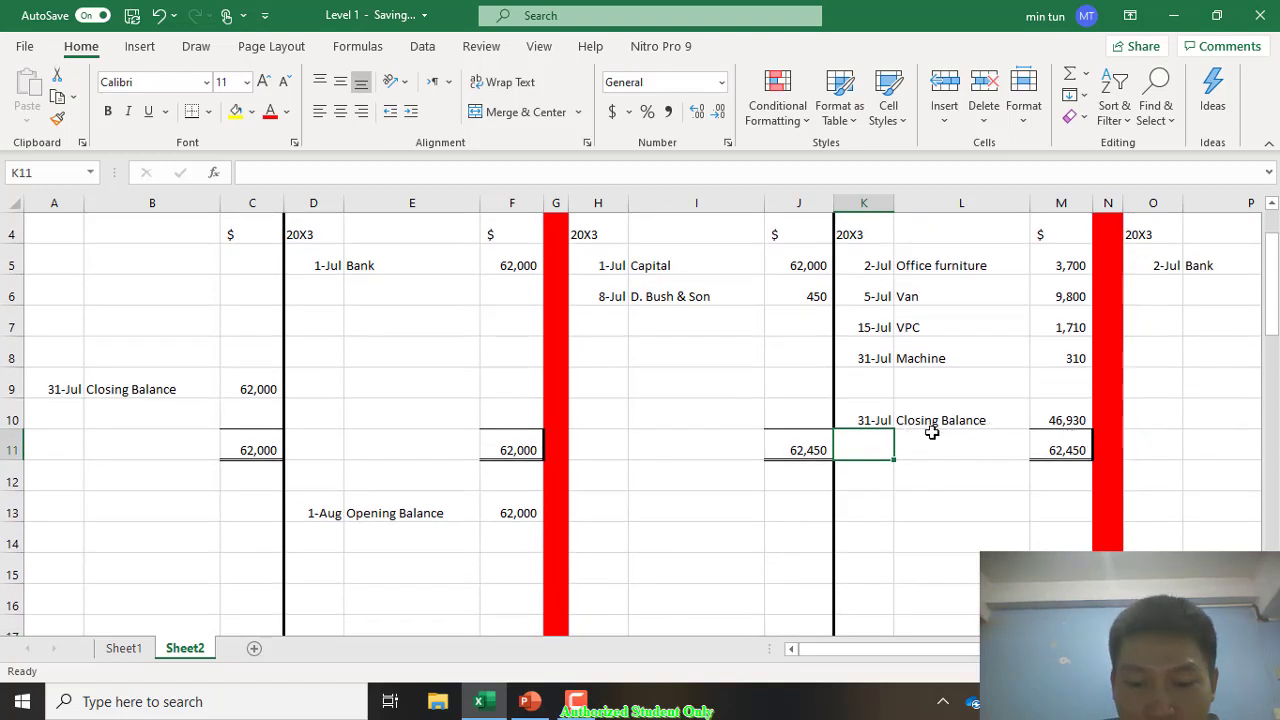
{"action": "left_click", "coordinate": [706, 506]}
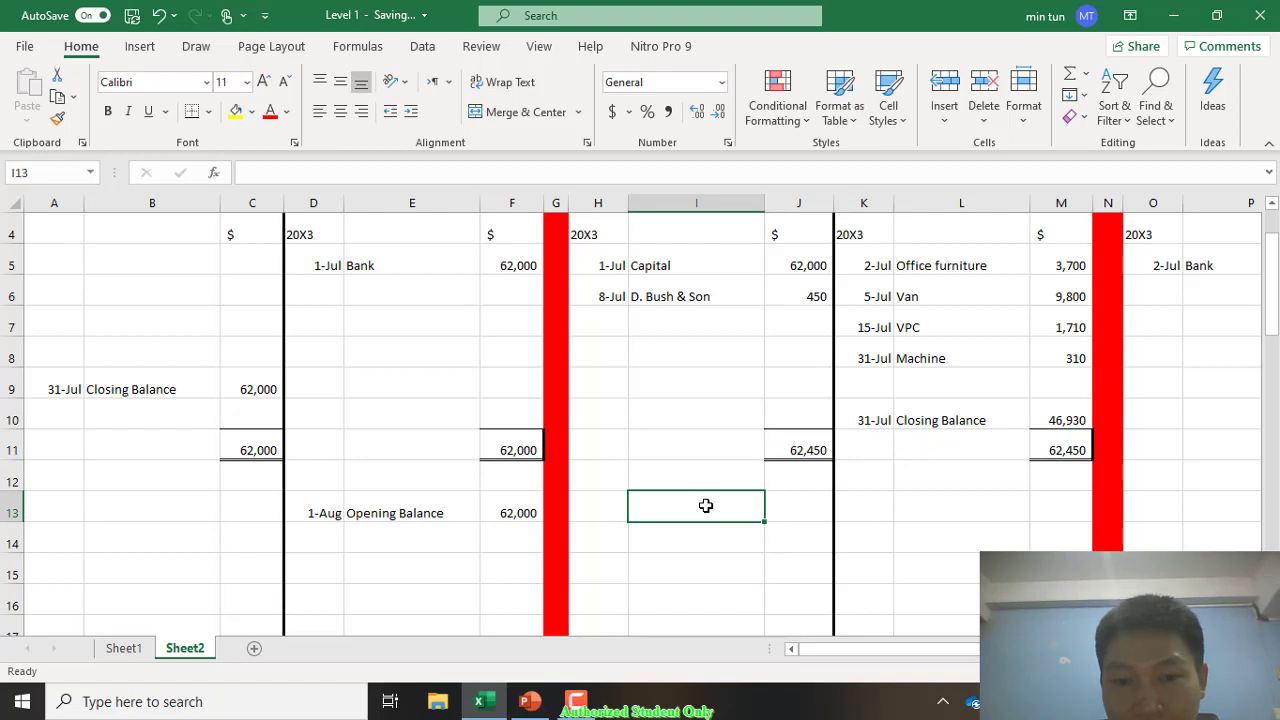
{"action": "type", "text": "Opening"}
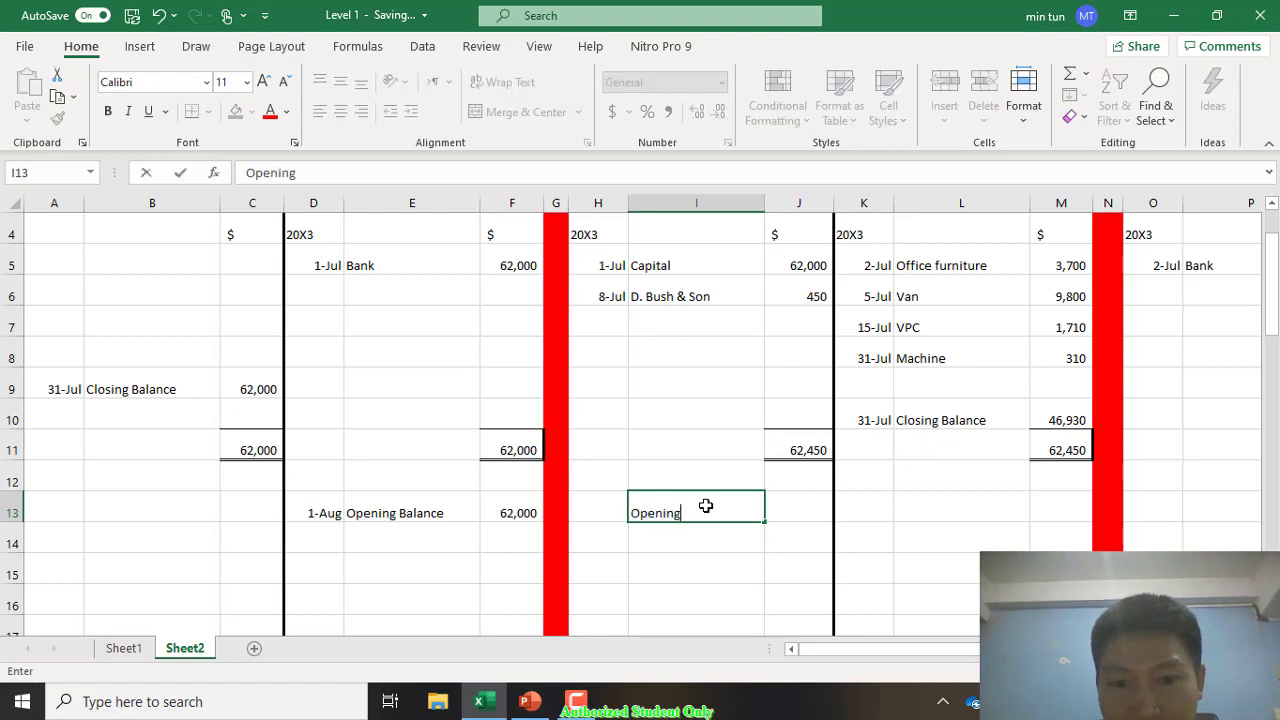
{"action": "type", "text": " Balance"}
{"action": "key", "text": "Return"}
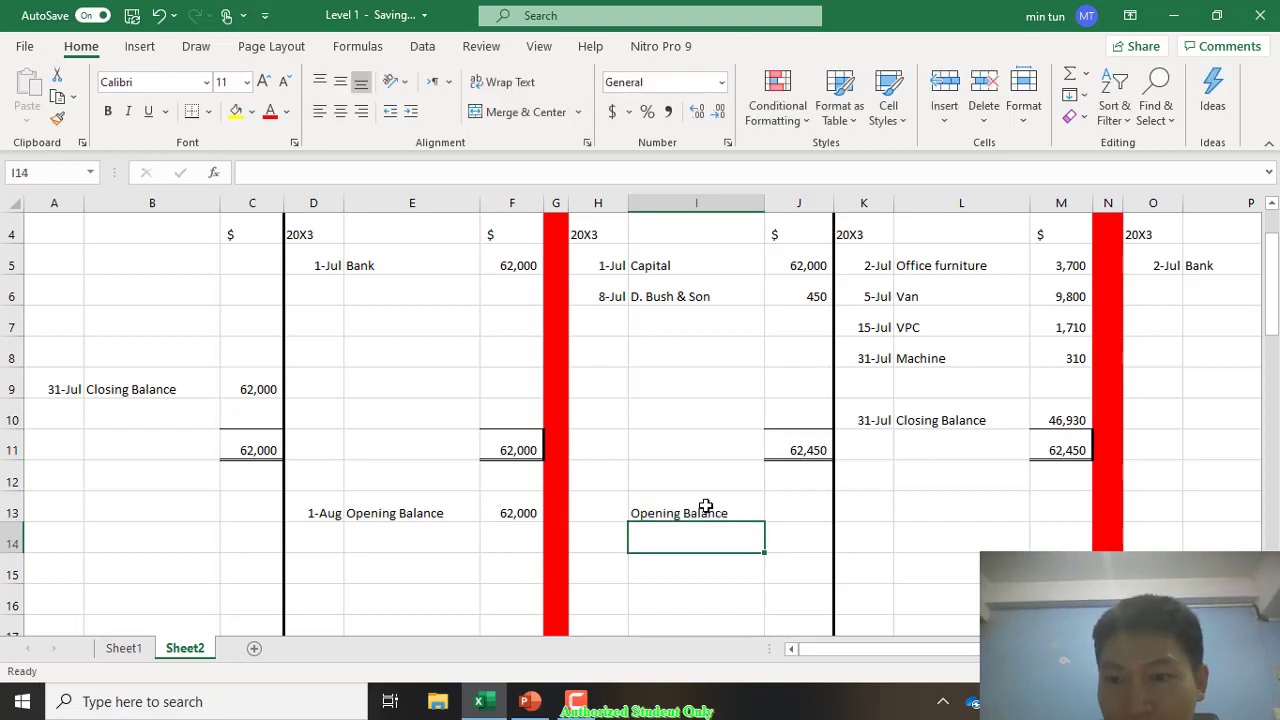
Step: Bring the Bank Account's closing balance down into J13 by linking it to M10
{"action": "key", "text": "Up"}
{"action": "key", "text": "Right"}
{"action": "type", "text": "="}
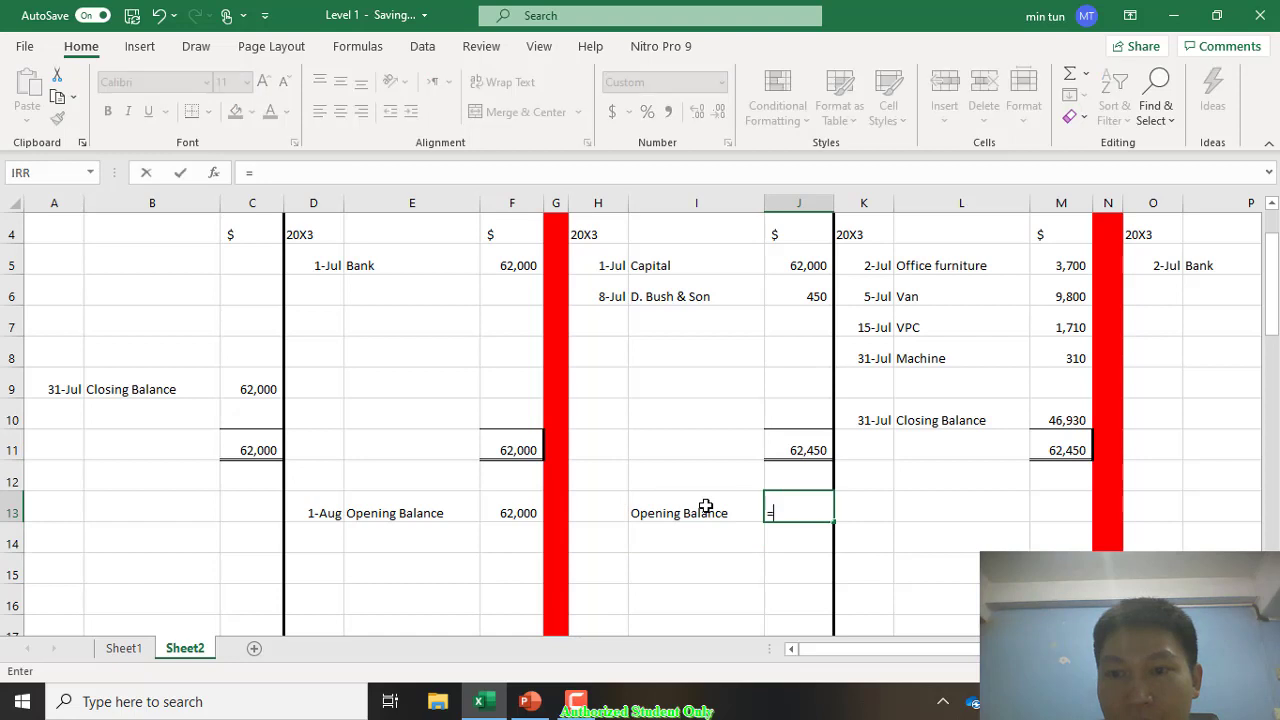
{"action": "left_click", "coordinate": [1061, 418]}
{"action": "key", "text": "Return"}
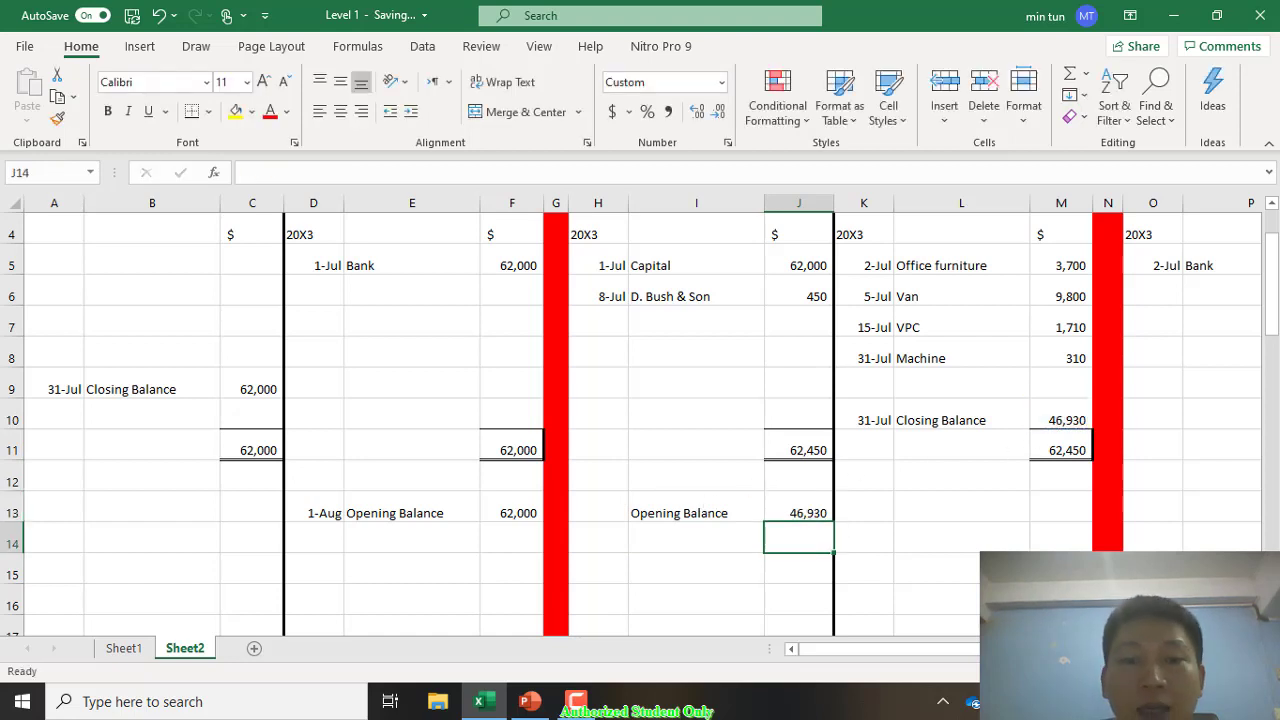
Step: Date the Bank Account's opening balance entry 1 August in H13
{"action": "key", "text": "Up"}
{"action": "key", "text": "Left"}
{"action": "key", "text": "Left"}
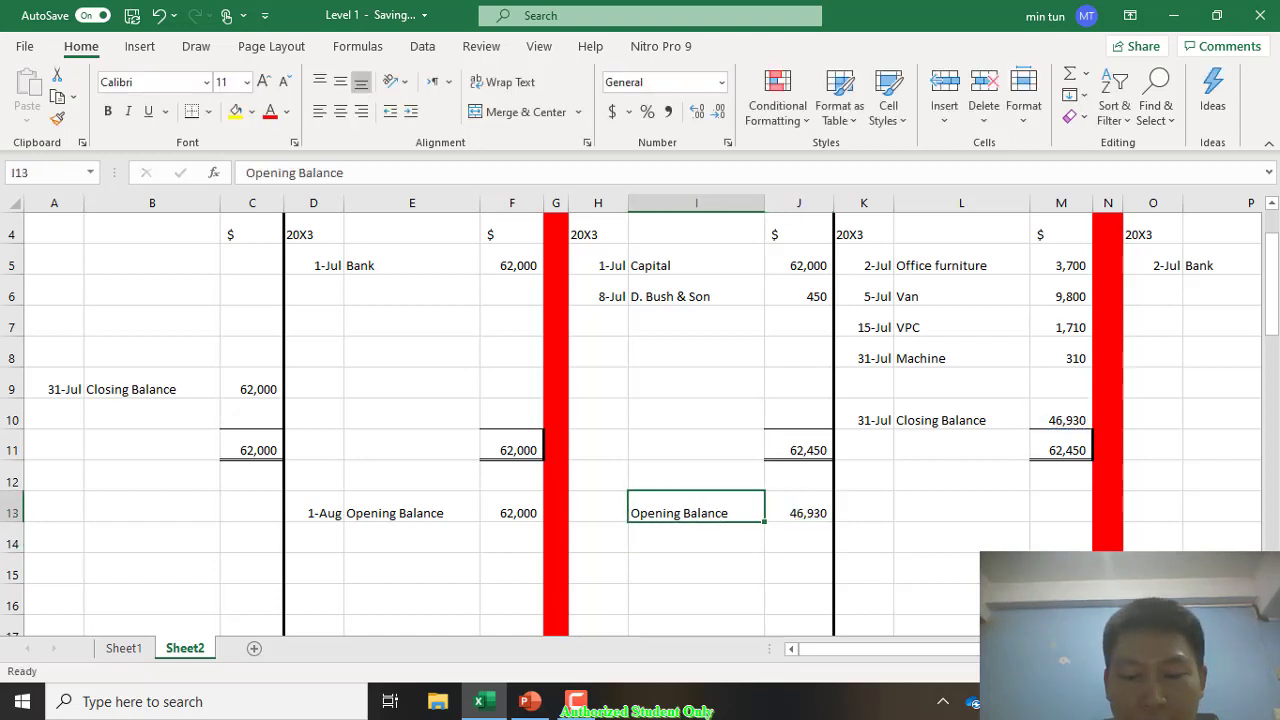
{"action": "type", "text": "1"}
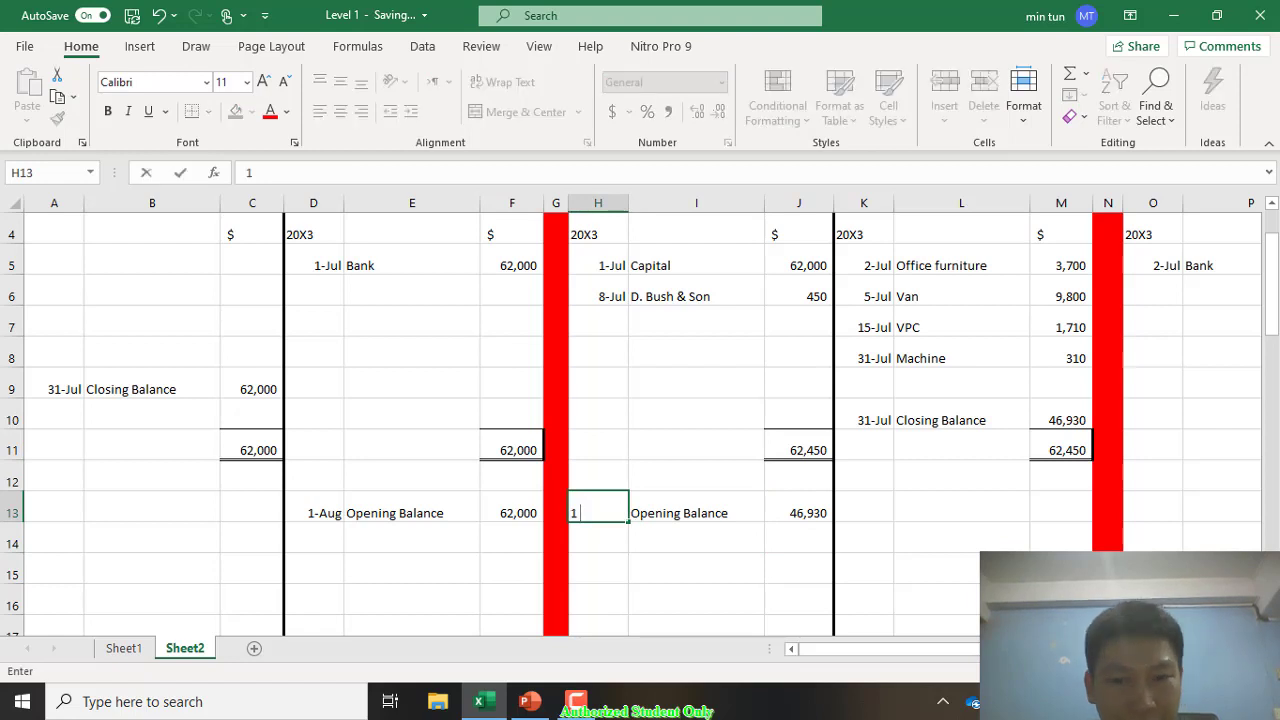
{"action": "type", "text": " Aug"}
{"action": "key", "text": "Return"}
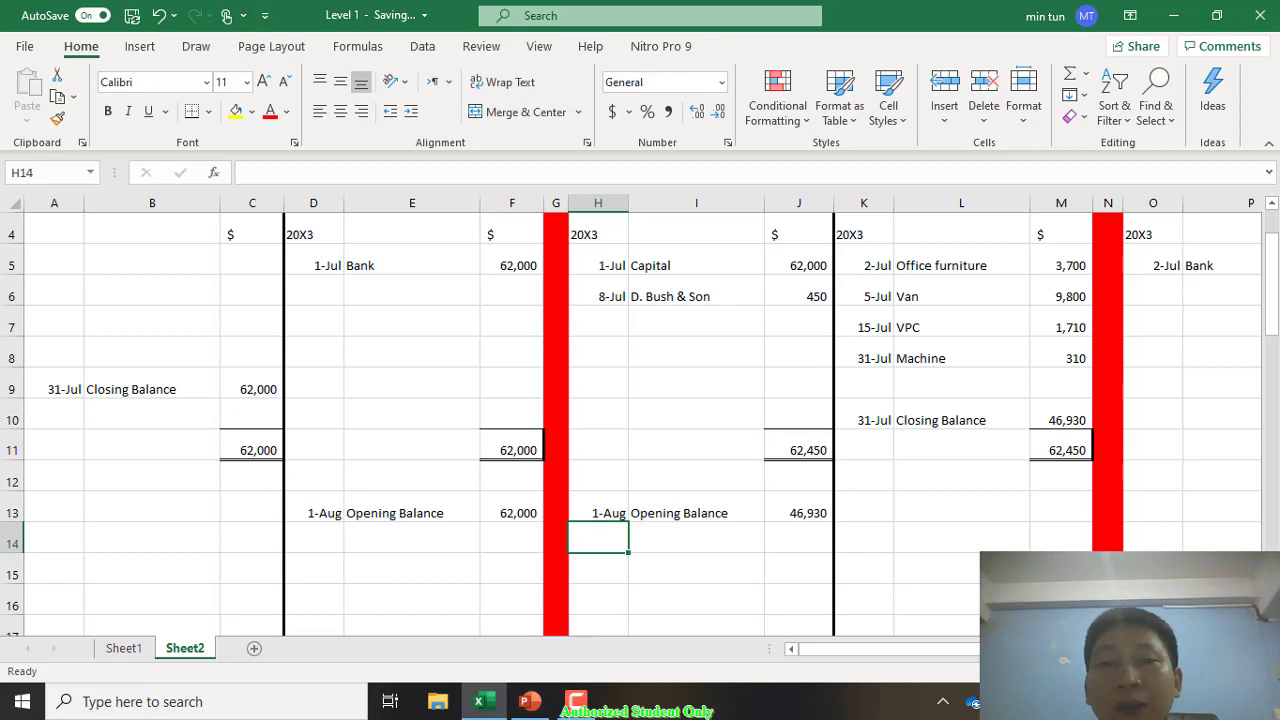
Step: Total the debit side of the Office Furniture Account in Q11 by summing Q5:Q10
{"action": "scroll", "coordinate": [640, 416], "scroll_direction": "up", "scroll_amount": 1}
{"action": "scroll", "coordinate": [640, 416], "scroll_direction": "right", "scroll_amount": 6}
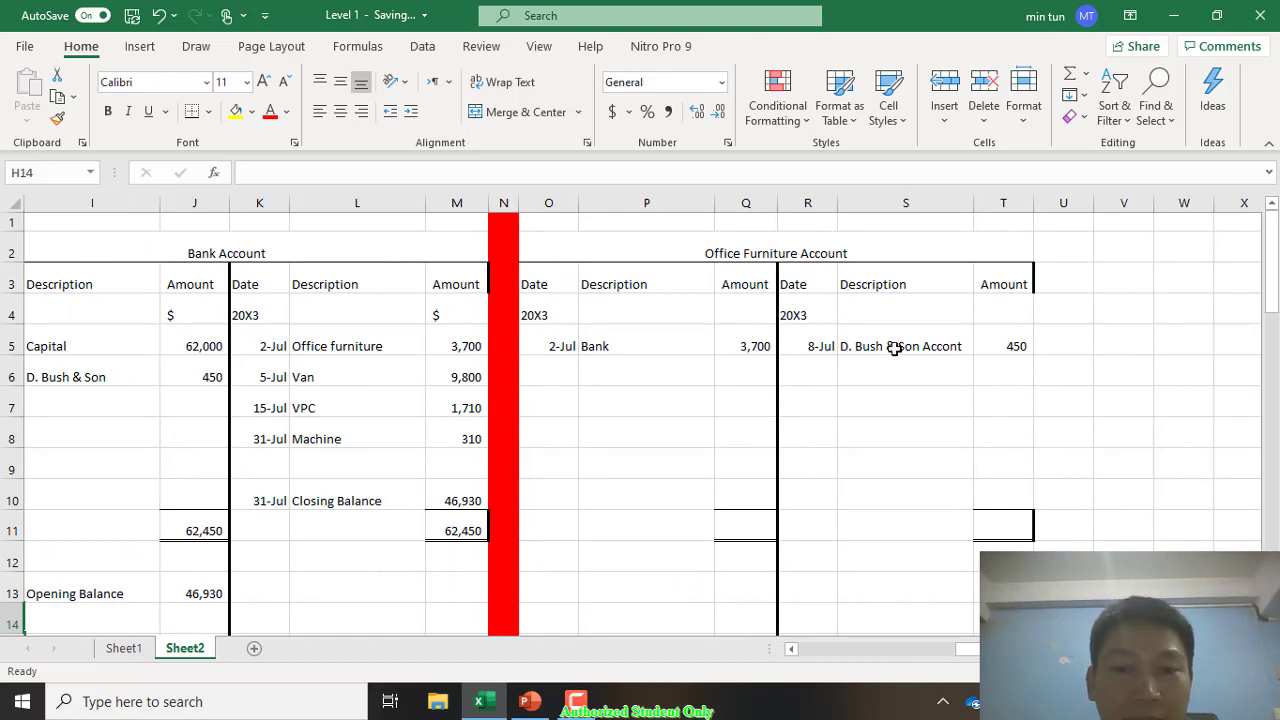
{"action": "left_click", "coordinate": [731, 521]}
{"action": "key", "text": "alt+equal"}
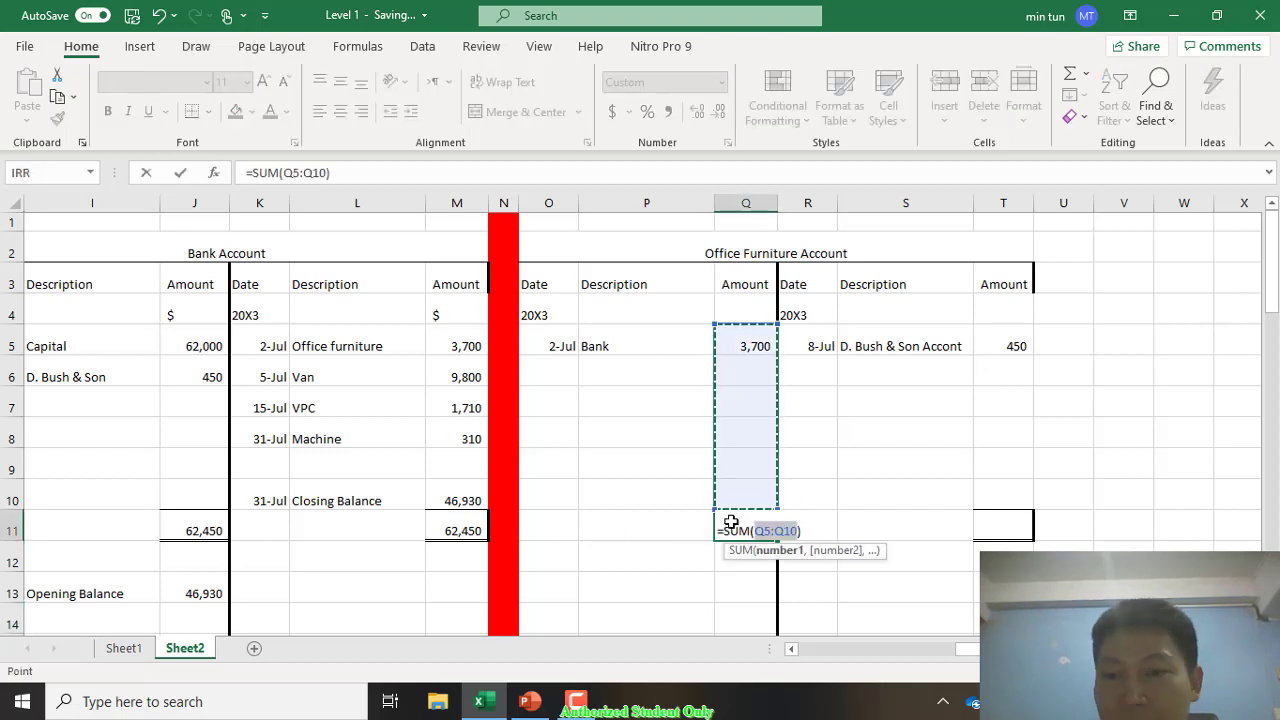
{"action": "key", "text": "Return"}
Step: Set the Office Furniture Account's credit total in T11 equal to the debit total in Q11
{"action": "key", "text": "Up"}
{"action": "key", "text": "Right"}
{"action": "key", "text": "Right"}
{"action": "key", "text": "Right"}
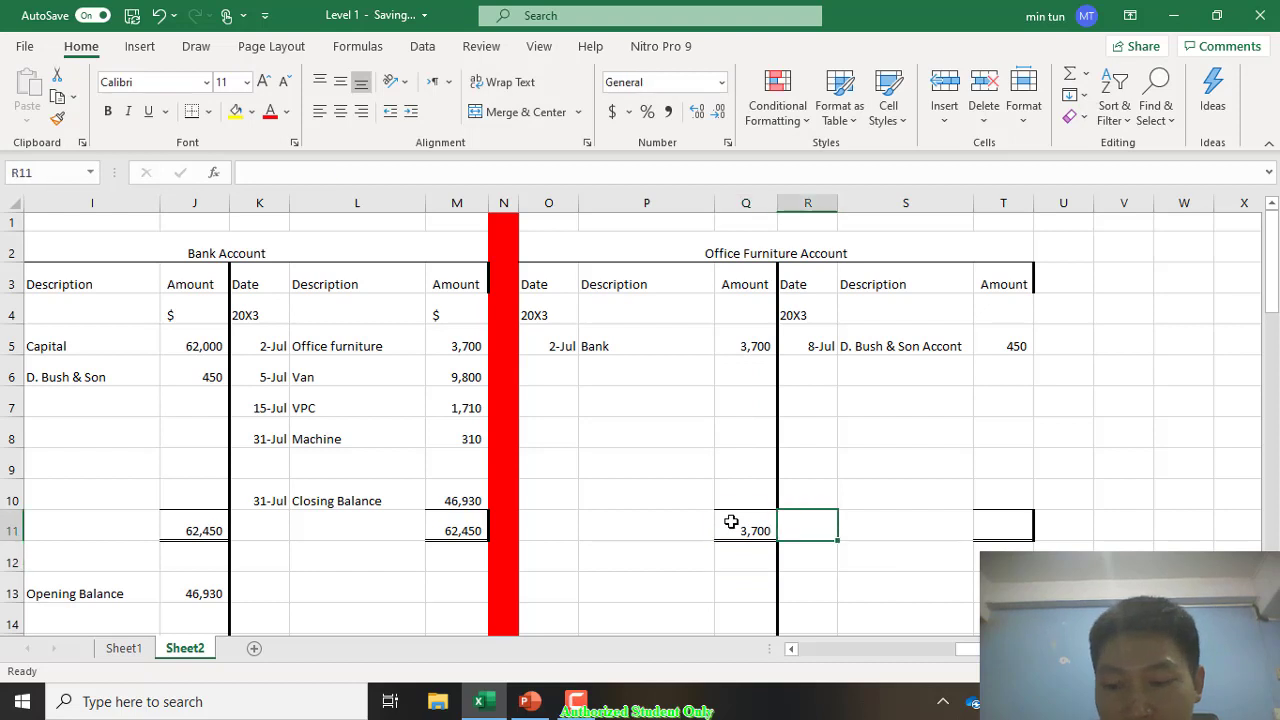
{"action": "type", "text": "="}
{"action": "key", "text": "Left"}
{"action": "key", "text": "Left"}
{"action": "key", "text": "Left"}
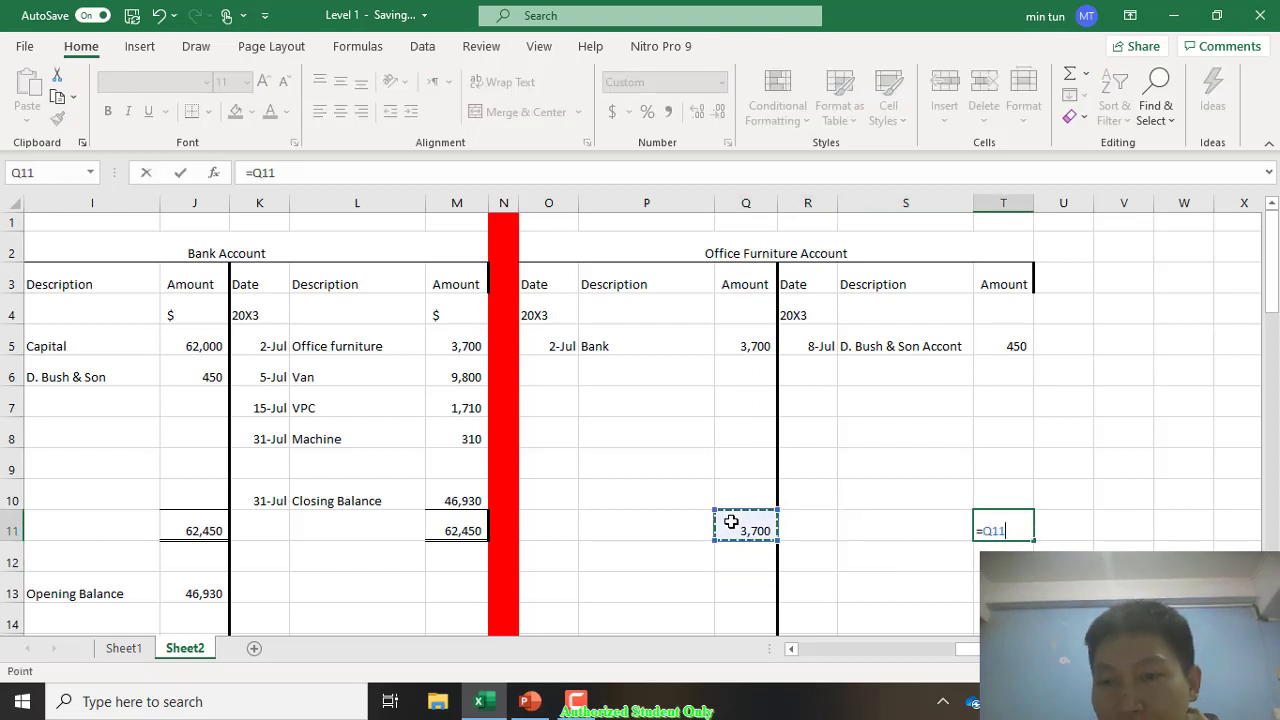
{"action": "key", "text": "Return"}
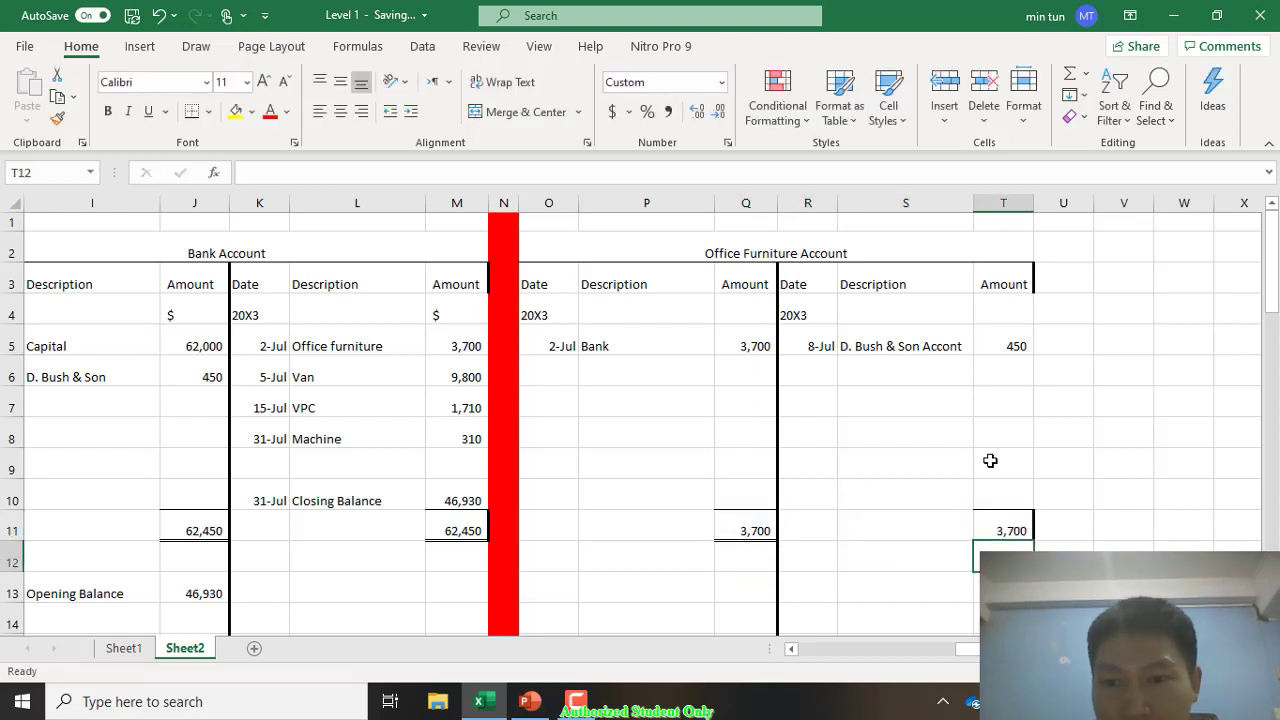
Step: Calculate the Office Furniture Account's closing balance in T9 by subtracting the credit entry T5 from the total in T11
{"action": "left_click", "coordinate": [990, 460]}
{"action": "type", "text": "="}
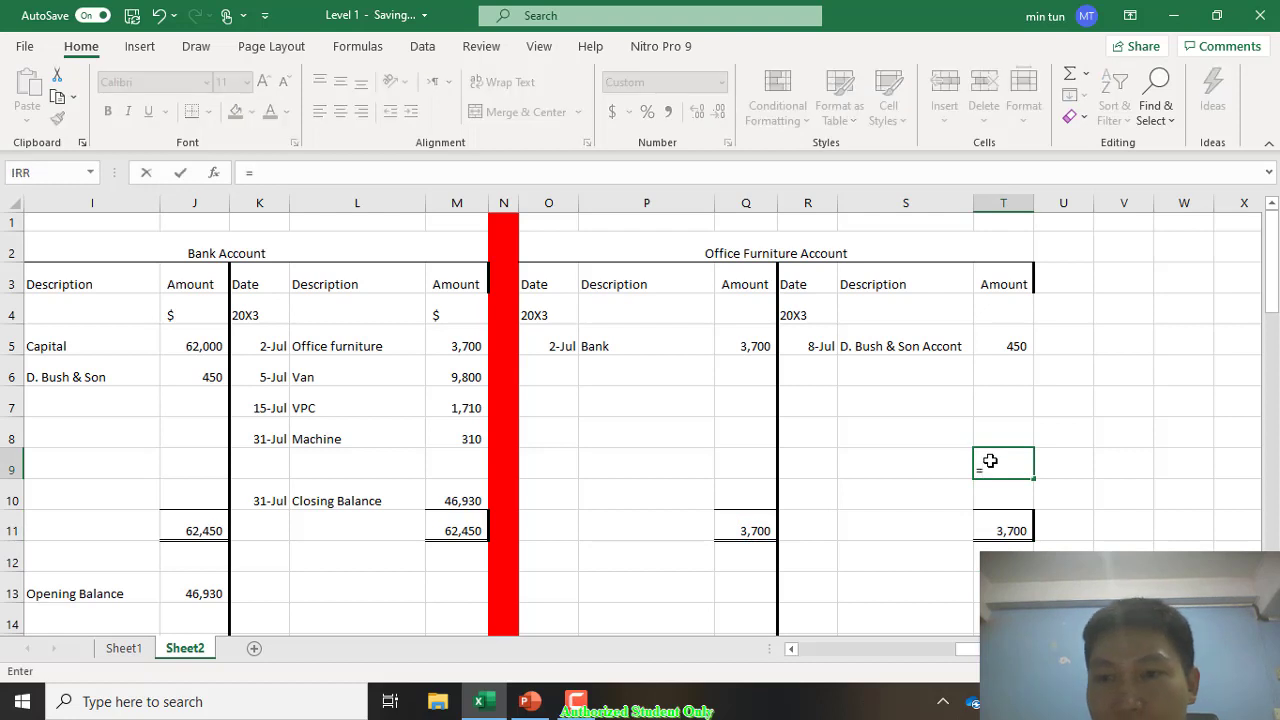
{"action": "key", "text": "Down"}
{"action": "key", "text": "Down"}
{"action": "type", "text": "-"}
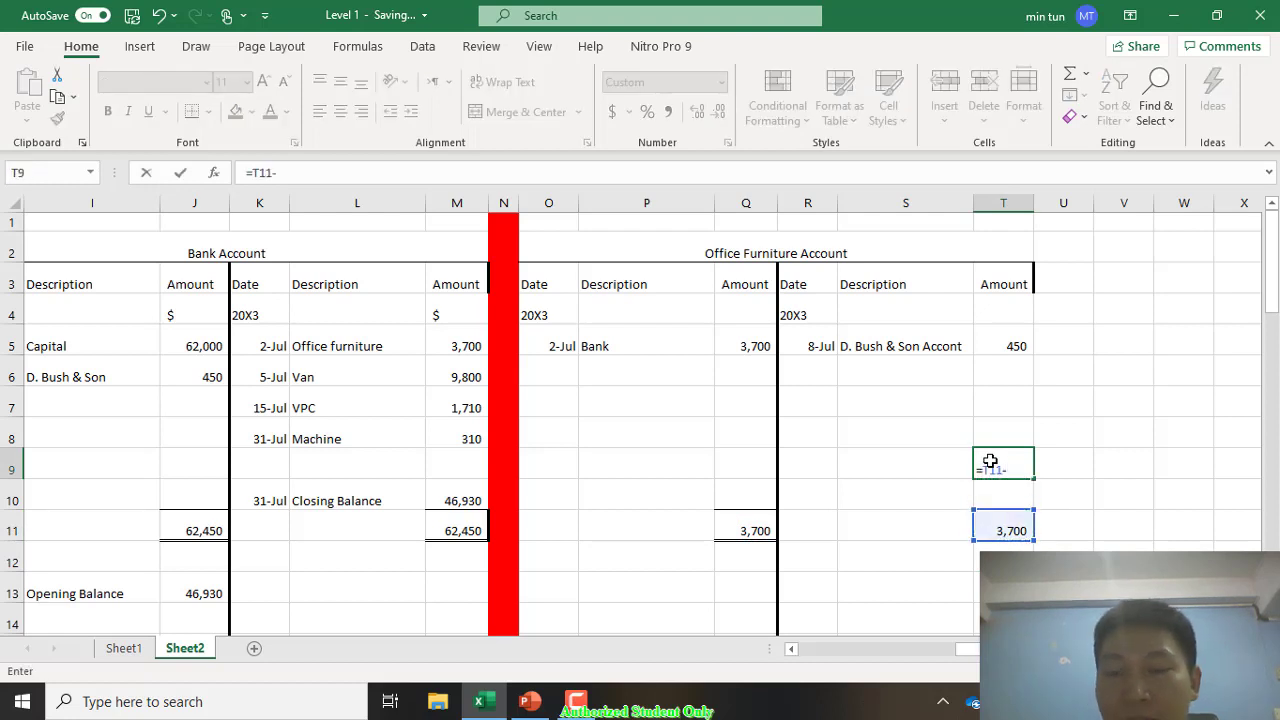
{"action": "key", "text": "Up"}
{"action": "key", "text": "Up"}
{"action": "key", "text": "Up"}
{"action": "key", "text": "Up"}
{"action": "key", "text": "Return"}
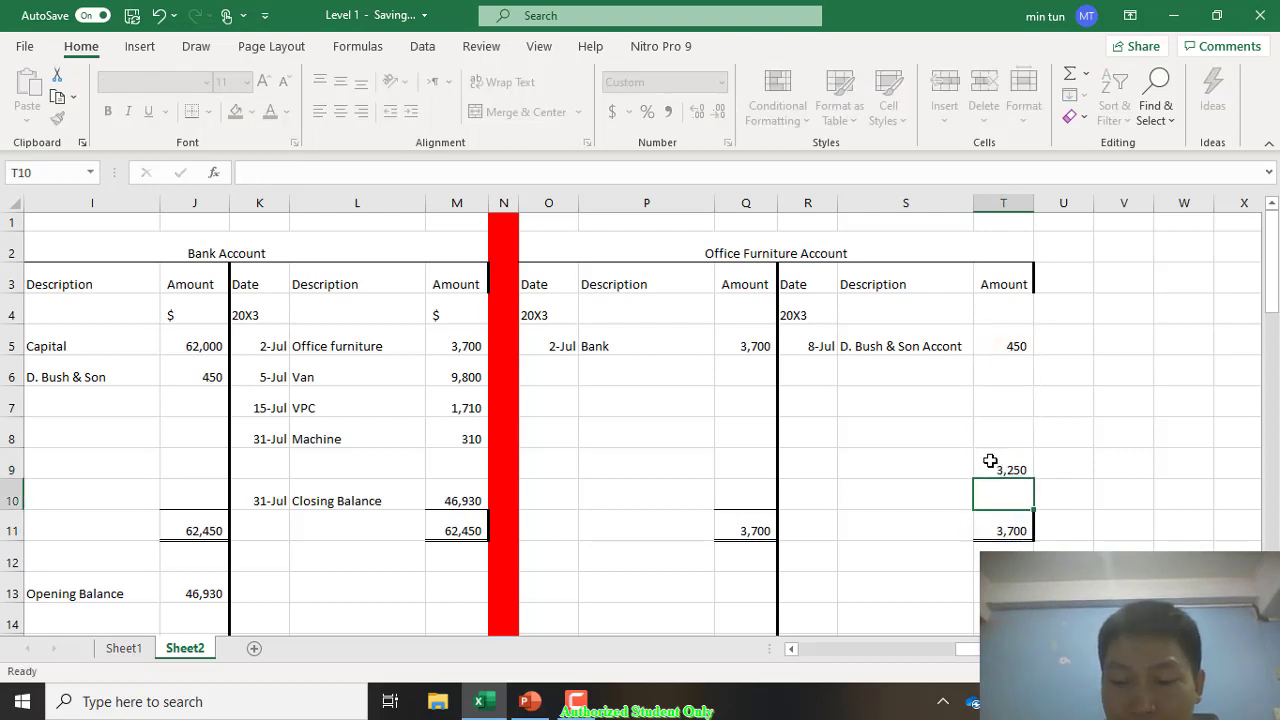
Step: Label the Office Furniture Account's balancing figure "Closing Balance" in S9
{"action": "left_click", "coordinate": [990, 461]}
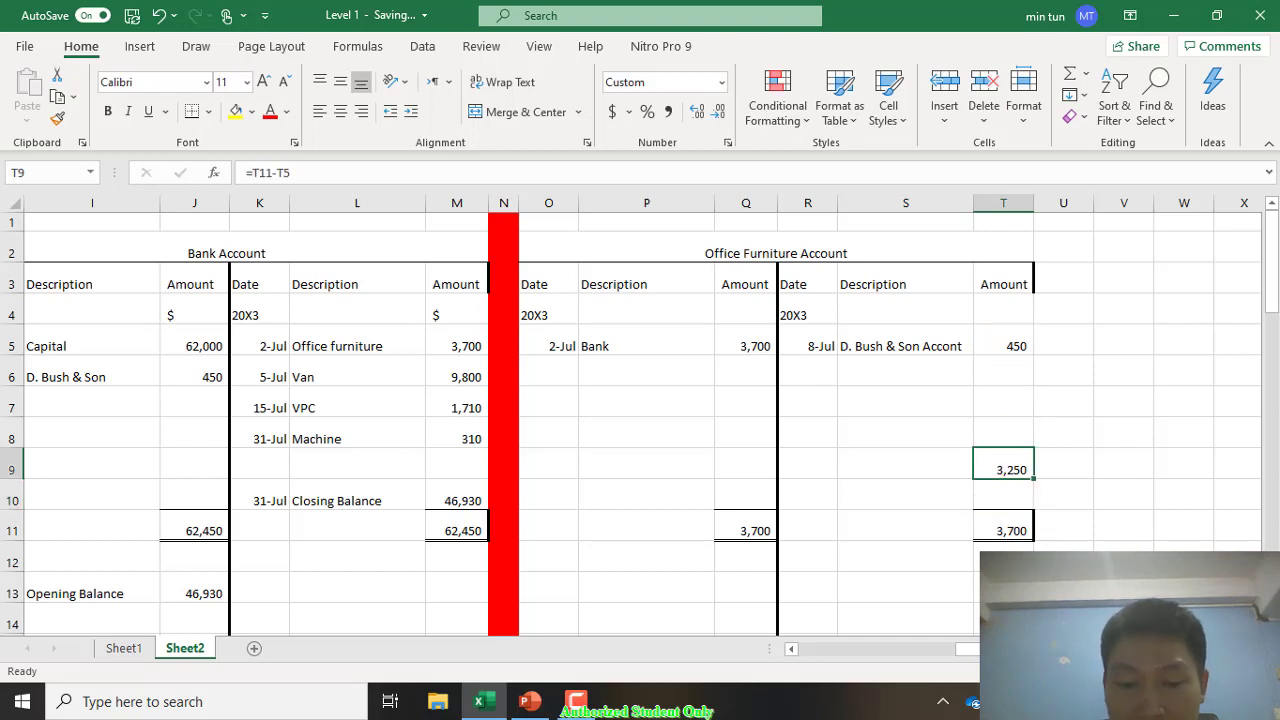
{"action": "left_click", "coordinate": [905, 463]}
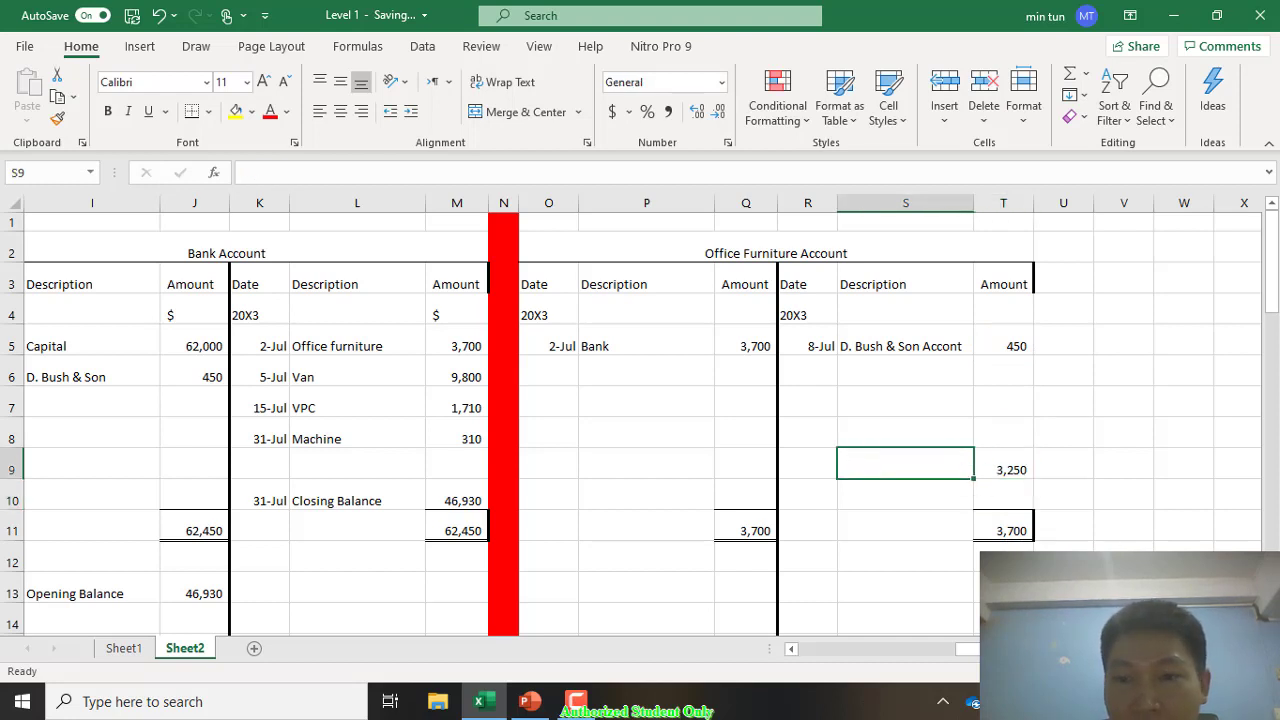
{"action": "type", "text": "Closing"}
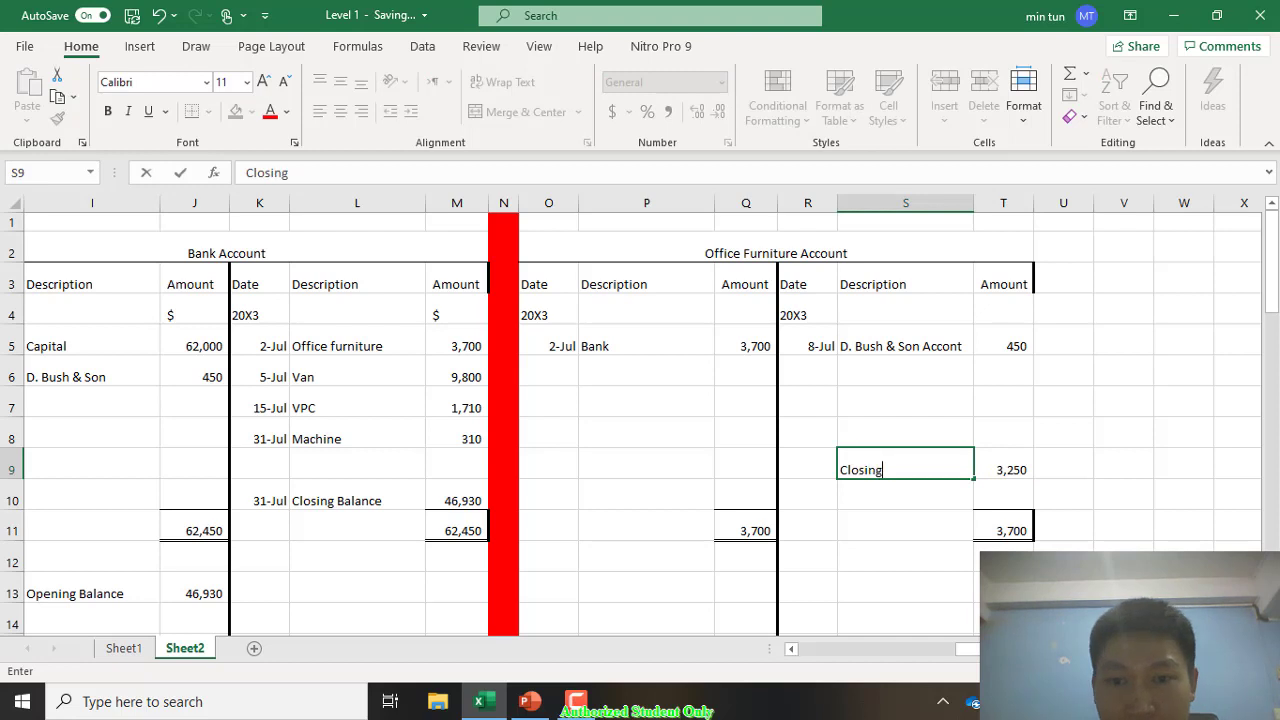
{"action": "type", "text": " Balance"}
{"action": "key", "text": "Return"}
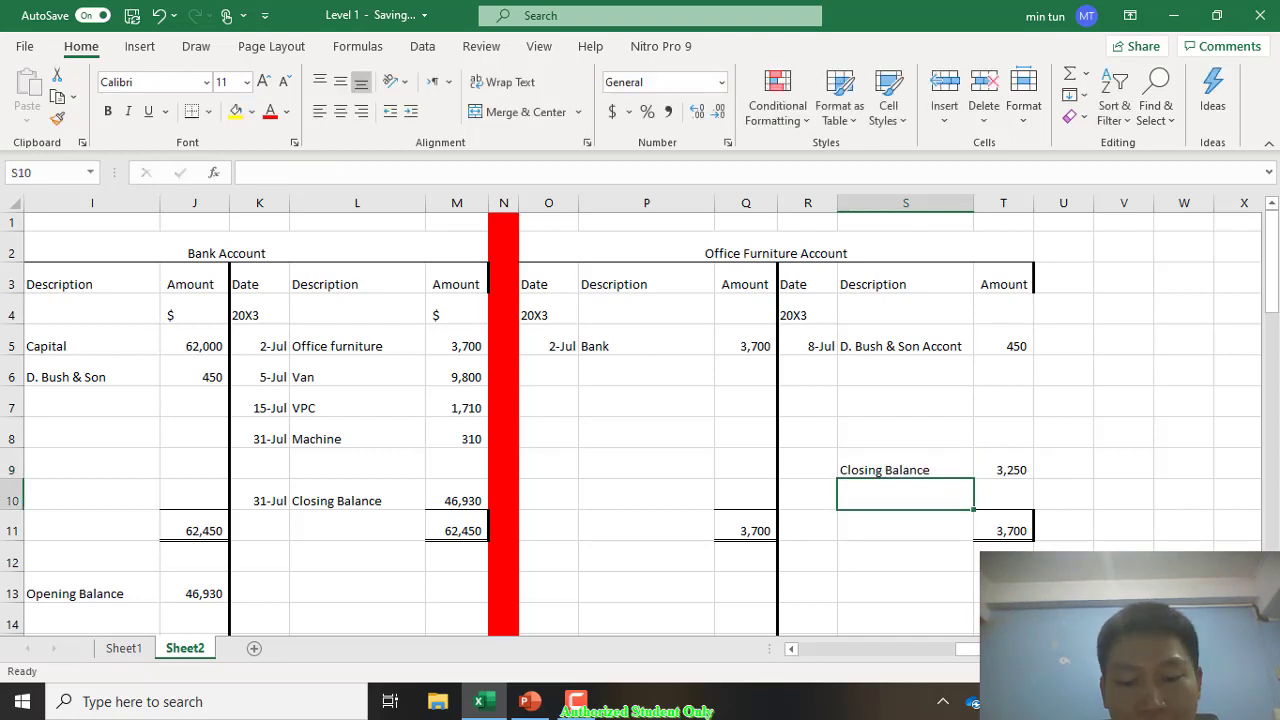
Step: Date the Office Furniture Account's closing balance 31 July in R9
{"action": "left_click", "coordinate": [807, 463]}
{"action": "type", "text": "31"}
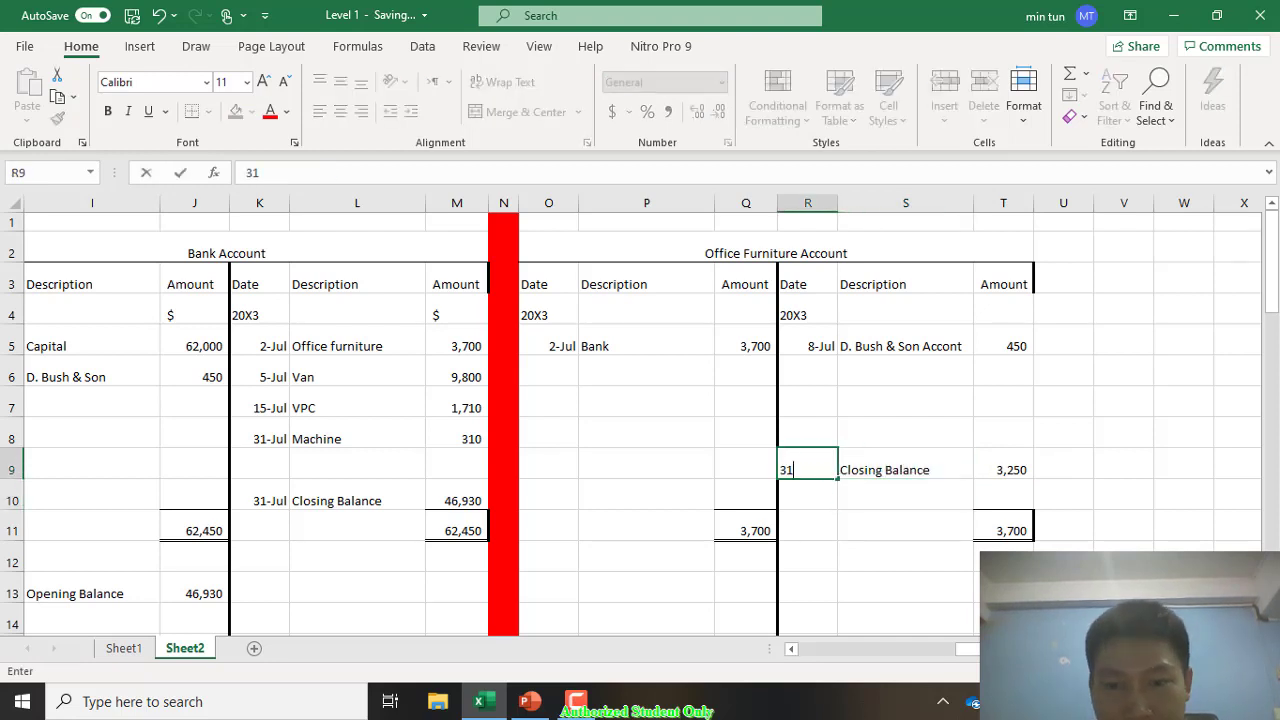
{"action": "type", "text": " July"}
{"action": "key", "text": "Return"}
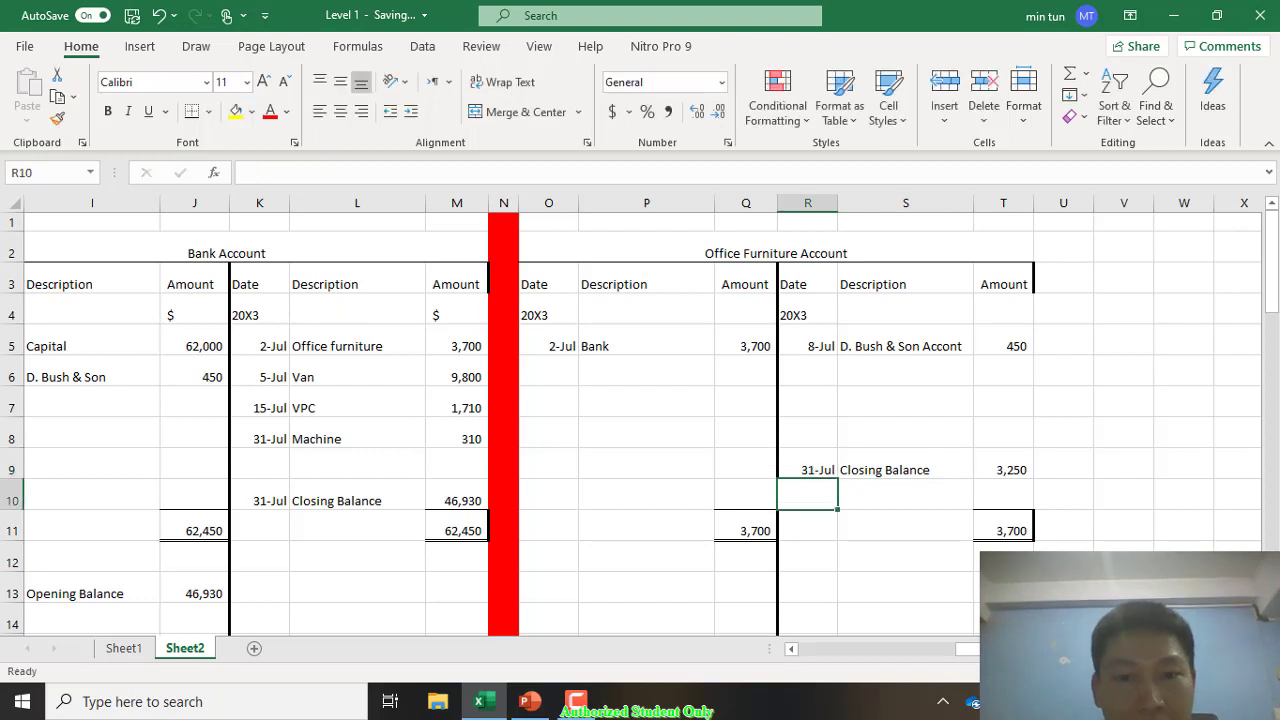
Step: Start the Office Furniture Account's opening entry in row 13 with the date 1 Aug in O13 and "Opening Balance" in P13
{"action": "scroll", "coordinate": [640, 420], "scroll_direction": "down", "scroll_amount": 2}
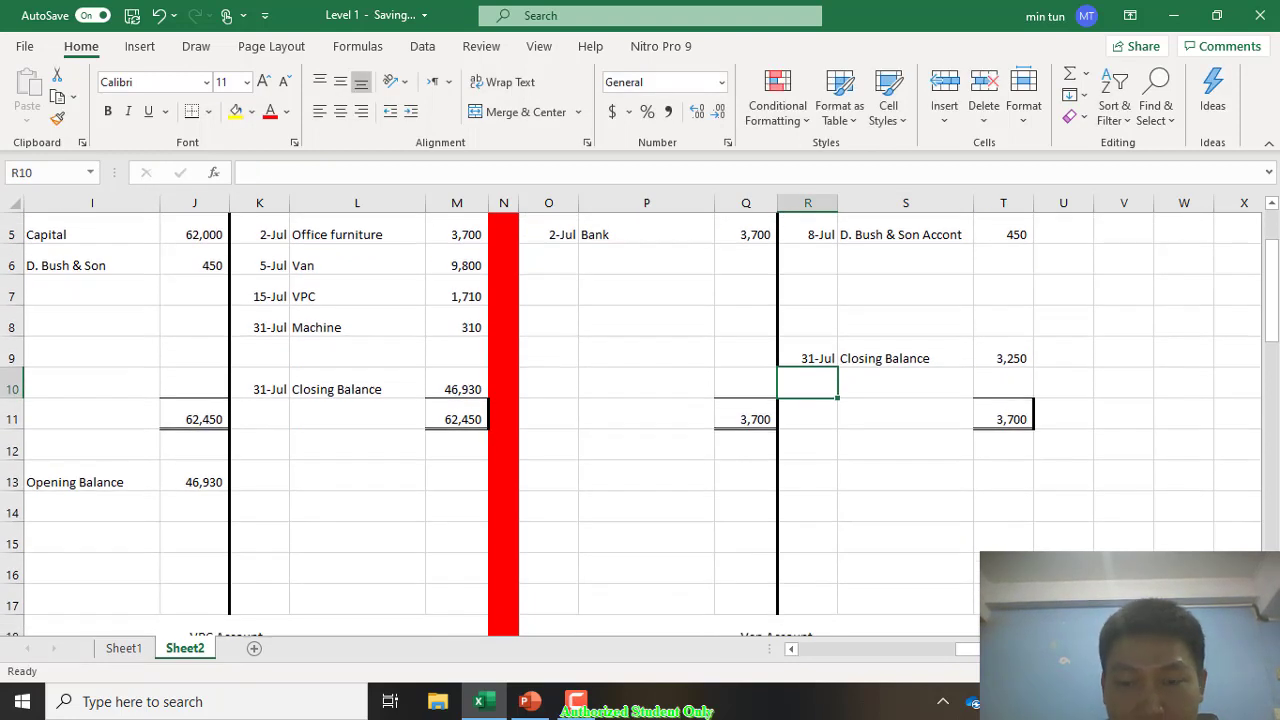
{"action": "key", "text": "Left"}
{"action": "key", "text": "Left"}
{"action": "key", "text": "Left"}
{"action": "key", "text": "Down"}
{"action": "key", "text": "Down"}
{"action": "key", "text": "Down"}
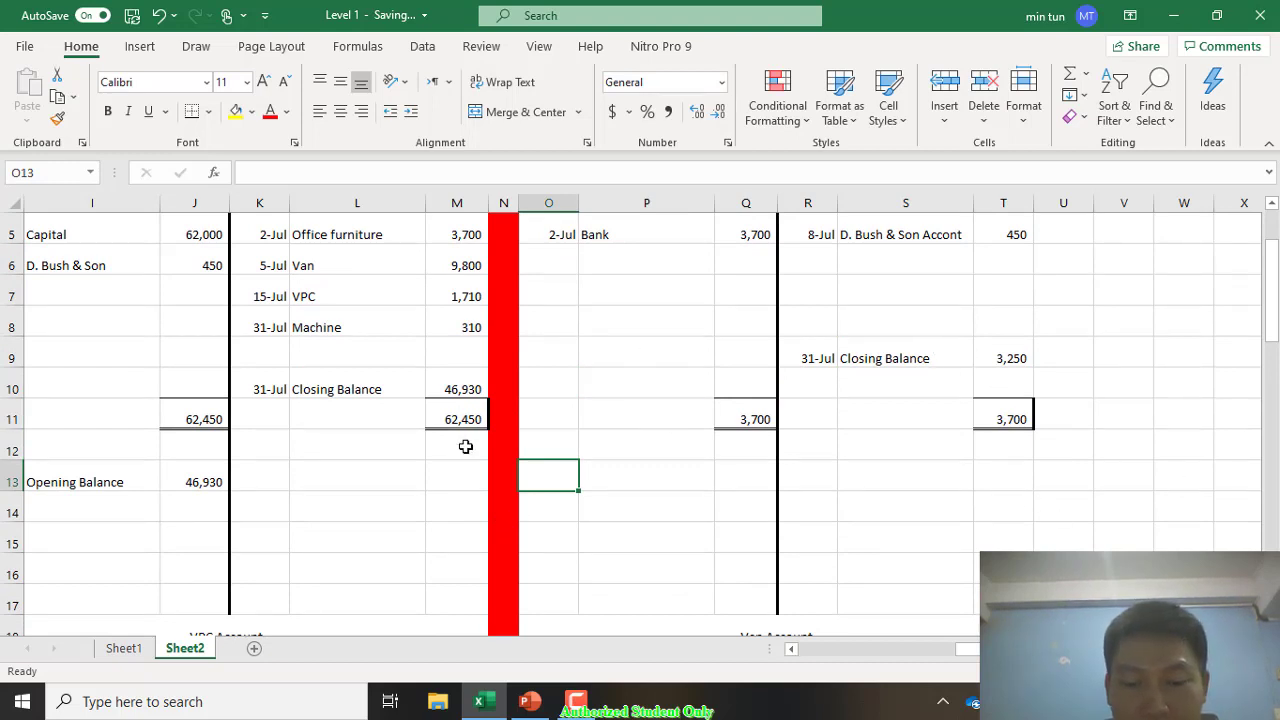
{"action": "type", "text": "1 Aug"}
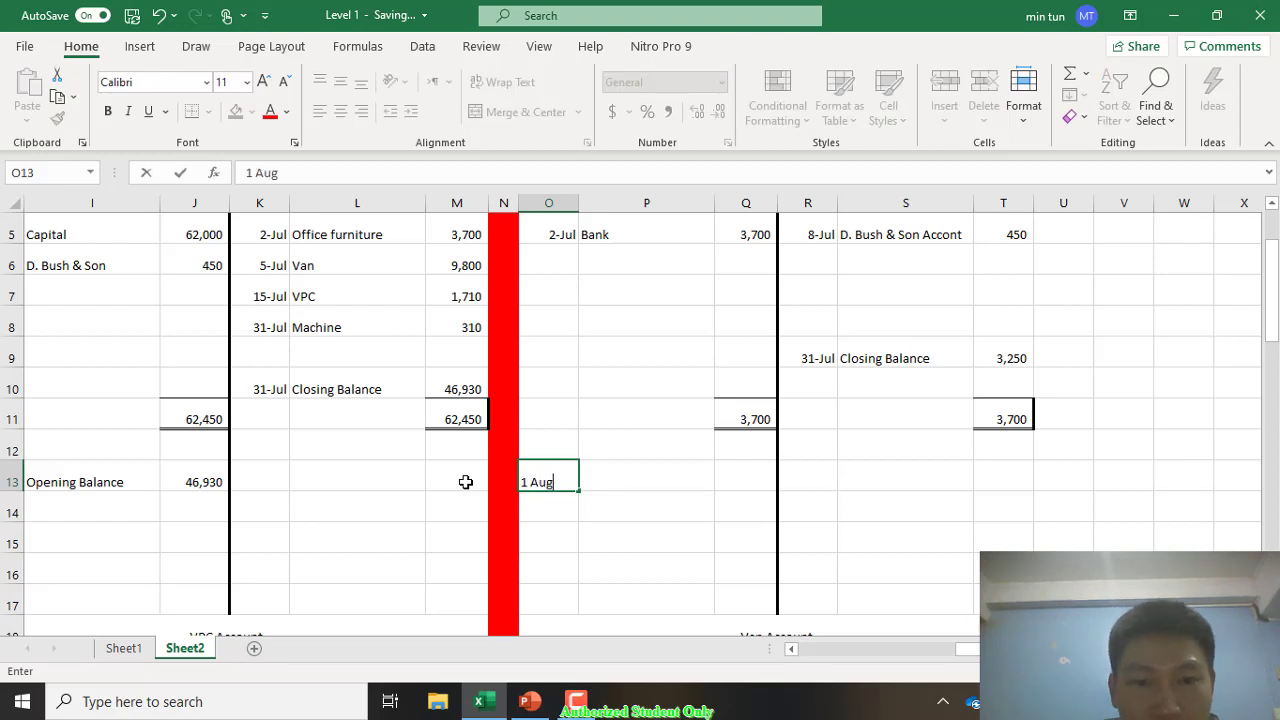
{"action": "key", "text": "Tab"}
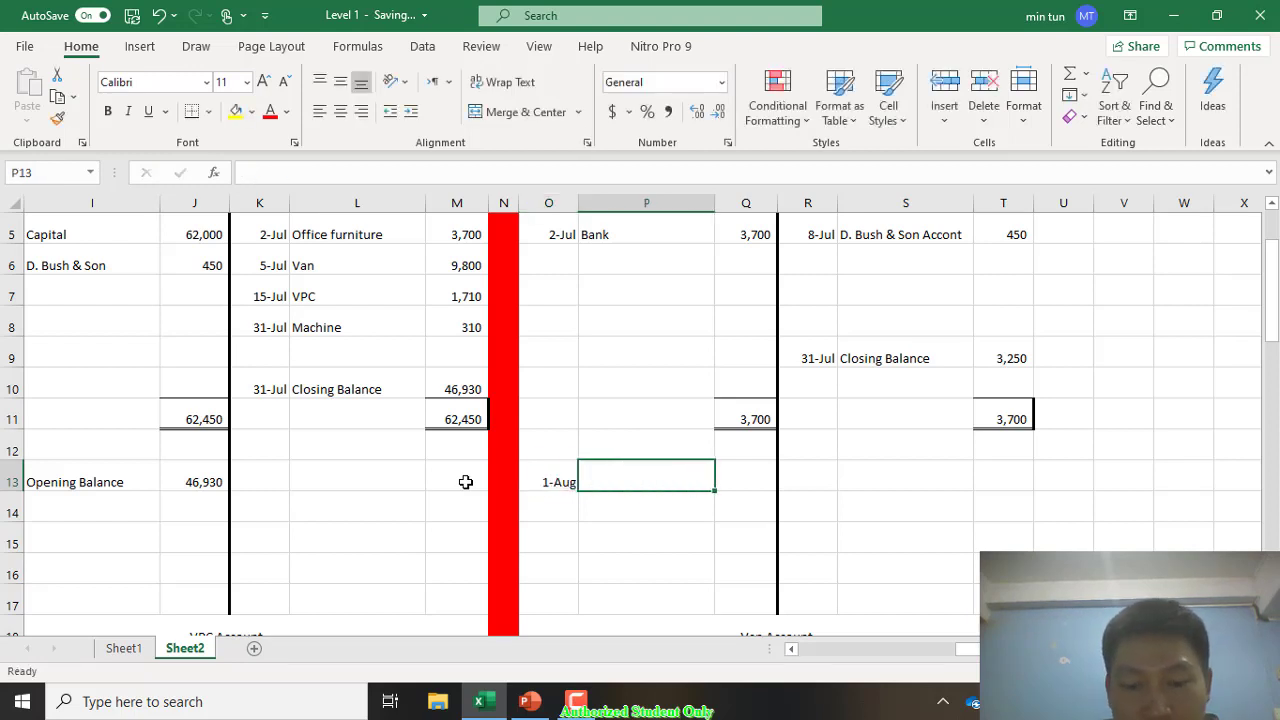
{"action": "type", "text": "Opening"}
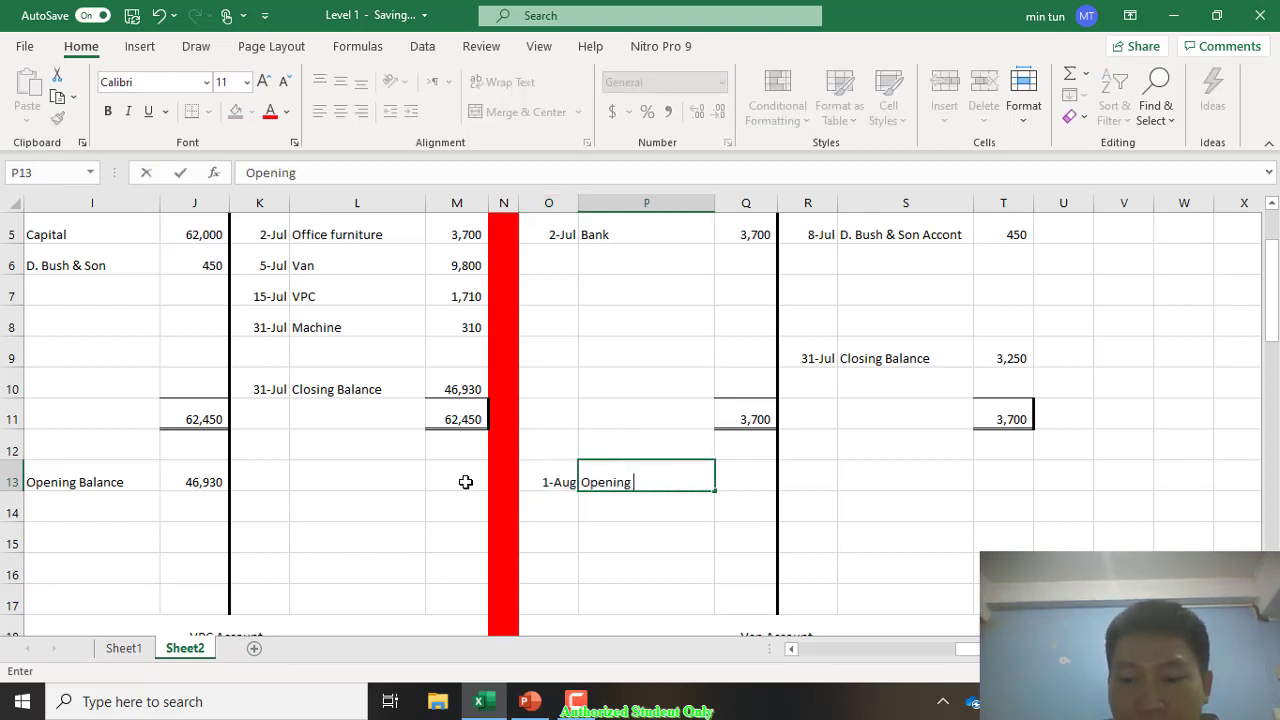
{"action": "type", "text": " Balance"}
{"action": "key", "text": "Tab"}
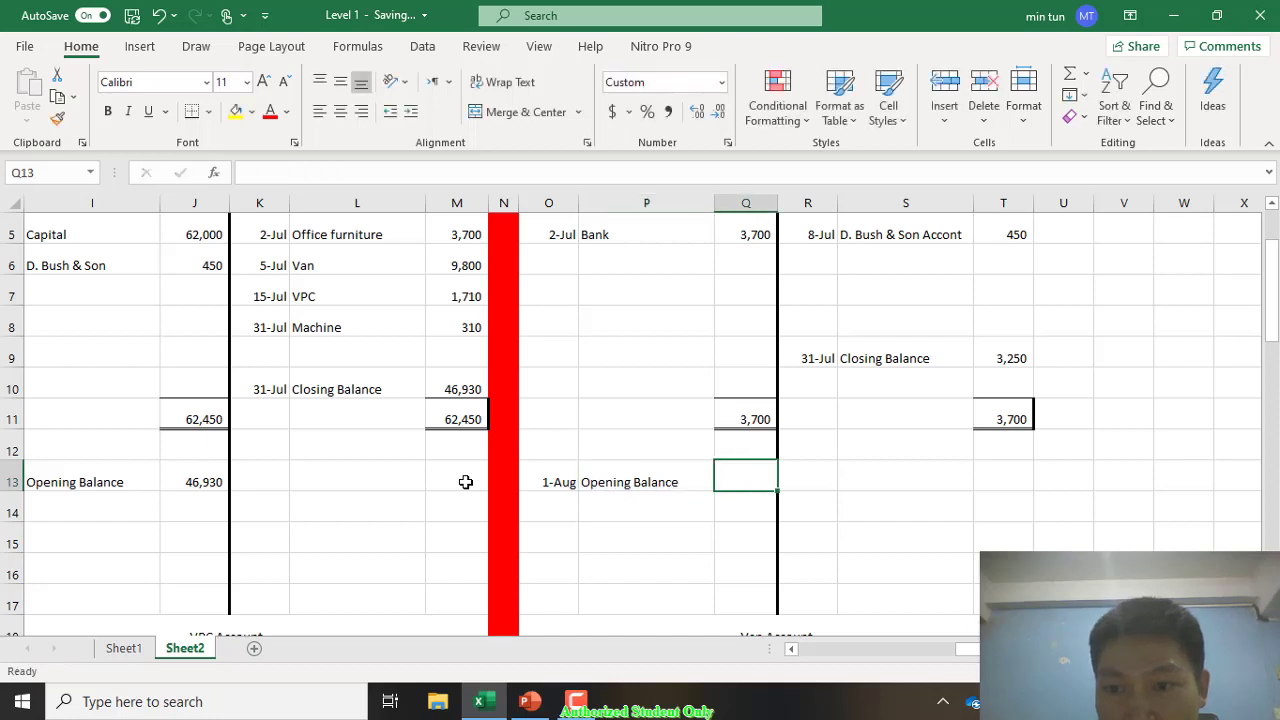
Step: Set the Office Furniture Account's opening balance in Q13 equal to the closing balance in T9
{"action": "type", "text": "="}
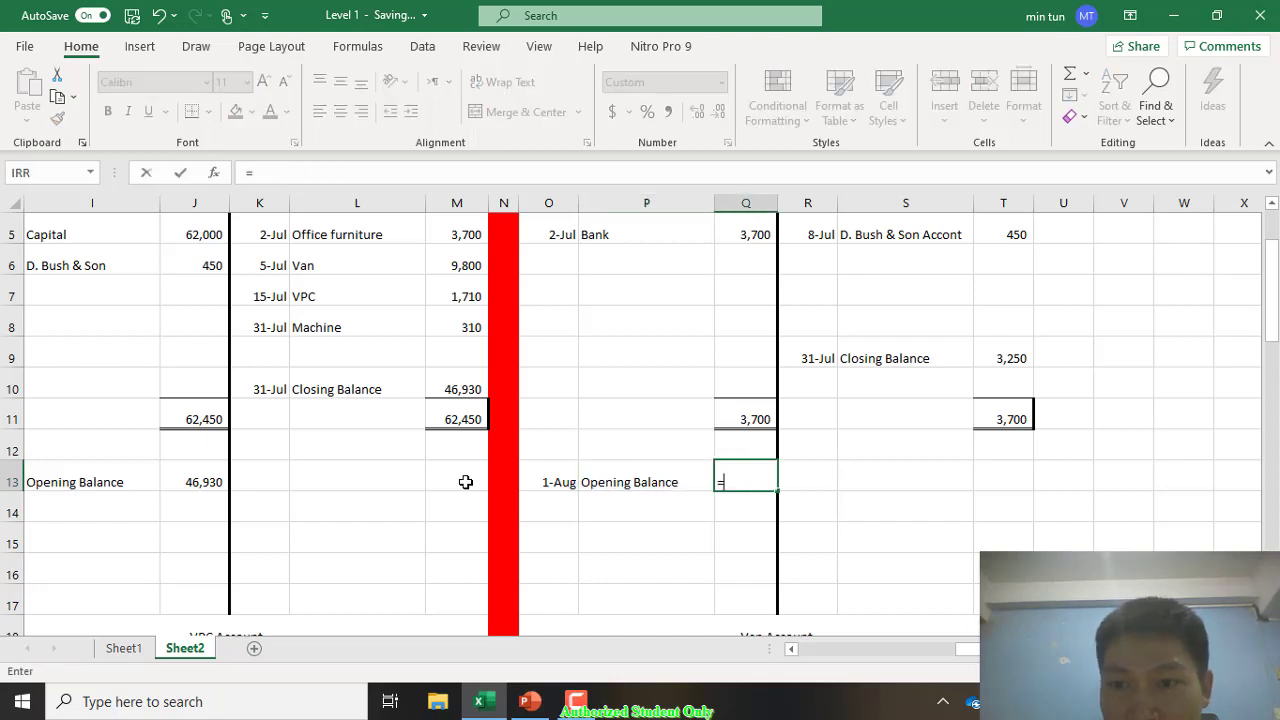
{"action": "left_click", "coordinate": [995, 356]}
{"action": "key", "text": "Return"}
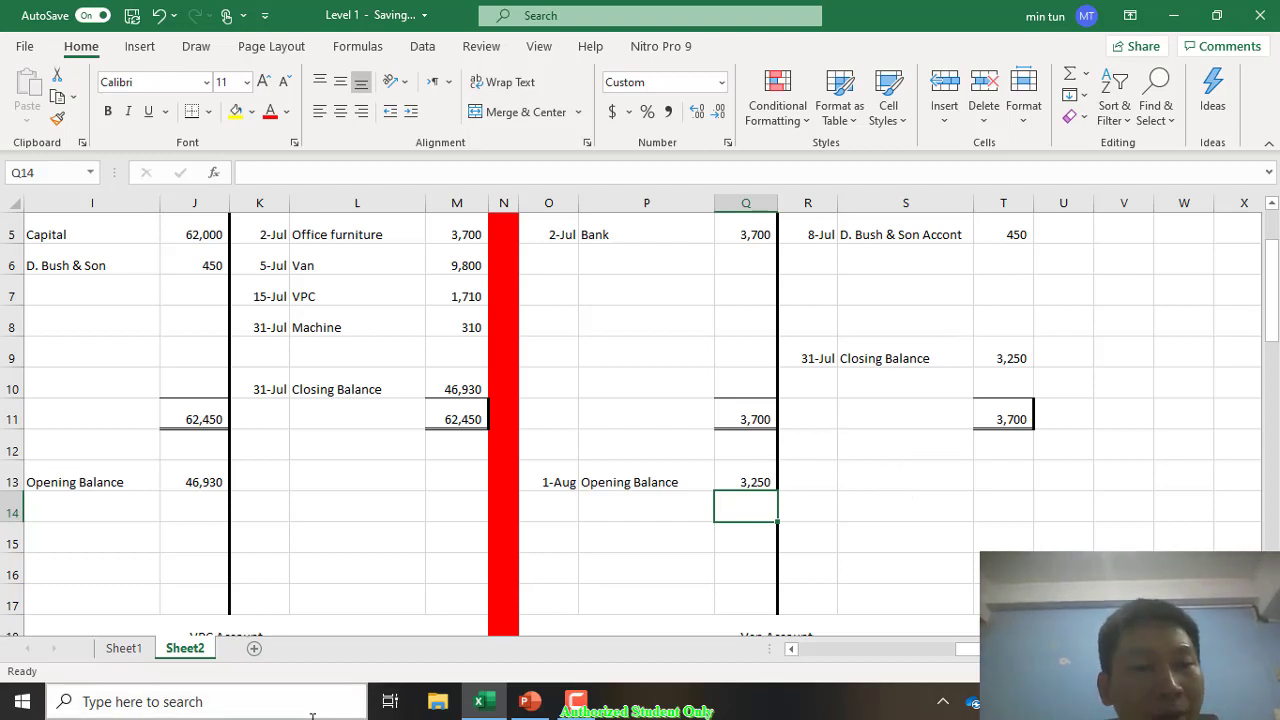
{"action": "scroll", "coordinate": [640, 420], "scroll_direction": "left", "scroll_amount": 3}
{"action": "key", "text": "super+Tab"}
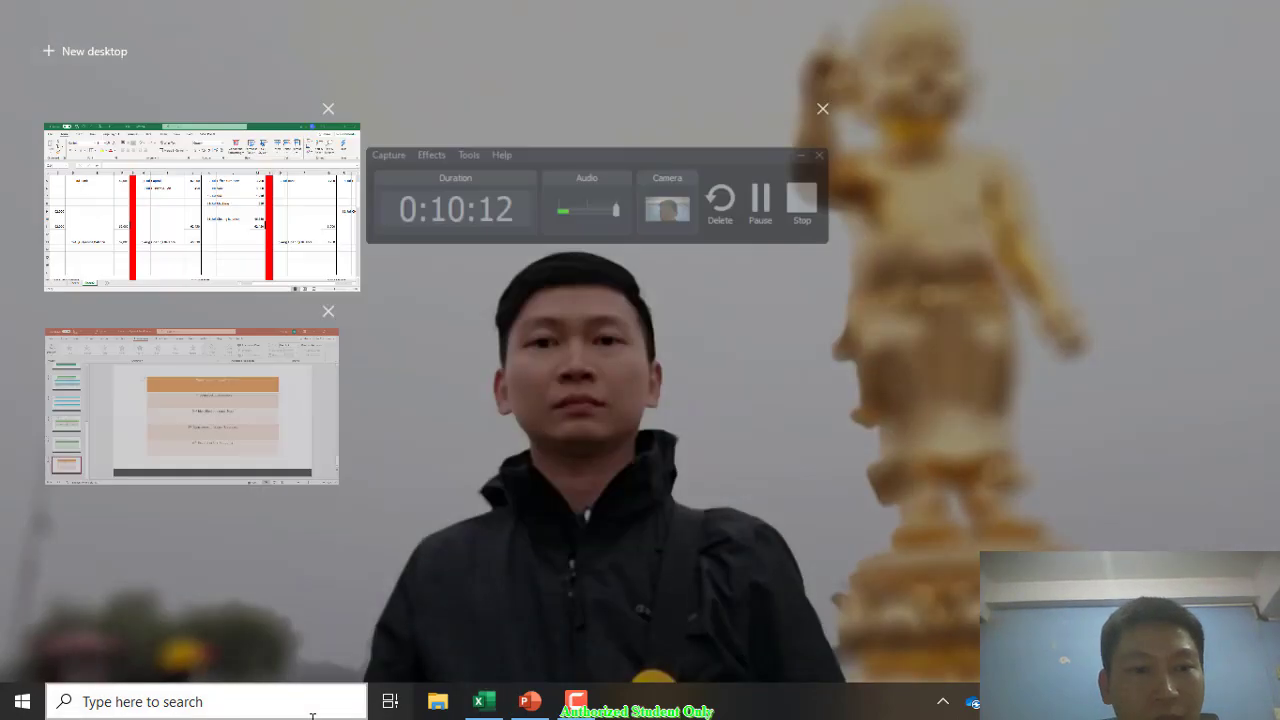
{"action": "key", "text": "Escape"}
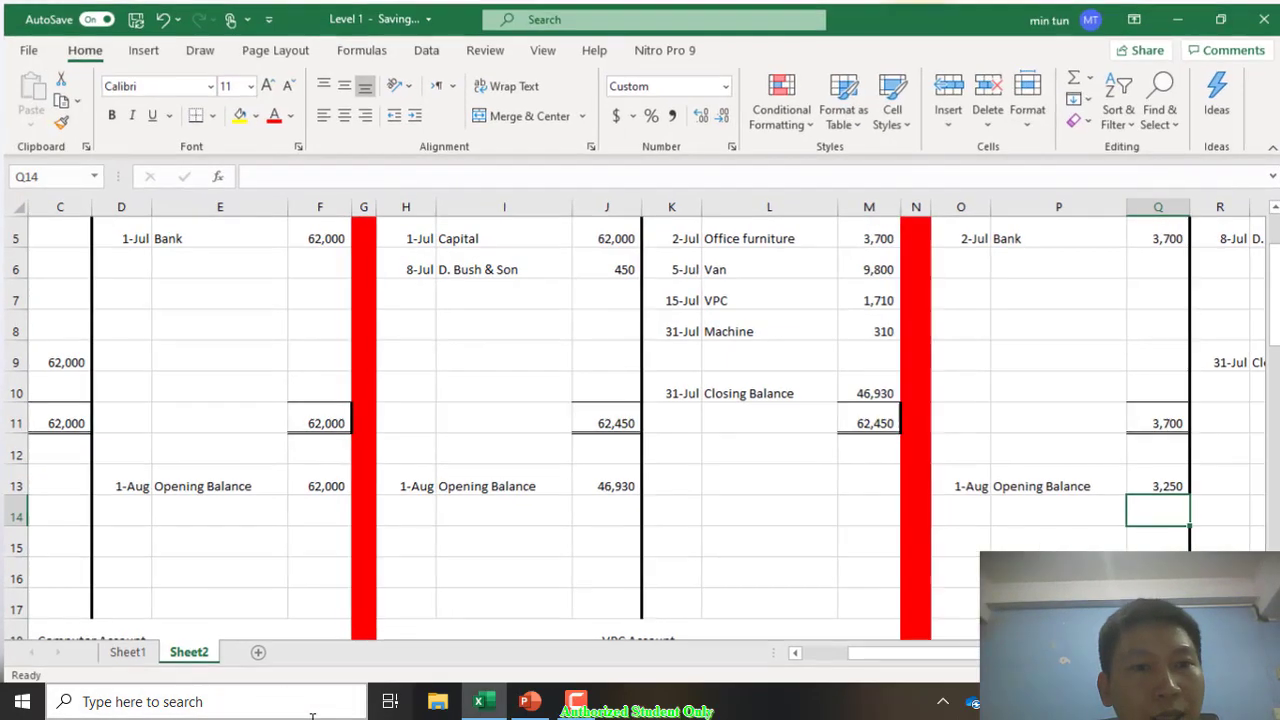
Step: Total the debit side of the Computer Account in C29 with AutoSum
{"action": "scroll", "coordinate": [312, 716], "scroll_direction": "left", "scroll_amount": 2}
{"action": "scroll", "coordinate": [312, 716], "scroll_direction": "down", "scroll_amount": 5}
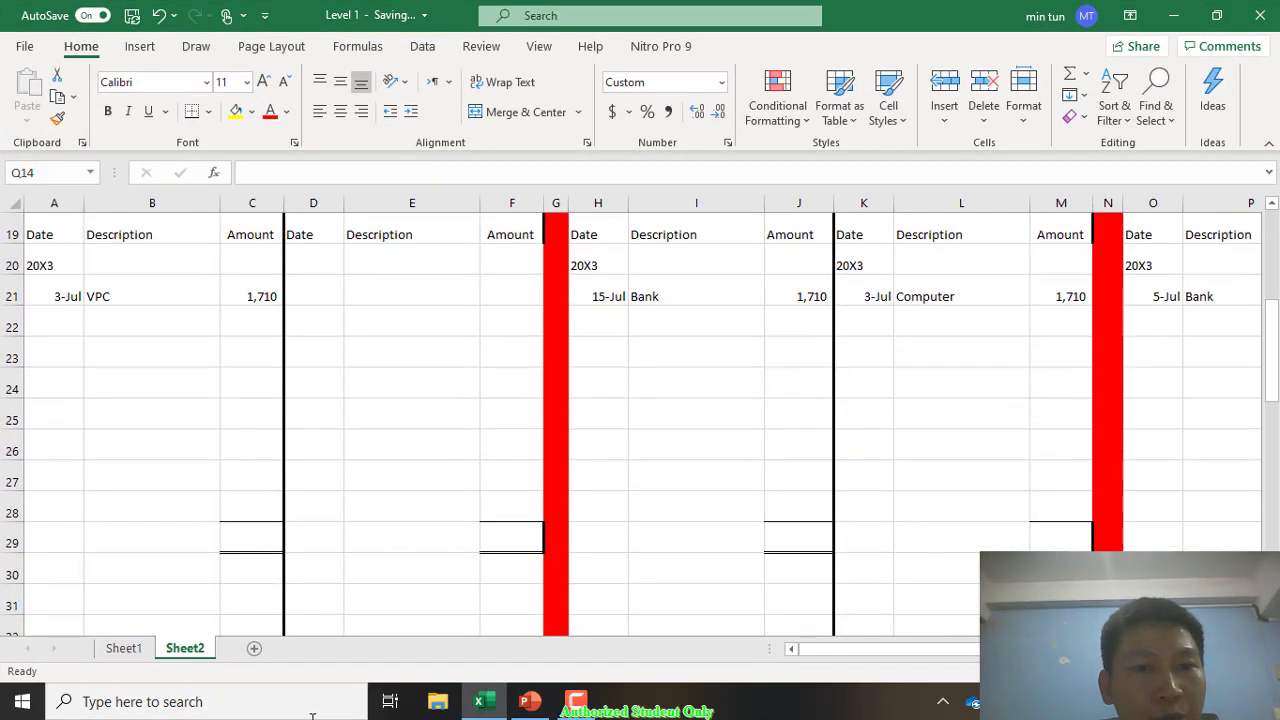
{"action": "scroll", "coordinate": [312, 716], "scroll_direction": "up", "scroll_amount": 4}
{"action": "scroll", "coordinate": [312, 716], "scroll_direction": "down", "scroll_amount": 4}
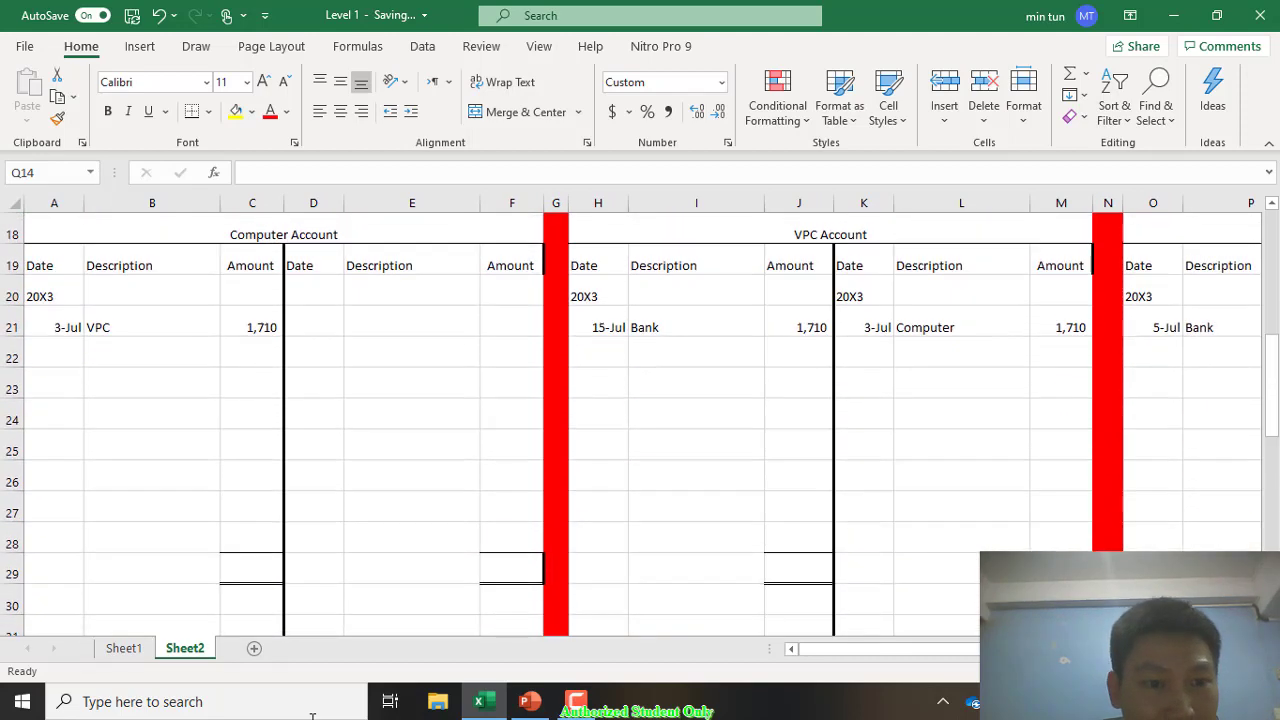
{"action": "left_click", "coordinate": [152, 413]}
{"action": "key", "text": "Down"}
{"action": "key", "text": "Down"}
{"action": "key", "text": "Down"}
{"action": "key", "text": "Down"}
{"action": "key", "text": "Down"}
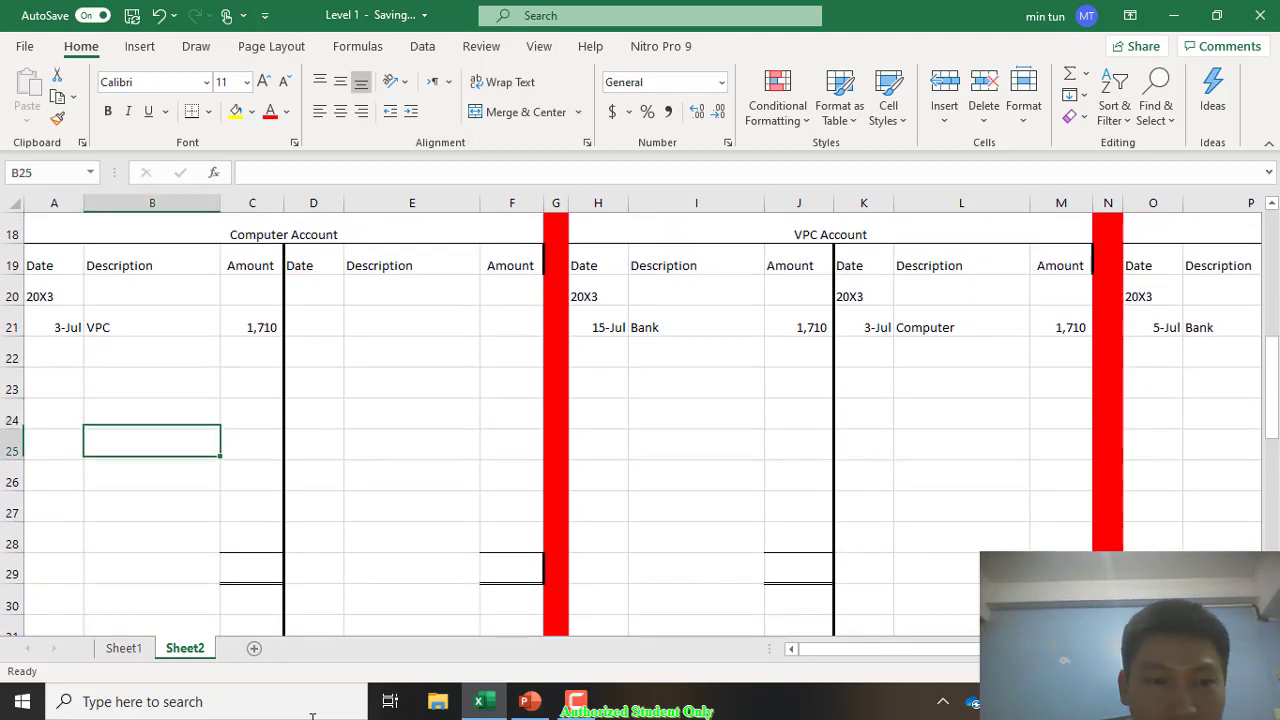
{"action": "key", "text": "Right"}
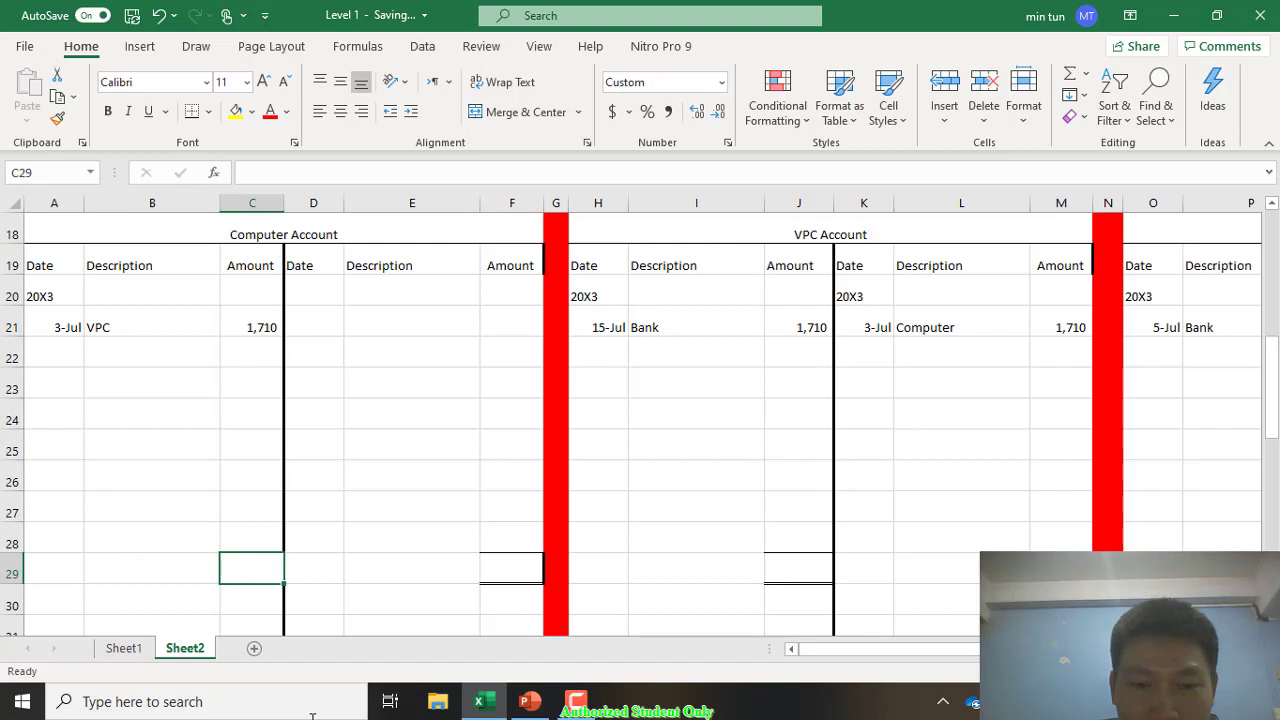
{"action": "key", "text": "alt+equal"}
{"action": "key", "text": "Return"}
Step: Set the Computer Account's credit total in F29 equal to the debit total in C29
{"action": "key", "text": "Up"}
{"action": "key", "text": "Right"}
{"action": "key", "text": "Right"}
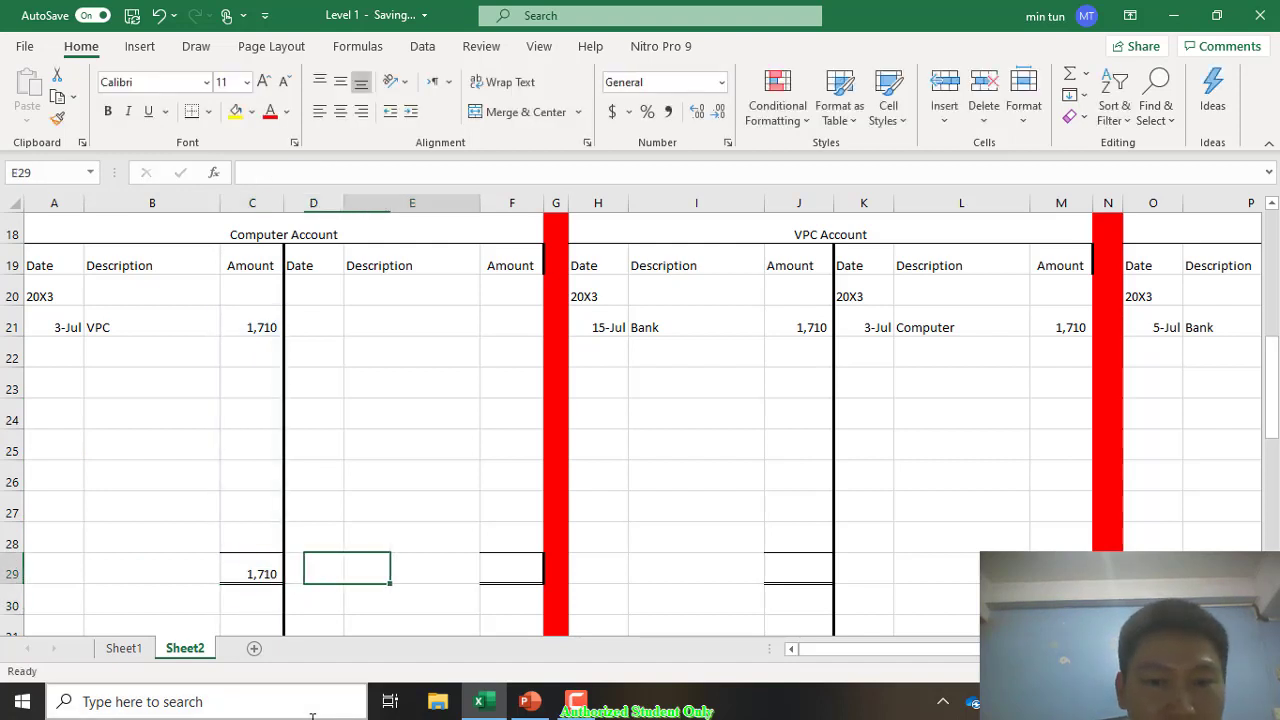
{"action": "key", "text": "Right"}
{"action": "type", "text": "="}
{"action": "key", "text": "Left"}
{"action": "key", "text": "Left"}
{"action": "key", "text": "Left"}
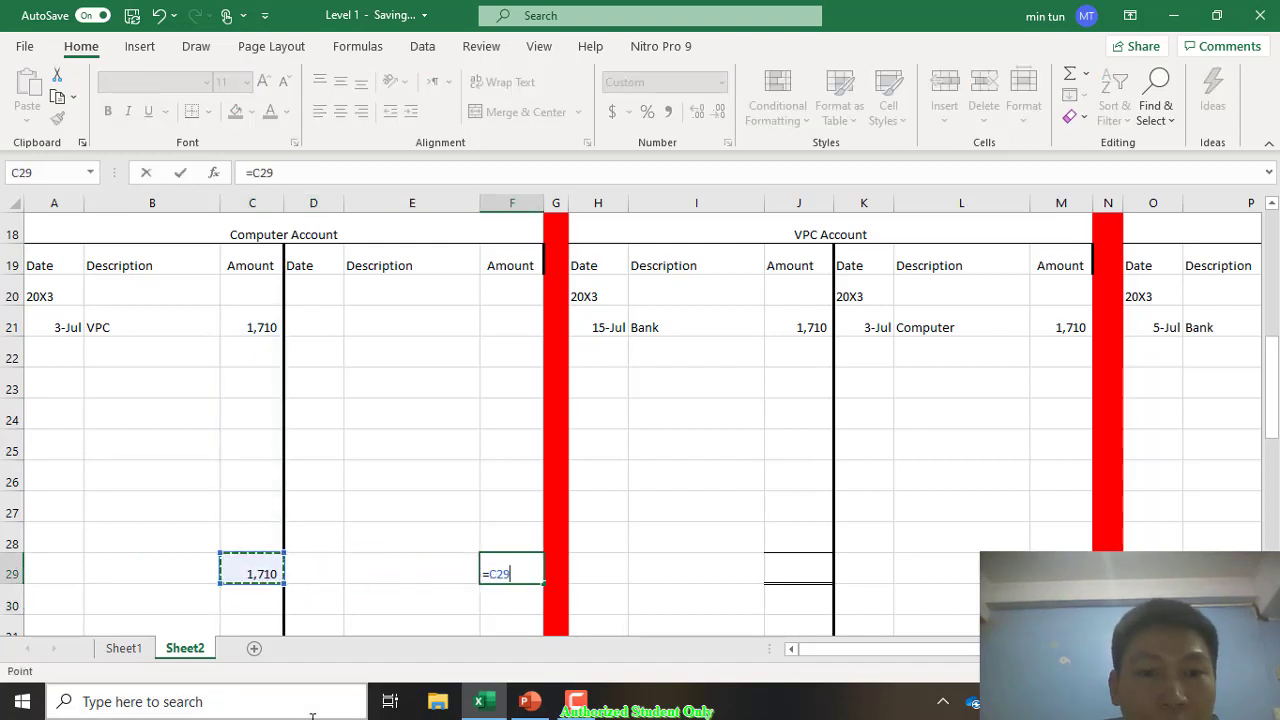
{"action": "key", "text": "Return"}
Step: Calculate the Computer Account's closing balance in F26 from the credit-side total in F29
{"action": "key", "text": "Up"}
{"action": "key", "text": "Up"}
{"action": "key", "text": "Up"}
{"action": "key", "text": "Up"}
{"action": "type", "text": "="}
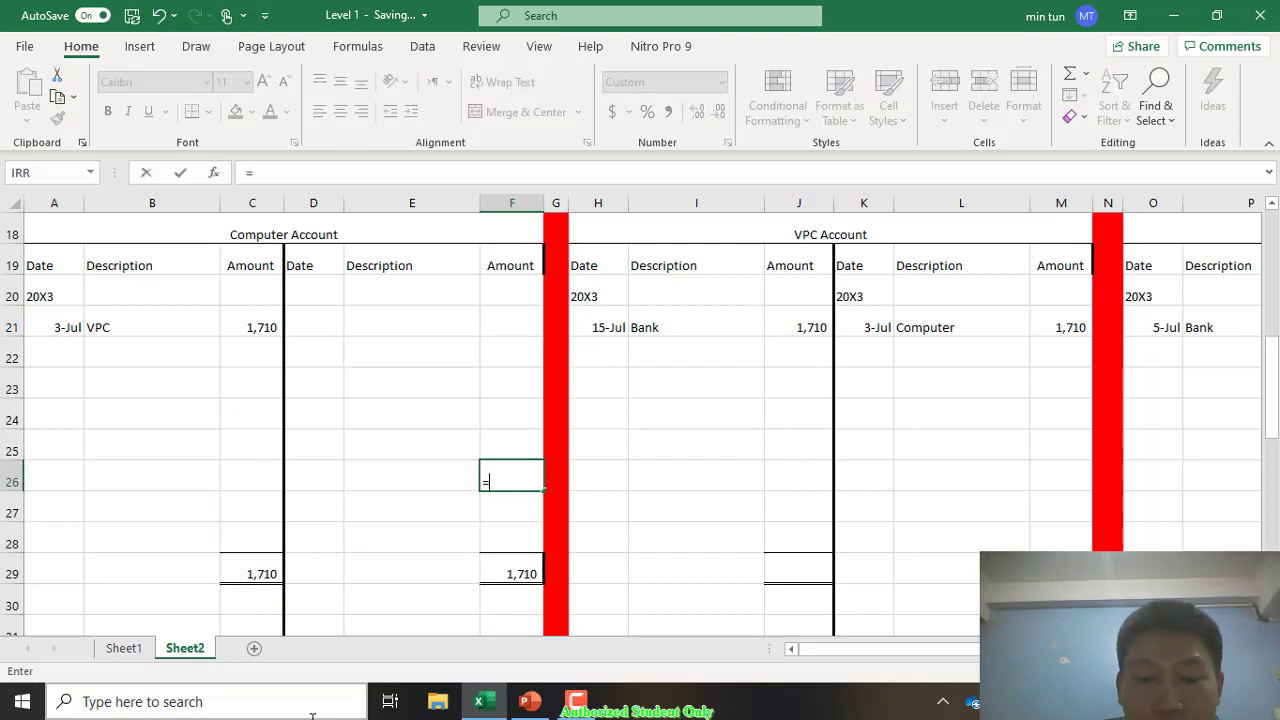
{"action": "key", "text": "Down"}
{"action": "key", "text": "Down"}
{"action": "key", "text": "Down"}
{"action": "type", "text": "-"}
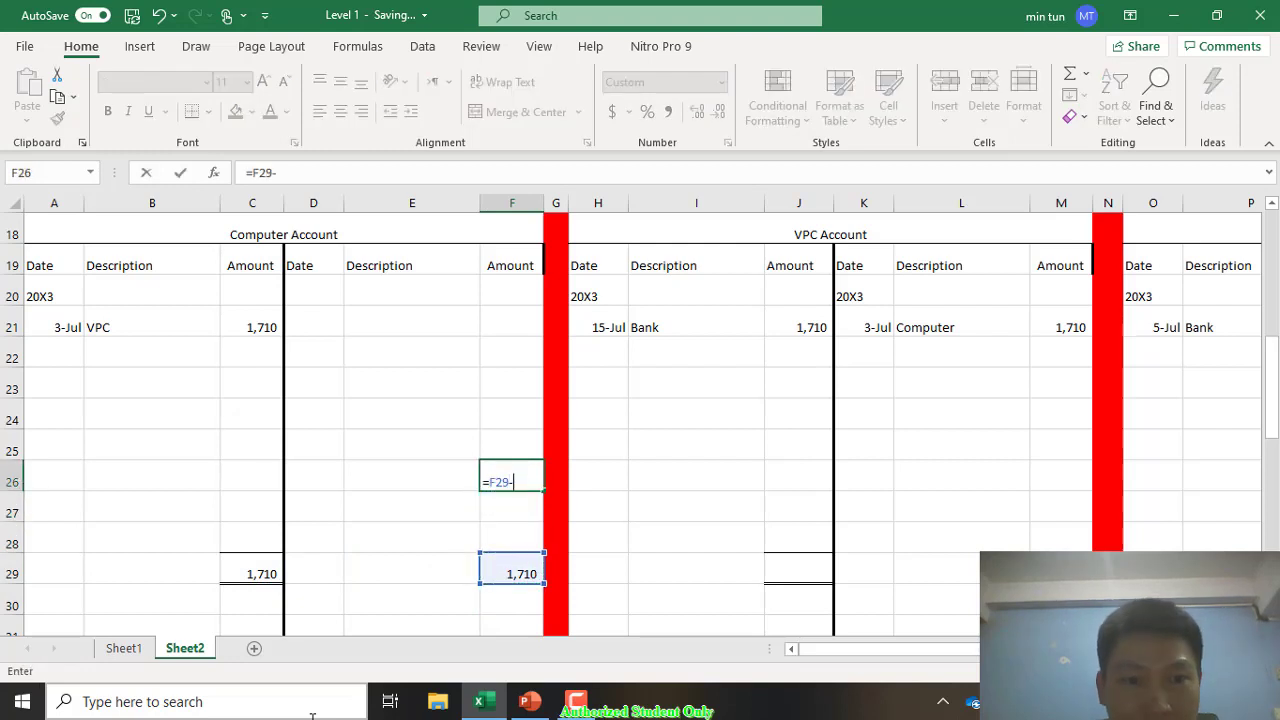
{"action": "key", "text": "Return"}
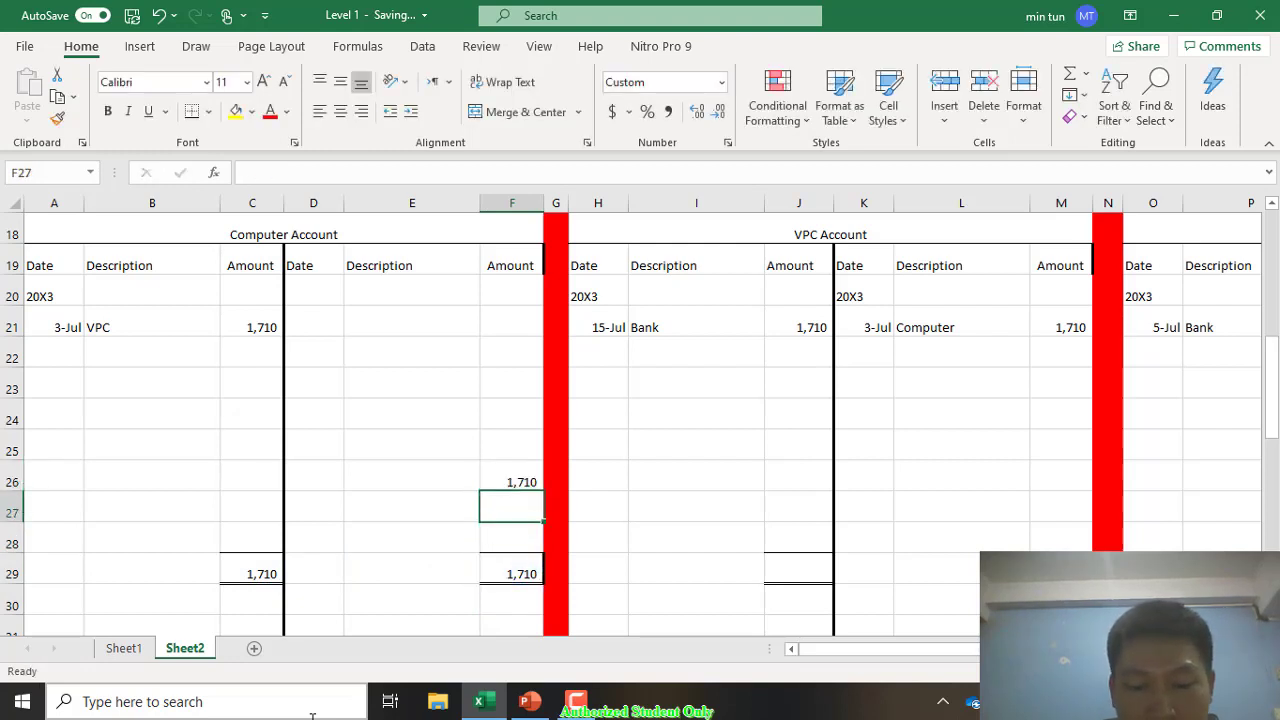
Step: Label the Computer Account's balancing figure "Closing Balance" in E26 and date it 31 July in D26
{"action": "key", "text": "Up"}
{"action": "key", "text": "Left"}
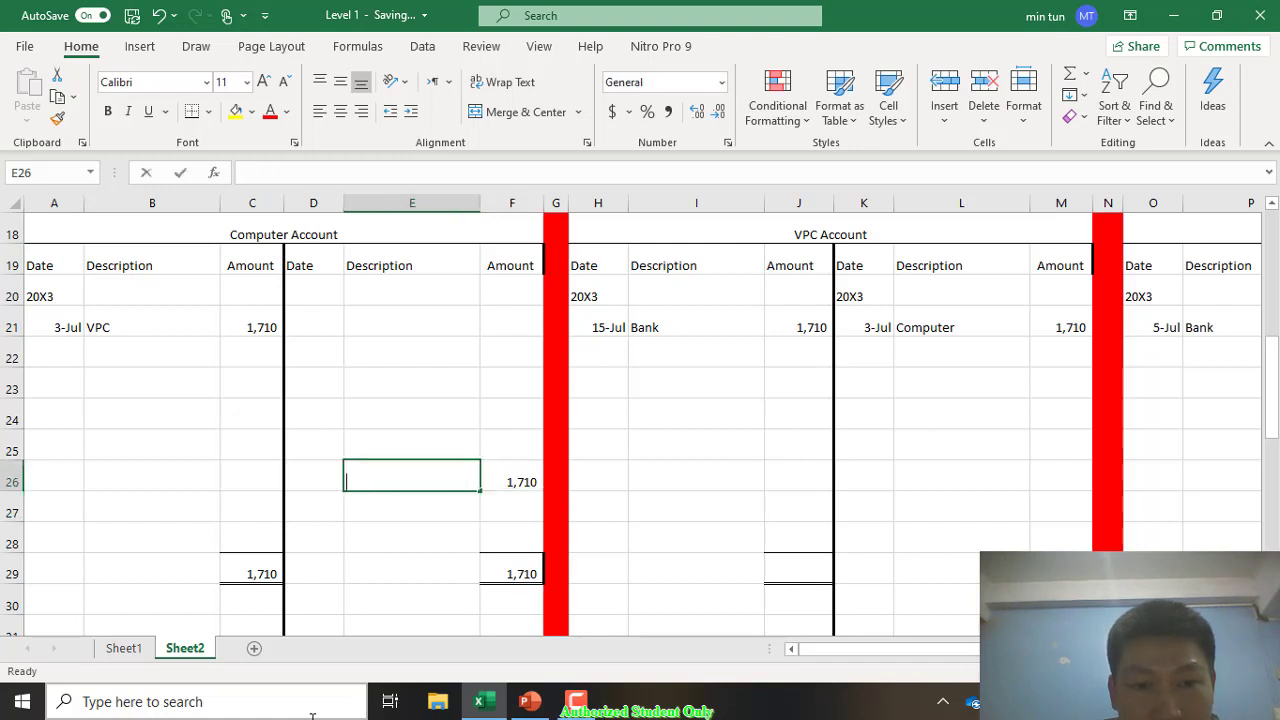
{"action": "type", "text": "Closing B"}
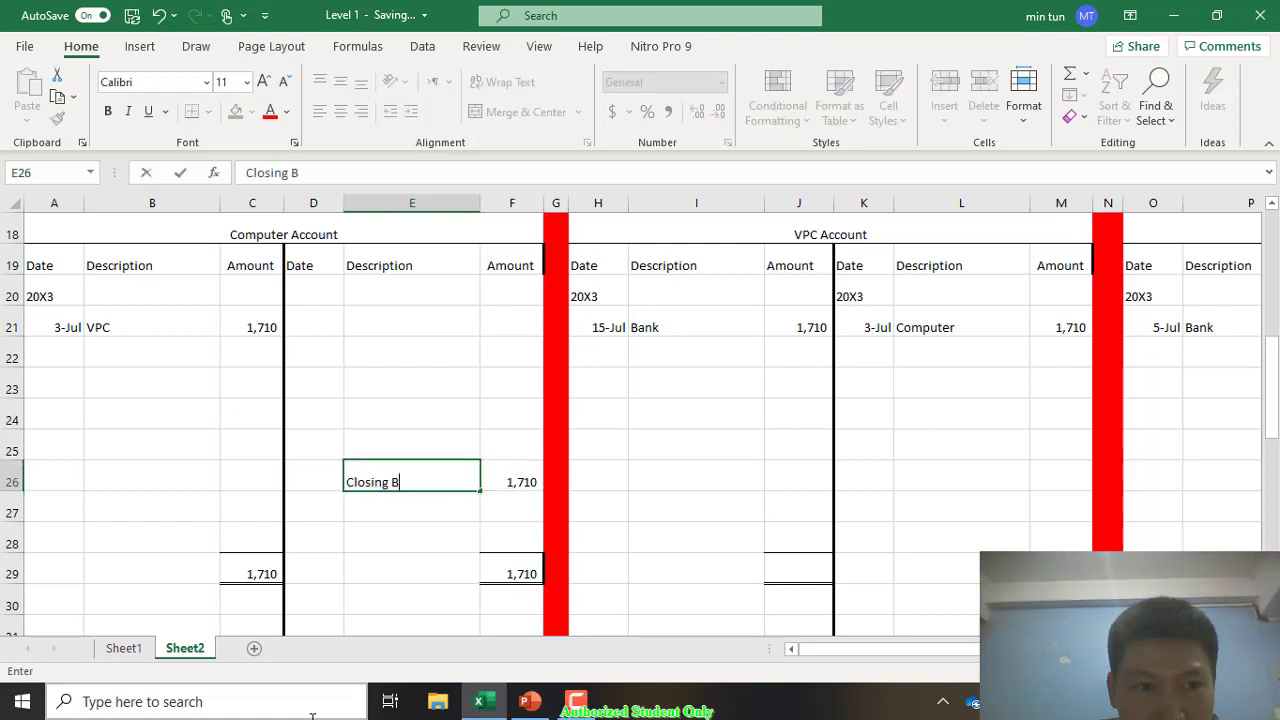
{"action": "type", "text": "alance"}
{"action": "key", "text": "Left"}
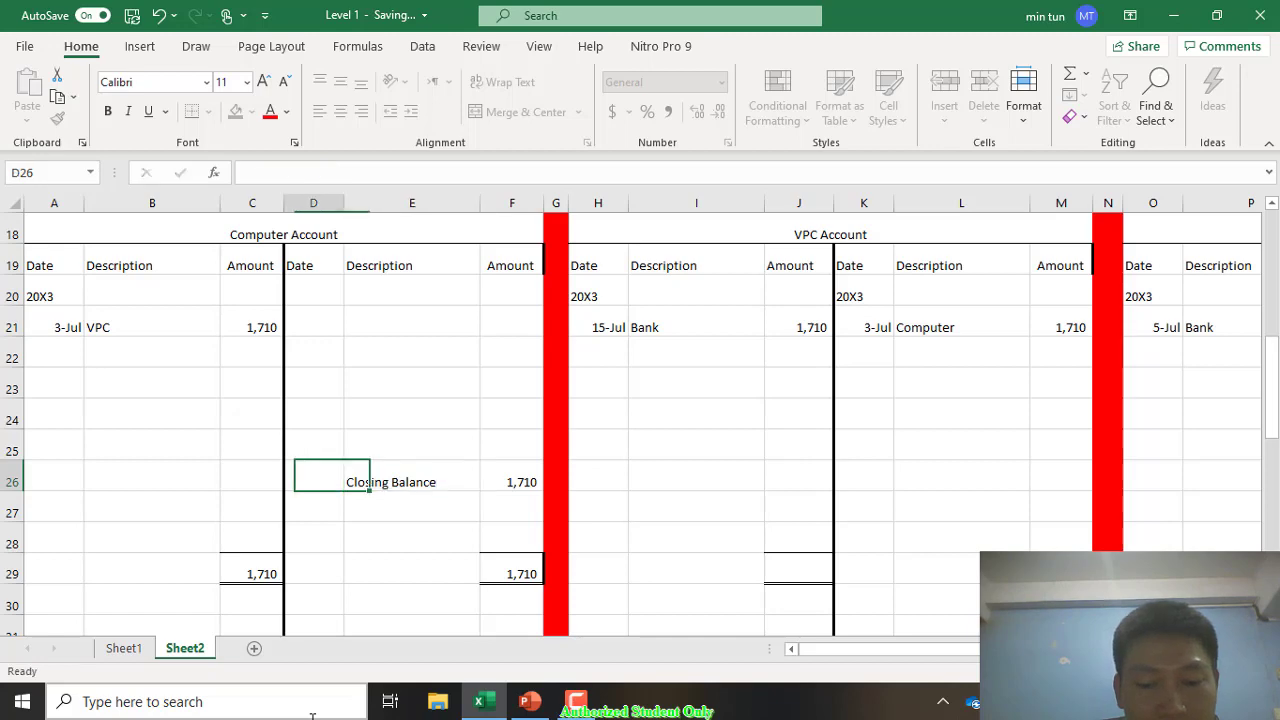
{"action": "type", "text": "31 J"}
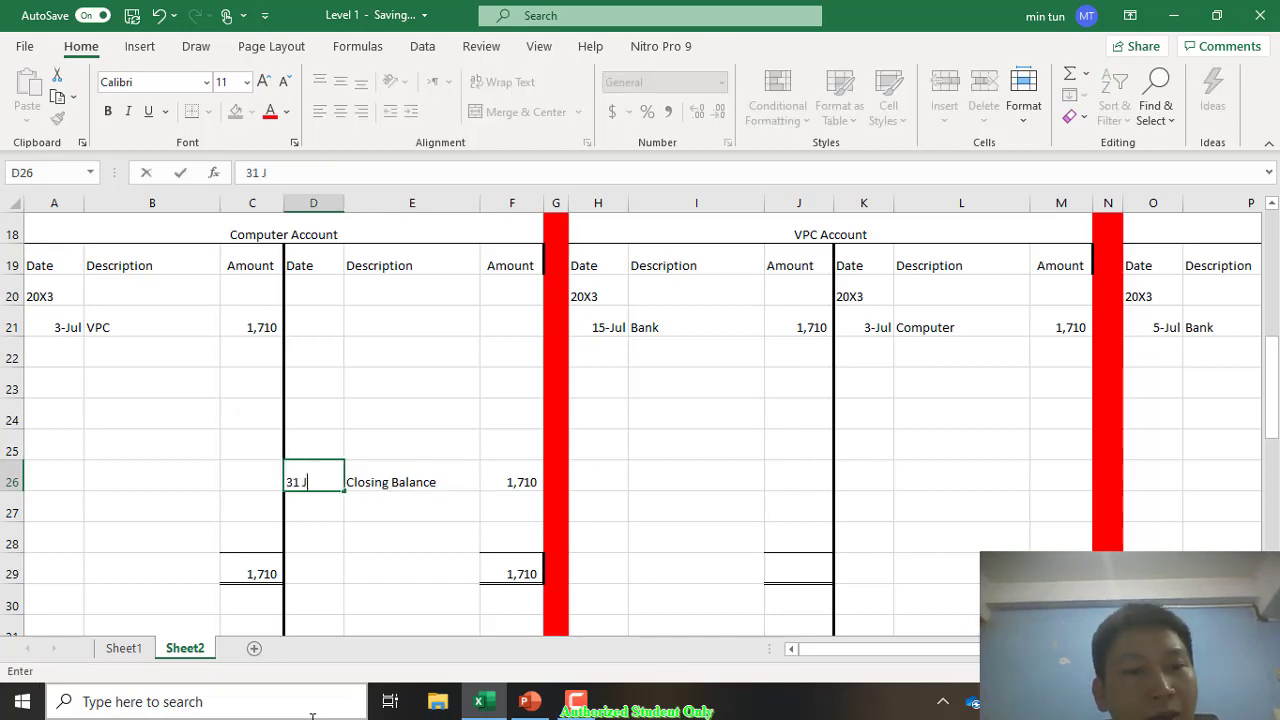
{"action": "type", "text": "uly"}
{"action": "key", "text": "Return"}
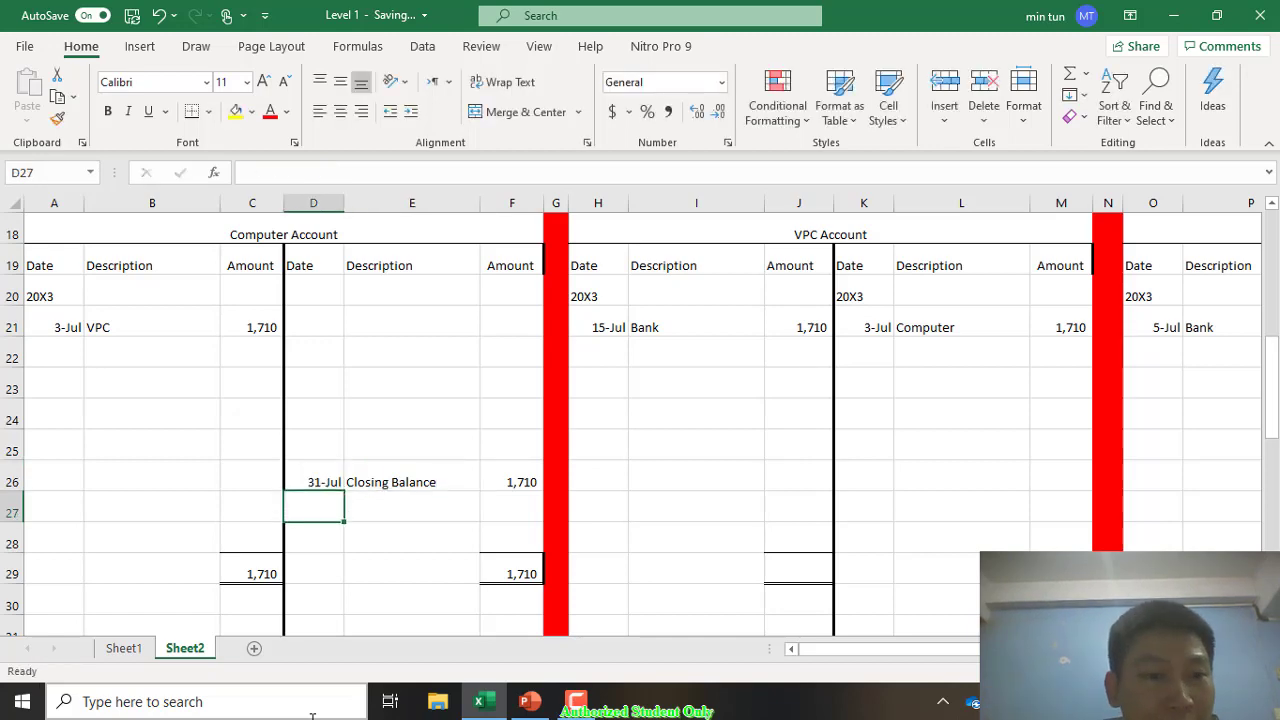
Step: Start the Computer Account's opening entry in row 30 with the date 1 Aug in A30 and "Opening Balance" in B30
{"action": "scroll", "coordinate": [312, 716], "scroll_direction": "down", "scroll_amount": 2}
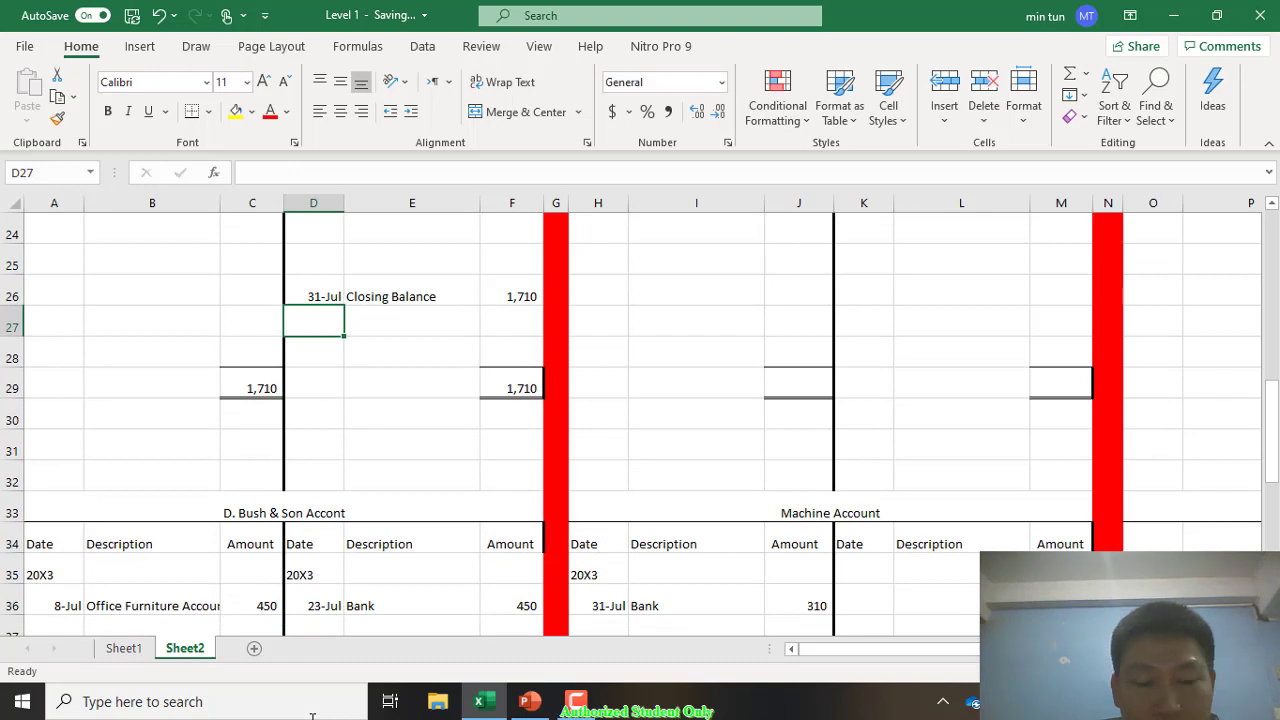
{"action": "key", "text": "Left"}
{"action": "key", "text": "Left"}
{"action": "key", "text": "Left"}
{"action": "key", "text": "Down"}
{"action": "key", "text": "Down"}
{"action": "key", "text": "Down"}
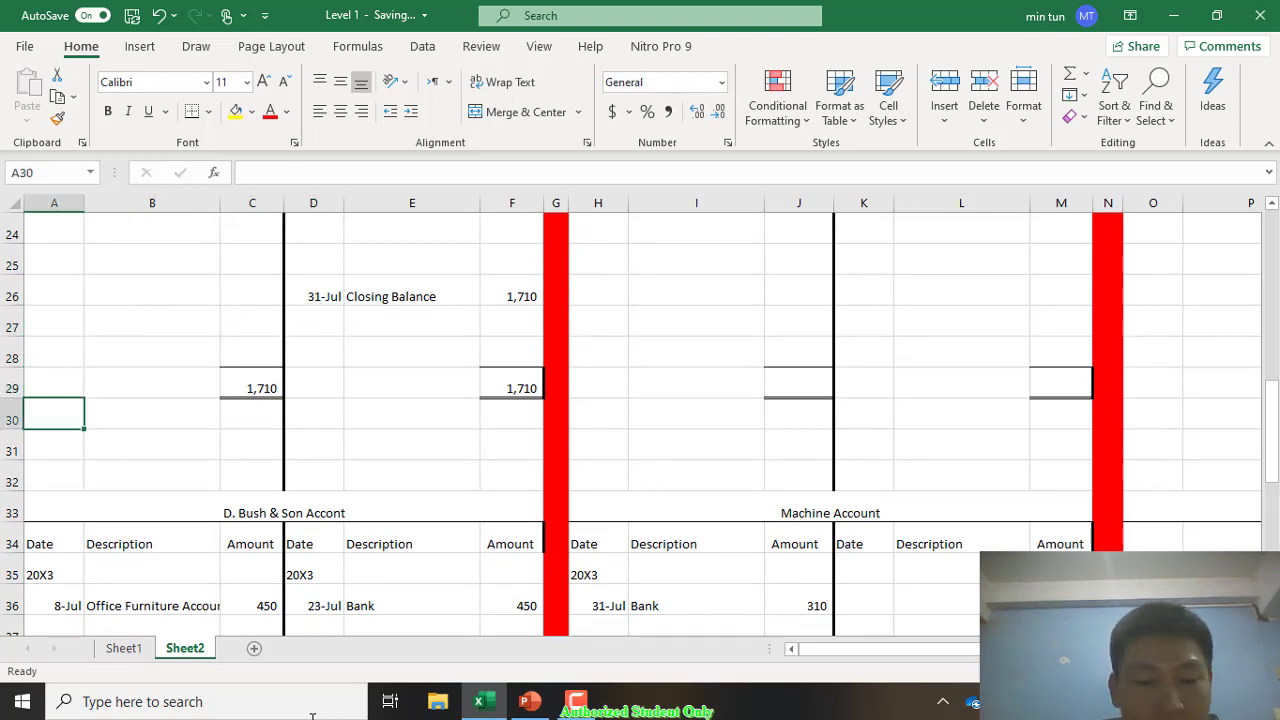
{"action": "type", "text": "1 Aug"}
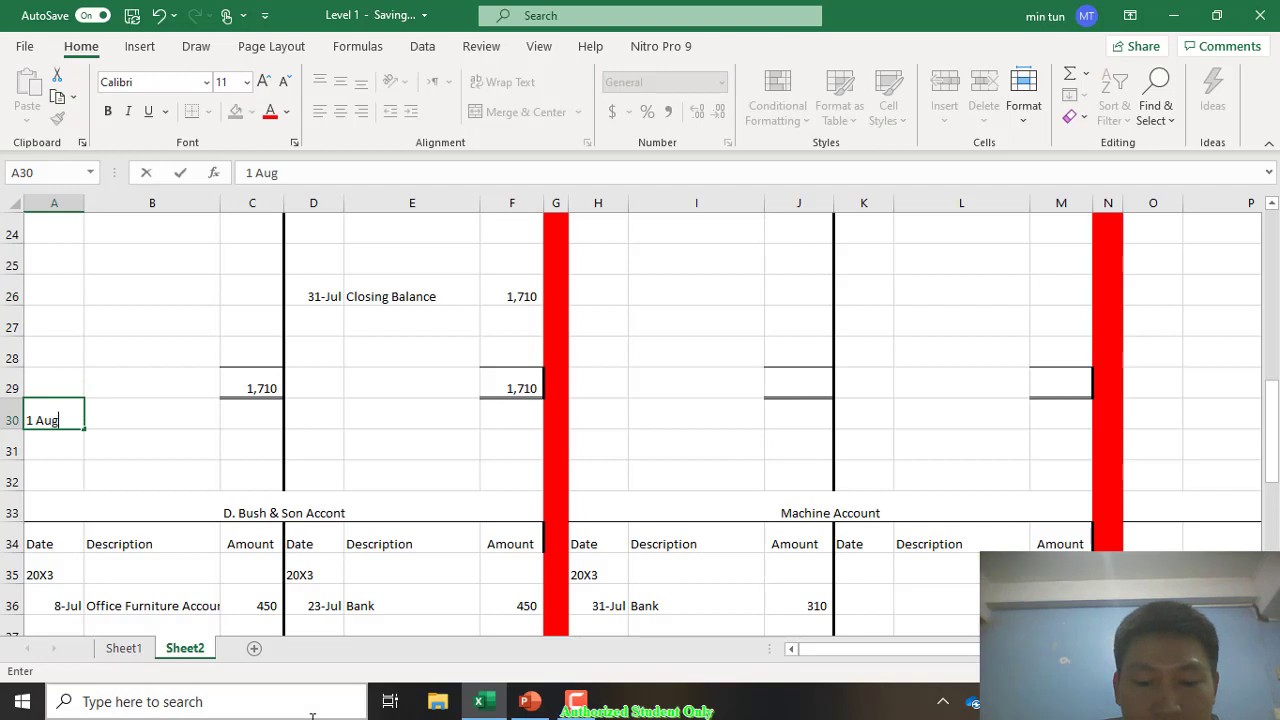
{"action": "key", "text": "Tab"}
{"action": "type", "text": "O"}
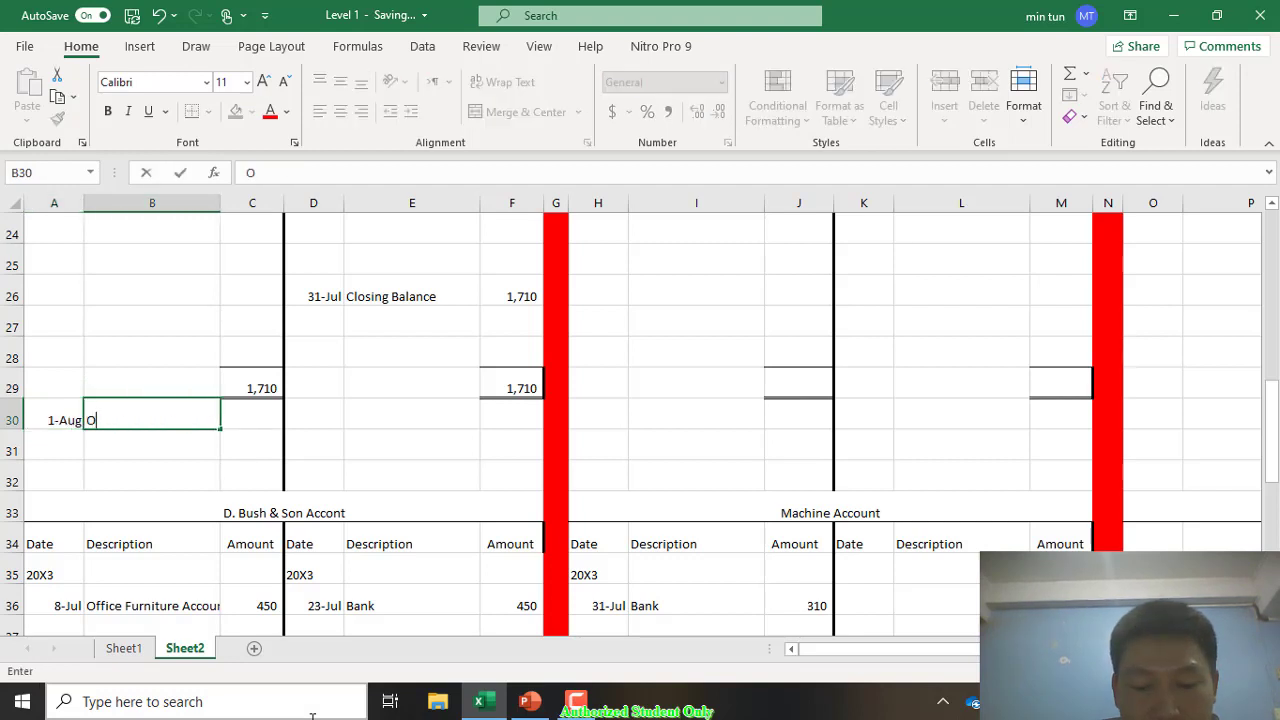
{"action": "type", "text": "pening"}
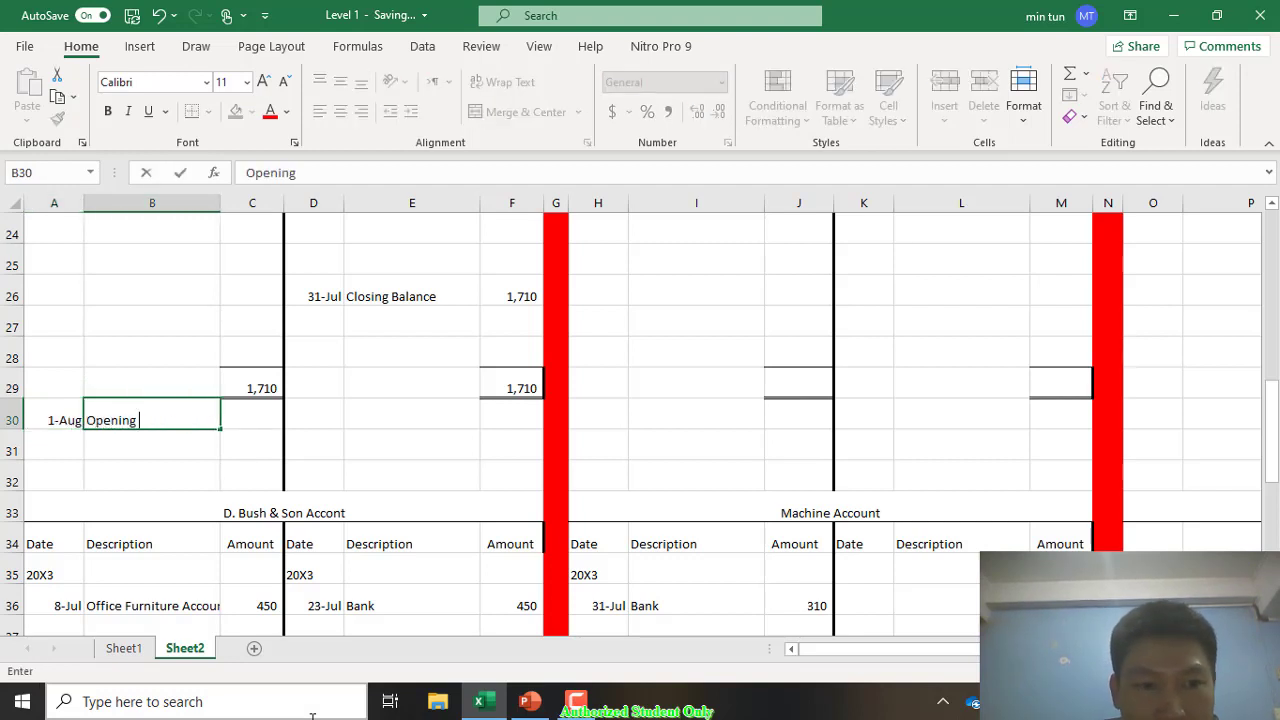
{"action": "type", "text": " Balance"}
{"action": "key", "text": "ctrl+Return"}
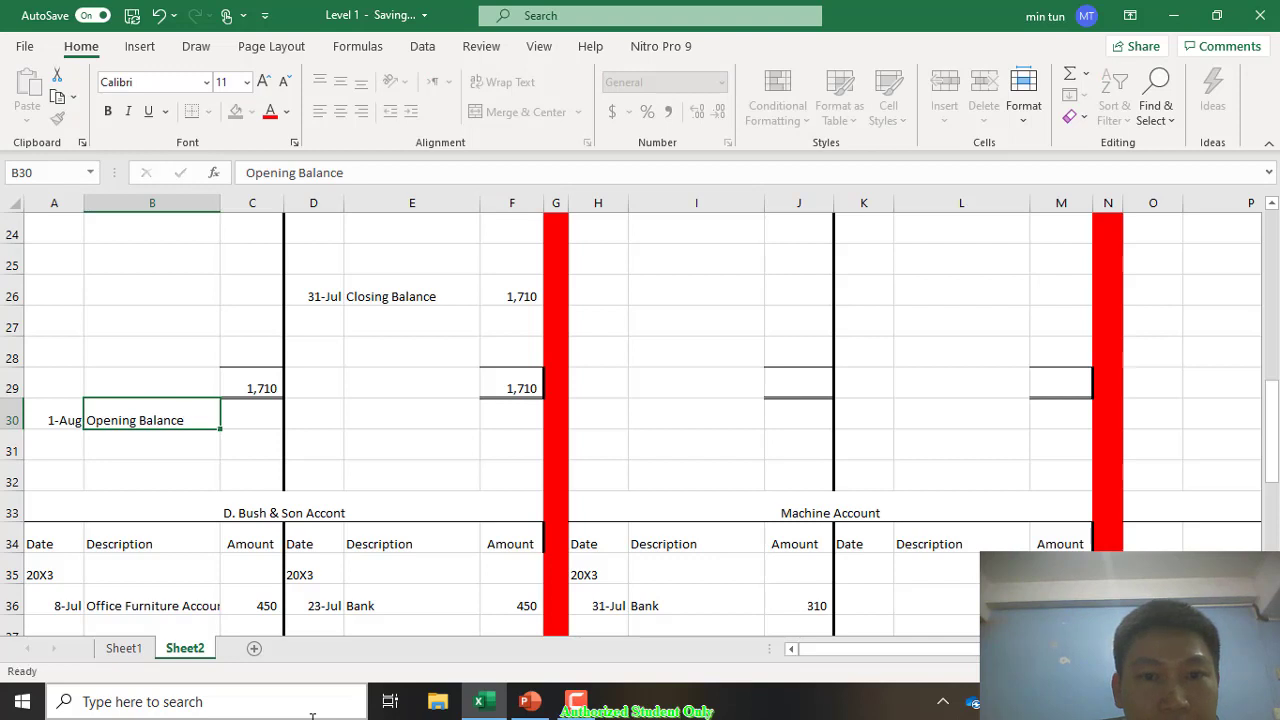
Step: Set the Computer Account's opening balance in C30 equal to the closing balance in F26
{"action": "key", "text": "Tab"}
{"action": "type", "text": "="}
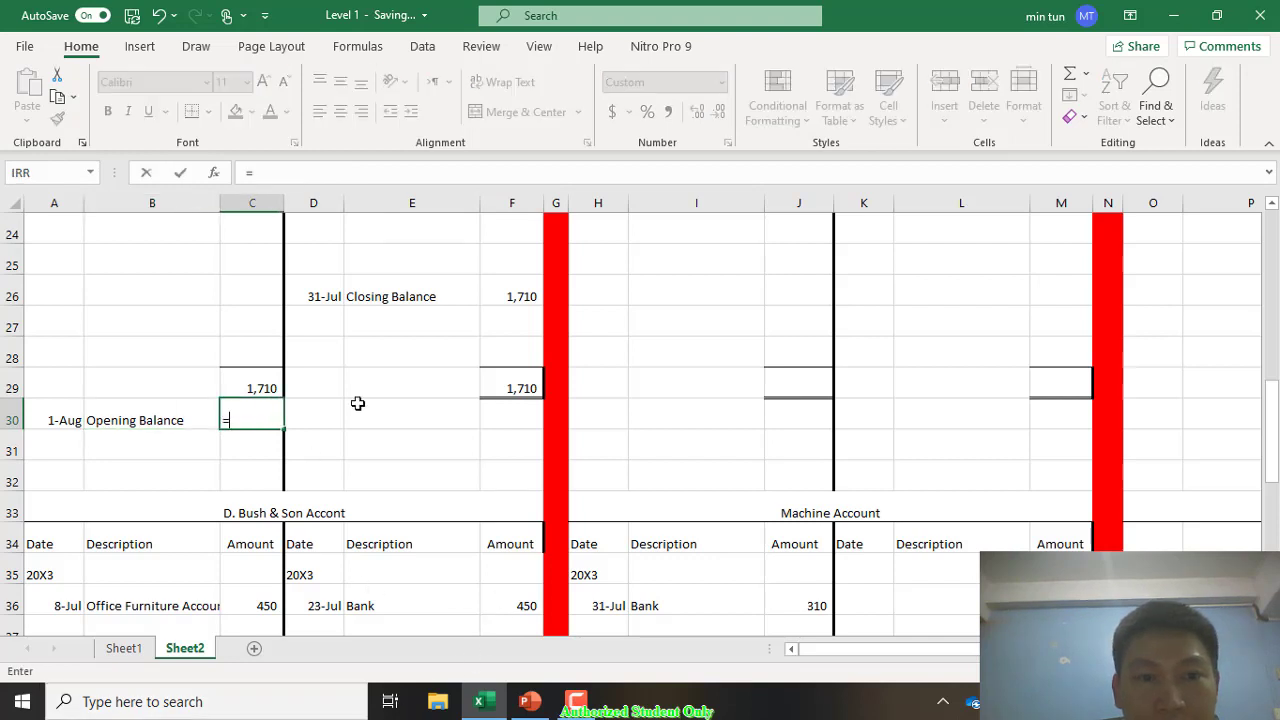
{"action": "left_click", "coordinate": [507, 311]}
{"action": "left_click", "coordinate": [507, 305]}
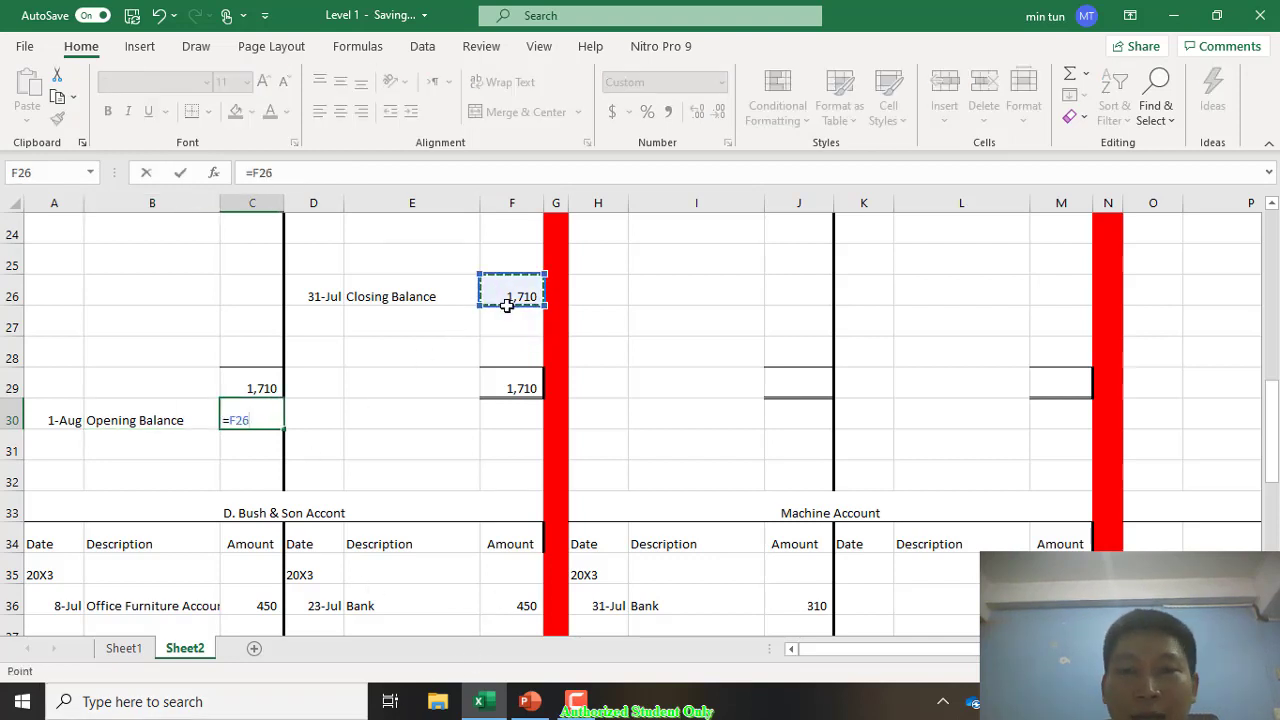
{"action": "key", "text": "Return"}
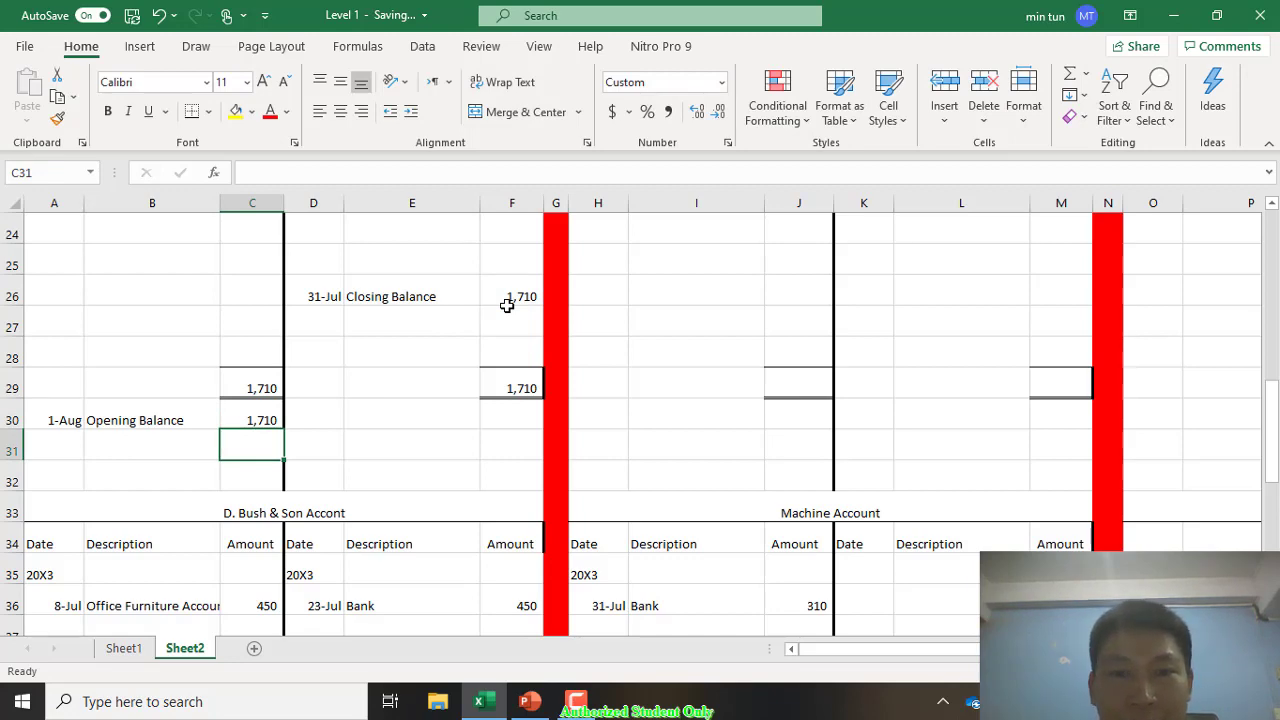
Step: Total the VPC Account's debit side in J29 by summing J21:J28
{"action": "scroll", "coordinate": [507, 305], "scroll_direction": "up", "scroll_amount": 2}
{"action": "scroll", "coordinate": [507, 305], "scroll_direction": "right", "scroll_amount": 3}
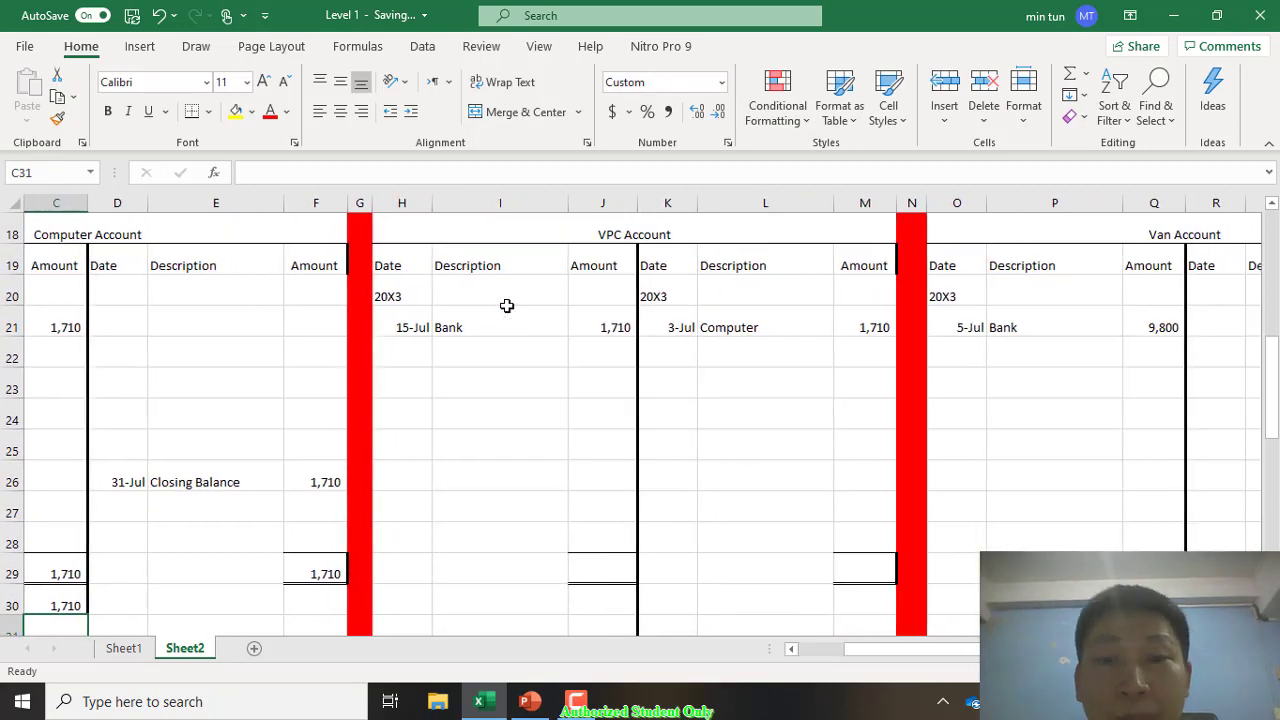
{"action": "key", "text": "Up"}
{"action": "key", "text": "Up"}
{"action": "key", "text": "Right"}
{"action": "key", "text": "Right"}
{"action": "key", "text": "Right"}
{"action": "key", "text": "Right"}
{"action": "key", "text": "Right"}
{"action": "key", "text": "Right"}
{"action": "key", "text": "Right"}
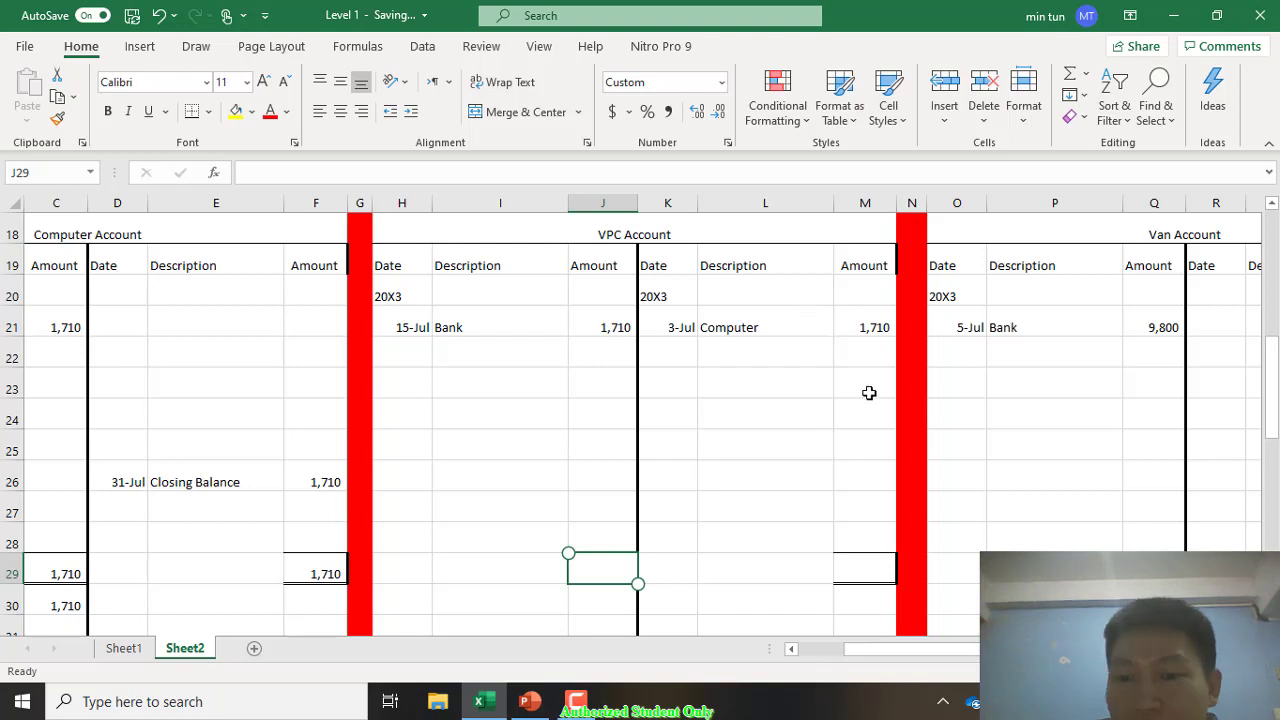
{"action": "key", "text": "alt+="}
{"action": "key", "text": "ctrl+Return"}
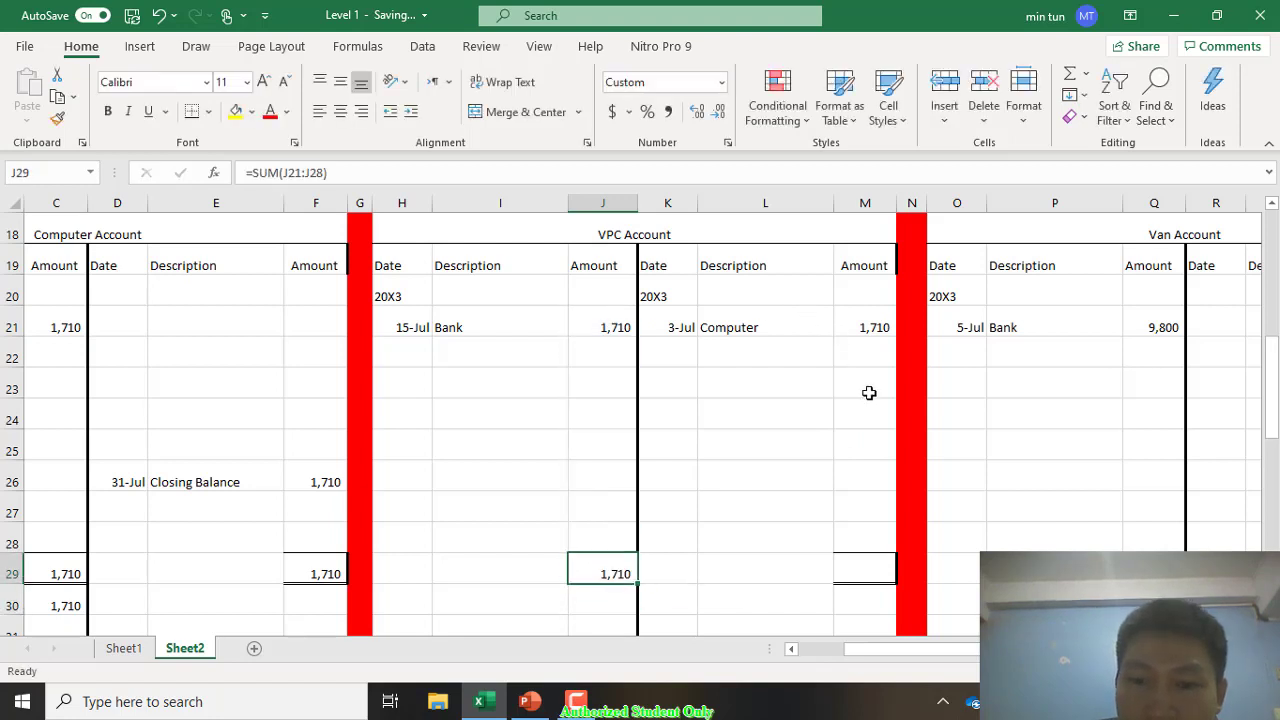
Step: Total the VPC Account's credit side in M29 by summing M21:M28
{"action": "key", "text": "Right"}
{"action": "key", "text": "Right"}
{"action": "key", "text": "Right"}
{"action": "key", "text": "Right"}
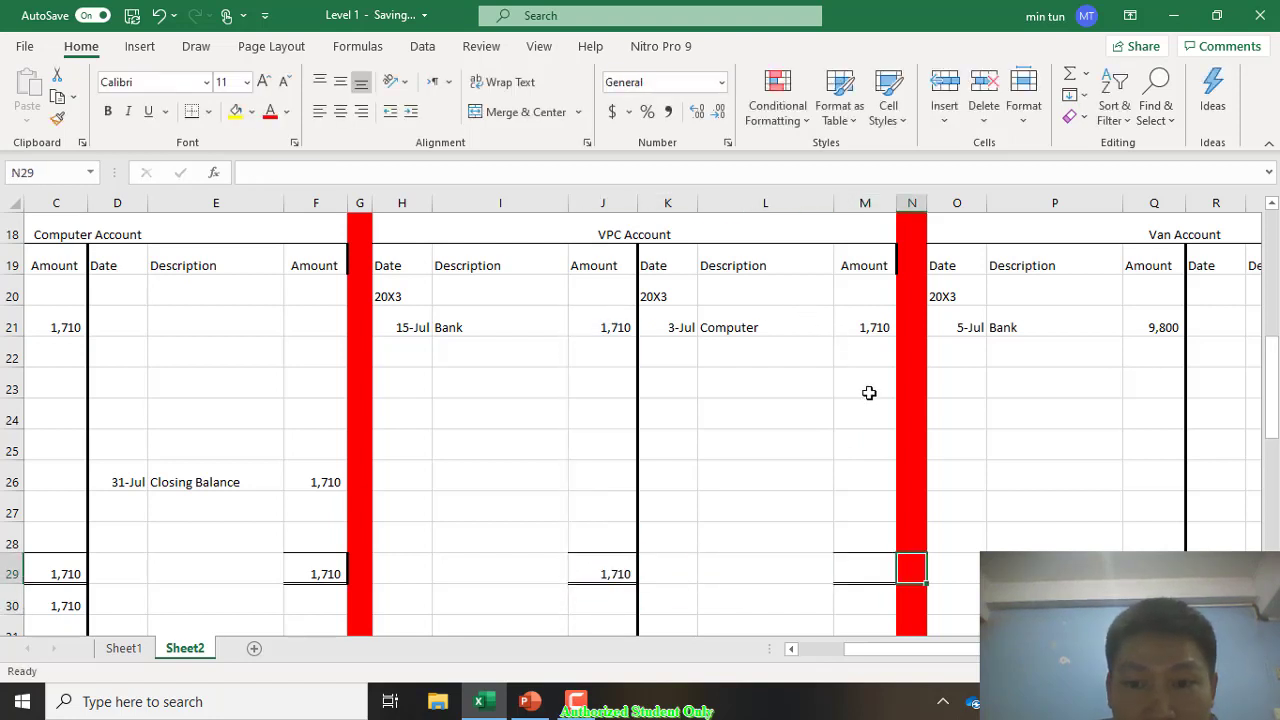
{"action": "key", "text": "Left"}
{"action": "key", "text": "alt+="}
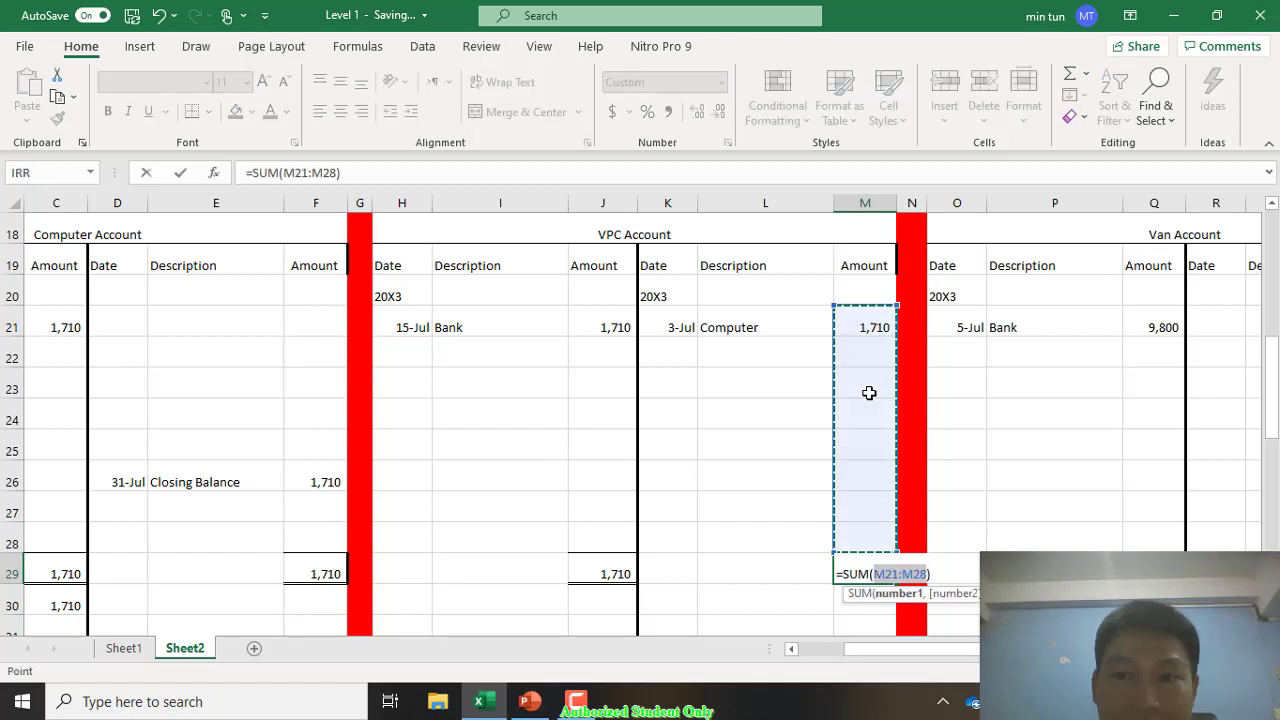
{"action": "key", "text": "Return"}
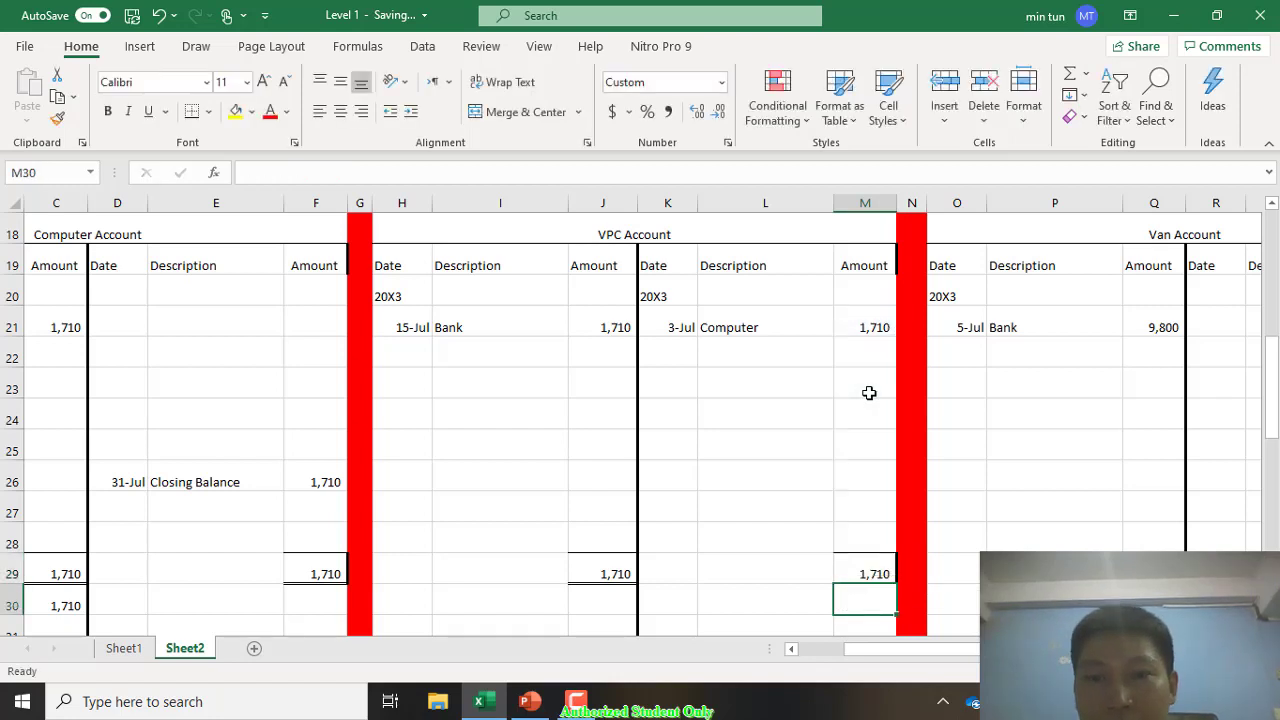
Step: Total the Van Account's debit amounts in Q29 with an automatic sum
{"action": "scroll", "coordinate": [869, 393], "scroll_direction": "right", "scroll_amount": 5}
{"action": "left_click", "coordinate": [805, 568]}
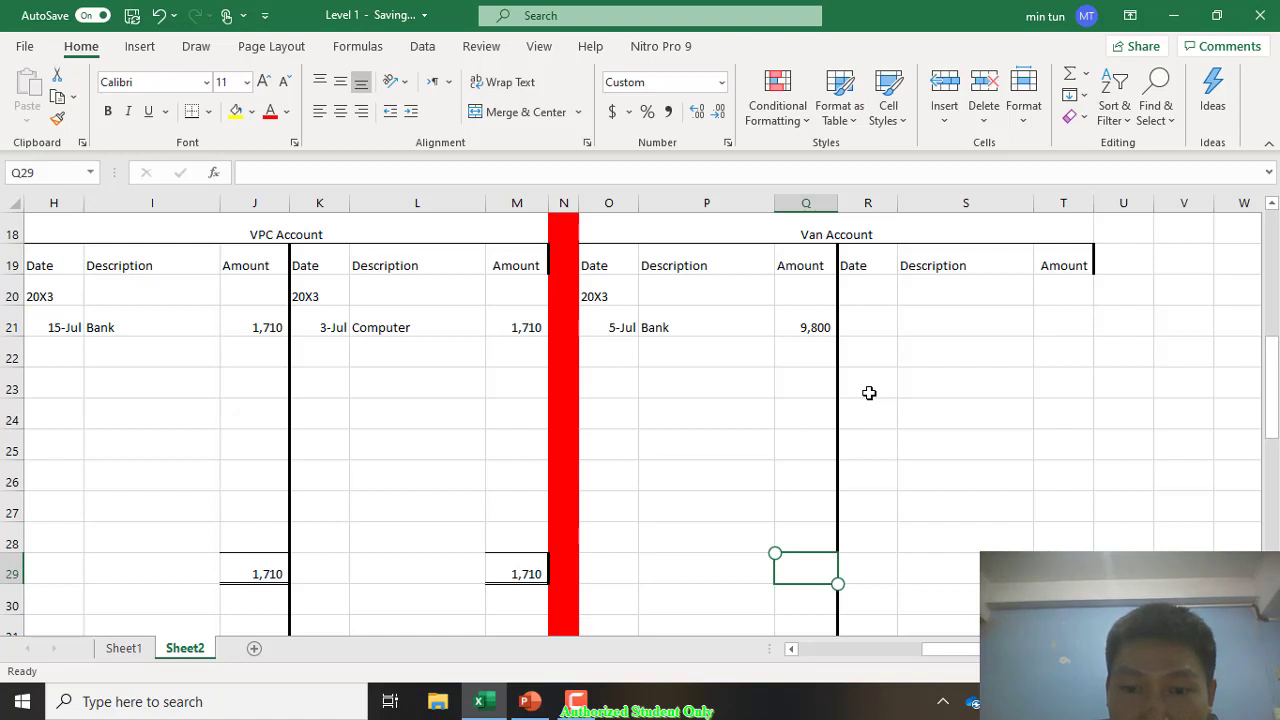
{"action": "key", "text": "alt+equal"}
{"action": "key", "text": "Return"}
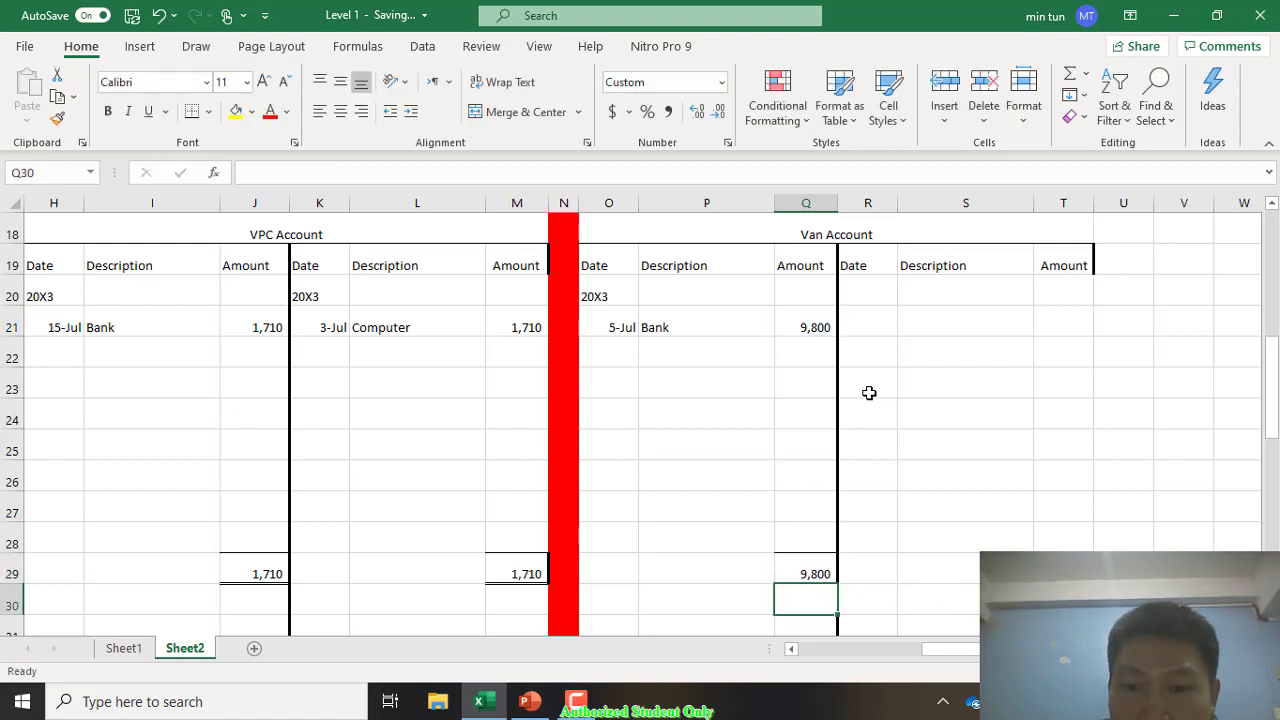
Step: Set the Van Account's credit-side total in T29 equal to the debit-side total in Q29
{"action": "key", "text": "Up"}
{"action": "key", "text": "Right"}
{"action": "key", "text": "Right"}
{"action": "key", "text": "Right"}
{"action": "type", "text": "="}
{"action": "key", "text": "Left"}
{"action": "key", "text": "Left"}
{"action": "key", "text": "Left"}
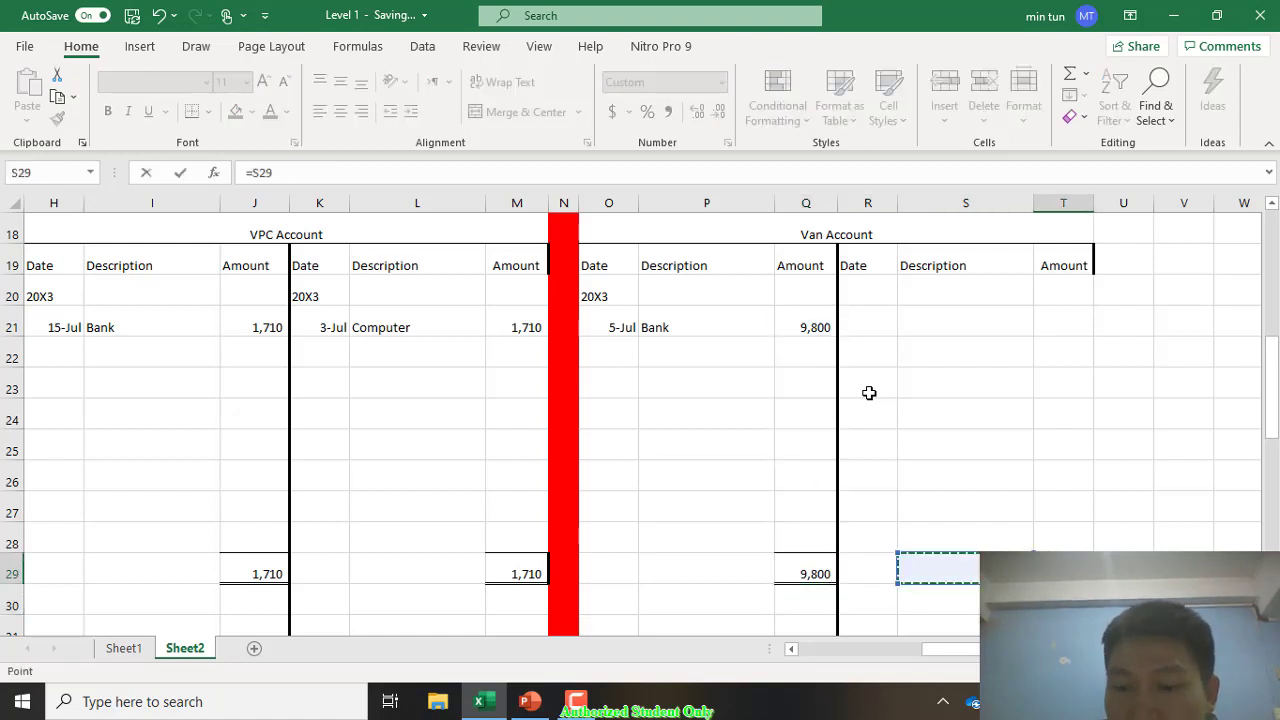
{"action": "key", "text": "Return"}
Step: Calculate the Van Account's closing balance in T26 as the credit-side total in T29 minus 0
{"action": "key", "text": "Up"}
{"action": "key", "text": "Up"}
{"action": "key", "text": "Up"}
{"action": "key", "text": "Up"}
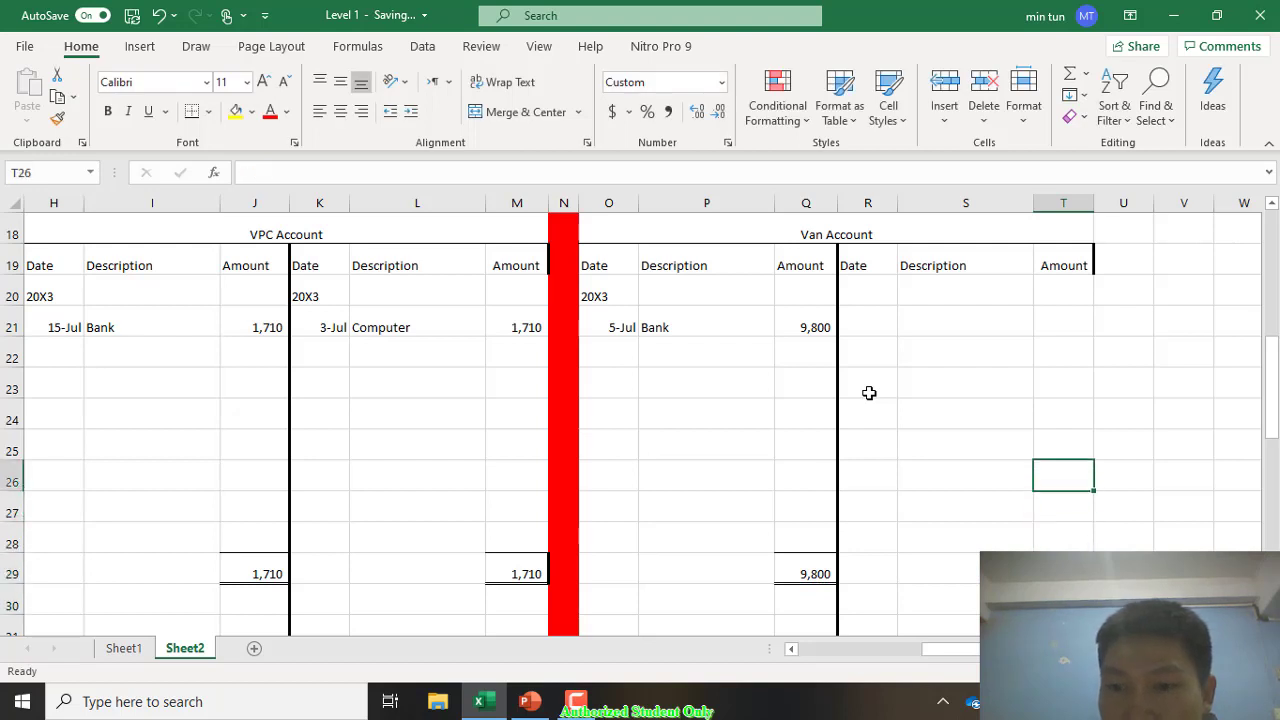
{"action": "type", "text": "="}
{"action": "key", "text": "Down"}
{"action": "key", "text": "Down"}
{"action": "key", "text": "Down"}
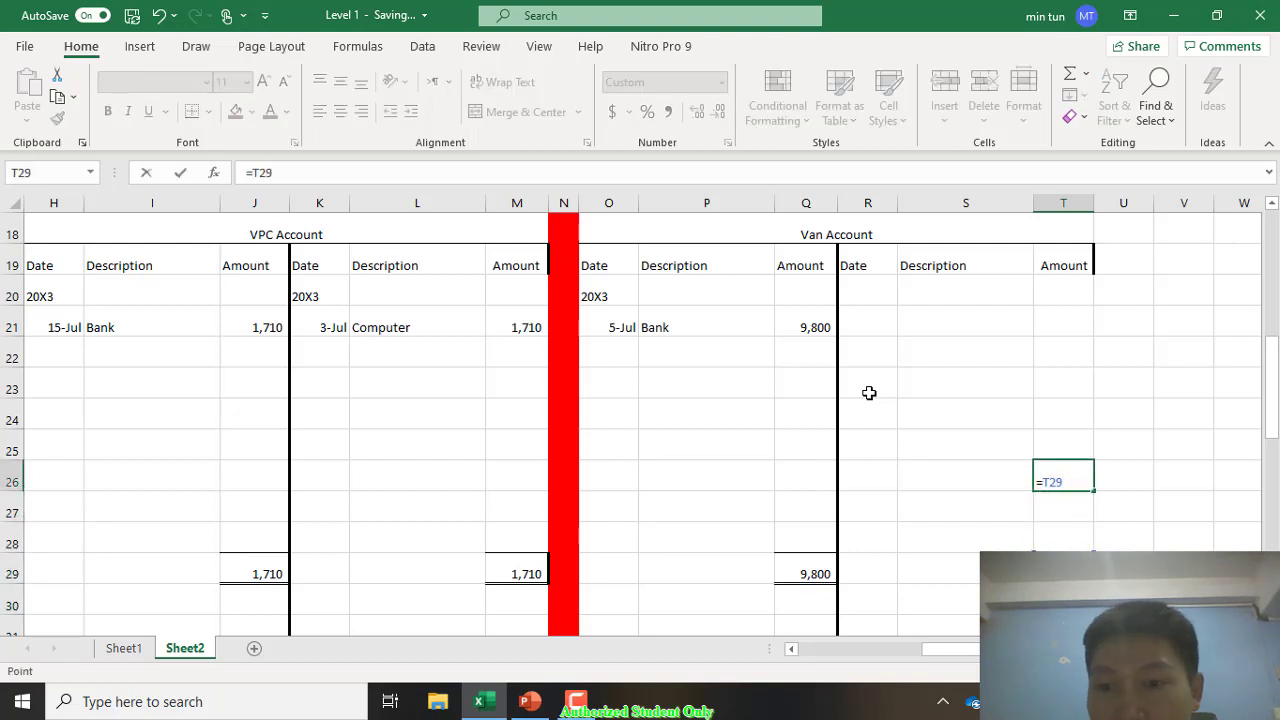
{"action": "type", "text": "-0"}
{"action": "key", "text": "Return"}
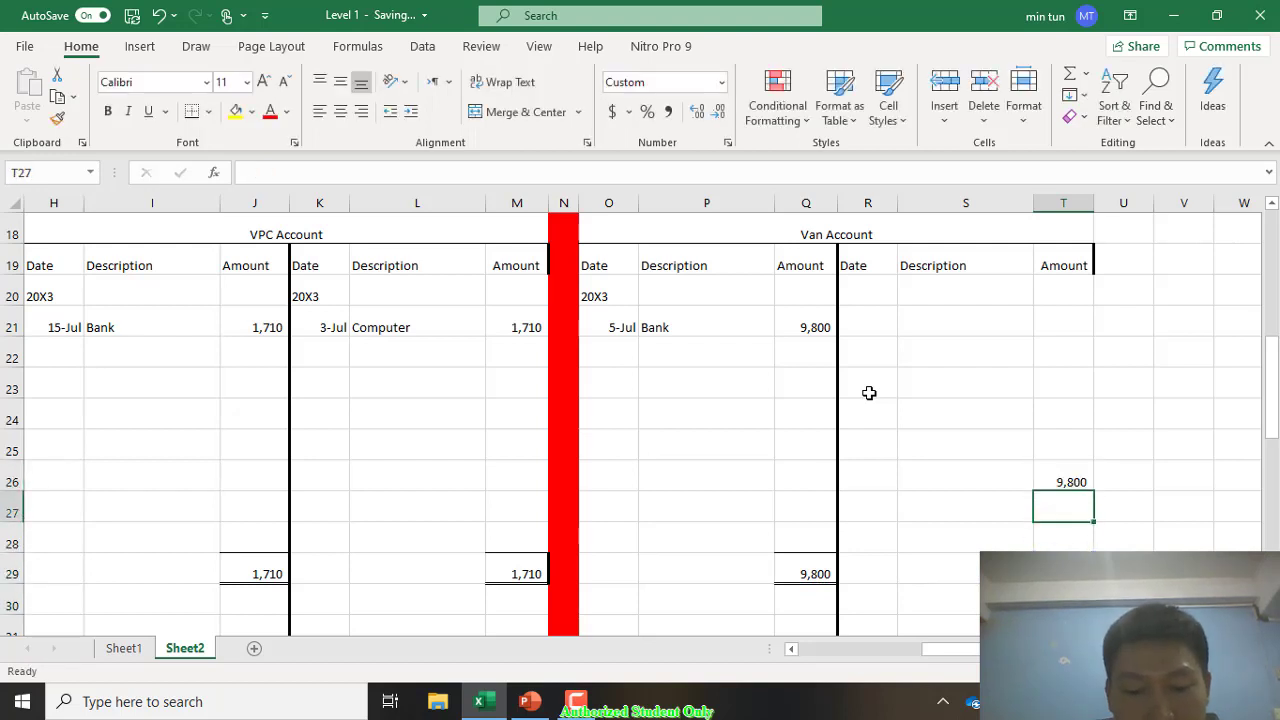
Step: Label the Van Account's balancing figure "Closing Balance" in S26 and date it 31 July in R26
{"action": "key", "text": "Up"}
{"action": "key", "text": "Left"}
{"action": "type", "text": "Cl"}
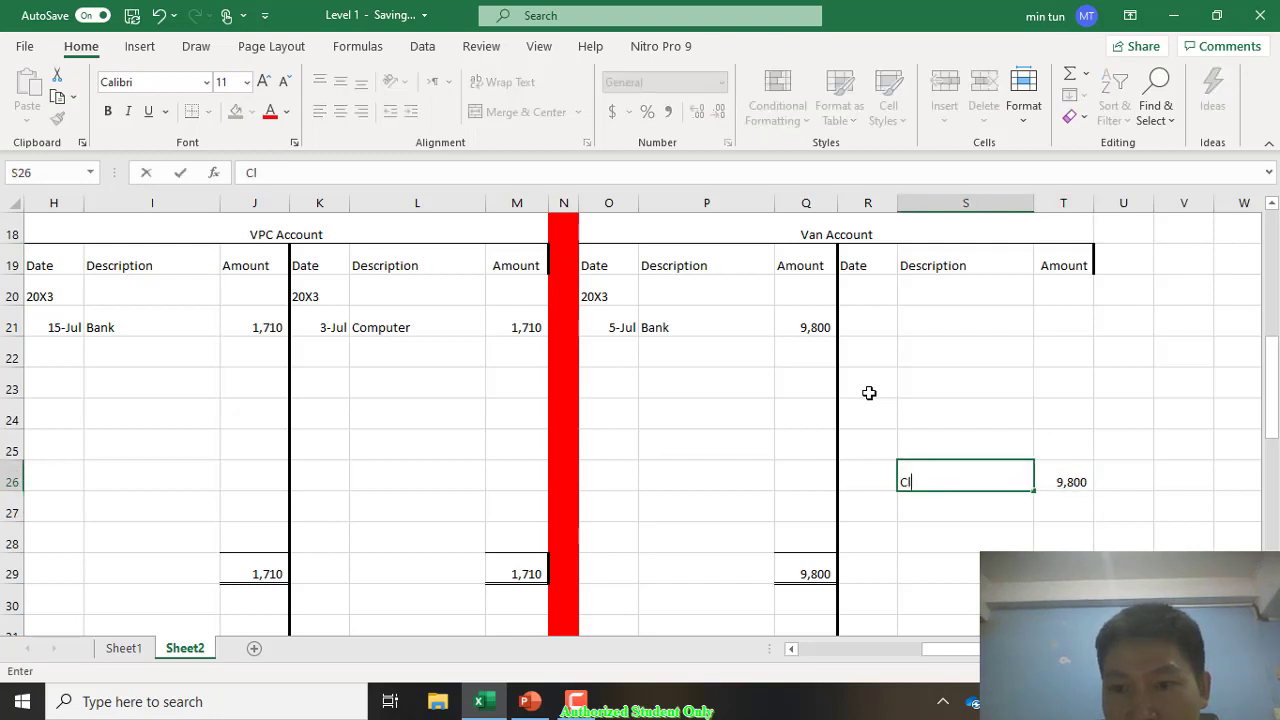
{"action": "type", "text": "osing Balance"}
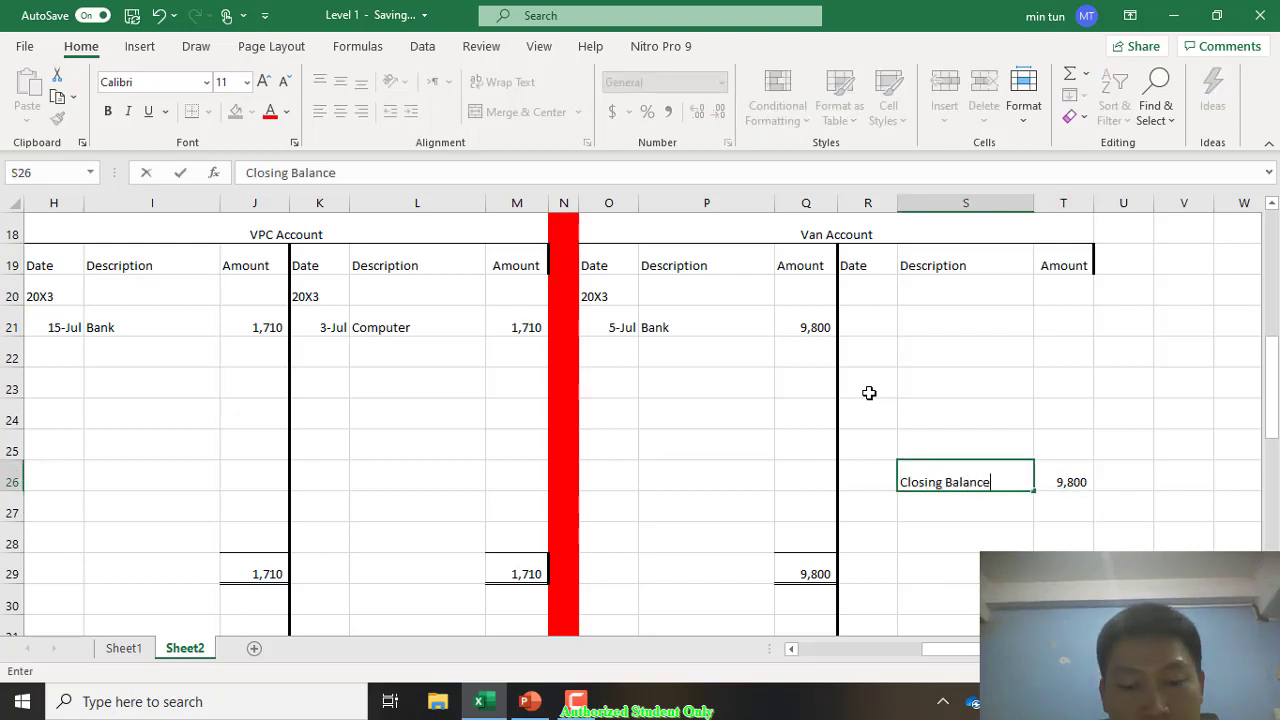
{"action": "key", "text": "Return"}
{"action": "key", "text": "Up"}
{"action": "key", "text": "Left"}
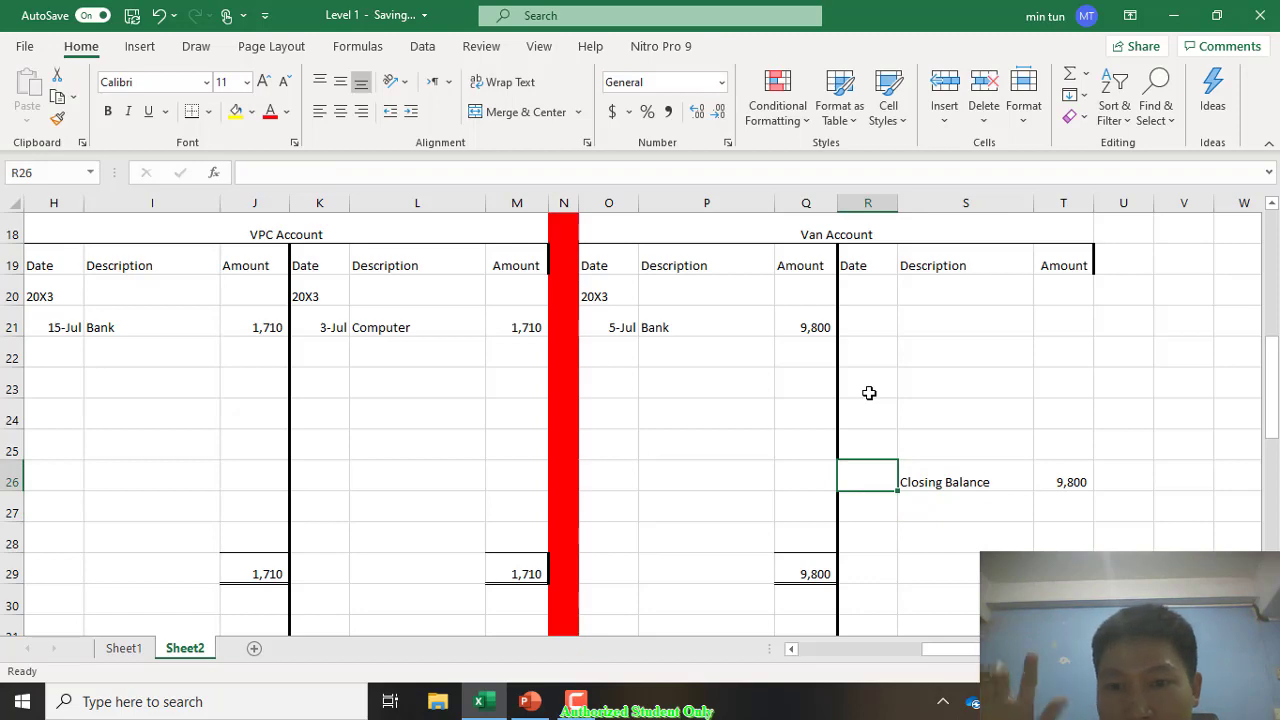
{"action": "type", "text": "31 July"}
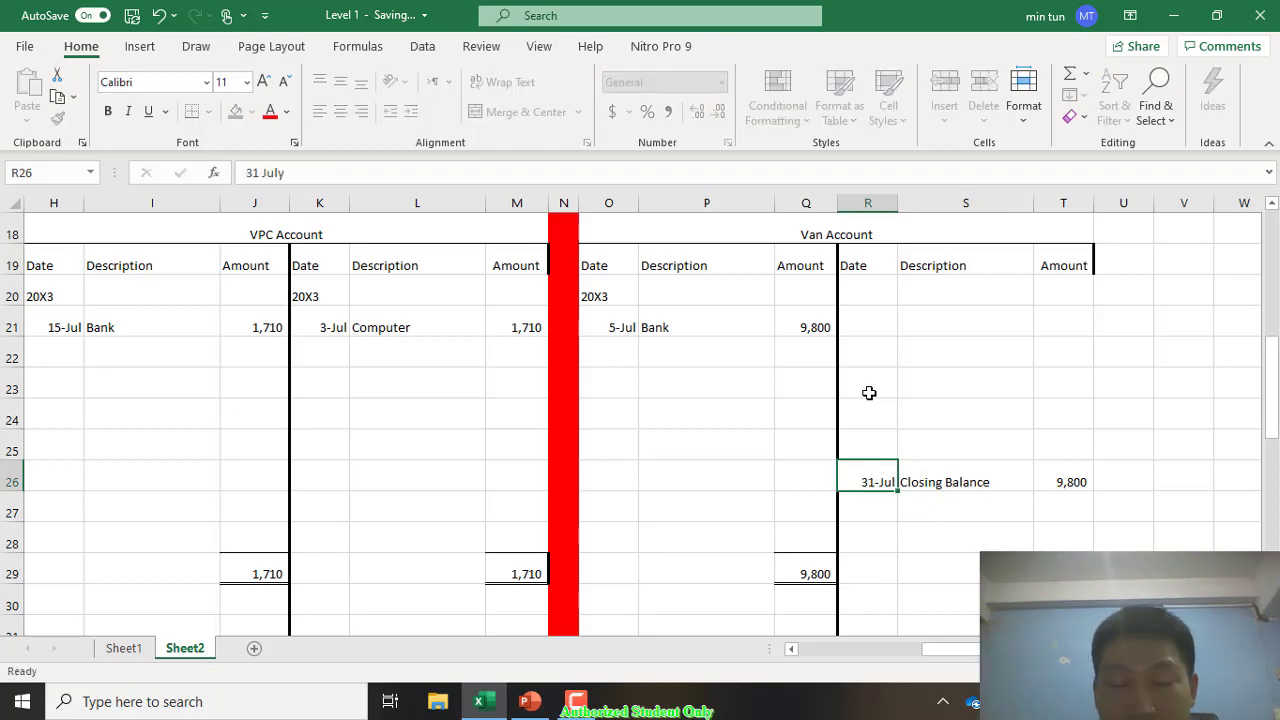
{"action": "key", "text": "Return"}
Step: Start the Van Account's opening entry in row 30 with the date 1 Aug in O30 and "Opening Balance" in P30
{"action": "scroll", "coordinate": [869, 393], "scroll_direction": "down", "scroll_amount": 2}
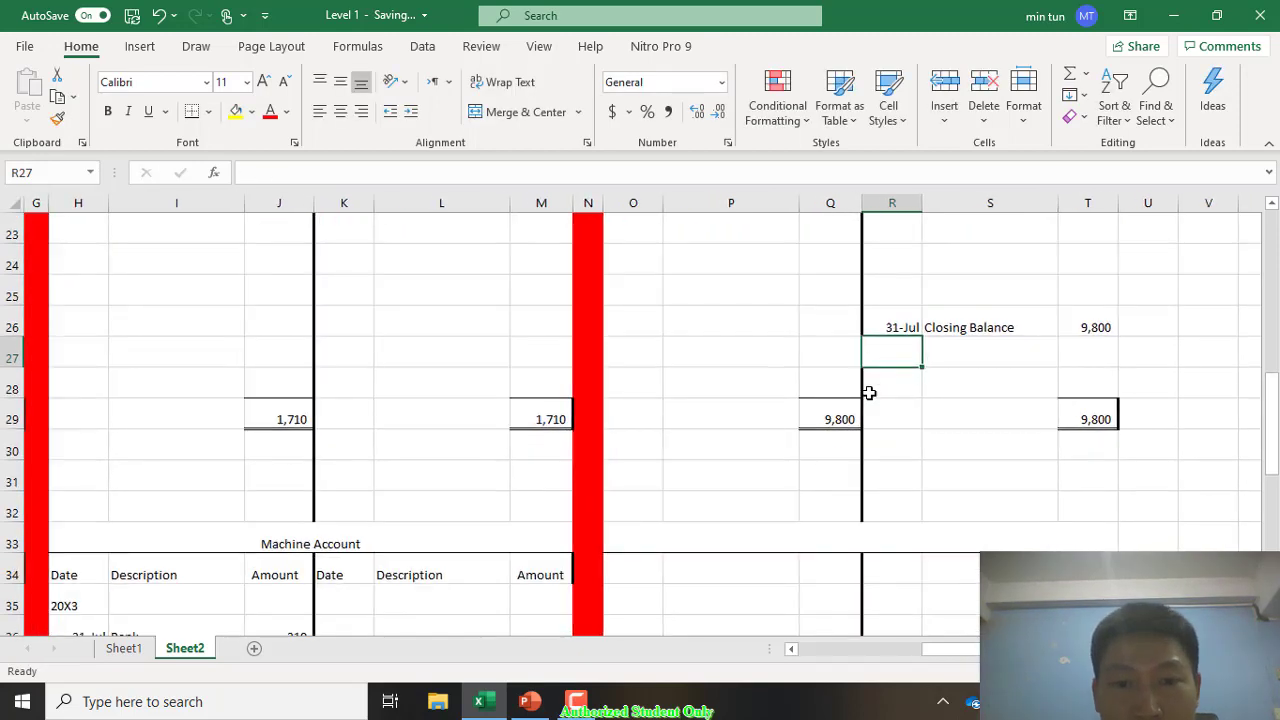
{"action": "left_click", "coordinate": [641, 447]}
{"action": "type", "text": "1 A"}
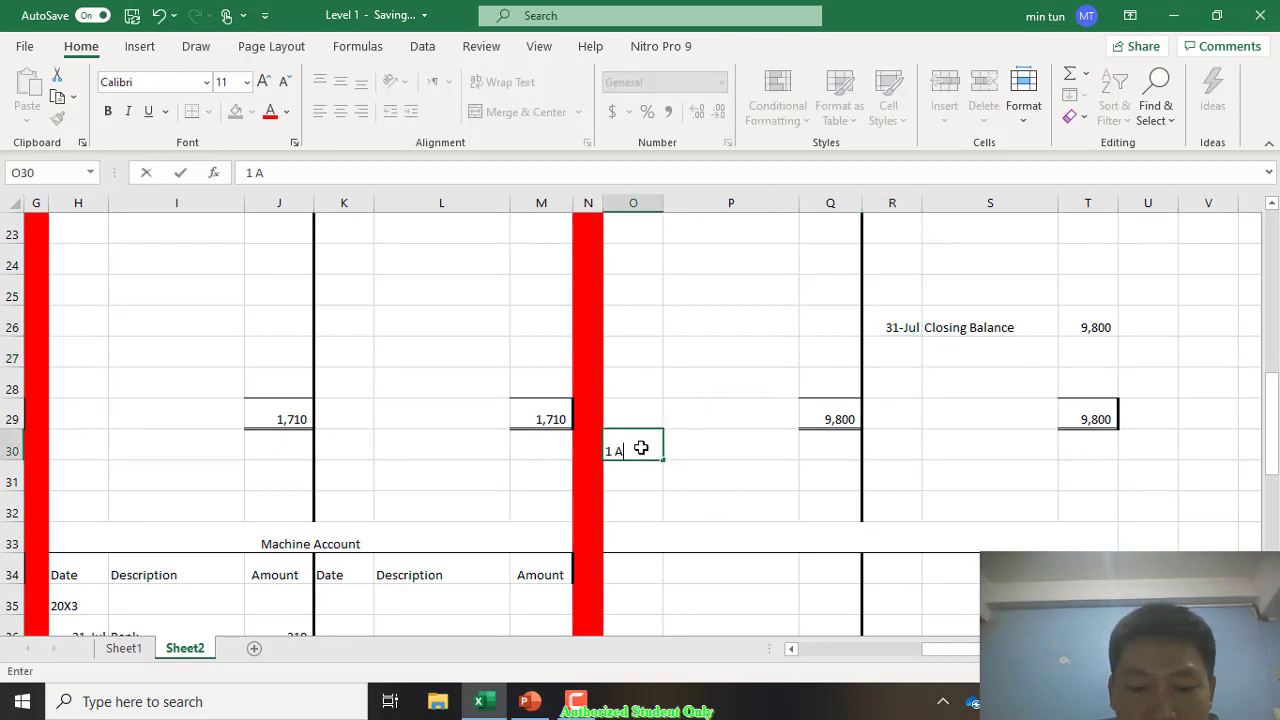
{"action": "type", "text": "ug"}
{"action": "key", "text": "Tab"}
{"action": "type", "text": "Op"}
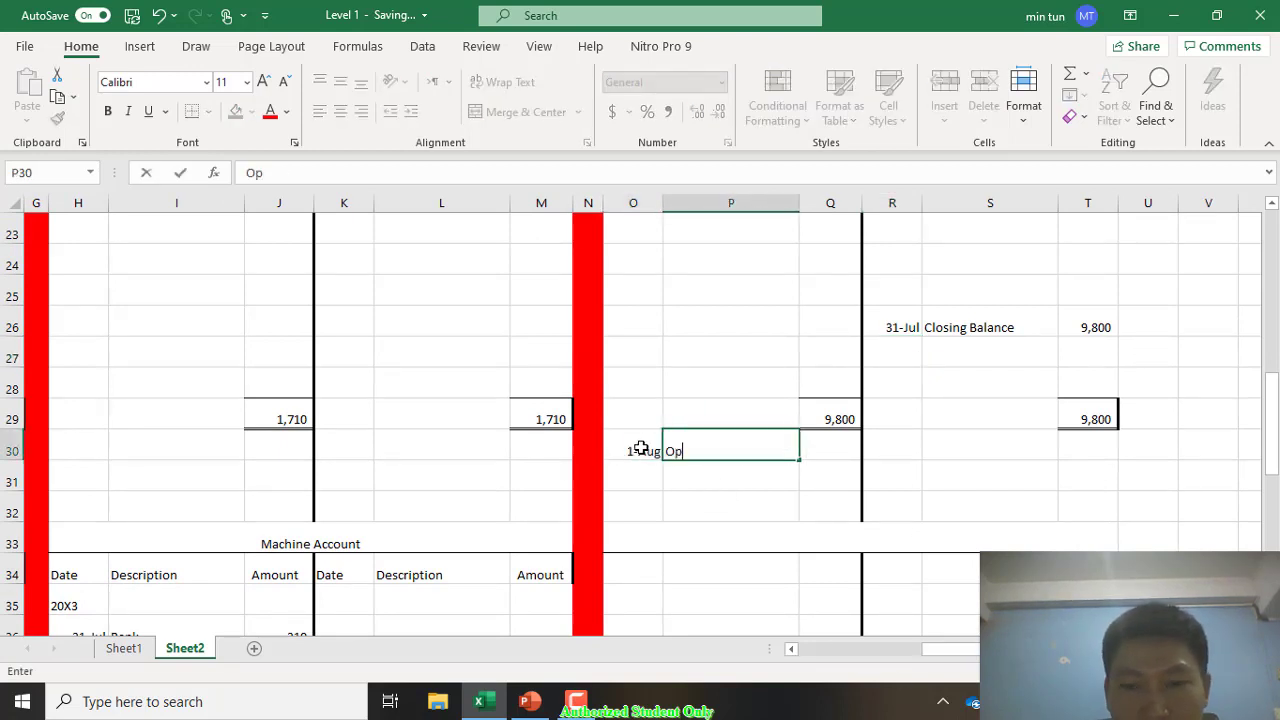
{"action": "type", "text": "ening Bal"}
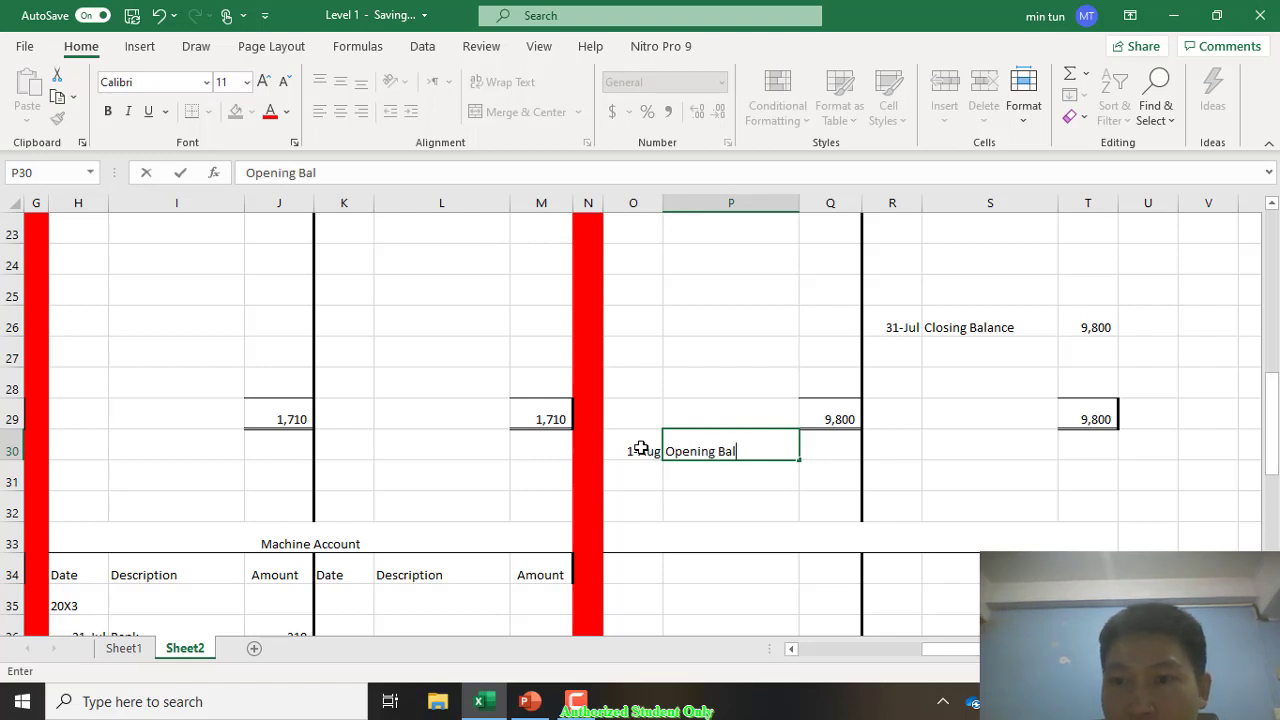
{"action": "type", "text": "ance"}
{"action": "key", "text": "Return"}
Step: Set the Van Account's opening balance in Q30 equal to the closing balance in T26
{"action": "key", "text": "Up"}
{"action": "key", "text": "Right"}
{"action": "type", "text": "="}
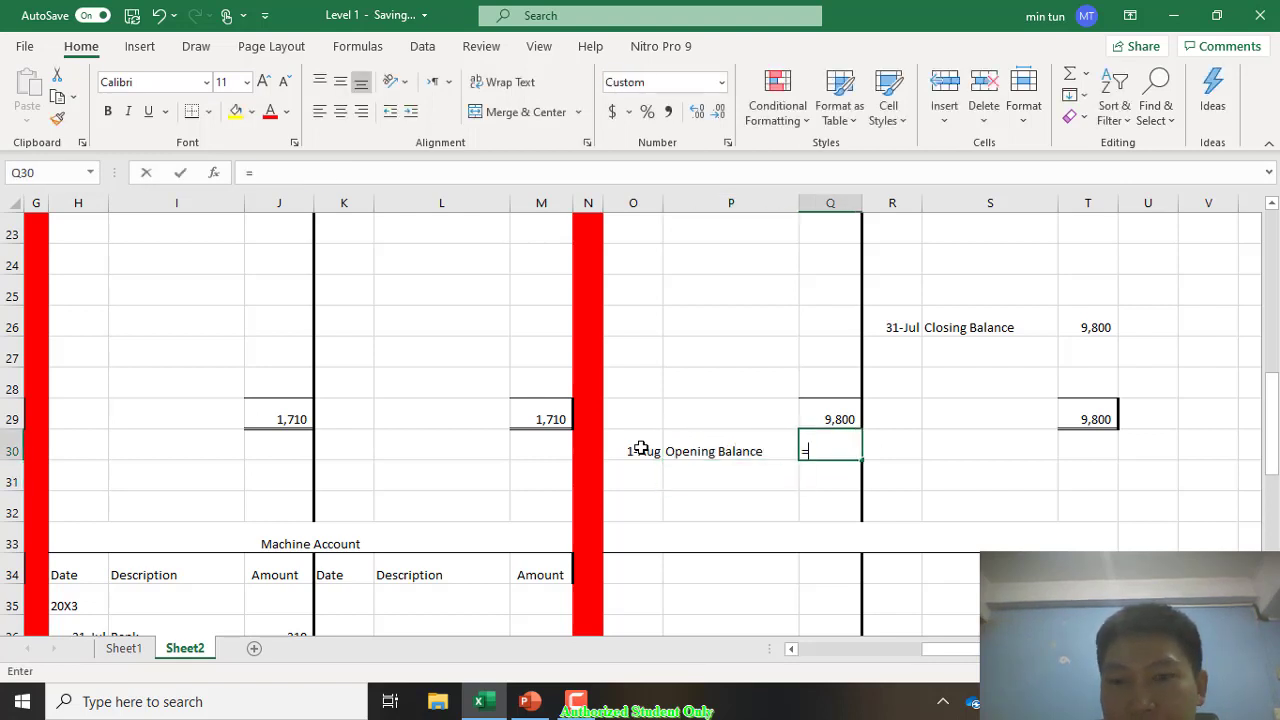
{"action": "left_click", "coordinate": [1090, 335]}
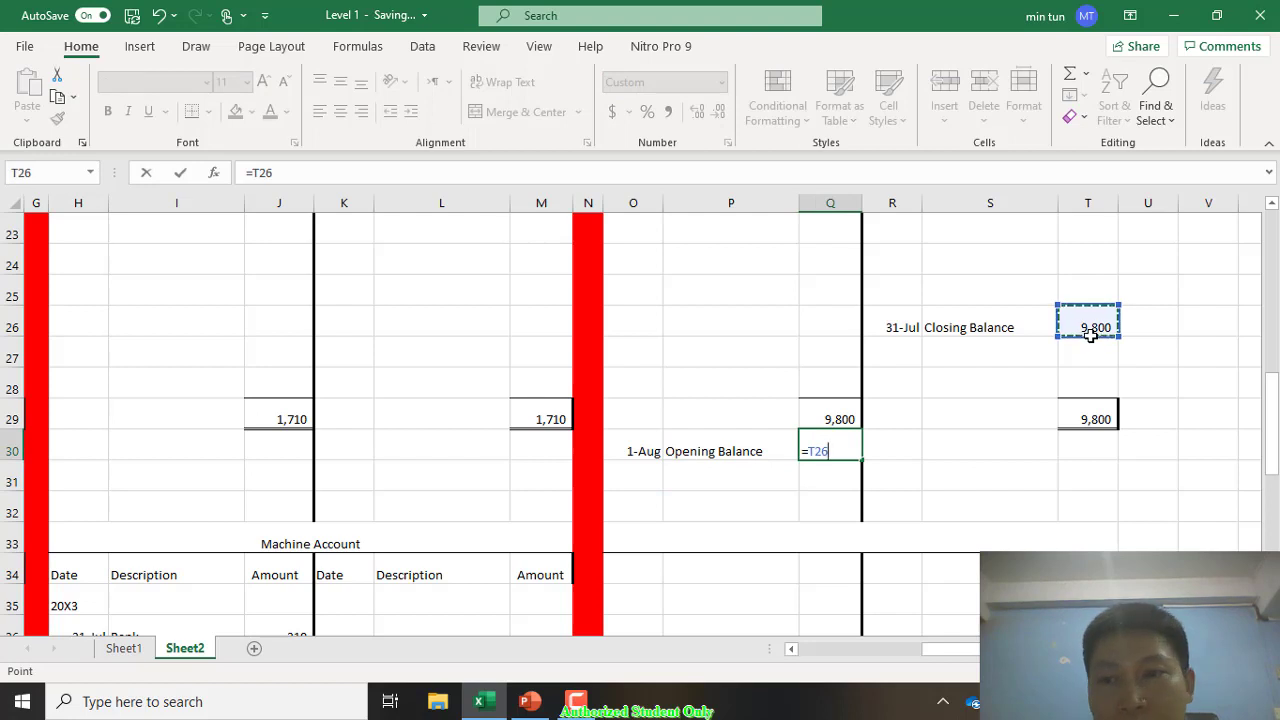
{"action": "key", "text": "Return"}
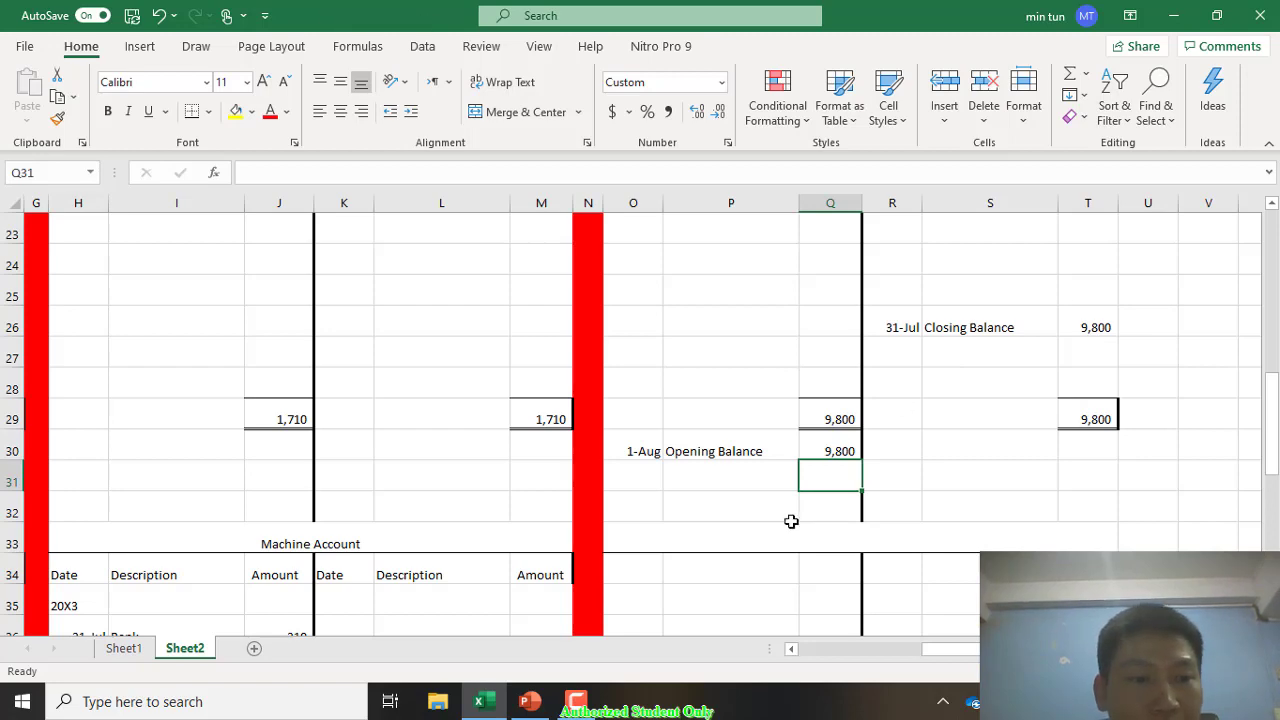
Step: Total the D. Bush & Son account's debit side in C43 with an automatic sum
{"action": "scroll", "coordinate": [790, 521], "scroll_direction": "left", "scroll_amount": 5}
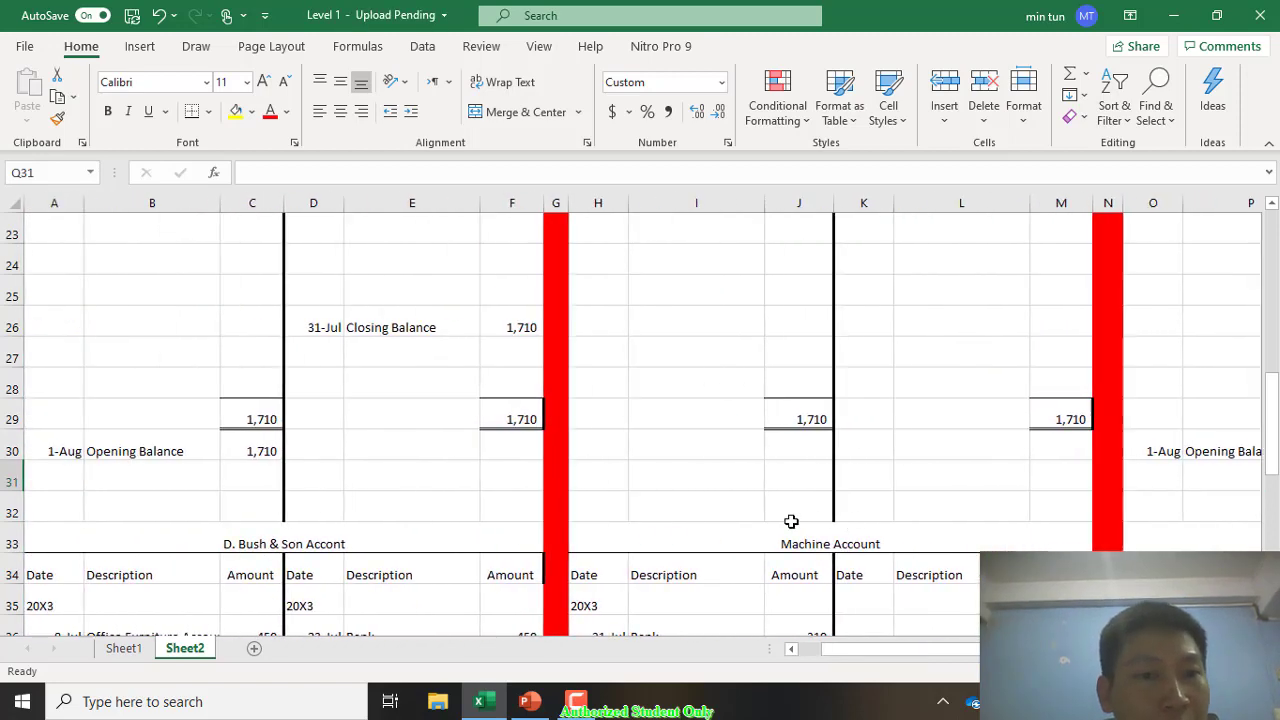
{"action": "scroll", "coordinate": [790, 521], "scroll_direction": "down", "scroll_amount": 3}
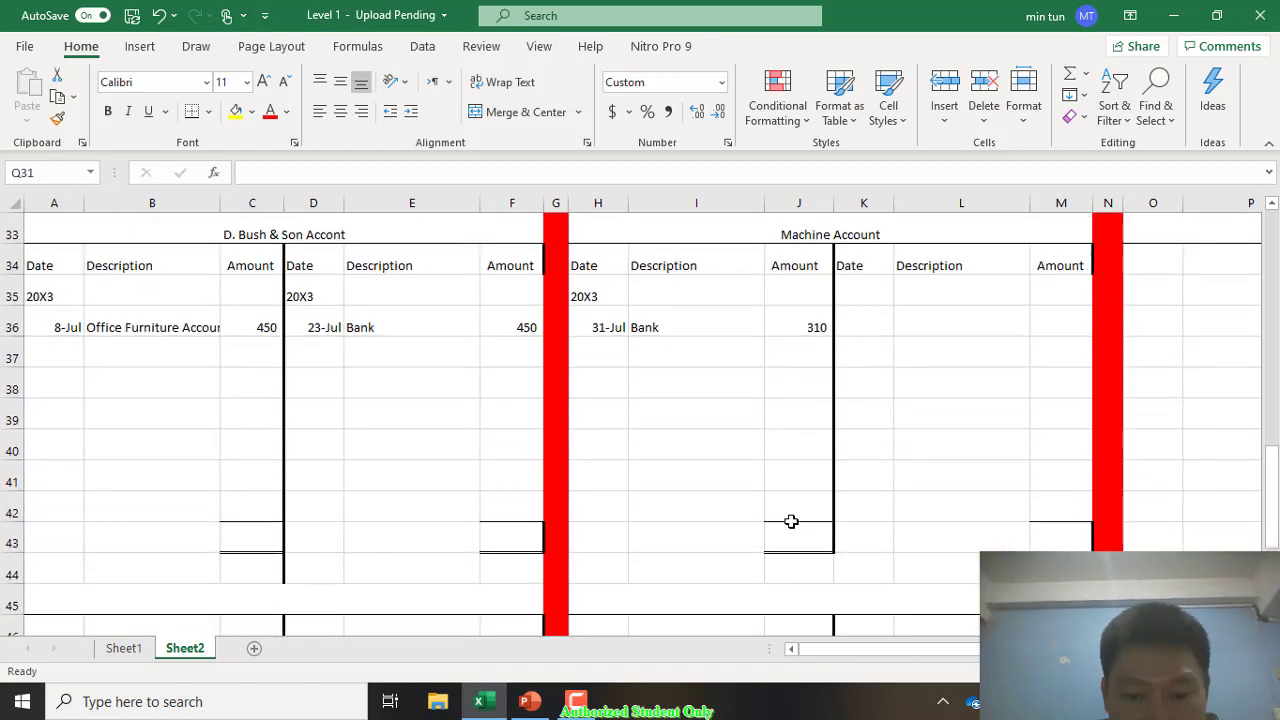
{"action": "left_click", "coordinate": [252, 382]}
{"action": "key", "text": "Right"}
{"action": "left_click", "coordinate": [252, 537]}
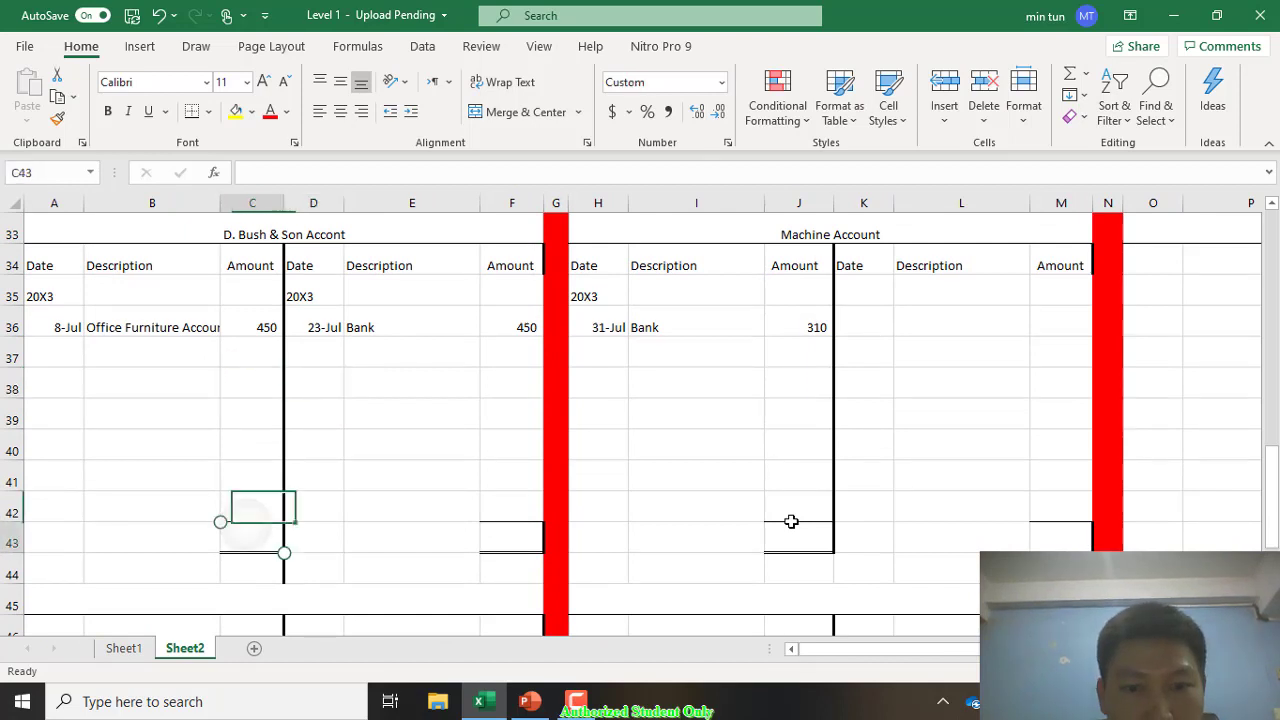
{"action": "key", "text": "alt+equal"}
{"action": "key", "text": "ctrl+Return"}
Step: Total the D. Bush & Son account's credit side in F43 by summing F36:F42
{"action": "key", "text": "Right"}
{"action": "key", "text": "Right"}
{"action": "key", "text": "Right"}
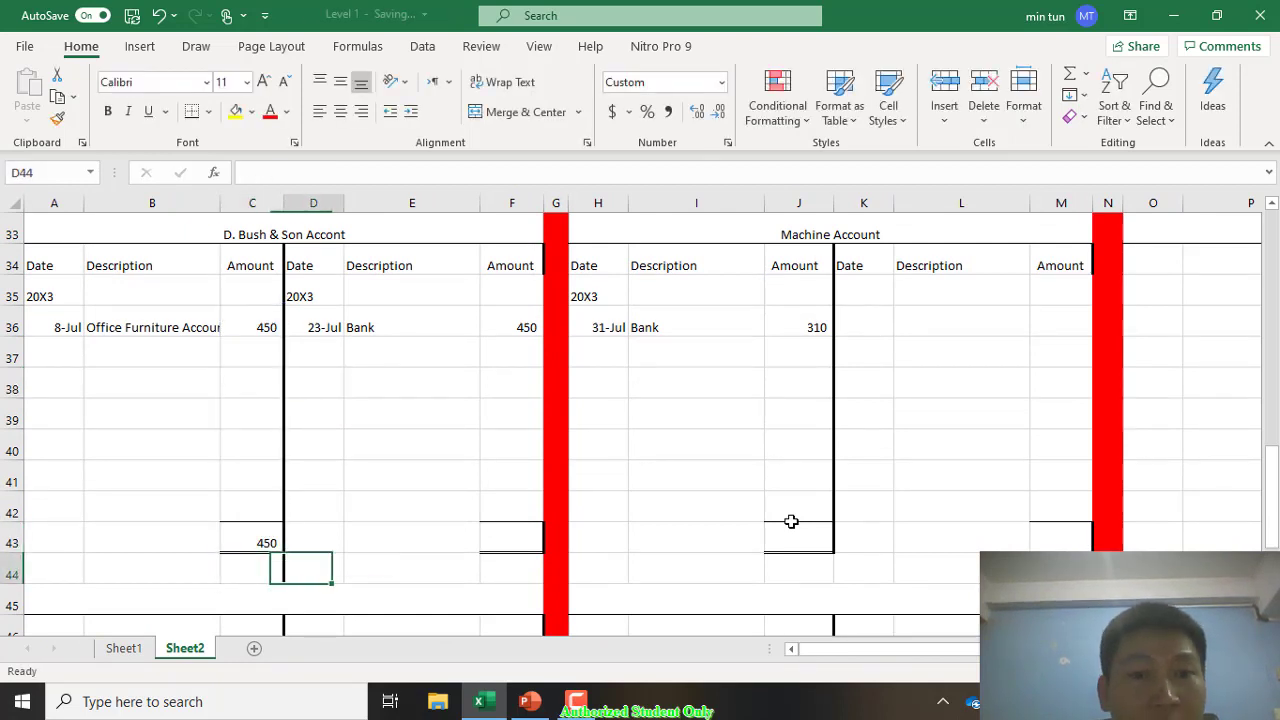
{"action": "key", "text": "alt+equal"}
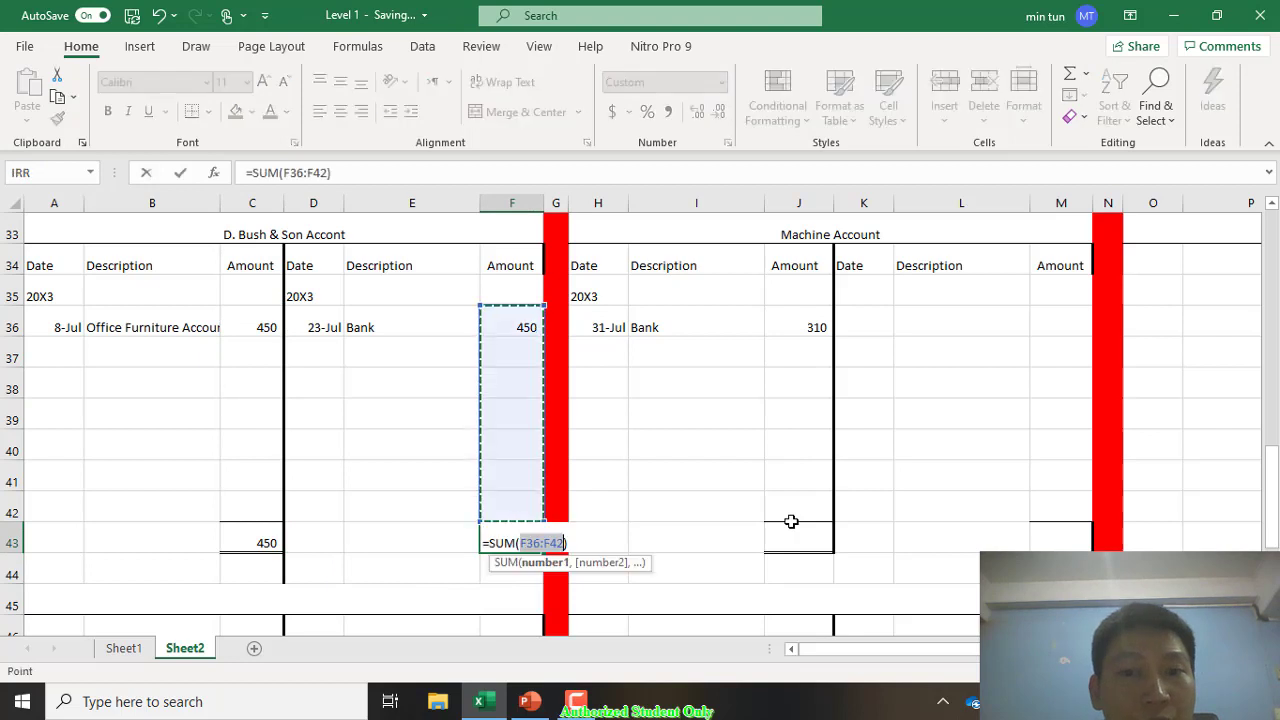
{"action": "key", "text": "Return"}
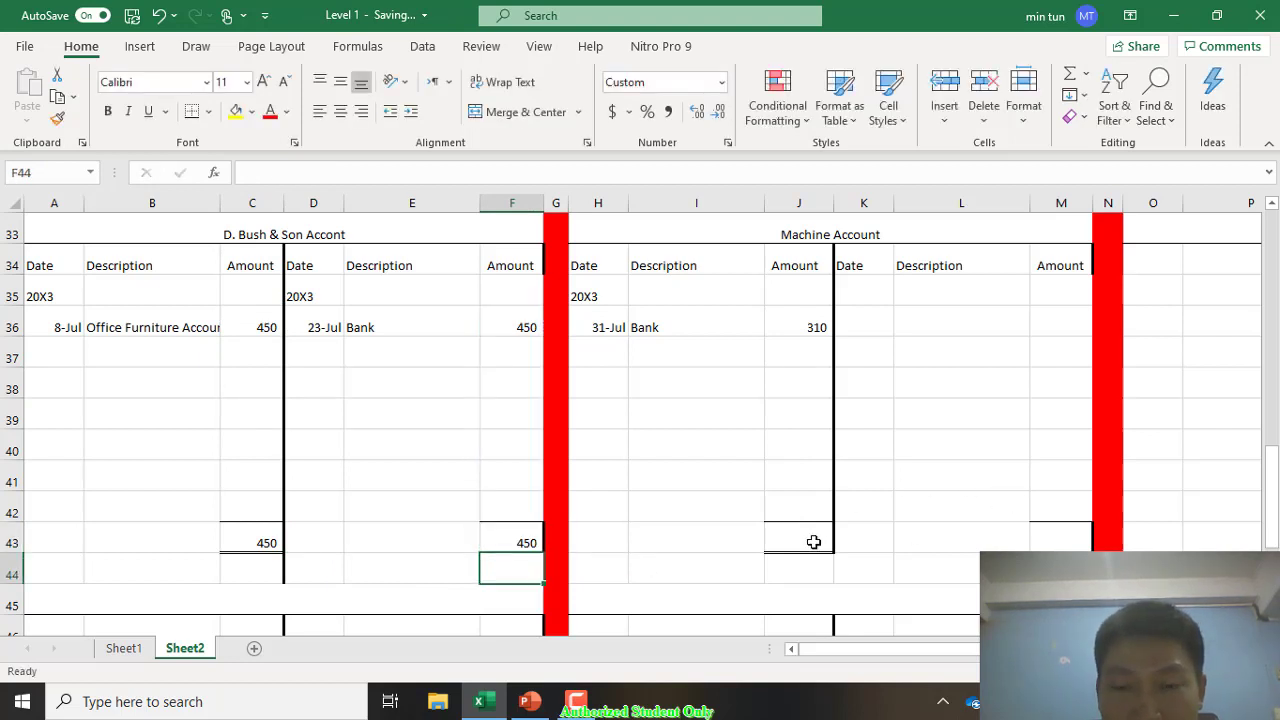
Step: Total the Machine Account's debit side in J43 by summing J36:J42
{"action": "left_click", "coordinate": [814, 541]}
{"action": "key", "text": "alt+equal"}
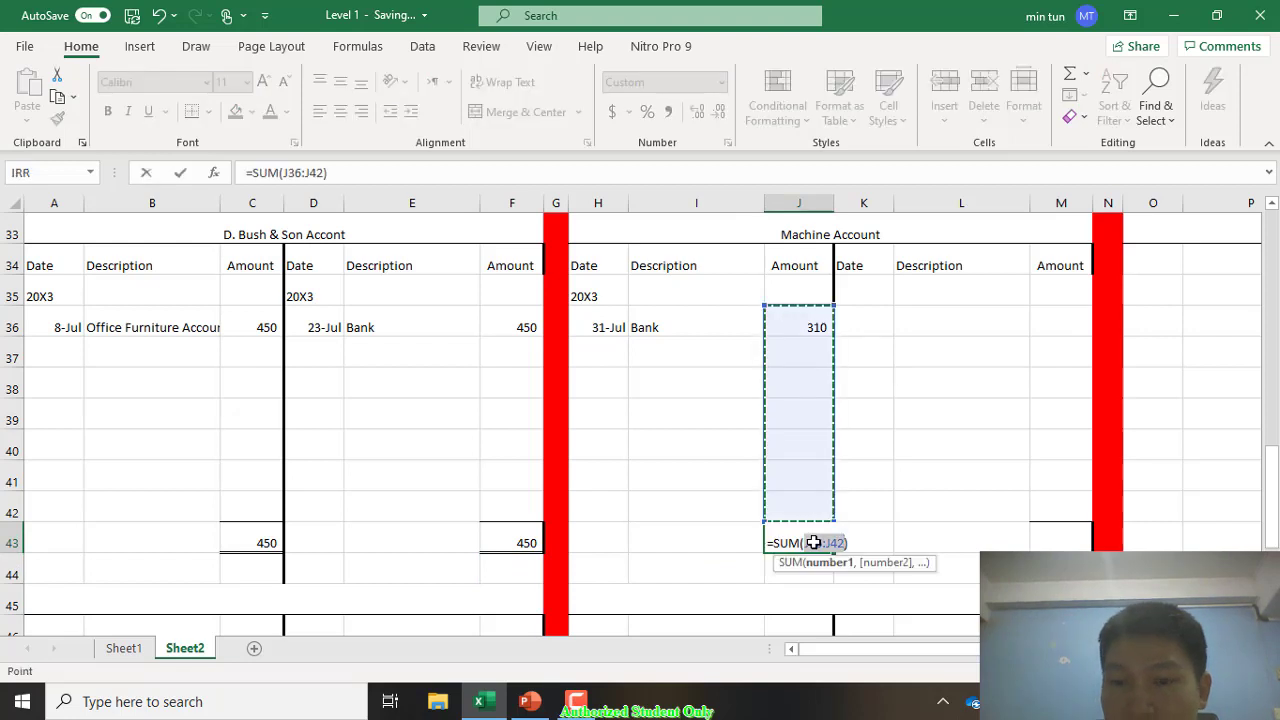
{"action": "key", "text": "Return"}
Step: Set the Machine Account's credit-side total in M43 equal to the debit-side total in J43
{"action": "key", "text": "Up"}
{"action": "key", "text": "Right"}
{"action": "key", "text": "Right"}
{"action": "key", "text": "Right"}
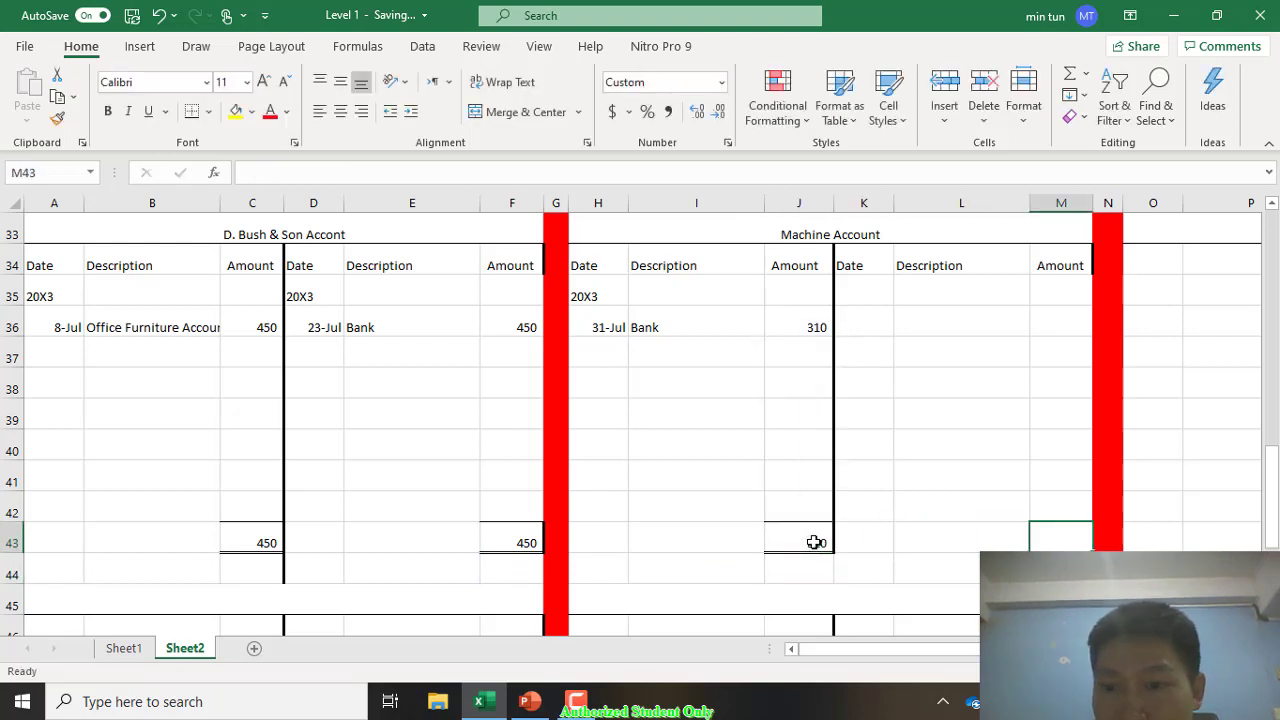
{"action": "type", "text": "="}
{"action": "left_click", "coordinate": [804, 541]}
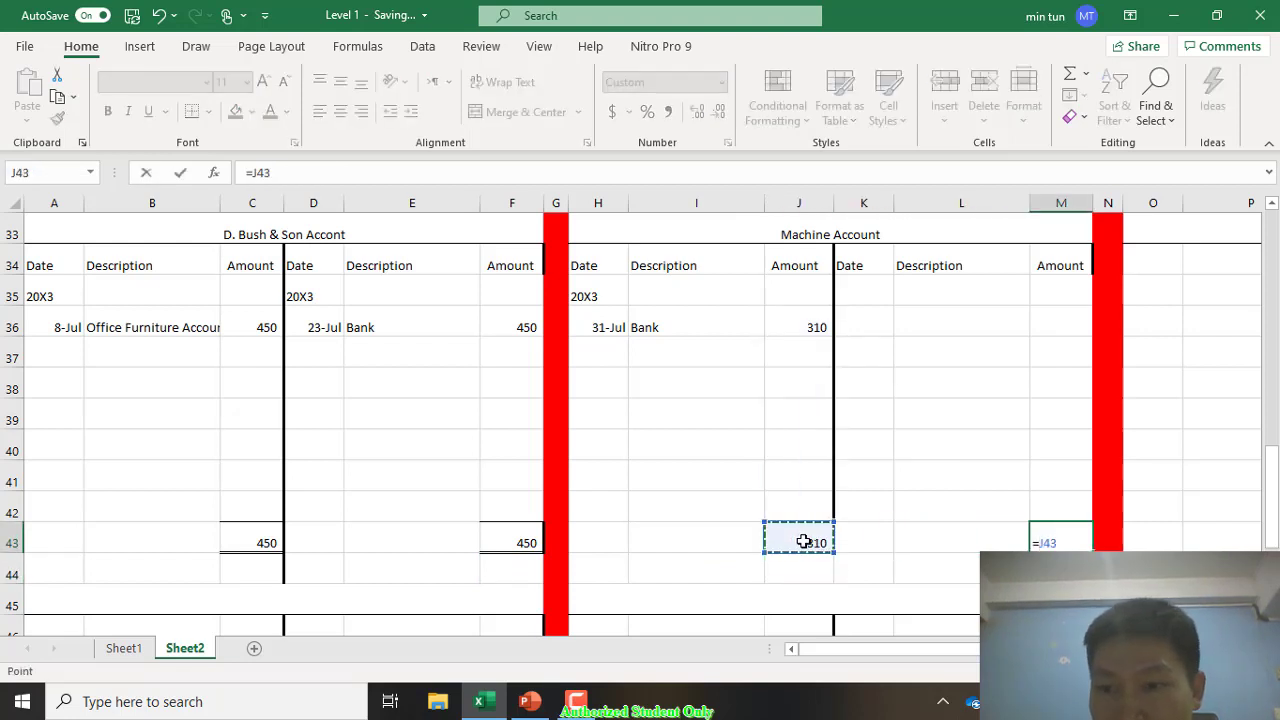
{"action": "key", "text": "Return"}
Step: Calculate the Machine Account's closing balance in M40 as the credit-side total in M43 minus 0
{"action": "key", "text": "Up"}
{"action": "key", "text": "Up"}
{"action": "key", "text": "Up"}
{"action": "key", "text": "Up"}
{"action": "type", "text": "="}
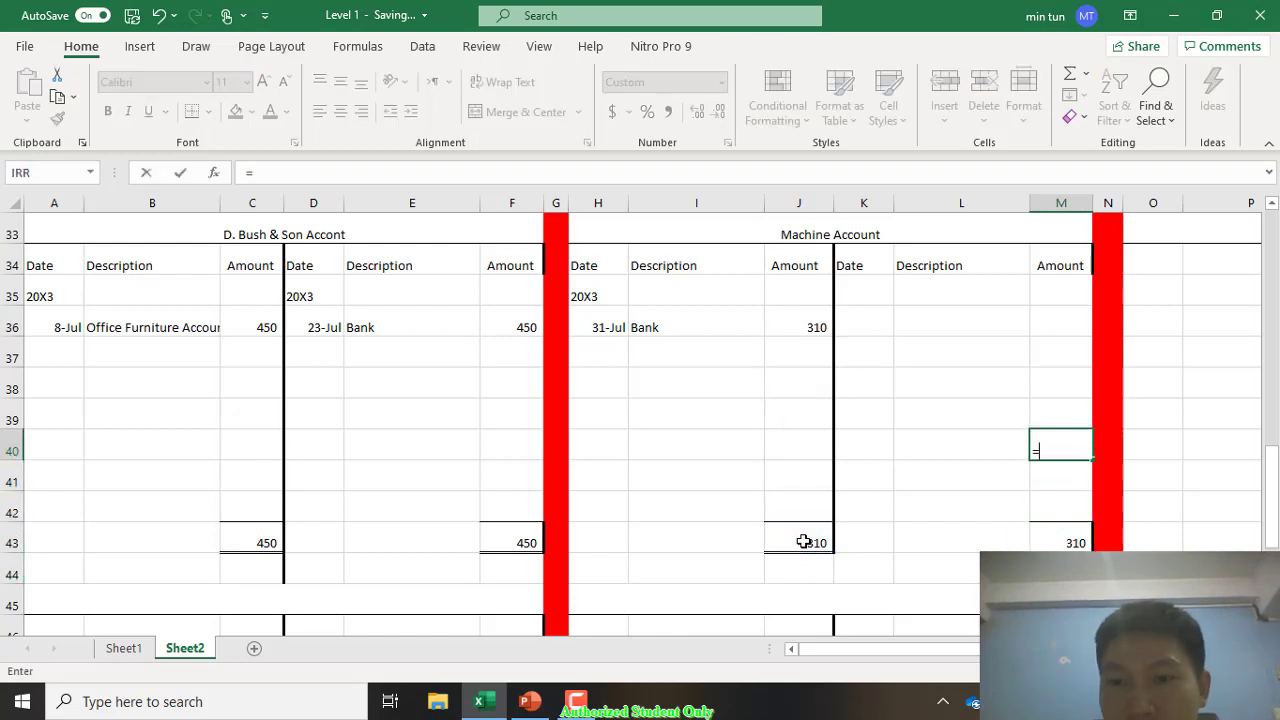
{"action": "key", "text": "Down"}
{"action": "key", "text": "Down"}
{"action": "key", "text": "Down"}
{"action": "type", "text": "-"}
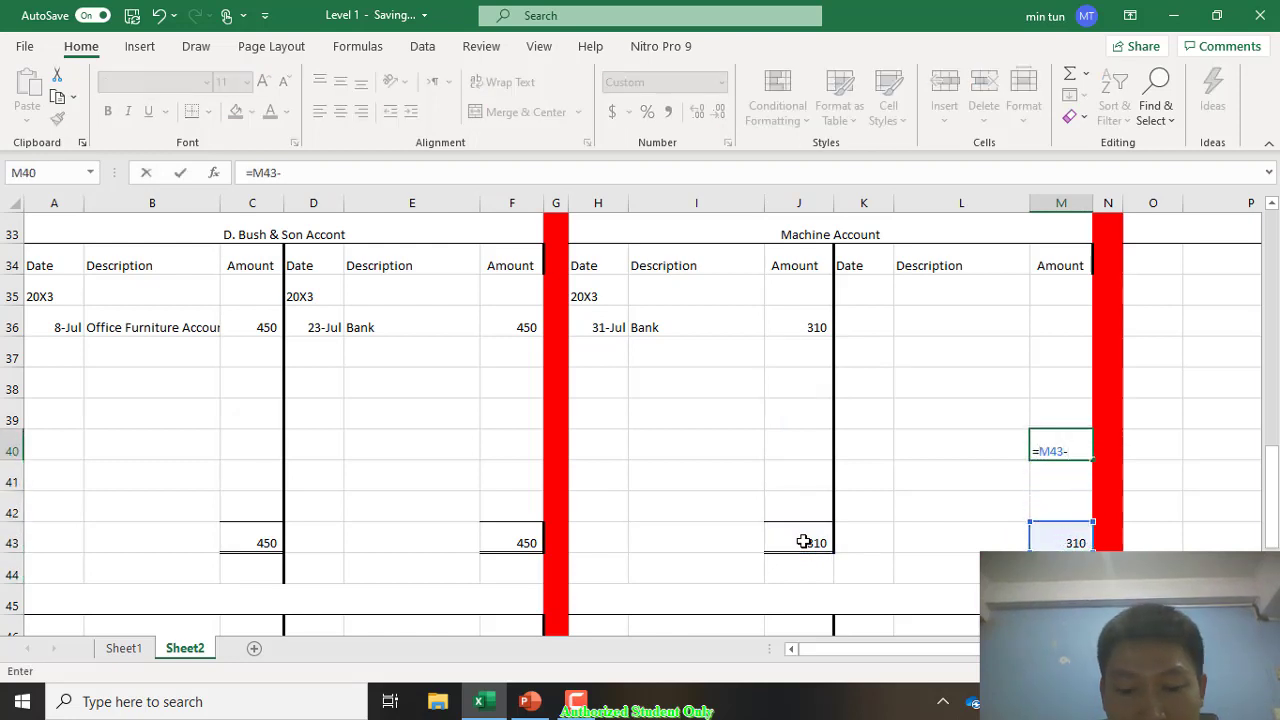
{"action": "type", "text": "0"}
{"action": "key", "text": "Return"}
Step: Label the Machine Account's credit-side balance in row 40 as Closing Balance and date it 31-Jul
{"action": "key", "text": "Up"}
{"action": "key", "text": "Left"}
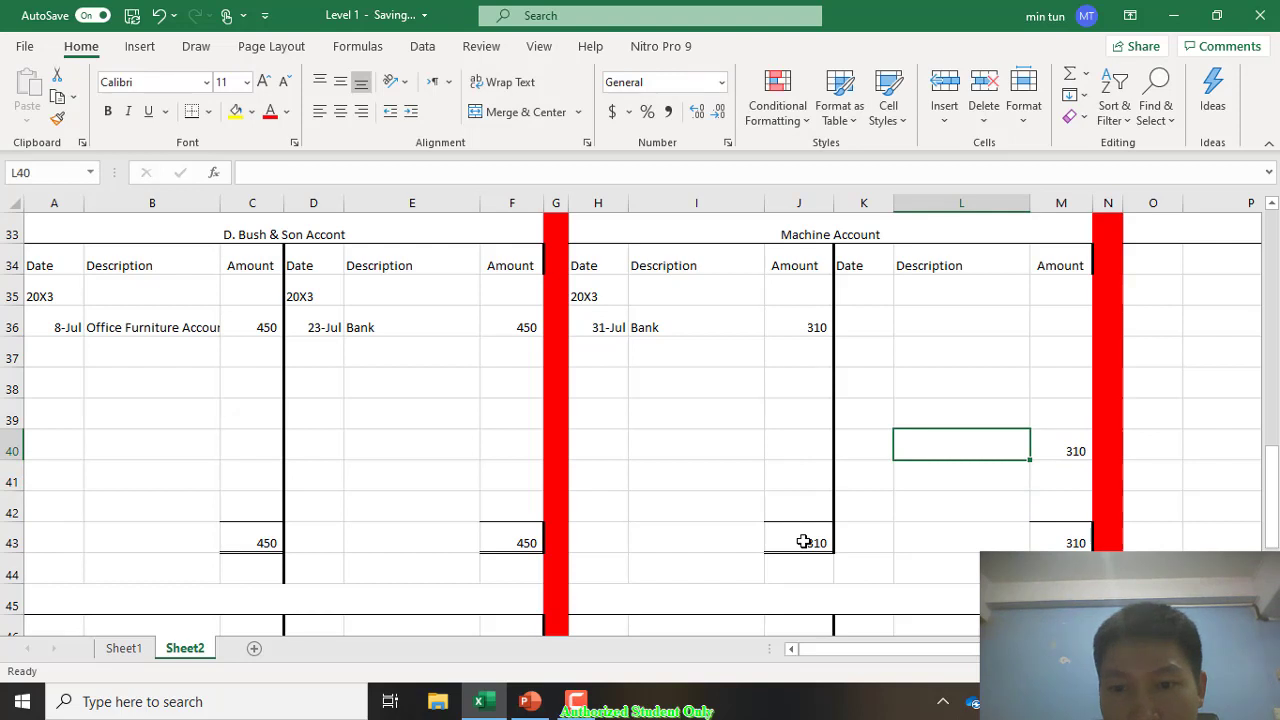
{"action": "type", "text": "Closing"}
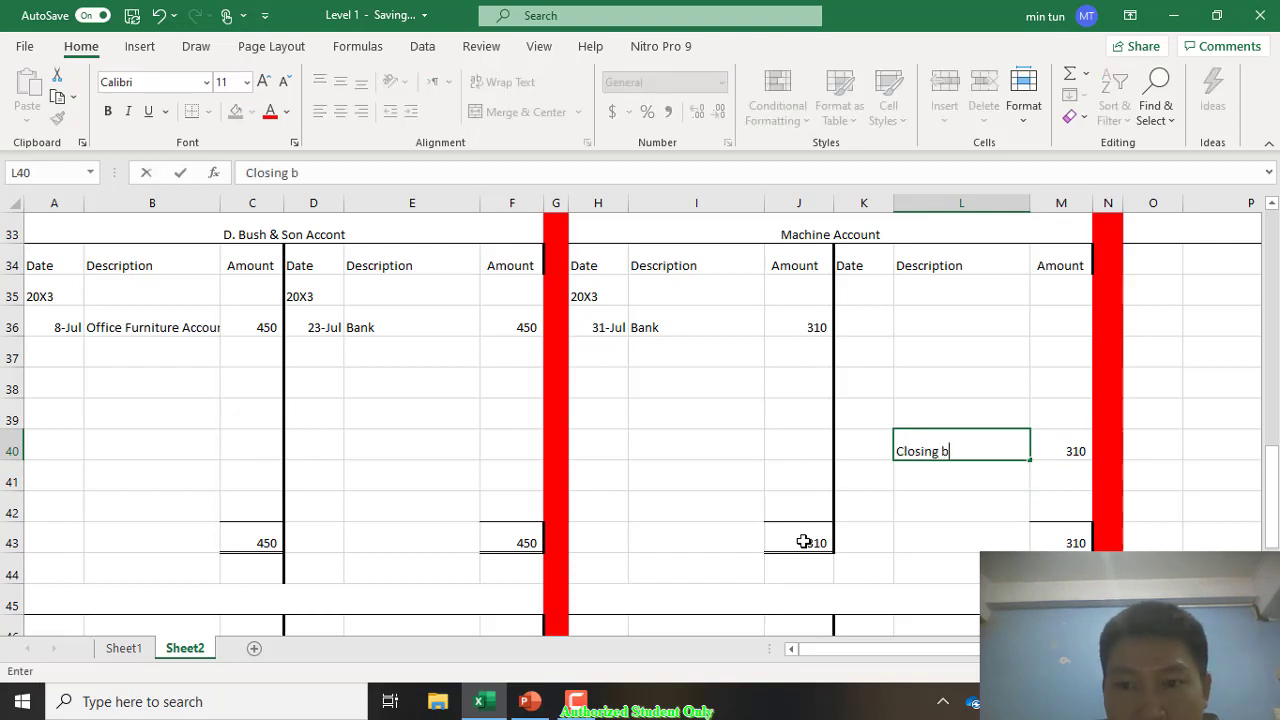
{"action": "type", "text": " Balance"}
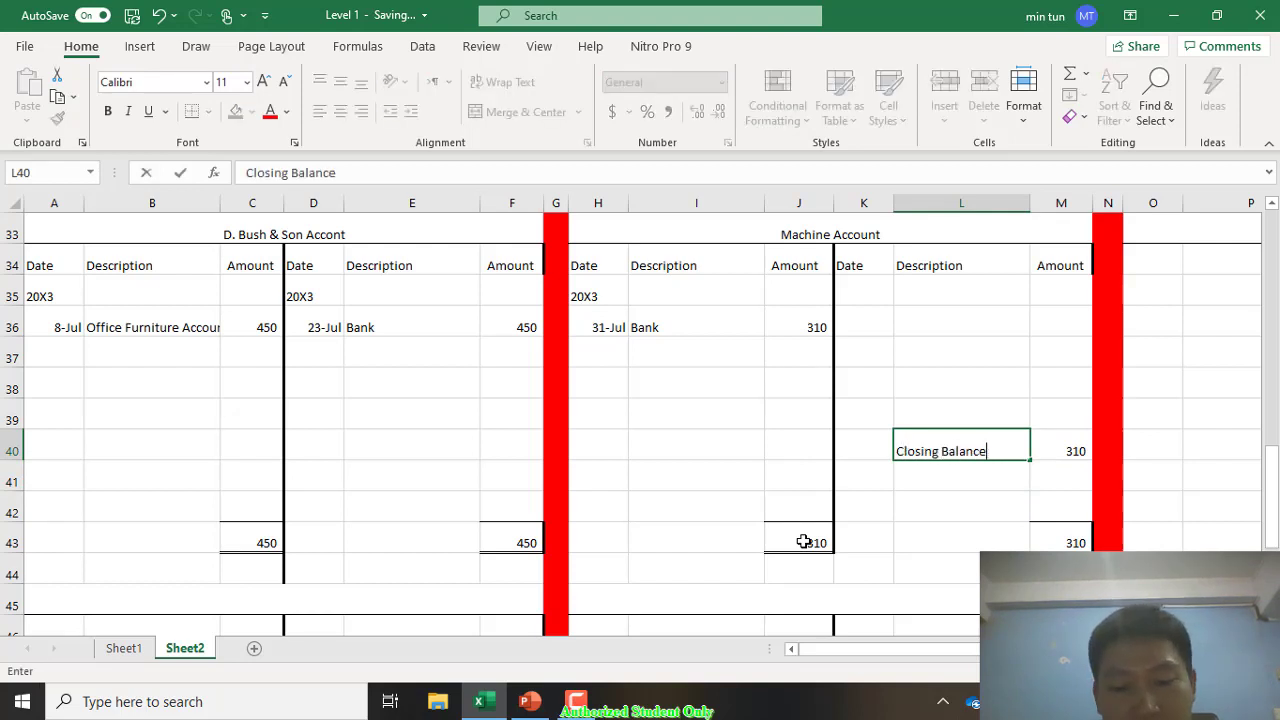
{"action": "key", "text": "Return"}
{"action": "key", "text": "Up"}
{"action": "key", "text": "Left"}
{"action": "type", "text": "31"}
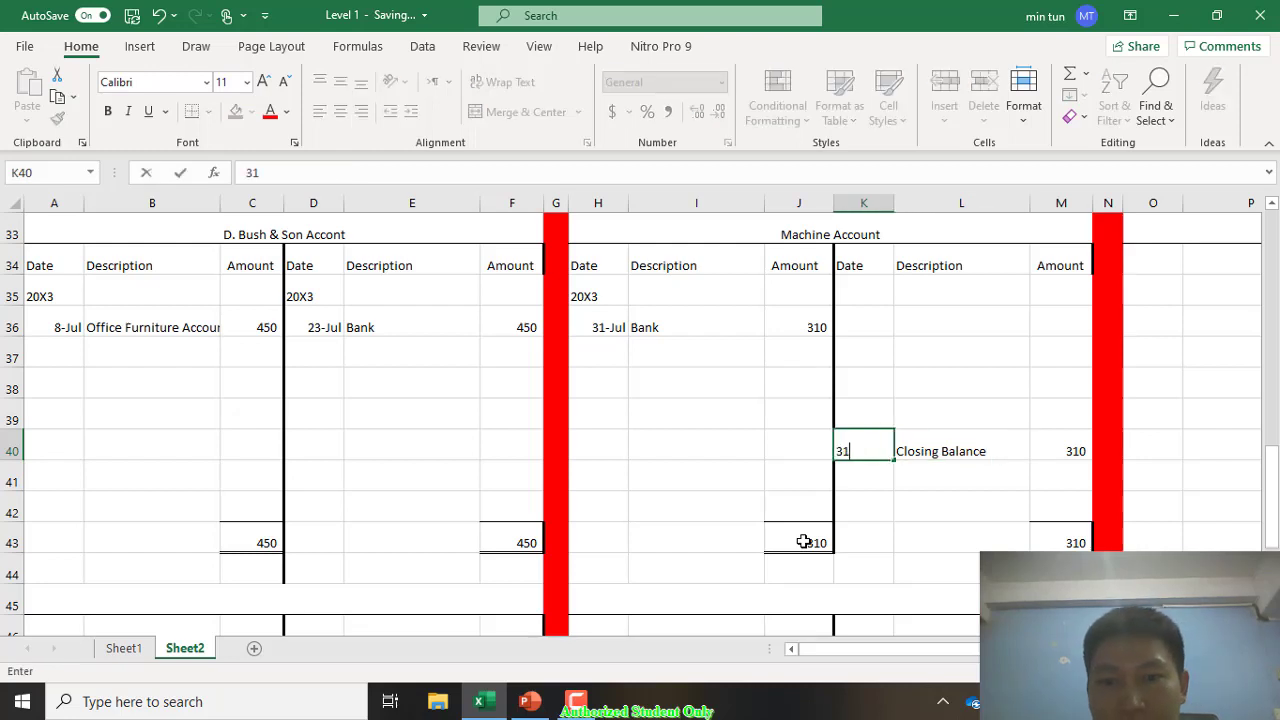
{"action": "type", "text": "-Jul"}
{"action": "key", "text": "Return"}
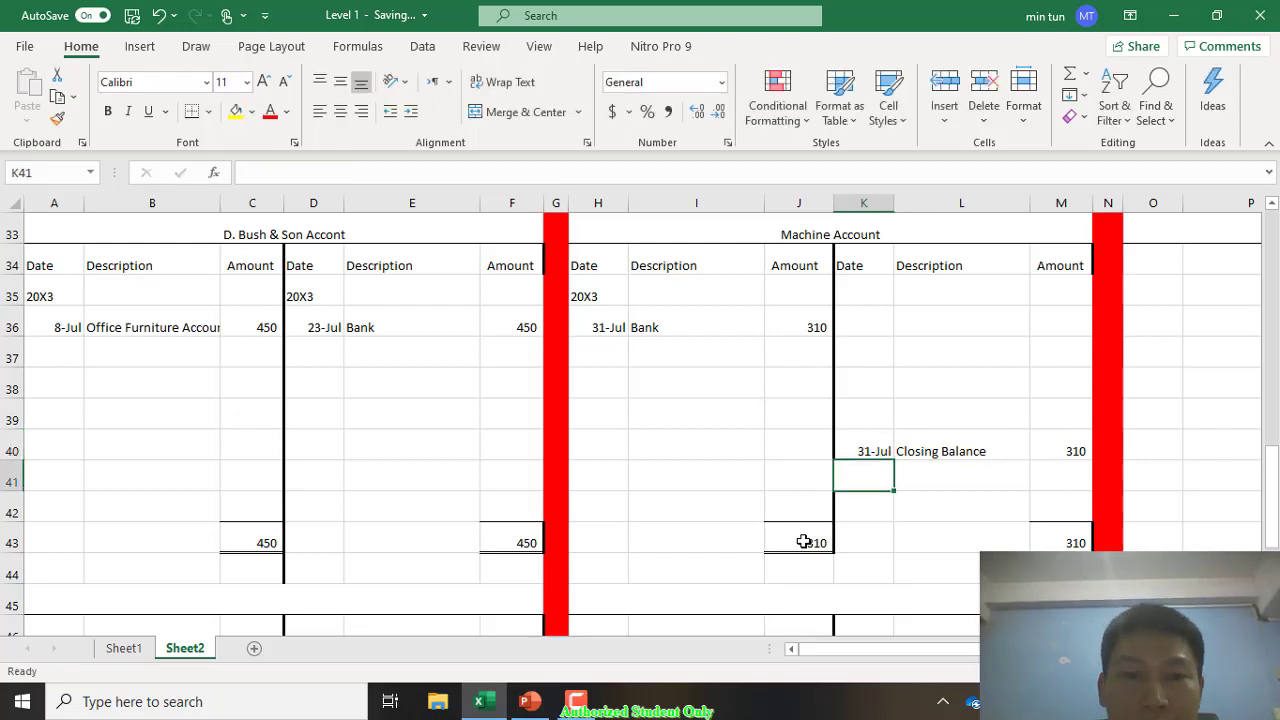
Step: Start the Machine Account's brought-down entry in row 44 with the date 1-Aug and the description Opening Balance
{"action": "scroll", "coordinate": [803, 541], "scroll_direction": "down", "scroll_amount": 1}
{"action": "scroll", "coordinate": [803, 541], "scroll_direction": "down", "scroll_amount": 1}
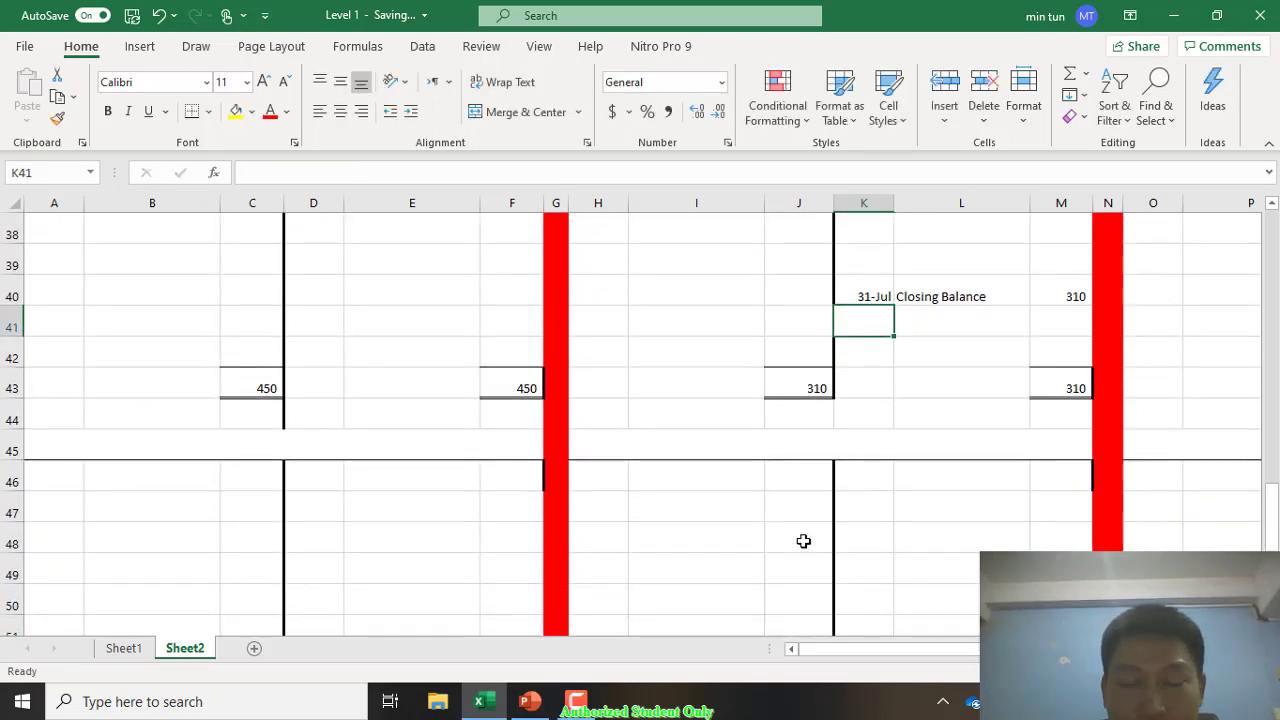
{"action": "left_click", "coordinate": [606, 409]}
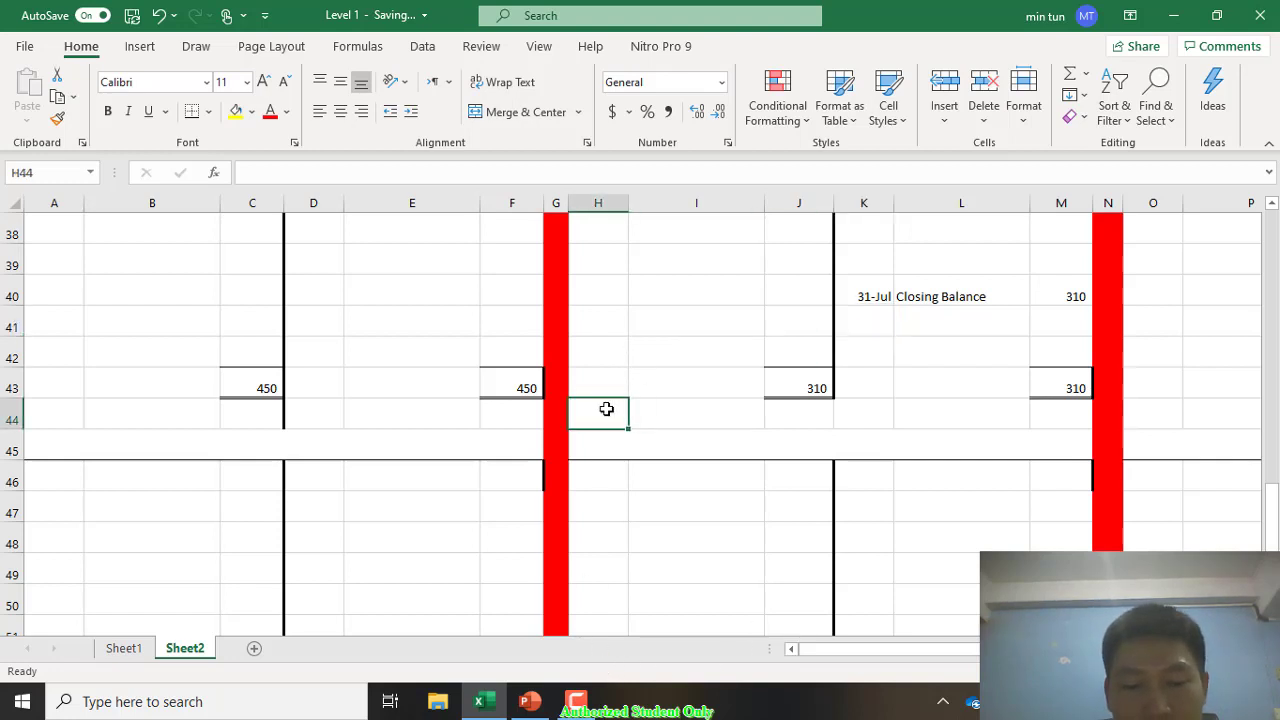
{"action": "type", "text": "1 Aug"}
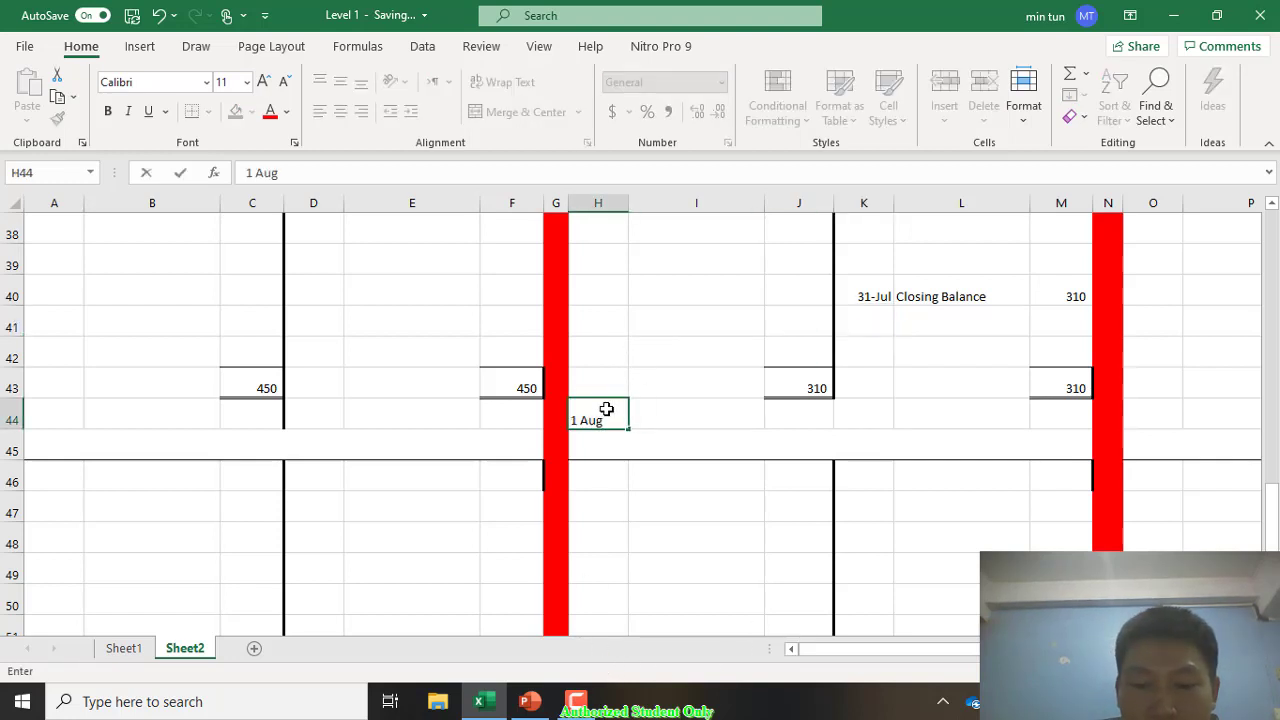
{"action": "key", "text": "Tab"}
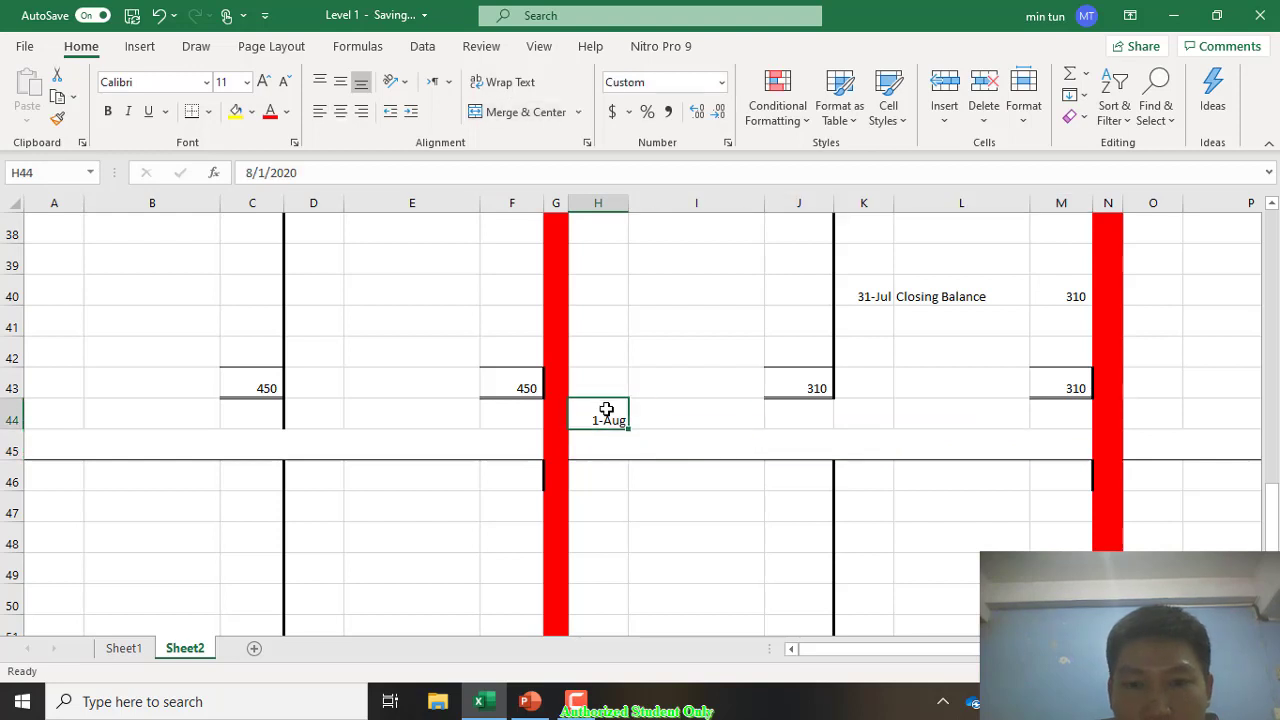
{"action": "type", "text": "Openi"}
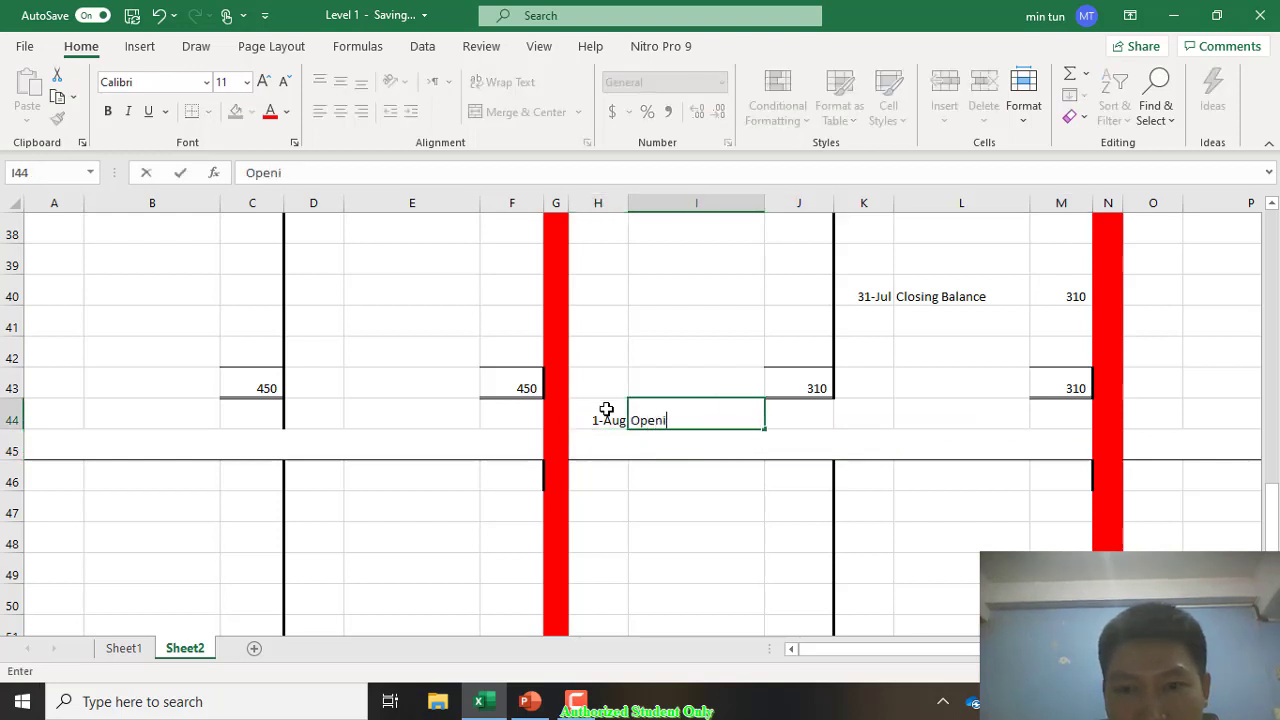
{"action": "type", "text": "ng Balance"}
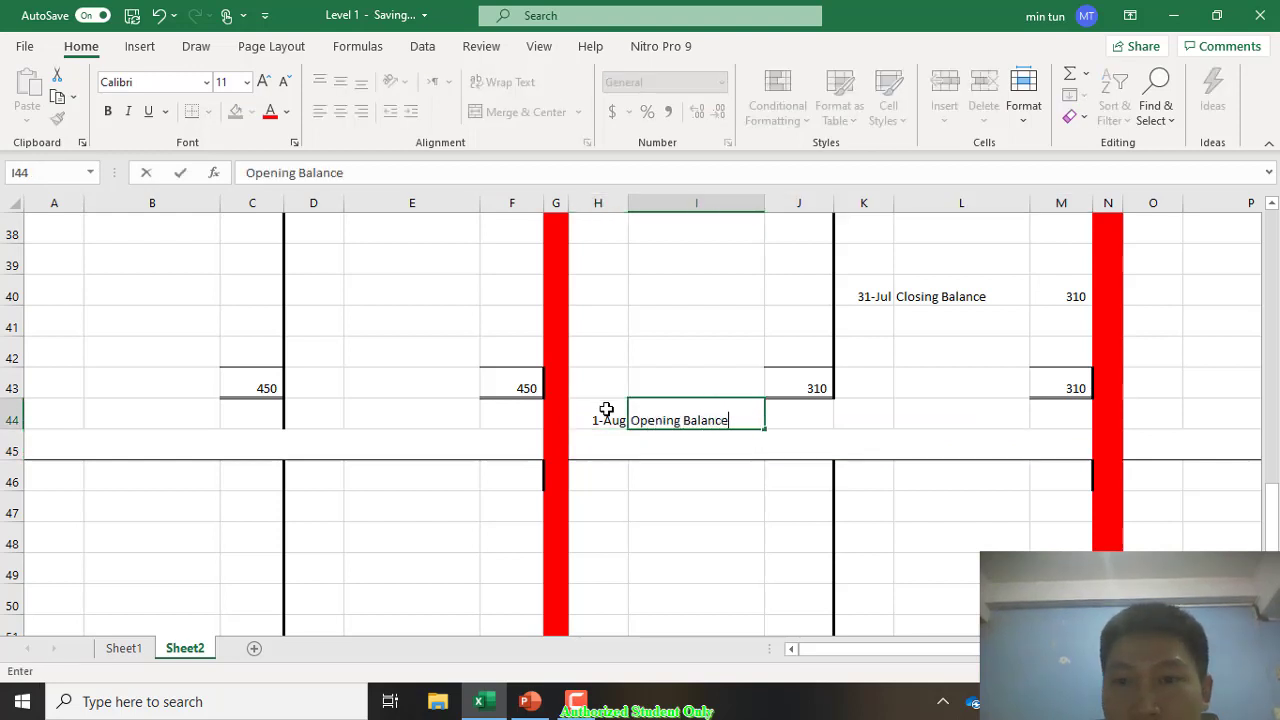
Step: Set the Machine Account's opening balance amount in J44 equal to the closing balance in M40
{"action": "key", "text": "Tab"}
{"action": "type", "text": "="}
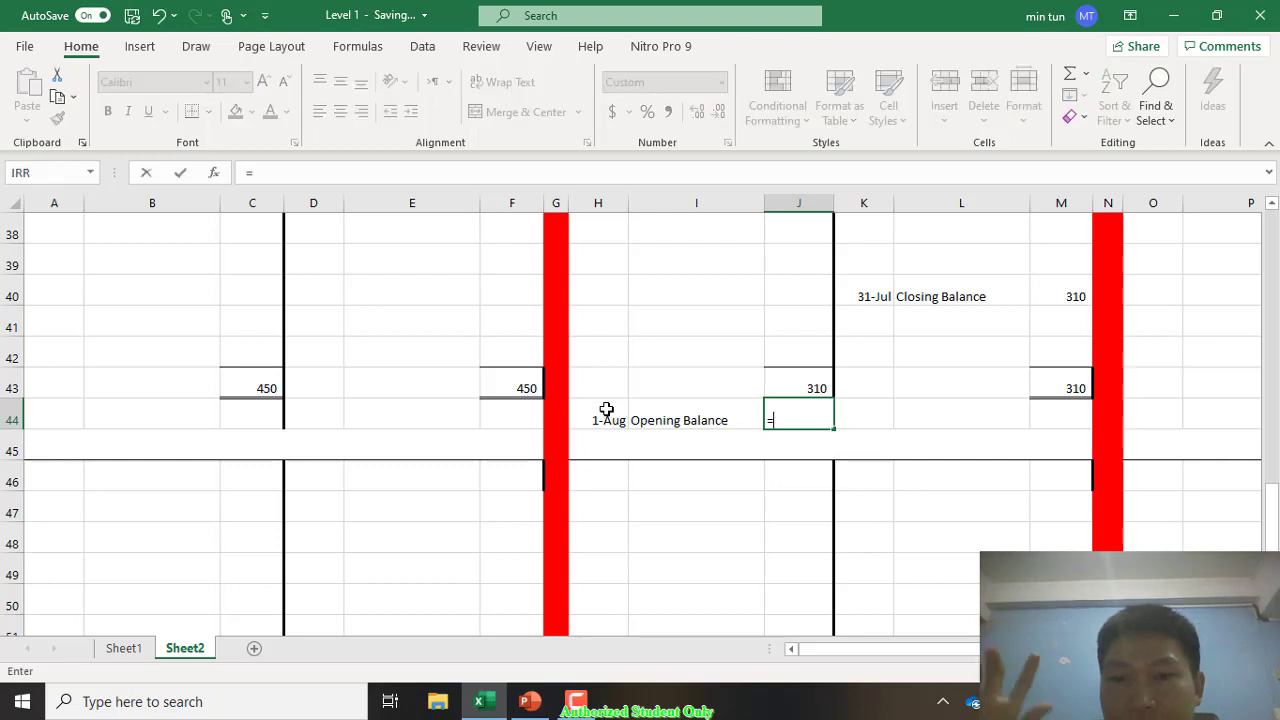
{"action": "left_click", "coordinate": [1065, 290]}
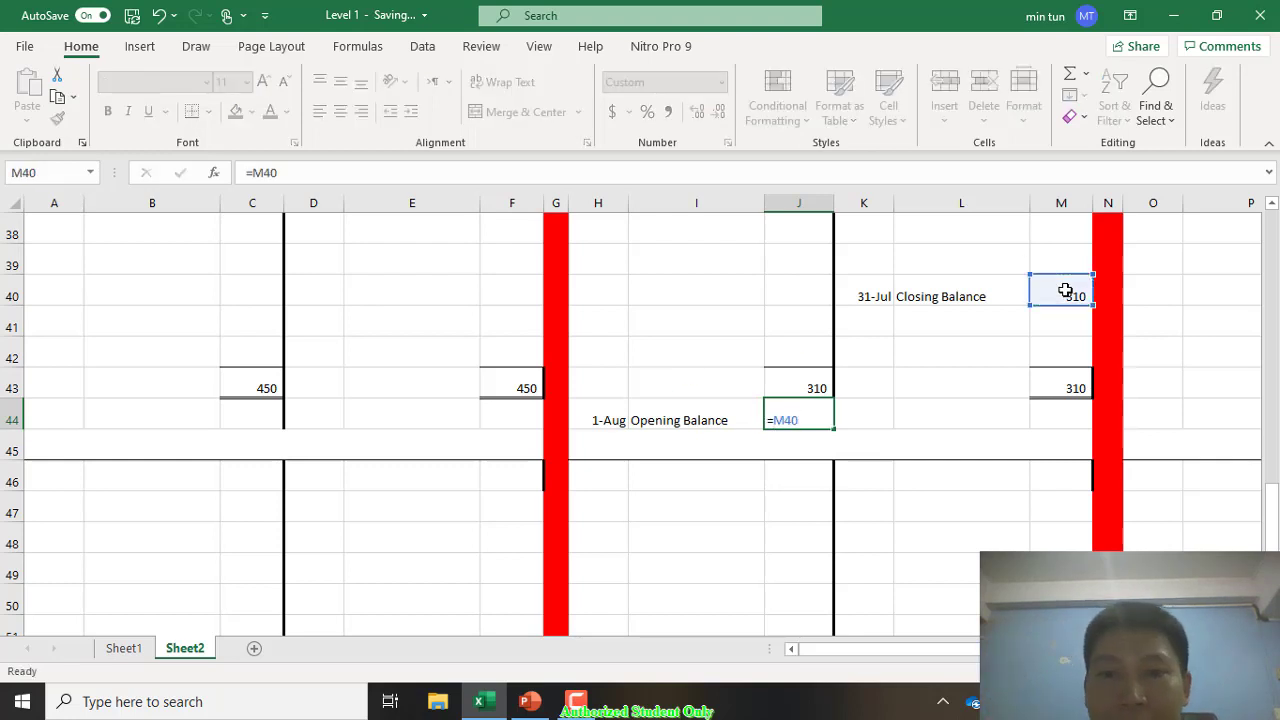
{"action": "key", "text": "Return"}
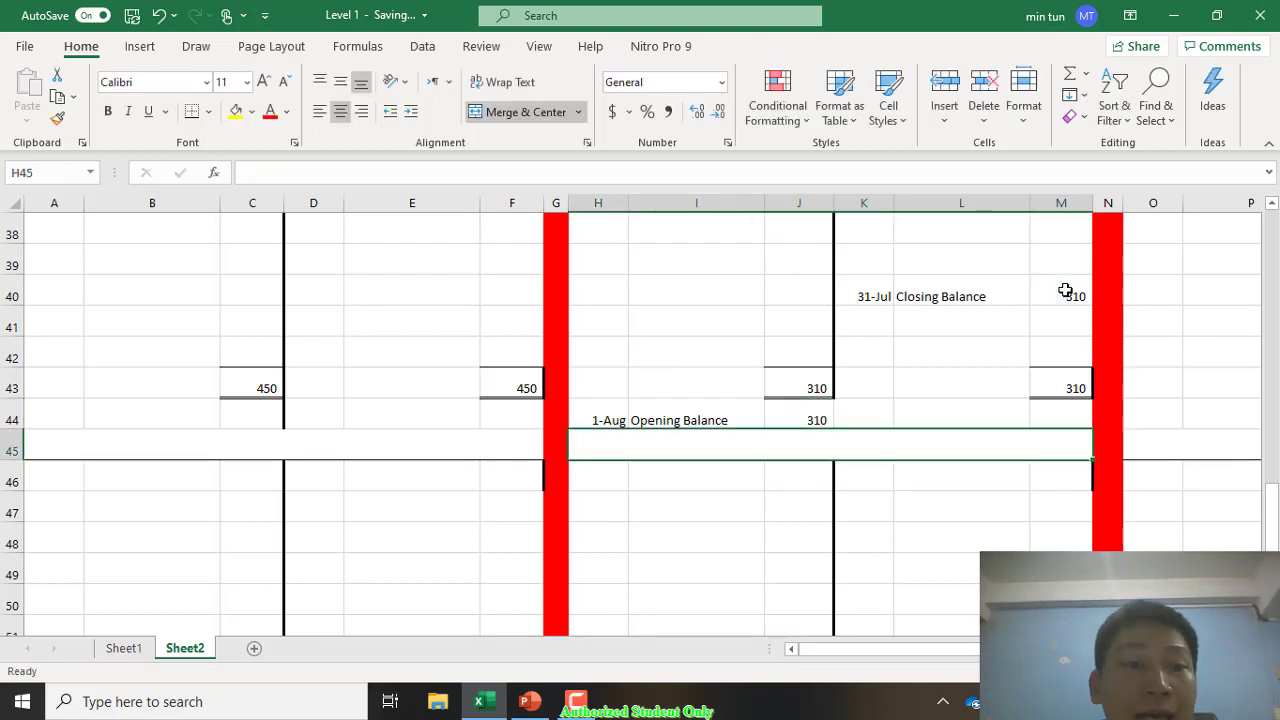
Step: Review all the balanced T-accounts on the sheet and examine the empty area below them
{"action": "scroll", "coordinate": [1065, 290], "scroll_direction": "up", "scroll_amount": 2}
{"action": "scroll", "coordinate": [1065, 290], "scroll_direction": "up", "scroll_amount": 4}
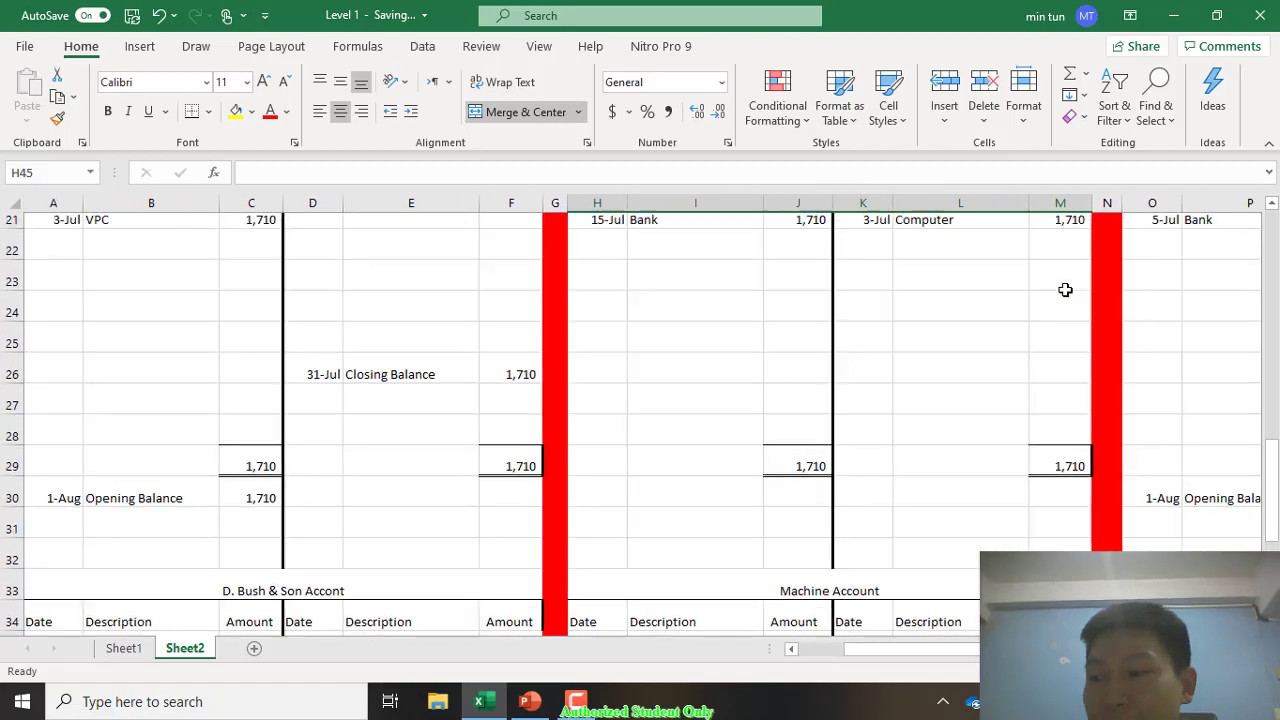
{"action": "scroll", "coordinate": [1065, 290], "scroll_direction": "up", "scroll_amount": 6}
{"action": "scroll", "coordinate": [1065, 290], "scroll_direction": "right", "scroll_amount": 2}
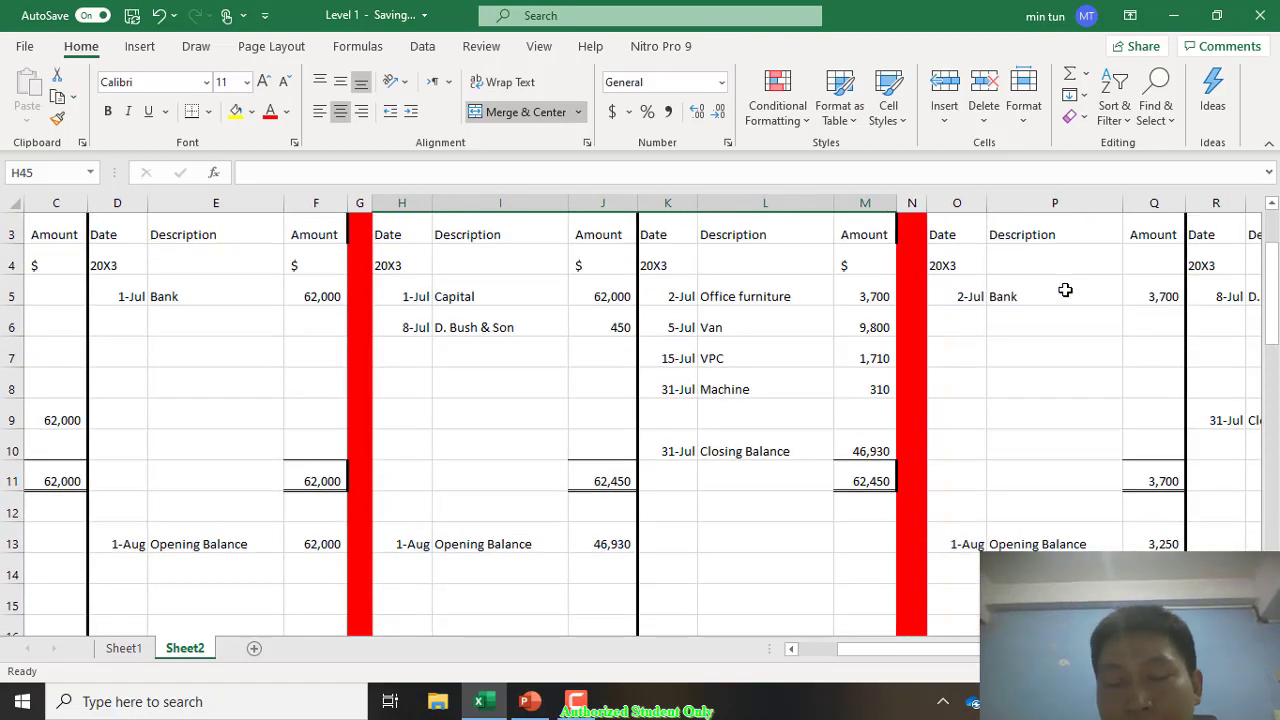
{"action": "scroll", "coordinate": [1065, 290], "scroll_direction": "right", "scroll_amount": 5}
{"action": "scroll", "coordinate": [1065, 290], "scroll_direction": "down", "scroll_amount": 2}
{"action": "scroll", "coordinate": [1065, 290], "scroll_direction": "right", "scroll_amount": 4}
{"action": "scroll", "coordinate": [1065, 290], "scroll_direction": "down", "scroll_amount": 2}
{"action": "scroll", "coordinate": [1065, 290], "scroll_direction": "left", "scroll_amount": 10}
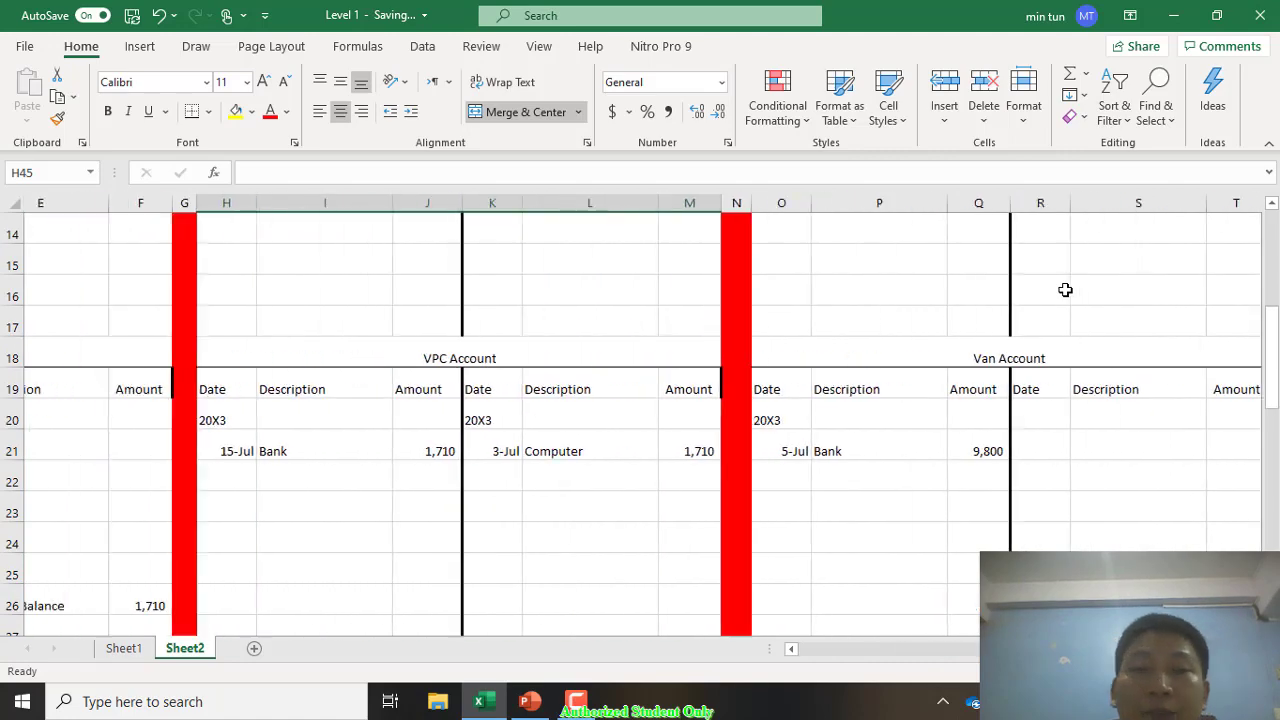
{"action": "scroll", "coordinate": [1065, 290], "scroll_direction": "left", "scroll_amount": 4}
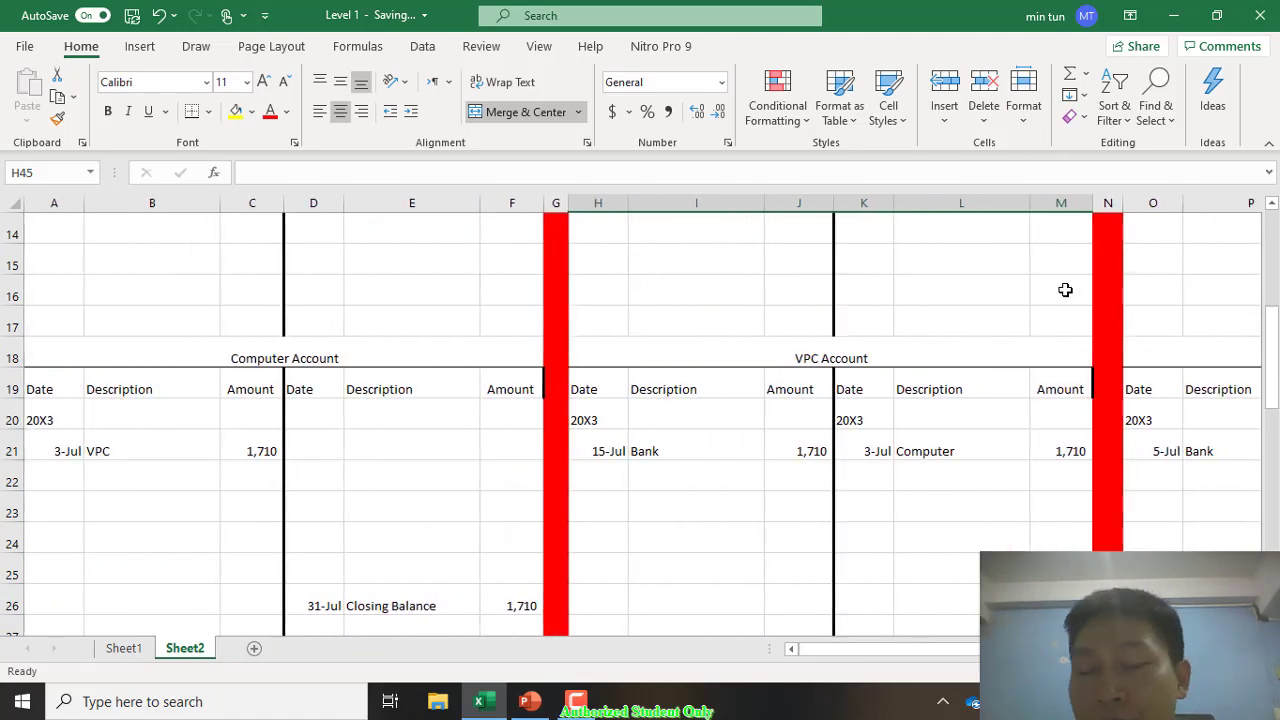
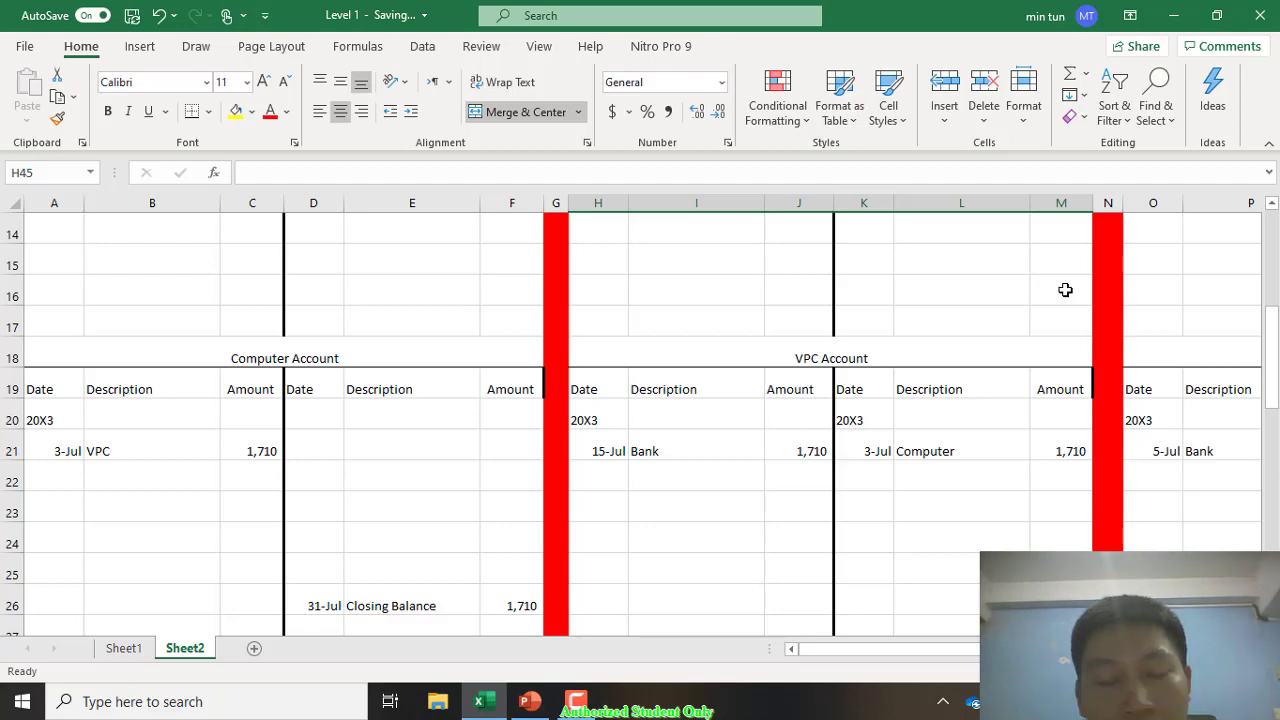
{"action": "scroll", "coordinate": [1065, 290], "scroll_direction": "down", "scroll_amount": 3}
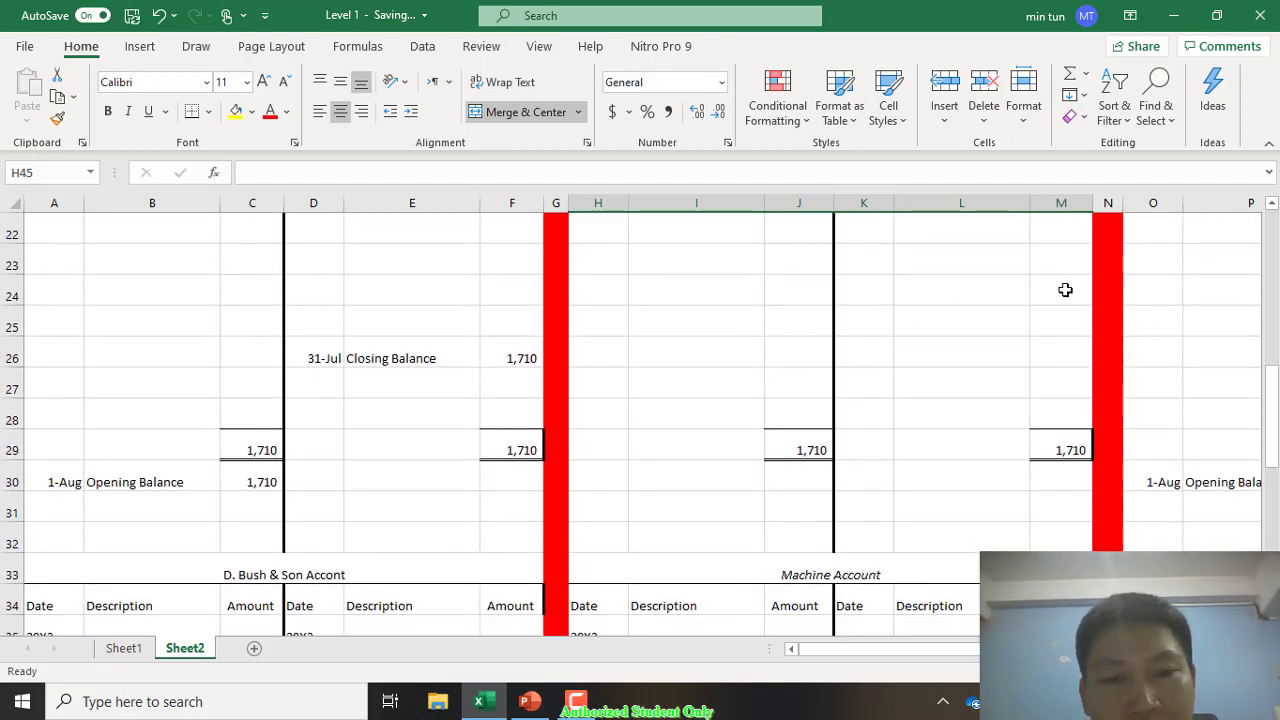
{"action": "scroll", "coordinate": [1065, 290], "scroll_direction": "down", "scroll_amount": 4}
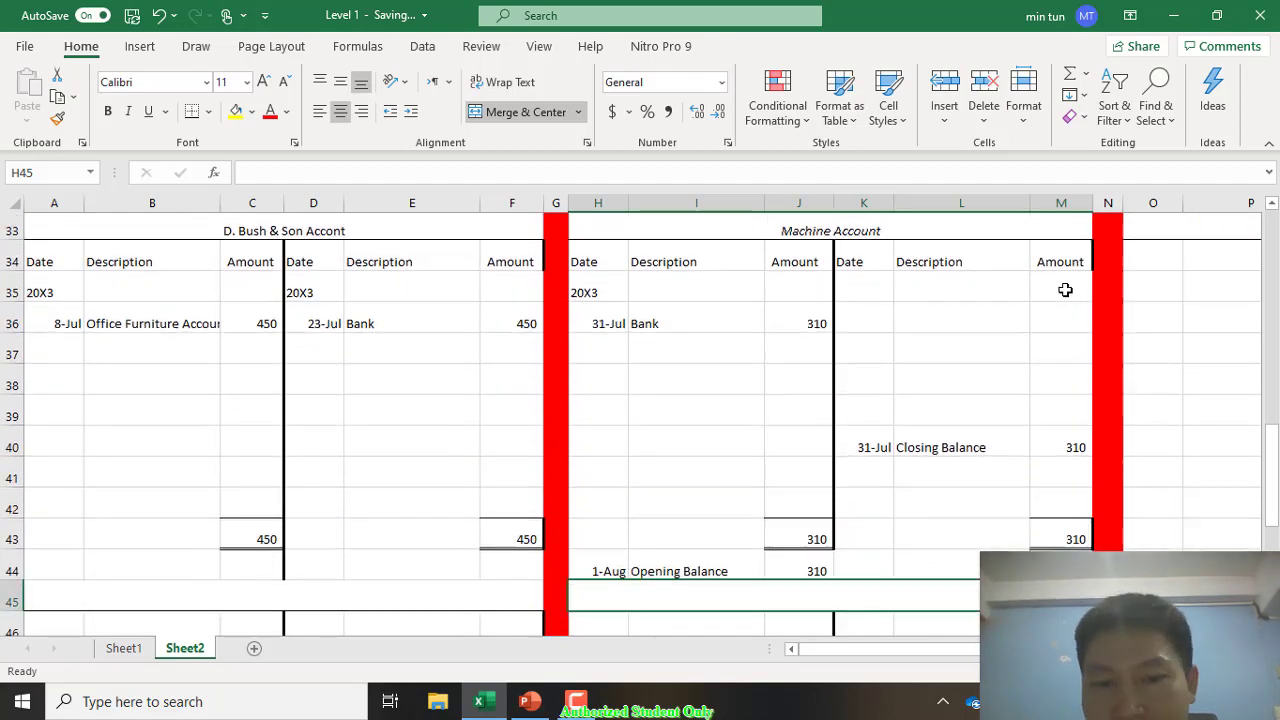
{"action": "scroll", "coordinate": [1065, 290], "scroll_direction": "down", "scroll_amount": 5}
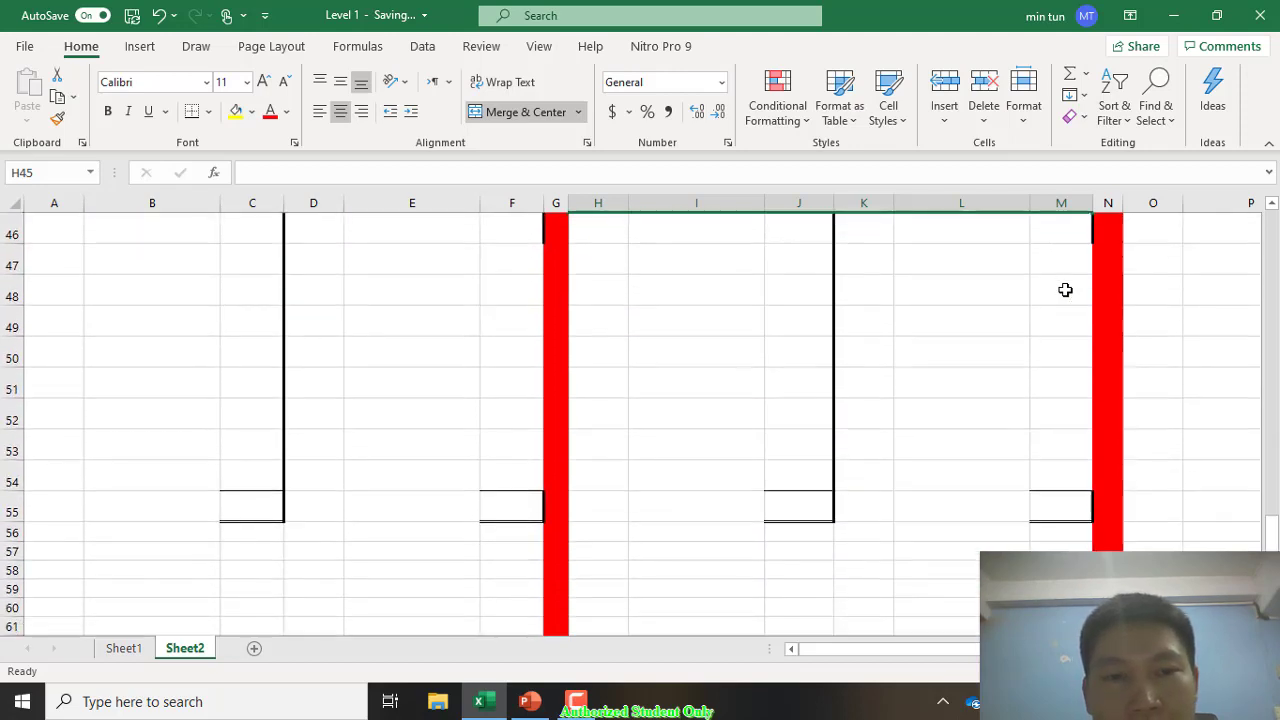
{"action": "scroll", "coordinate": [1065, 290], "scroll_direction": "down", "scroll_amount": 1}
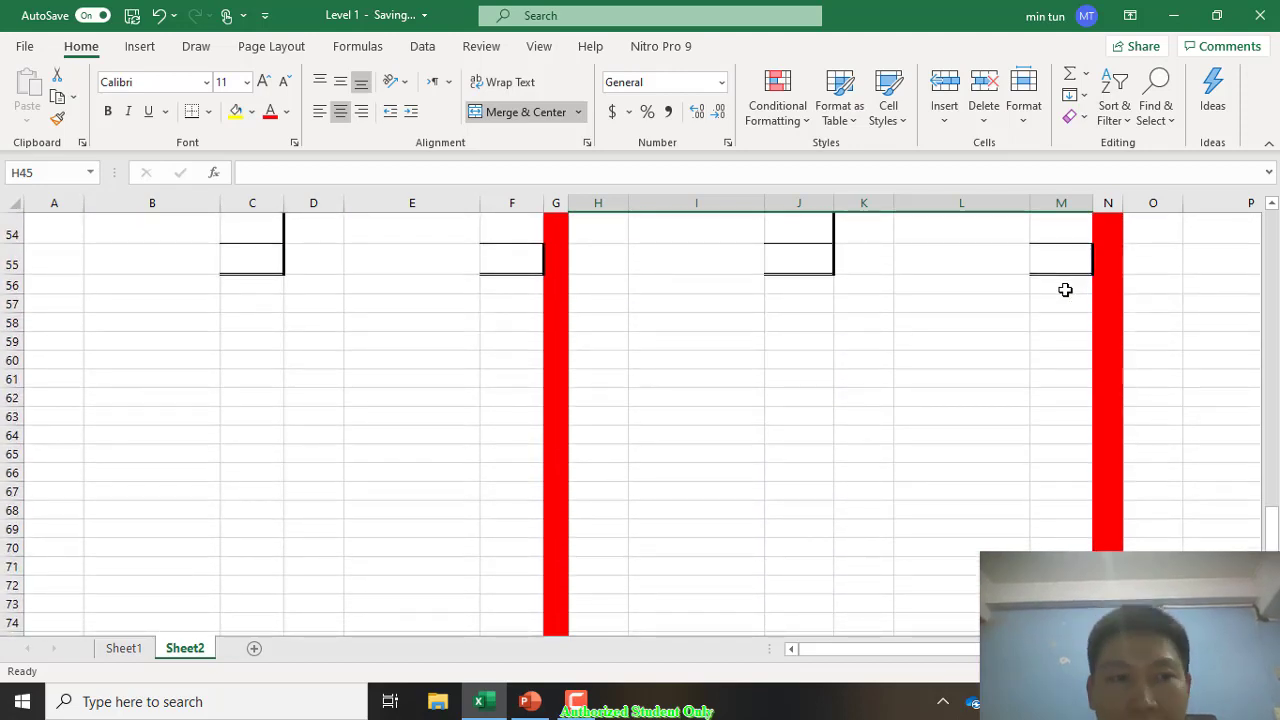
Step: Remove the red divider fill below the account templates by applying No Fill to rows 57 through 101
{"action": "left_click", "coordinate": [12, 286]}
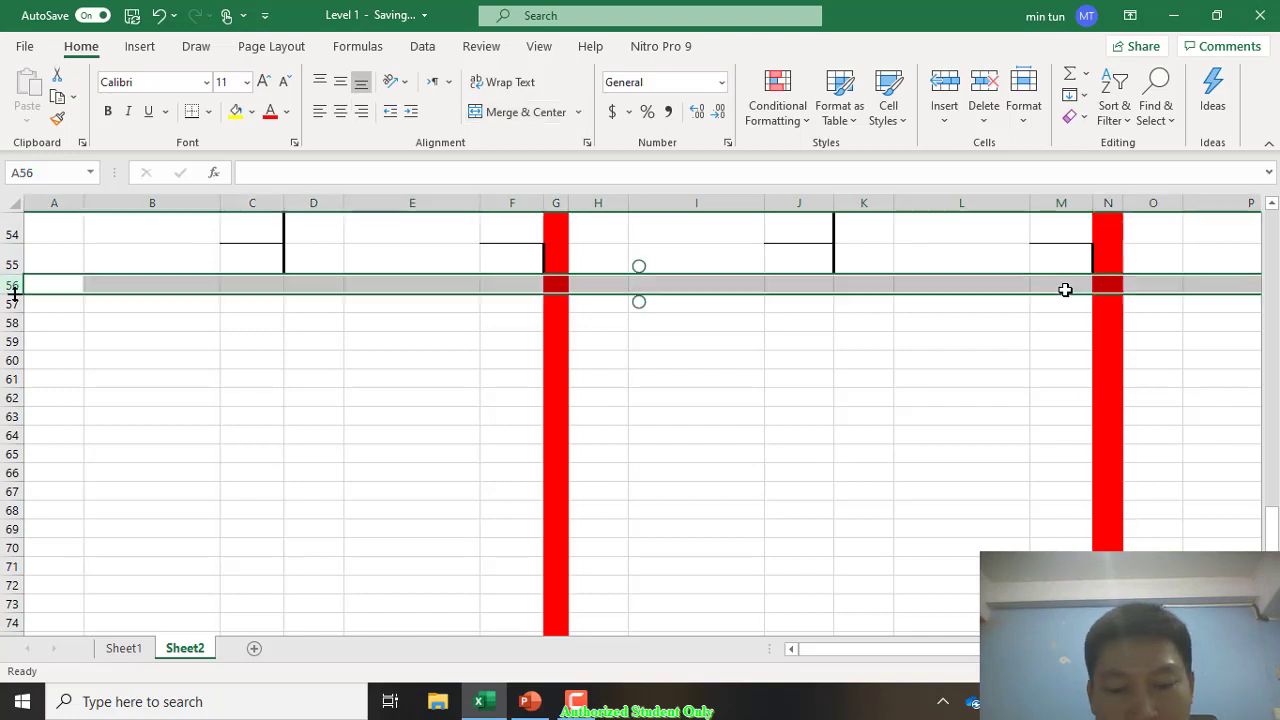
{"action": "key", "text": "ctrl+z"}
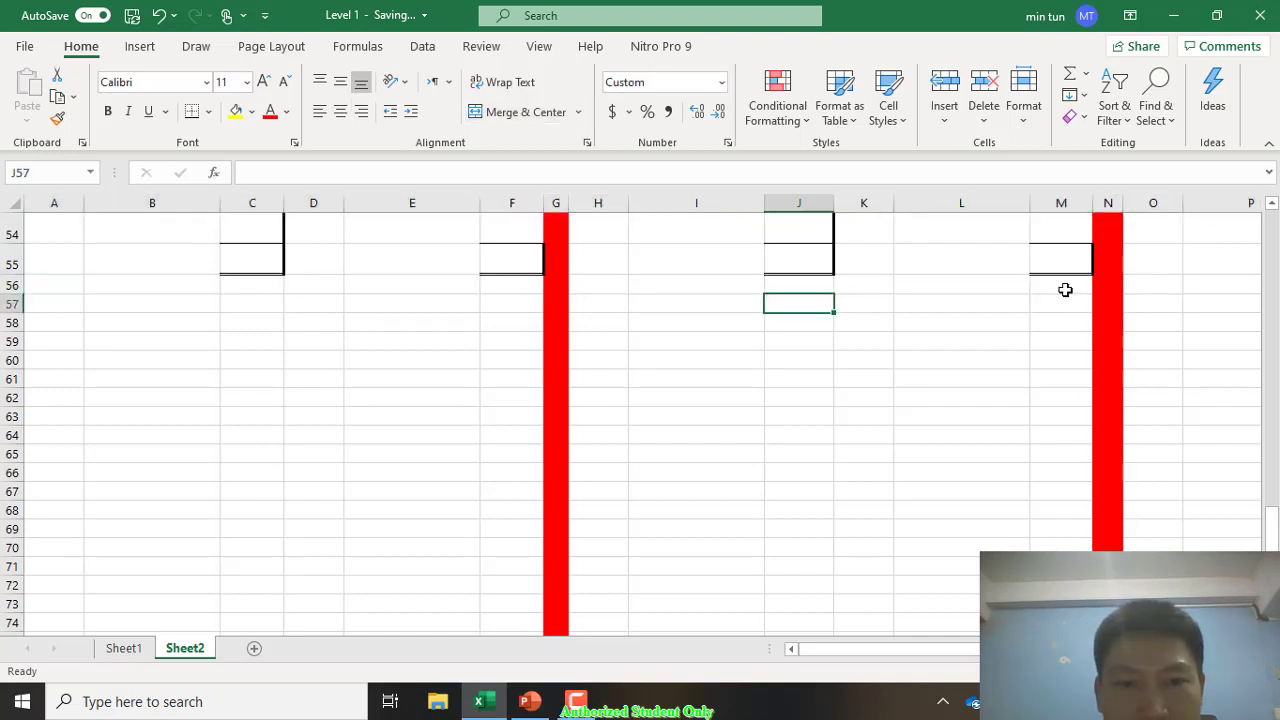
{"action": "left_click", "coordinate": [12, 304]}
{"action": "left_click_drag", "start_coordinate": [12, 305], "coordinate": [12, 628]}
{"action": "scroll", "coordinate": [1065, 289], "scroll_direction": "down", "scroll_amount": 2}
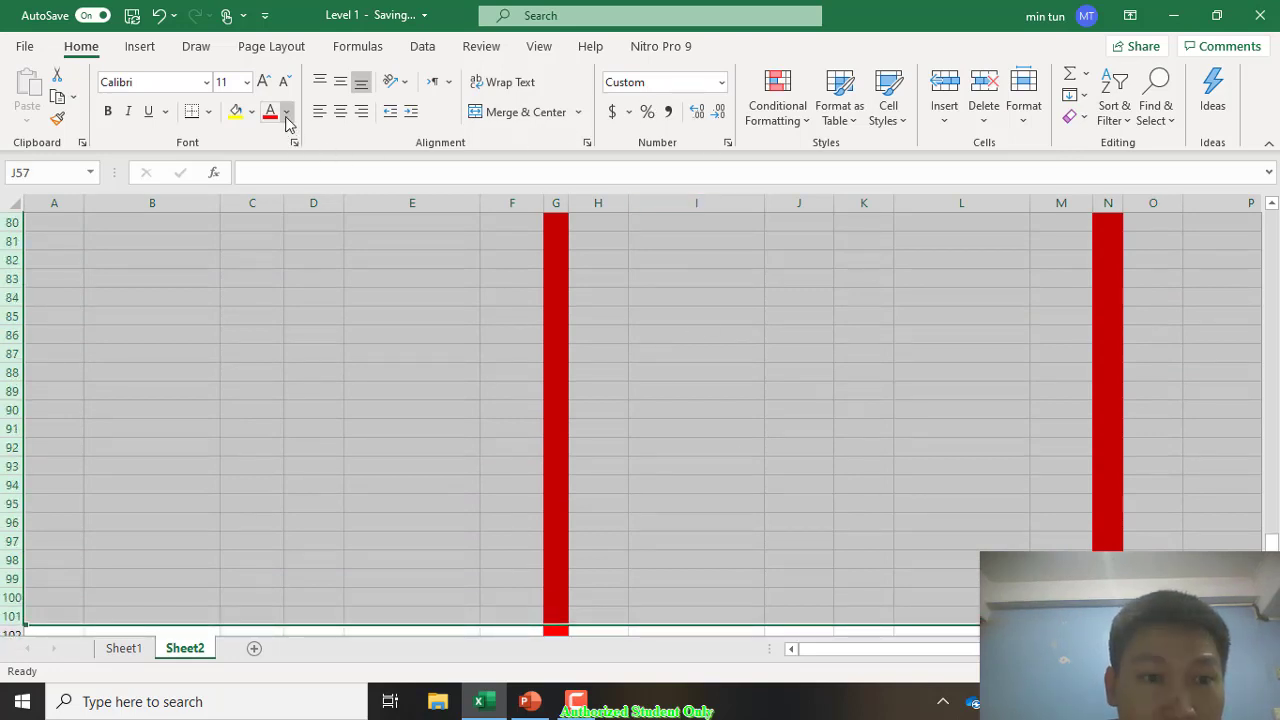
{"action": "left_click", "coordinate": [252, 112]}
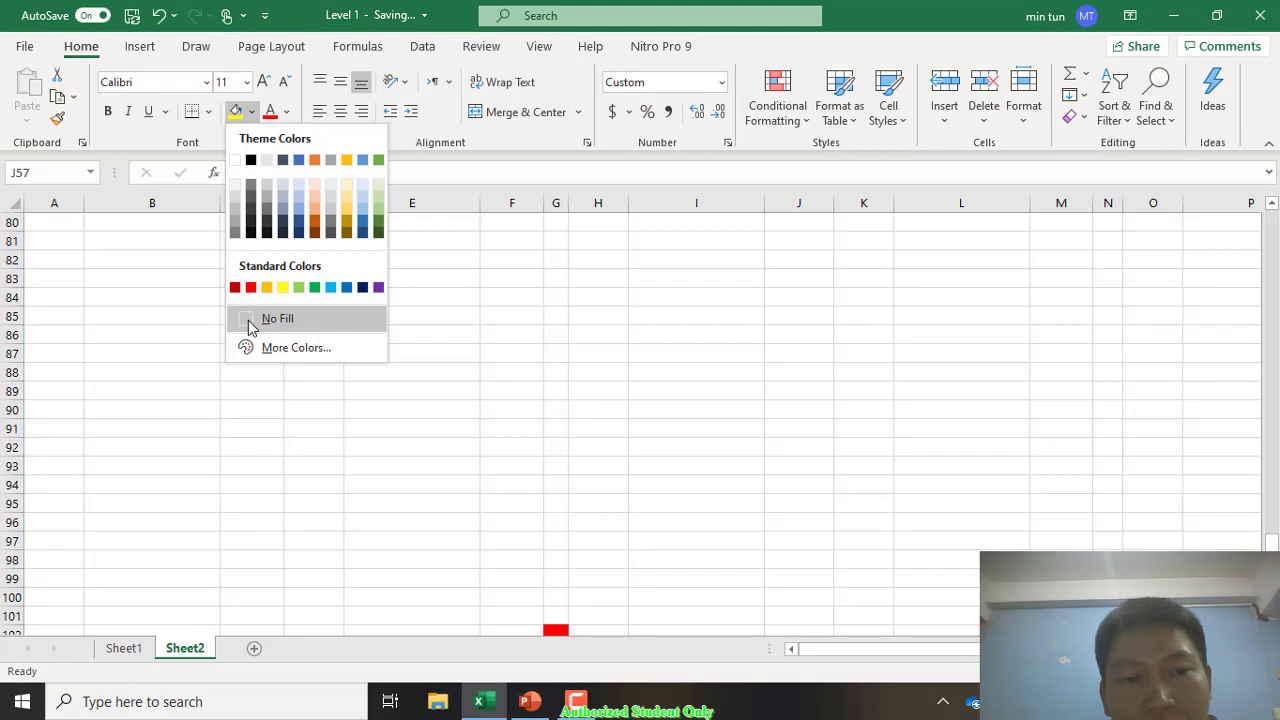
{"action": "left_click", "coordinate": [248, 318]}
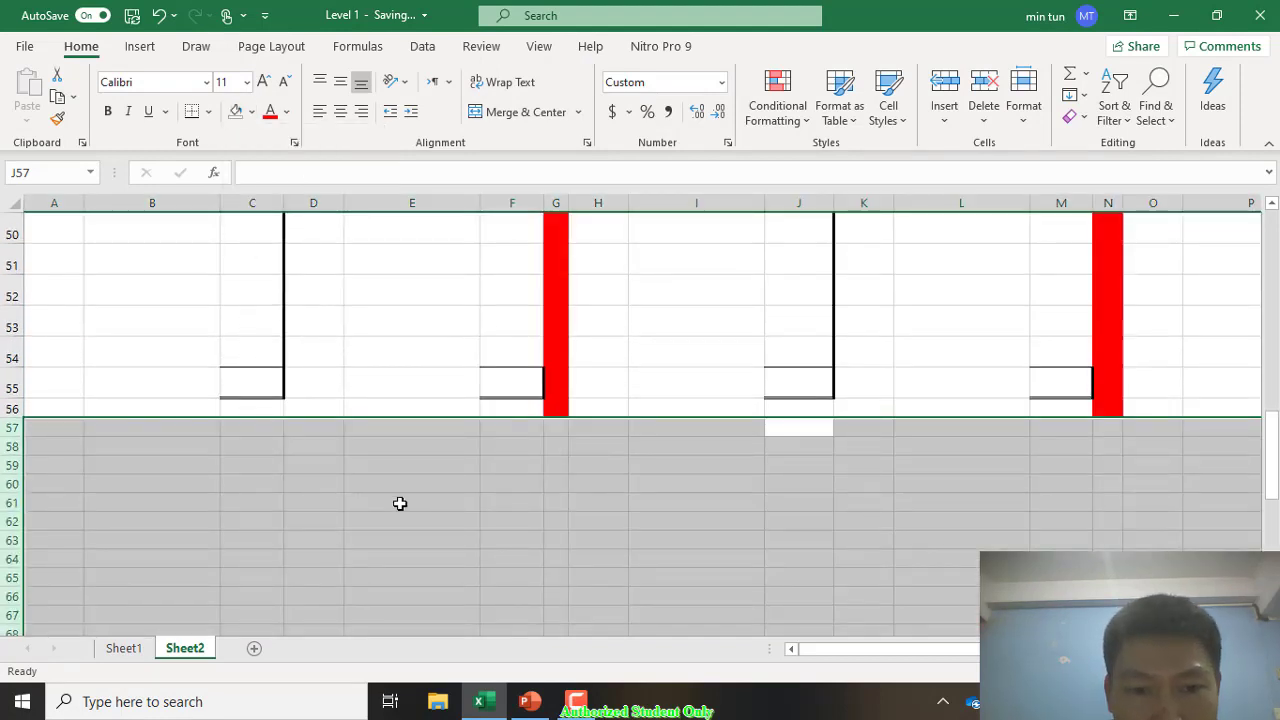
{"action": "left_click", "coordinate": [400, 503]}
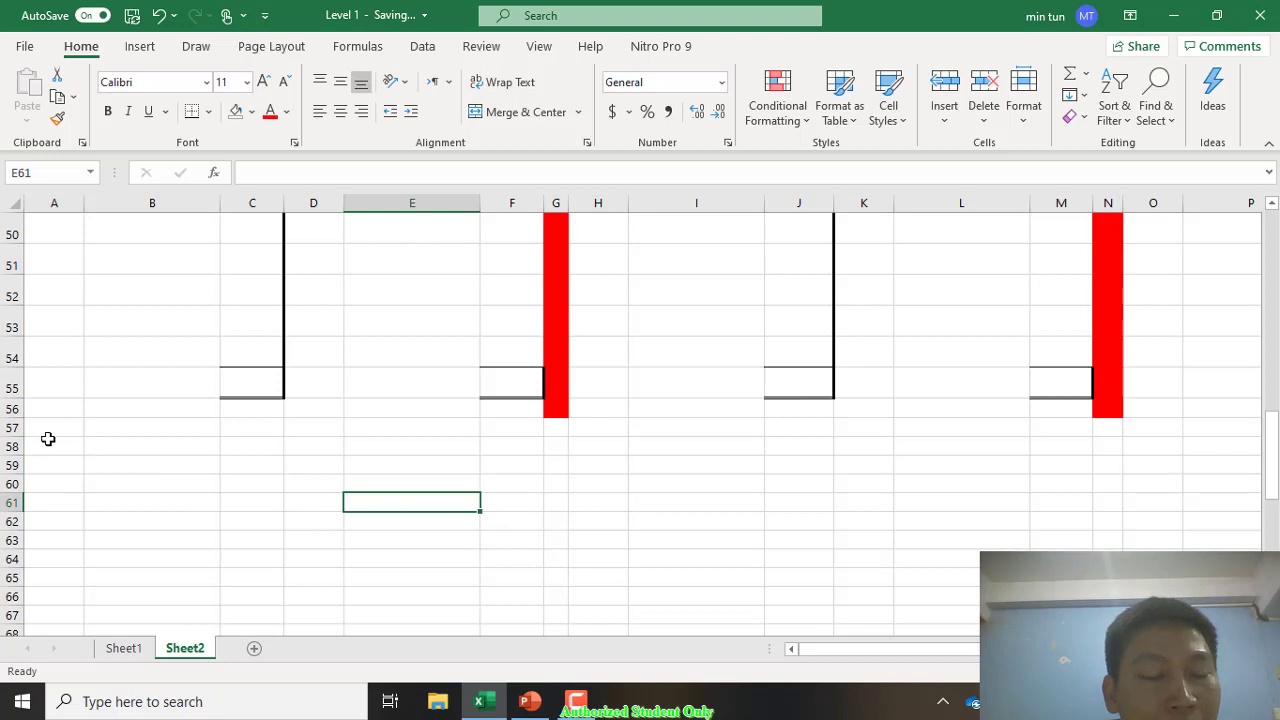
Step: Set the row height of rows 58 through 83 to 25
{"action": "left_click", "coordinate": [177, 443]}
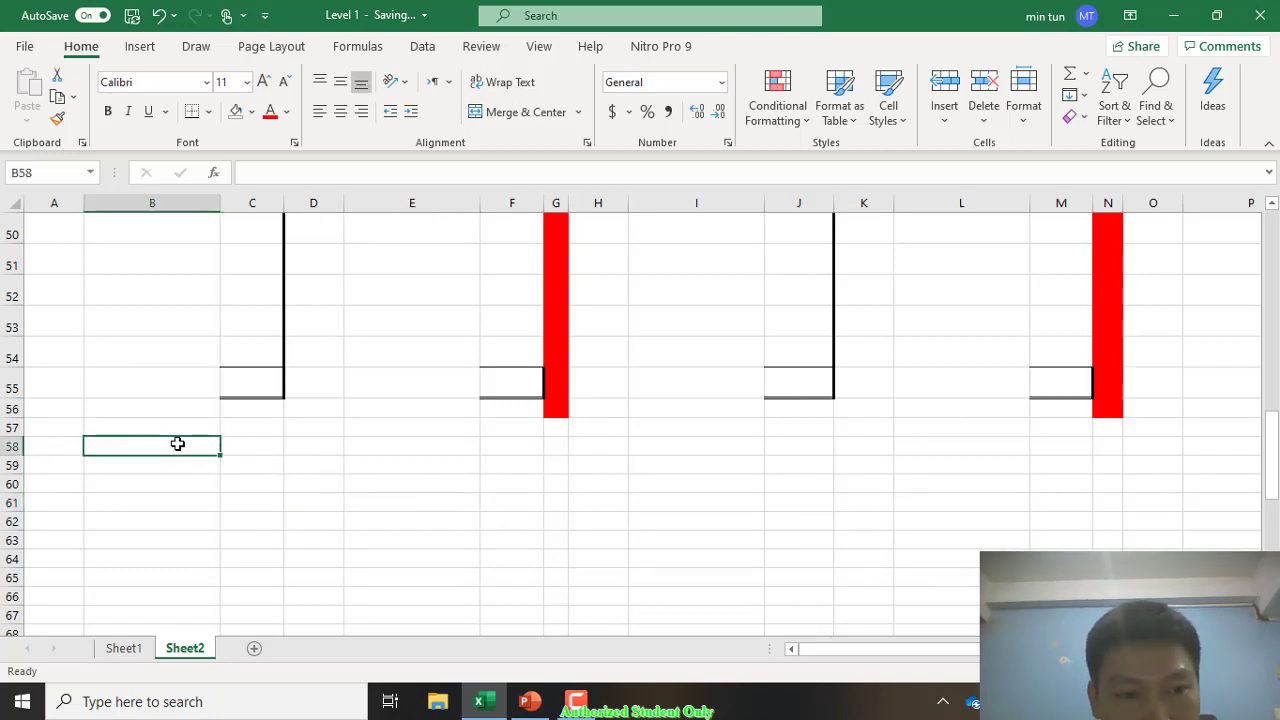
{"action": "key", "text": "shift+space"}
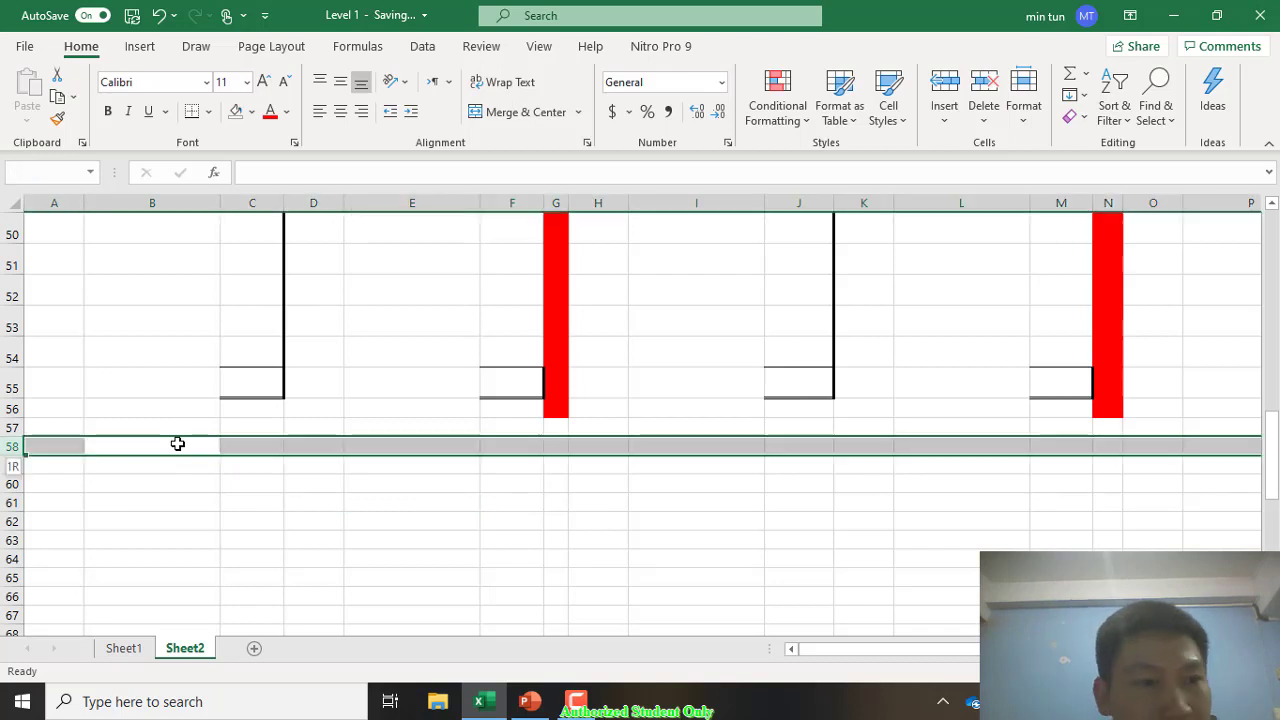
{"action": "key", "text": "shift+Down"}
{"action": "key", "text": "shift+Down"}
{"action": "key", "text": "shift+Down"}
{"action": "key", "text": "shift+Down"}
{"action": "key", "text": "shift+Down"}
{"action": "key", "text": "shift+Down"}
{"action": "key", "text": "shift+Down"}
{"action": "key", "text": "shift+Down"}
{"action": "key", "text": "shift+Down"}
{"action": "key", "text": "shift+Down"}
{"action": "key", "text": "shift+Down"}
{"action": "key", "text": "shift+Down"}
{"action": "key", "text": "shift+Down"}
{"action": "key", "text": "shift+Down"}
{"action": "key", "text": "shift+Down"}
{"action": "key", "text": "shift+Down"}
{"action": "key", "text": "shift+Down"}
{"action": "key", "text": "shift+Down"}
{"action": "key", "text": "shift+Down"}
{"action": "key", "text": "shift+Down"}
{"action": "key", "text": "shift+Down"}
{"action": "key", "text": "shift+Down"}
{"action": "key", "text": "shift+Down"}
{"action": "key", "text": "shift+Down"}
{"action": "key", "text": "shift+Down"}
{"action": "key", "text": "shift+Down"}
{"action": "key", "text": "shift+F10"}
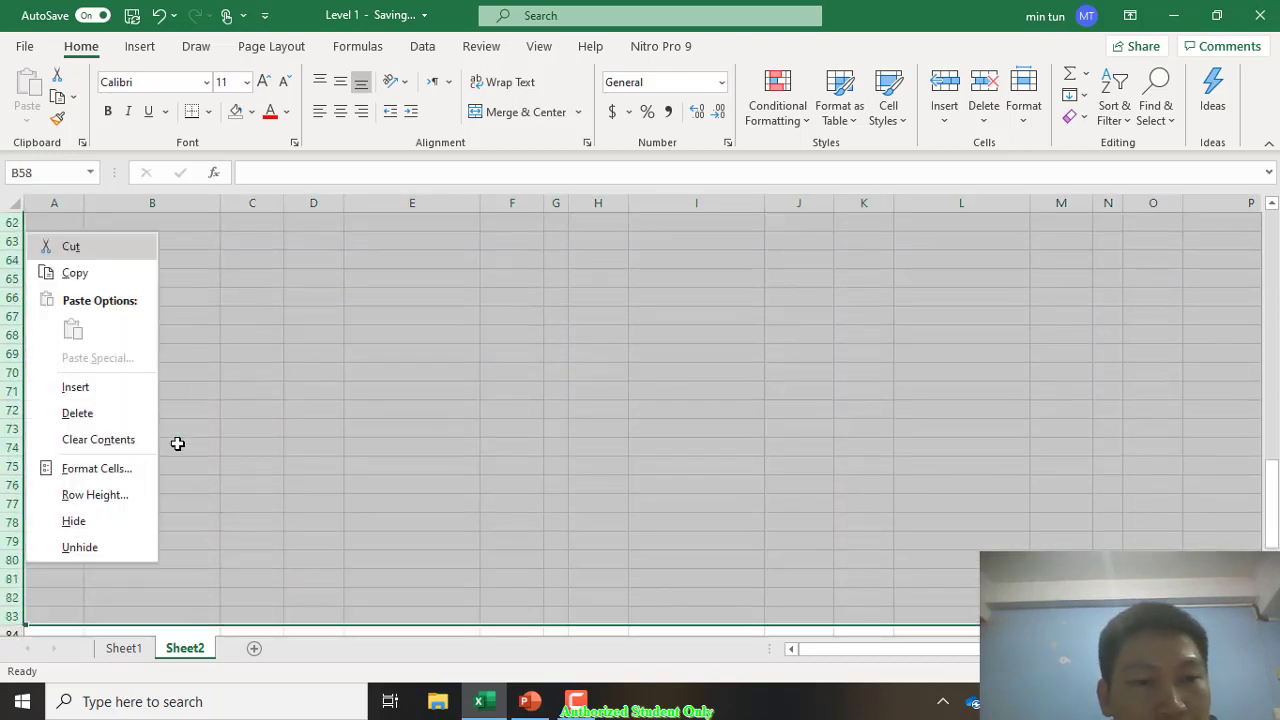
{"action": "left_click", "coordinate": [114, 494]}
{"action": "type", "text": "25"}
{"action": "key", "text": "Return"}
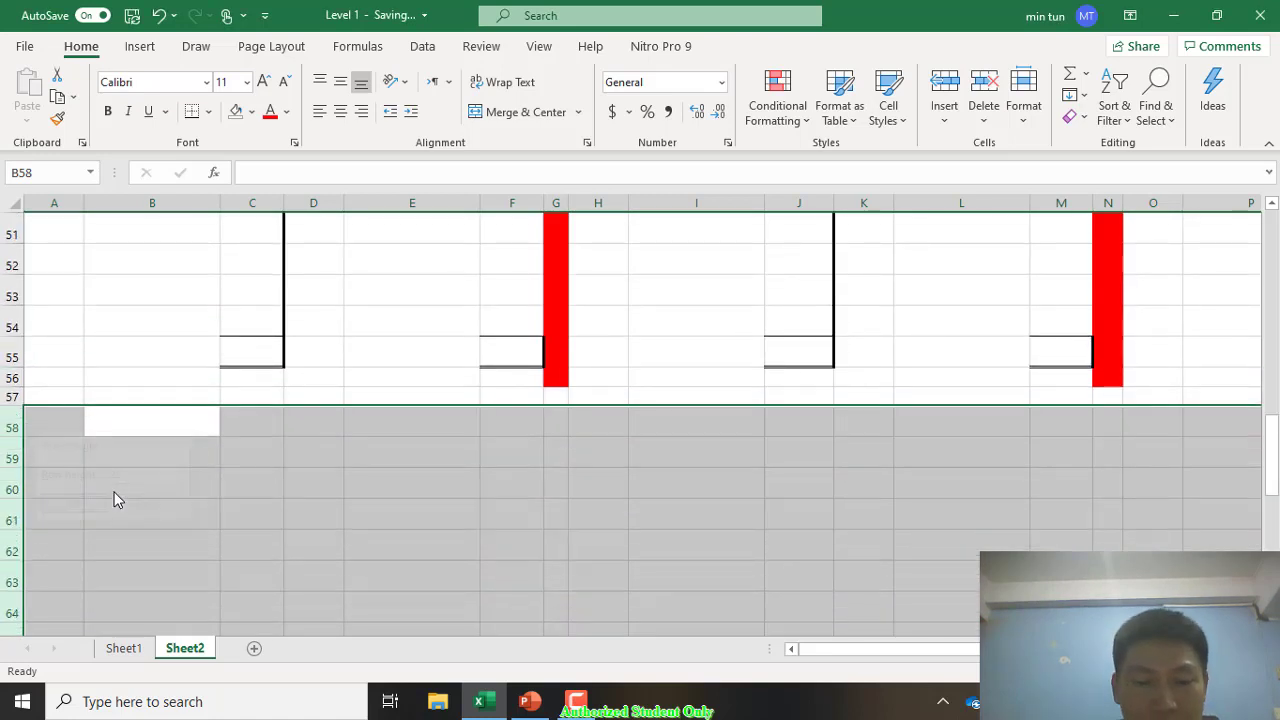
Step: Enter the title "Trial Balance as at 31 July" in cell B58
{"action": "key", "text": "Left"}
{"action": "key", "text": "Right"}
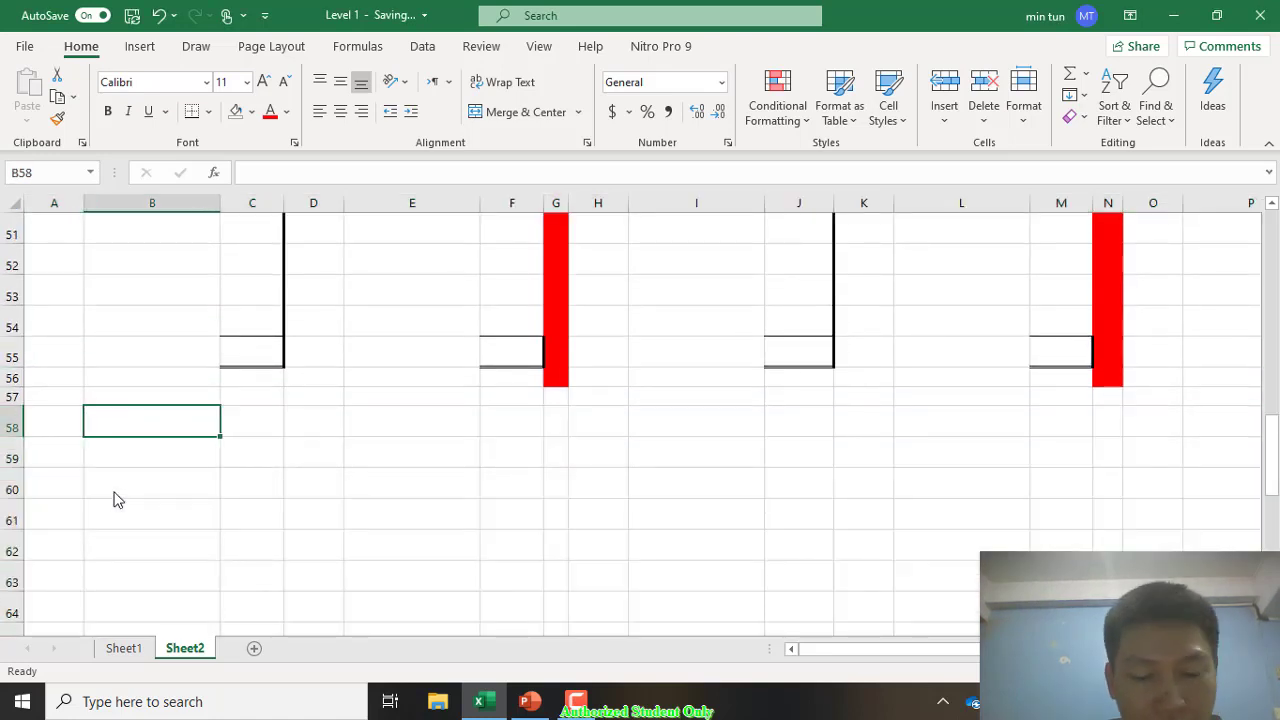
{"action": "type", "text": "Trial"}
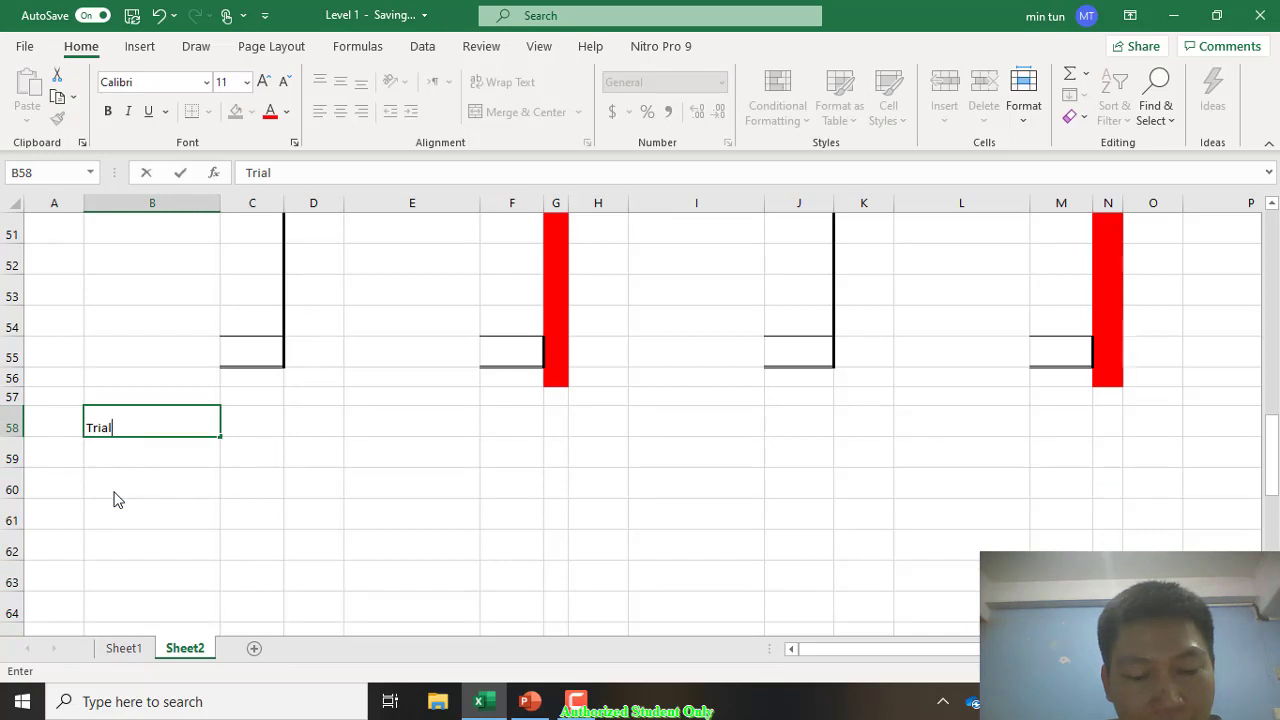
{"action": "type", "text": " Balance"}
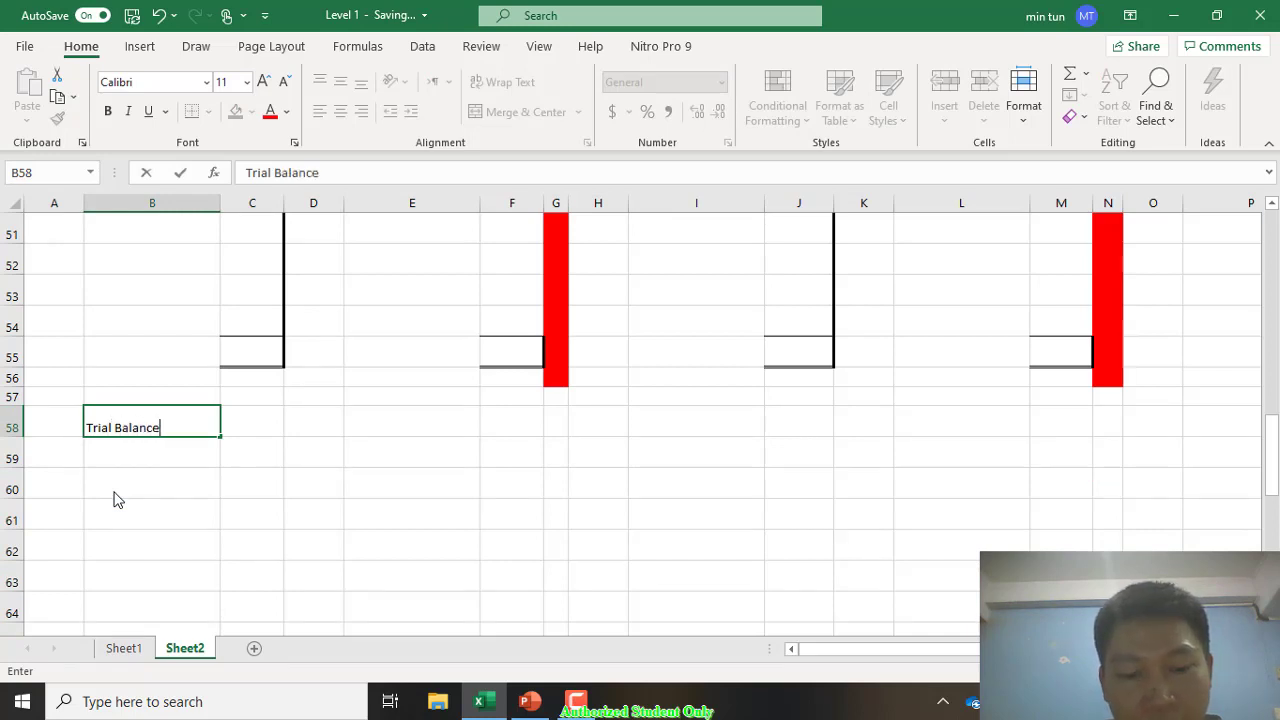
{"action": "type", "text": " as "}
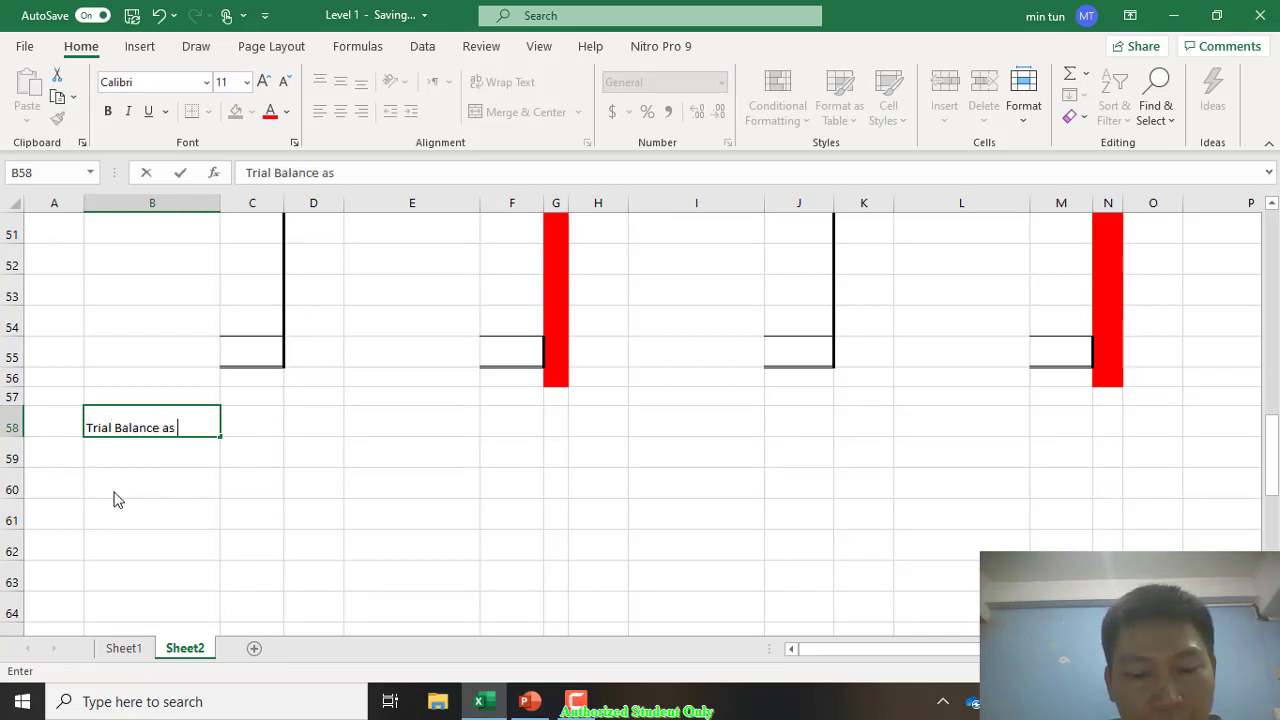
{"action": "type", "text": "at 31 "}
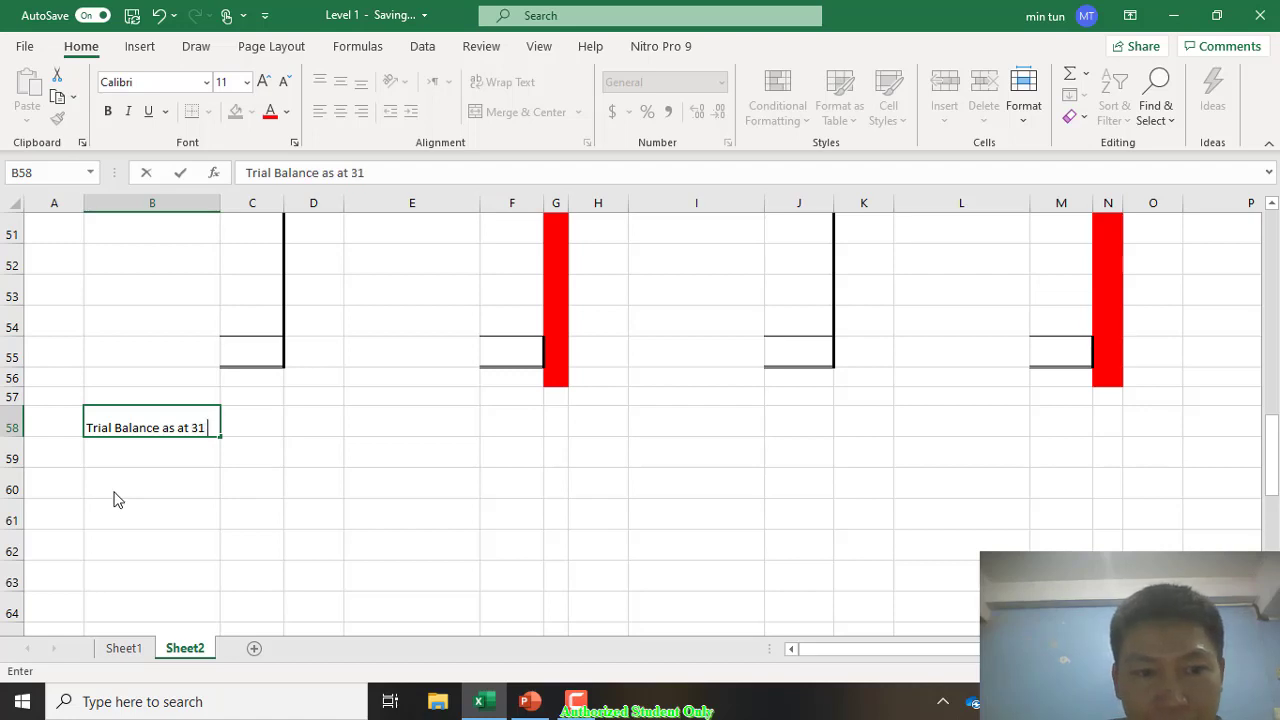
{"action": "type", "text": "Kuly"}
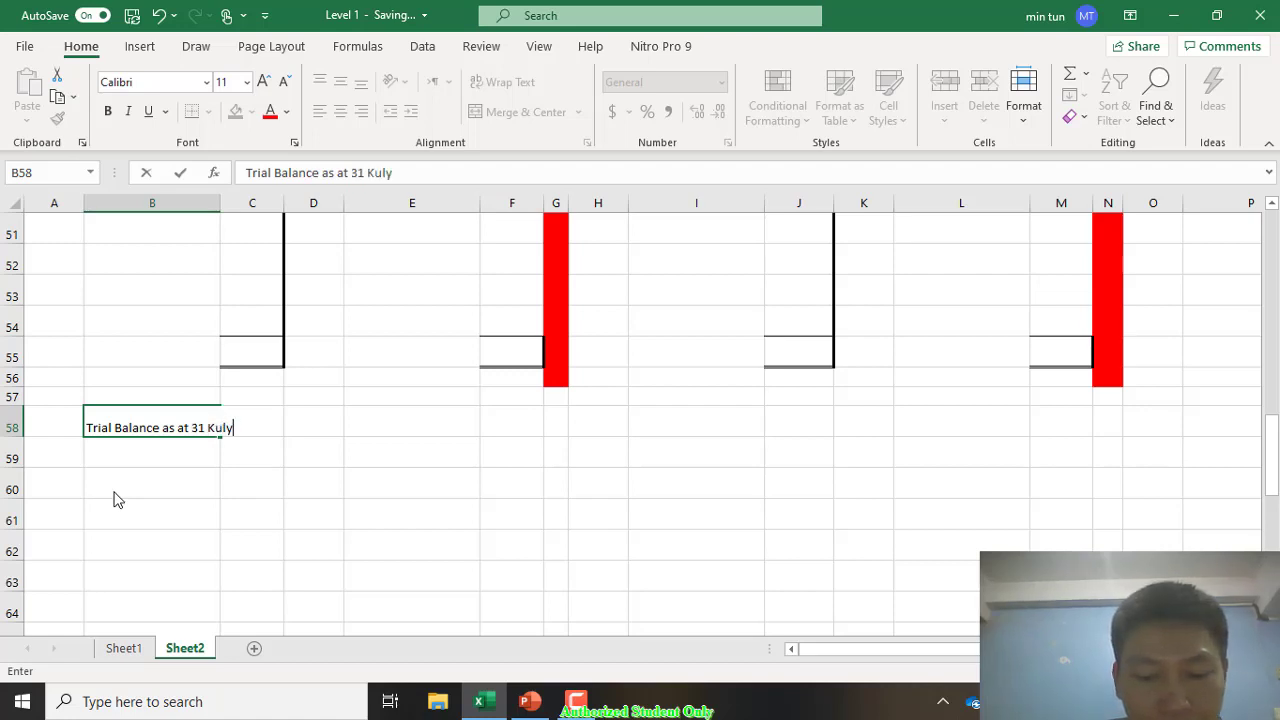
{"action": "key", "text": "BackSpace"}
{"action": "key", "text": "BackSpace"}
{"action": "key", "text": "BackSpace"}
{"action": "key", "text": "BackSpace"}
{"action": "type", "text": "Juk"}
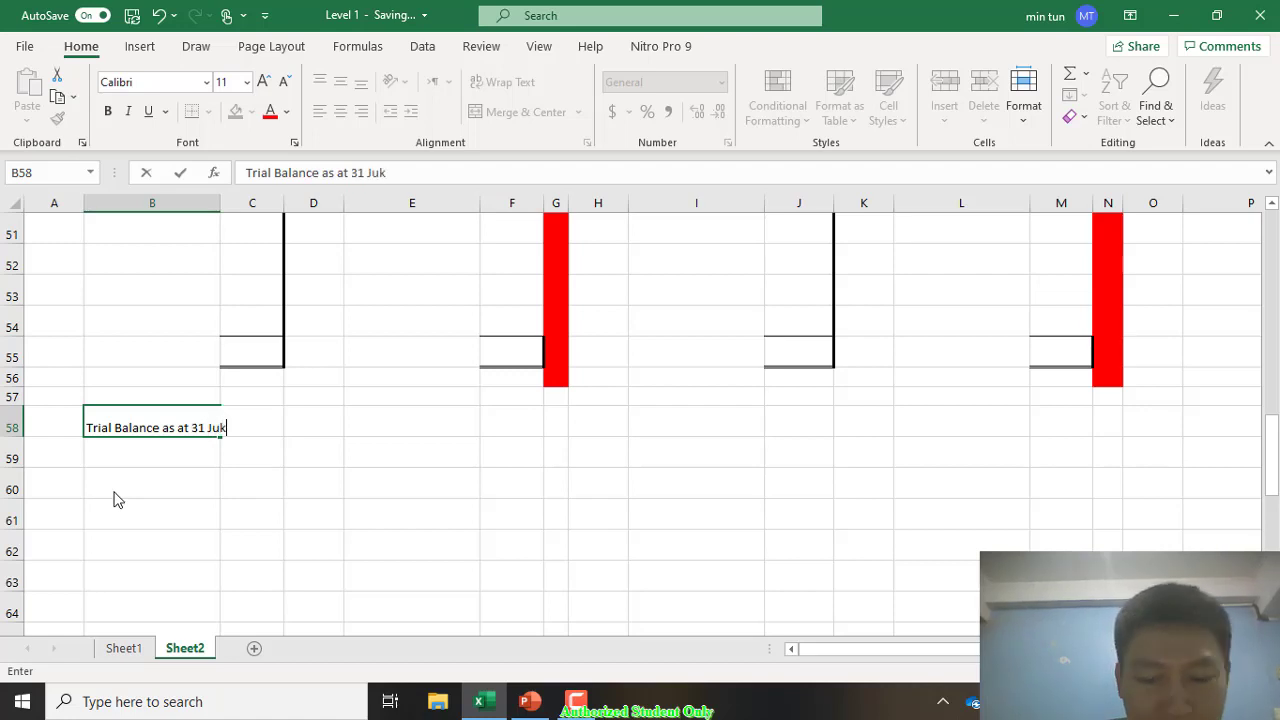
{"action": "type", "text": "=ly"}
{"action": "key", "text": "BackSpace"}
{"action": "key", "text": "BackSpace"}
{"action": "key", "text": "BackSpace"}
{"action": "key", "text": "BackSpace"}
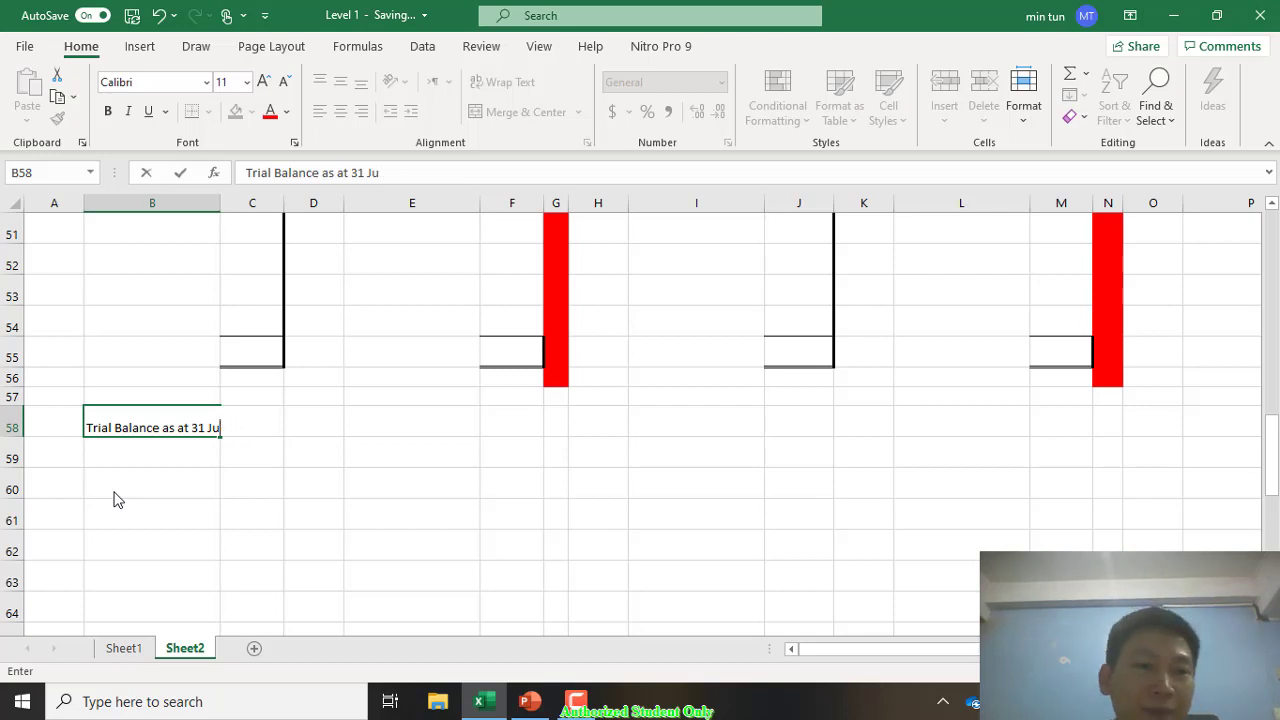
{"action": "type", "text": "ly"}
{"action": "key", "text": "Return"}
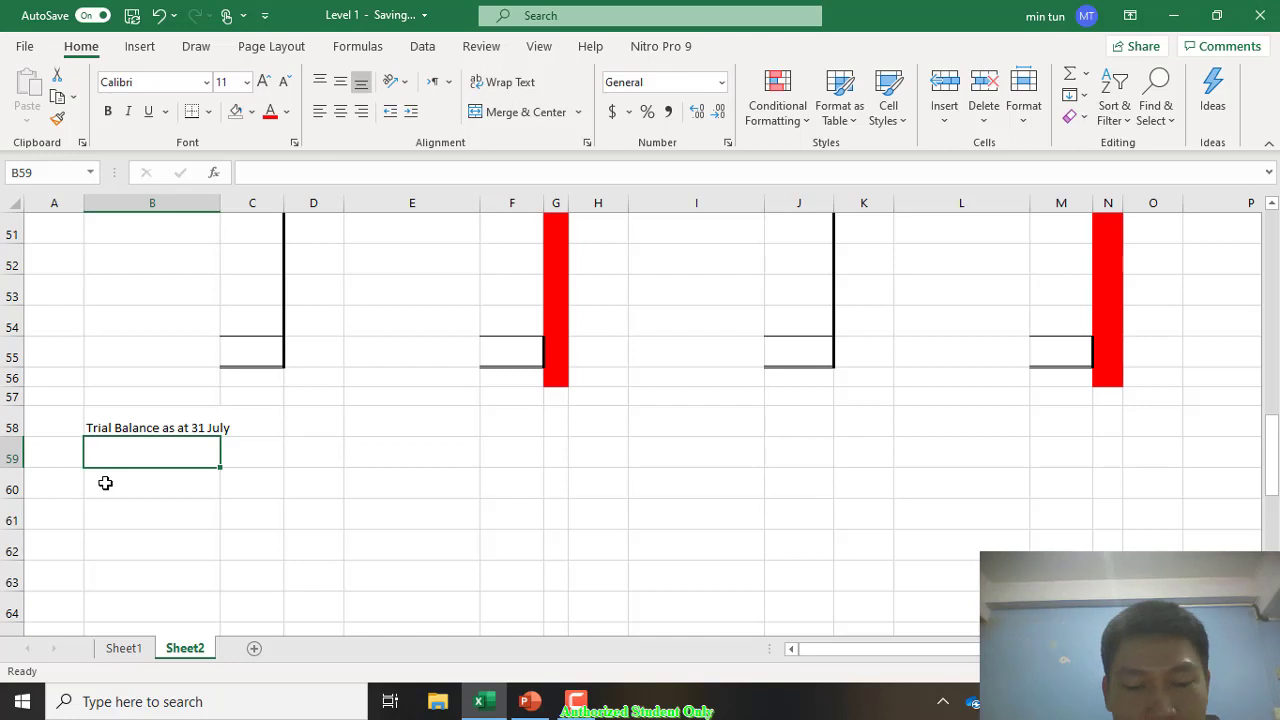
Step: Add the trial balance column headings "Debit" in C59 and "Credit" in D59
{"action": "key", "text": "Right"}
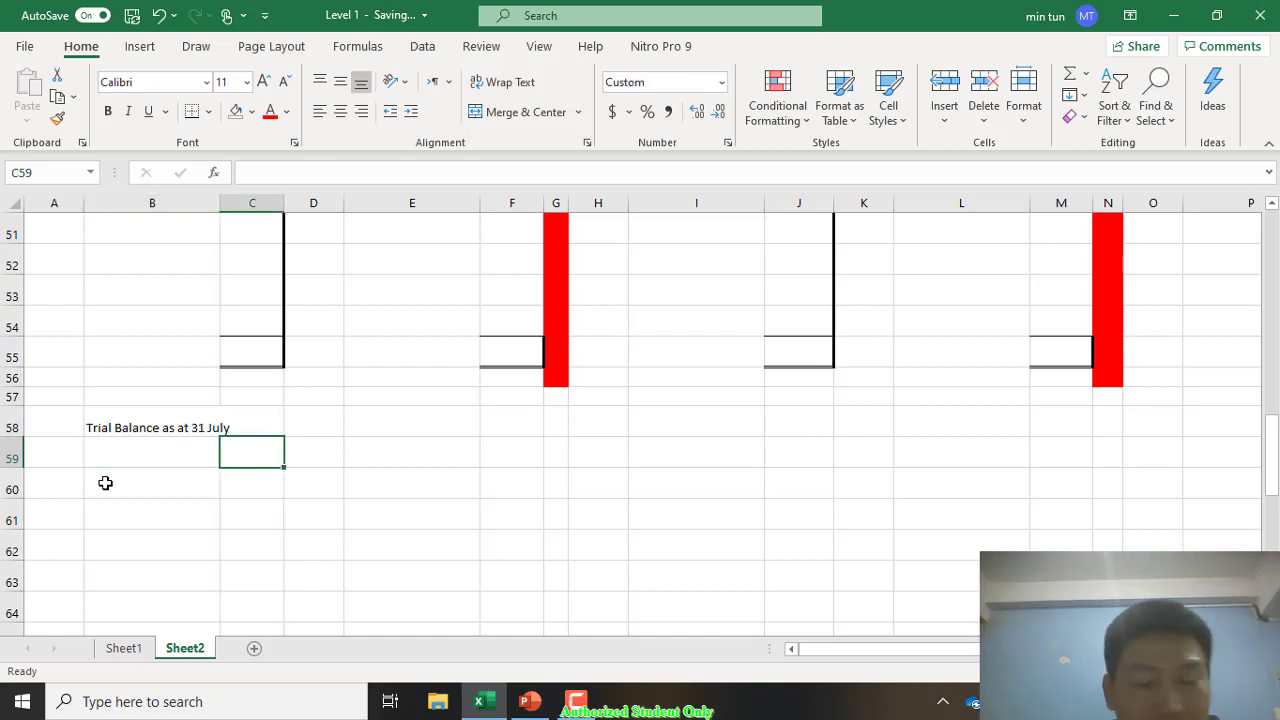
{"action": "type", "text": "Debit"}
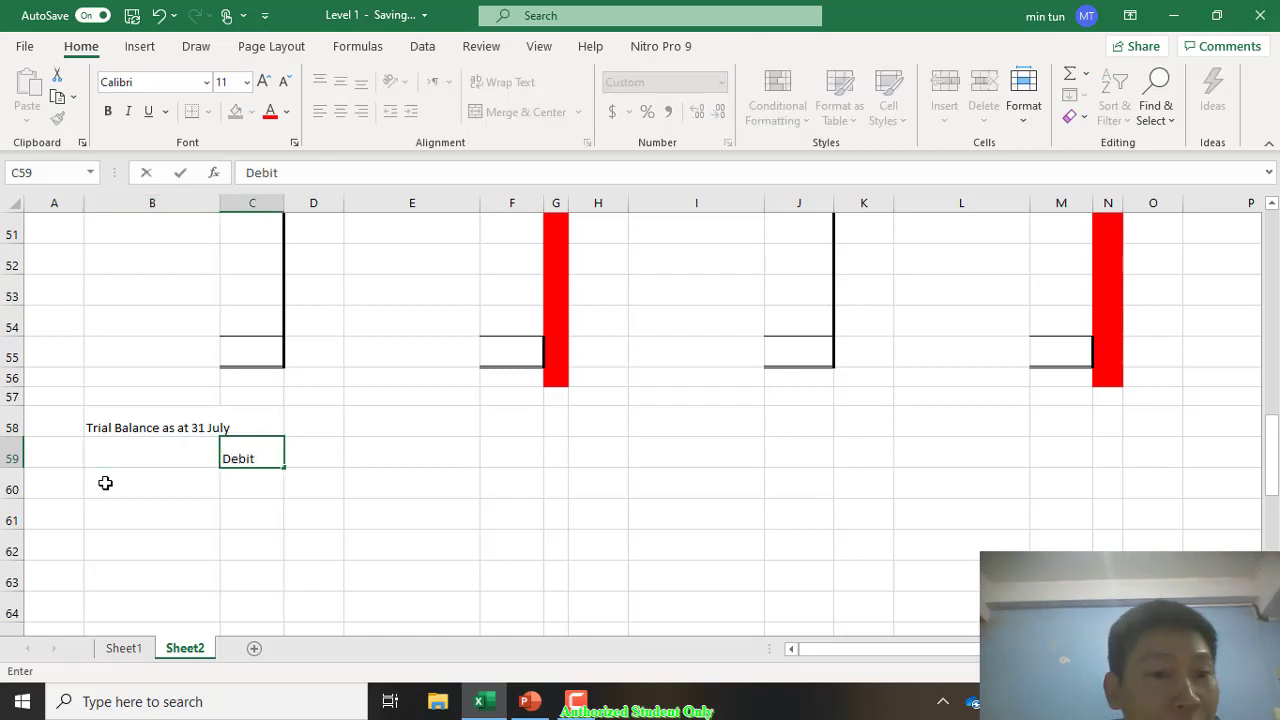
{"action": "key", "text": "Right"}
{"action": "type", "text": "Credit"}
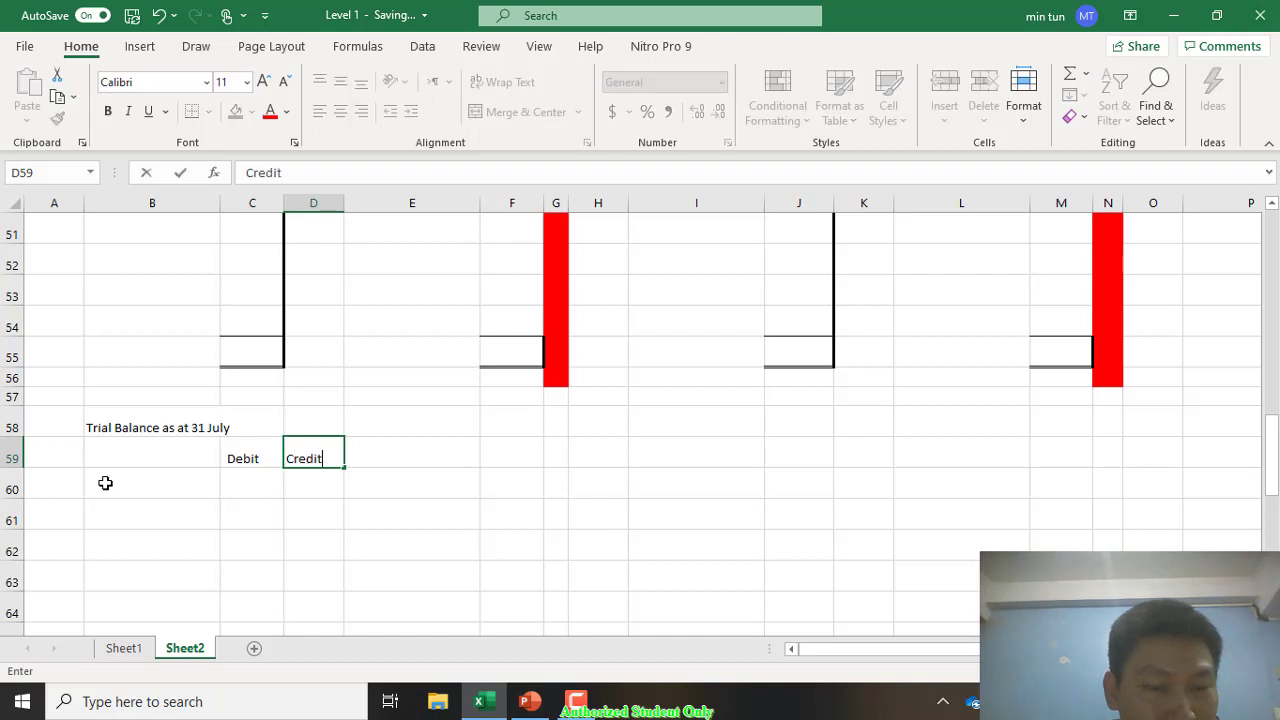
{"action": "key", "text": "Return"}
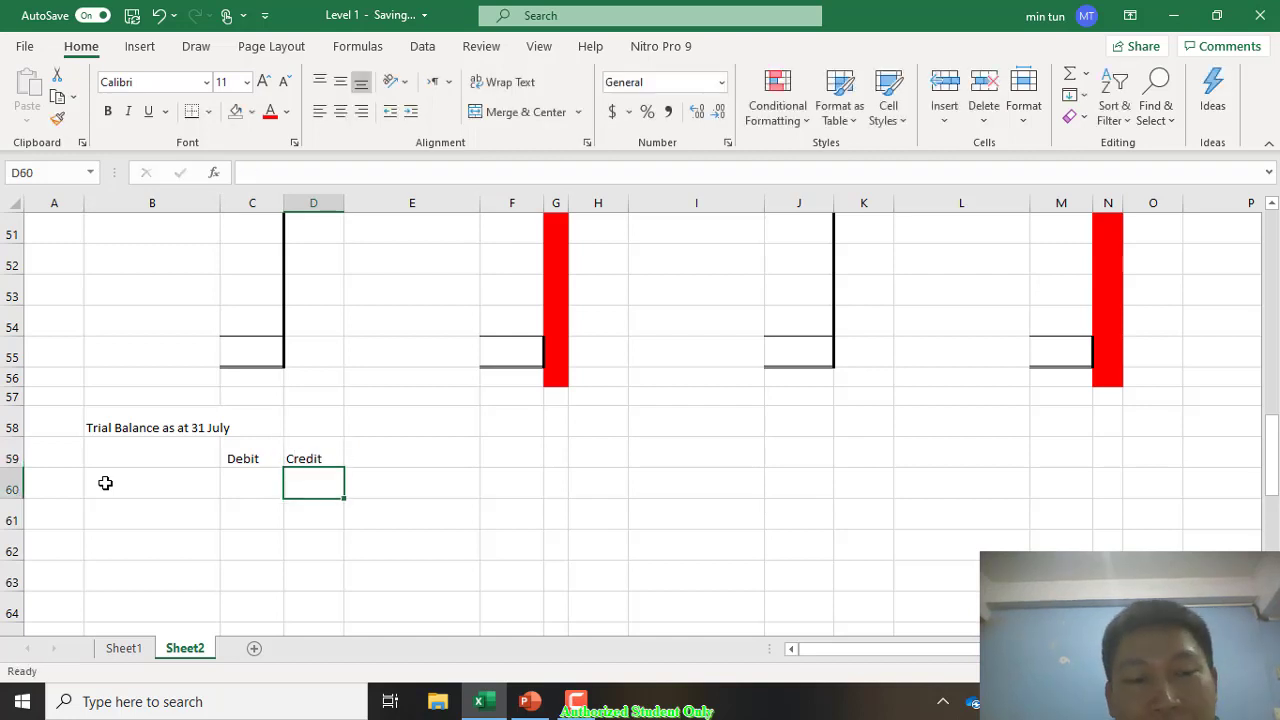
Step: Try to copy the Capital Account heading from A2 into B60 of the trial balance, and undo the paste
{"action": "key", "text": "Left"}
{"action": "key", "text": "Left"}
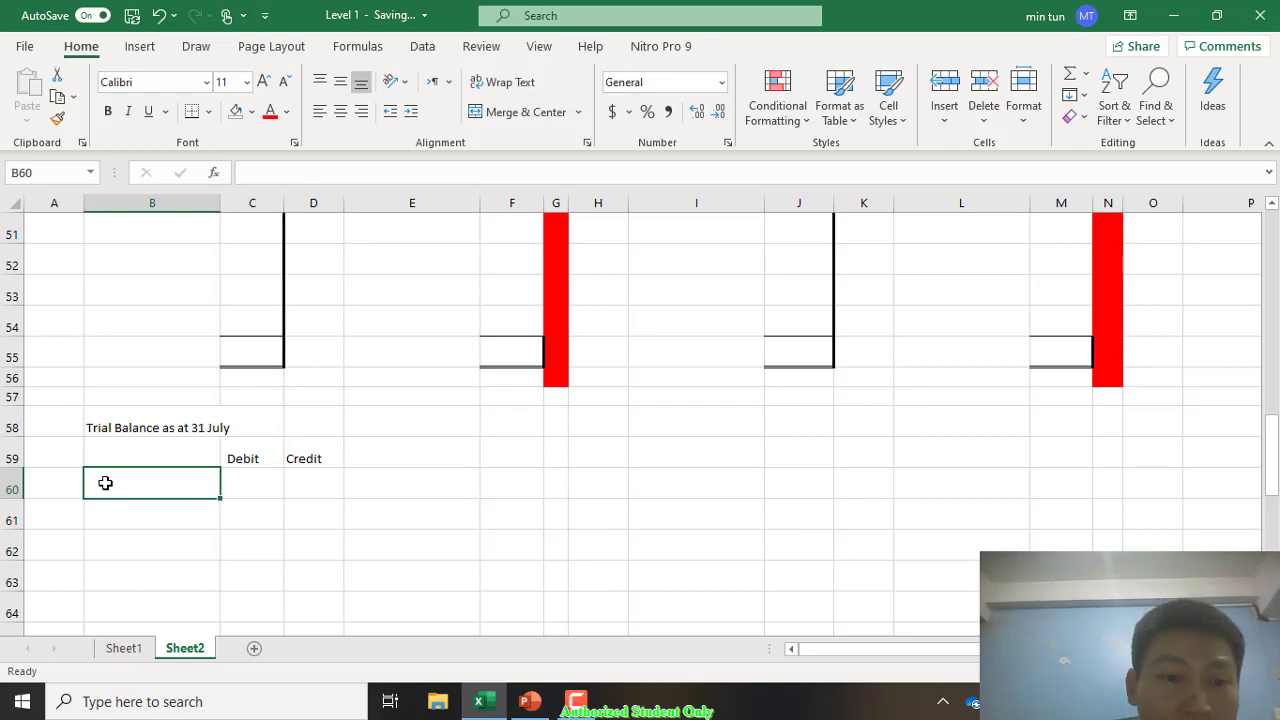
{"action": "scroll", "coordinate": [105, 483], "scroll_direction": "up", "scroll_amount": 16}
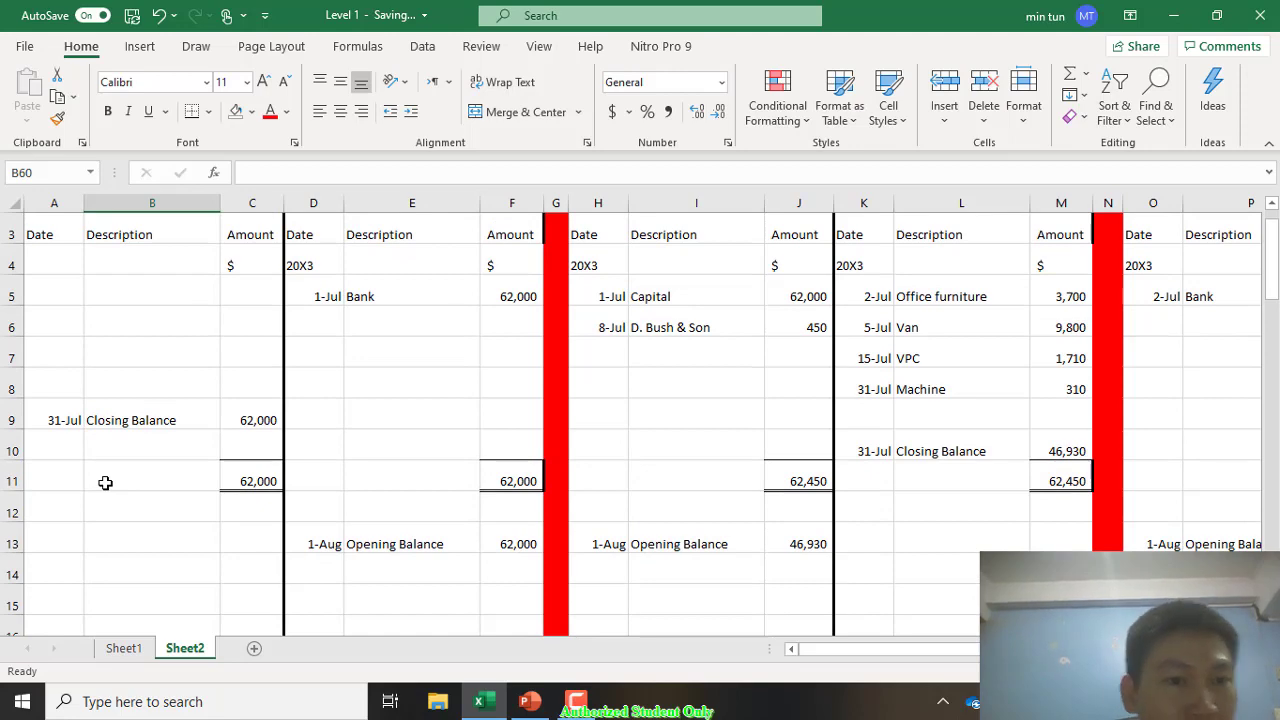
{"action": "scroll", "coordinate": [105, 483], "scroll_direction": "up", "scroll_amount": 1}
{"action": "key", "text": "ctrl+Home"}
{"action": "key", "text": "Down"}
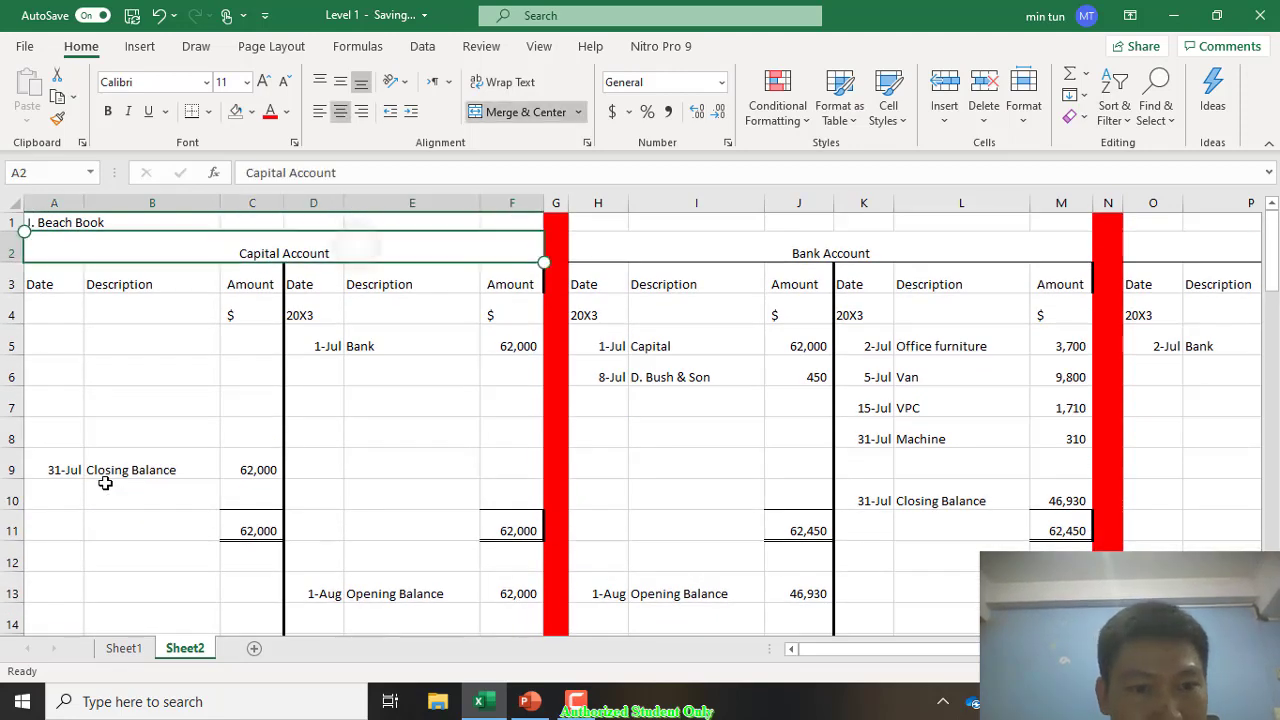
{"action": "key", "text": "ctrl+c"}
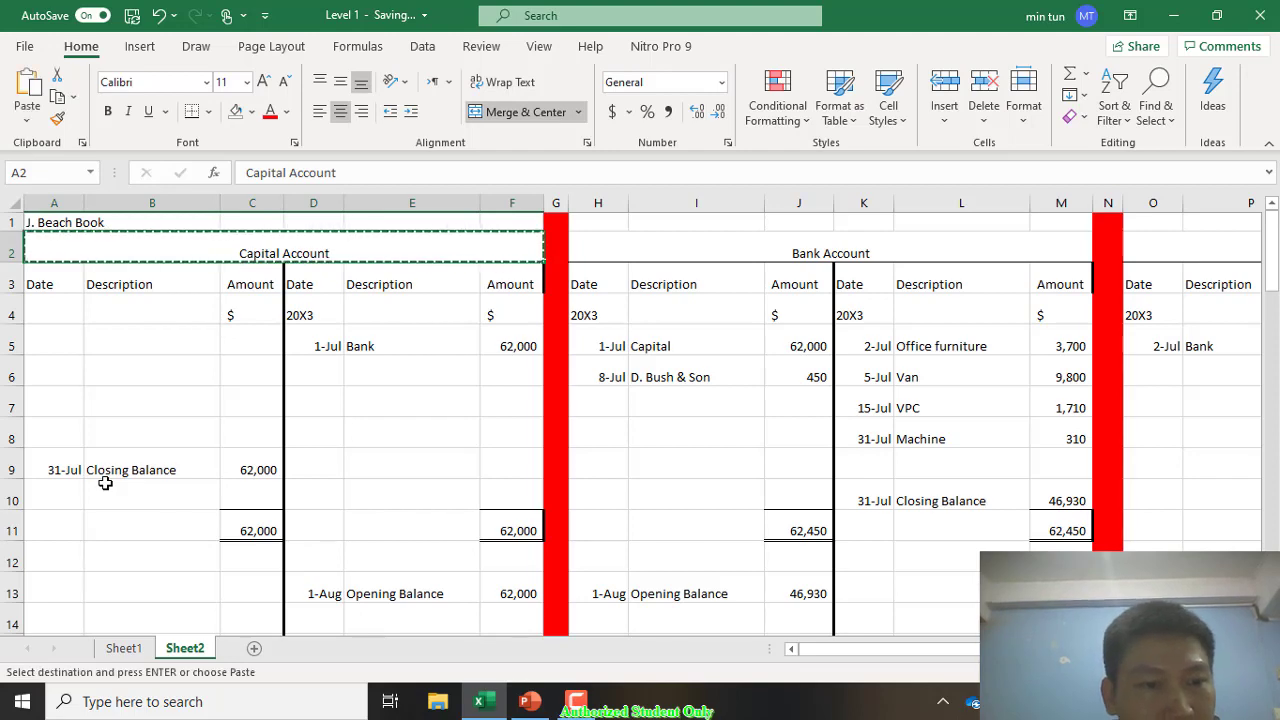
{"action": "scroll", "coordinate": [105, 483], "scroll_direction": "down", "scroll_amount": 14}
{"action": "scroll", "coordinate": [105, 483], "scroll_direction": "down", "scroll_amount": 3}
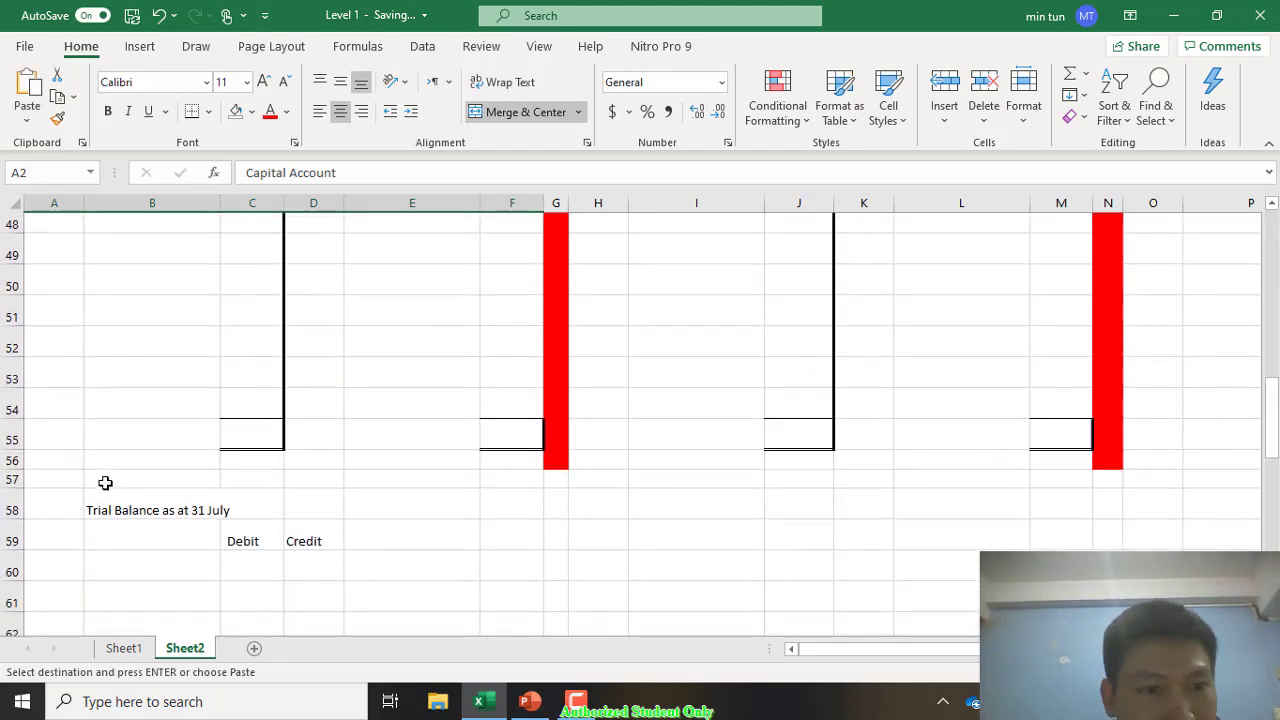
{"action": "left_click", "coordinate": [105, 465]}
{"action": "key", "text": "Return"}
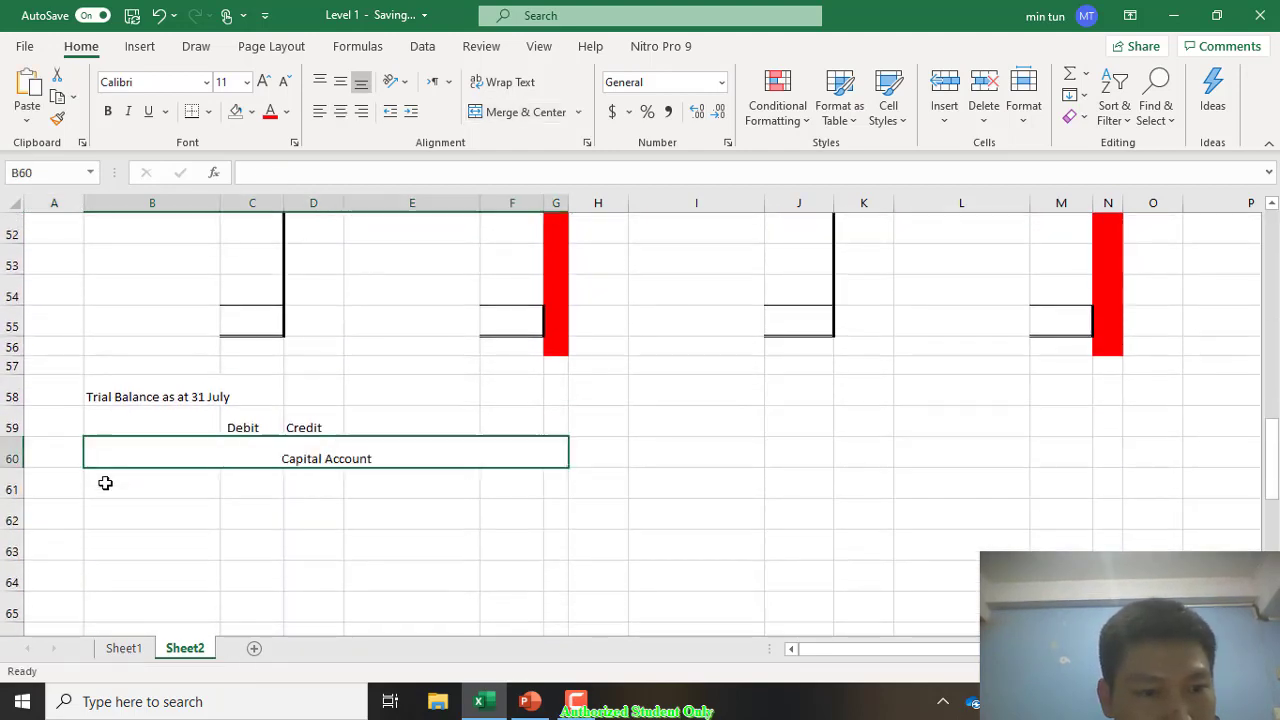
{"action": "key", "text": "ctrl+z"}
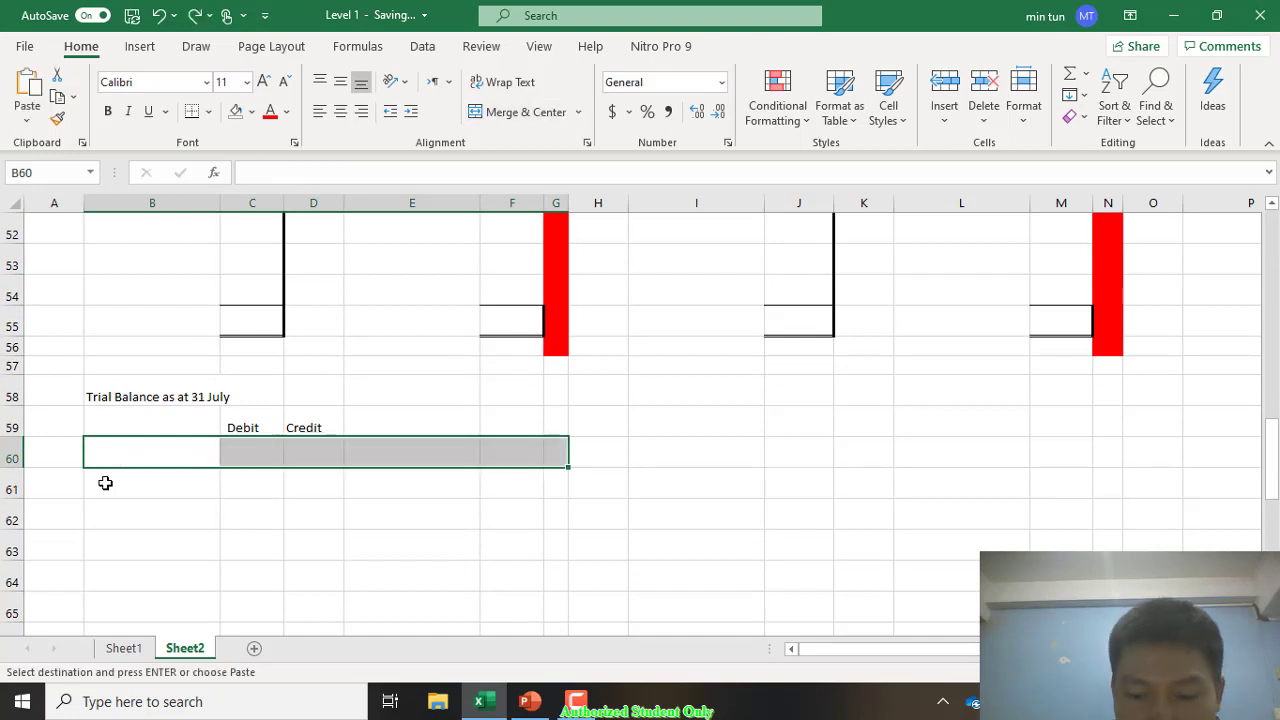
{"action": "key", "text": "shift+F10"}
{"action": "key", "text": "Escape"}
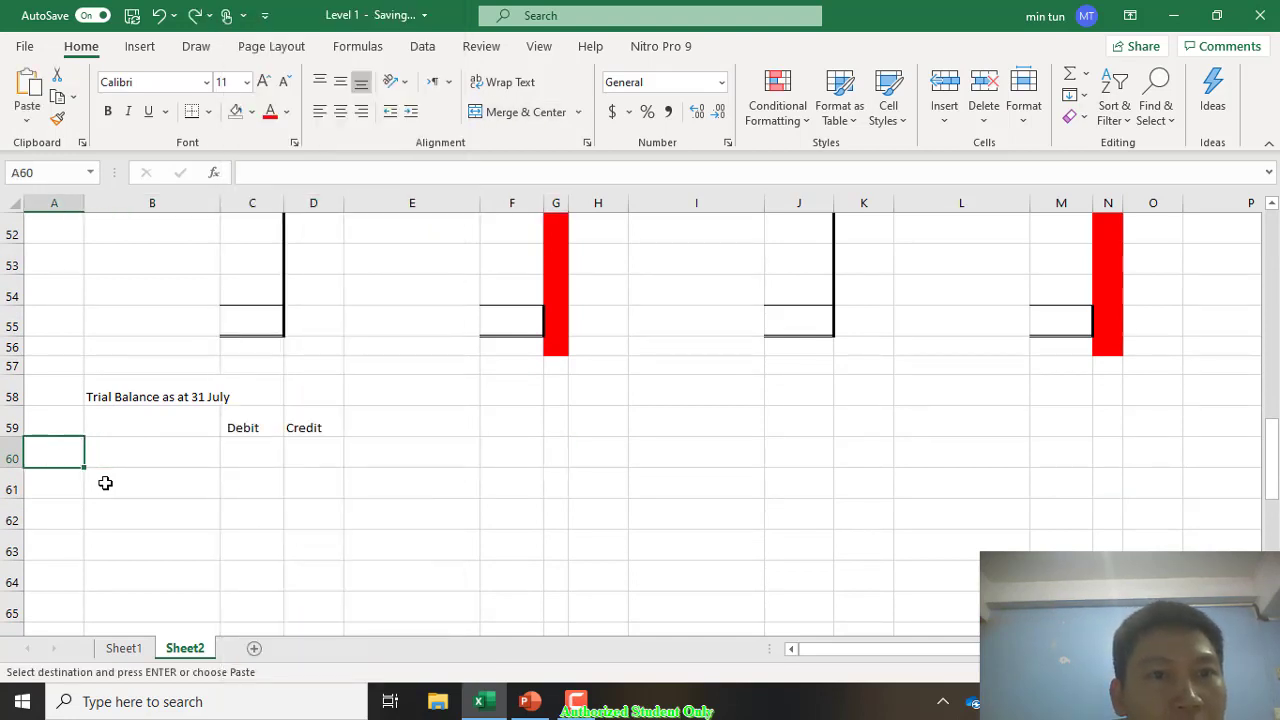
{"action": "key", "text": "Right"}
{"action": "key", "text": "shift+F10"}
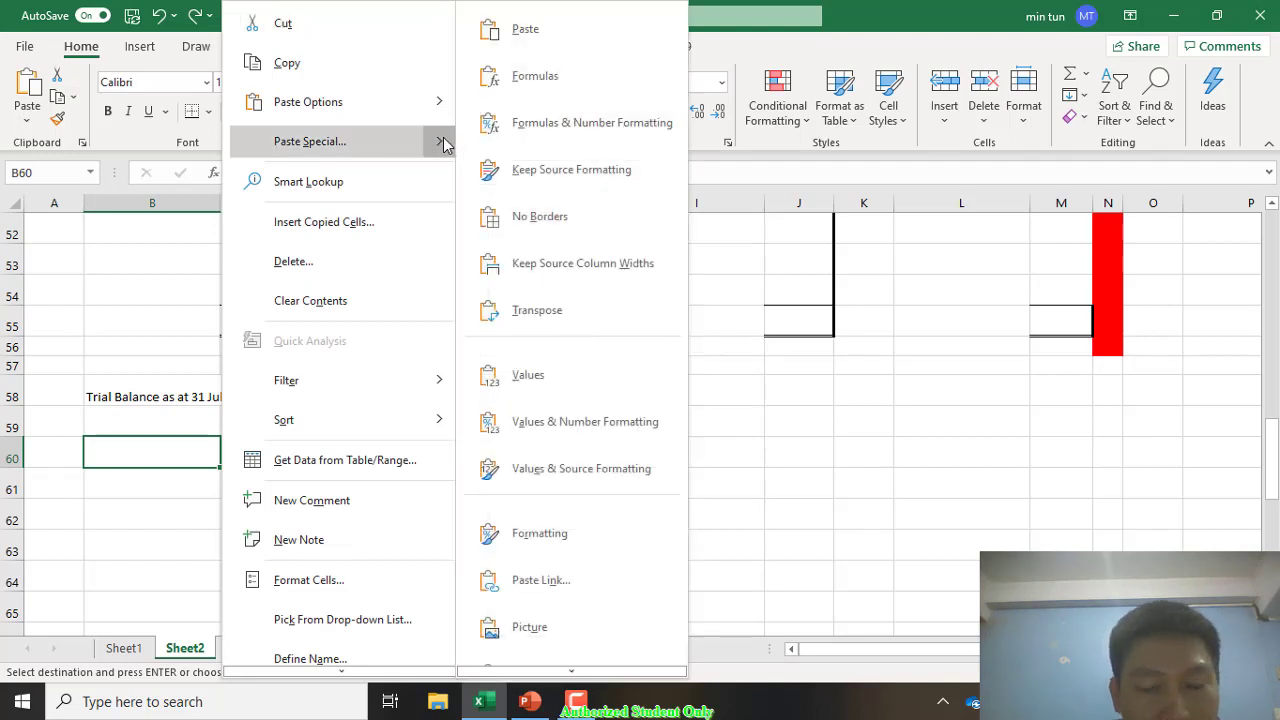
{"action": "left_click", "coordinate": [62, 534]}
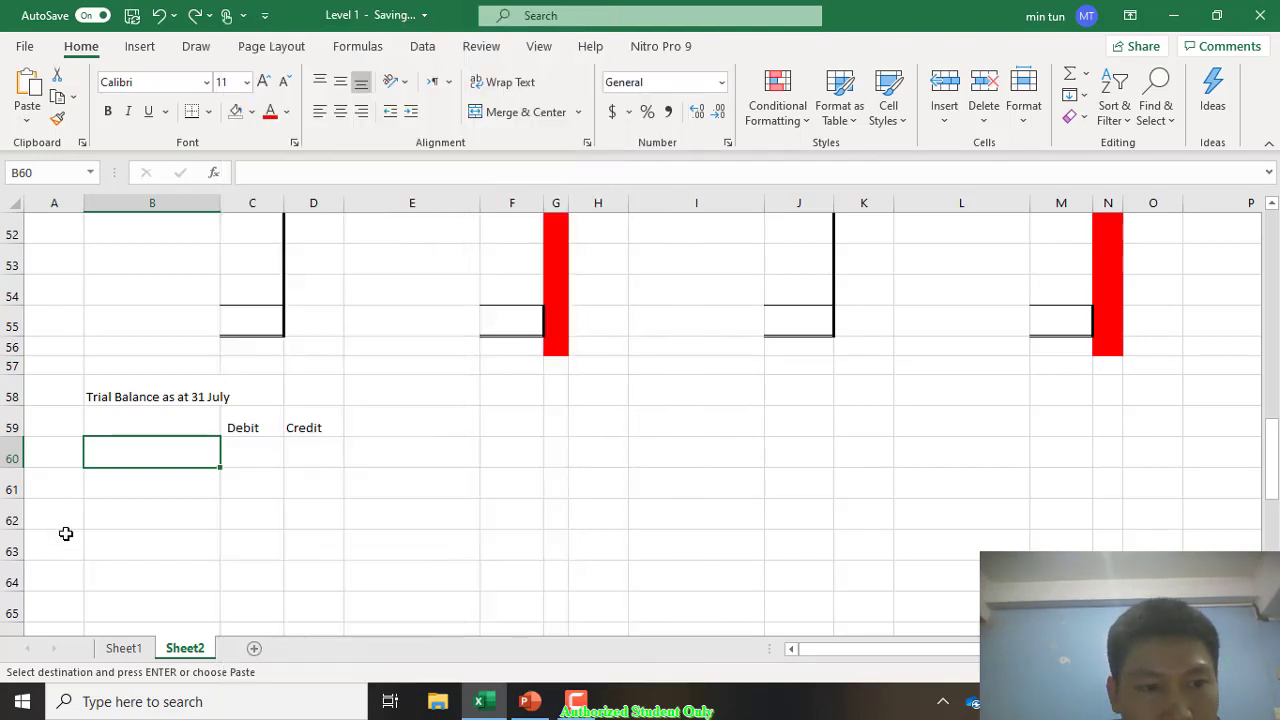
{"action": "key", "text": "Escape"}
Step: Enter "Capital Account" in B60 as the first account name of the trial balance
{"action": "type", "text": "Capita"}
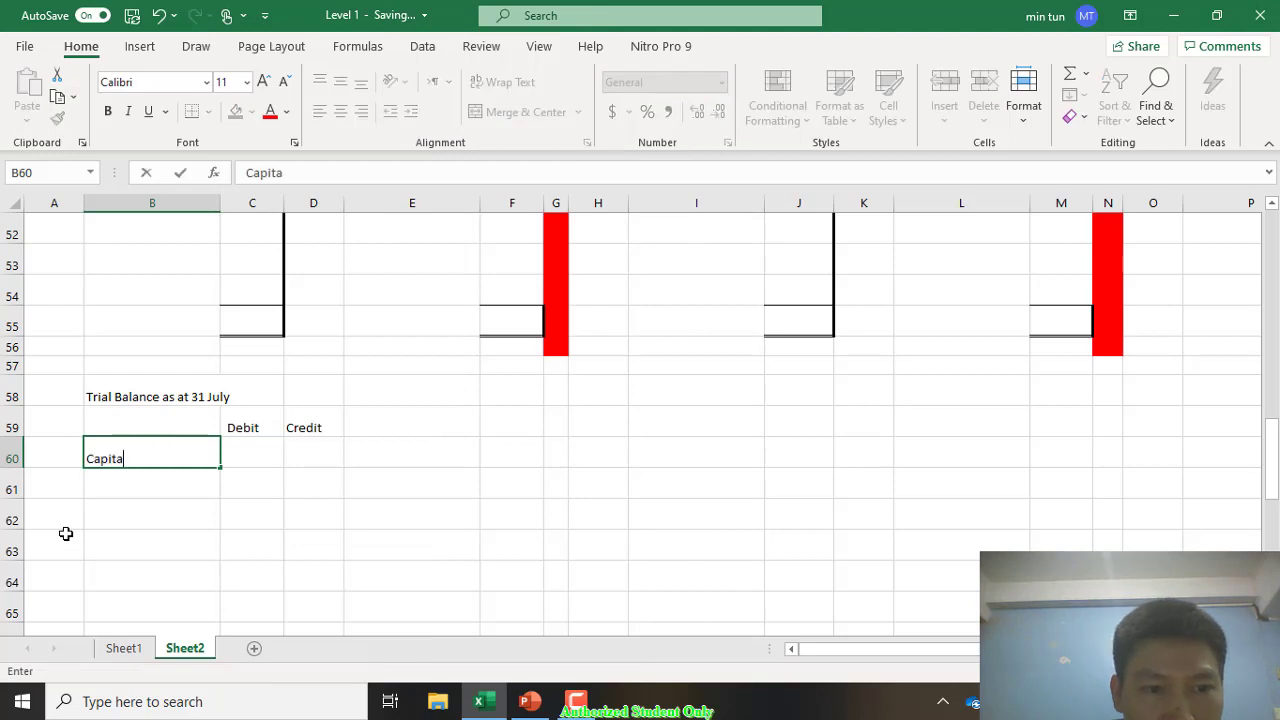
{"action": "type", "text": "l Accpoun"}
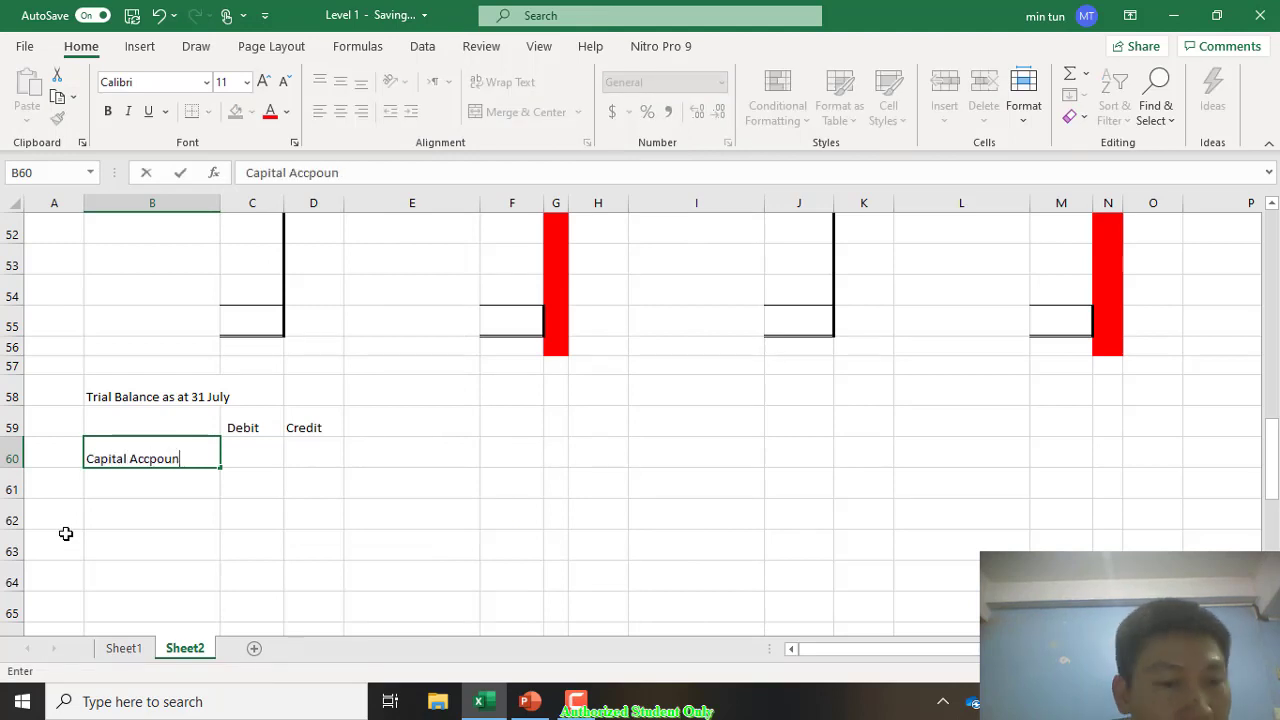
{"action": "key", "text": "BackSpace"}
{"action": "key", "text": "BackSpace"}
{"action": "key", "text": "BackSpace"}
{"action": "key", "text": "BackSpace"}
{"action": "type", "text": "ount"}
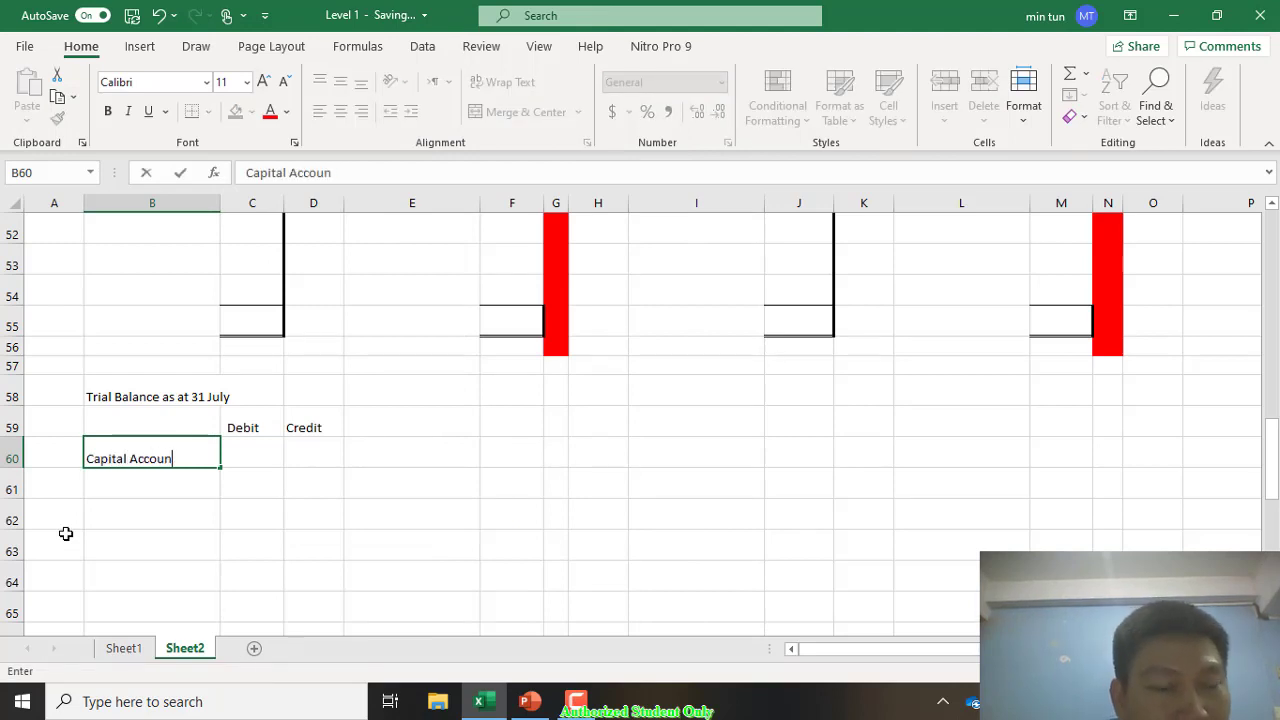
{"action": "key", "text": "Return"}
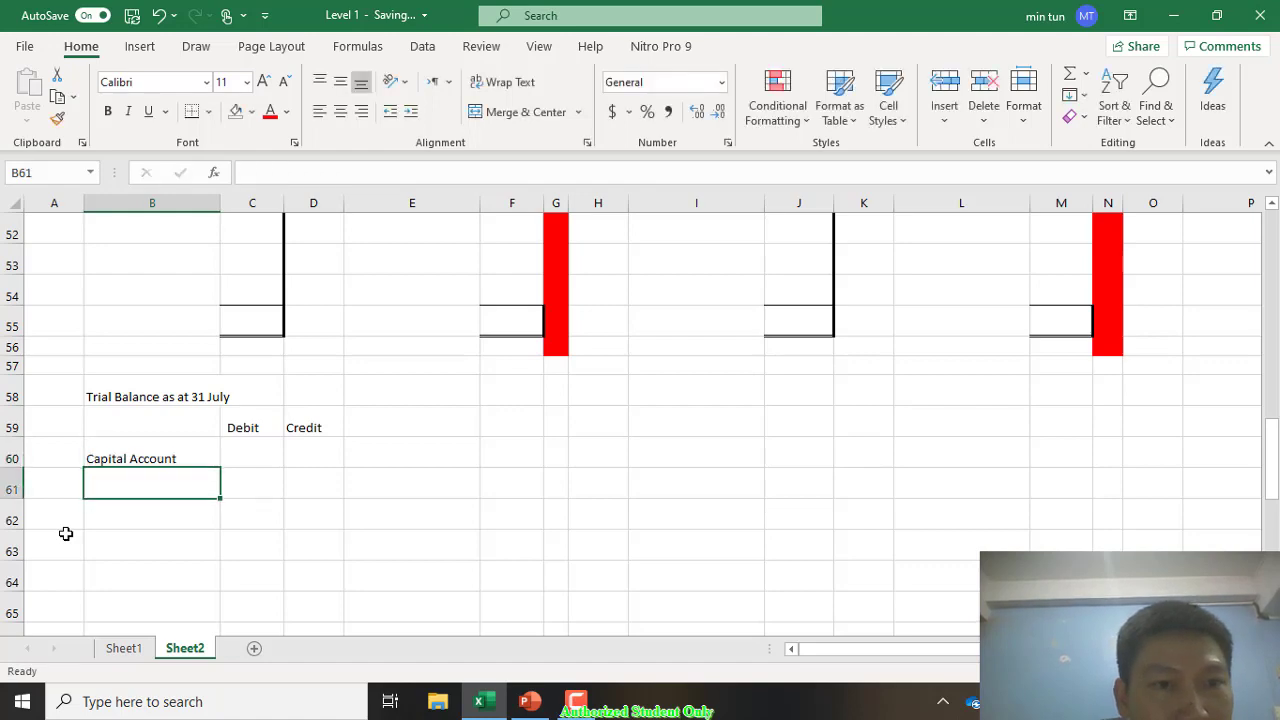
Step: Link the Capital Account's credit cell D60 in the trial balance to its opening balance in F13
{"action": "key", "text": "Up"}
{"action": "scroll", "coordinate": [65, 533], "scroll_direction": "up", "scroll_amount": 13}
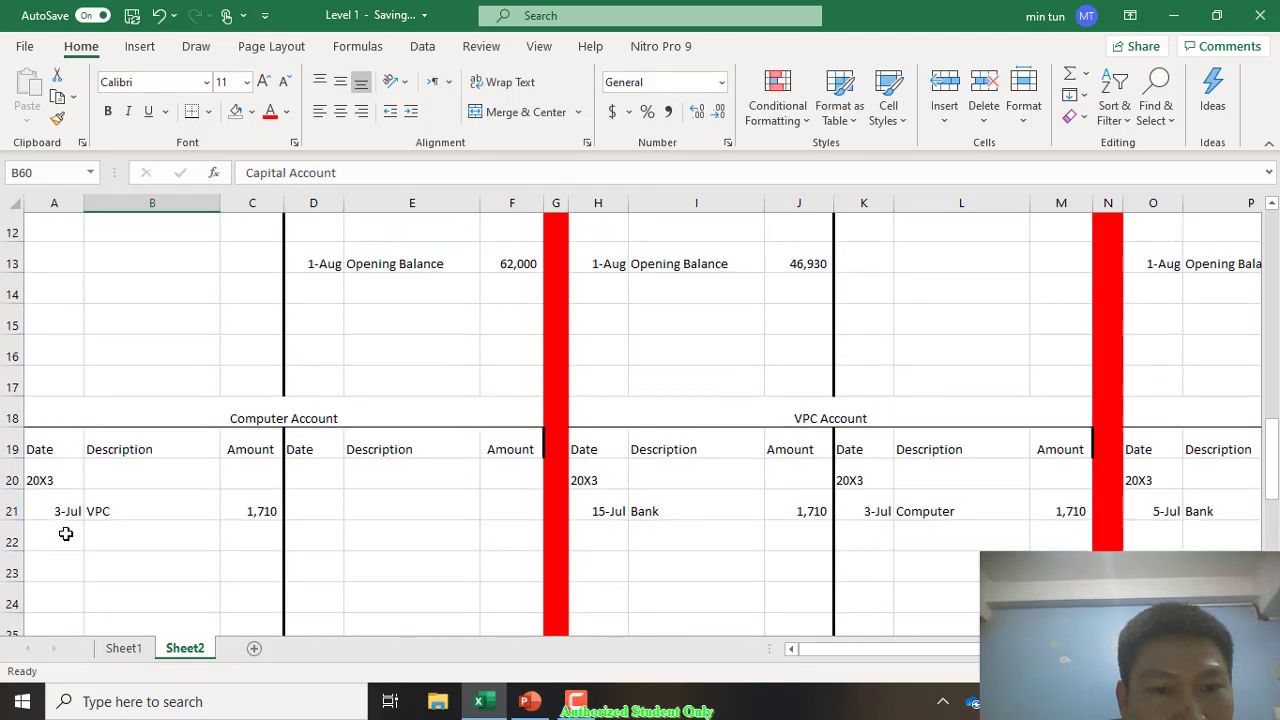
{"action": "scroll", "coordinate": [65, 533], "scroll_direction": "up", "scroll_amount": 4}
{"action": "scroll", "coordinate": [65, 533], "scroll_direction": "down", "scroll_amount": 2}
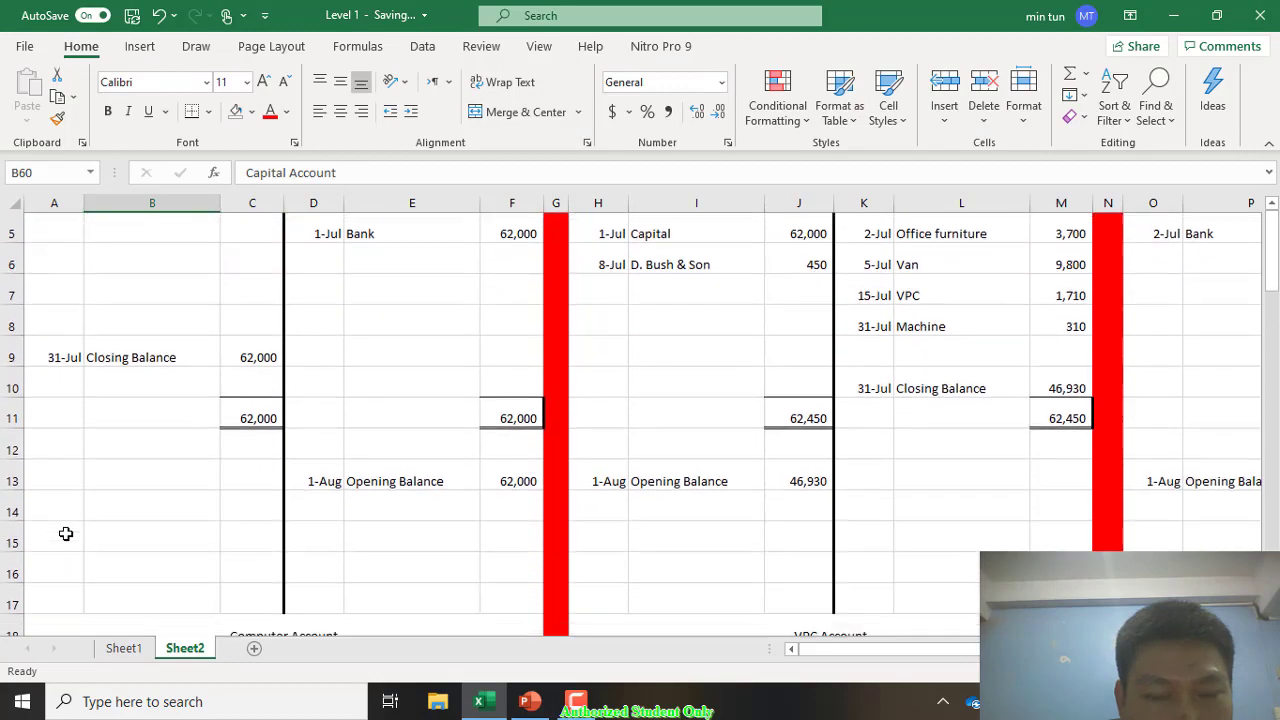
{"action": "scroll", "coordinate": [65, 533], "scroll_direction": "down", "scroll_amount": 1}
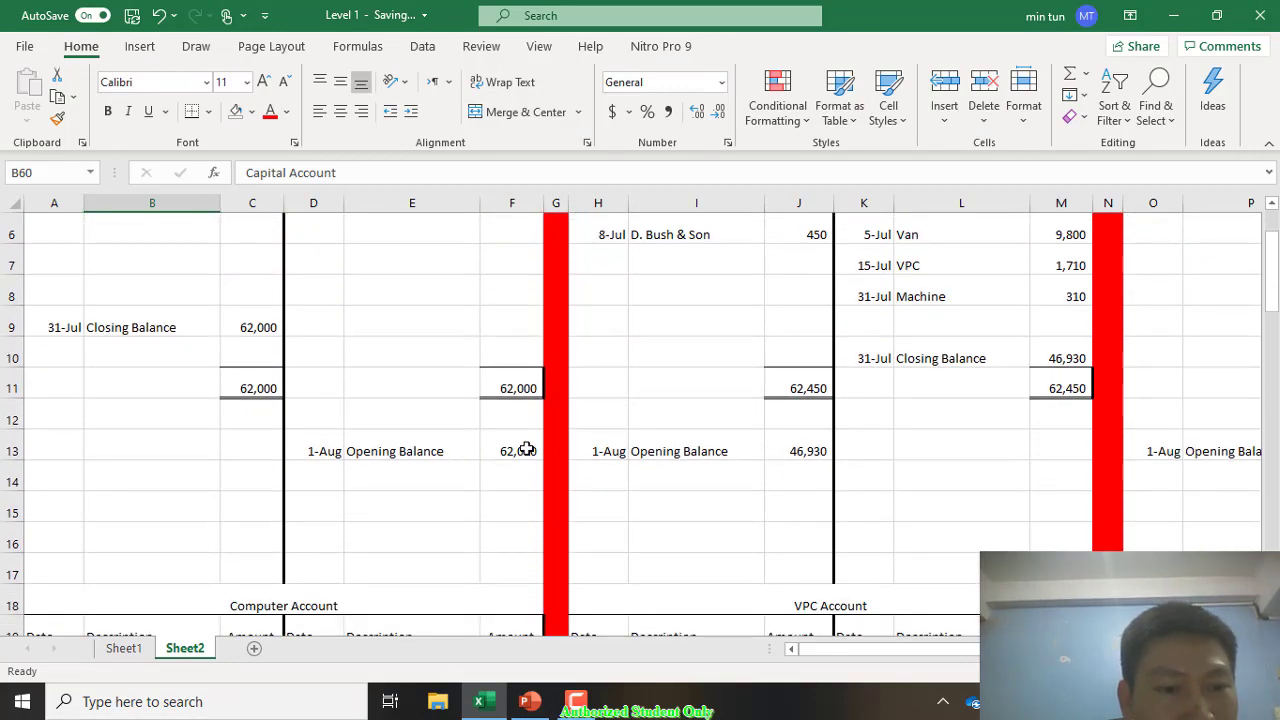
{"action": "scroll", "coordinate": [526, 450], "scroll_direction": "down", "scroll_amount": 14}
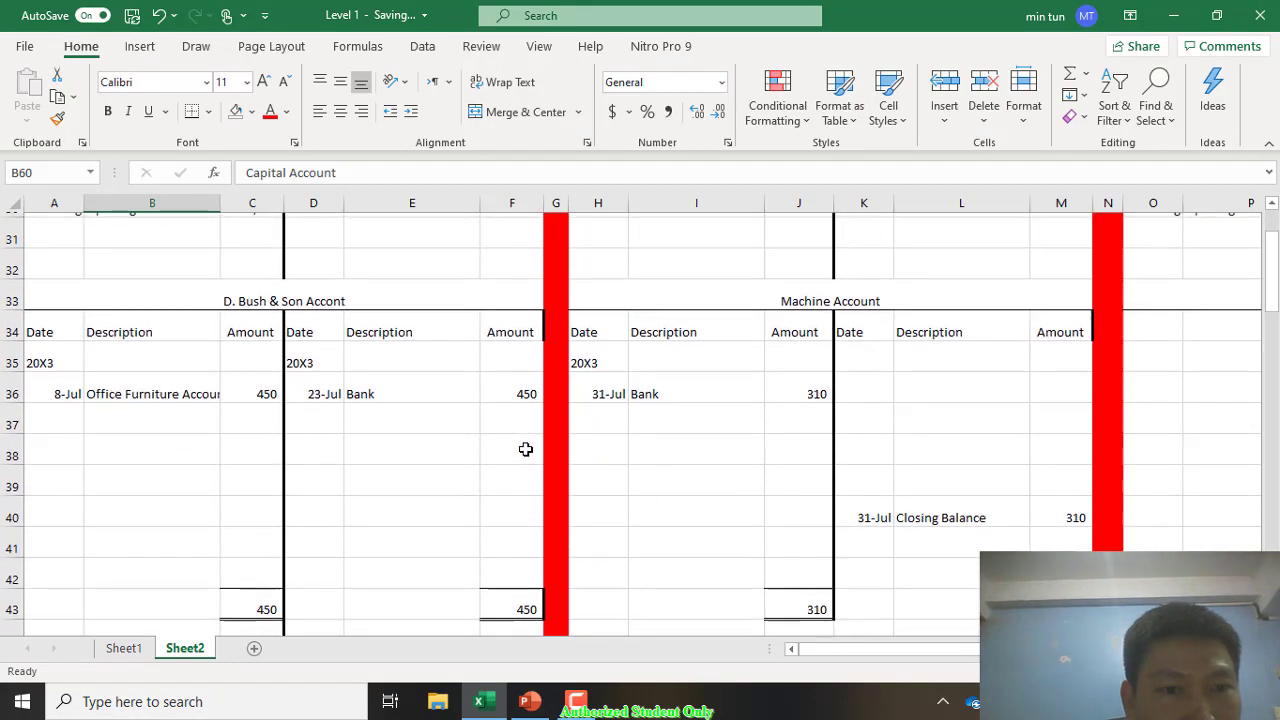
{"action": "scroll", "coordinate": [526, 450], "scroll_direction": "down", "scroll_amount": 4}
{"action": "scroll", "coordinate": [294, 566], "scroll_direction": "up", "scroll_amount": 1}
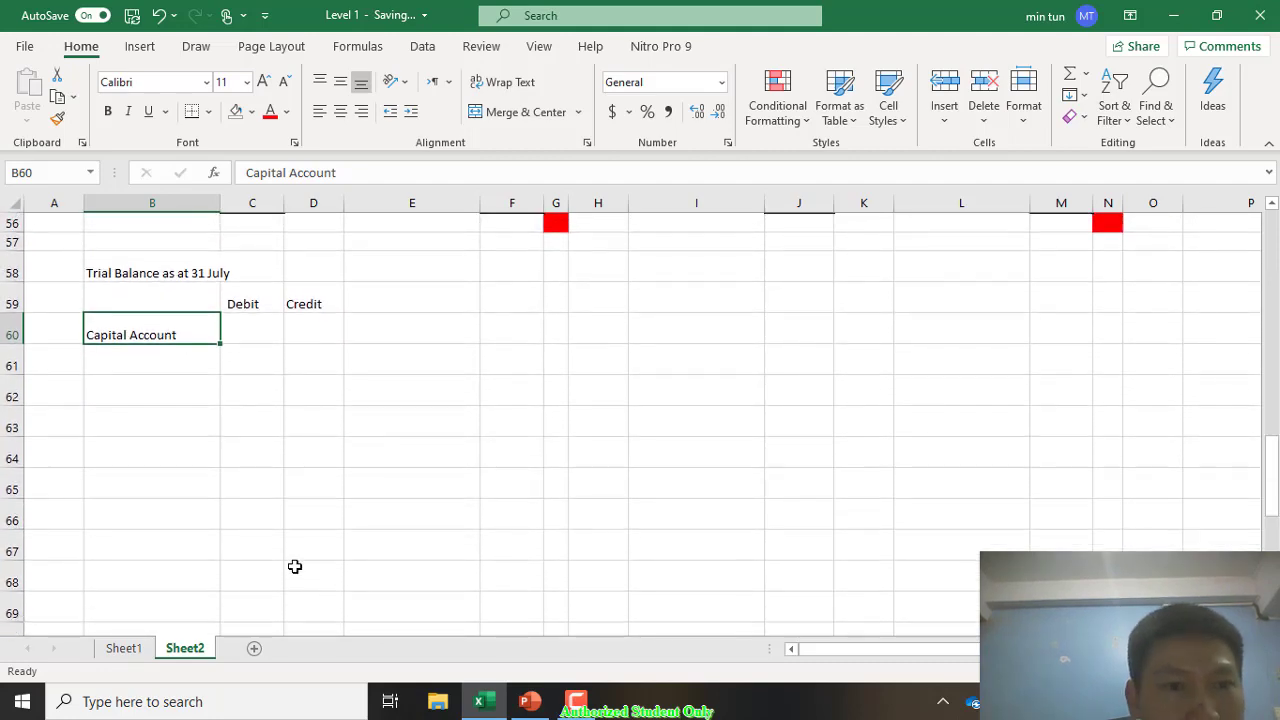
{"action": "key", "text": "Right"}
{"action": "key", "text": "Right"}
{"action": "type", "text": "="}
{"action": "scroll", "coordinate": [295, 567], "scroll_direction": "up", "scroll_amount": 8}
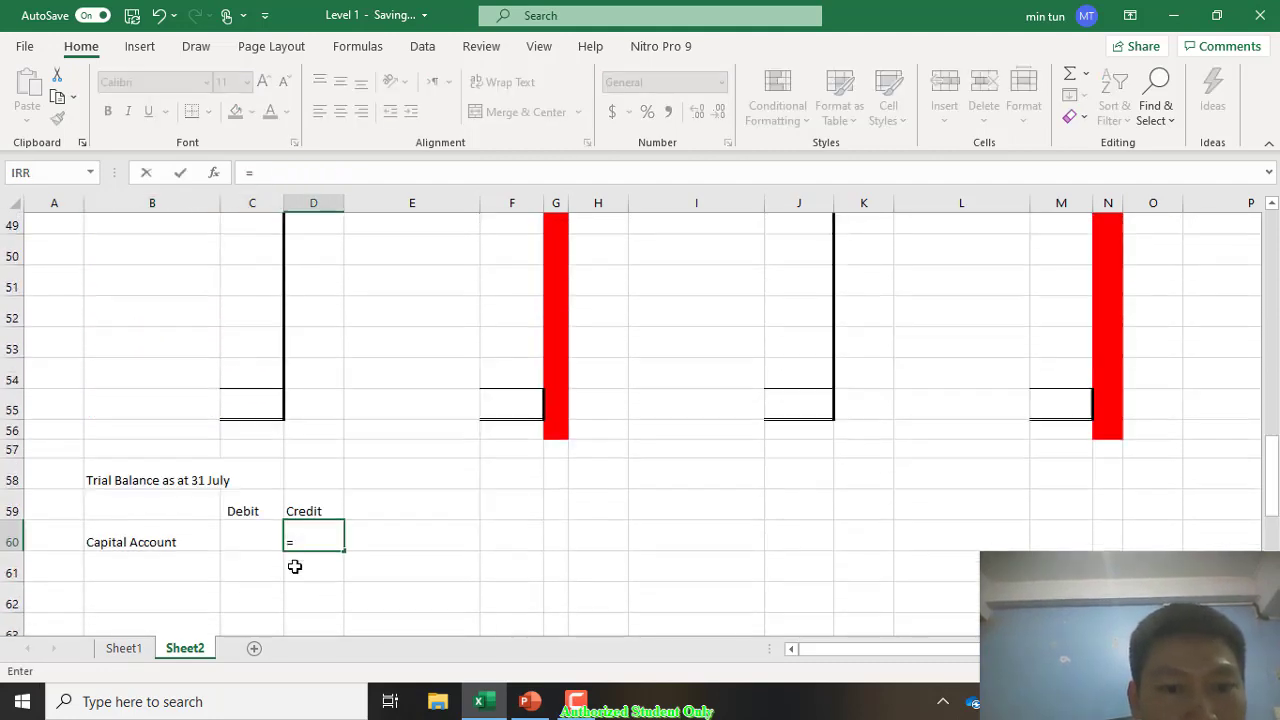
{"action": "scroll", "coordinate": [295, 567], "scroll_direction": "up", "scroll_amount": 10}
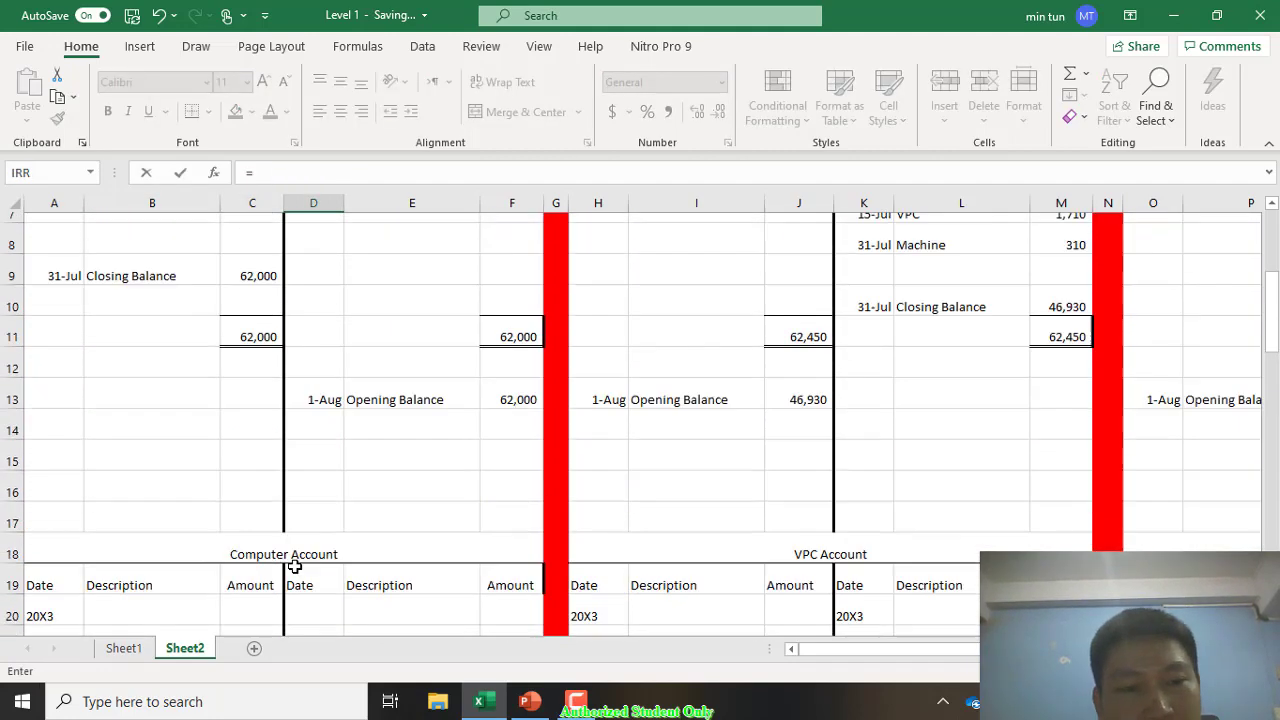
{"action": "left_click", "coordinate": [512, 575]}
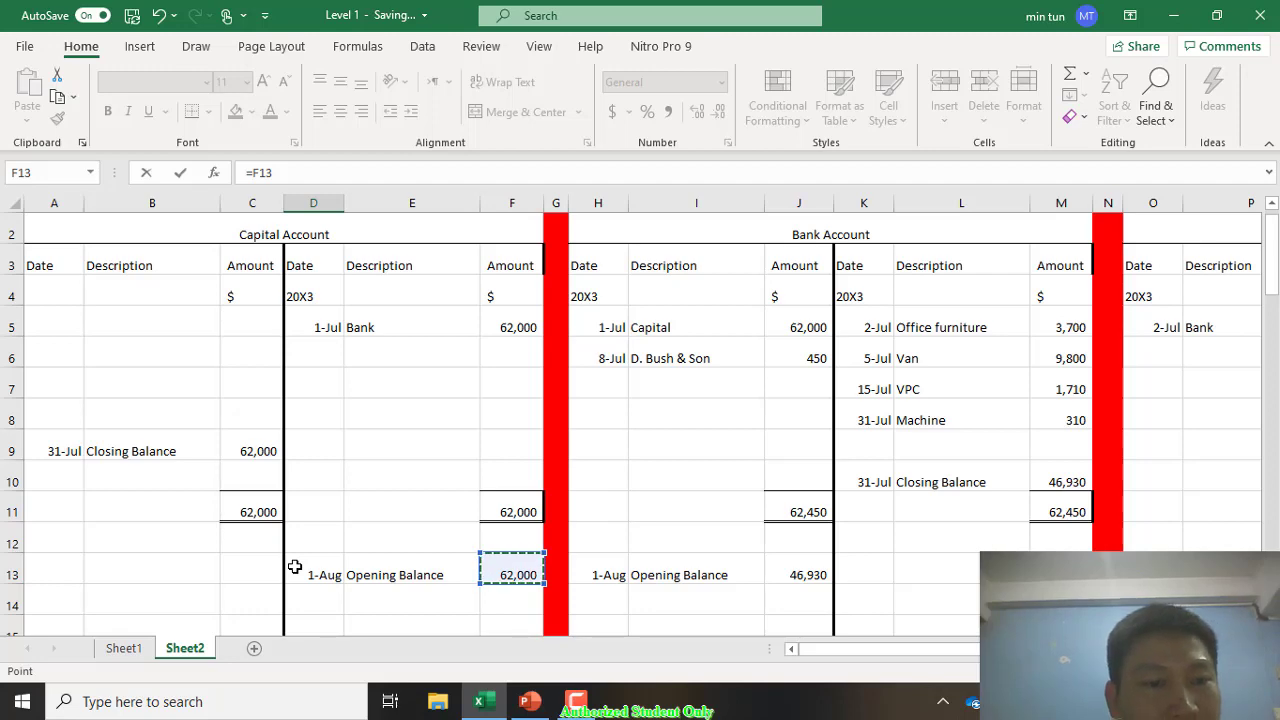
{"action": "key", "text": "Return"}
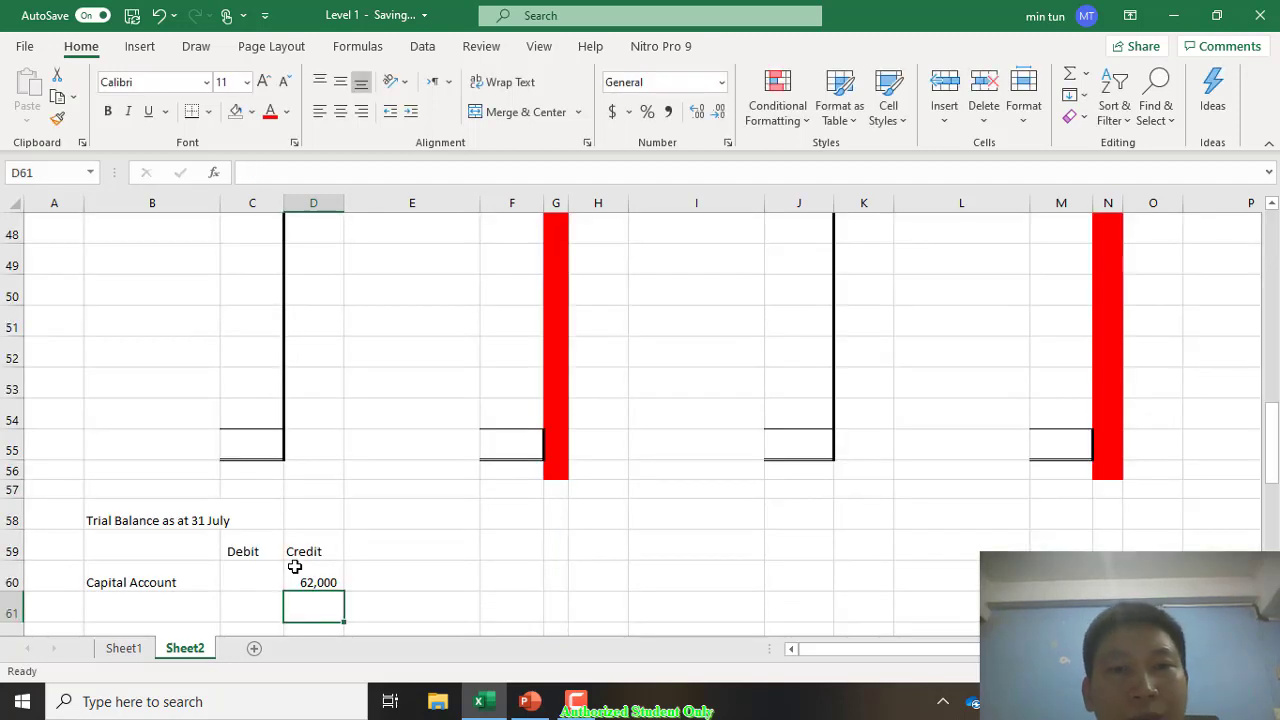
Step: Enter "Bank Account" in B61 as the second account name of the trial balance
{"action": "scroll", "coordinate": [295, 566], "scroll_direction": "down", "scroll_amount": 1}
{"action": "scroll", "coordinate": [295, 566], "scroll_direction": "up", "scroll_amount": 16}
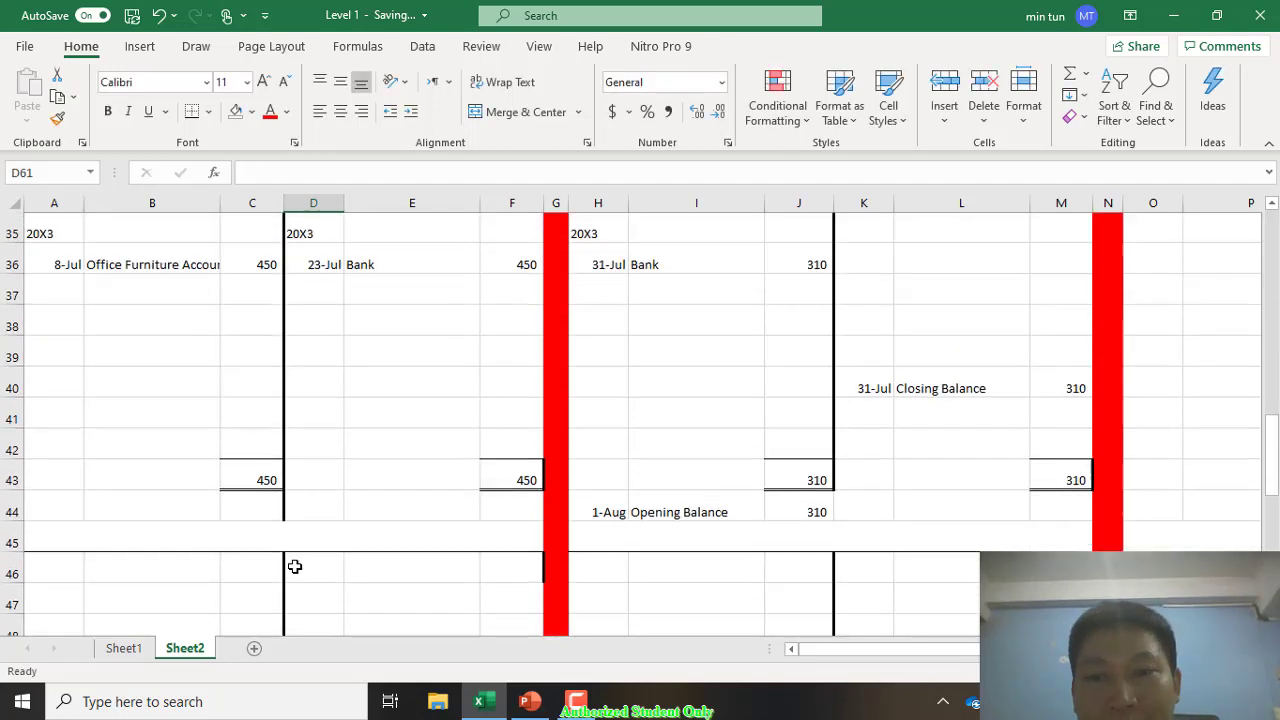
{"action": "scroll", "coordinate": [295, 566], "scroll_direction": "up", "scroll_amount": 1}
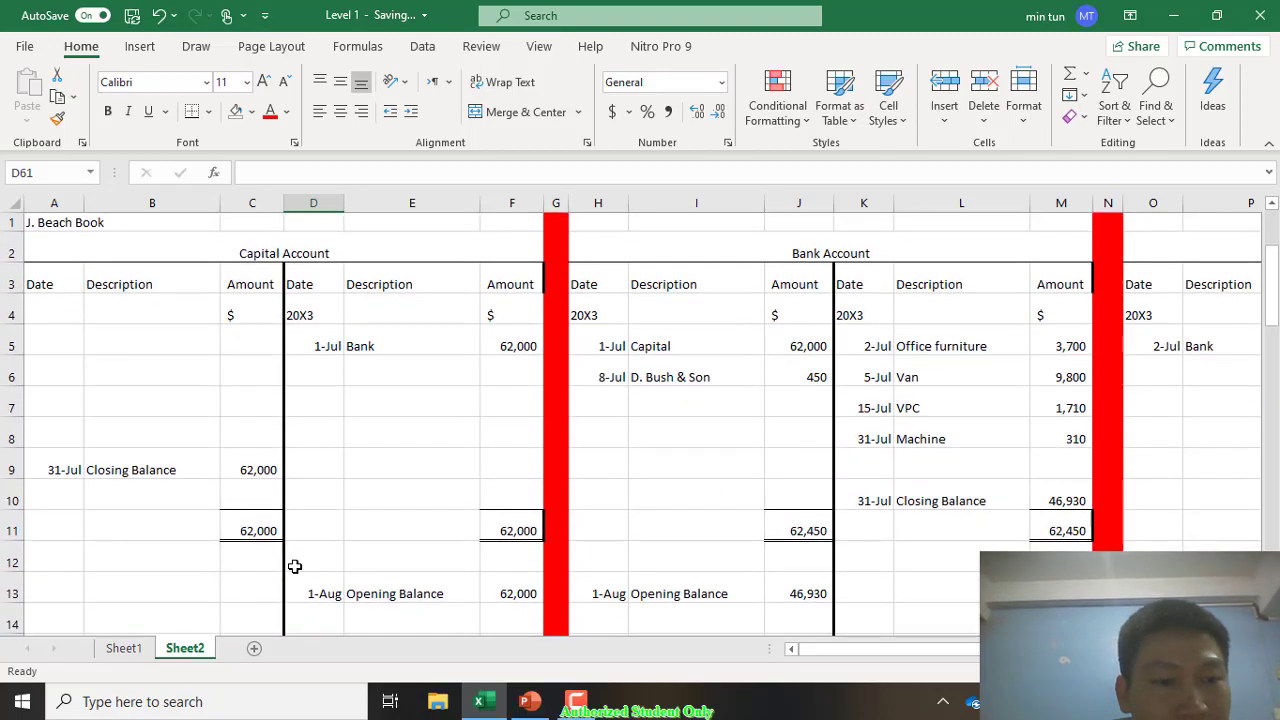
{"action": "scroll", "coordinate": [295, 566], "scroll_direction": "down", "scroll_amount": 15}
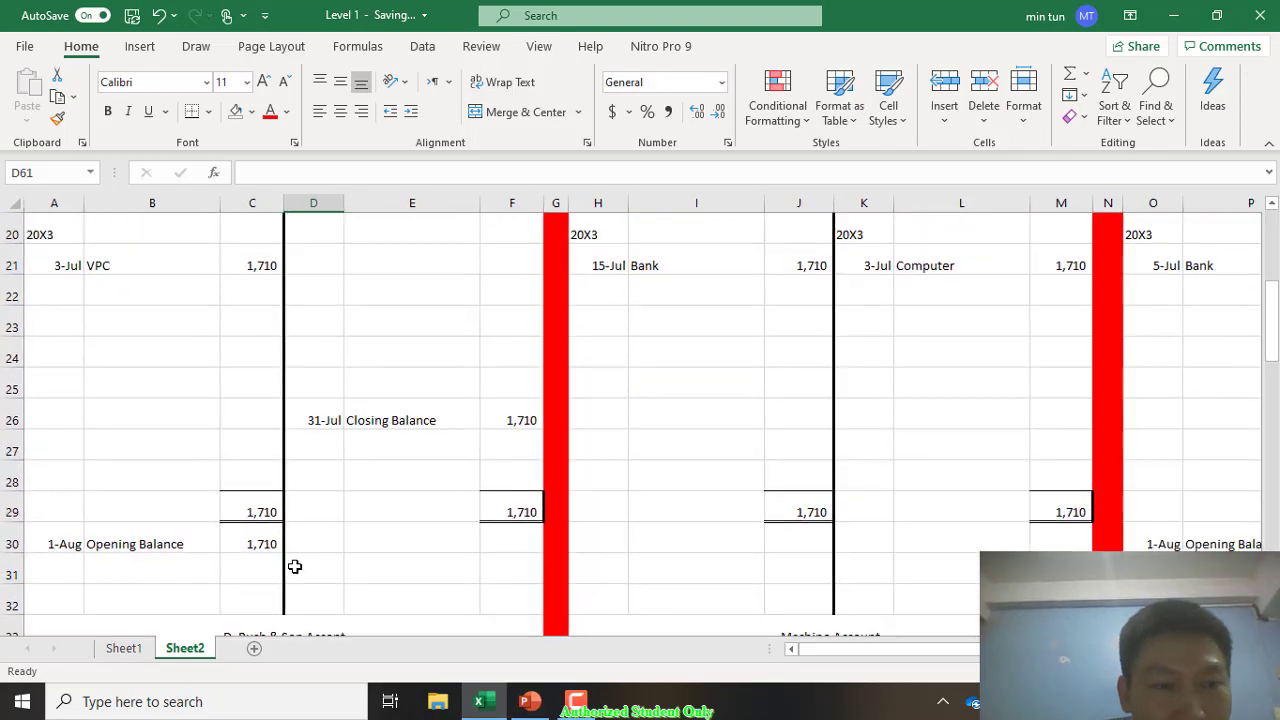
{"action": "scroll", "coordinate": [295, 566], "scroll_direction": "down", "scroll_amount": 4}
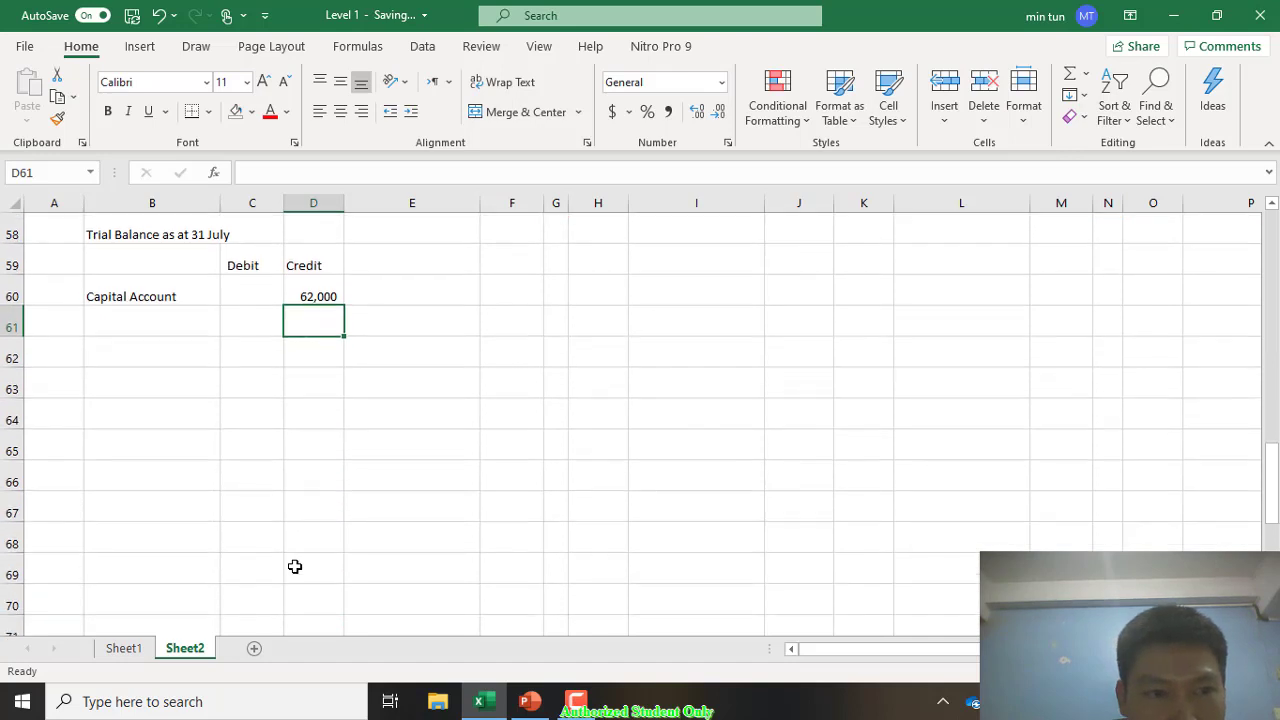
{"action": "key", "text": "Left"}
{"action": "key", "text": "Left"}
{"action": "type", "text": "Ba"}
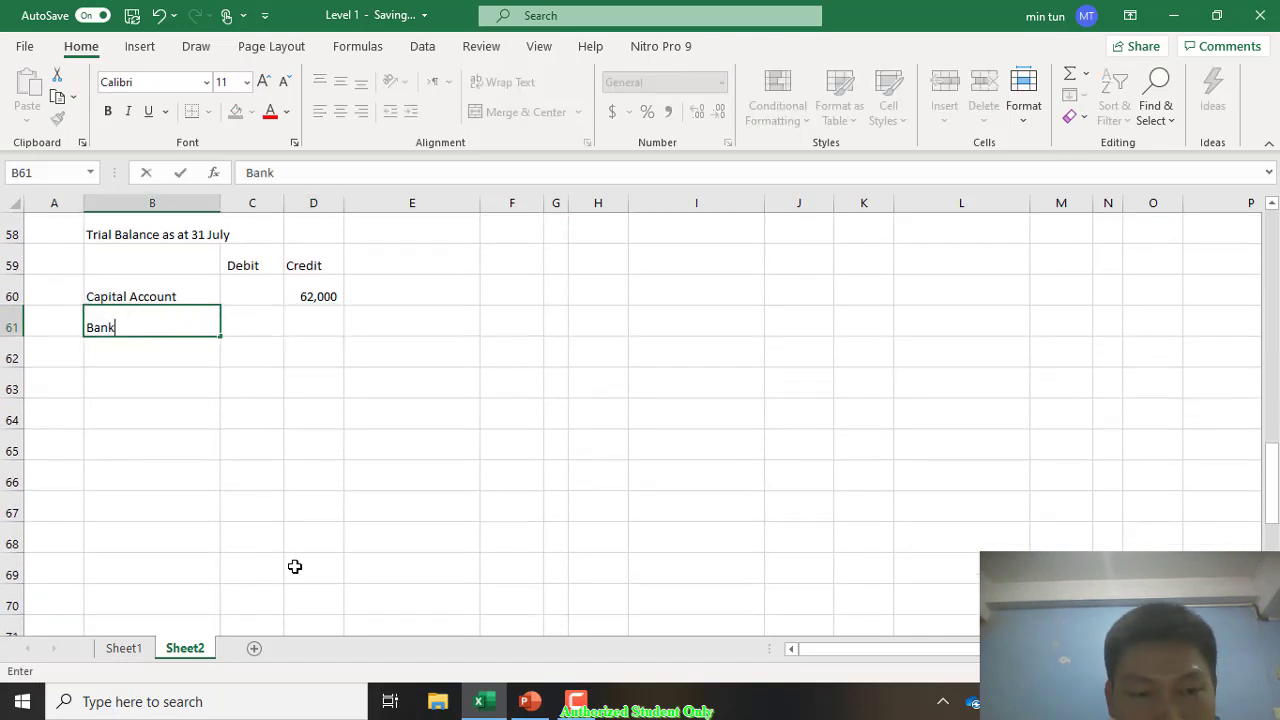
{"action": "type", "text": "nk Account"}
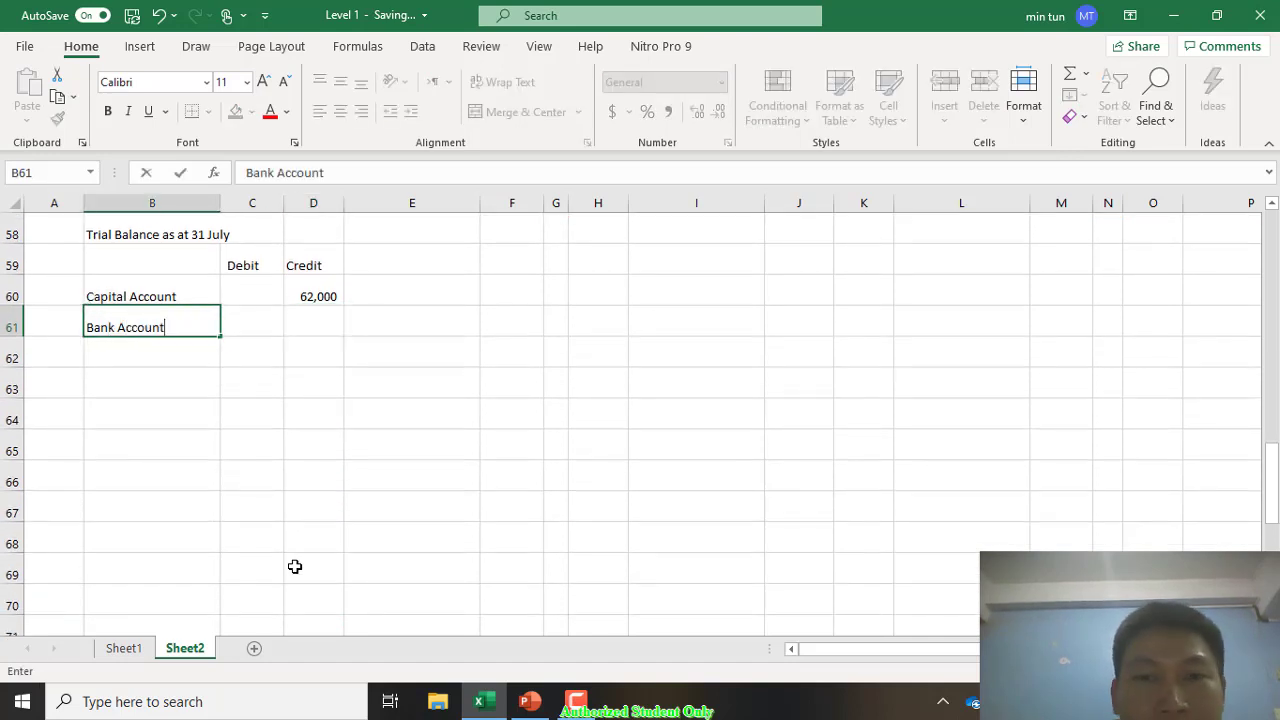
{"action": "key", "text": "Return"}
Step: Link the Bank Account's debit cell C61 to its opening balance in J13
{"action": "key", "text": "Up"}
{"action": "key", "text": "Right"}
{"action": "type", "text": "="}
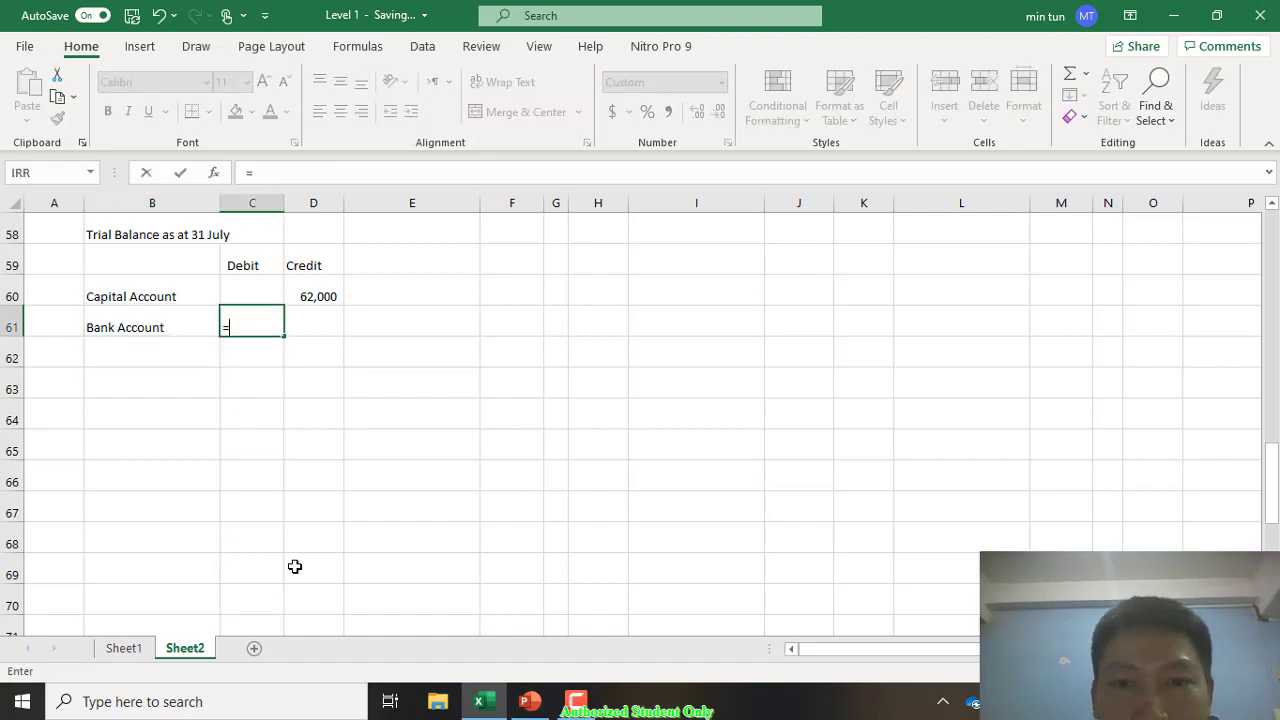
{"action": "scroll", "coordinate": [295, 567], "scroll_direction": "up", "scroll_amount": 17}
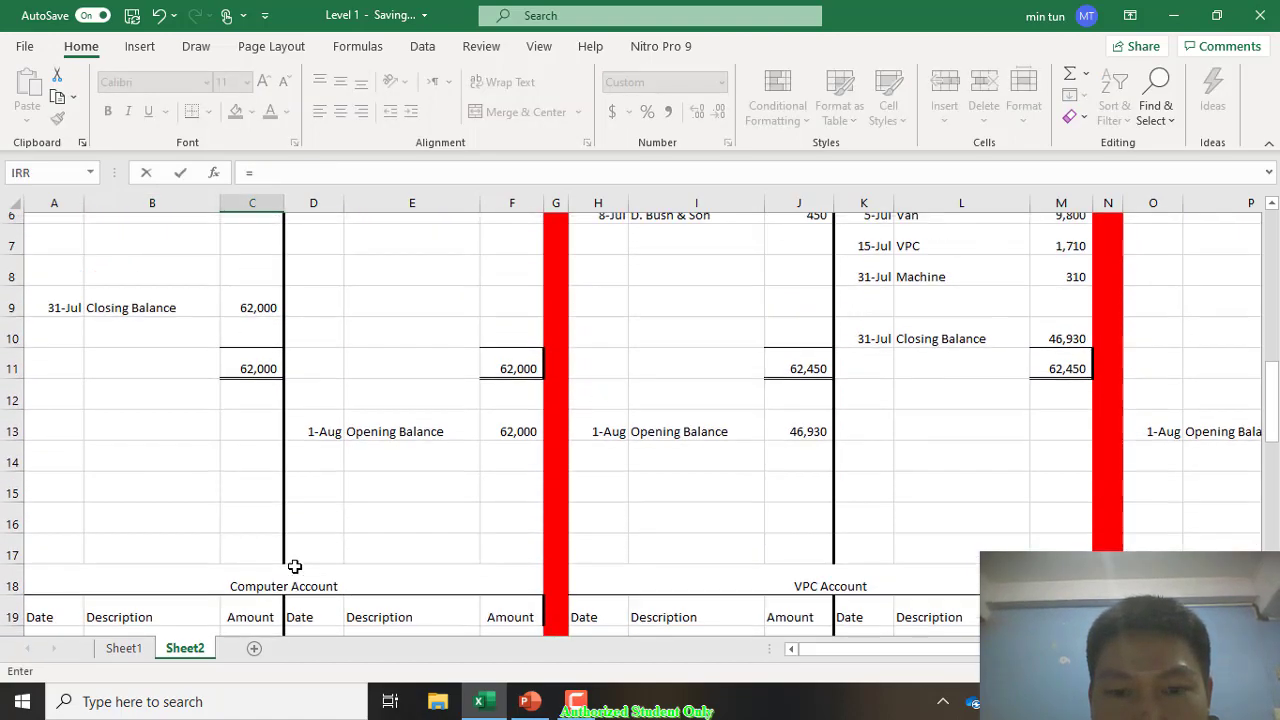
{"action": "scroll", "coordinate": [295, 567], "scroll_direction": "up", "scroll_amount": 2}
{"action": "scroll", "coordinate": [295, 567], "scroll_direction": "down", "scroll_amount": 2}
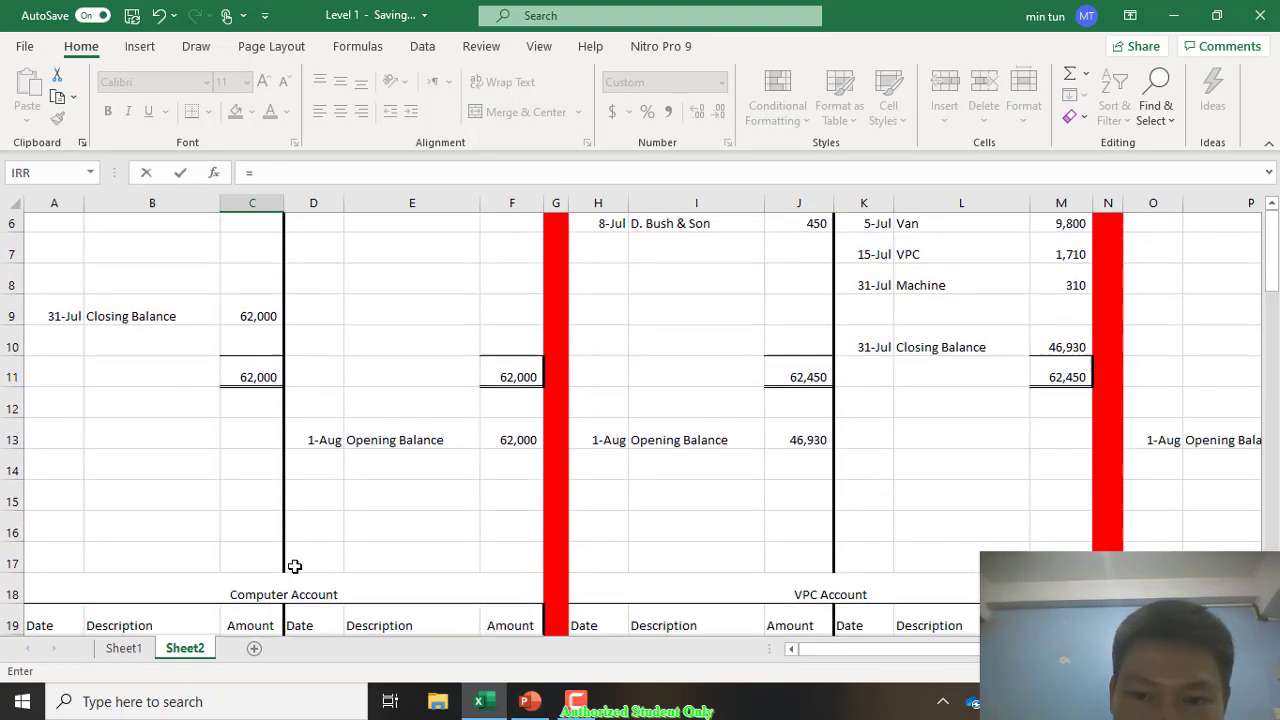
{"action": "left_click", "coordinate": [696, 440]}
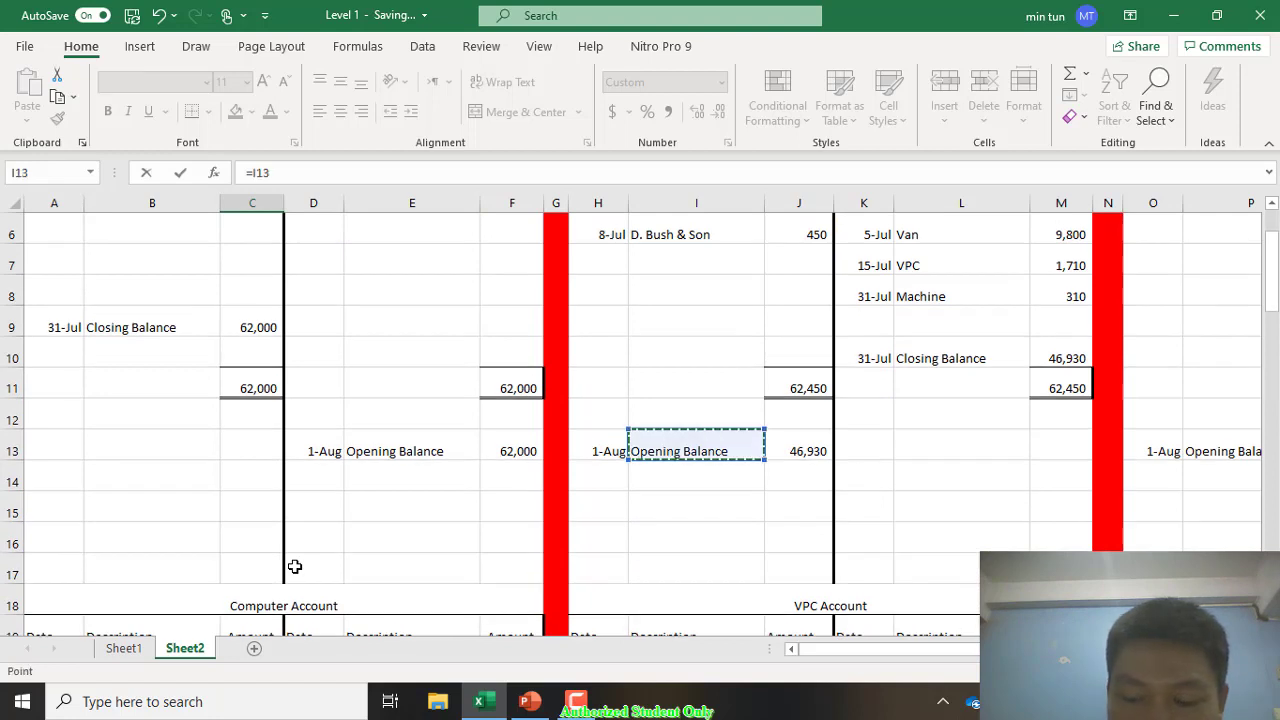
{"action": "key", "text": "Right"}
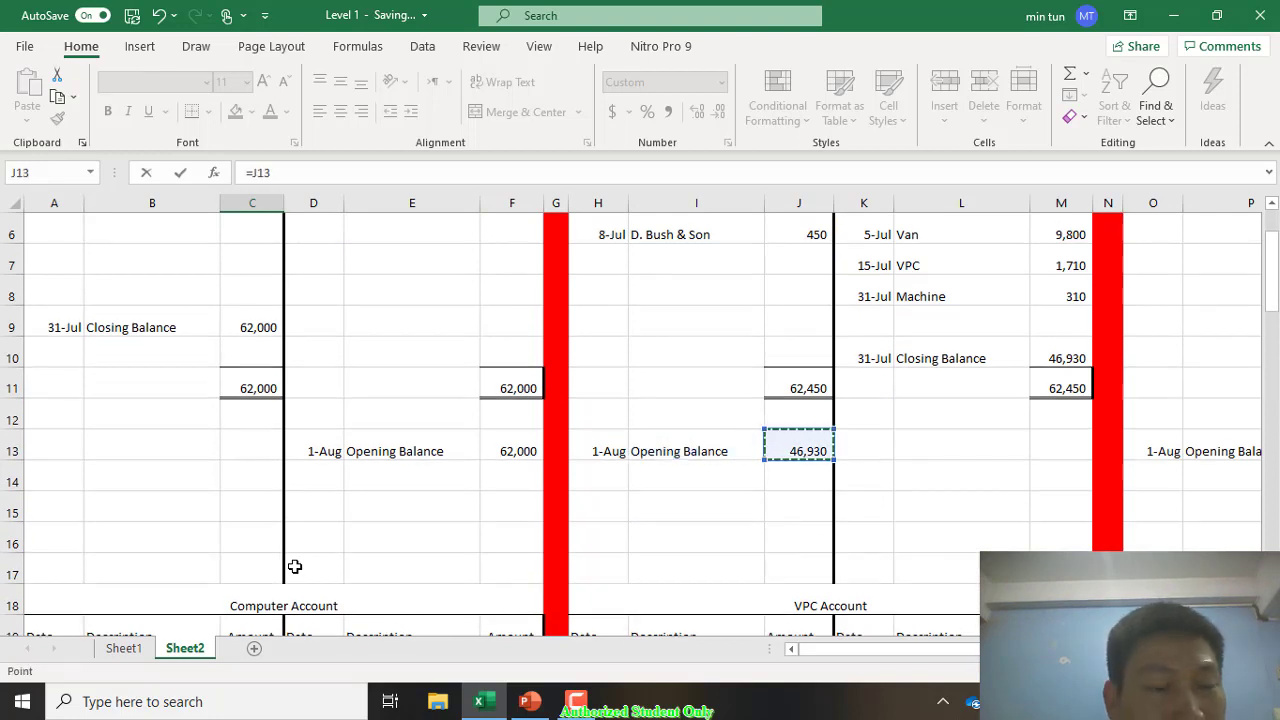
{"action": "key", "text": "Return"}
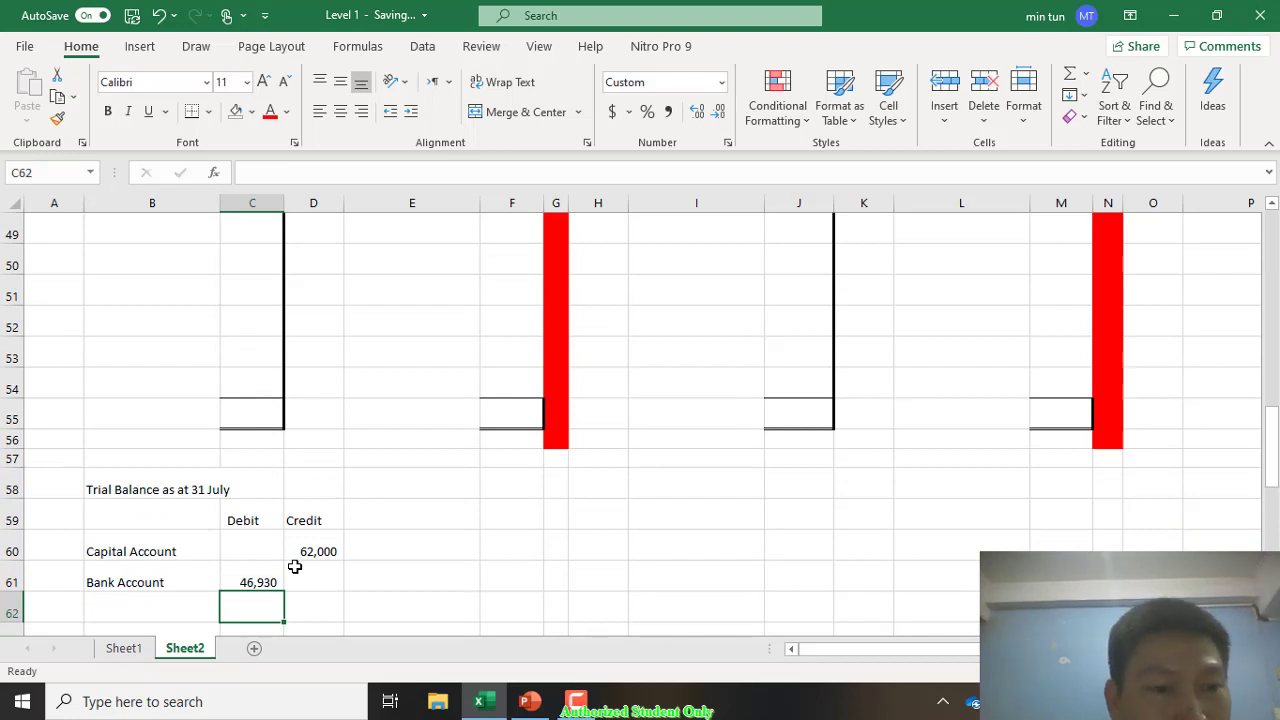
Step: Enter "Office Furniture Account" in B62 as the third account name of the trial balance
{"action": "left_click", "coordinate": [152, 489]}
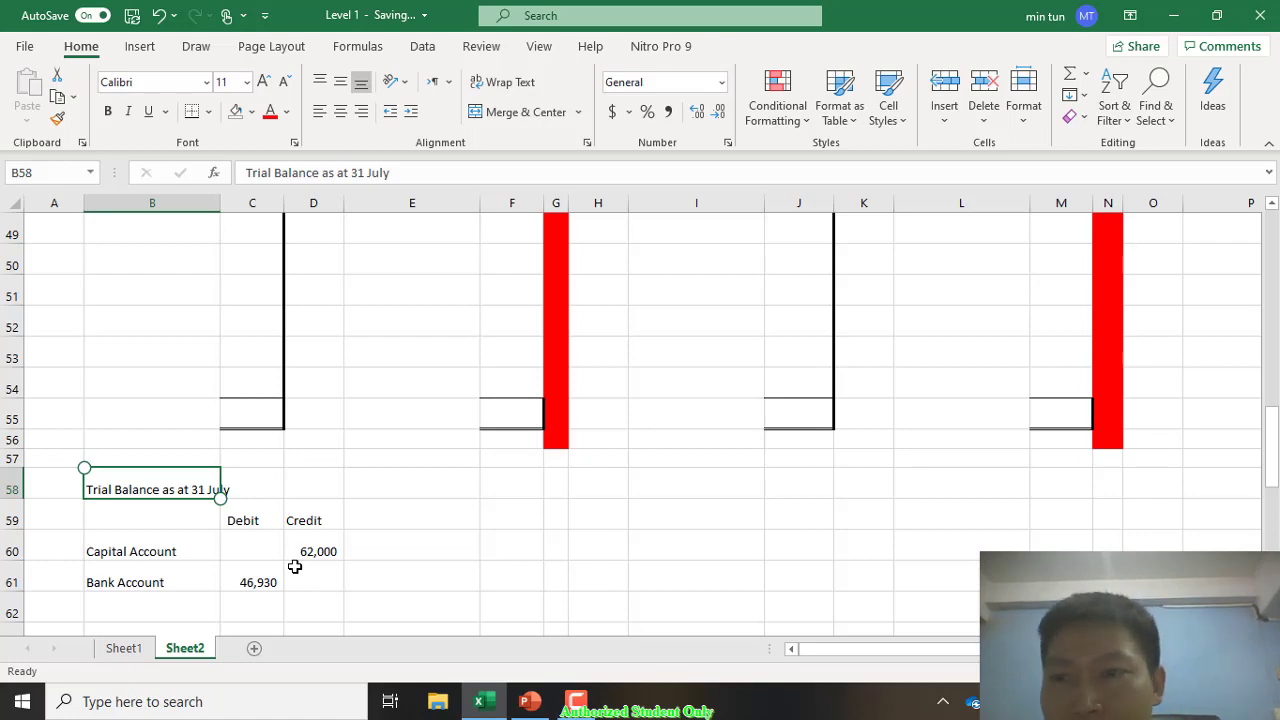
{"action": "scroll", "coordinate": [295, 566], "scroll_direction": "up", "scroll_amount": 5}
{"action": "scroll", "coordinate": [295, 566], "scroll_direction": "up", "scroll_amount": 10}
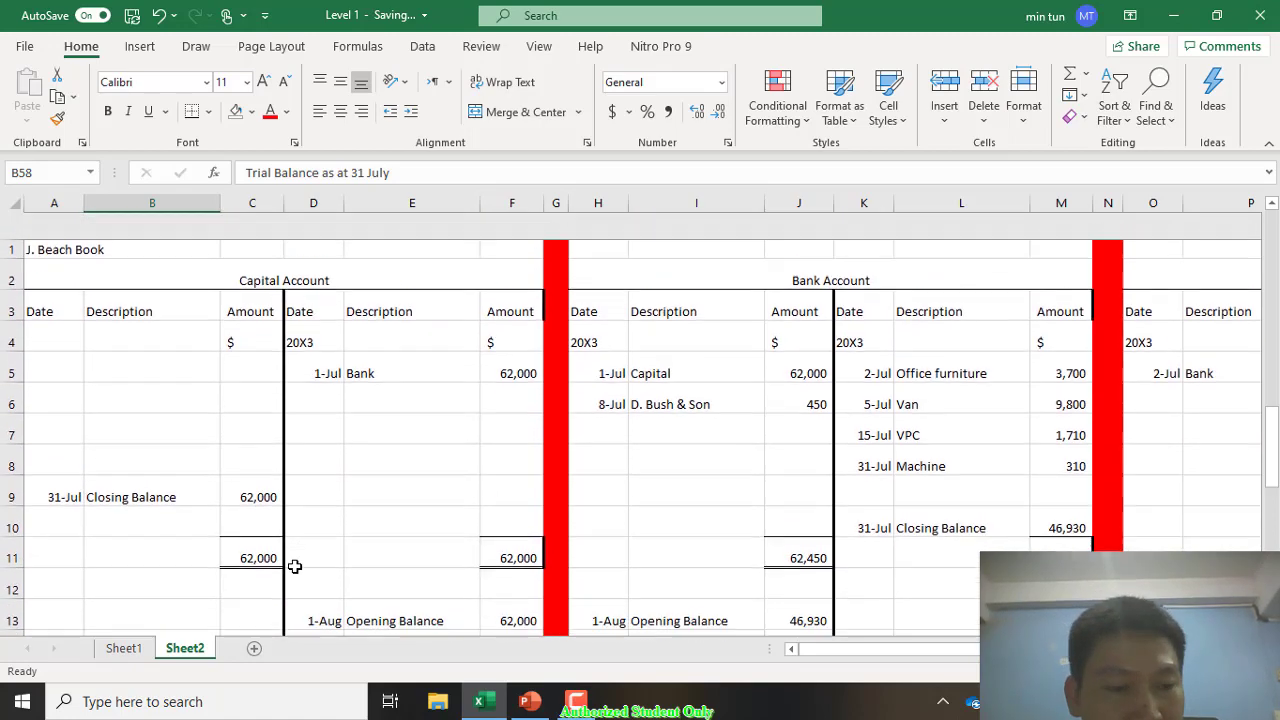
{"action": "scroll", "coordinate": [295, 566], "scroll_direction": "right", "scroll_amount": 3}
{"action": "scroll", "coordinate": [295, 566], "scroll_direction": "left", "scroll_amount": 1}
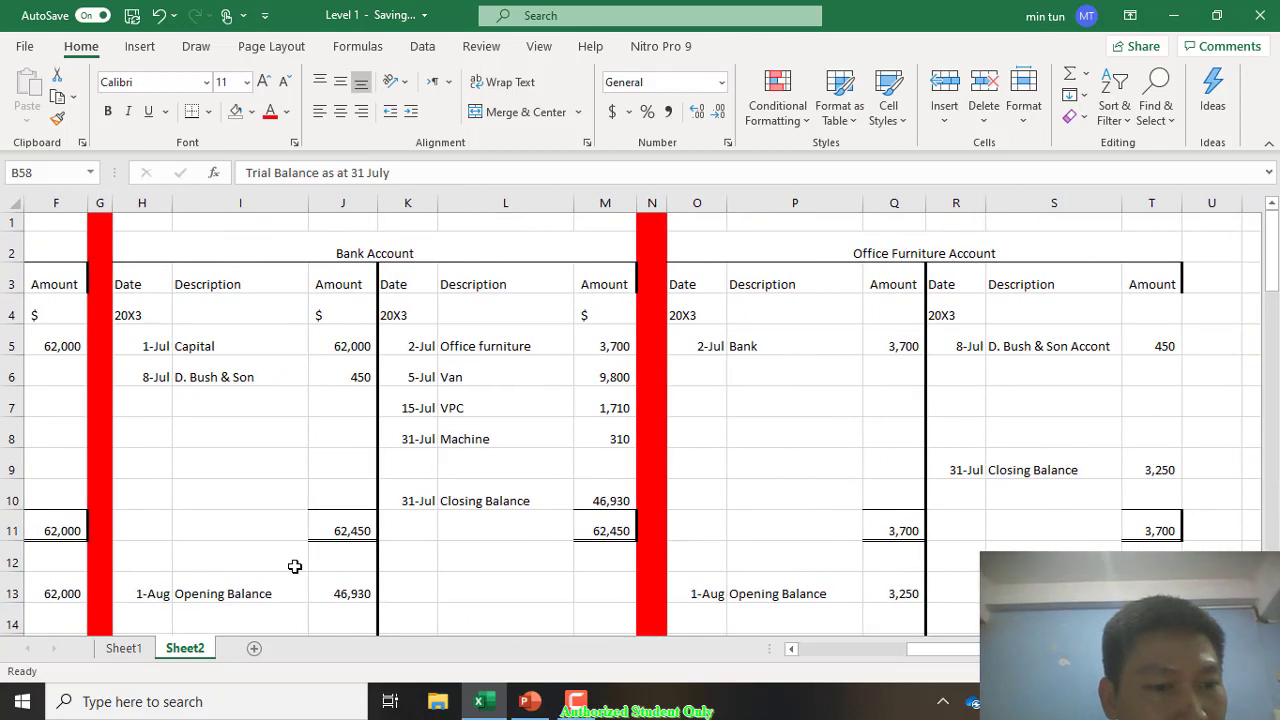
{"action": "scroll", "coordinate": [295, 566], "scroll_direction": "down", "scroll_amount": 6}
{"action": "scroll", "coordinate": [295, 566], "scroll_direction": "left", "scroll_amount": 3}
{"action": "scroll", "coordinate": [295, 566], "scroll_direction": "down", "scroll_amount": 13}
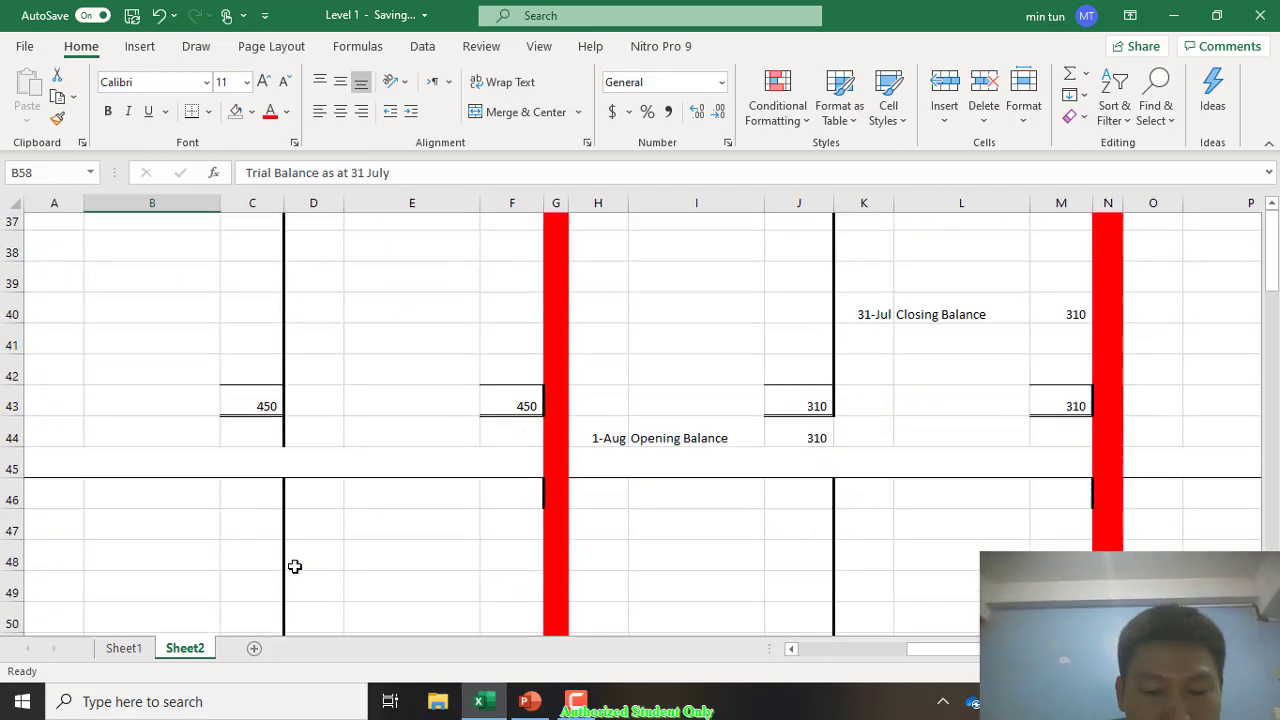
{"action": "key", "text": "Down"}
{"action": "key", "text": "Down"}
{"action": "key", "text": "Down"}
{"action": "key", "text": "Down"}
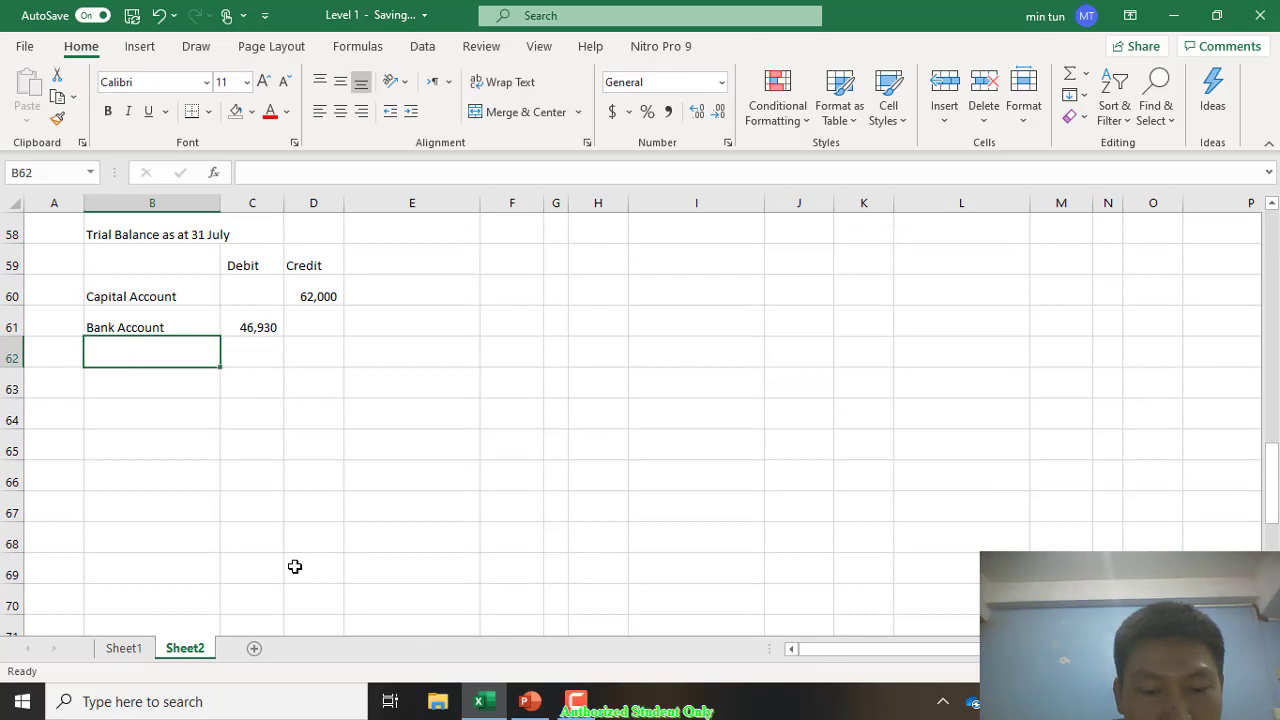
{"action": "type", "text": "Office Furniture Account"}
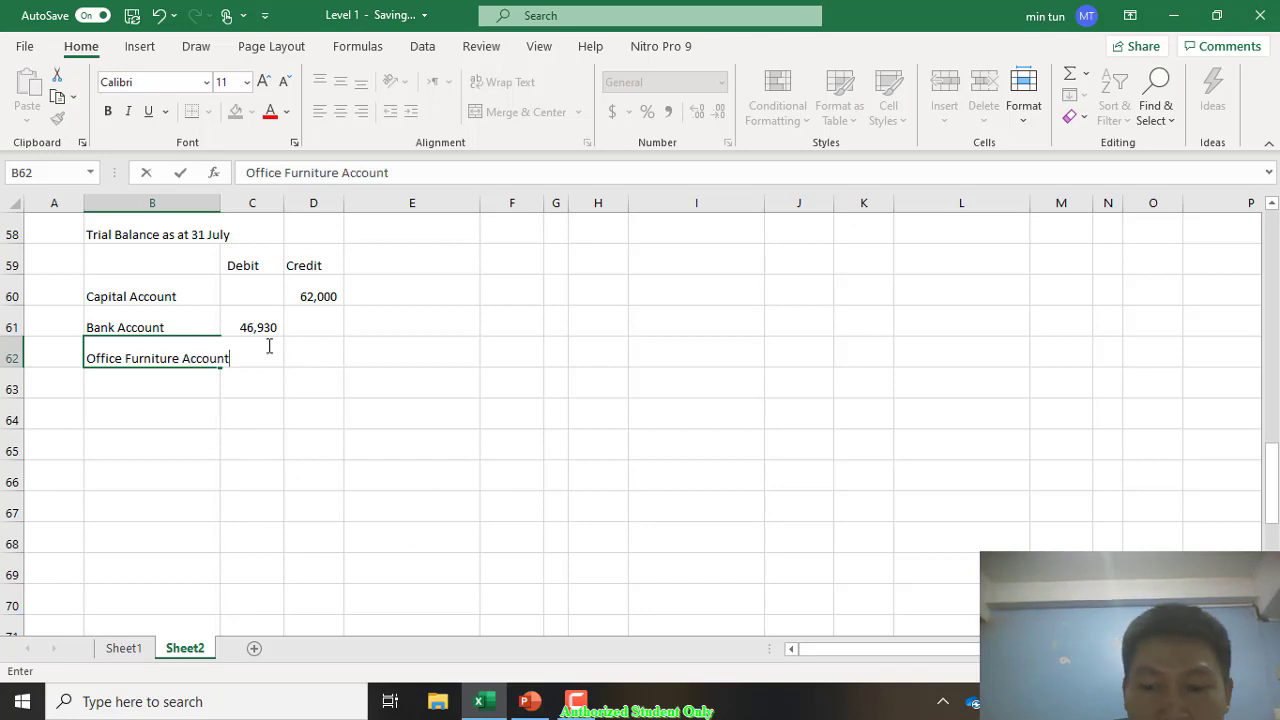
{"action": "key", "text": "Return"}
Step: Link the Office Furniture Account's debit cell C62 to its opening balance in Q13
{"action": "key", "text": "Up"}
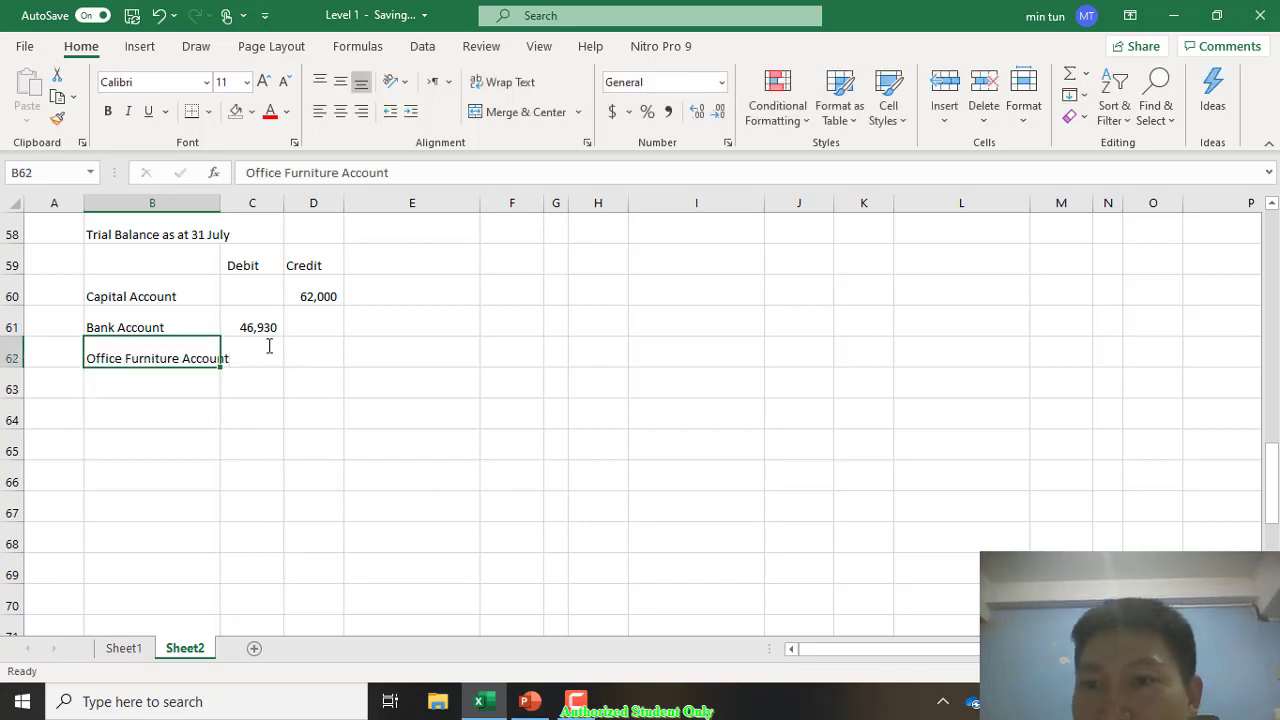
{"action": "key", "text": "Right"}
{"action": "type", "text": "="}
{"action": "scroll", "coordinate": [269, 346], "scroll_direction": "up", "scroll_amount": 19}
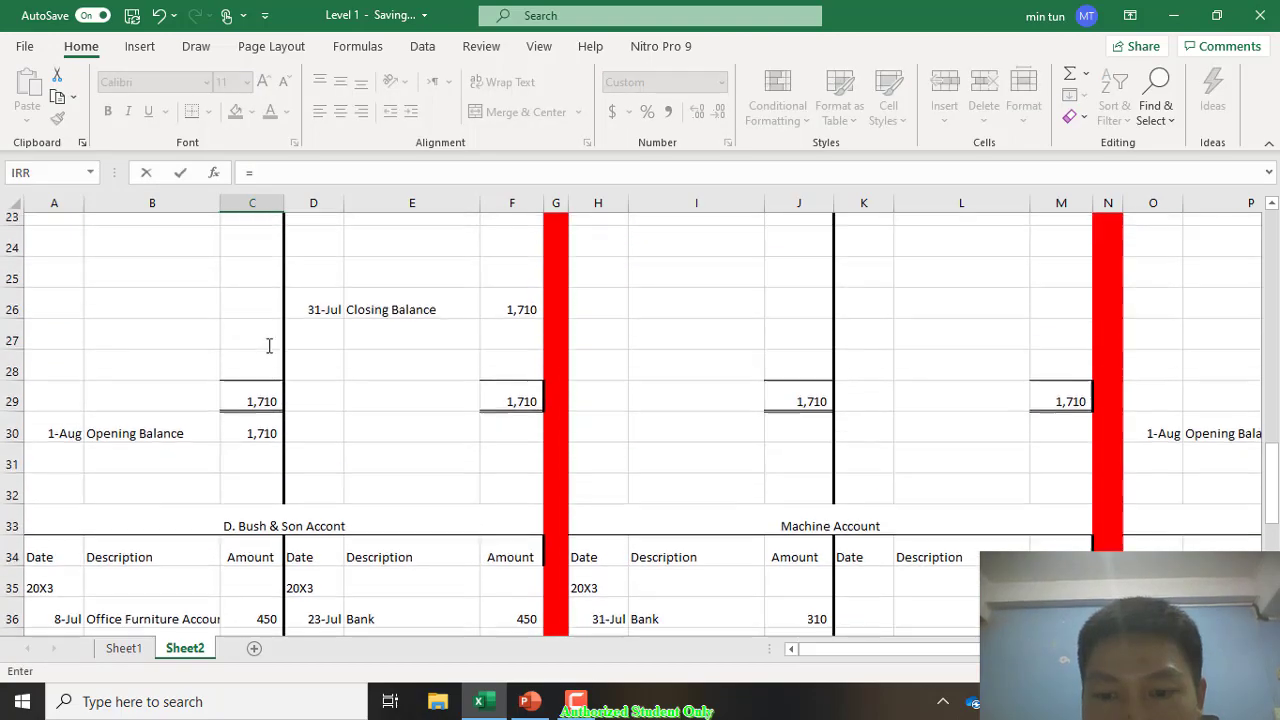
{"action": "scroll", "coordinate": [269, 346], "scroll_direction": "right", "scroll_amount": 2}
{"action": "scroll", "coordinate": [269, 346], "scroll_direction": "right", "scroll_amount": 3}
{"action": "scroll", "coordinate": [269, 346], "scroll_direction": "down", "scroll_amount": 1}
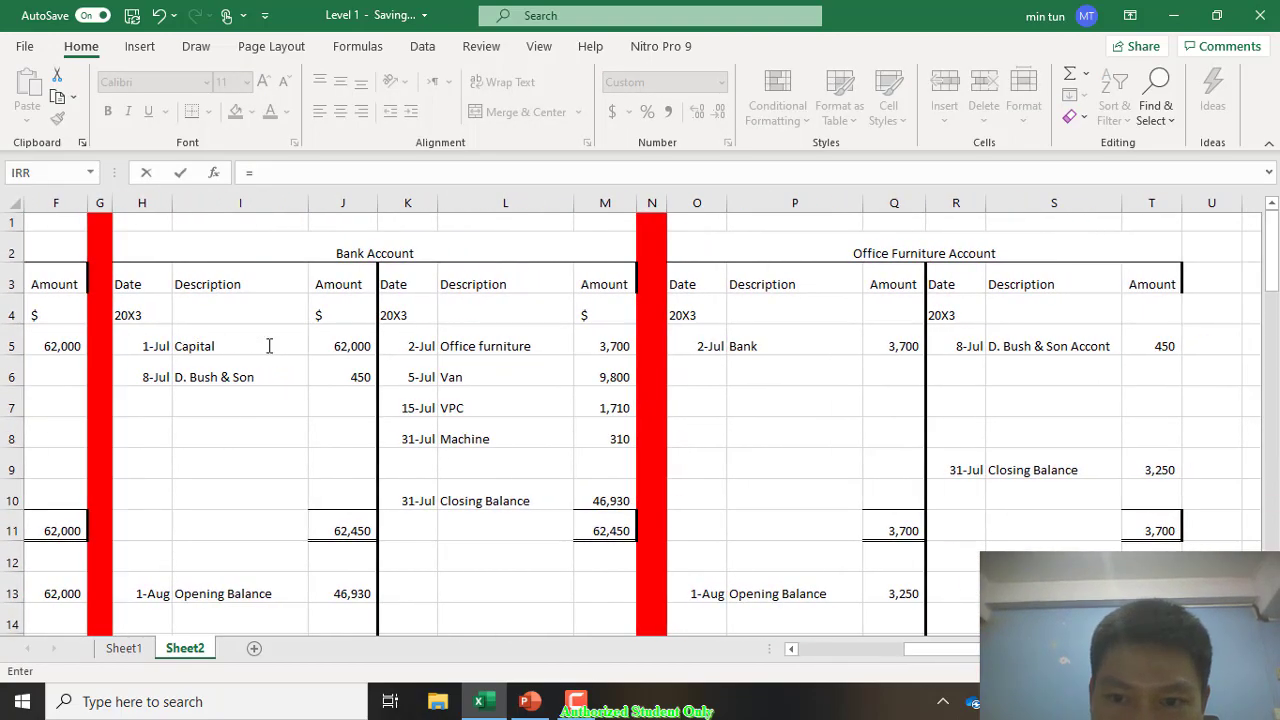
{"action": "left_click", "coordinate": [894, 563]}
{"action": "scroll", "coordinate": [269, 346], "scroll_direction": "down", "scroll_amount": 2}
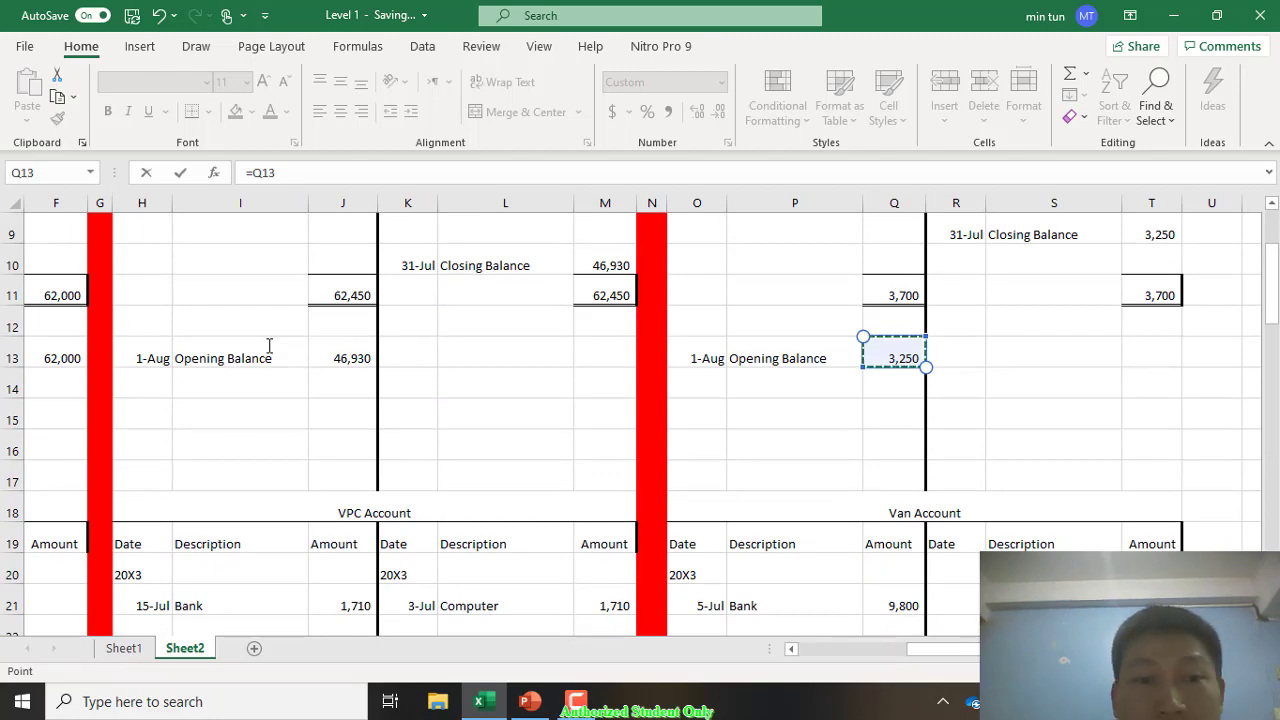
{"action": "key", "text": "Return"}
Step: Enter "Computer Account" in B63 as the fourth account name of the trial balance
{"action": "scroll", "coordinate": [269, 346], "scroll_direction": "left", "scroll_amount": 2}
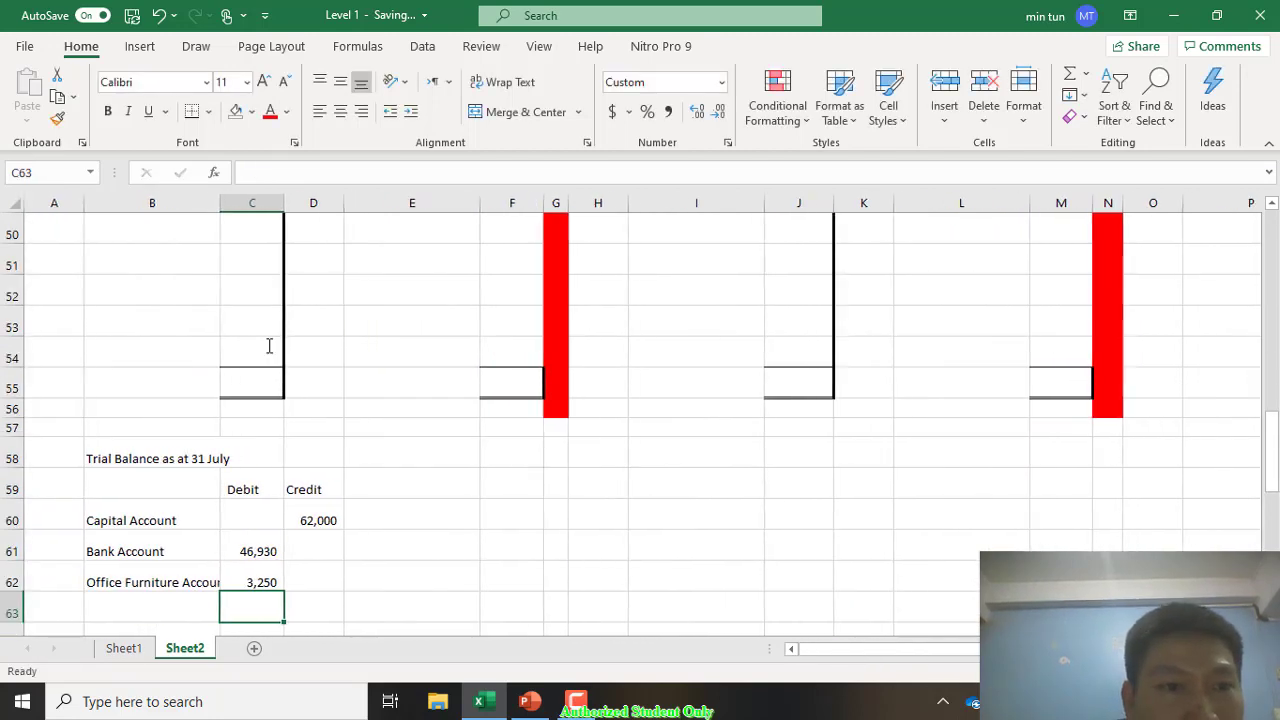
{"action": "scroll", "coordinate": [269, 346], "scroll_direction": "up", "scroll_amount": 15}
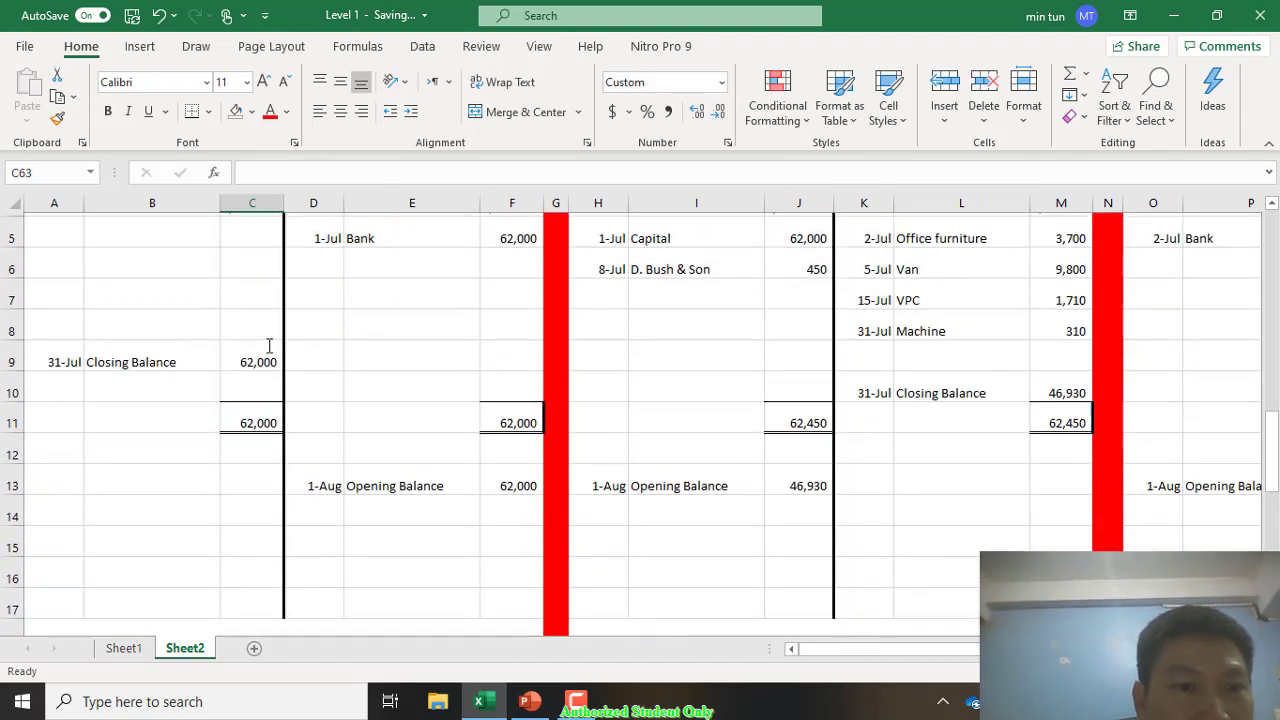
{"action": "scroll", "coordinate": [269, 346], "scroll_direction": "up", "scroll_amount": 2}
{"action": "scroll", "coordinate": [269, 346], "scroll_direction": "down", "scroll_amount": 5}
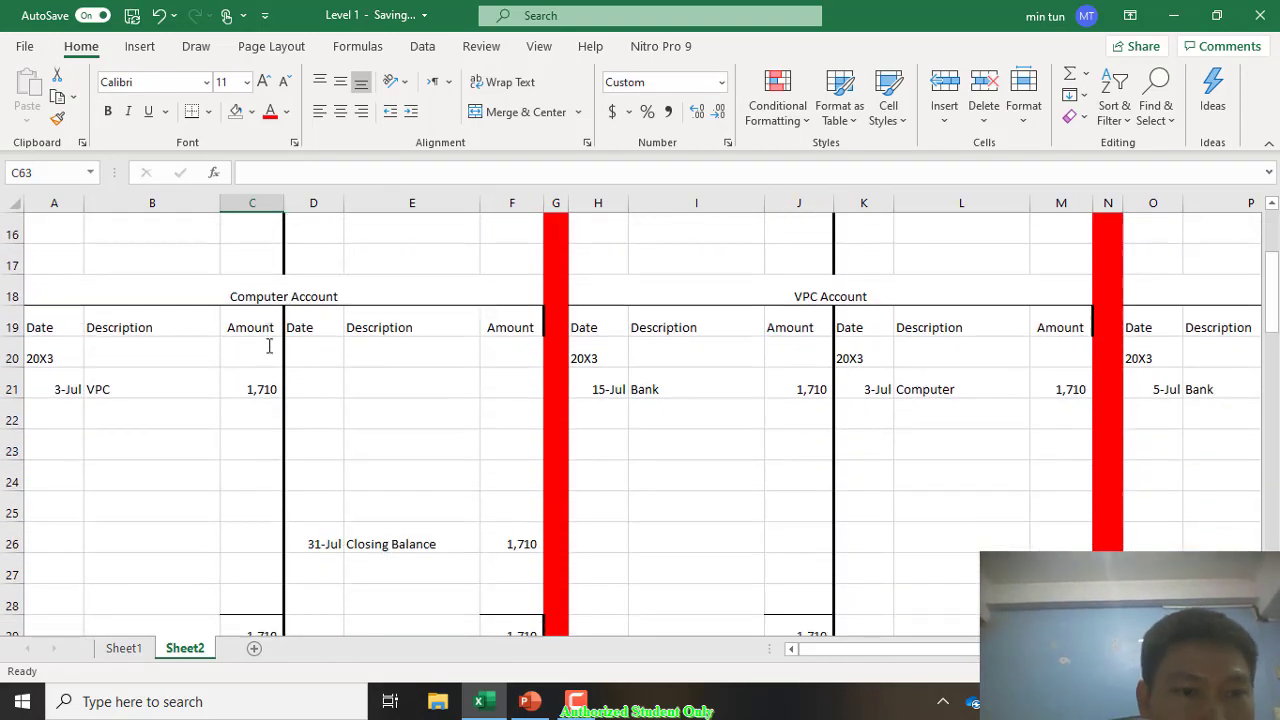
{"action": "left_click", "coordinate": [411, 420]}
{"action": "scroll", "coordinate": [269, 346], "scroll_direction": "down", "scroll_amount": 2}
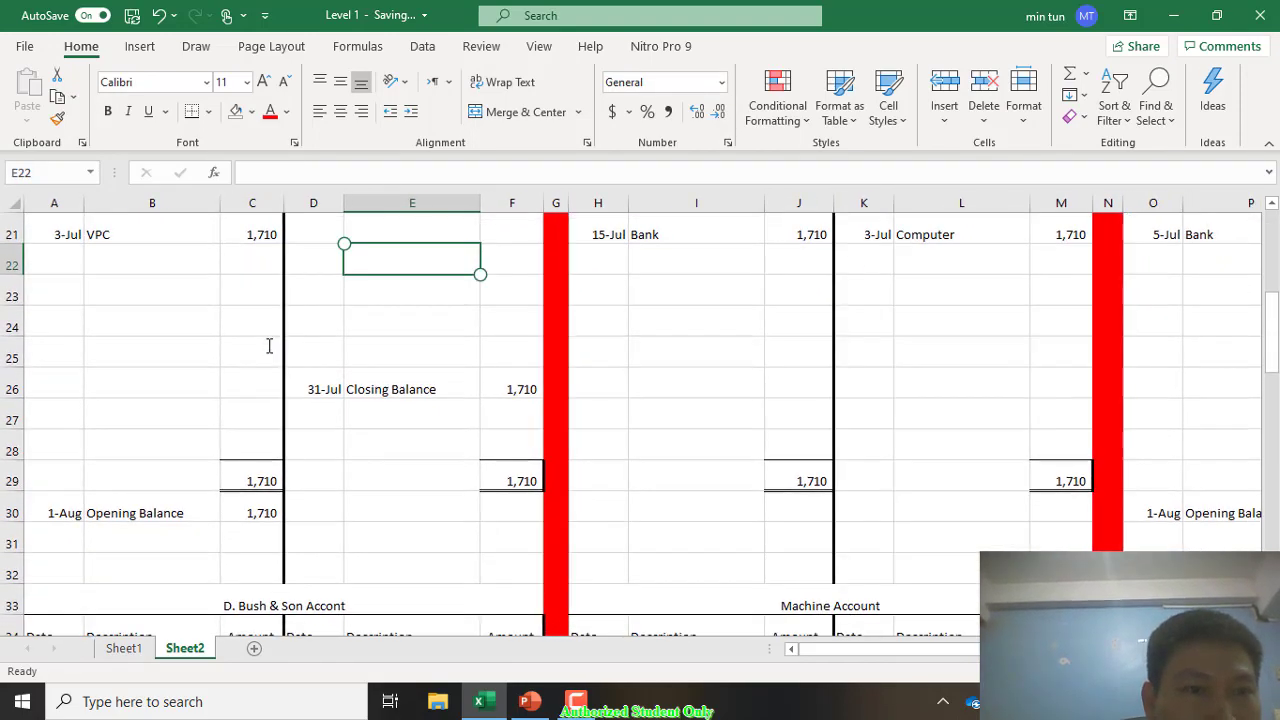
{"action": "scroll", "coordinate": [269, 346], "scroll_direction": "down", "scroll_amount": 12}
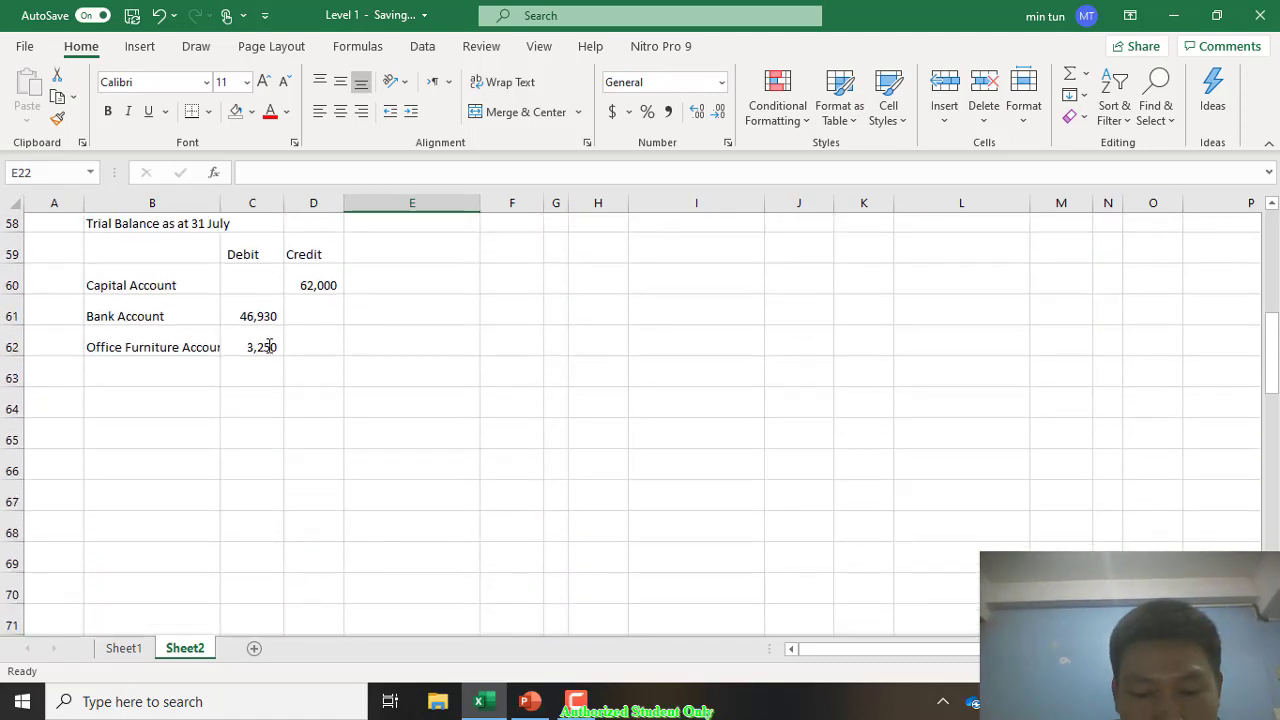
{"action": "scroll", "coordinate": [269, 346], "scroll_direction": "down", "scroll_amount": 1}
{"action": "scroll", "coordinate": [269, 346], "scroll_direction": "up", "scroll_amount": 1}
{"action": "left_click", "coordinate": [152, 357]}
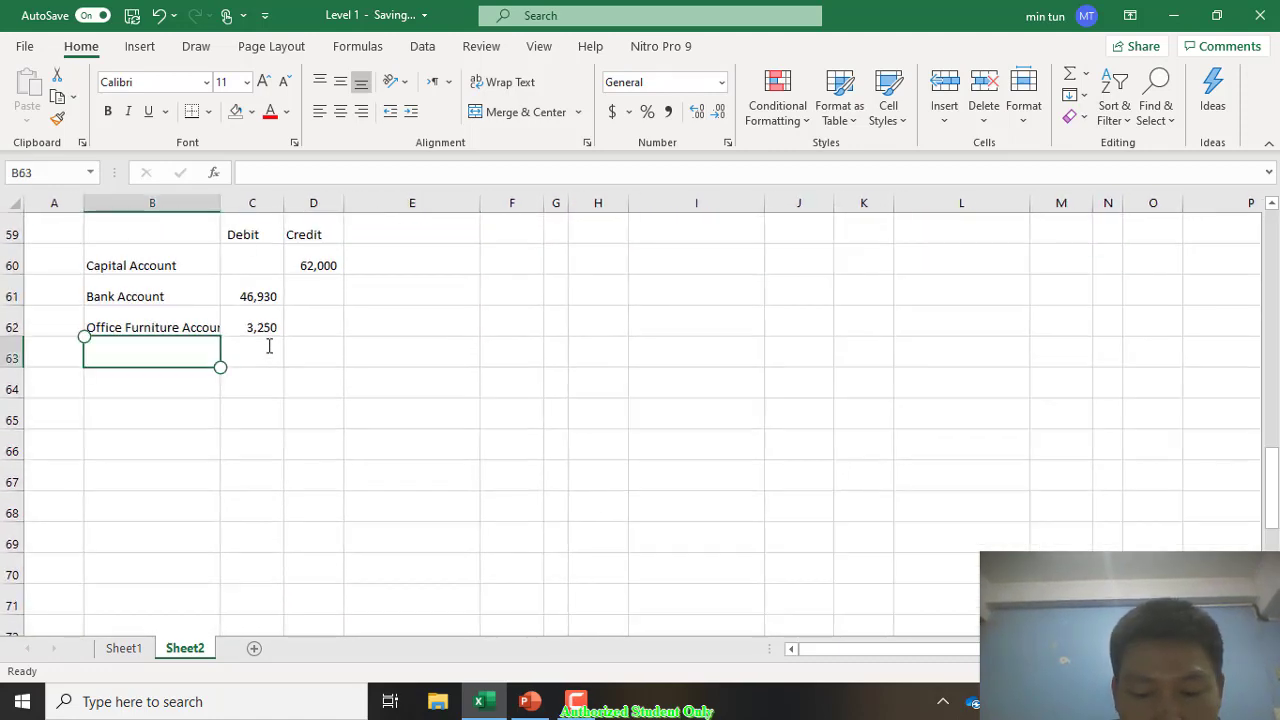
{"action": "type", "text": "Computer Account"}
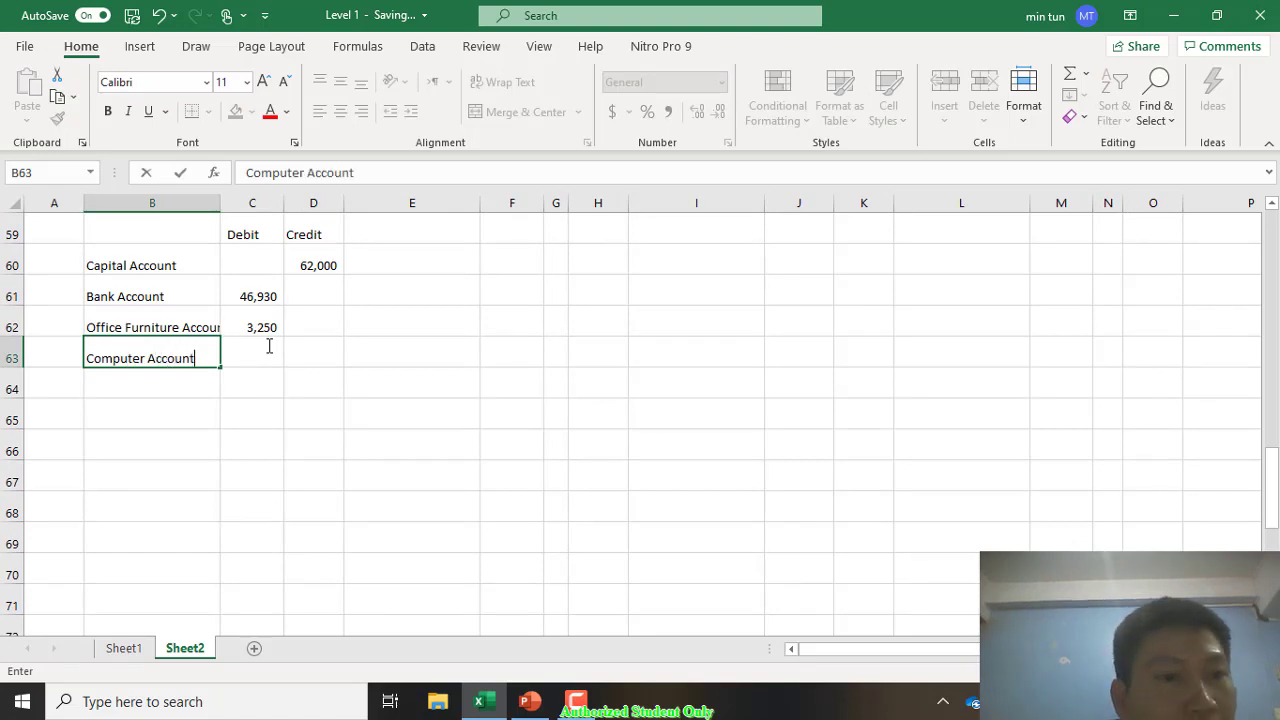
{"action": "key", "text": "Return"}
Step: Link the Computer Account's debit cell C63 to its opening balance in C30
{"action": "left_click", "coordinate": [269, 346]}
{"action": "type", "text": "="}
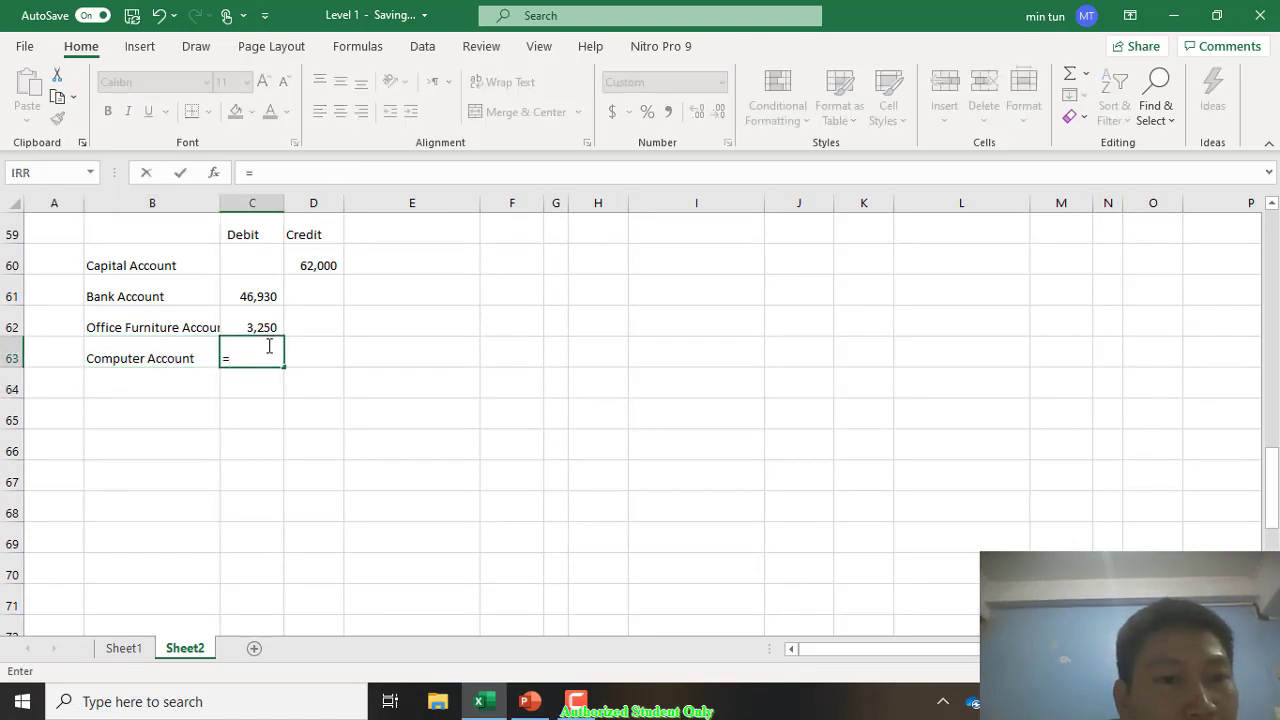
{"action": "scroll", "coordinate": [269, 346], "scroll_direction": "up", "scroll_amount": 12}
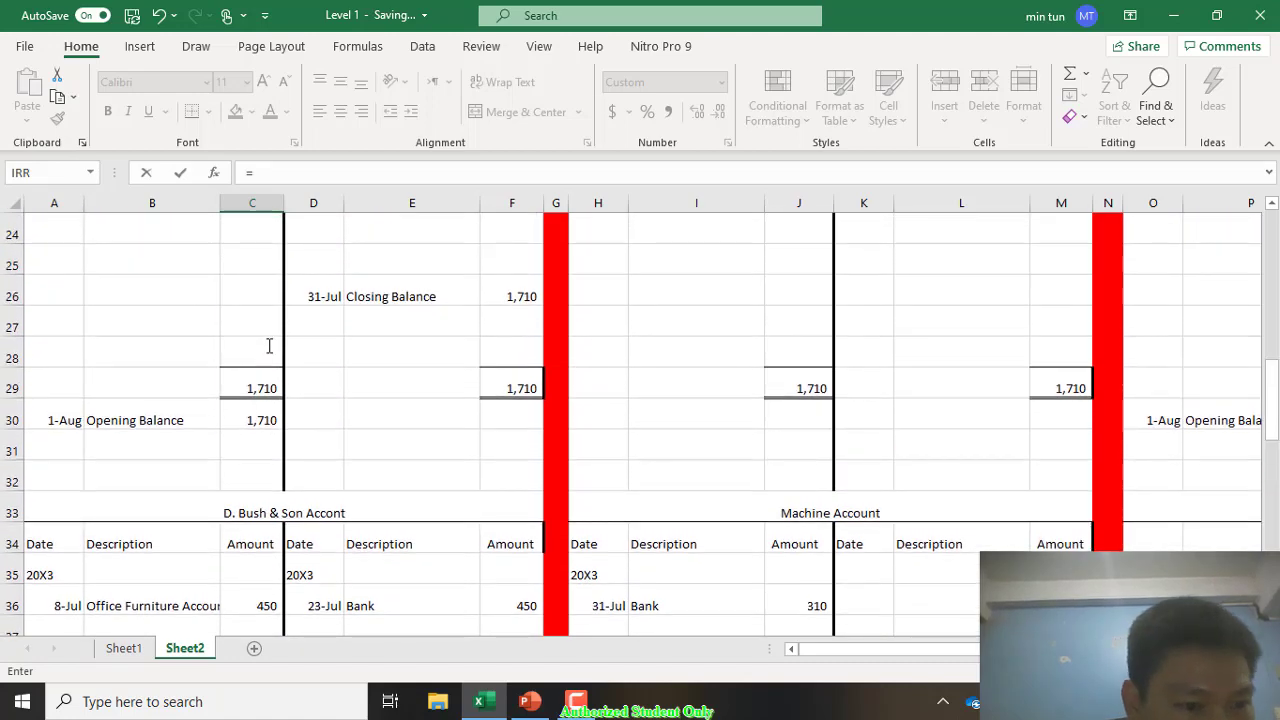
{"action": "scroll", "coordinate": [269, 346], "scroll_direction": "up", "scroll_amount": 2}
{"action": "scroll", "coordinate": [269, 346], "scroll_direction": "down", "scroll_amount": 1}
{"action": "left_click", "coordinate": [135, 513]}
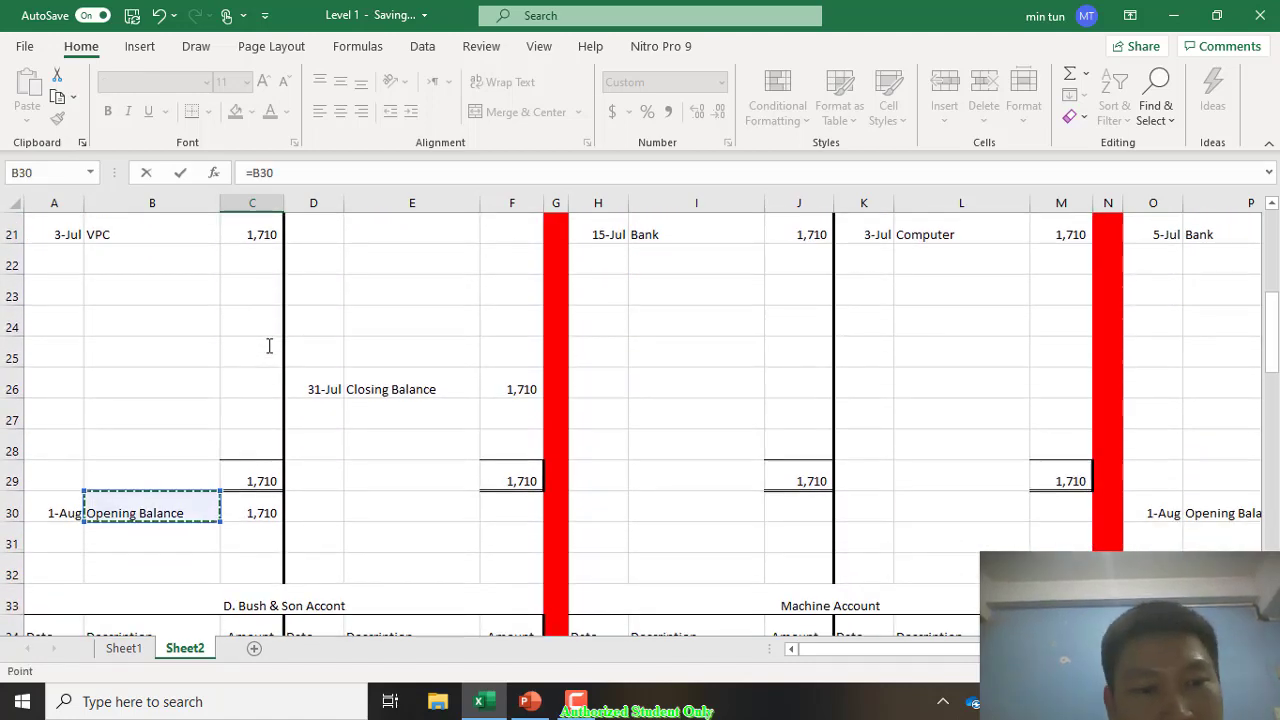
{"action": "key", "text": "Right"}
{"action": "key", "text": "Return"}
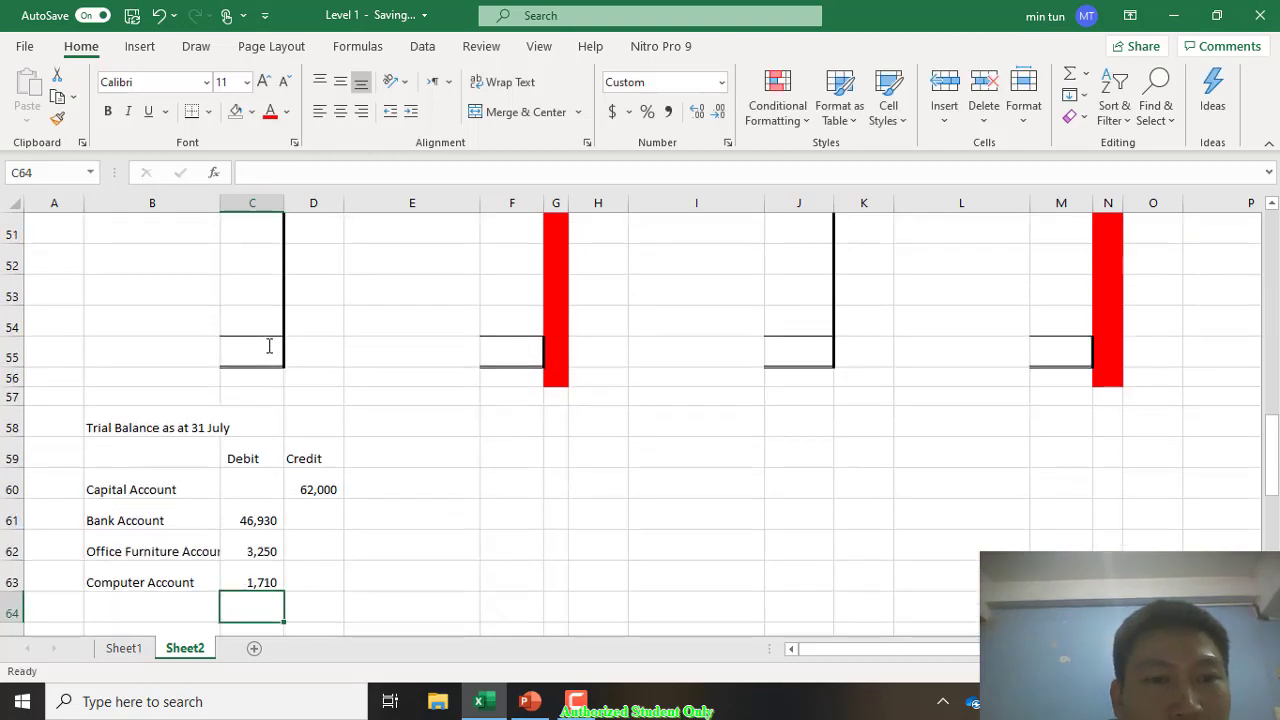
Step: Check the VPC and Van accounts for outstanding balances, and enter "Van Account" in B64 as the fifth account name
{"action": "scroll", "coordinate": [269, 346], "scroll_direction": "up", "scroll_amount": 12}
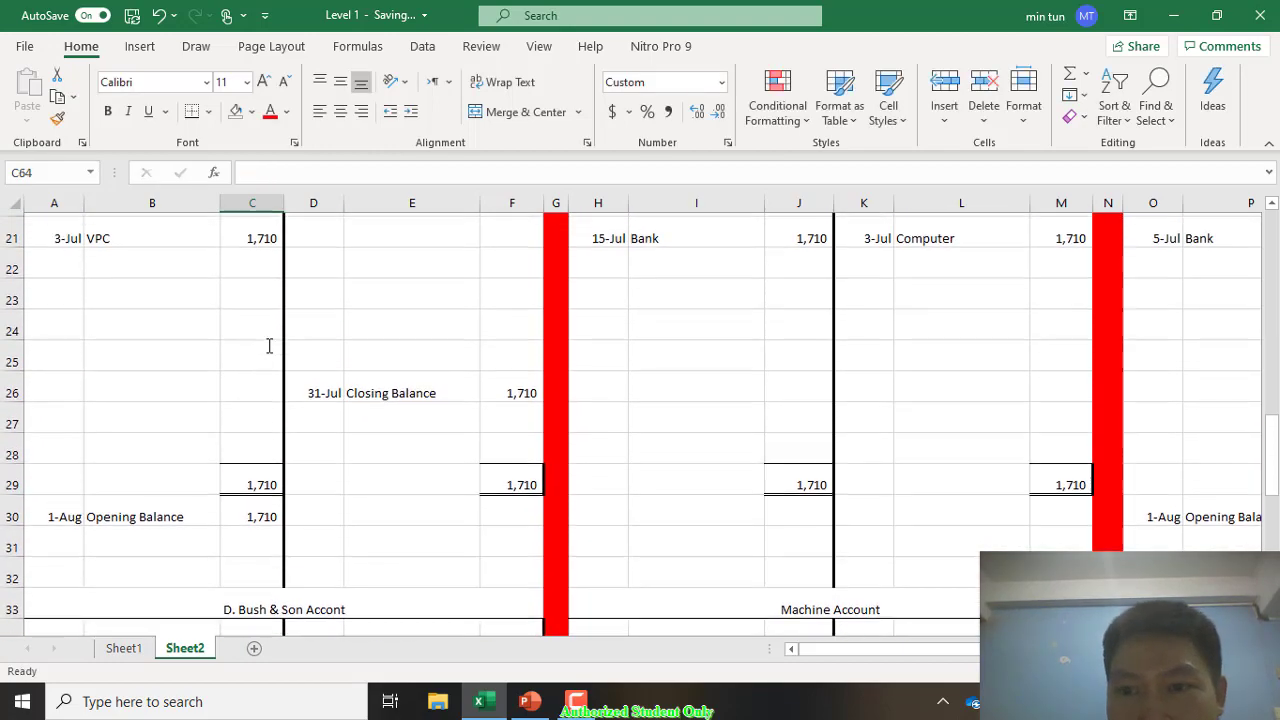
{"action": "scroll", "coordinate": [269, 346], "scroll_direction": "right", "scroll_amount": 1}
{"action": "scroll", "coordinate": [269, 346], "scroll_direction": "down", "scroll_amount": 2}
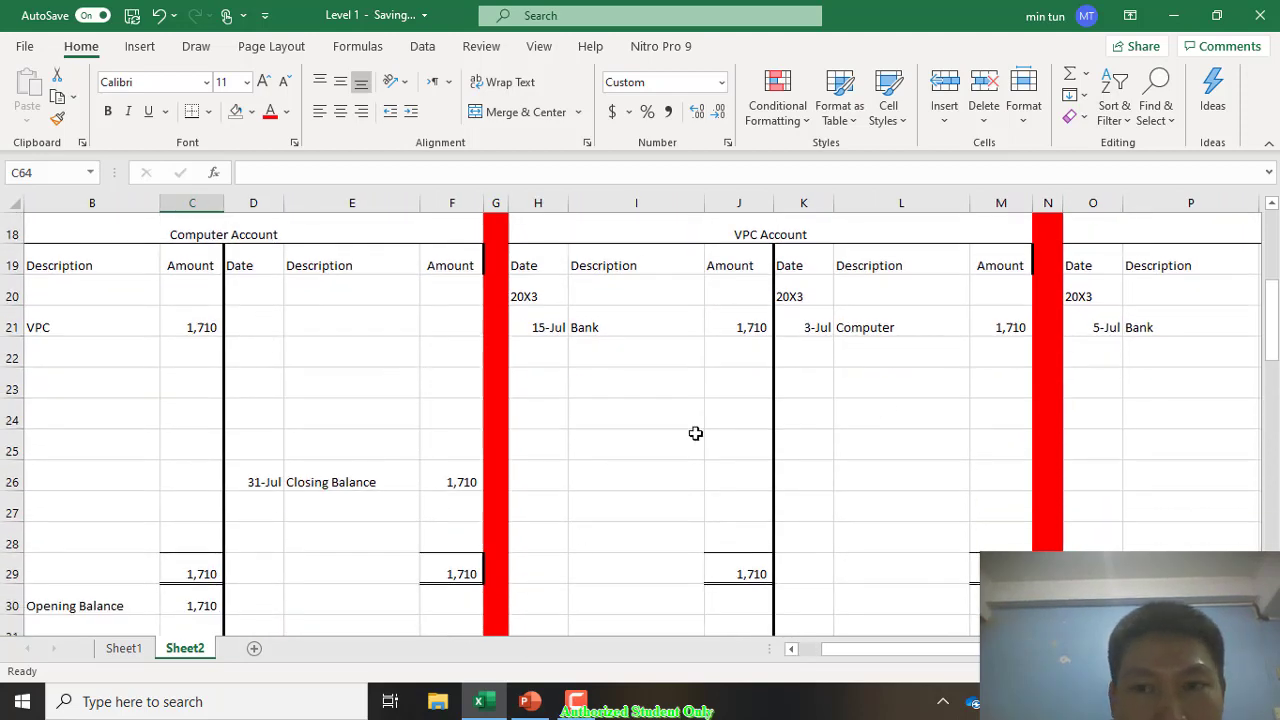
{"action": "scroll", "coordinate": [728, 430], "scroll_direction": "right", "scroll_amount": 7}
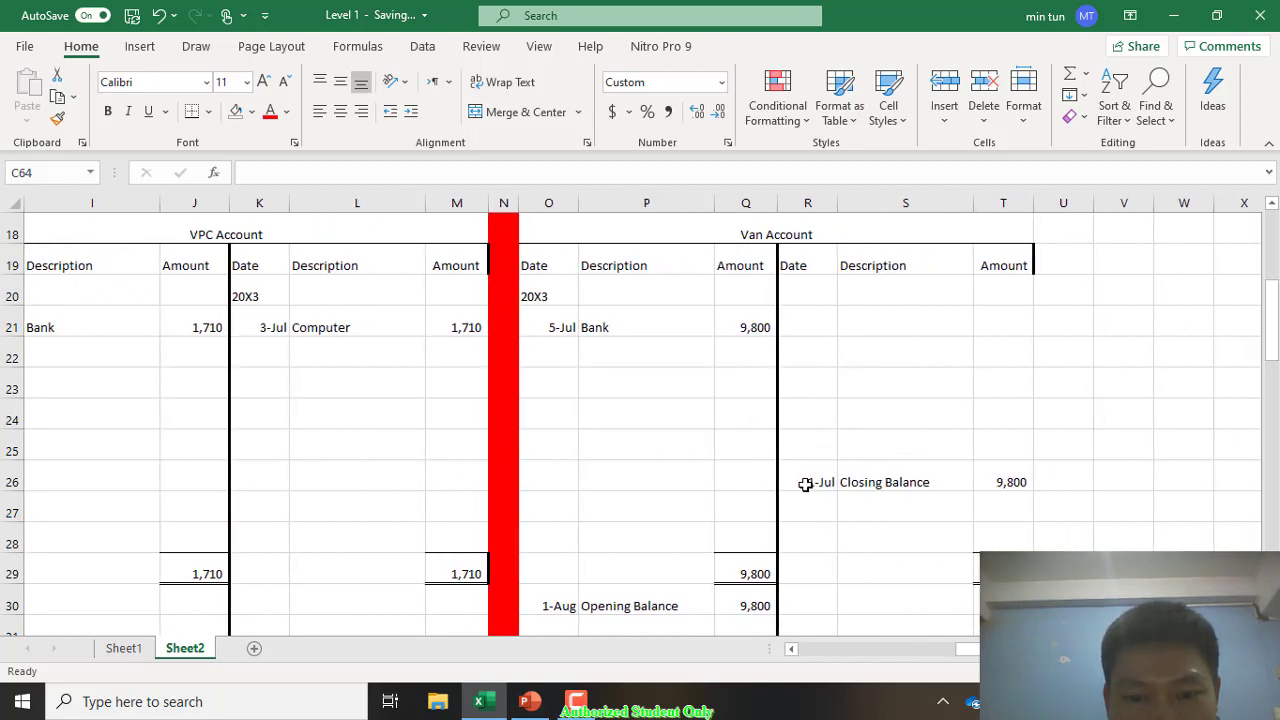
{"action": "scroll", "coordinate": [768, 563], "scroll_direction": "left", "scroll_amount": 1}
{"action": "scroll", "coordinate": [768, 563], "scroll_direction": "right", "scroll_amount": 1}
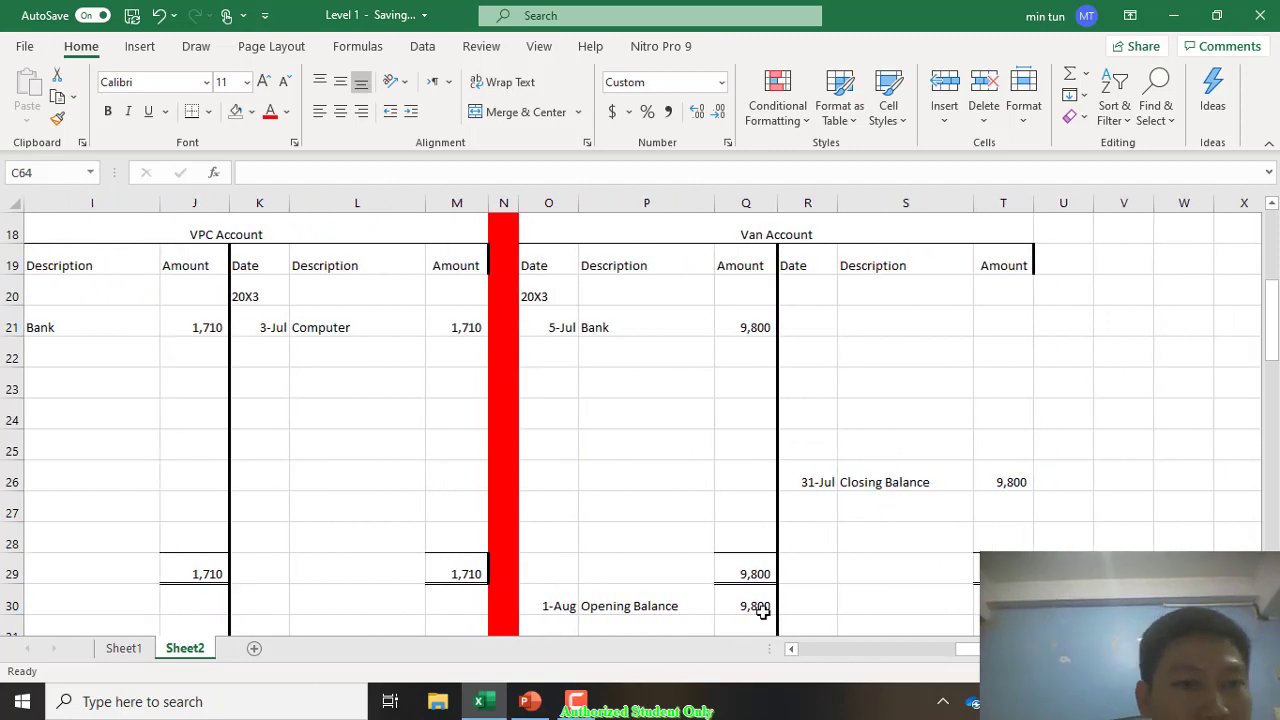
{"action": "scroll", "coordinate": [755, 614], "scroll_direction": "down", "scroll_amount": 14}
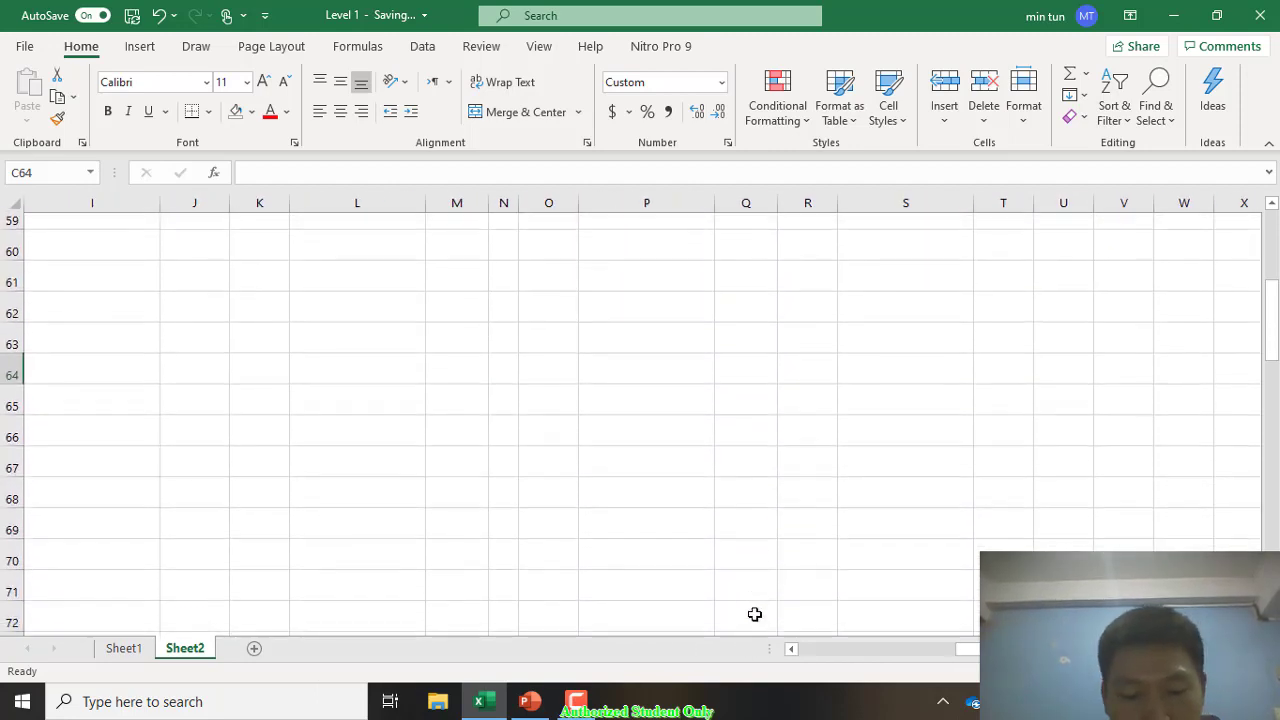
{"action": "scroll", "coordinate": [755, 614], "scroll_direction": "left", "scroll_amount": 8}
{"action": "scroll", "coordinate": [755, 614], "scroll_direction": "left", "scroll_amount": 1}
{"action": "scroll", "coordinate": [755, 614], "scroll_direction": "up", "scroll_amount": 1}
{"action": "key", "text": "Left"}
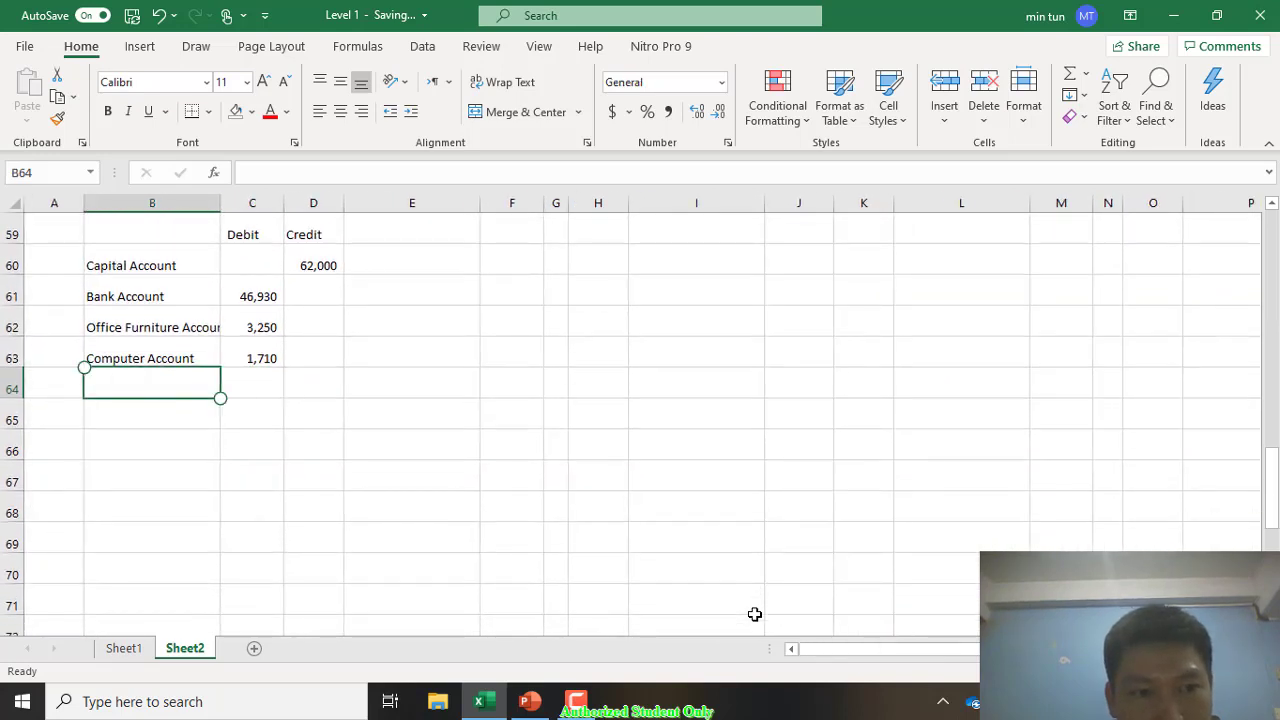
{"action": "type", "text": "Van Acc"}
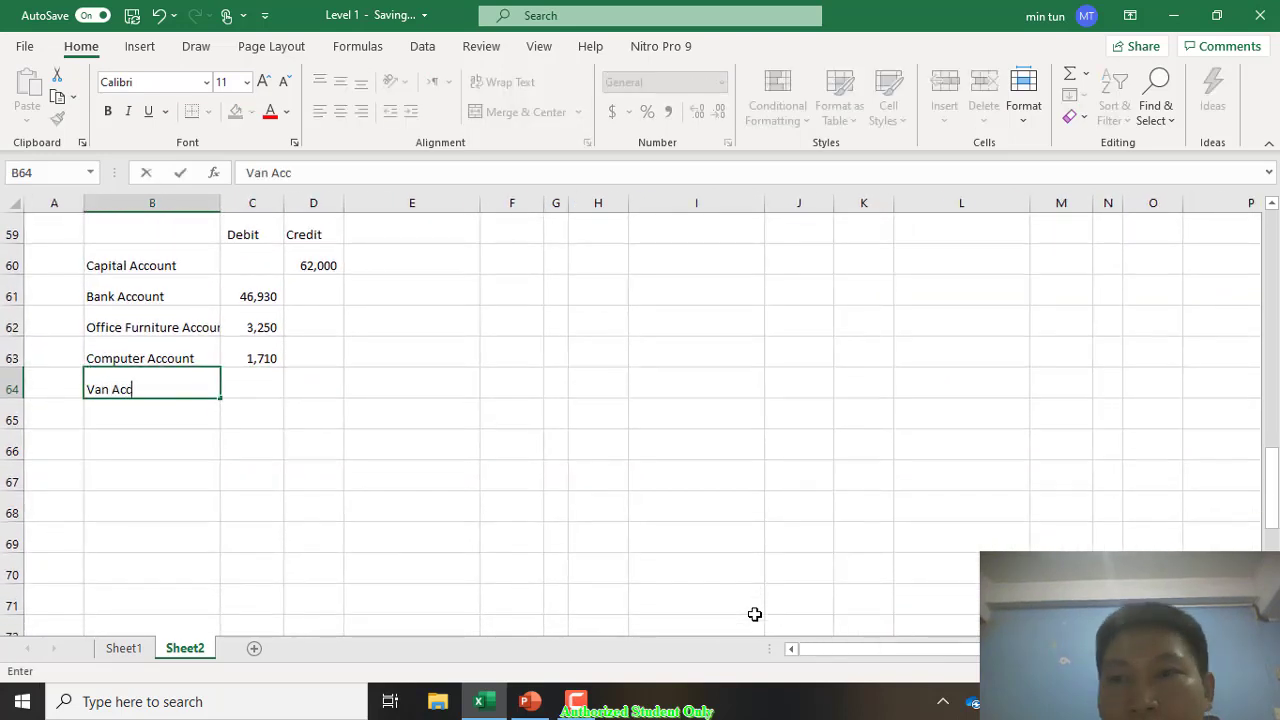
{"action": "type", "text": "ount"}
{"action": "key", "text": "Tab"}
Step: Link the Van Account's debit cell C64 to its opening balance in Q30
{"action": "type", "text": "="}
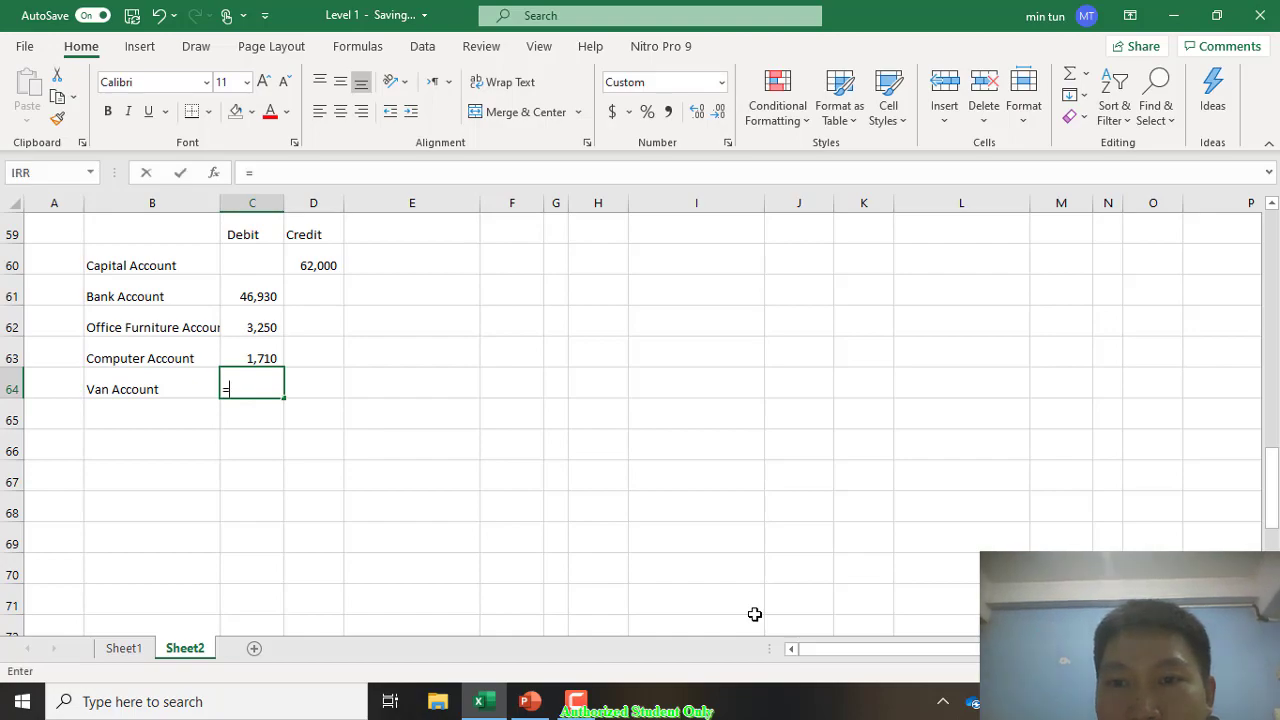
{"action": "scroll", "coordinate": [755, 614], "scroll_direction": "right", "scroll_amount": 2}
{"action": "scroll", "coordinate": [755, 614], "scroll_direction": "up", "scroll_amount": 9}
{"action": "scroll", "coordinate": [755, 614], "scroll_direction": "up", "scroll_amount": 1}
{"action": "scroll", "coordinate": [755, 614], "scroll_direction": "right", "scroll_amount": 1}
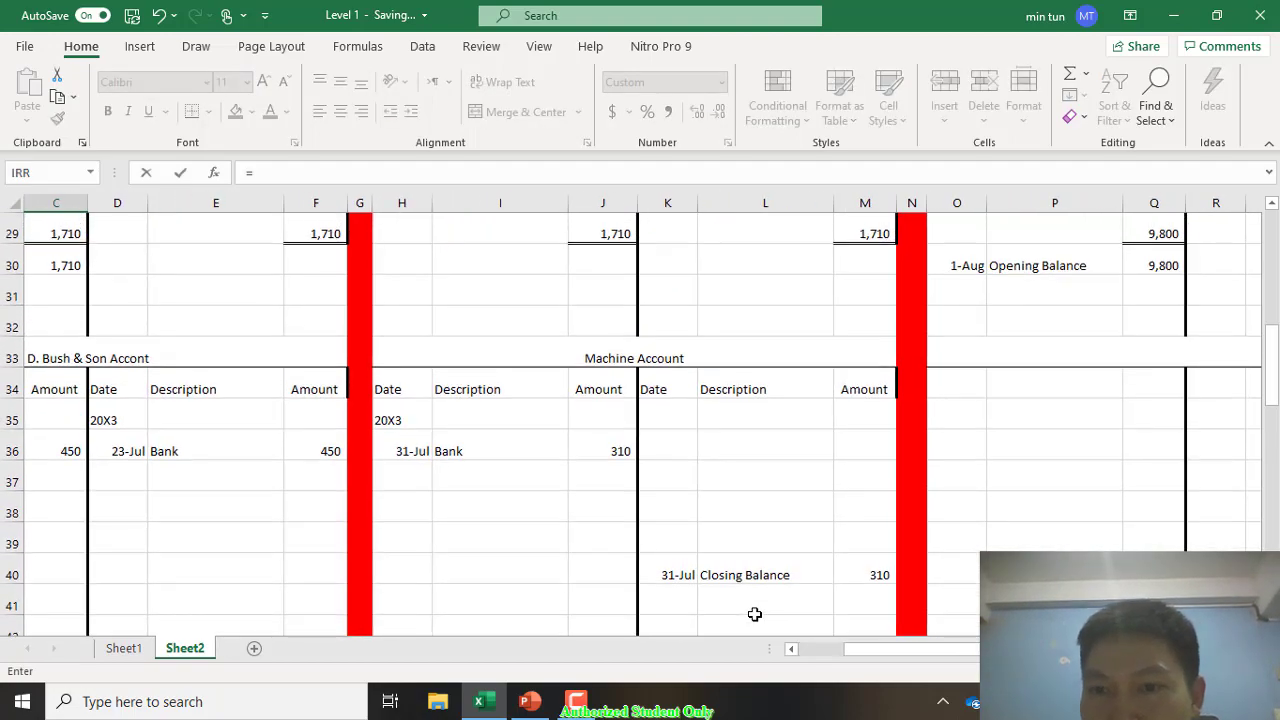
{"action": "scroll", "coordinate": [755, 614], "scroll_direction": "up", "scroll_amount": 2}
{"action": "scroll", "coordinate": [755, 614], "scroll_direction": "right", "scroll_amount": 1}
{"action": "left_click", "coordinate": [1030, 451]}
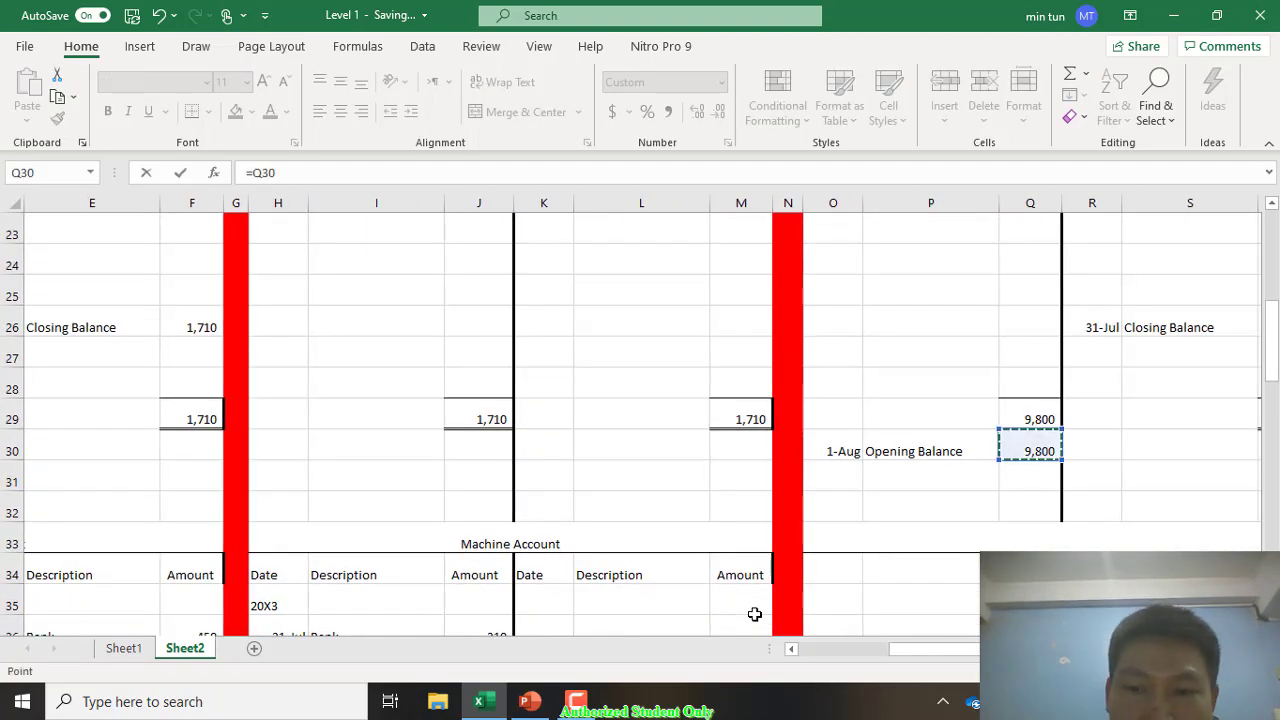
{"action": "scroll", "coordinate": [755, 614], "scroll_direction": "up", "scroll_amount": 2}
{"action": "scroll", "coordinate": [755, 614], "scroll_direction": "right", "scroll_amount": 1}
{"action": "scroll", "coordinate": [755, 614], "scroll_direction": "right", "scroll_amount": 1}
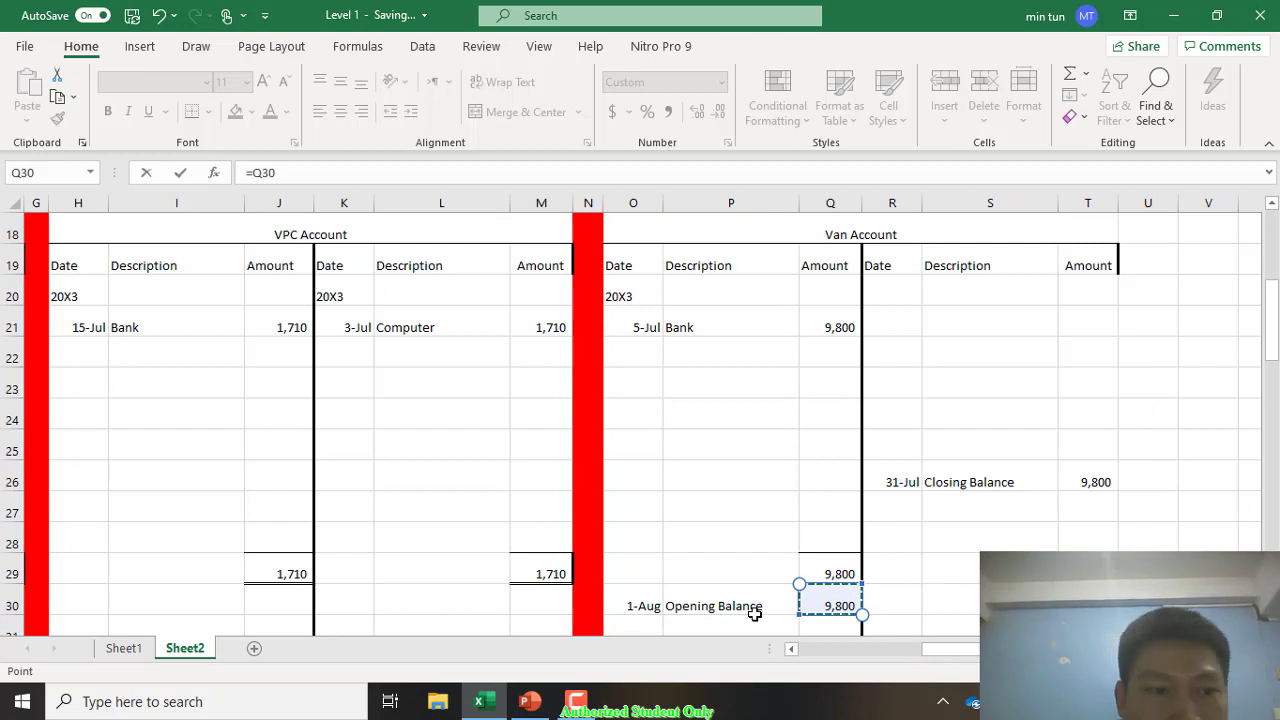
{"action": "key", "text": "Return"}
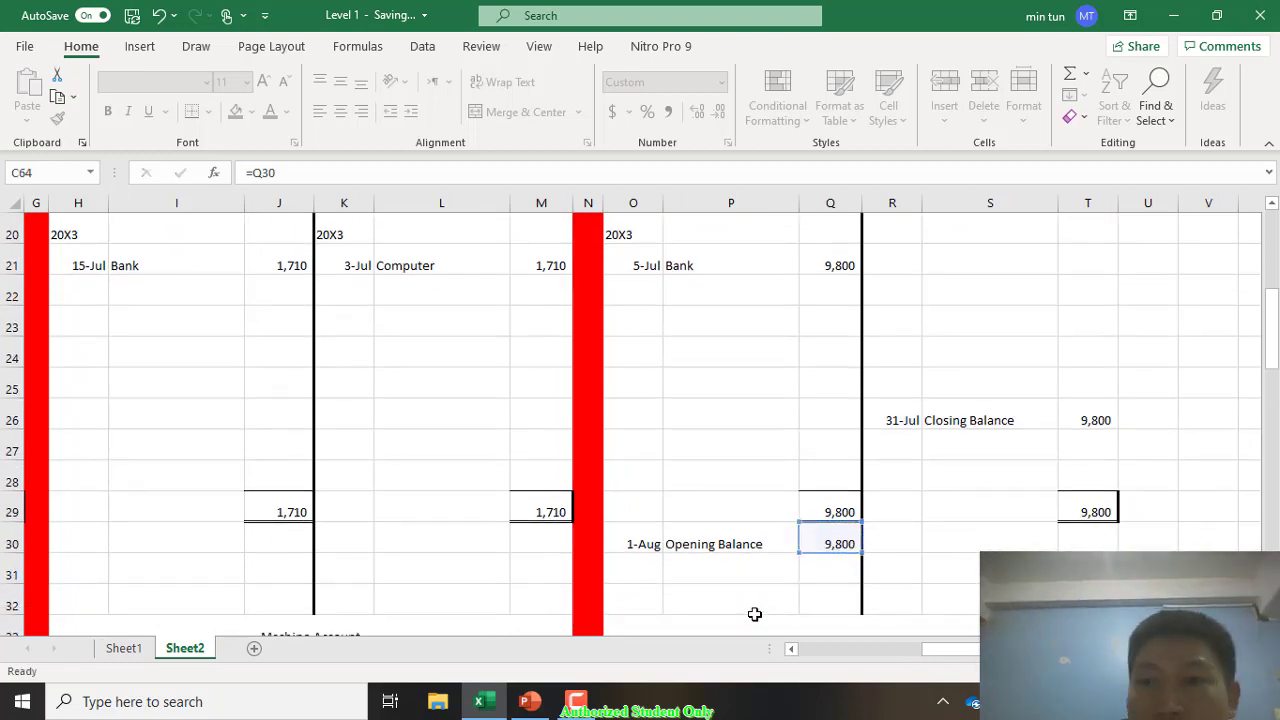
Step: Check the remaining T-accounts for outstanding balances, and enter "Machine Account" in B65 as the sixth account name
{"action": "scroll", "coordinate": [755, 614], "scroll_direction": "left", "scroll_amount": 2}
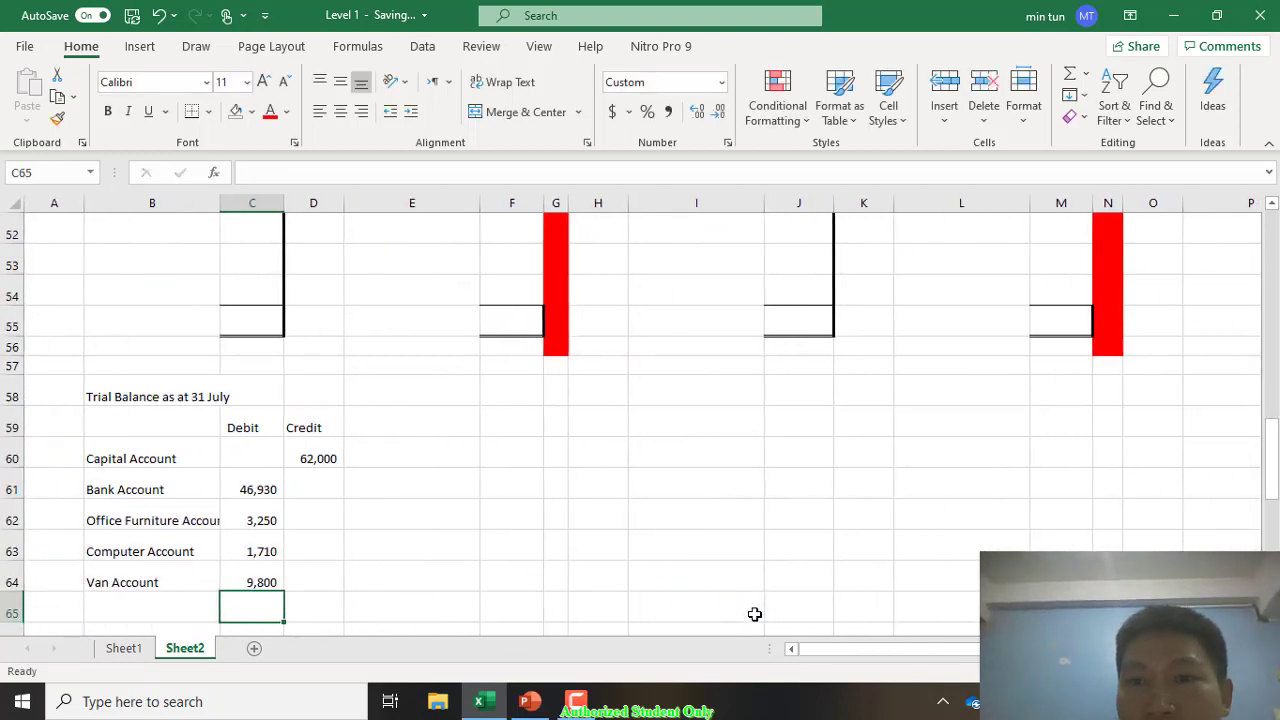
{"action": "key", "text": "Left"}
{"action": "scroll", "coordinate": [755, 614], "scroll_direction": "up", "scroll_amount": 11}
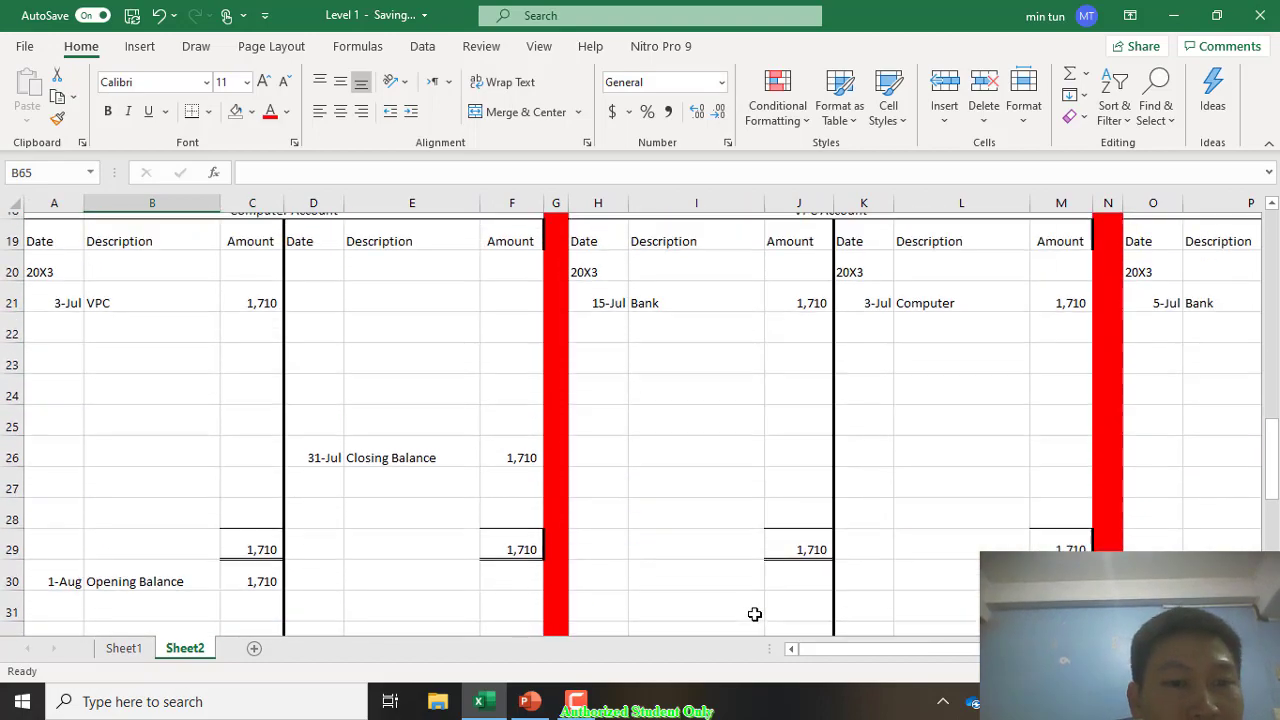
{"action": "scroll", "coordinate": [755, 614], "scroll_direction": "down", "scroll_amount": 3}
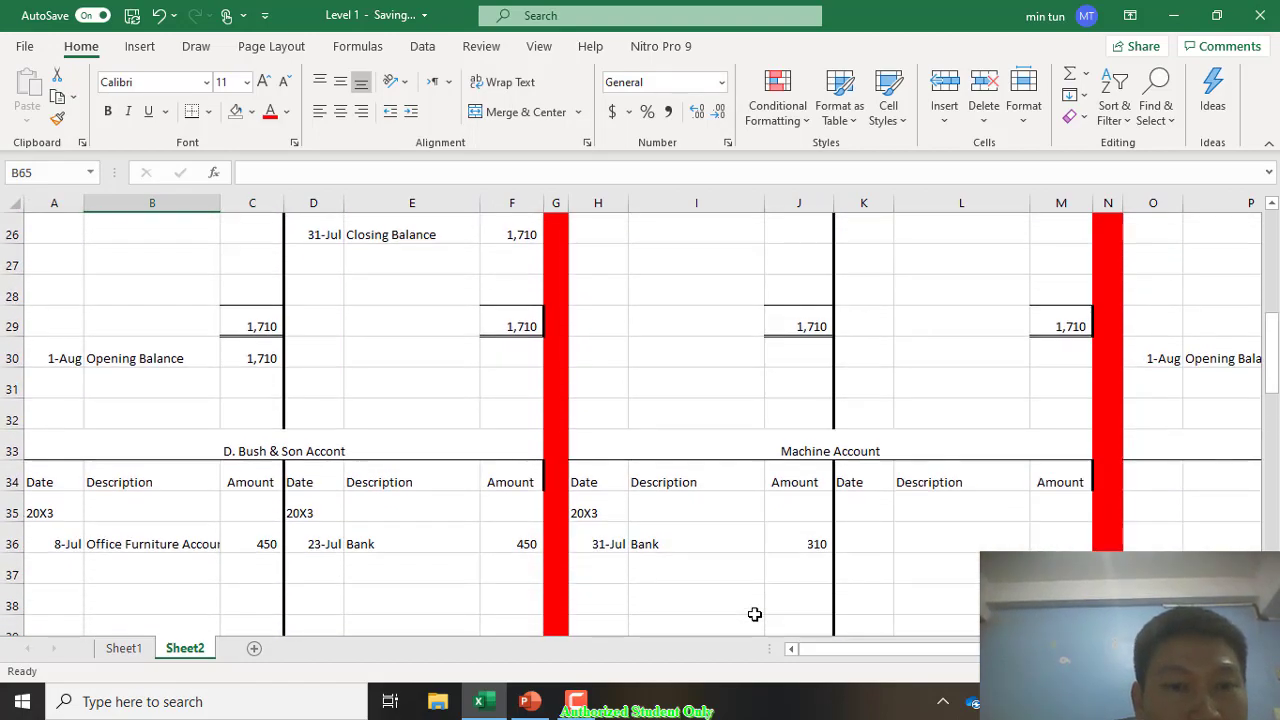
{"action": "scroll", "coordinate": [755, 614], "scroll_direction": "down", "scroll_amount": 3}
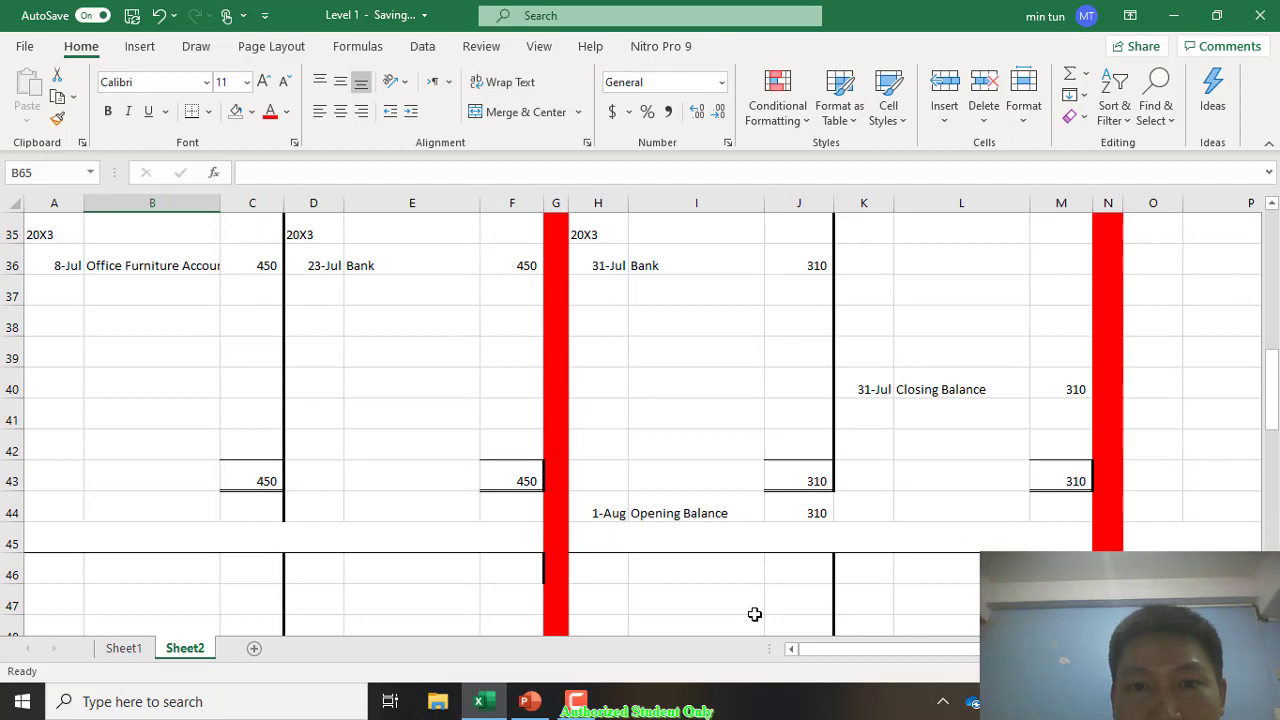
{"action": "scroll", "coordinate": [755, 614], "scroll_direction": "right", "scroll_amount": 2}
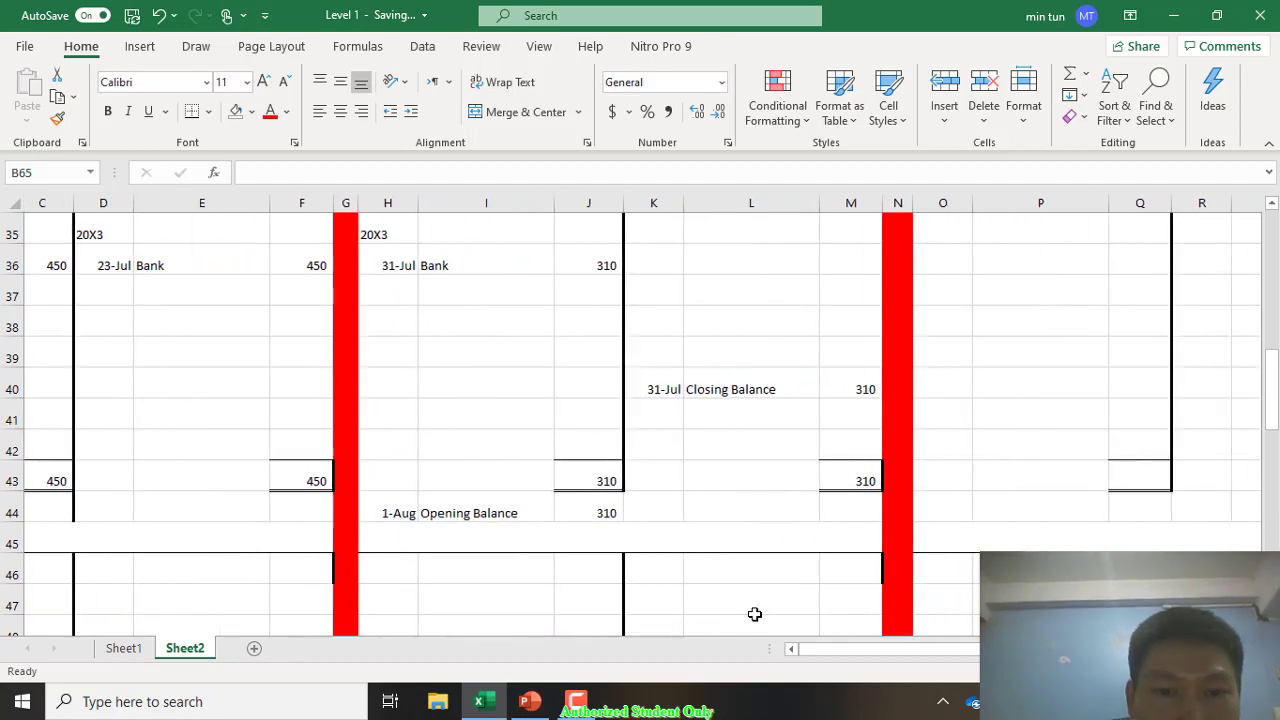
{"action": "scroll", "coordinate": [755, 614], "scroll_direction": "up", "scroll_amount": 2}
{"action": "scroll", "coordinate": [755, 614], "scroll_direction": "down", "scroll_amount": 2}
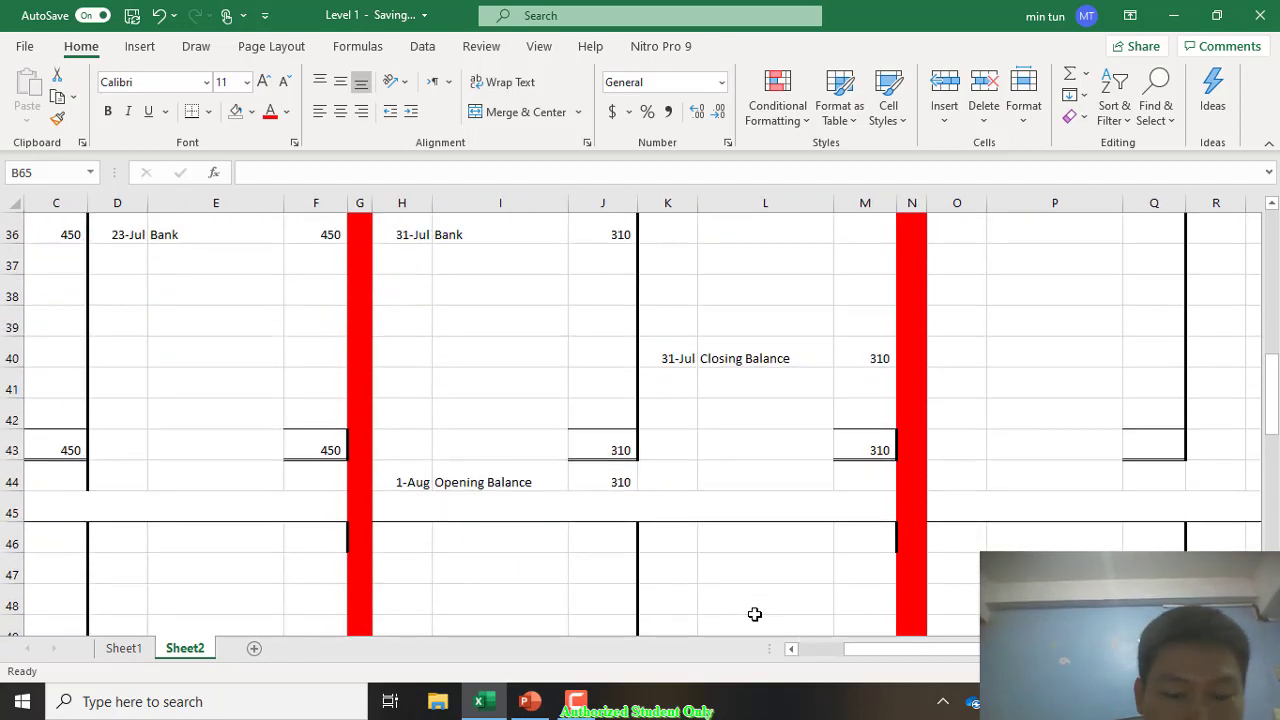
{"action": "left_click", "coordinate": [620, 468]}
{"action": "scroll", "coordinate": [755, 614], "scroll_direction": "down", "scroll_amount": 7}
{"action": "scroll", "coordinate": [755, 614], "scroll_direction": "left", "scroll_amount": 2}
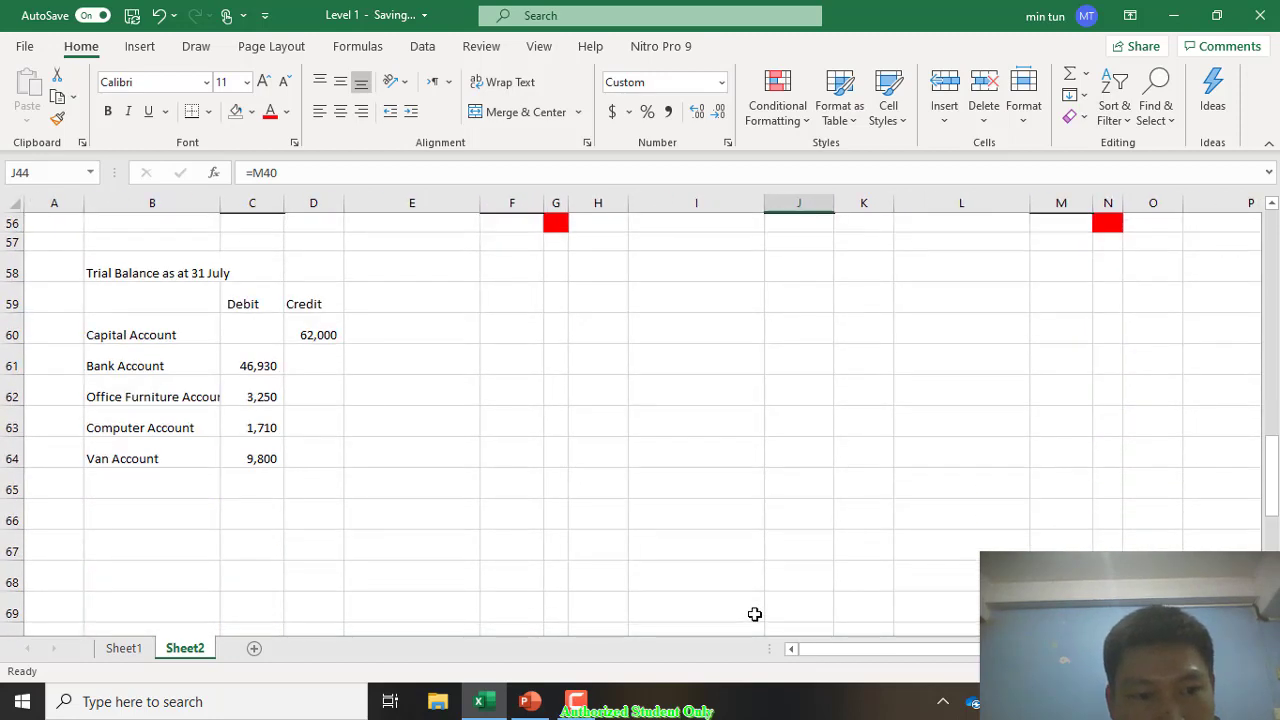
{"action": "left_click", "coordinate": [152, 483]}
{"action": "type", "text": "Mach"}
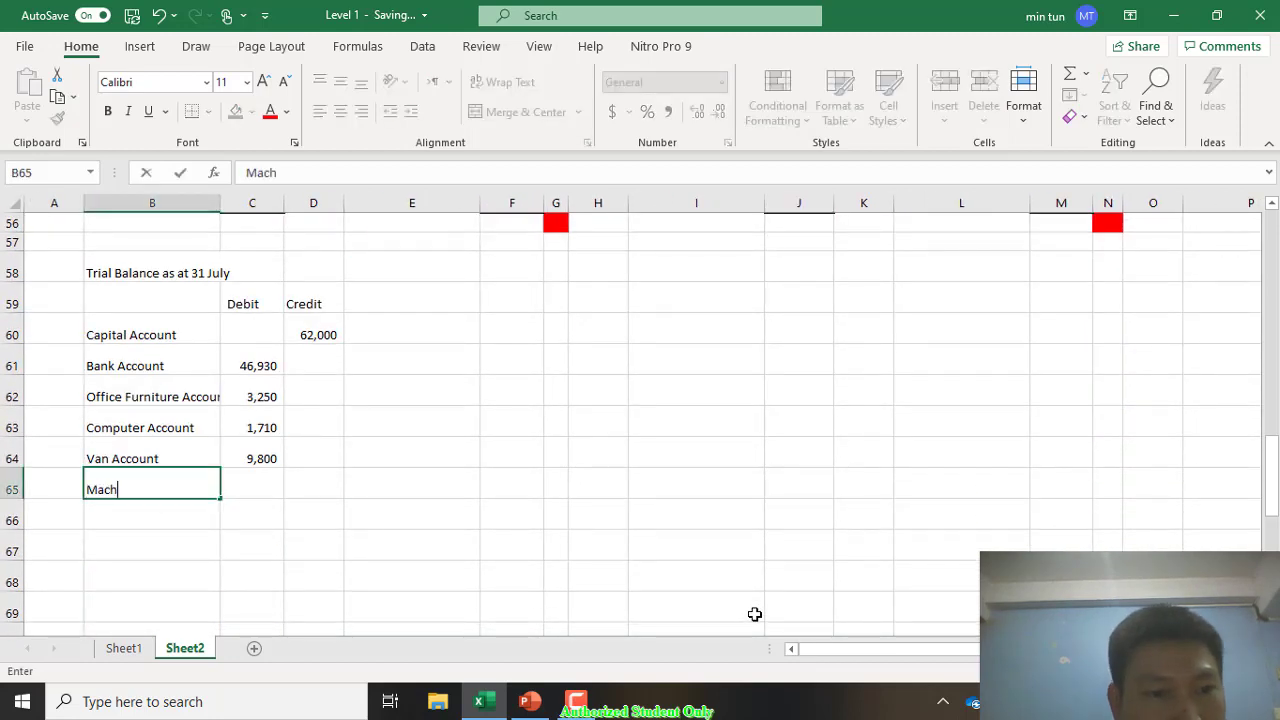
{"action": "type", "text": "ine Accou"}
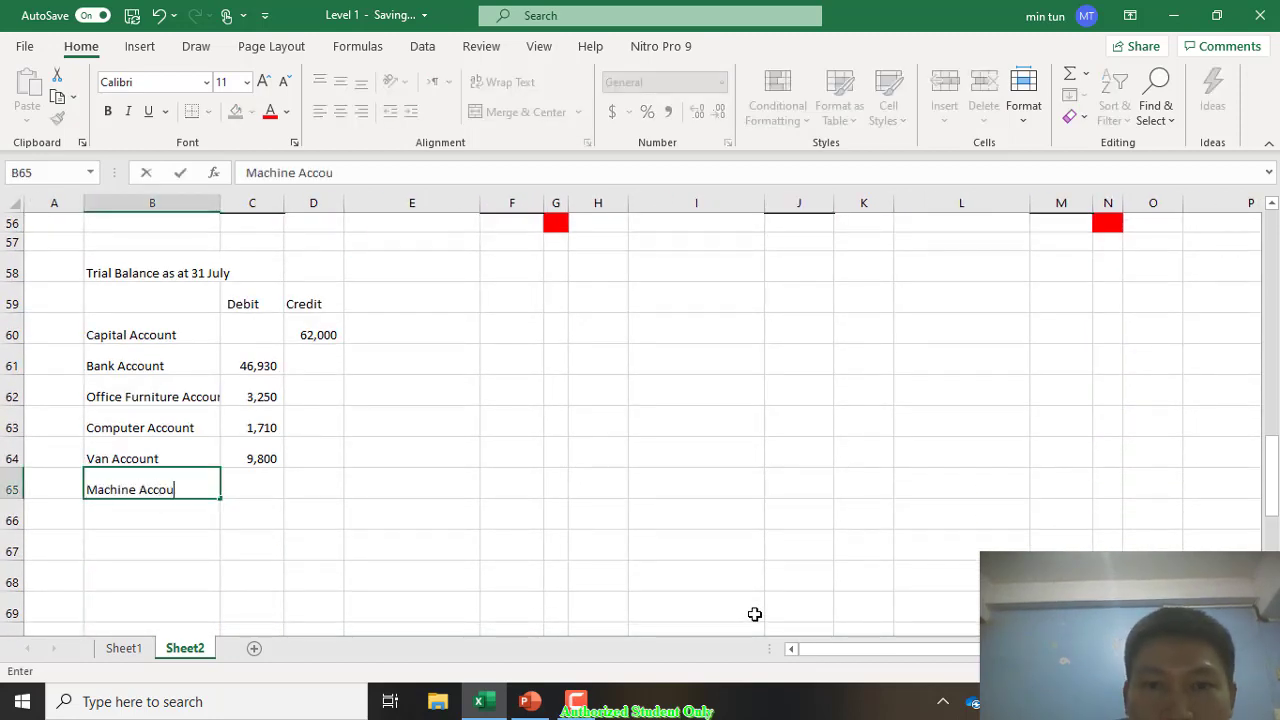
{"action": "type", "text": "nt"}
{"action": "key", "text": "Tab"}
Step: Link the Machine Account's debit cell C65 to its opening balance in J44
{"action": "type", "text": "="}
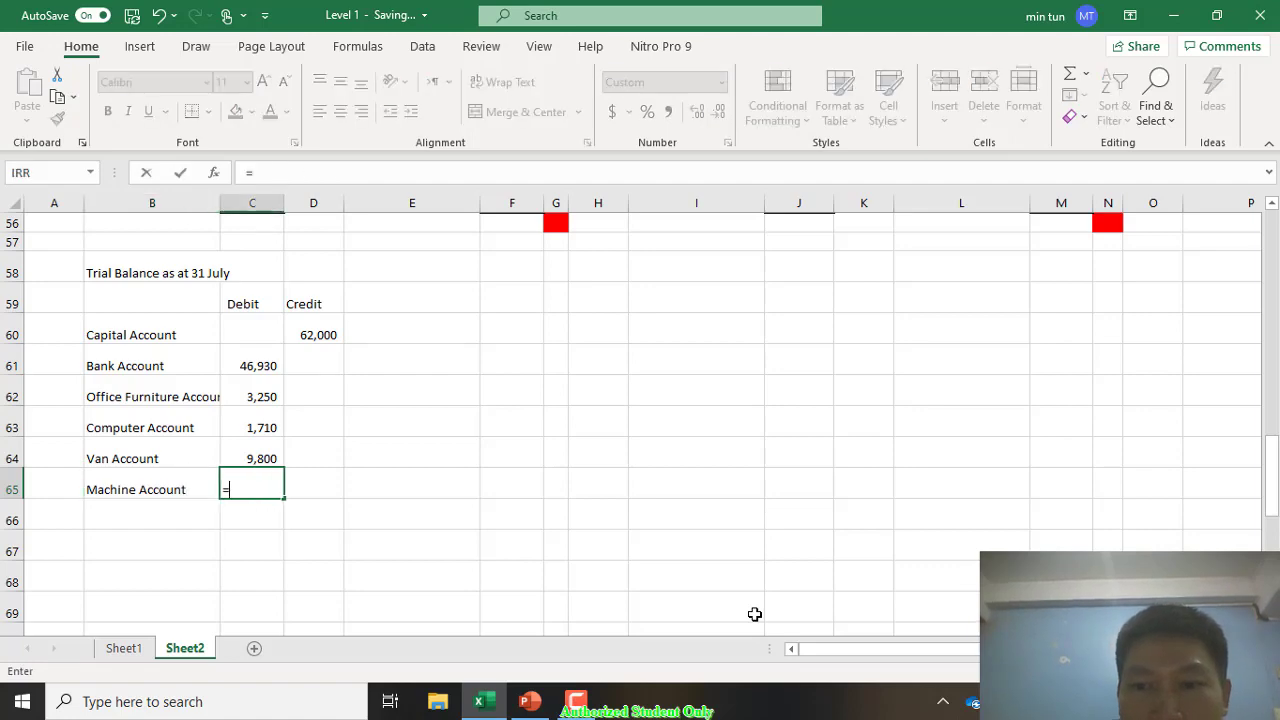
{"action": "scroll", "coordinate": [754, 614], "scroll_direction": "up", "scroll_amount": 5}
{"action": "scroll", "coordinate": [754, 614], "scroll_direction": "up", "scroll_amount": 3}
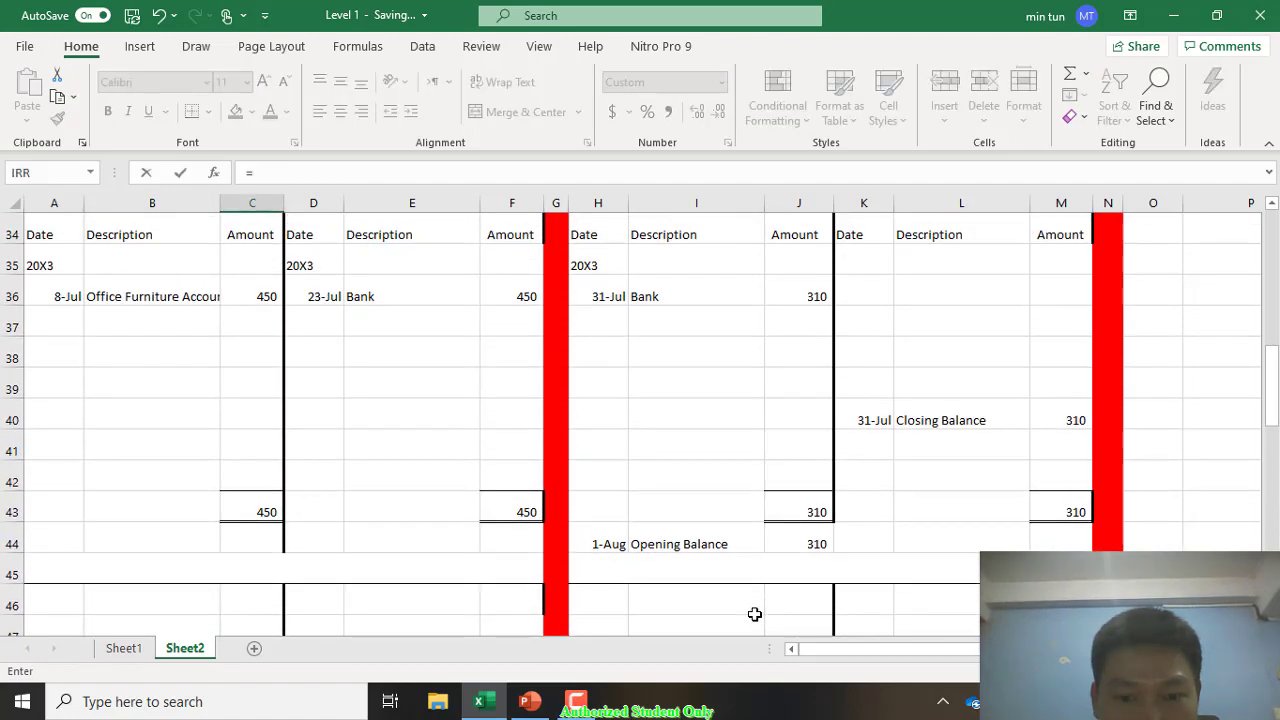
{"action": "left_click", "coordinate": [799, 544]}
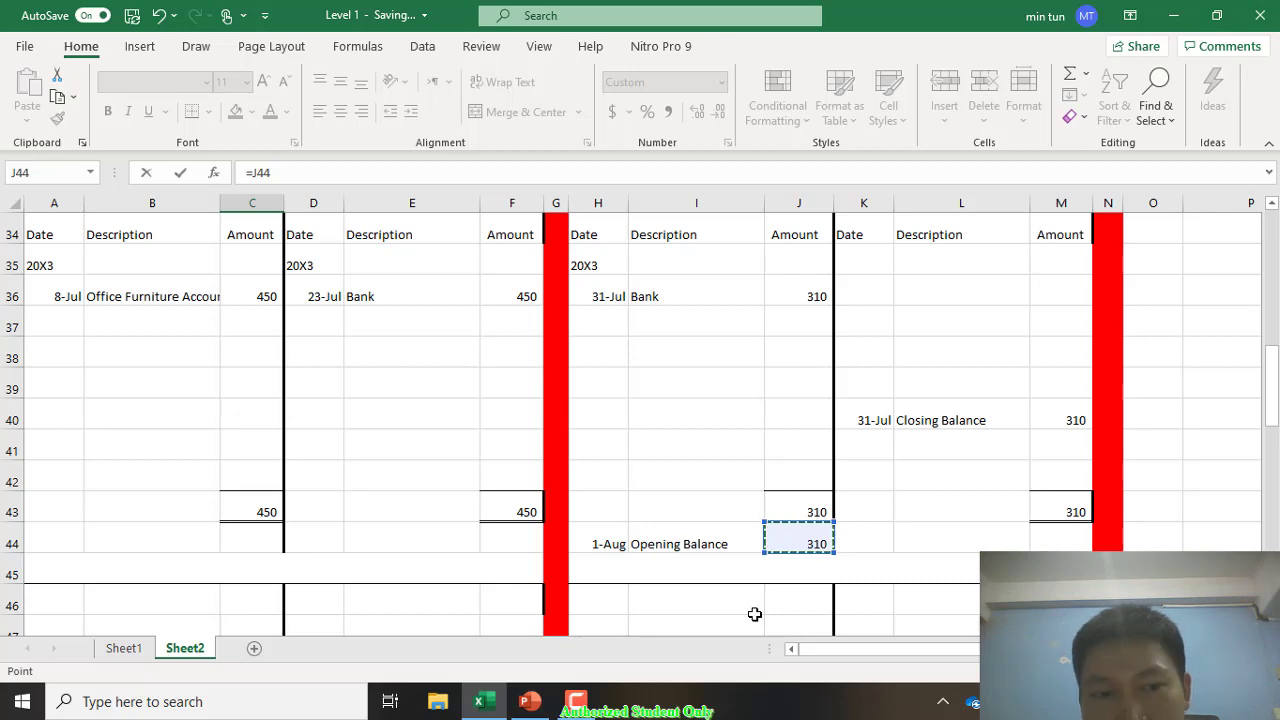
{"action": "key", "text": "Return"}
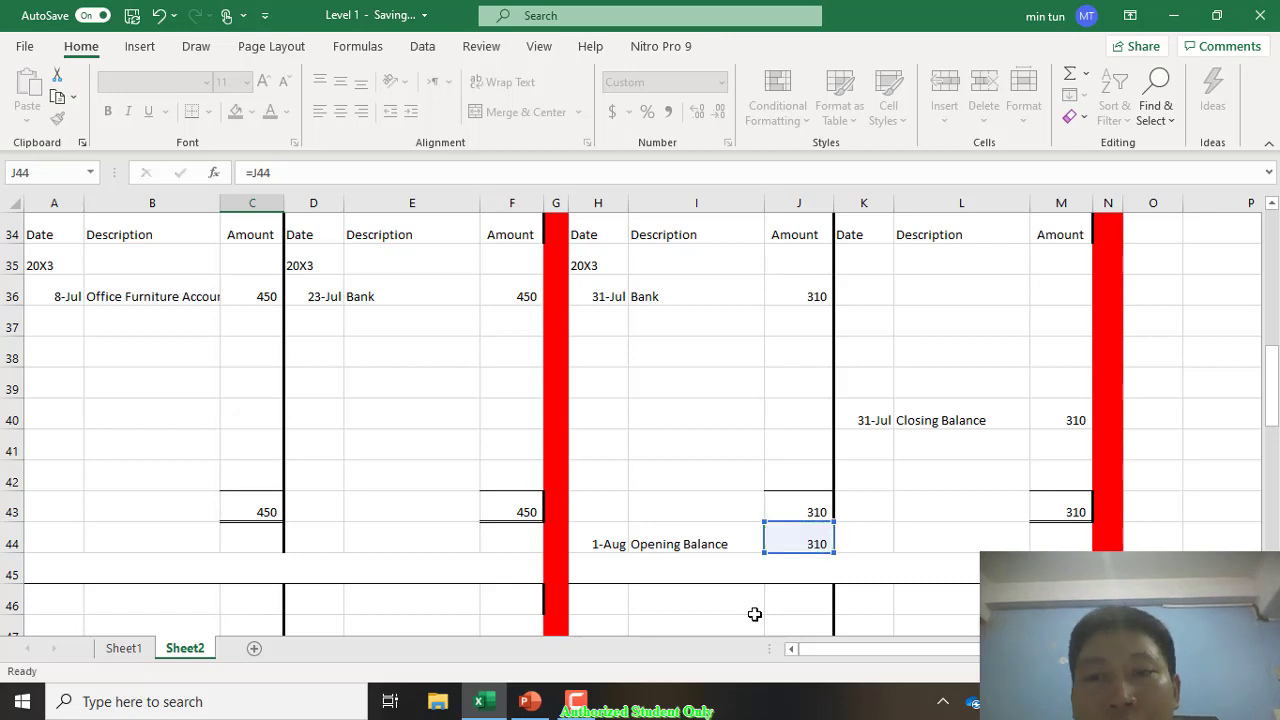
Step: Total the trial balance columns in row 66, with =SUM(C61:C65) for Debit and =SUM(D60:D65) for Credit
{"action": "scroll", "coordinate": [754, 614], "scroll_direction": "up", "scroll_amount": 6}
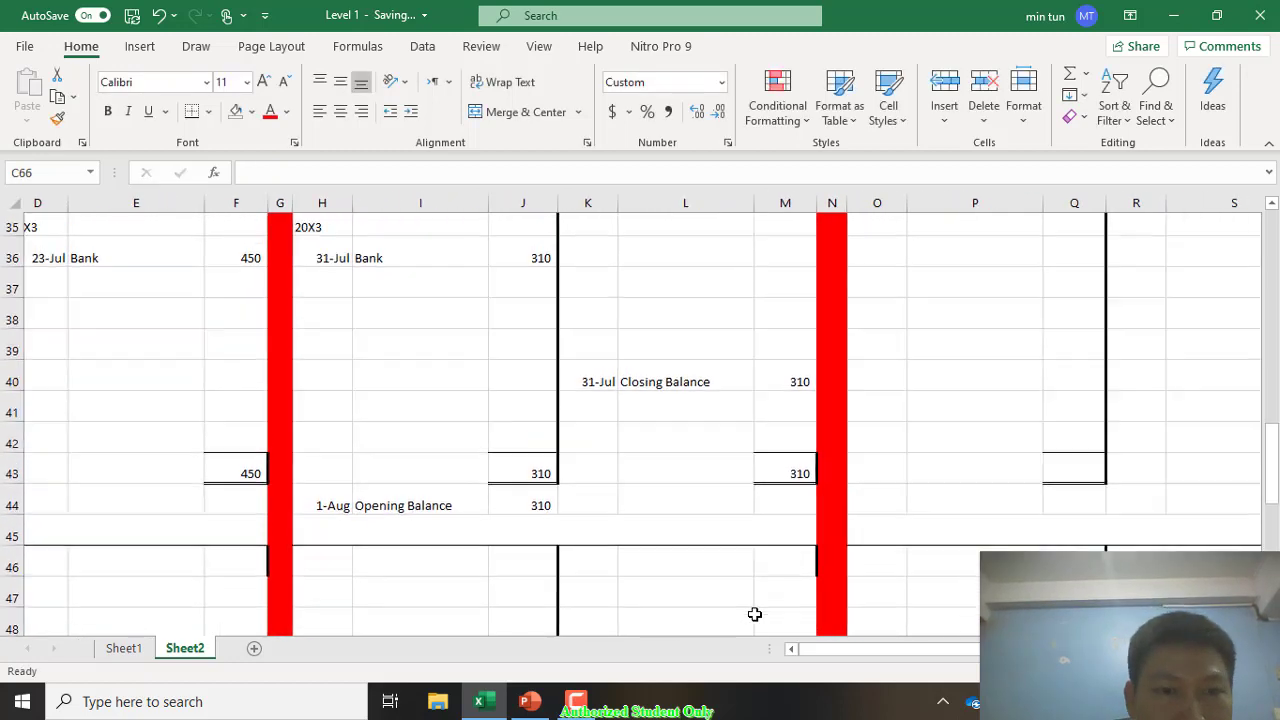
{"action": "scroll", "coordinate": [754, 614], "scroll_direction": "down", "scroll_amount": 5}
{"action": "scroll", "coordinate": [754, 614], "scroll_direction": "down", "scroll_amount": 3}
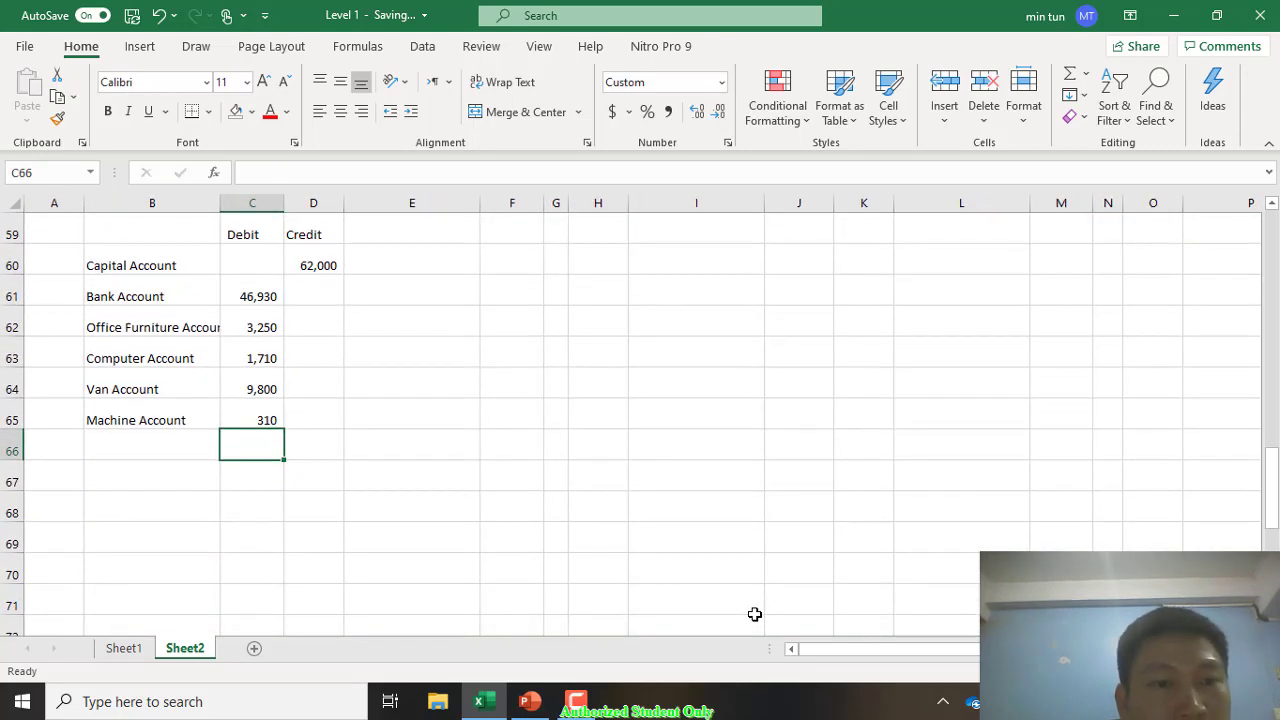
{"action": "key", "text": "alt+equal"}
{"action": "key", "text": "ctrl+Return"}
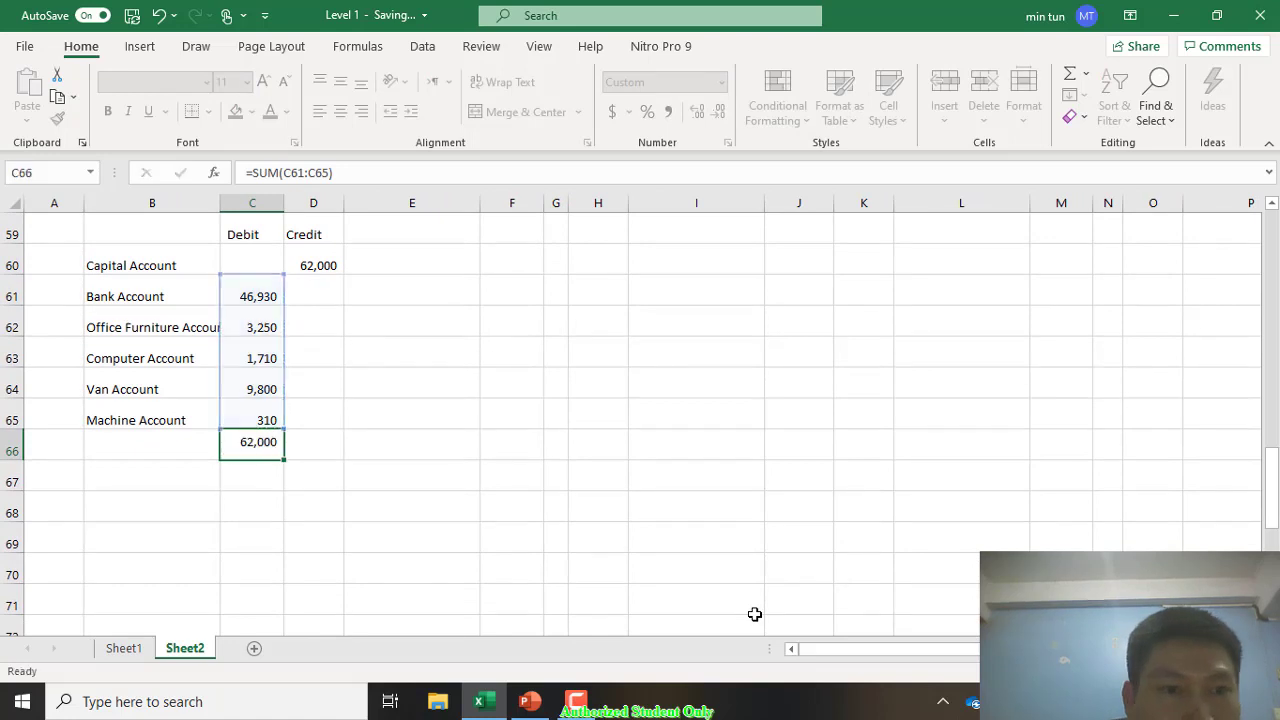
{"action": "key", "text": "Return"}
{"action": "key", "text": "Up"}
{"action": "key", "text": "Right"}
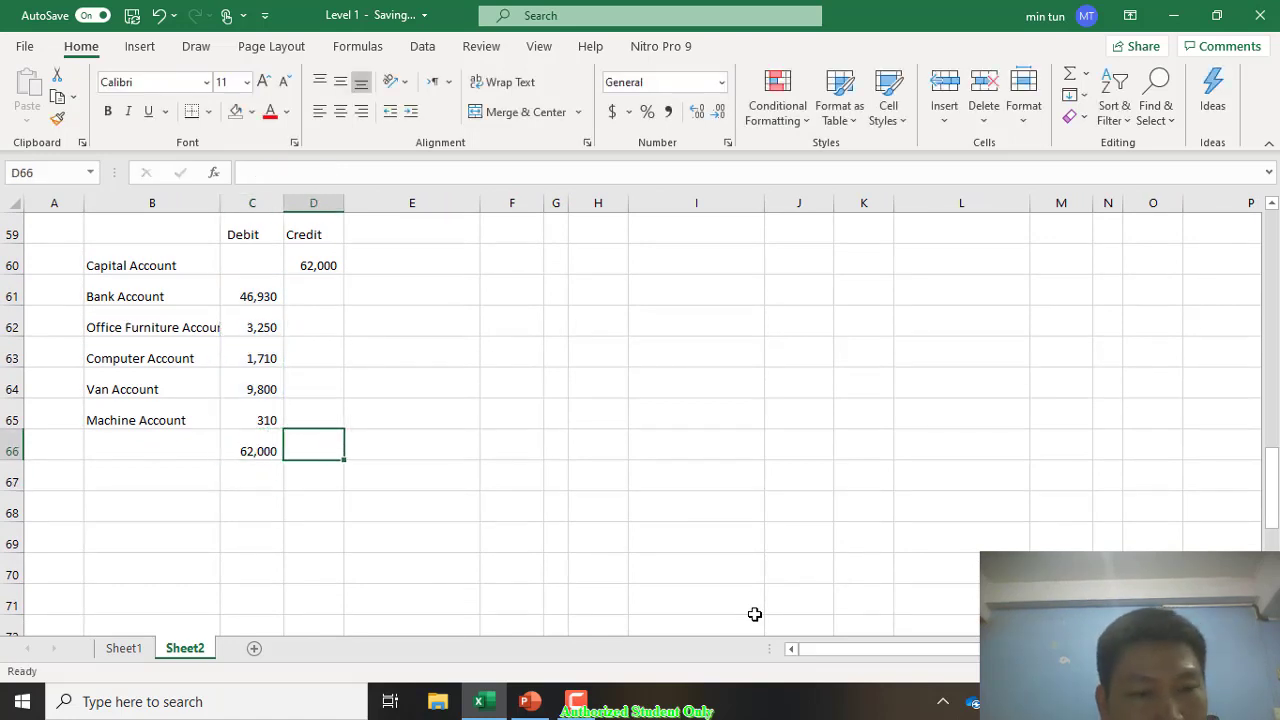
{"action": "key", "text": "alt+equal"}
{"action": "key", "text": "Return"}
{"action": "key", "text": "Up"}
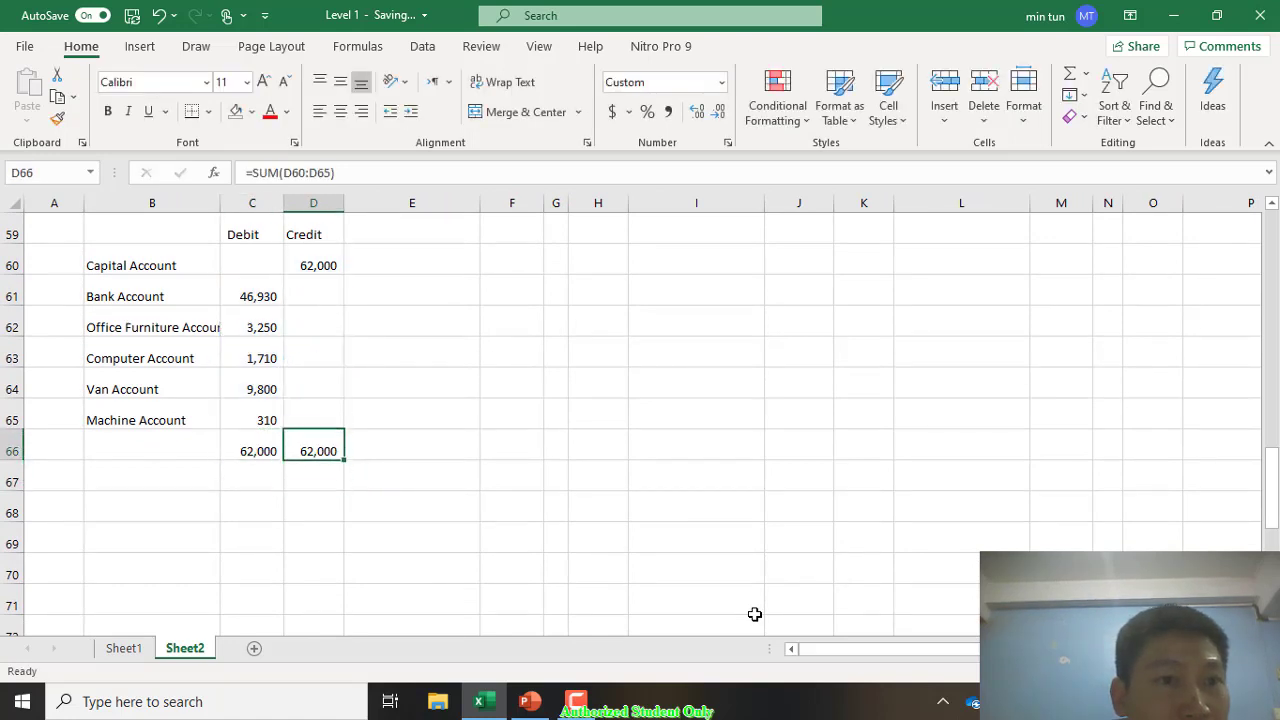
Step: Fill the debit and credit total cells C66:D66 with yellow
{"action": "key", "text": "shift+Left"}
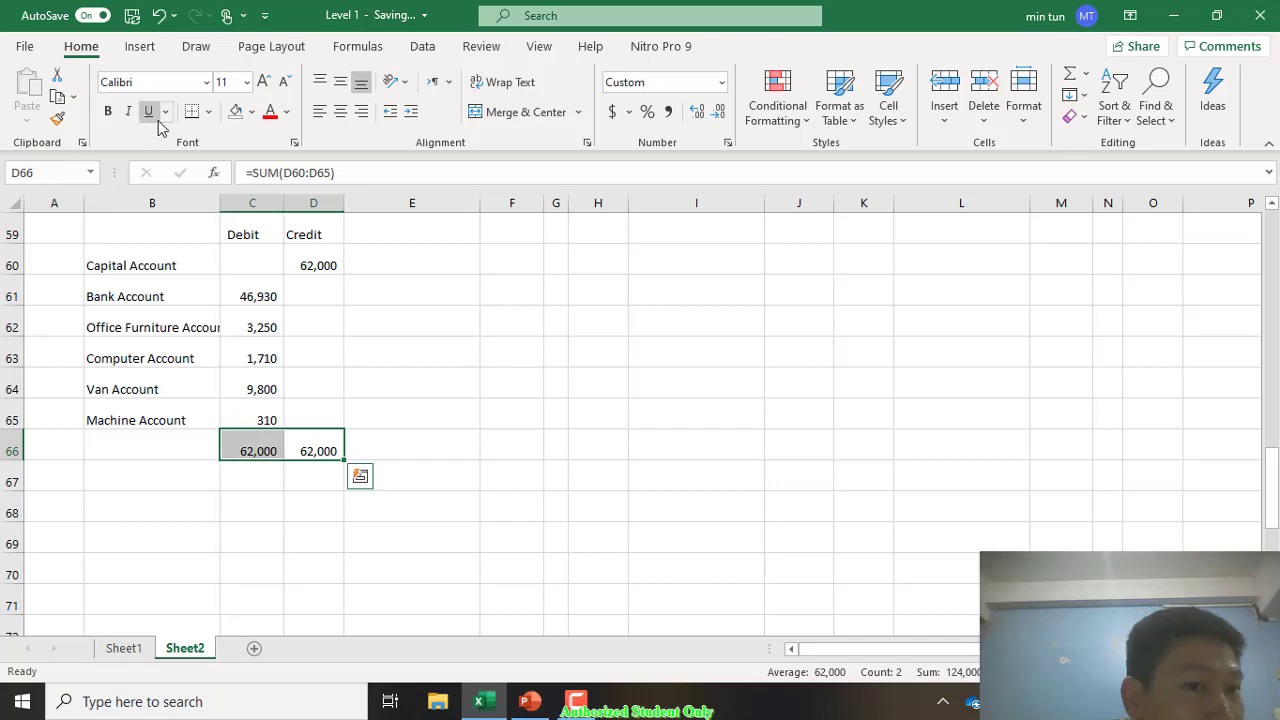
{"action": "left_click", "coordinate": [251, 112]}
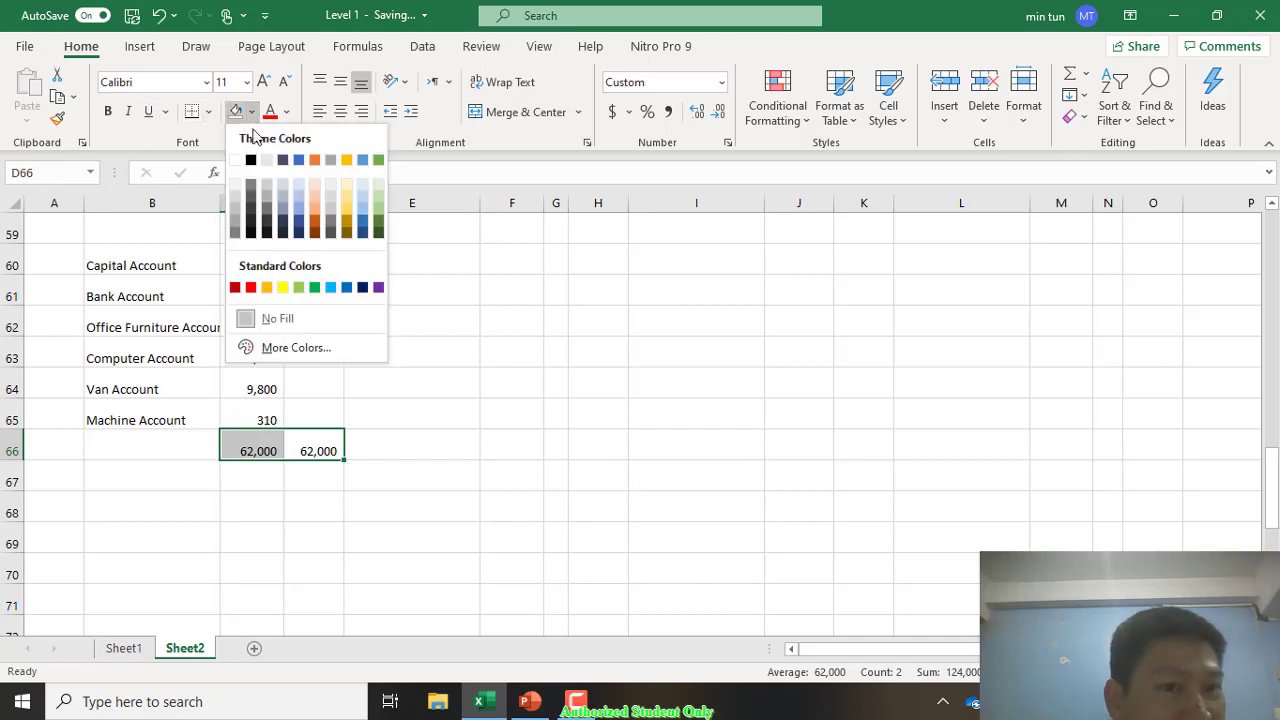
{"action": "left_click", "coordinate": [283, 288]}
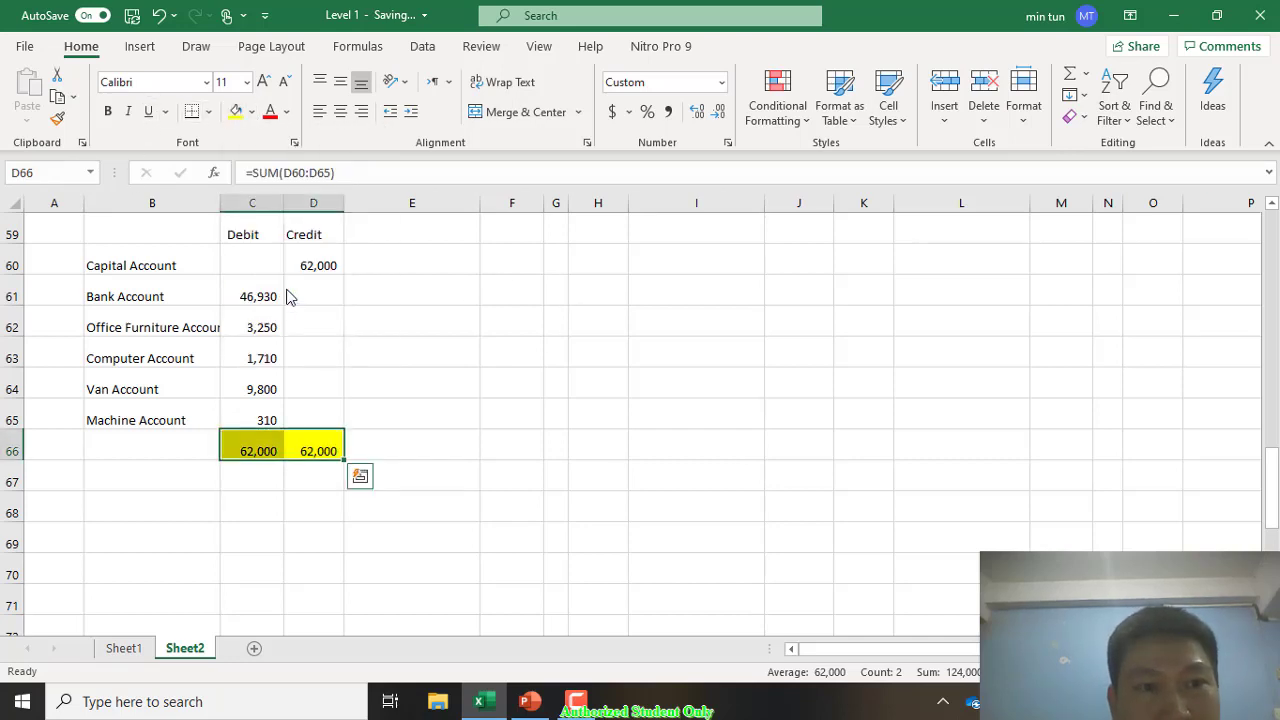
Step: Insert a blank row above Capital Account and enter "$" beneath the Debit and Credit headings in C60 and D60
{"action": "left_click", "coordinate": [21, 246]}
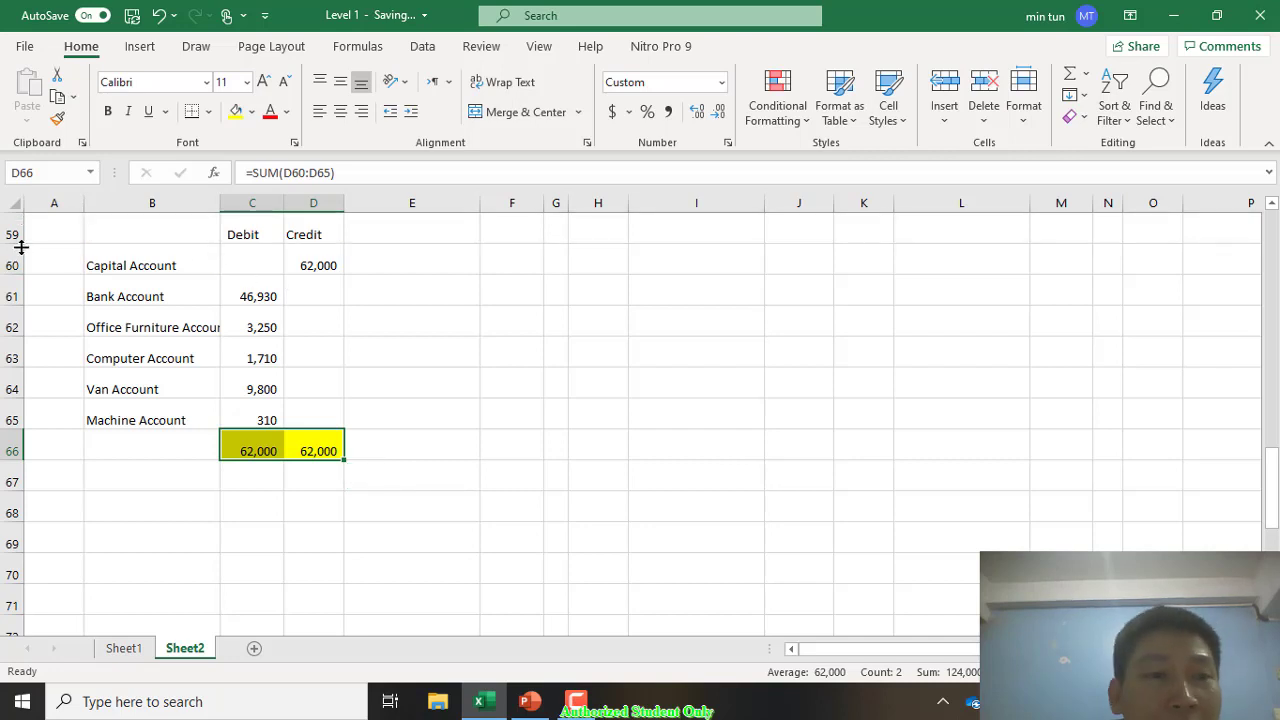
{"action": "left_click", "coordinate": [20, 254]}
{"action": "key", "text": "ctrl+shift+equal"}
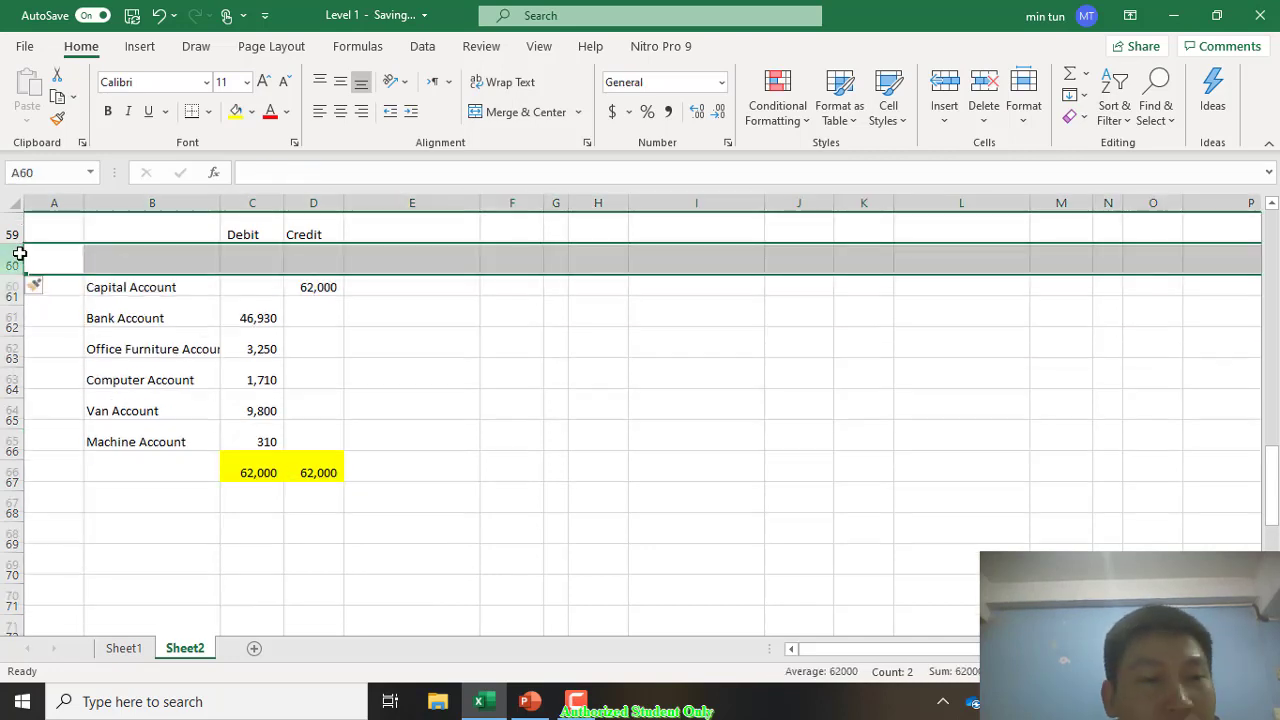
{"action": "key", "text": "Right"}
{"action": "key", "text": "Right"}
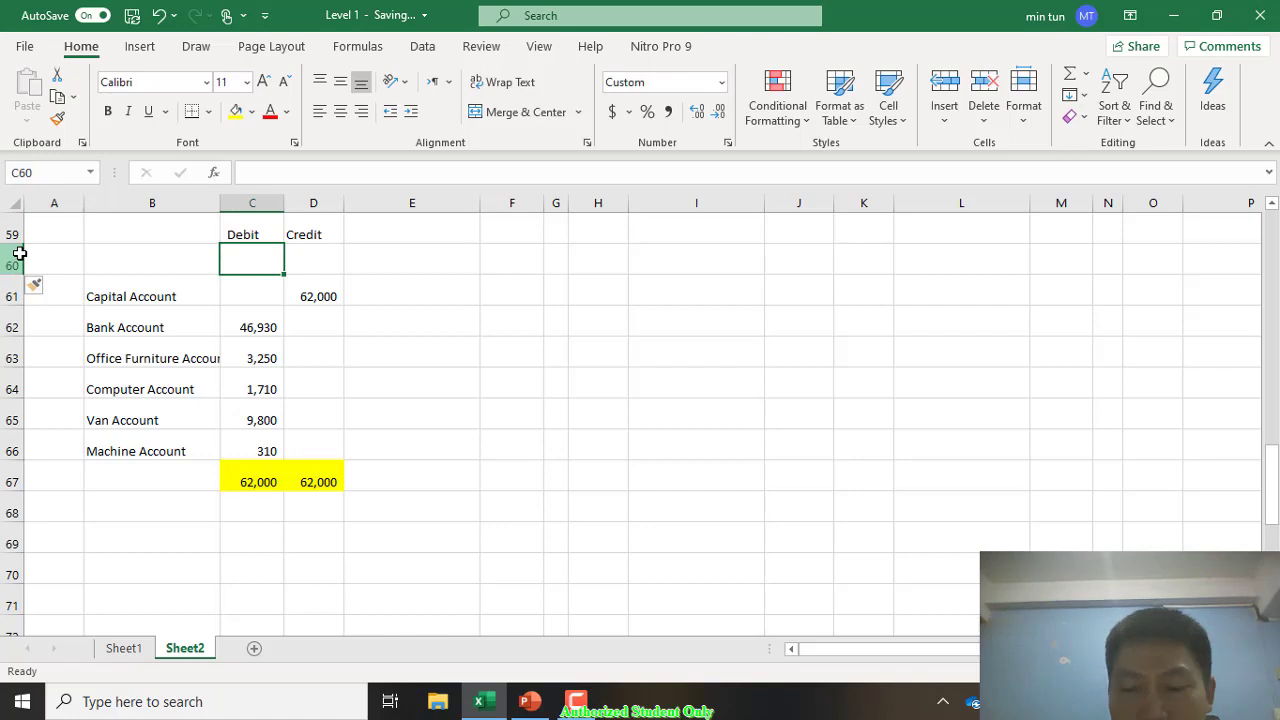
{"action": "type", "text": "$"}
{"action": "key", "text": "Tab"}
{"action": "type", "text": "$"}
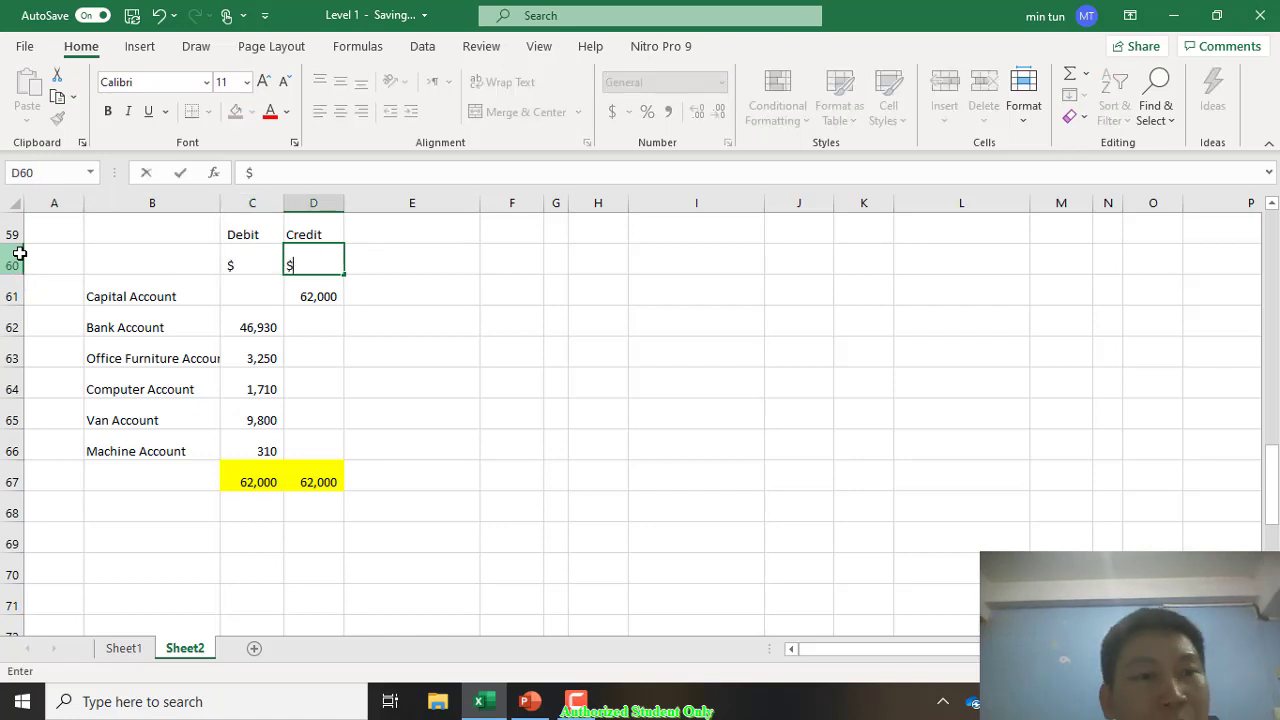
{"action": "key", "text": "Return"}
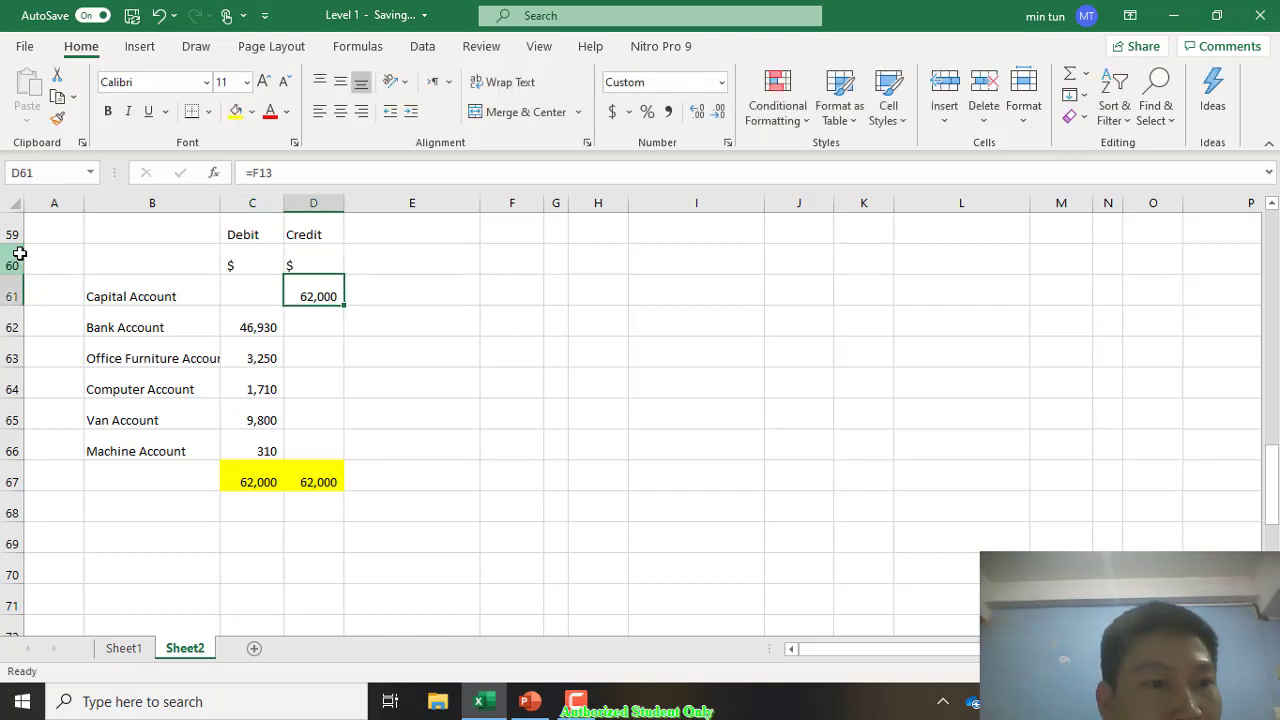
{"action": "scroll", "coordinate": [19, 254], "scroll_direction": "up", "scroll_amount": 1}
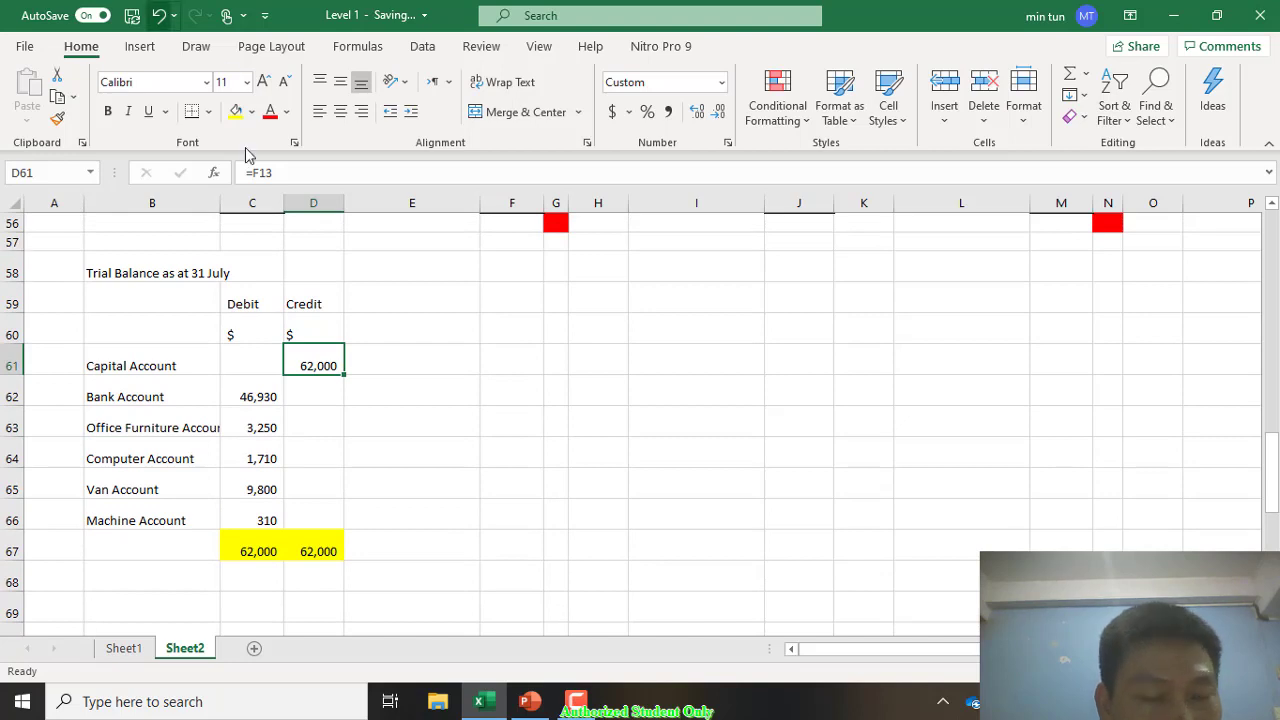
{"action": "left_click", "coordinate": [105, 279]}
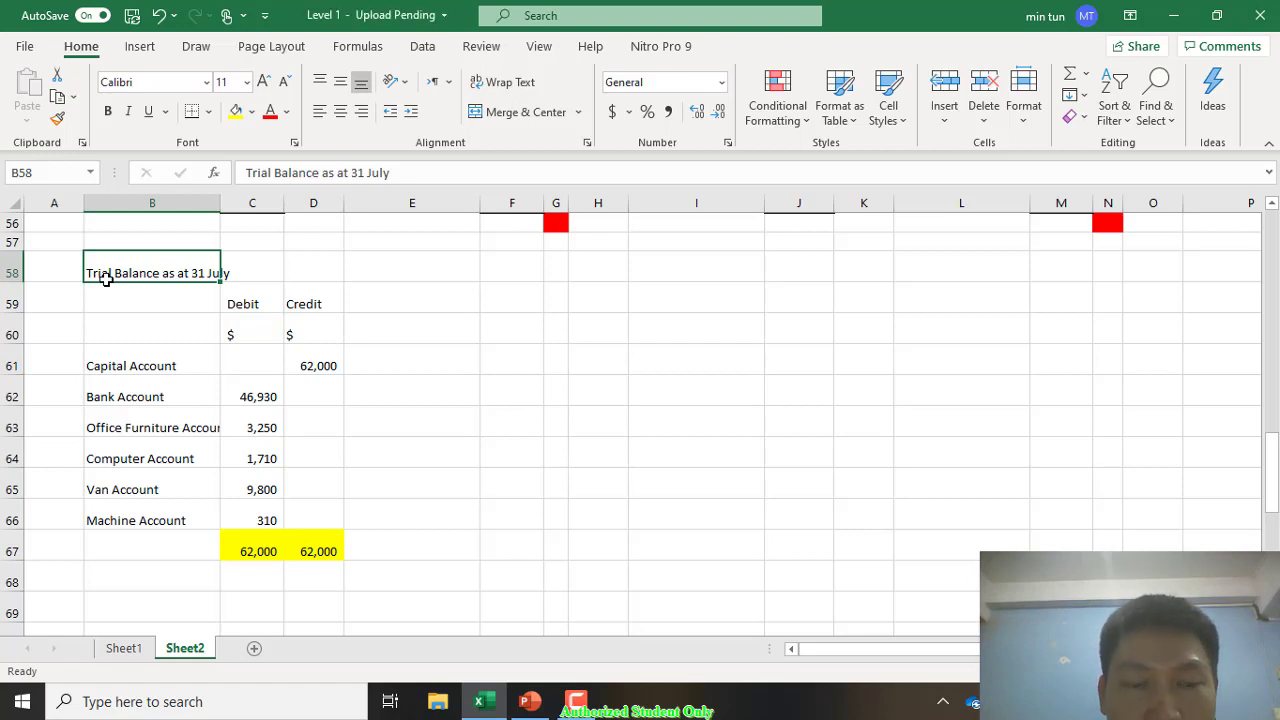
{"action": "scroll", "coordinate": [106, 279], "scroll_direction": "up", "scroll_amount": 2}
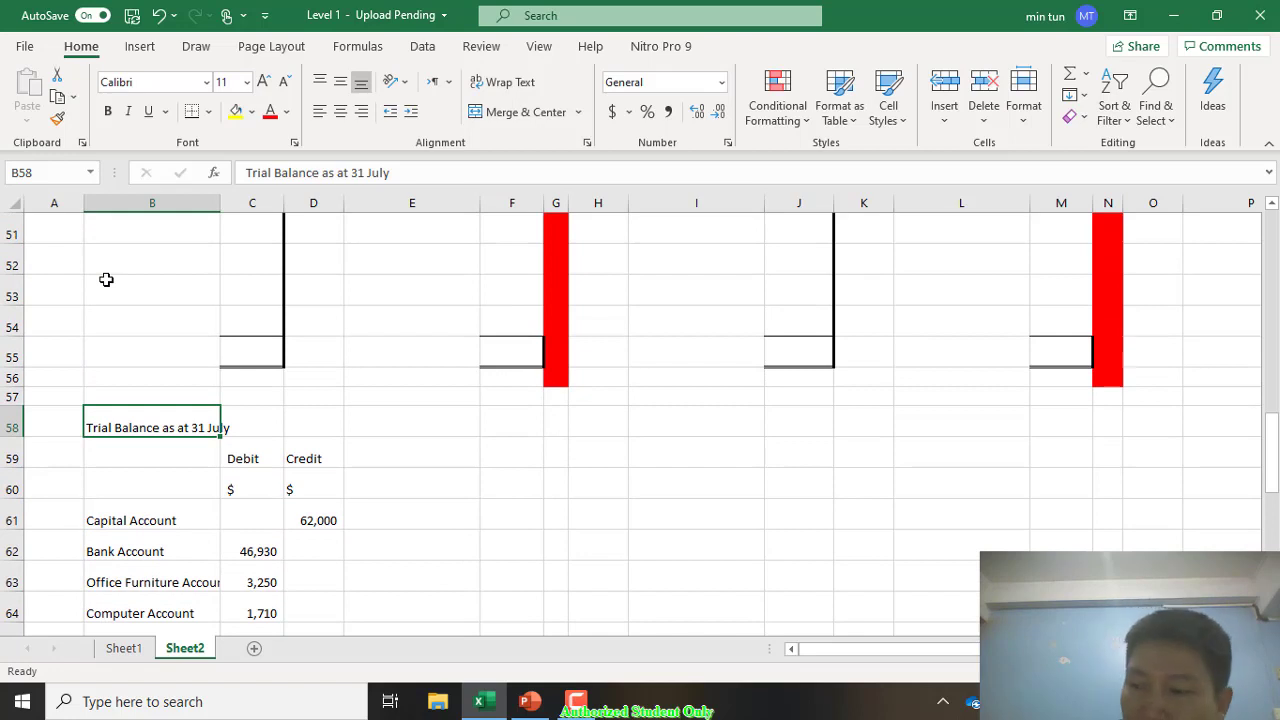
{"action": "scroll", "coordinate": [106, 279], "scroll_direction": "down", "scroll_amount": 1}
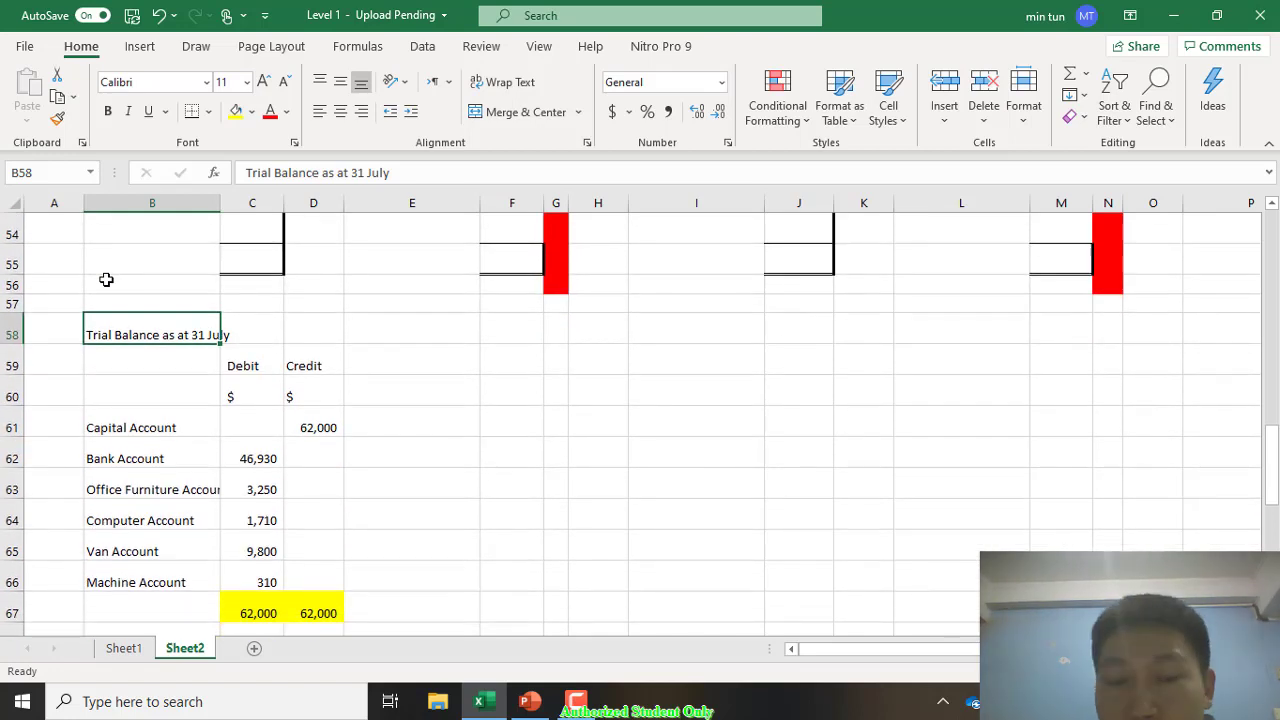